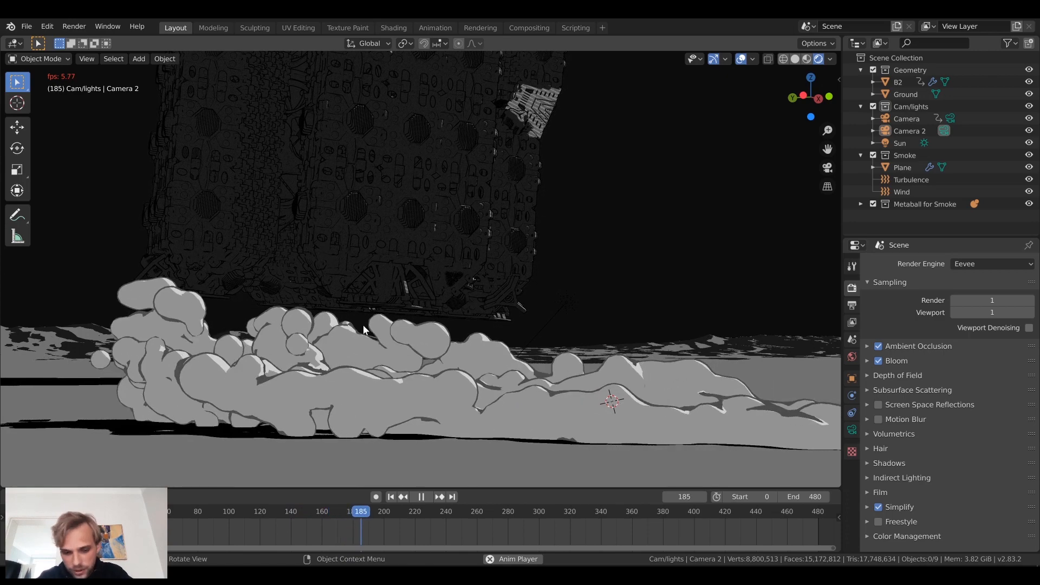
# Step: Review the smoke animation by playing and scrubbing through the timeline, and return to frame 0 with playback stopped
pyautogui.press('space')
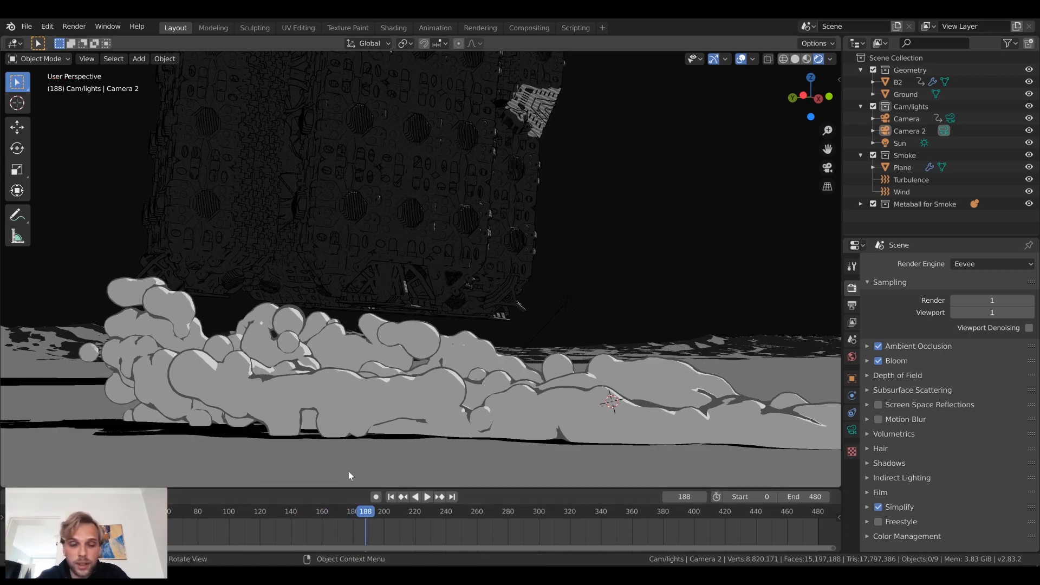
pyautogui.click(332, 512)
pyautogui.press('space')
pyautogui.moveTo(268, 512); pyautogui.dragTo(74, 512)
pyautogui.press('space')
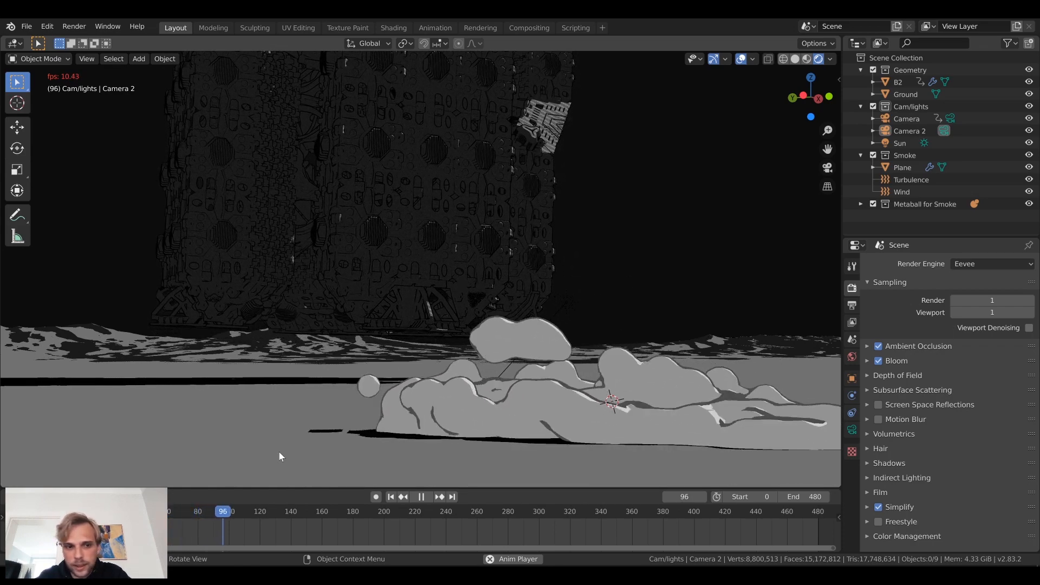
pyautogui.press('space')
pyautogui.moveTo(223, 514); pyautogui.dragTo(140, 514)
pyautogui.hotkey('shift', 'Left')
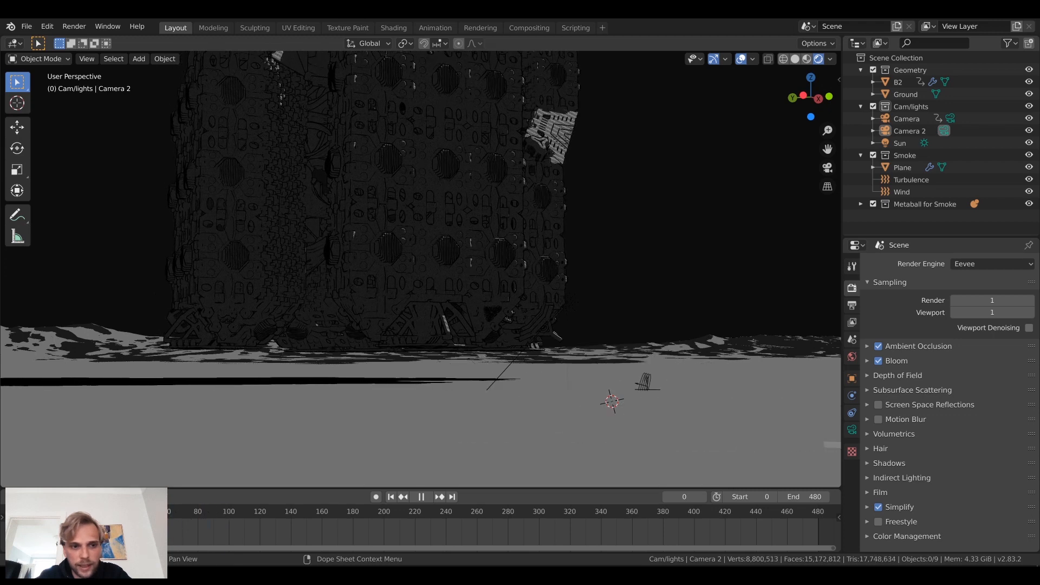
pyautogui.press('space')
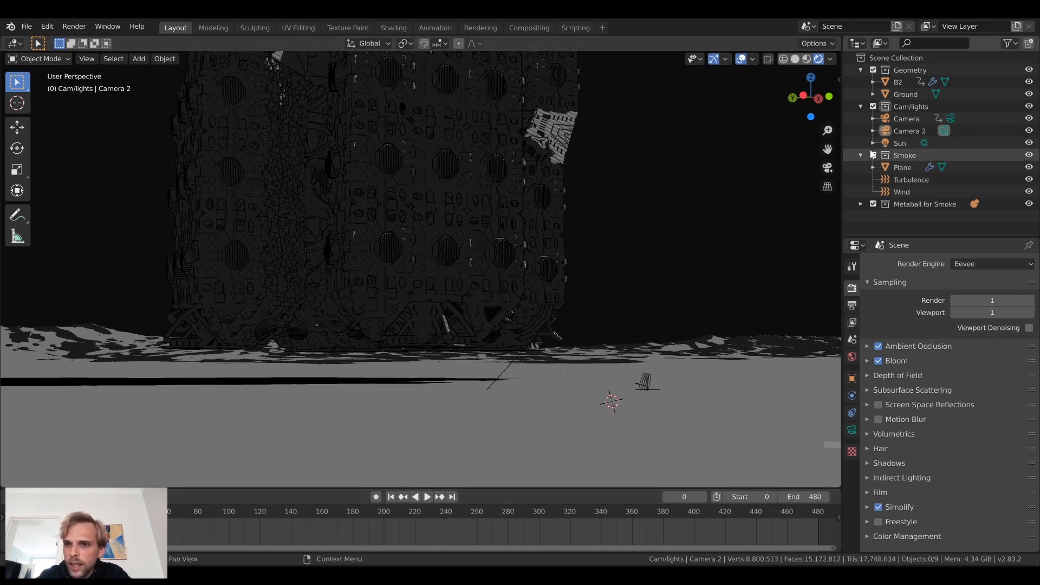
# Step: Collapse the Smoke and Cam/lights collections in the outliner, leaving the Geometry collection expanded
pyautogui.click(861, 155)
pyautogui.click(861, 107)
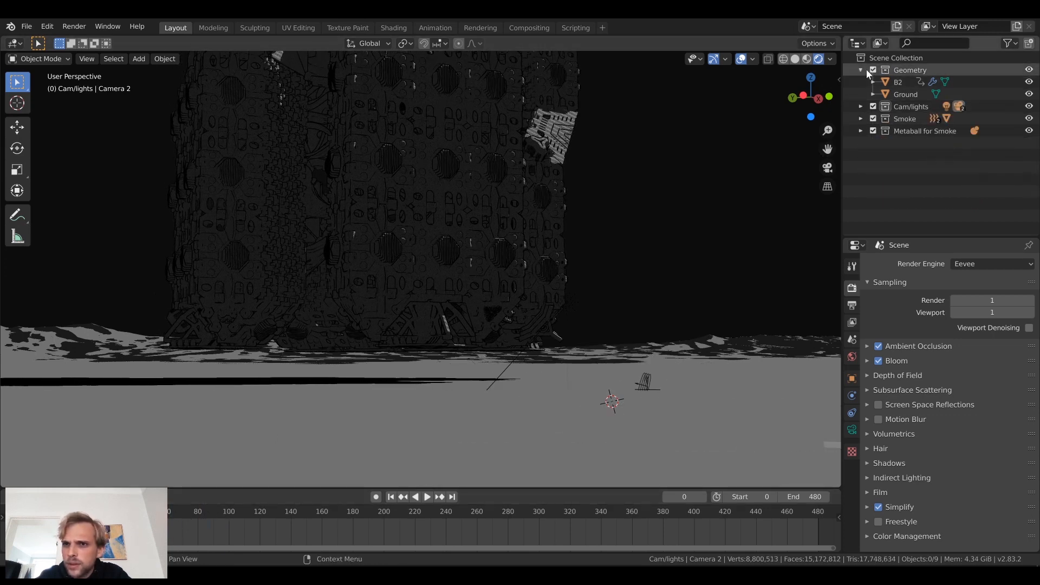
pyautogui.click(861, 70)
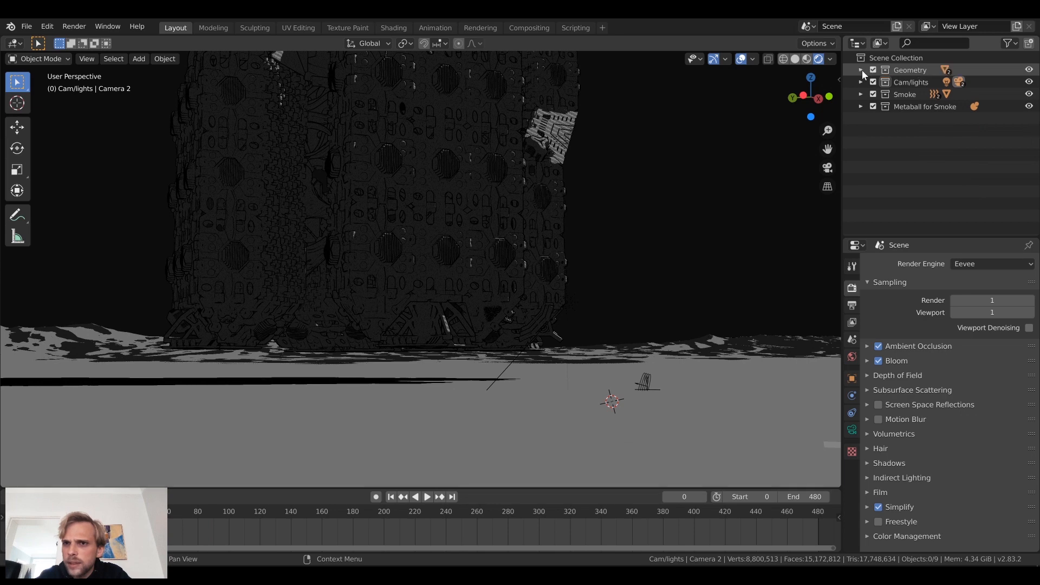
pyautogui.click(861, 70)
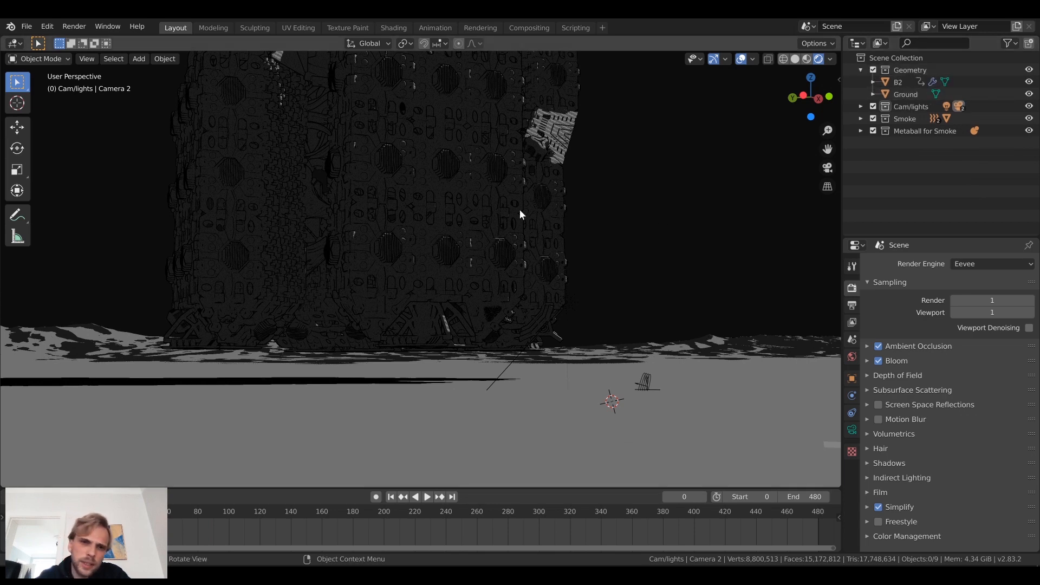
# Step: Hide the B2 and Ground objects in the Geometry collection and show the viewport in solid shading
pyautogui.click(1029, 82)
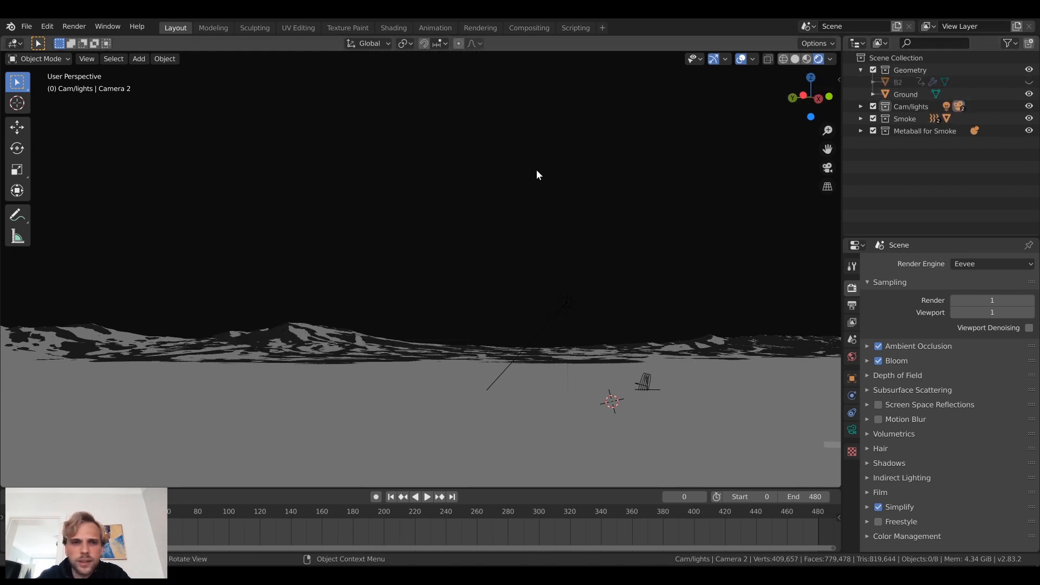
pyautogui.click(793, 63)
pyautogui.moveTo(559, 187); pyautogui.dragTo(551, 221, button='middle')
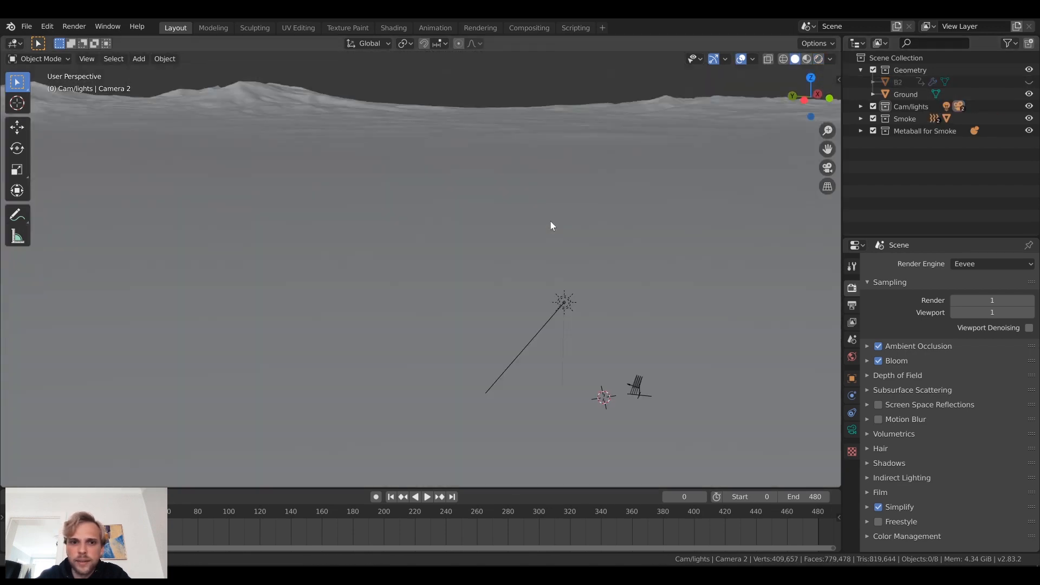
pyautogui.scroll(-2, 551, 223)
pyautogui.keyDown('shift'); pyautogui.moveTo(569, 340); pyautogui.dragTo(585, 227, button='middle'); pyautogui.keyUp('shift')
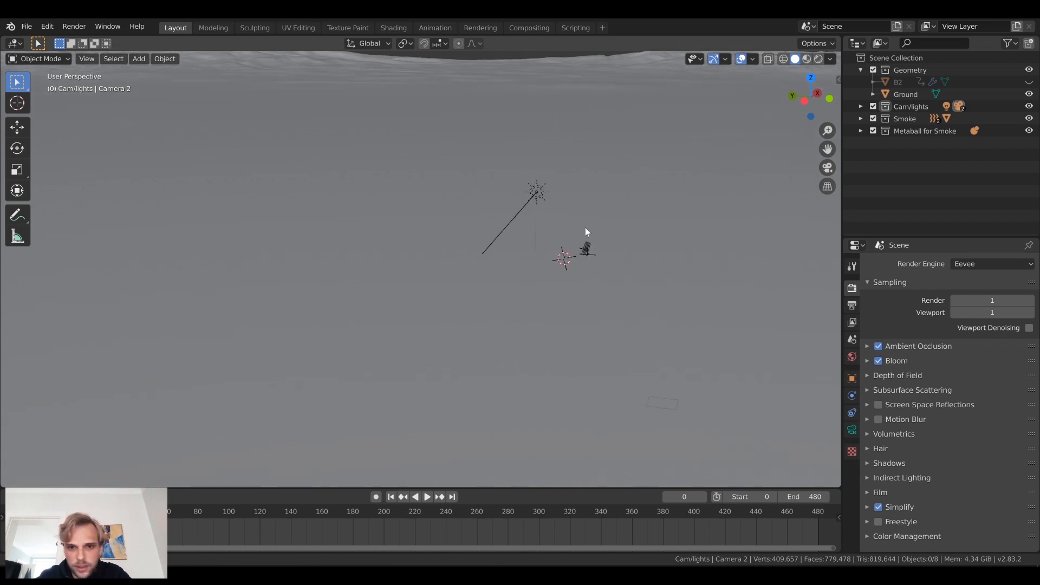
pyautogui.scroll(4, 577, 220)
pyautogui.moveTo(645, 198); pyautogui.dragTo(536, 297, button='middle')
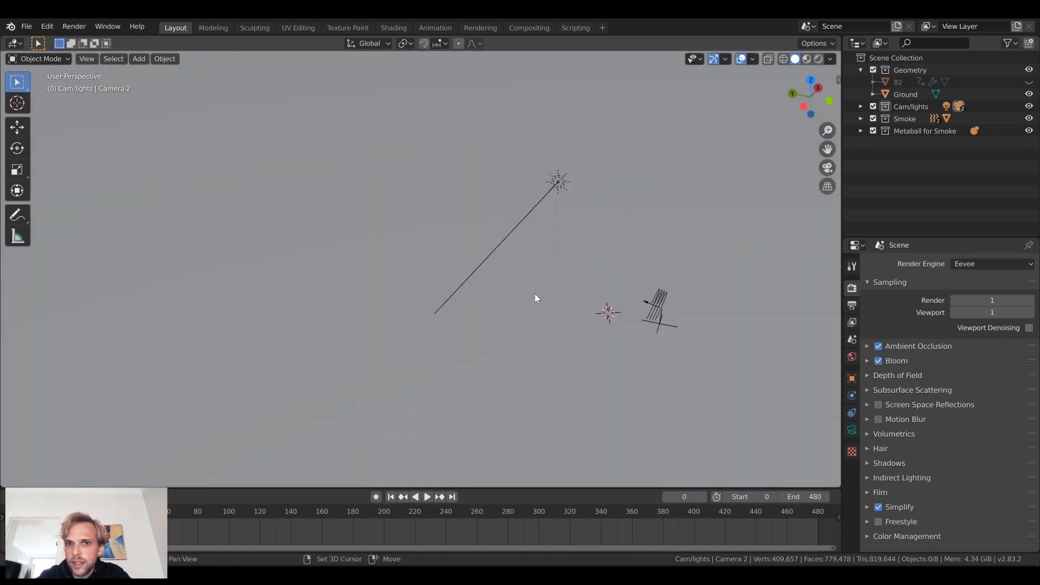
pyautogui.scroll(-6, 535, 293)
pyautogui.scroll(3, 477, 284)
pyautogui.moveTo(489, 329)
pyautogui.mouseDown(button='middle')
pyautogui.moveTo(423, 289)
pyautogui.moveTo(382, 294)
pyautogui.moveTo(507, 304)
pyautogui.moveTo(509, 325)
pyautogui.mouseUp(button='middle')
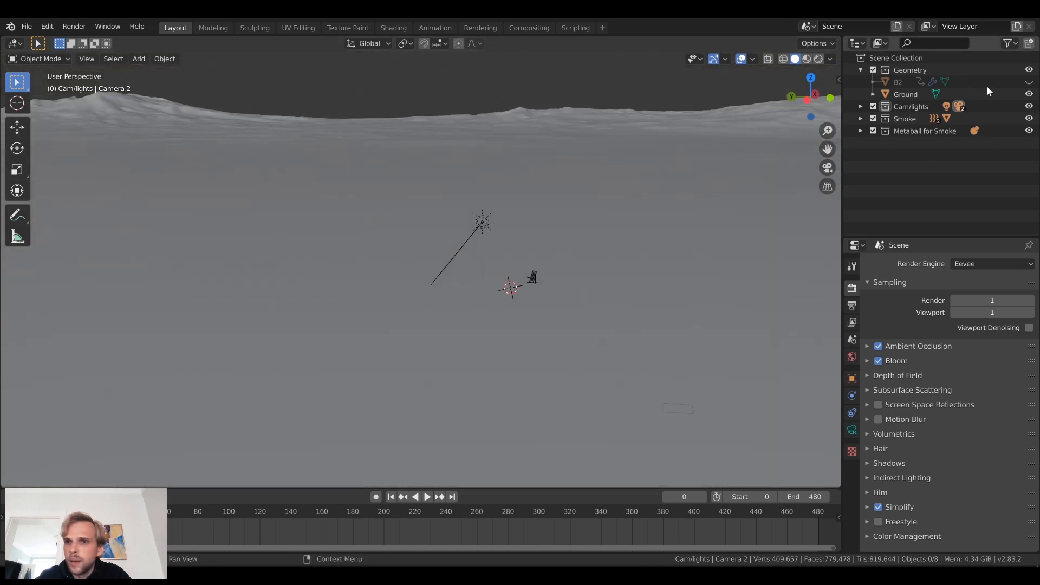
pyautogui.click(1029, 94)
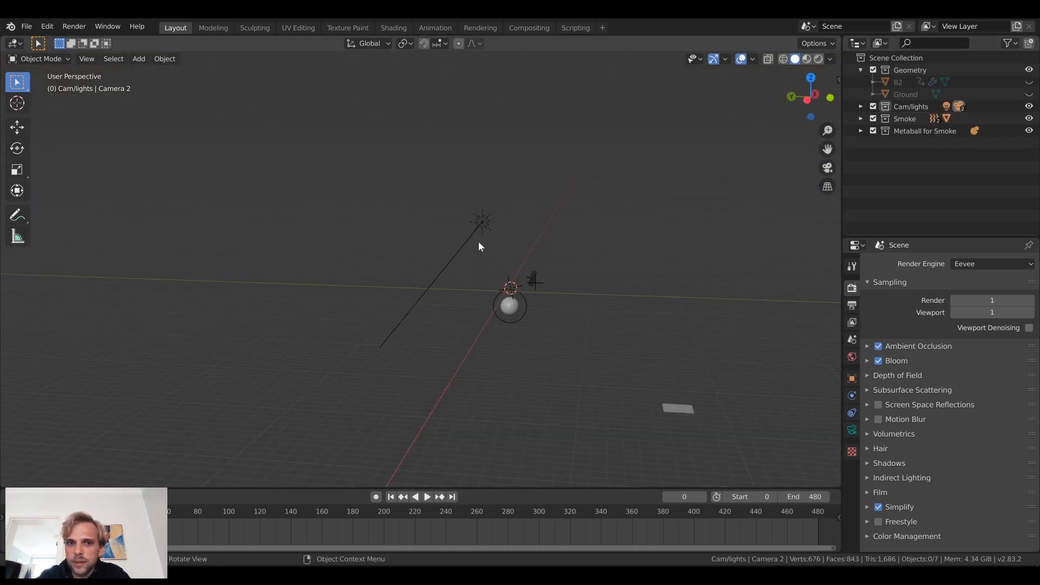
# Step: Hide the Smoke and Metaball for Smoke collections so that the 3D view is clear of geometry
pyautogui.moveTo(479, 242); pyautogui.dragTo(502, 266, button='middle')
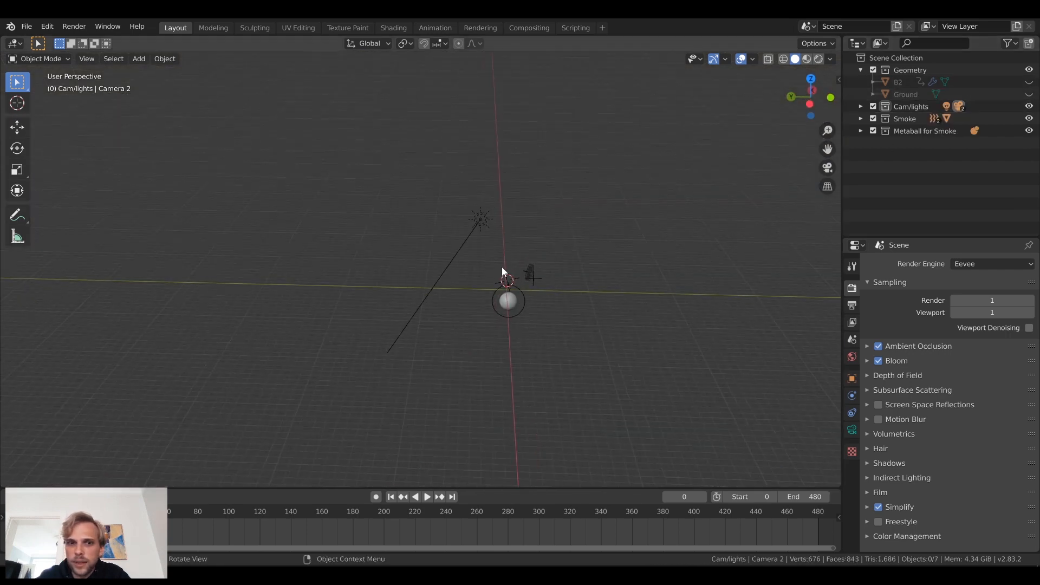
pyautogui.click(1029, 119)
pyautogui.click(1030, 132)
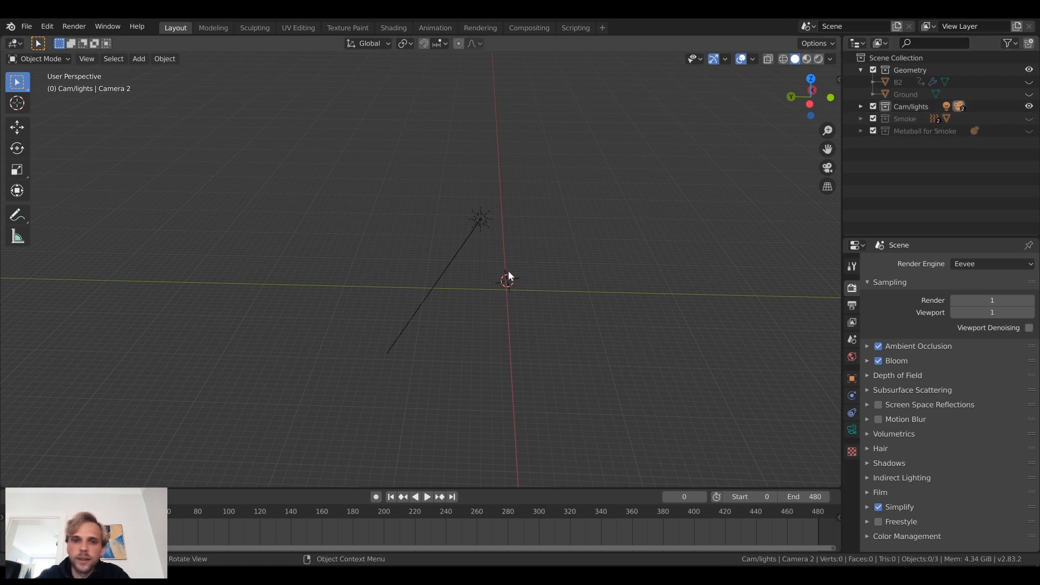
pyautogui.moveTo(508, 271); pyautogui.dragTo(497, 308, button='middle')
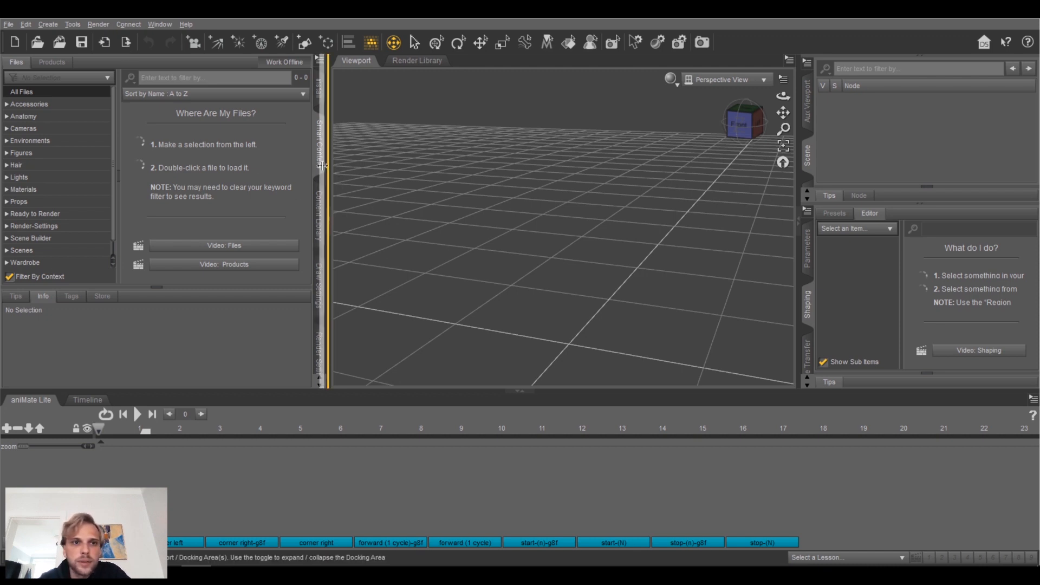
# Step: In DAZ Studio, narrow the content library pane and reduce the height of the animation pane to enlarge the viewport
pyautogui.moveTo(327, 162); pyautogui.dragTo(302, 163)
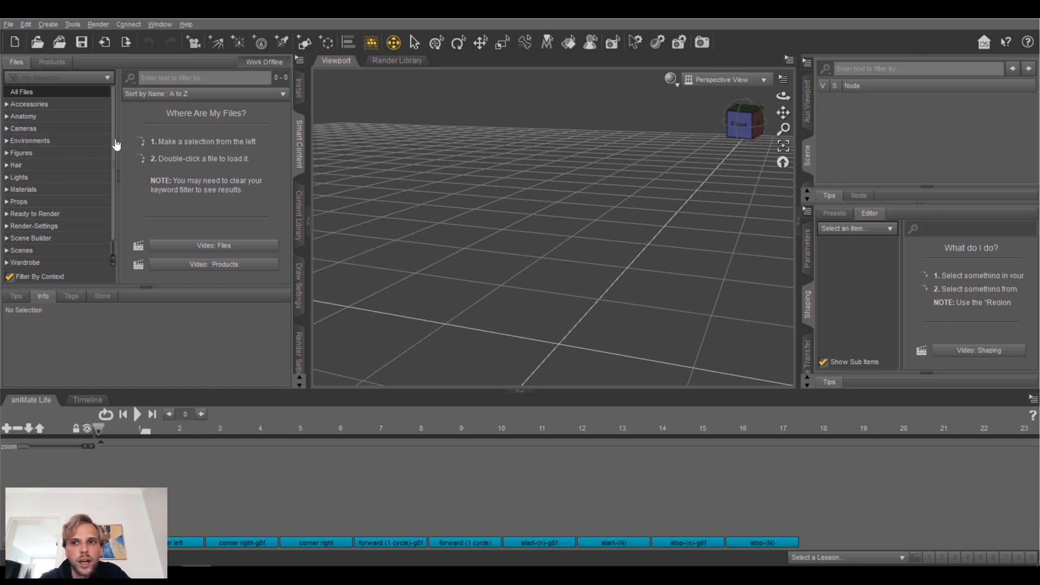
pyautogui.moveTo(342, 392); pyautogui.dragTo(343, 430)
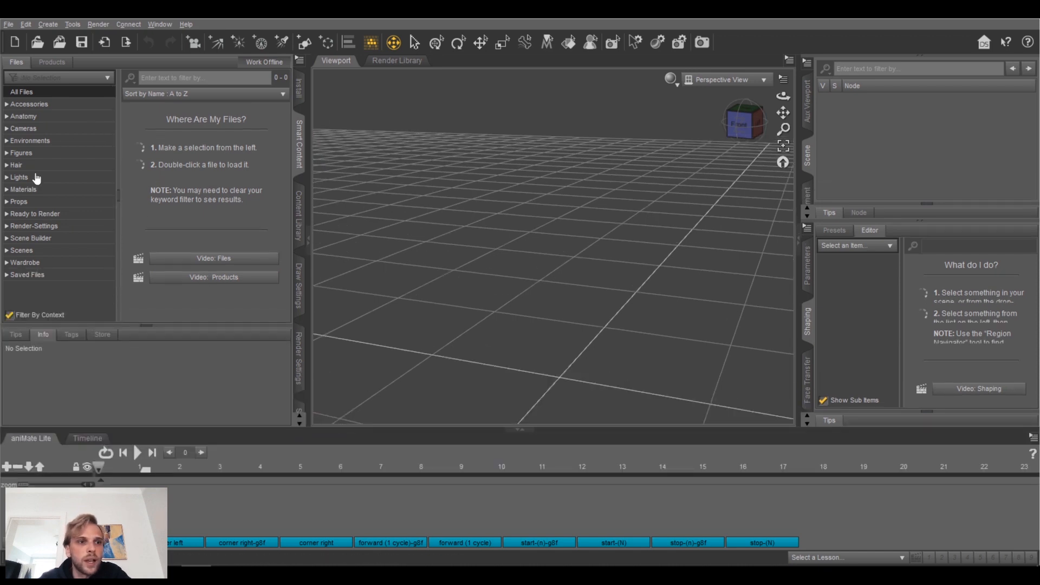
# Step: Expand the Figures and People categories in the content library and browse the Female figures for the Genesis 8 entries
pyautogui.click(6, 154)
pyautogui.click(12, 178)
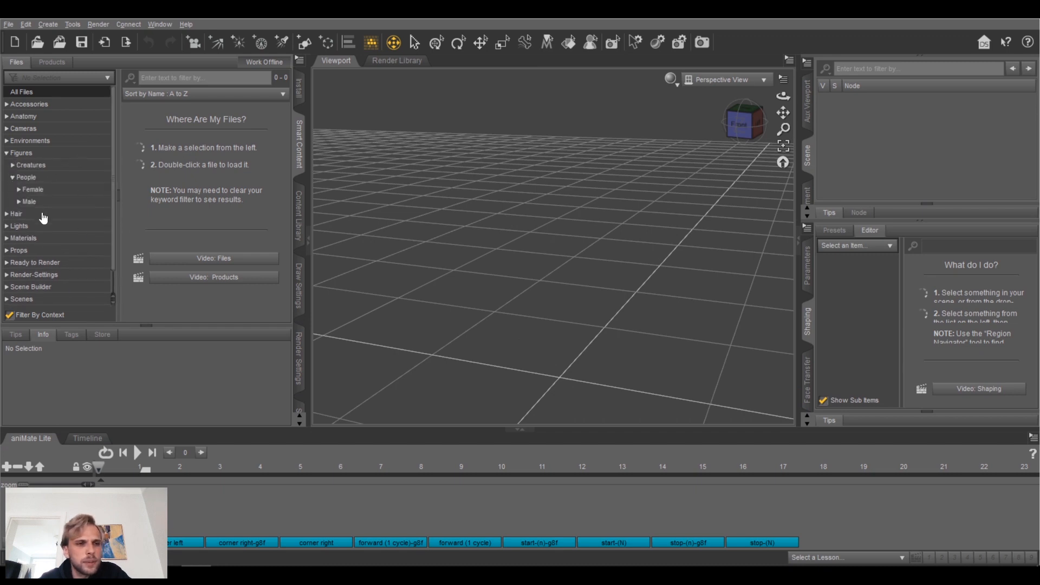
pyautogui.click(30, 202)
pyautogui.click(47, 191)
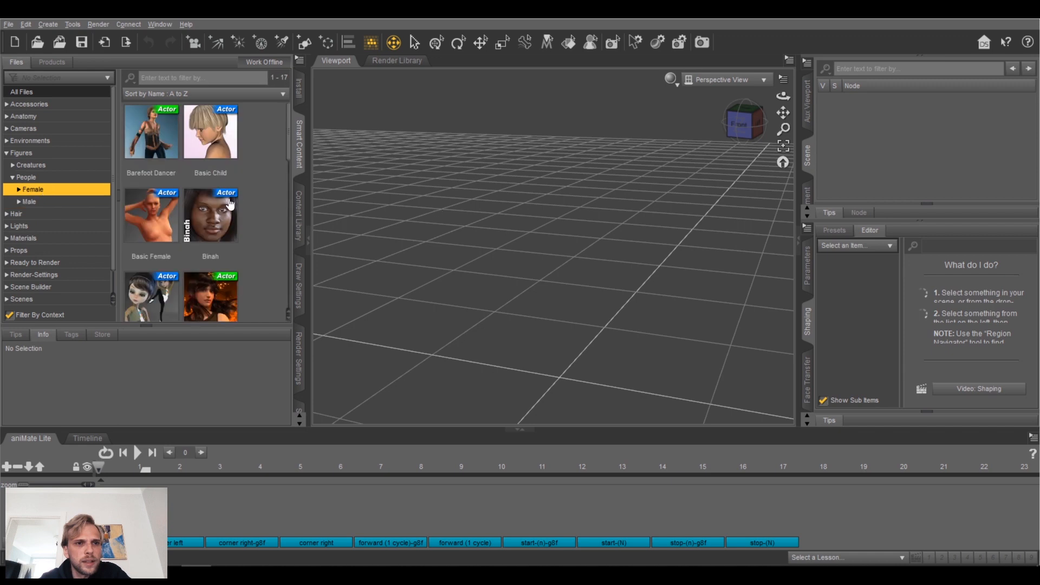
pyautogui.scroll(-3, 250, 236)
pyautogui.scroll(2, 250, 236)
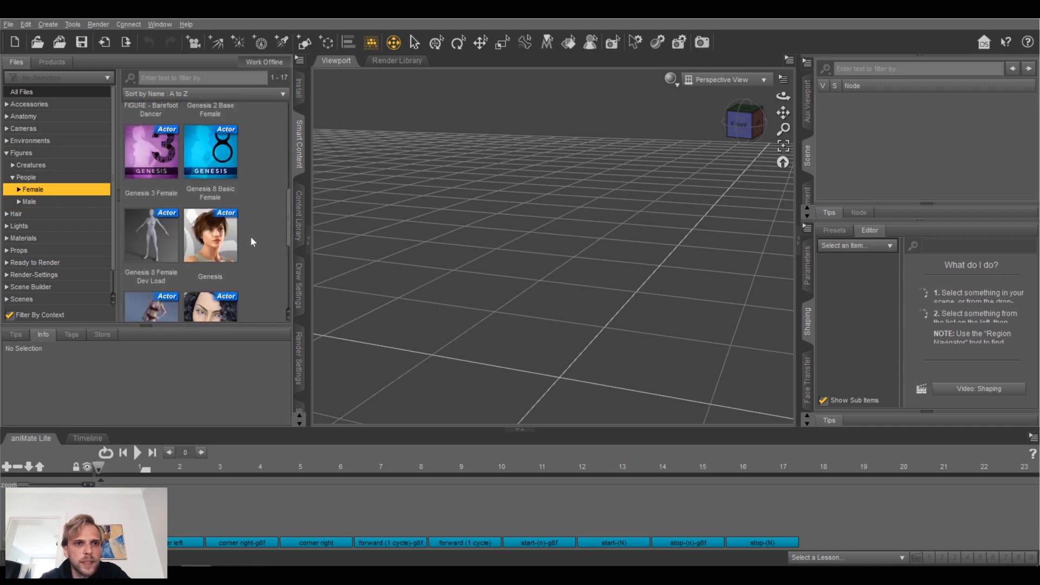
# Step: Load the Genesis 8 Female Dev Load figure into the empty scene
pyautogui.click(220, 151)
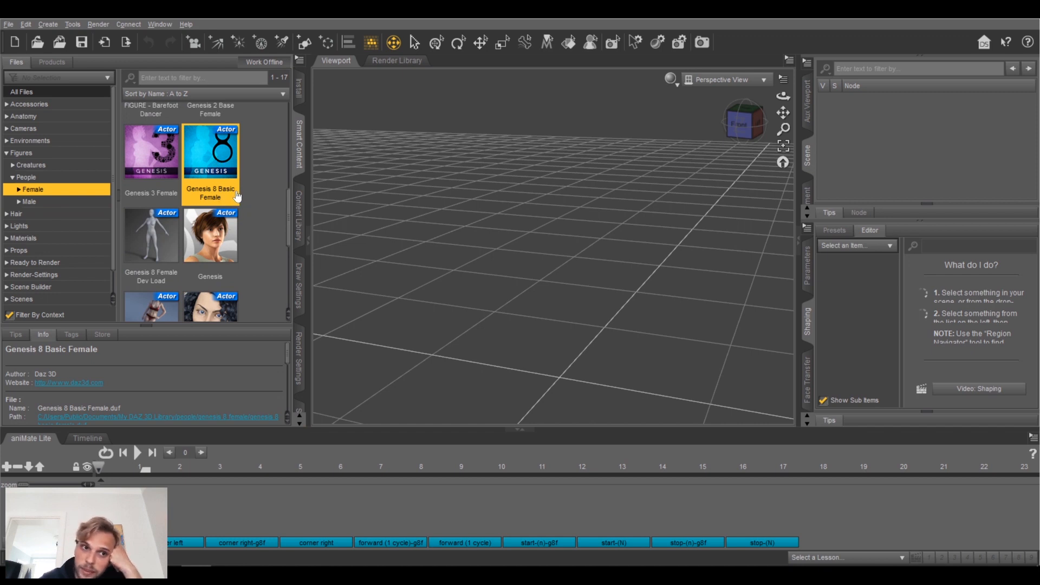
pyautogui.click(154, 277)
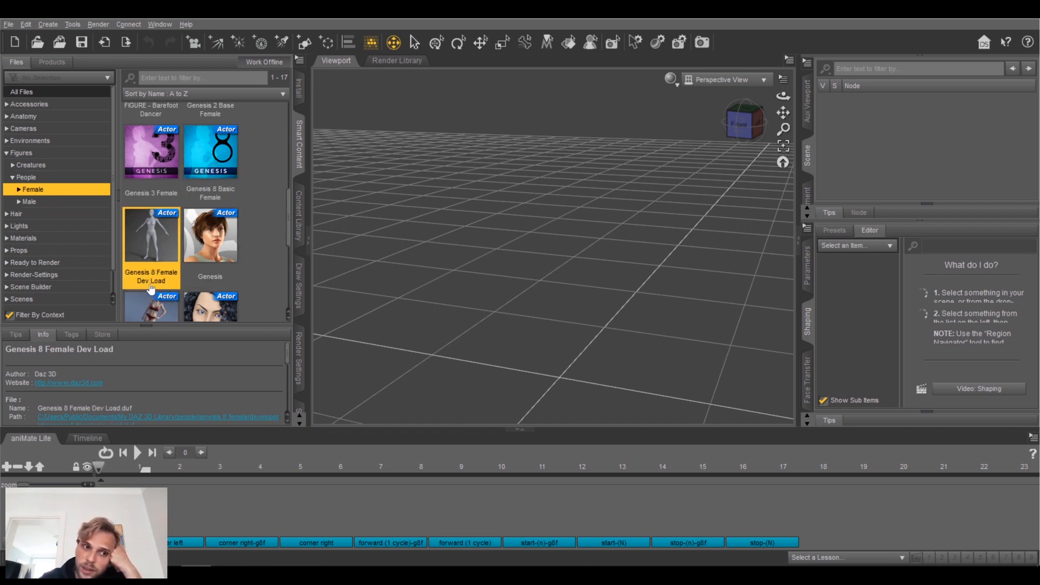
pyautogui.moveTo(147, 254)
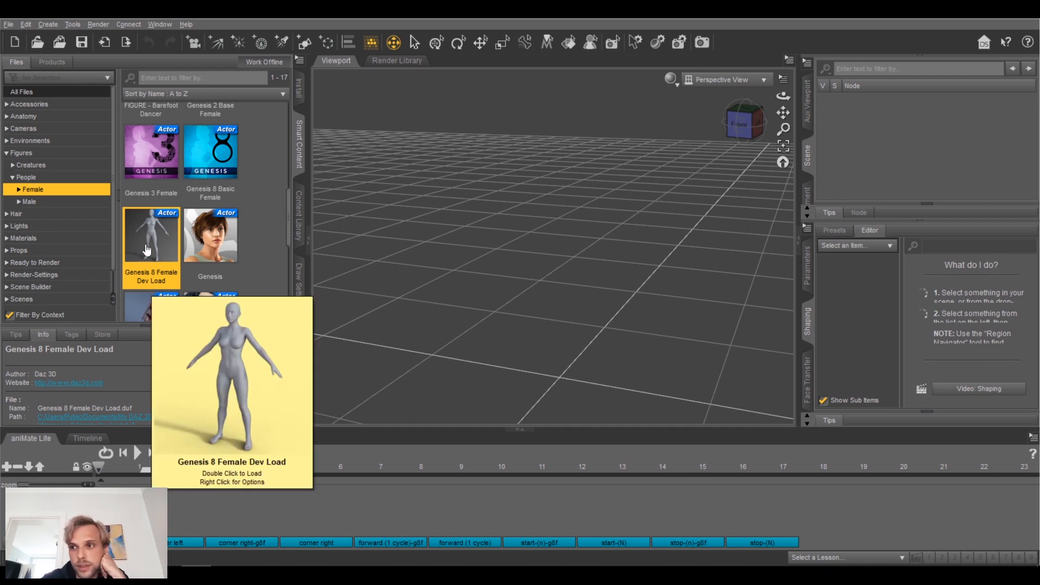
pyautogui.doubleClick(147, 250)
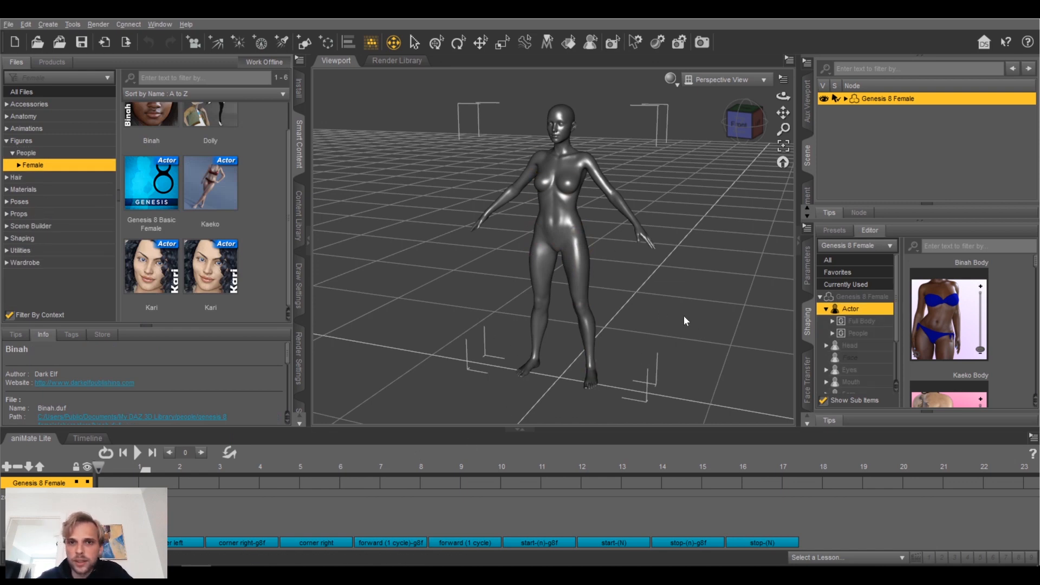
# Step: Save the scene with the loaded figure as lady_tpose_1 in DSON User File format in the Scenes folder
pyautogui.moveTo(683, 316)
pyautogui.mouseDown(button='middle')
pyautogui.moveTo(732, 330)
pyautogui.moveTo(681, 315)
pyautogui.moveTo(733, 353)
pyautogui.moveTo(680, 337)
pyautogui.mouseUp(button='middle')
pyautogui.scroll(3, 681, 315)
pyautogui.scroll(-3, 682, 316)
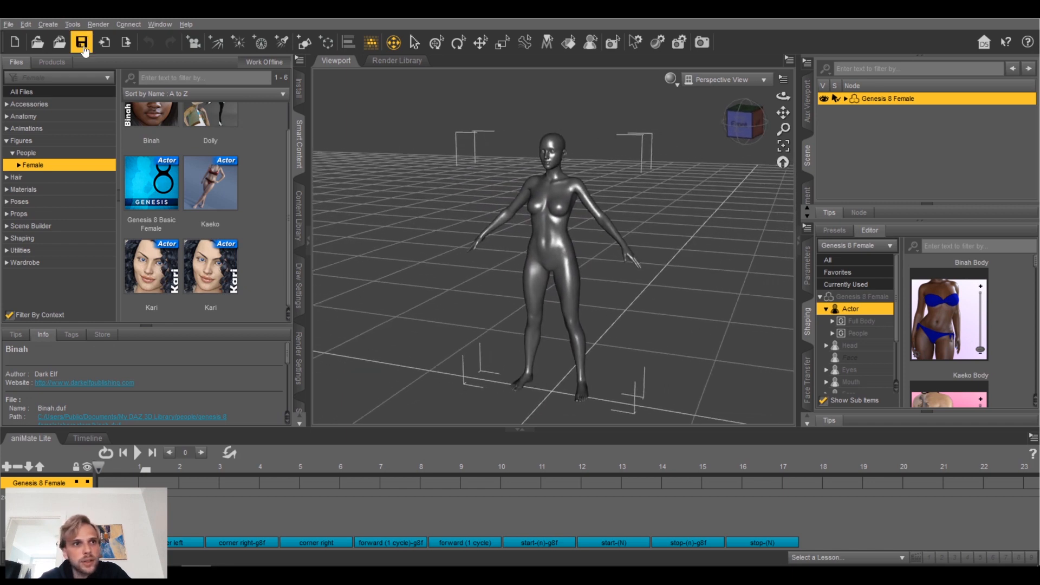
pyautogui.click(9, 24)
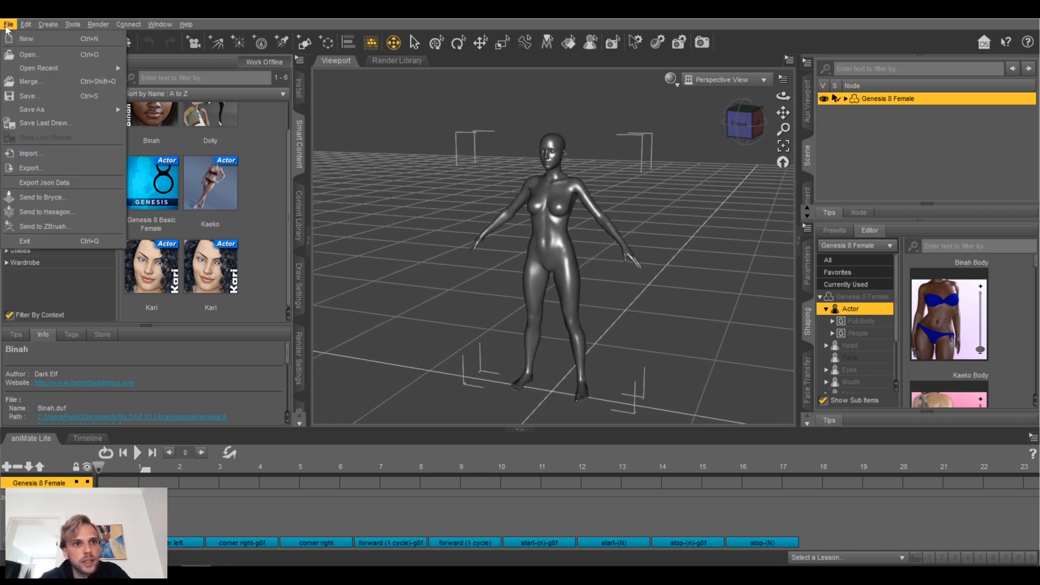
pyautogui.click(47, 101)
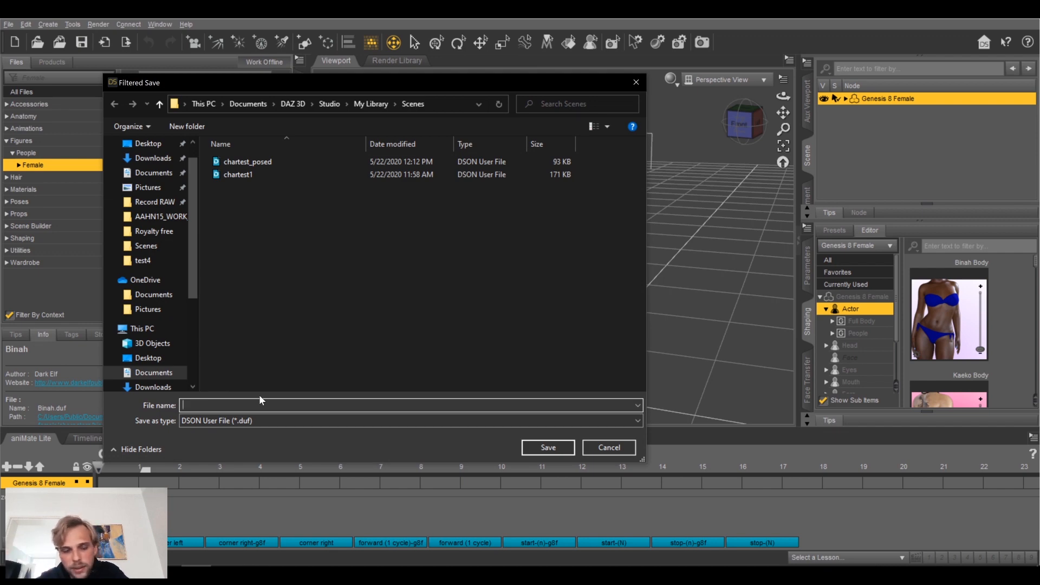
pyautogui.write('lad')
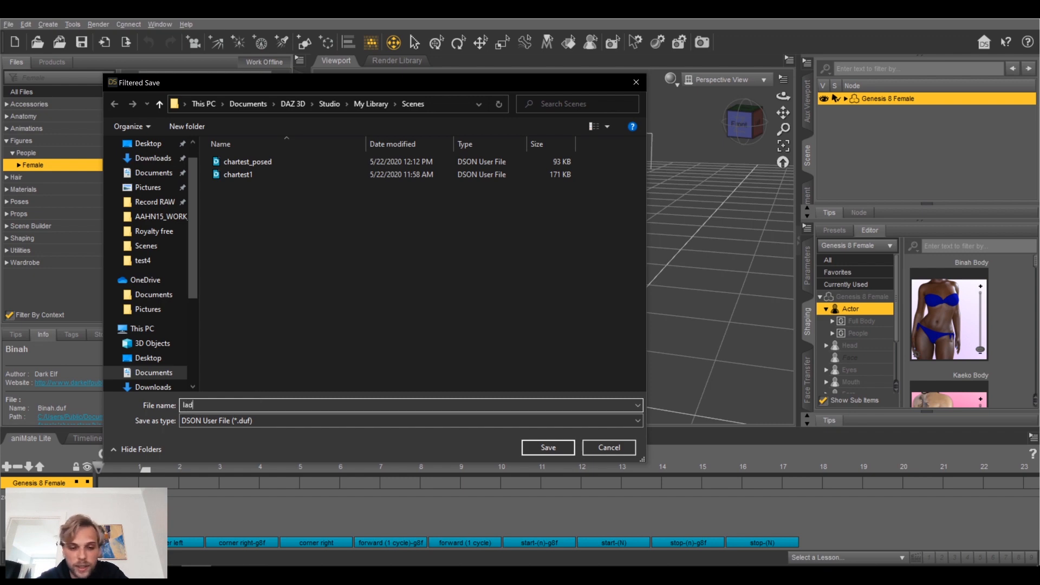
pyautogui.write('y_tpose_1')
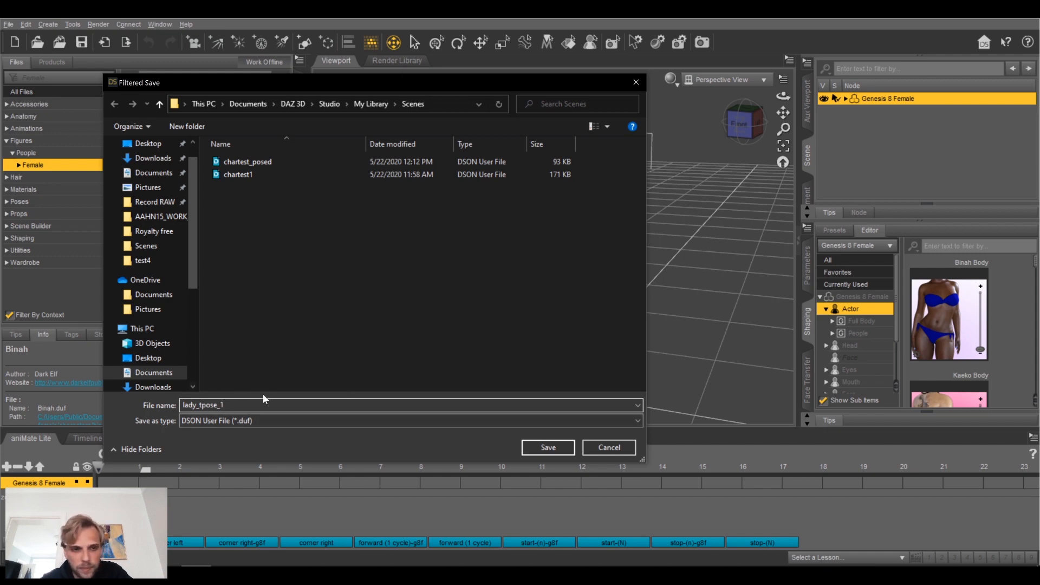
pyautogui.click(538, 447)
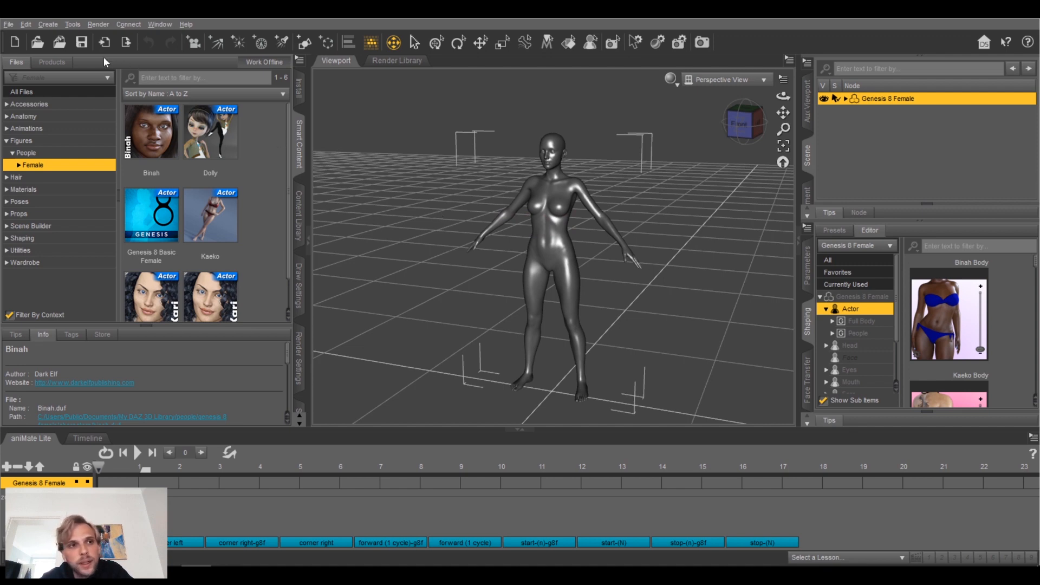
# Step: Export the figure's JSON data to the Scenes folder under the file name lady_tpose_1
pyautogui.click(8, 25)
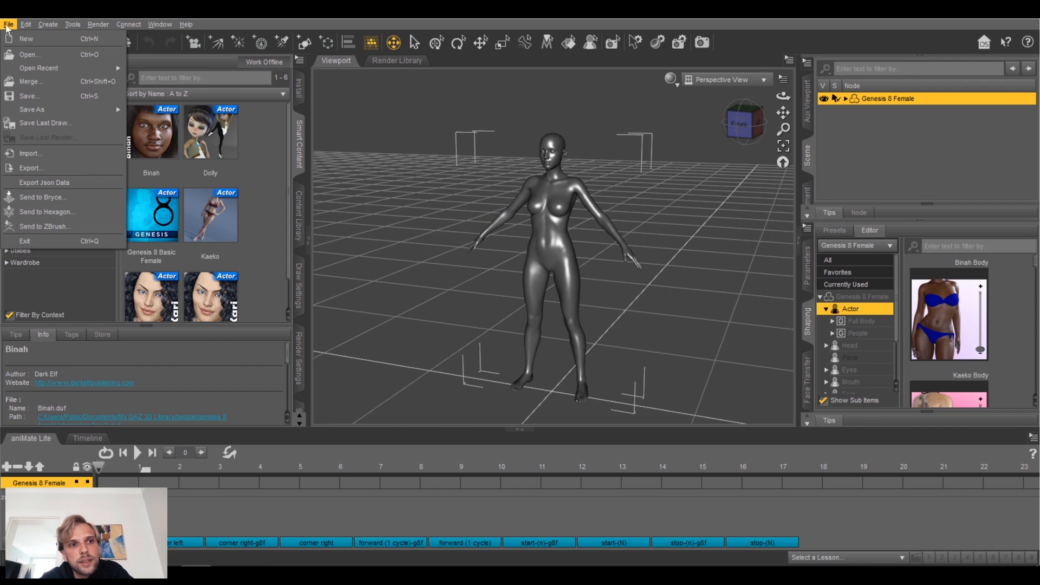
pyautogui.click(57, 180)
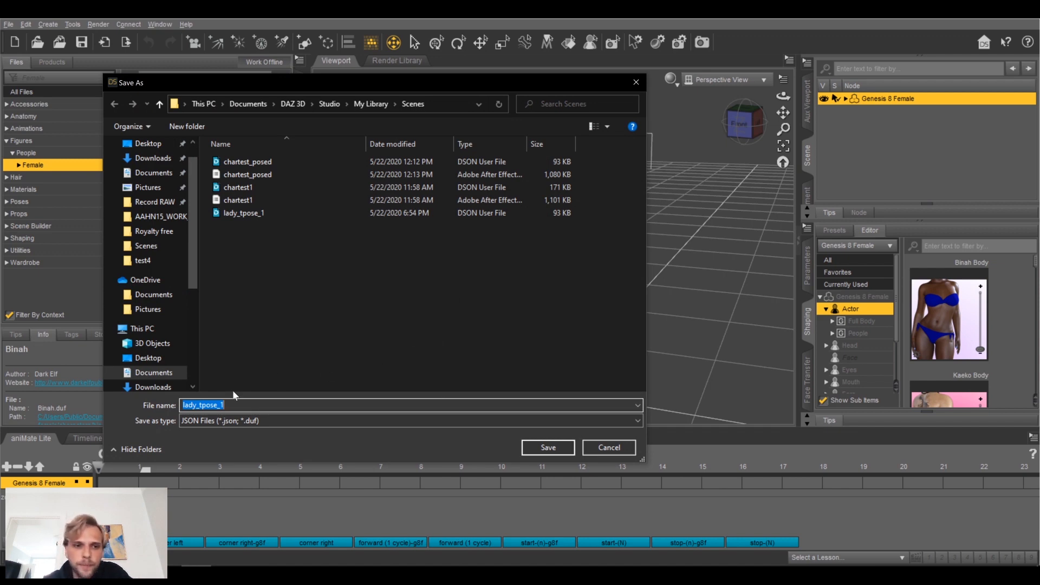
pyautogui.click(548, 448)
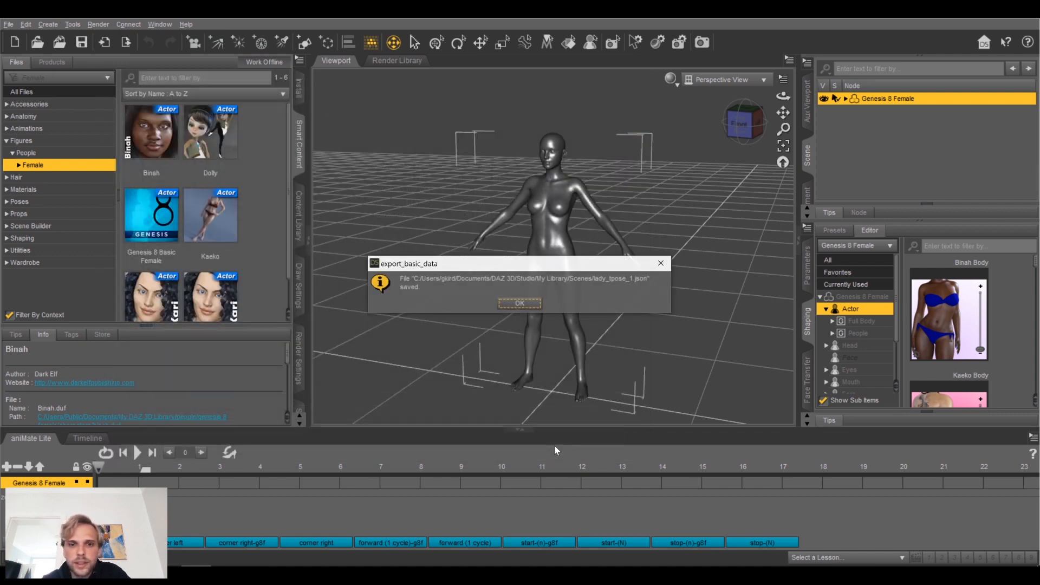
pyautogui.click(532, 310)
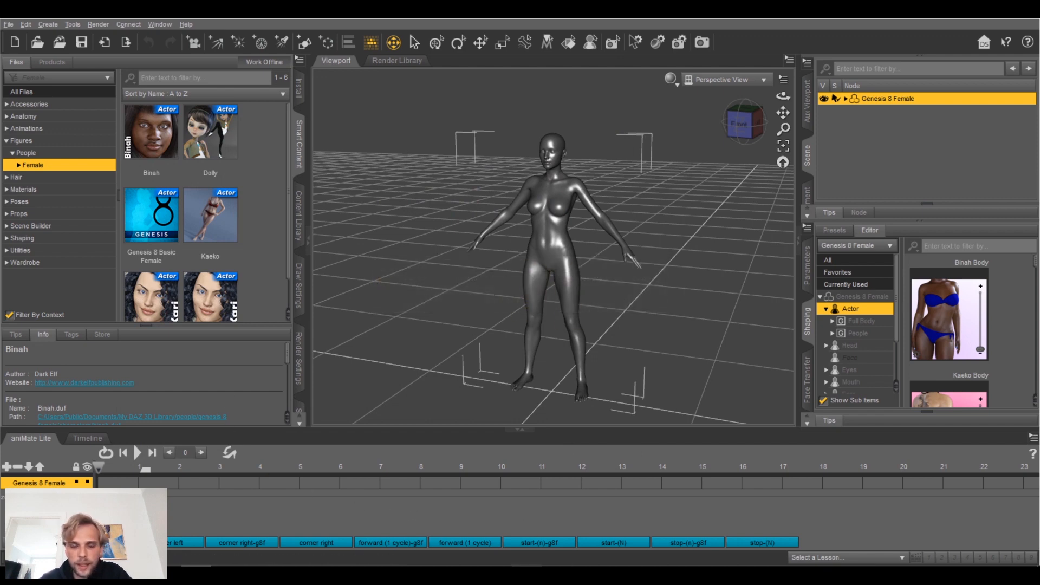
# Step: Switch to Blender and show the DAZ add-on's setup tools beside the 3D viewport
pyautogui.click(482, 575)
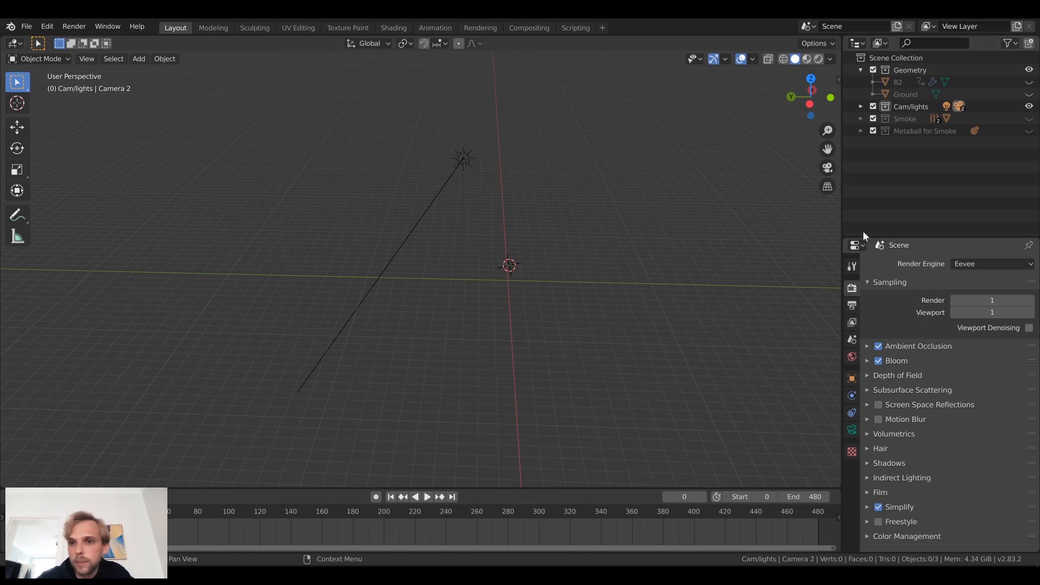
pyautogui.press('n')
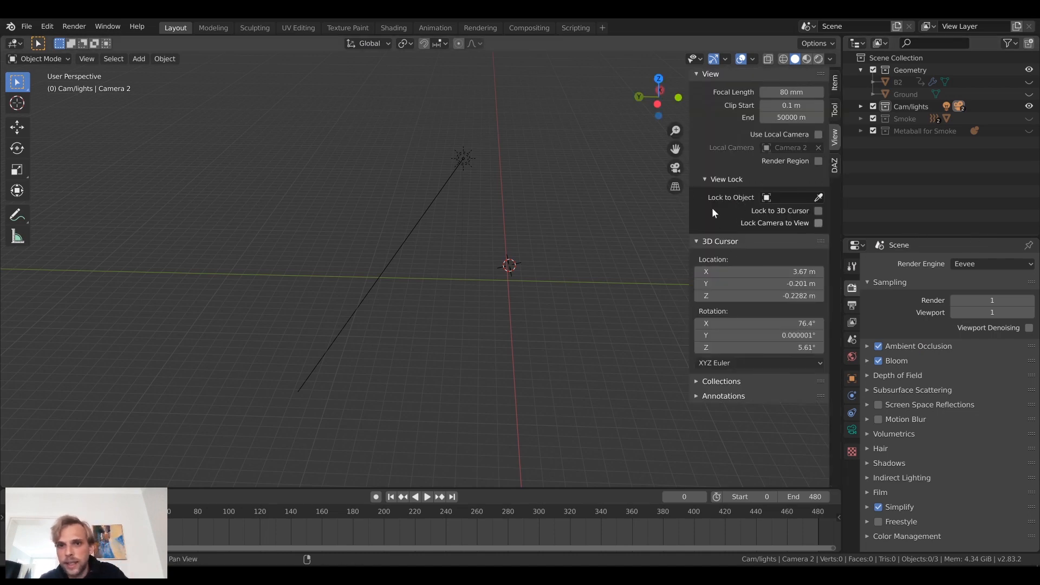
pyautogui.click(836, 169)
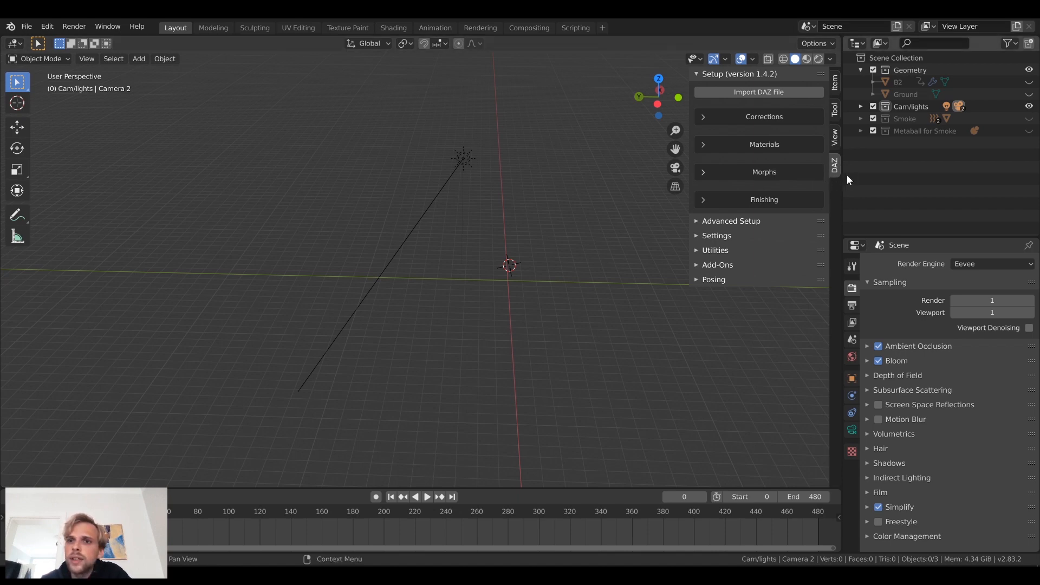
pyautogui.click(756, 95)
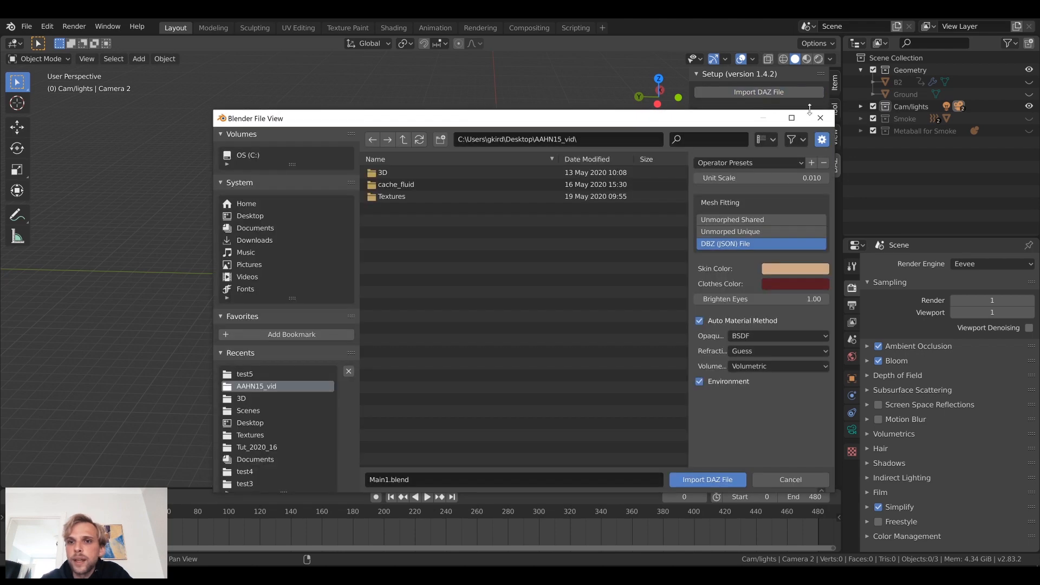
pyautogui.click(799, 481)
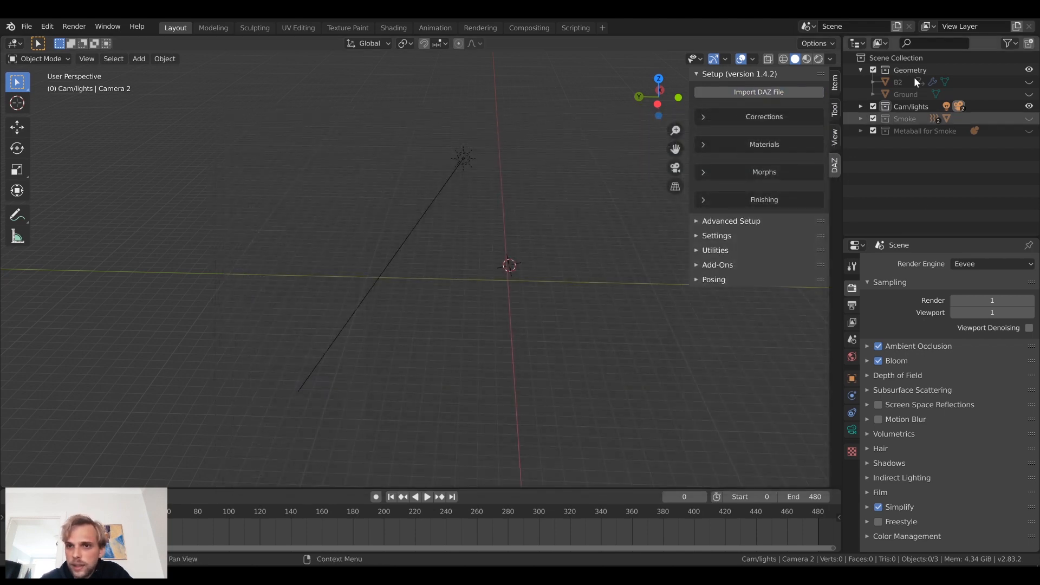
# Step: Collapse the Geometry collection, add a new collection directly under the Scene Collection and name it Lady1
pyautogui.click(859, 70)
pyautogui.click(897, 106)
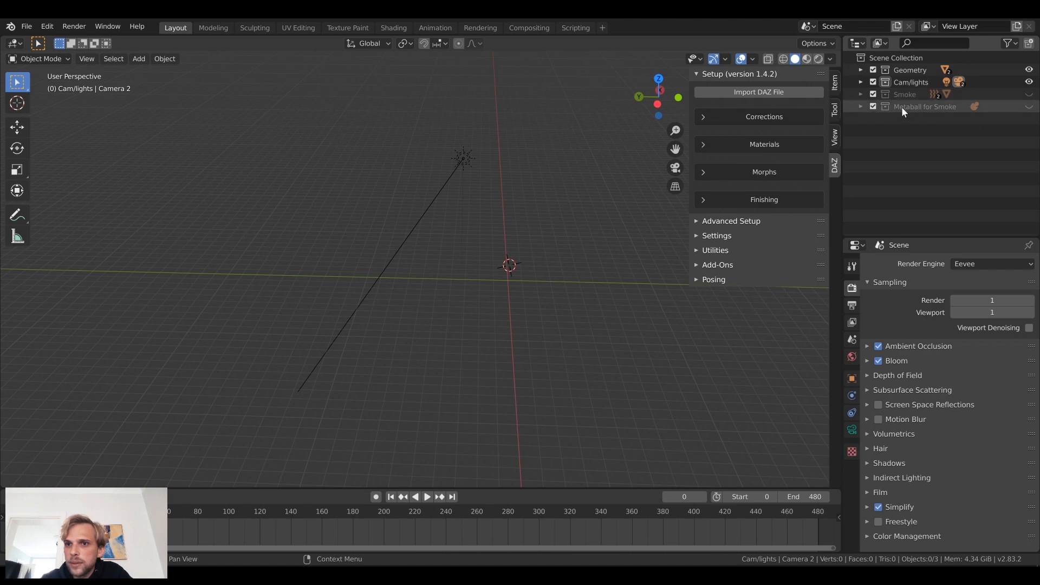
pyautogui.rightClick(892, 58)
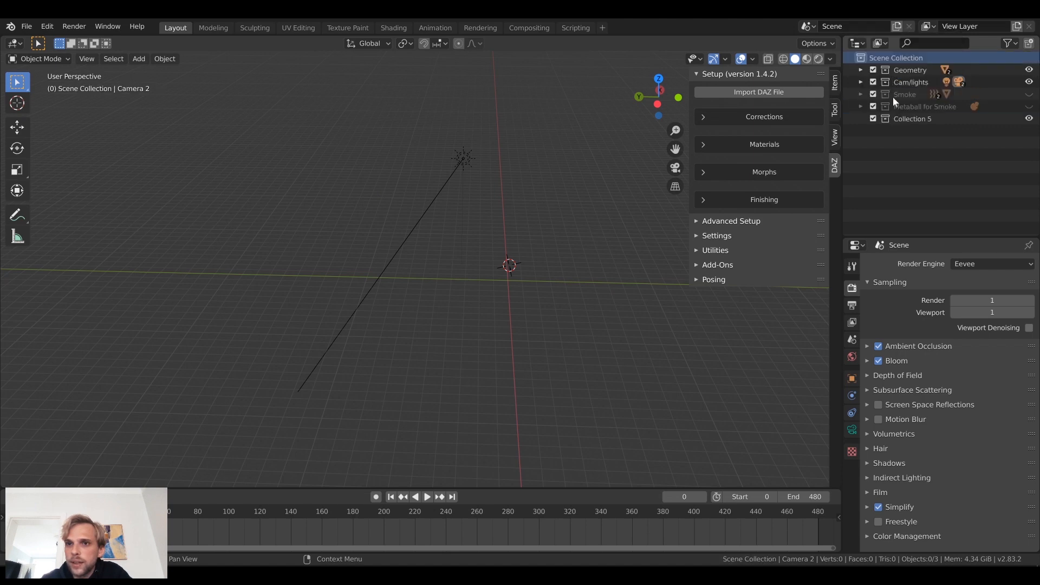
pyautogui.click(893, 96)
pyautogui.doubleClick(912, 119)
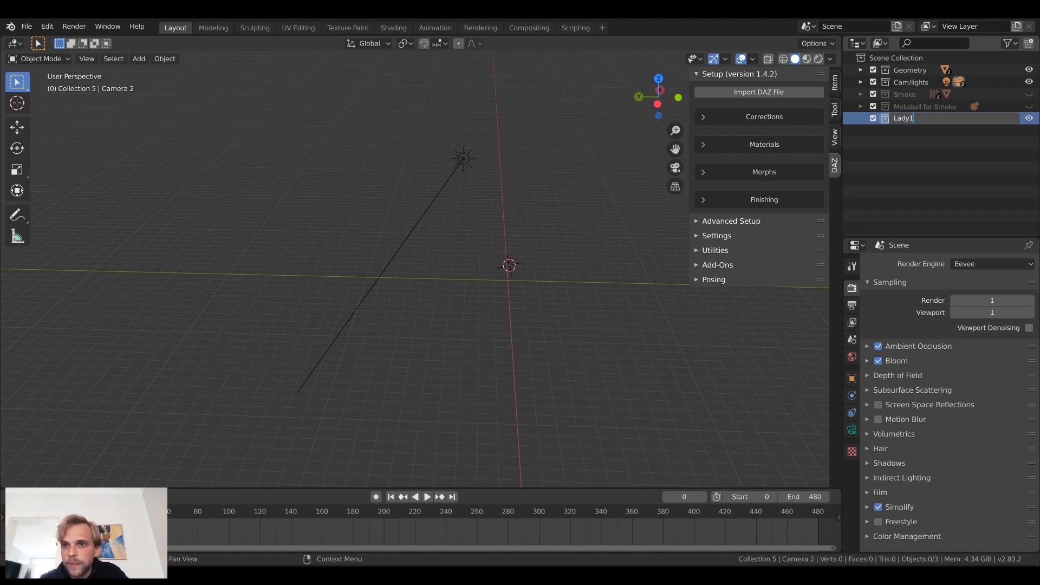
pyautogui.press('Return')
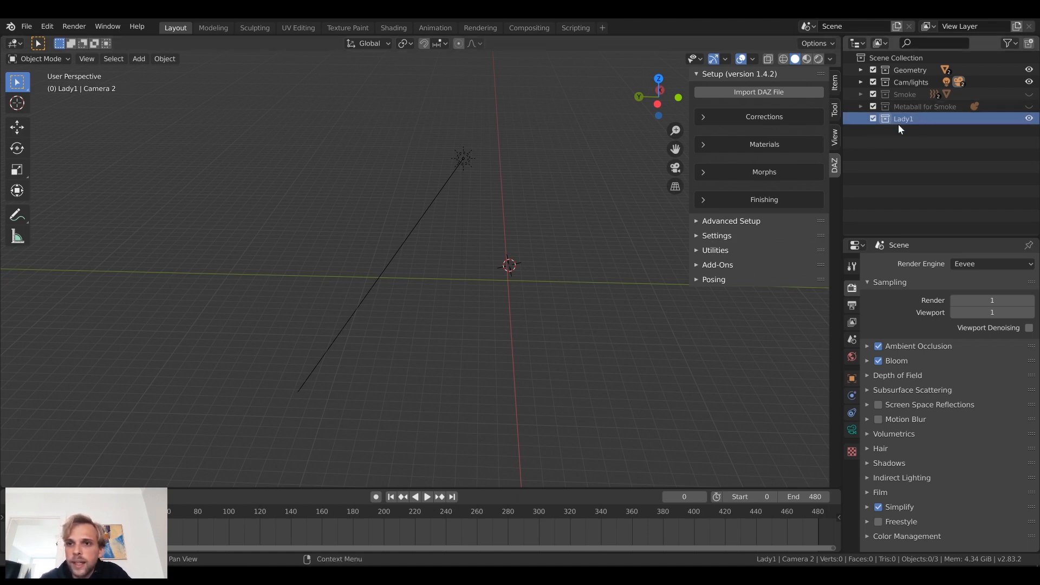
# Step: Start a DAZ file import and browse from Documents to the DAZ 3D\Studio\My Library\Scenes folder
pyautogui.click(748, 92)
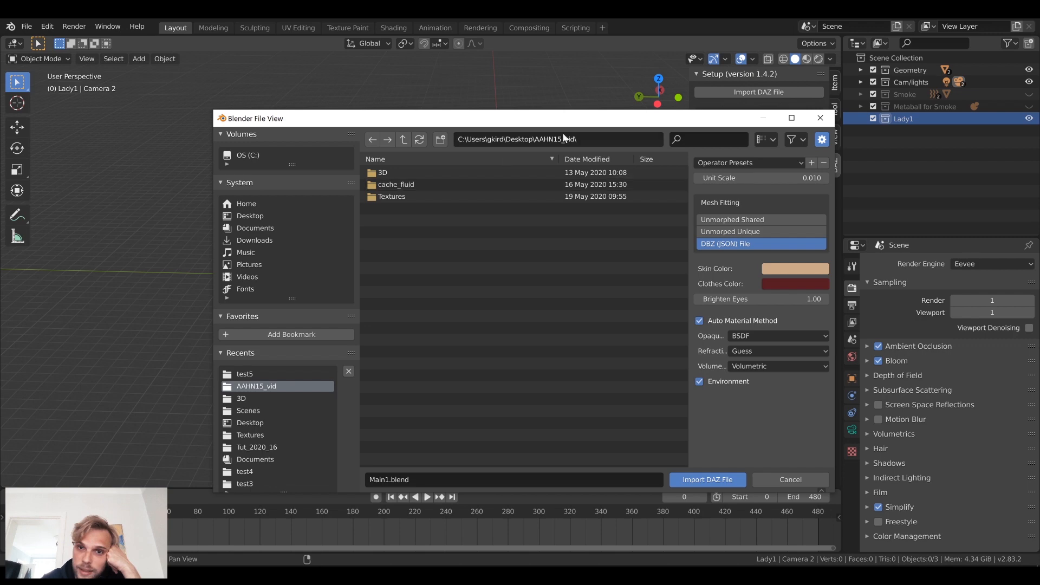
pyautogui.moveTo(568, 124); pyautogui.dragTo(487, 110)
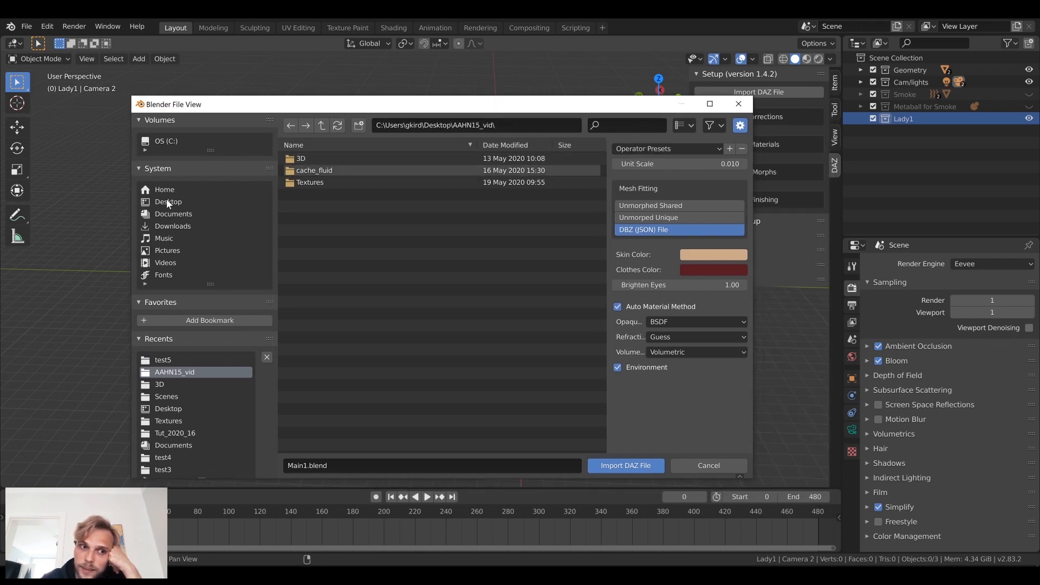
pyautogui.click(188, 216)
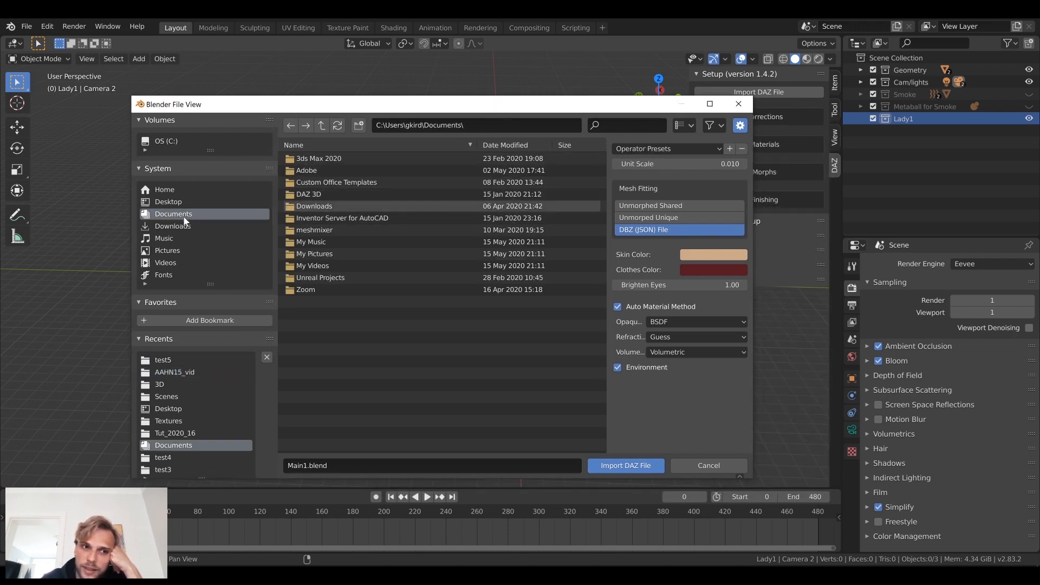
pyautogui.doubleClick(311, 197)
pyautogui.doubleClick(320, 159)
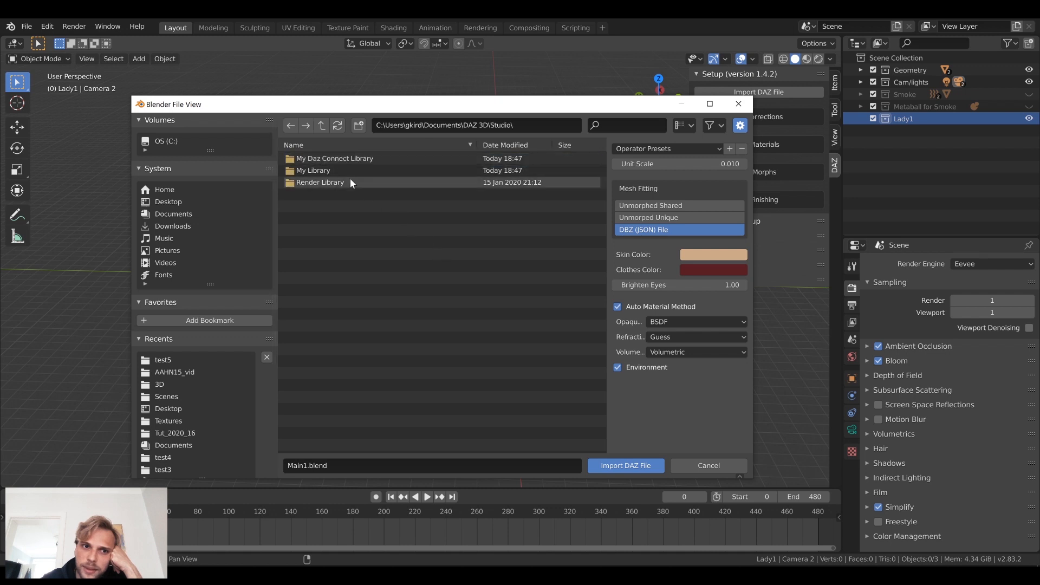
pyautogui.doubleClick(333, 172)
pyautogui.doubleClick(324, 159)
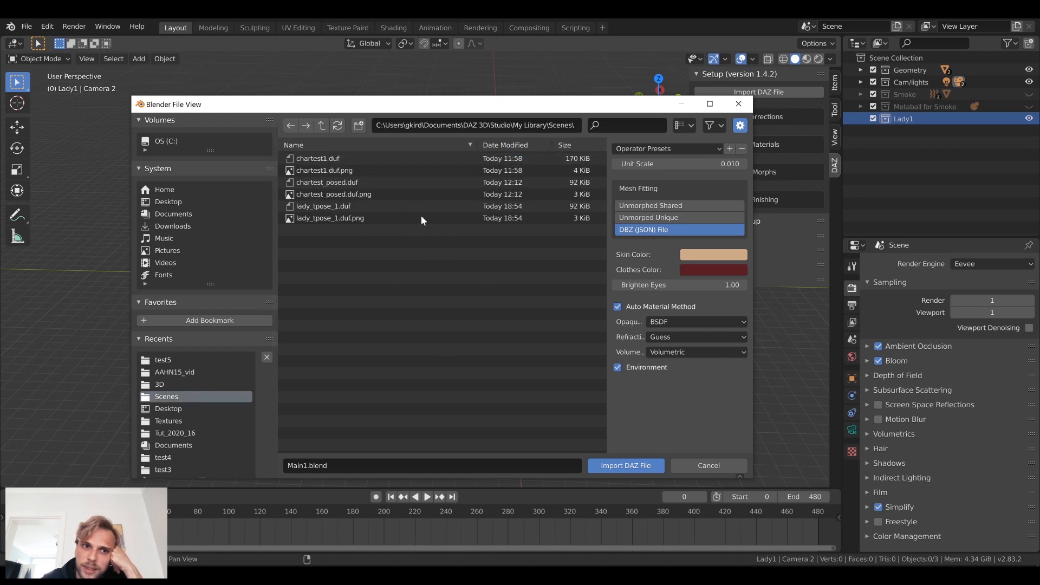
# Step: Import lady_tpose_1.duf with DBZ (JSON) File mesh fitting
pyautogui.click(331, 218)
pyautogui.click(329, 206)
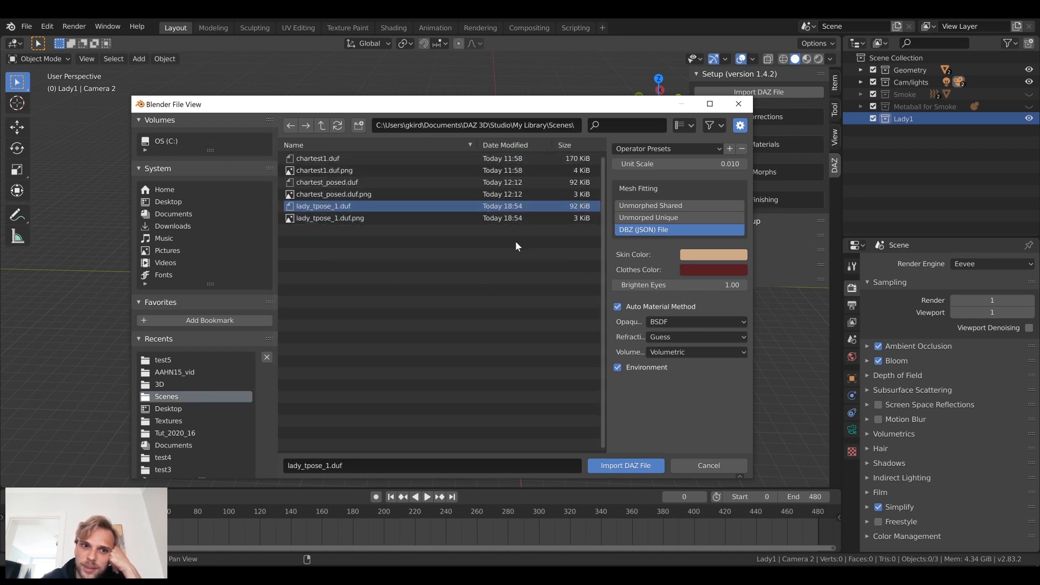
pyautogui.click(337, 218)
pyautogui.click(335, 208)
pyautogui.click(327, 218)
pyautogui.click(326, 208)
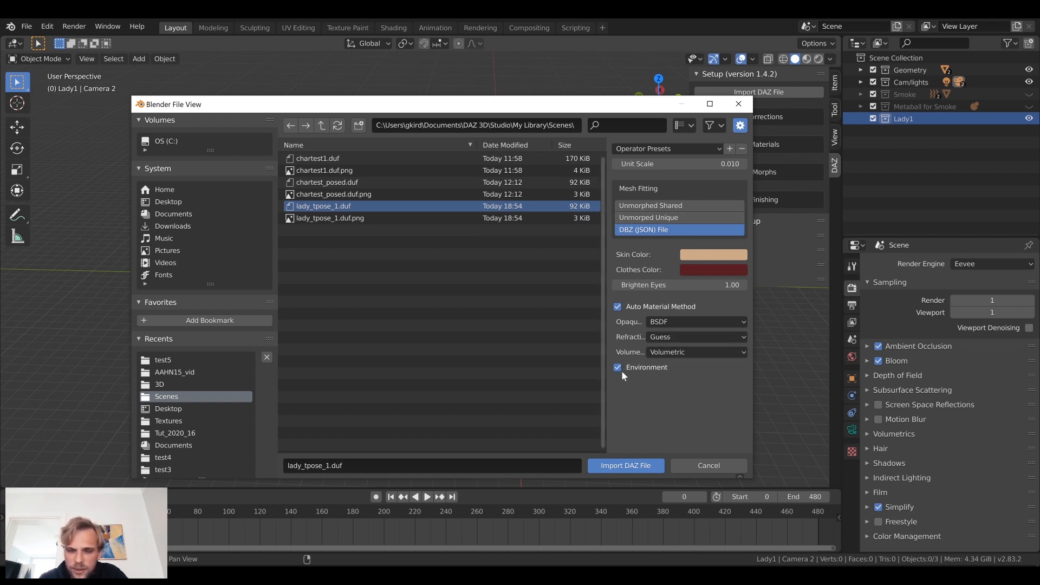
pyautogui.click(629, 466)
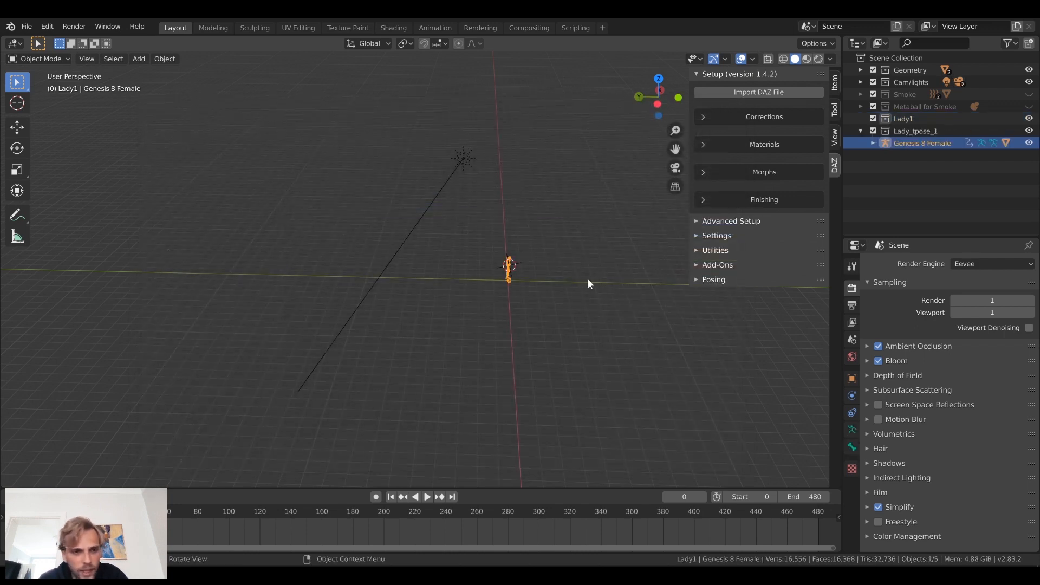
# Step: Frame the imported Genesis 8 Female in the 3D viewport
pyautogui.click(87, 58)
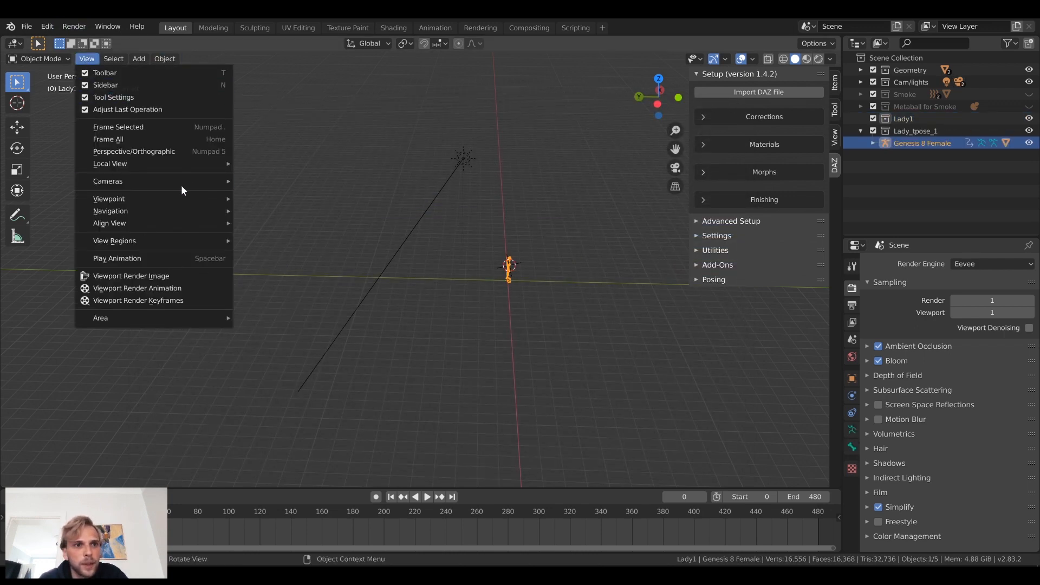
pyautogui.moveTo(200, 184)
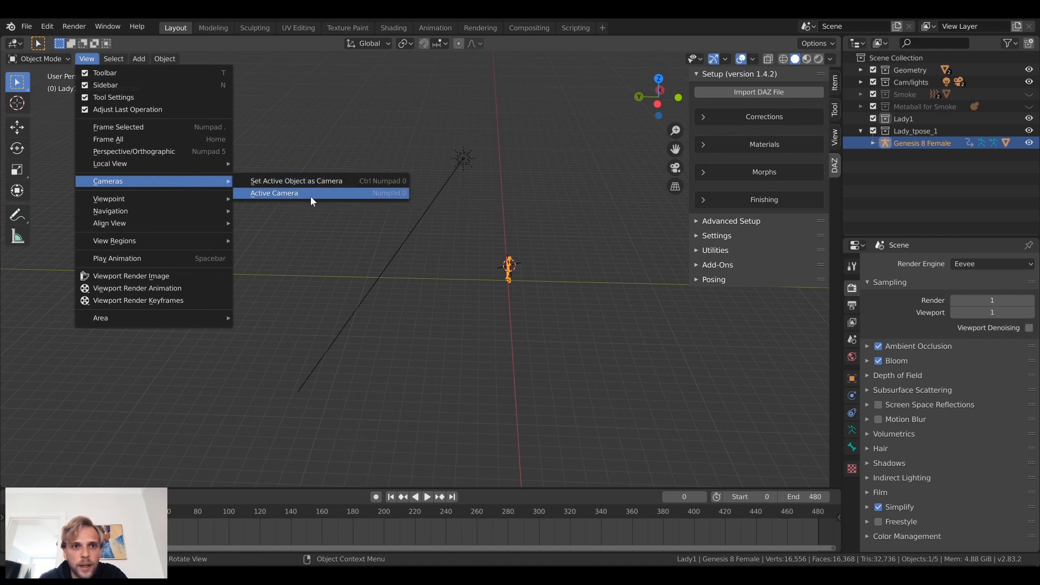
pyautogui.click(157, 127)
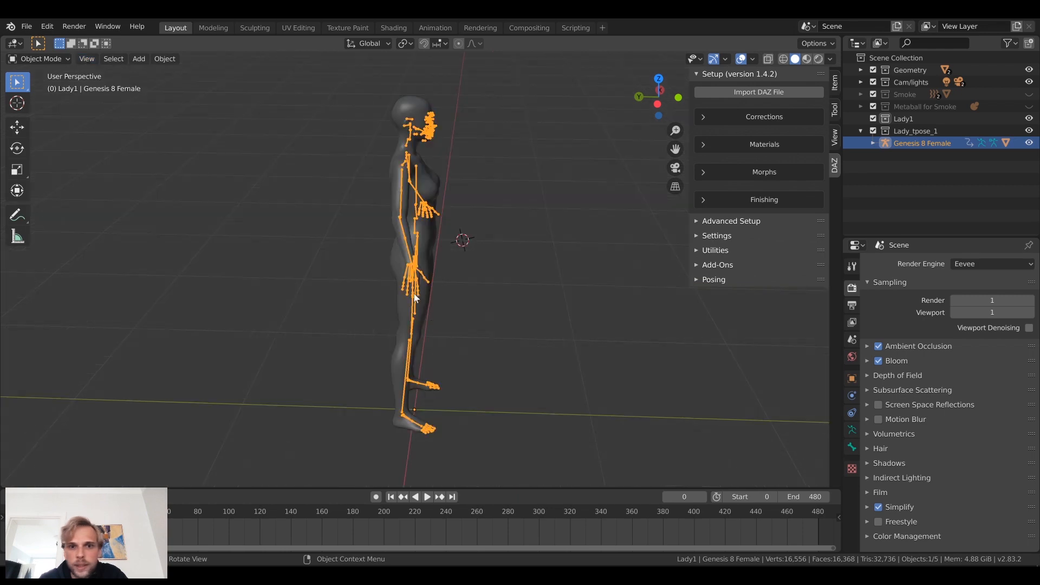
# Step: Deselect the imported figure and examine its body, head and armature bones from all sides
pyautogui.moveTo(522, 299); pyautogui.dragTo(288, 288, button='middle')
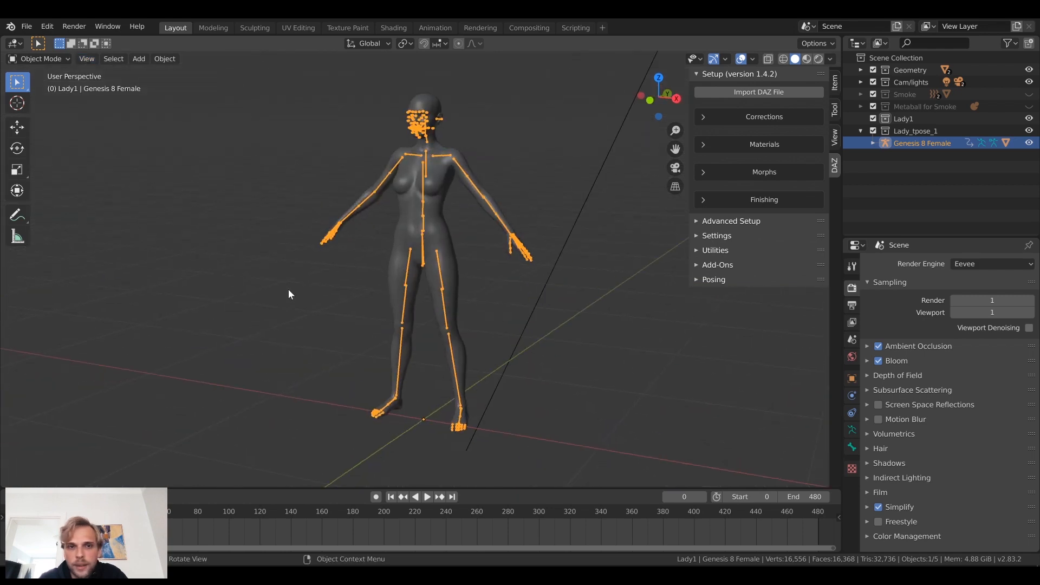
pyautogui.click(544, 251)
pyautogui.moveTo(544, 251); pyautogui.dragTo(482, 158, button='middle')
pyautogui.scroll(3, 388, 188)
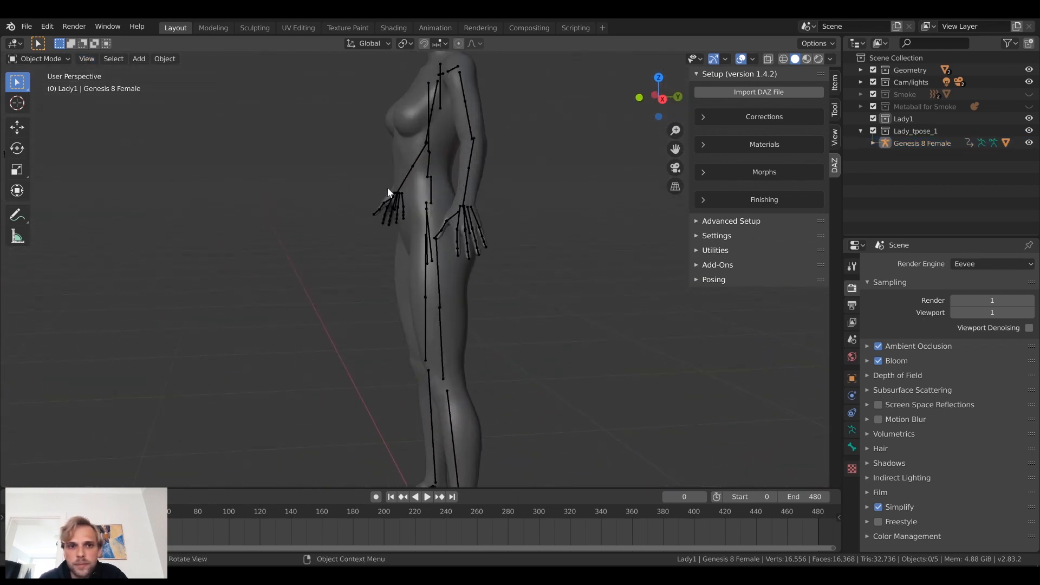
pyautogui.moveTo(388, 188); pyautogui.dragTo(285, 261, button='middle')
pyautogui.scroll(-4, 502, 225)
pyautogui.scroll(2, 398, 180)
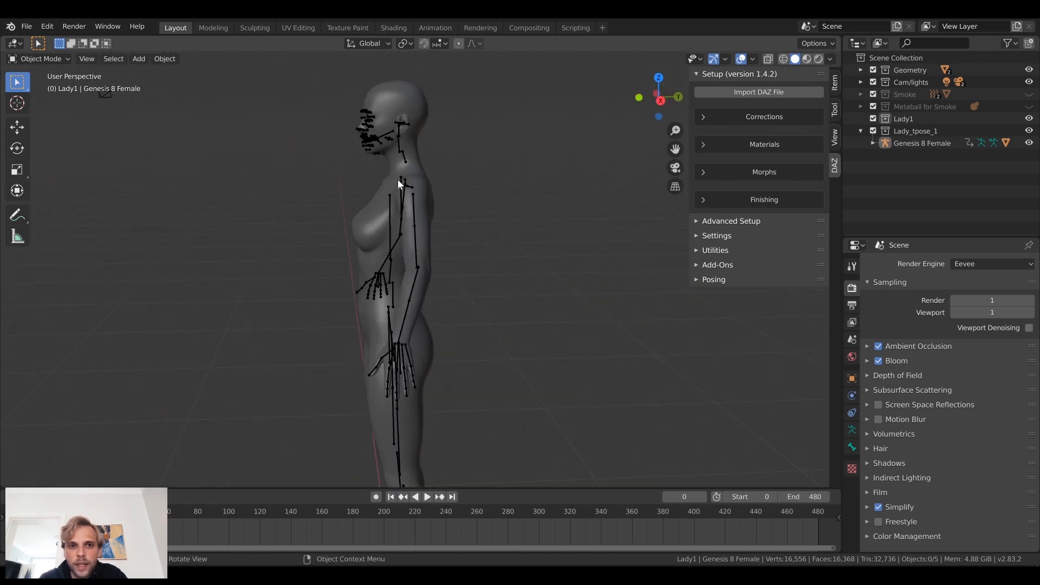
pyautogui.moveTo(398, 180); pyautogui.dragTo(465, 261, button='middle')
pyautogui.scroll(3, 417, 201)
pyautogui.moveTo(417, 200); pyautogui.dragTo(495, 208, button='middle')
pyautogui.scroll(-4, 466, 217)
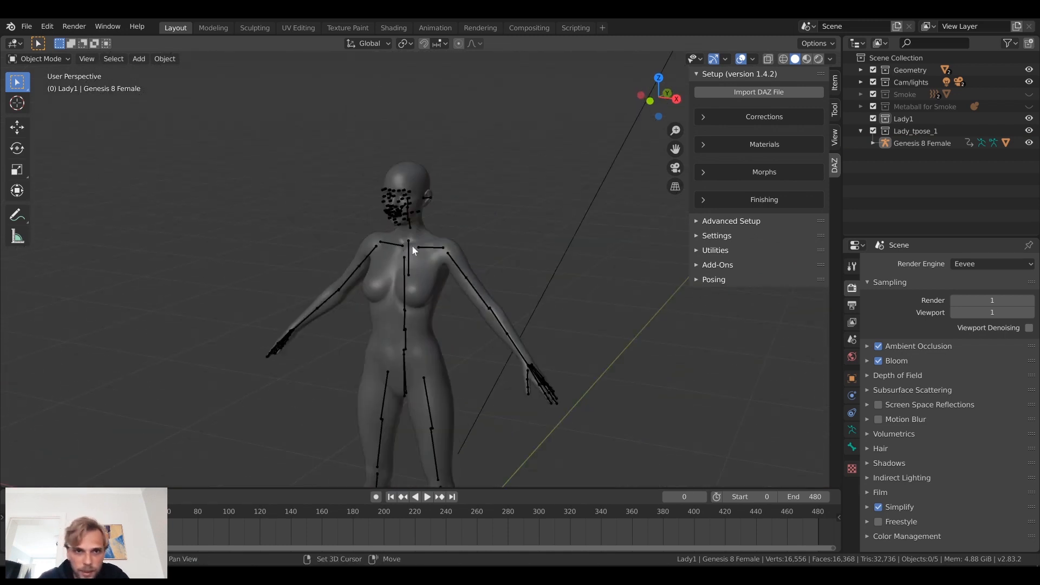
pyautogui.keyDown('shift'); pyautogui.moveTo(411, 244); pyautogui.dragTo(449, 188, button='middle'); pyautogui.keyUp('shift')
pyautogui.scroll(-3, 453, 238)
pyautogui.keyDown('shift'); pyautogui.moveTo(437, 308); pyautogui.dragTo(421, 151, button='middle'); pyautogui.keyUp('shift')
pyautogui.scroll(4, 433, 228)
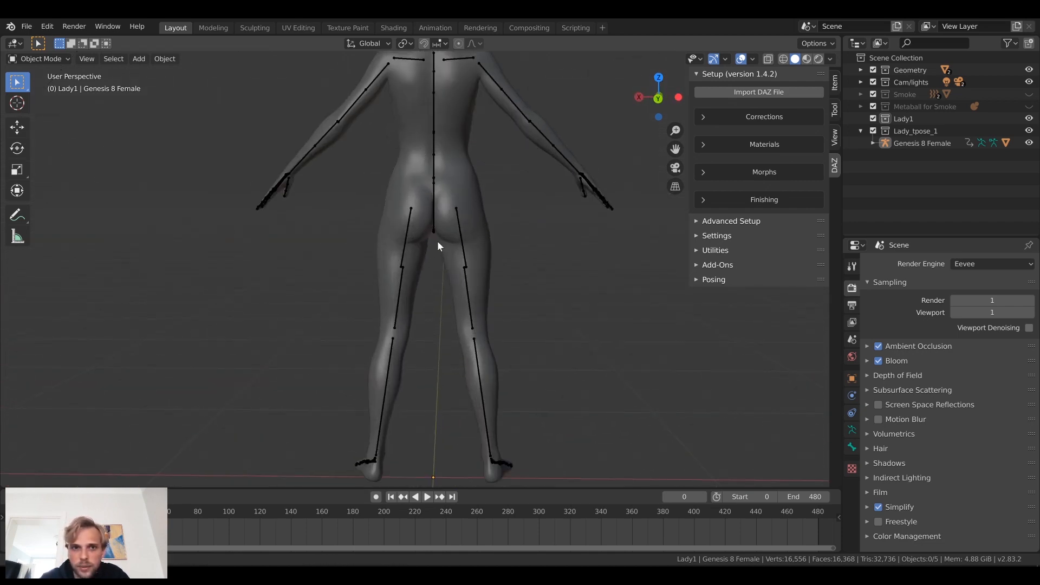
pyautogui.keyDown('shift'); pyautogui.moveTo(437, 240); pyautogui.dragTo(428, 422, button='middle'); pyautogui.keyUp('shift')
pyautogui.scroll(5, 463, 193)
pyautogui.keyDown('shift'); pyautogui.moveTo(518, 195); pyautogui.dragTo(466, 291, button='middle'); pyautogui.keyUp('shift')
pyautogui.scroll(1, 462, 287)
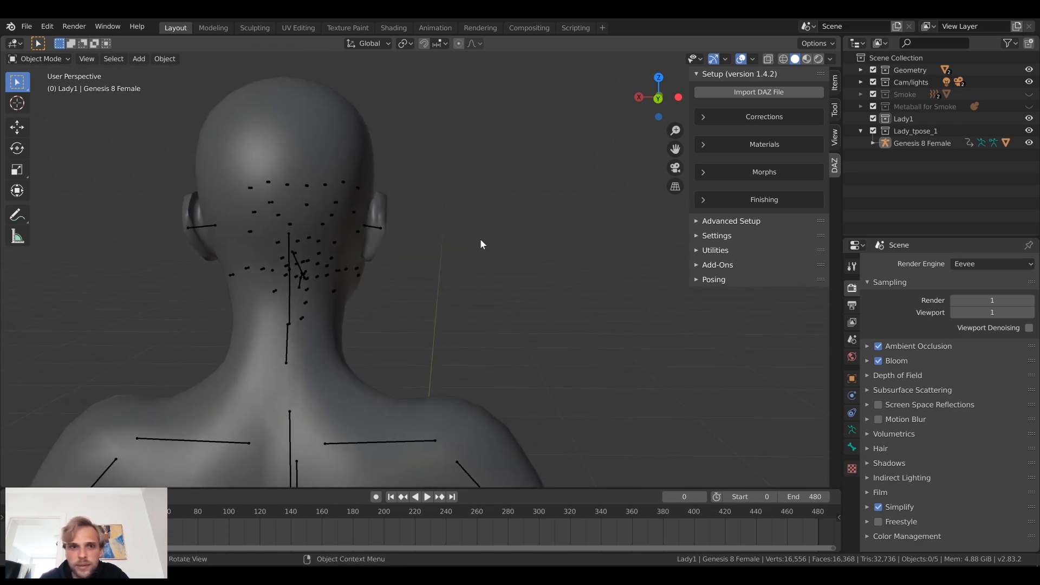
pyautogui.scroll(-6, 518, 233)
pyautogui.moveTo(520, 265); pyautogui.dragTo(349, 271, button='middle')
pyautogui.scroll(-4, 349, 267)
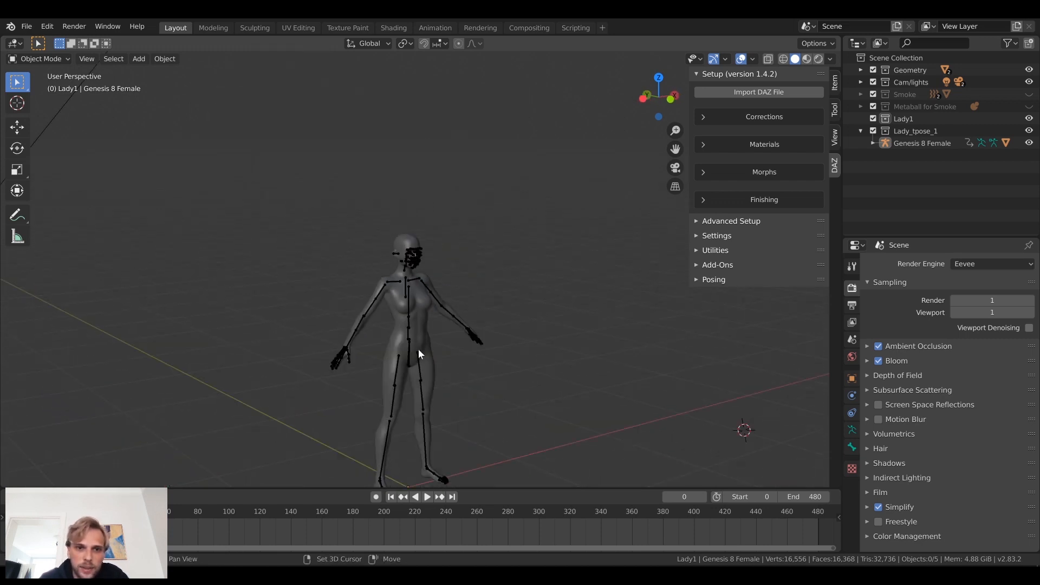
pyautogui.keyDown('shift'); pyautogui.moveTo(418, 349); pyautogui.dragTo(466, 271, button='middle'); pyautogui.keyUp('shift')
pyautogui.moveTo(569, 268); pyautogui.dragTo(331, 250, button='middle')
pyautogui.scroll(-3, 395, 289)
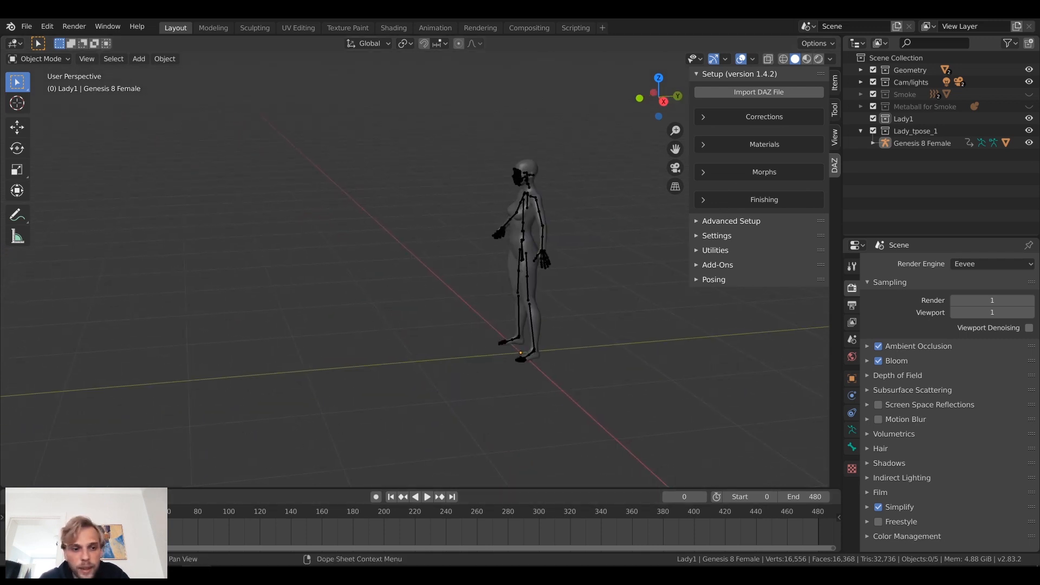
# Step: Switch to DAZ Studio and choose the aniMate Walks category of aniBlocks in aniMate Lite
pyautogui.click(201, 572)
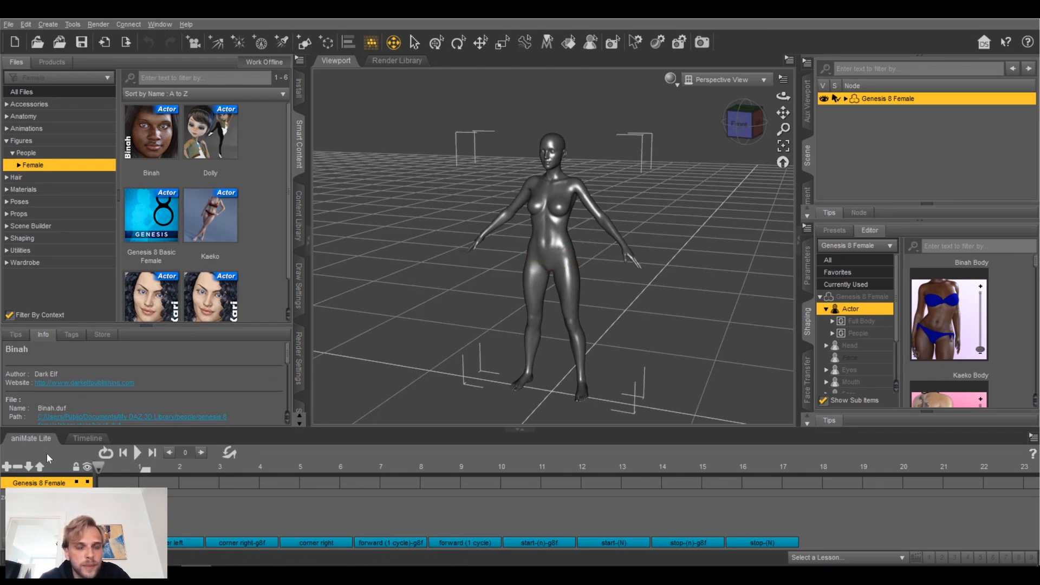
pyautogui.click(87, 442)
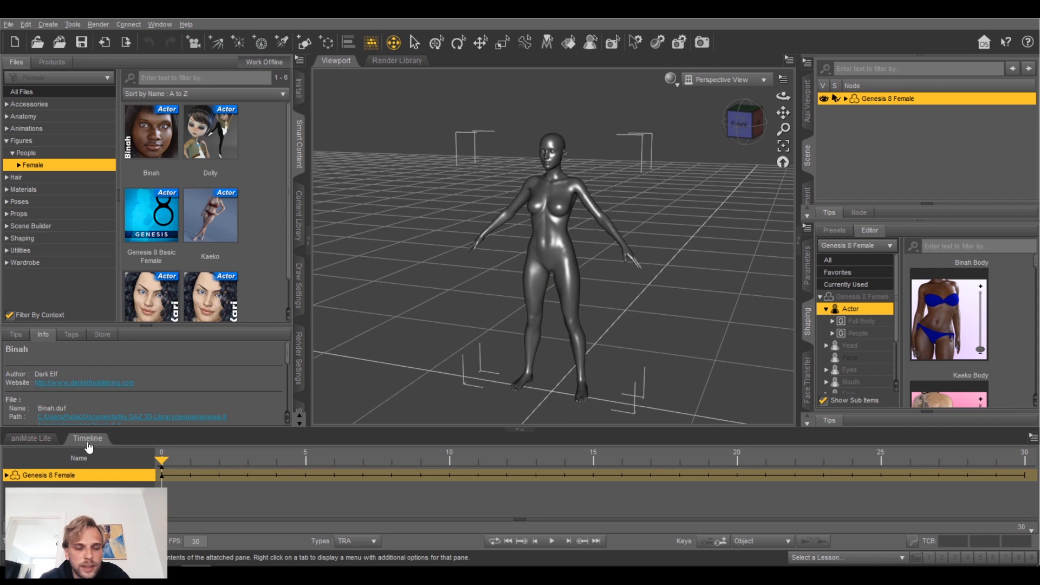
pyautogui.click(32, 439)
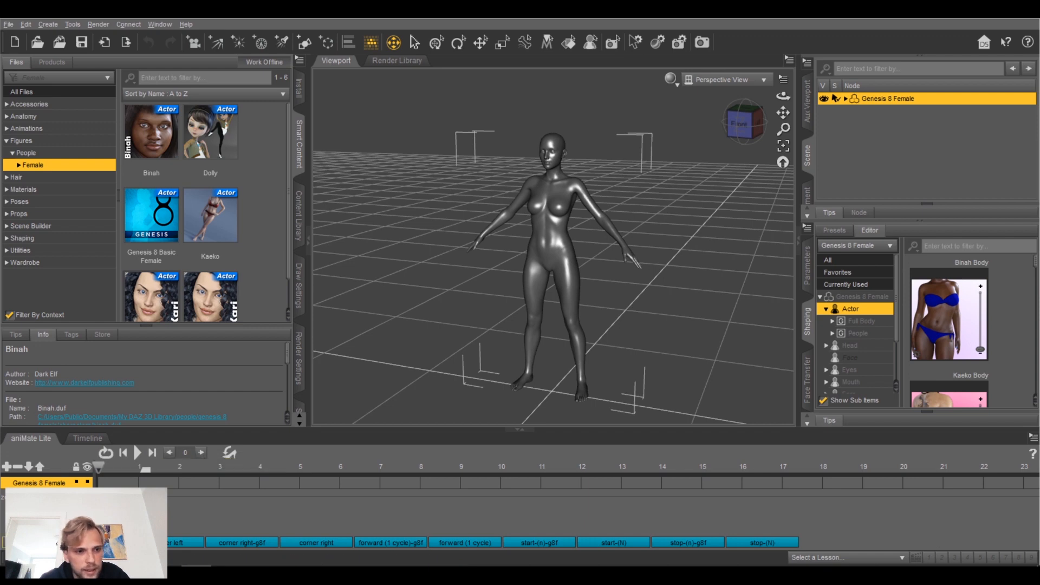
pyautogui.click(28, 543)
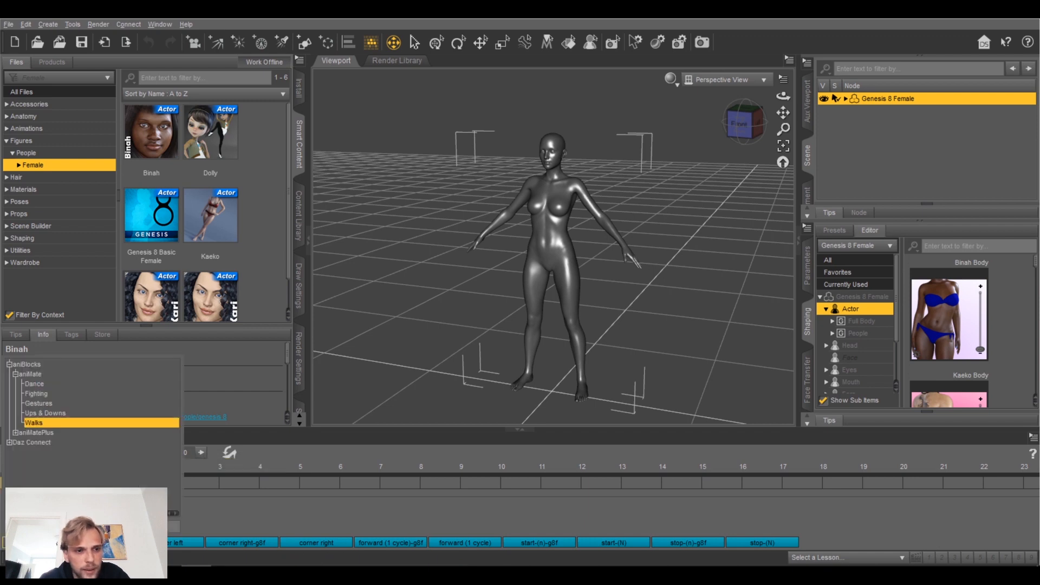
pyautogui.click(39, 423)
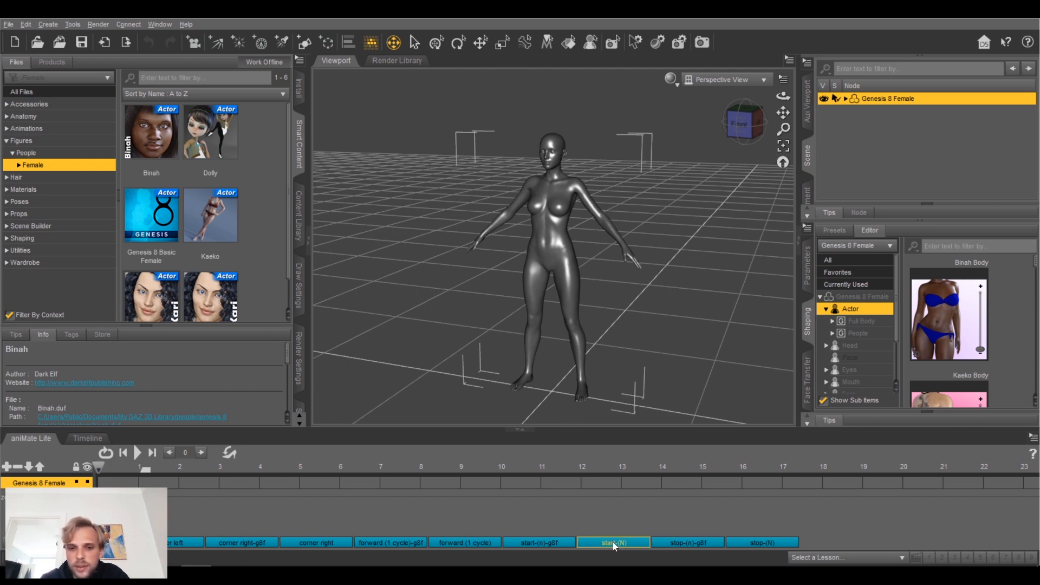
# Step: Place three forward (1 cycle)-g8f aniBlocks end to end on the Genesis 8 Female track, starting at the beginning of the timeline
pyautogui.moveTo(613, 546)
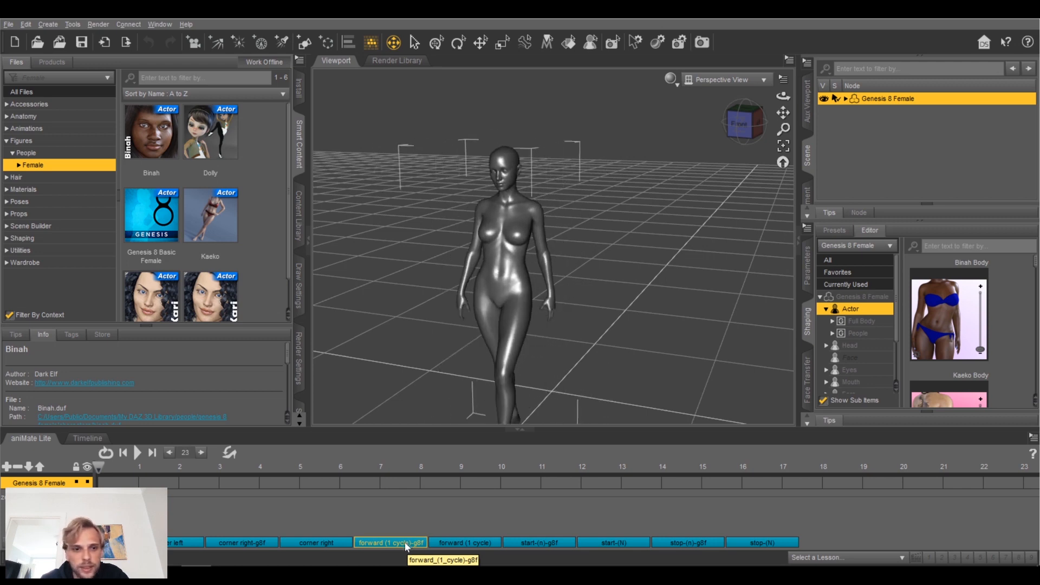
pyautogui.moveTo(407, 547); pyautogui.dragTo(312, 498)
pyautogui.moveTo(196, 482); pyautogui.dragTo(207, 486)
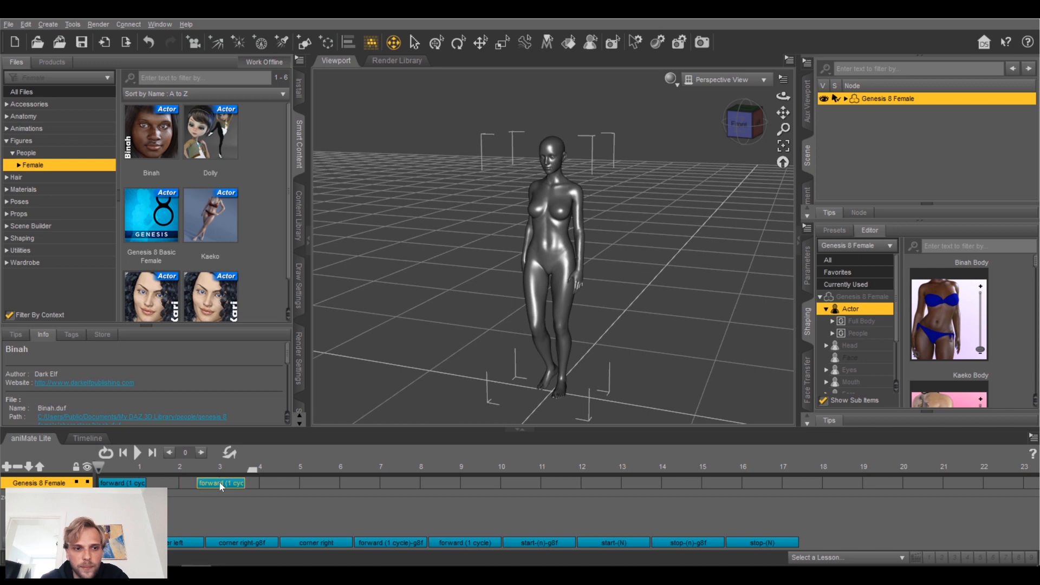
pyautogui.moveTo(221, 486); pyautogui.dragTo(172, 488)
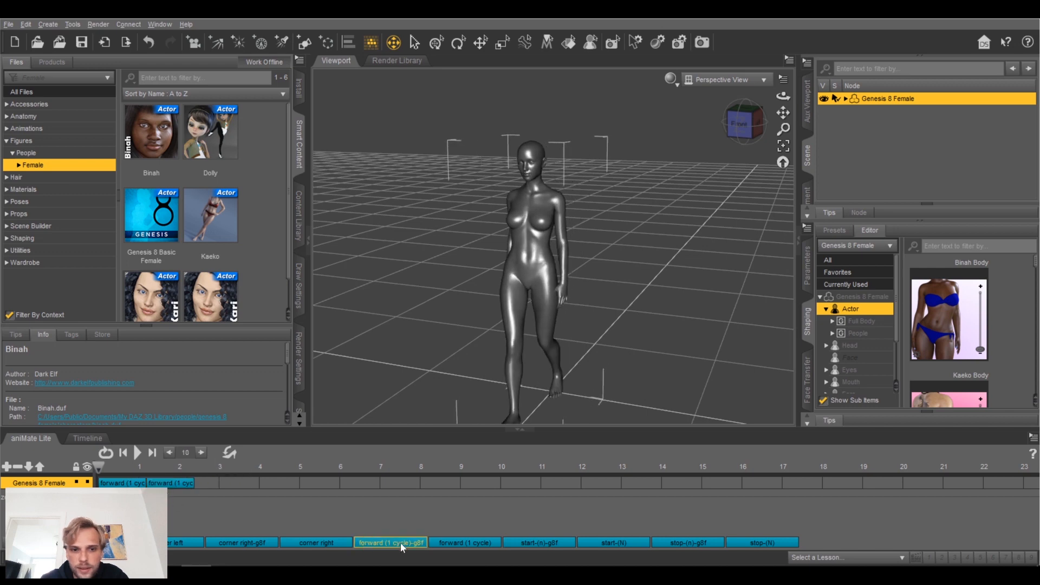
pyautogui.moveTo(401, 543); pyautogui.dragTo(241, 486)
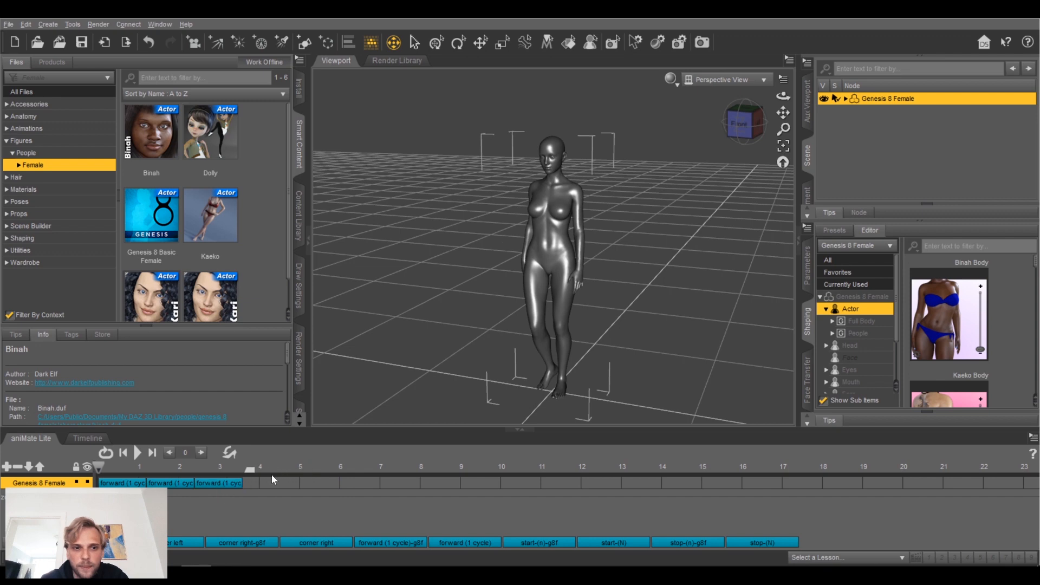
# Step: Play back the forward walk with the figure's whole path in sight, and return the playhead to the start
pyautogui.moveTo(649, 288); pyautogui.dragTo(638, 287, button='middle')
pyautogui.scroll(-3, 645, 290)
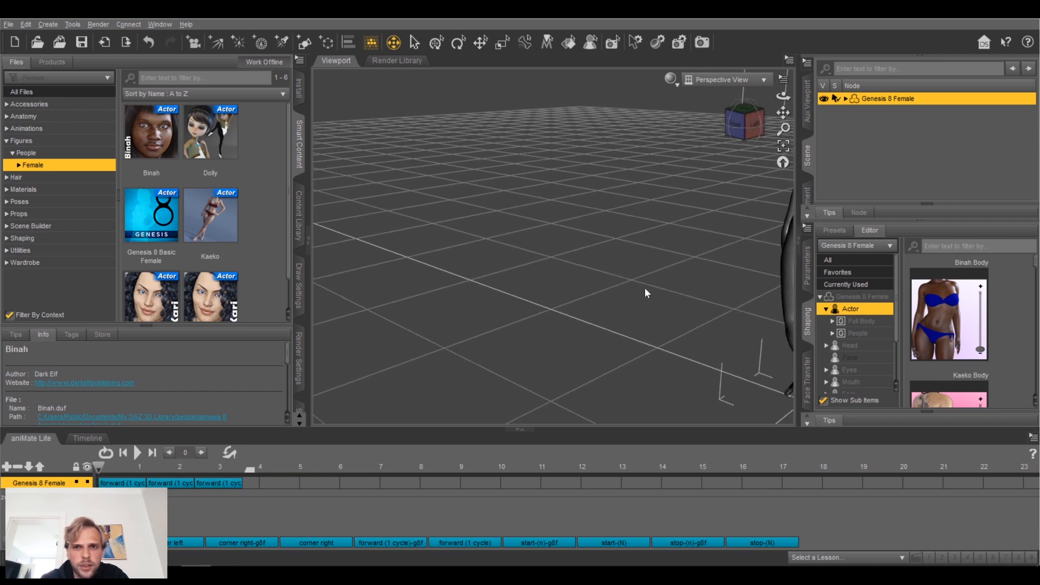
pyautogui.scroll(-3, 651, 284)
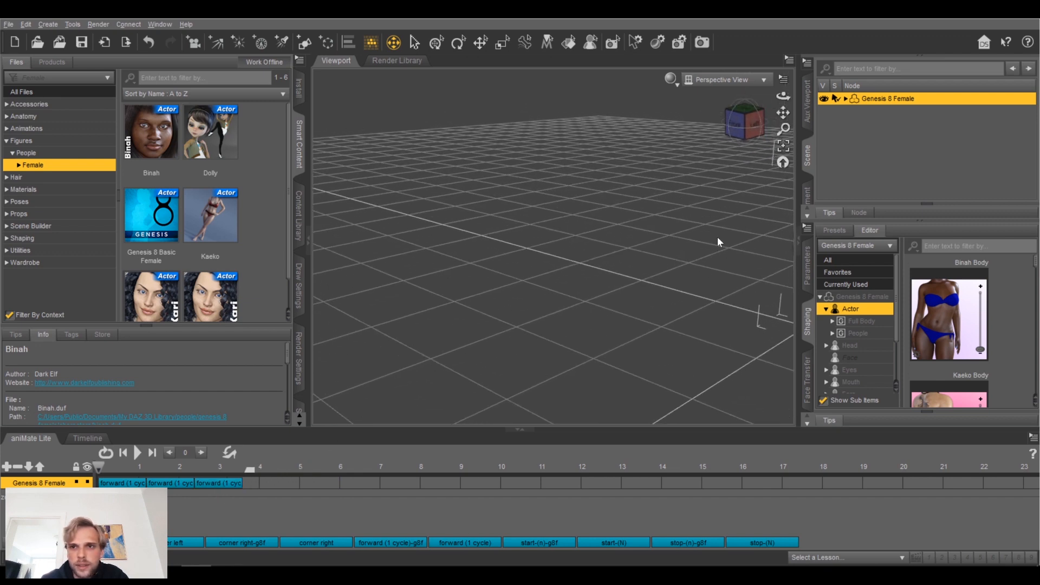
pyautogui.moveTo(718, 237); pyautogui.dragTo(700, 251, button='middle')
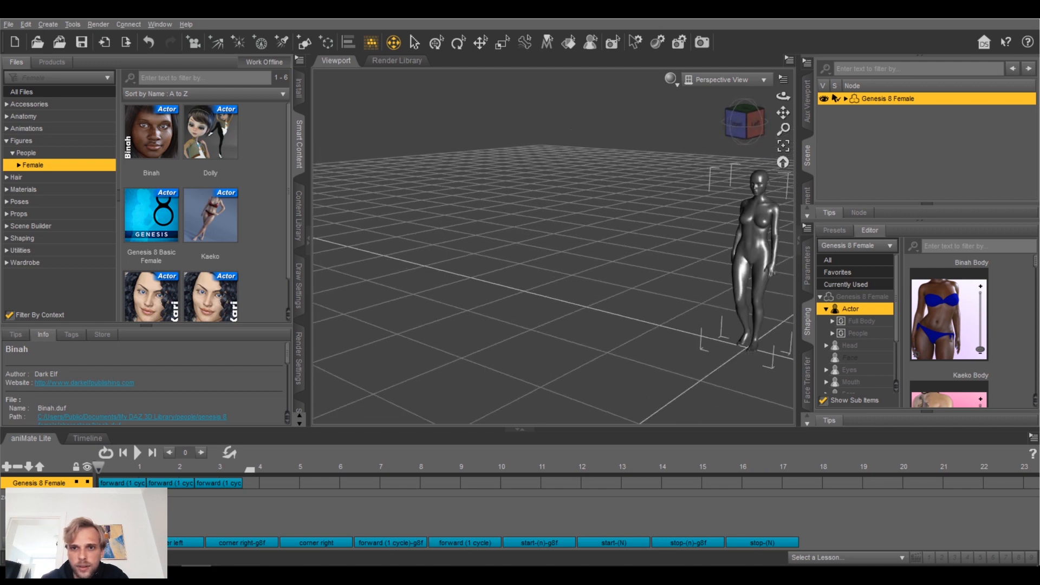
pyautogui.moveTo(783, 113); pyautogui.dragTo(714, 73)
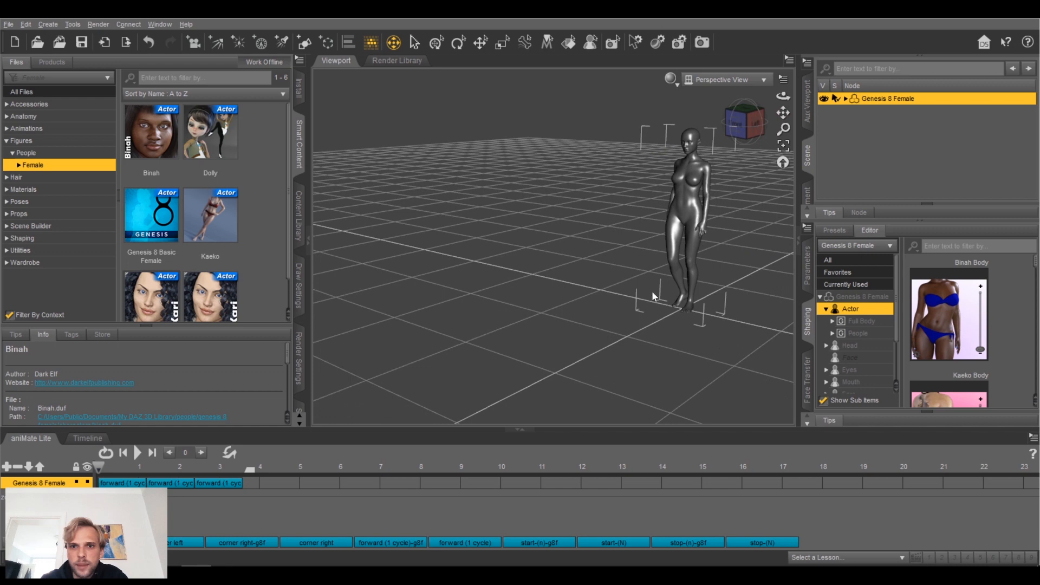
pyautogui.moveTo(463, 369); pyautogui.dragTo(487, 345, button='middle')
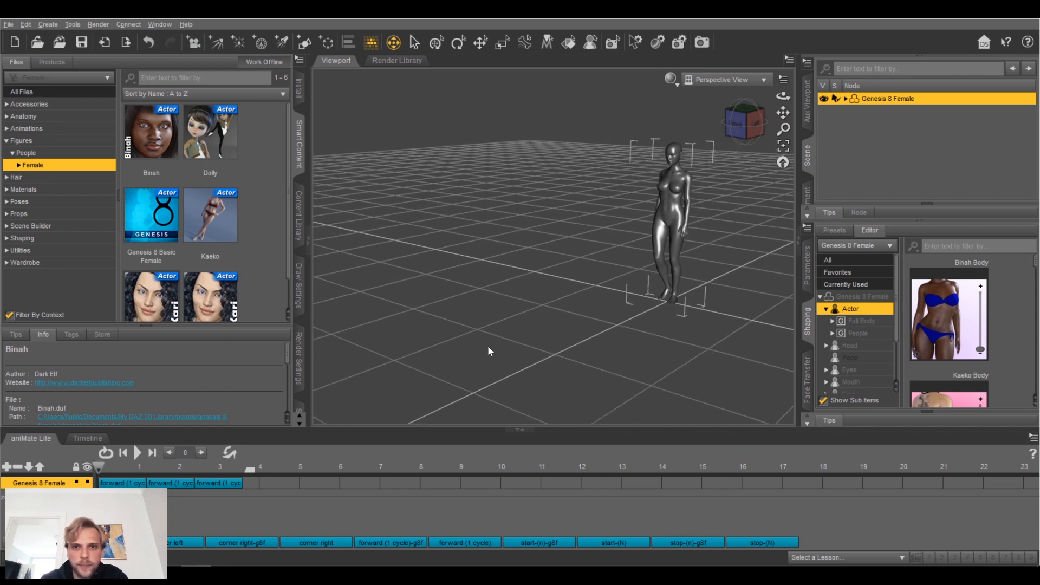
pyautogui.click(137, 452)
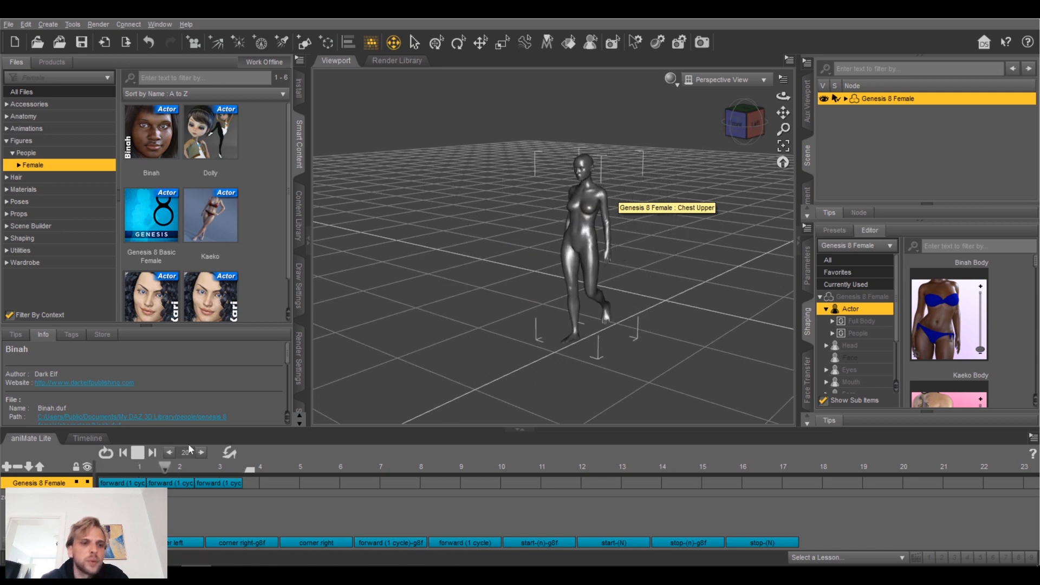
pyautogui.moveTo(173, 469); pyautogui.dragTo(98, 470)
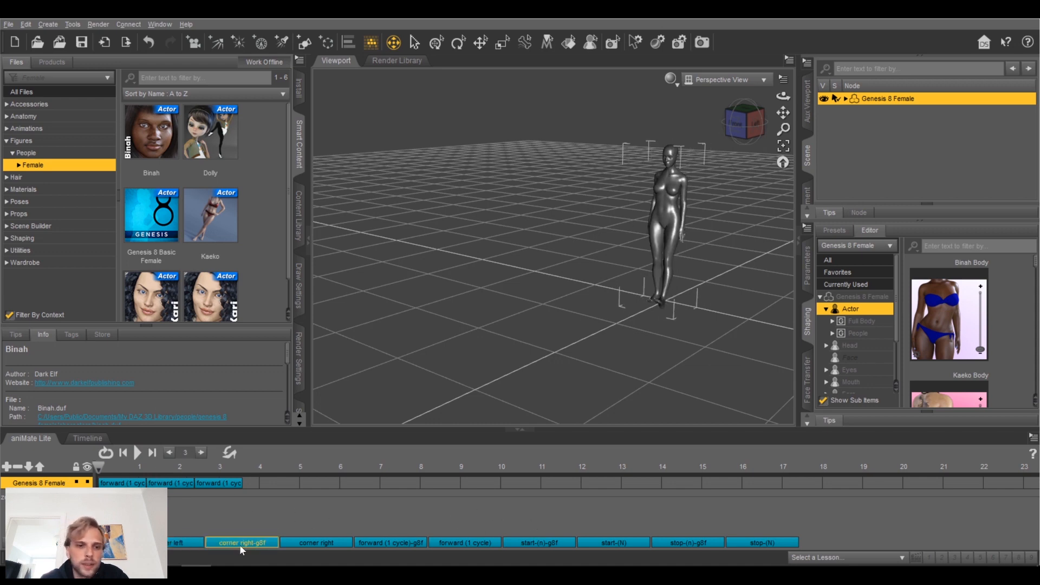
# Step: Add a stop-(n)-g8f aniBlock directly after the third forward cycle and play the animation
pyautogui.moveTo(189, 546)
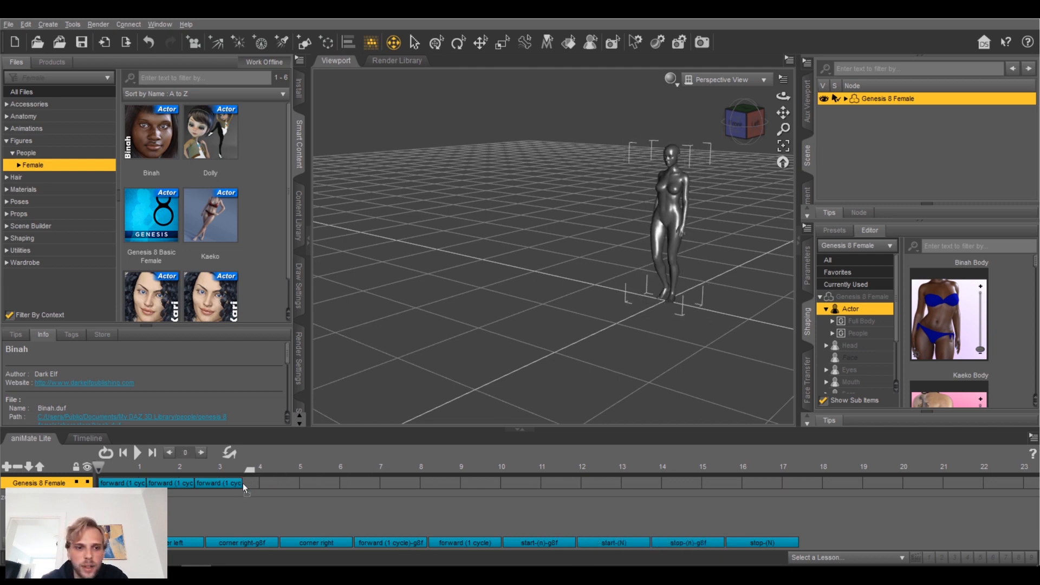
pyautogui.moveTo(242, 483); pyautogui.dragTo(253, 482)
pyautogui.click(138, 452)
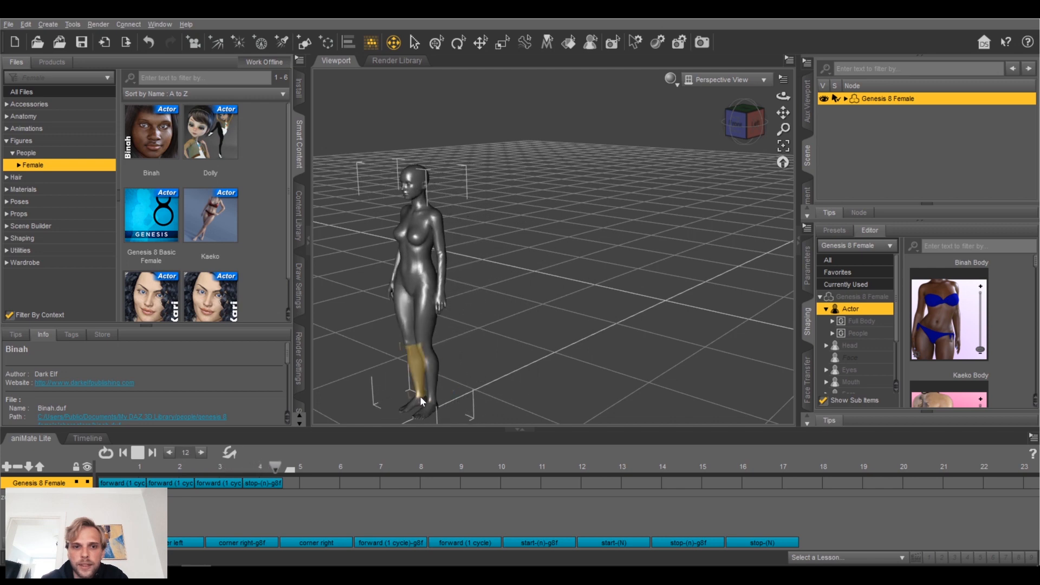
pyautogui.click(138, 453)
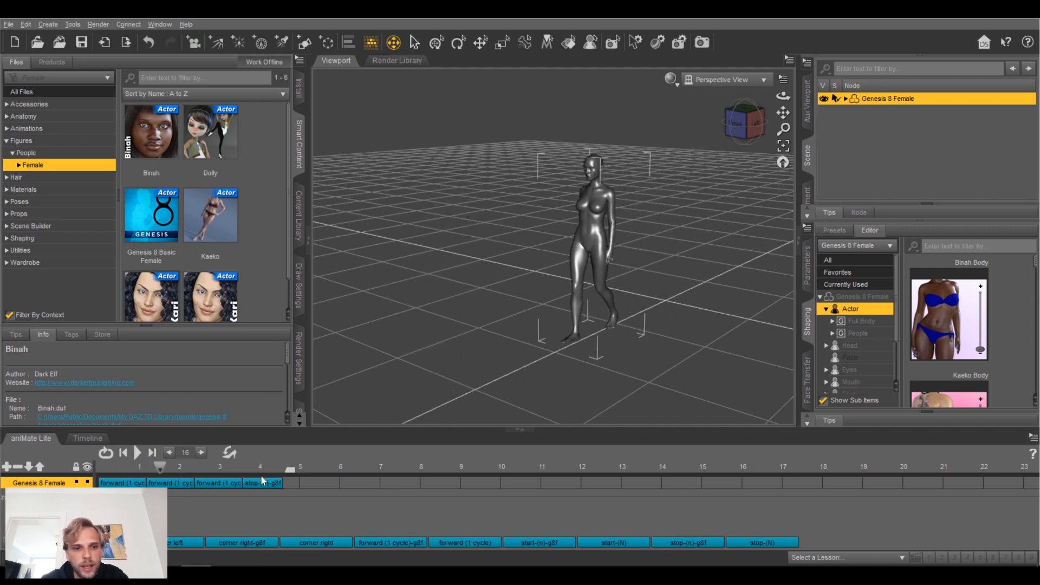
pyautogui.click(262, 483)
pyautogui.press('Delete')
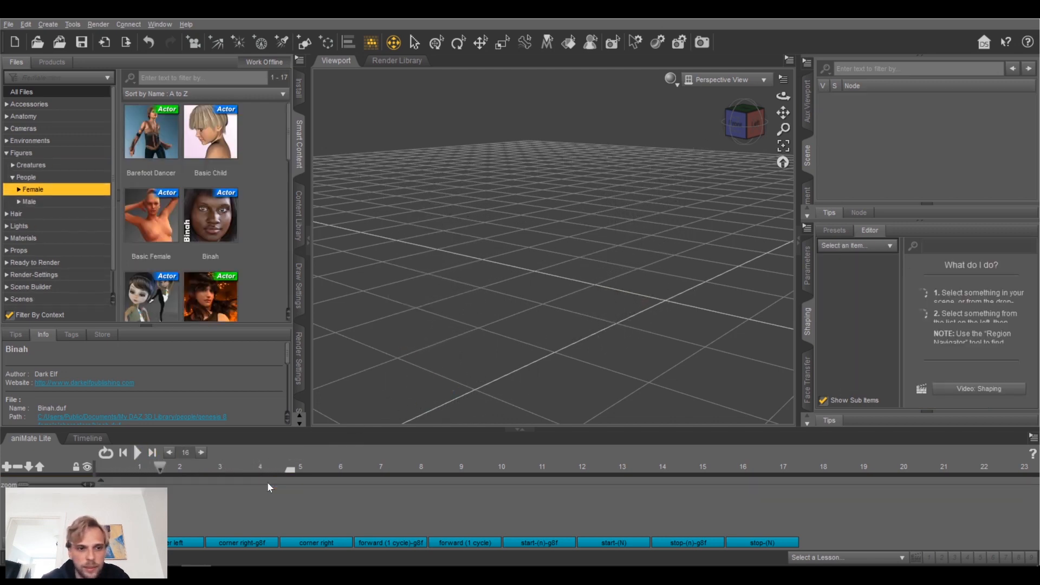
pyautogui.hotkey('ctrl', 'z')
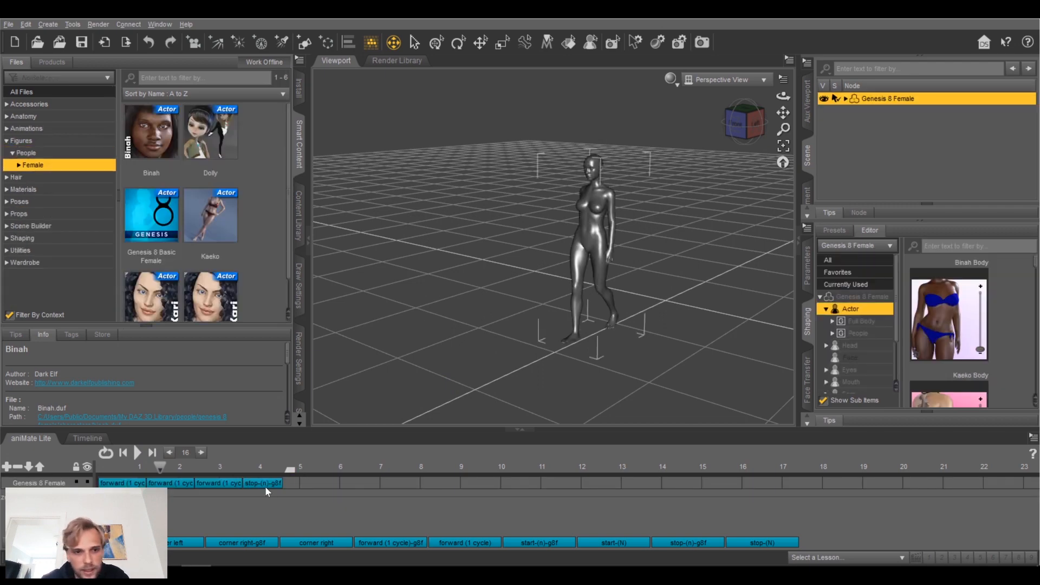
# Step: Remove the stop-(n)-g8f aniBlock from the track and move the forward cycles back to the start of the timeline
pyautogui.moveTo(265, 486); pyautogui.dragTo(366, 486)
pyautogui.click(349, 456)
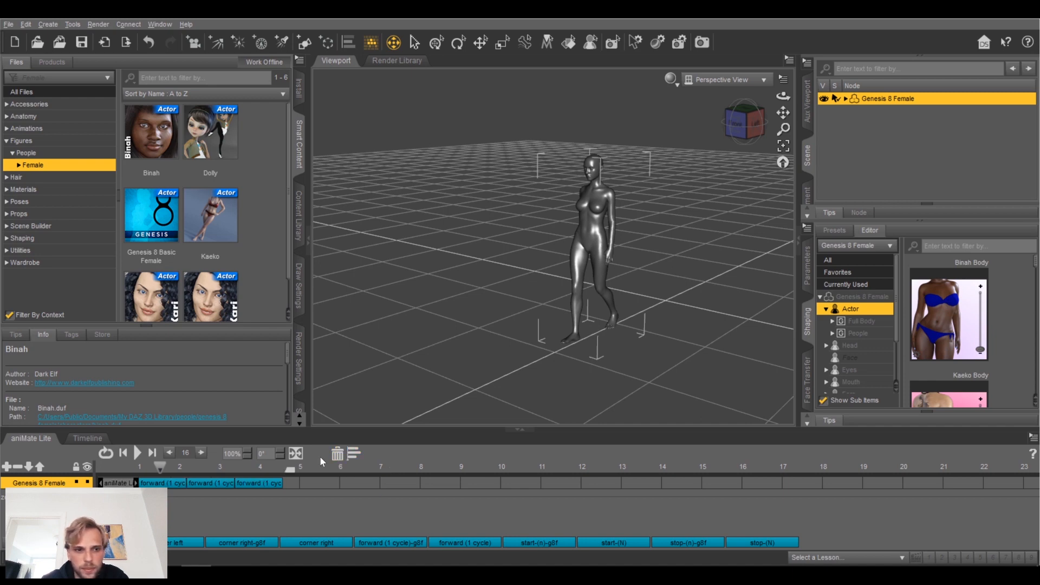
pyautogui.click(337, 455)
pyautogui.click(164, 483)
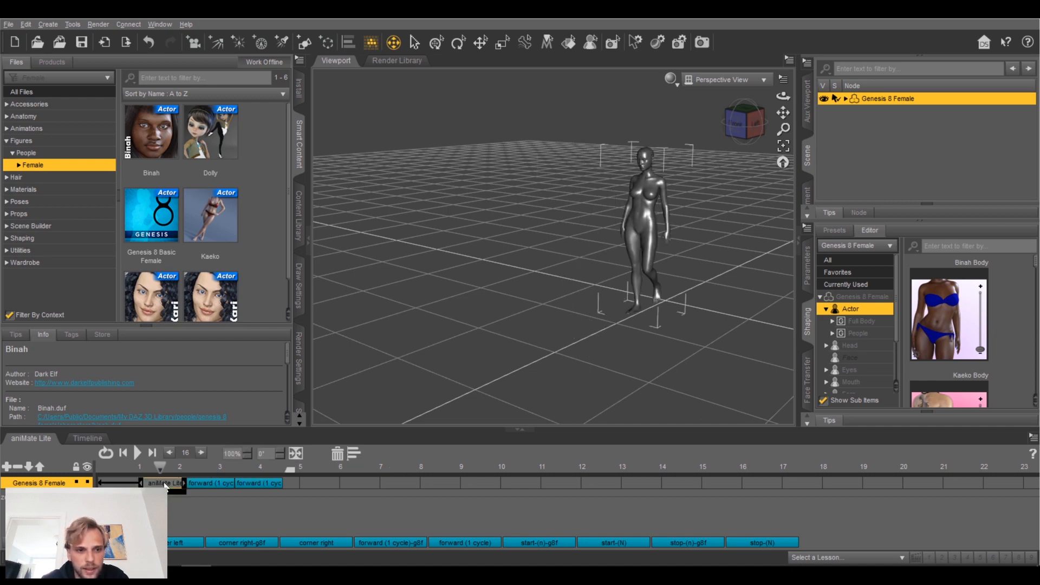
pyautogui.keyDown('shift'); pyautogui.click(266, 483); pyautogui.keyUp('shift')
pyautogui.moveTo(168, 484); pyautogui.dragTo(92, 477)
# Step: Bake the aniMate walk to Studio keyframes and set the baked animation on the Timeline back to frame 0
pyautogui.click(240, 509)
pyautogui.rightClick(245, 505)
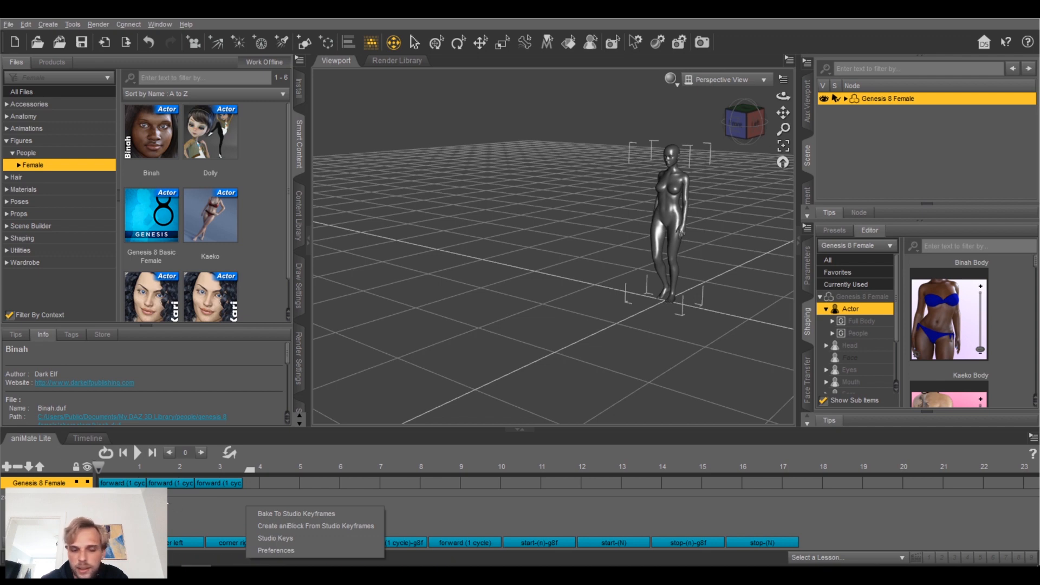
pyautogui.click(282, 516)
pyautogui.click(503, 312)
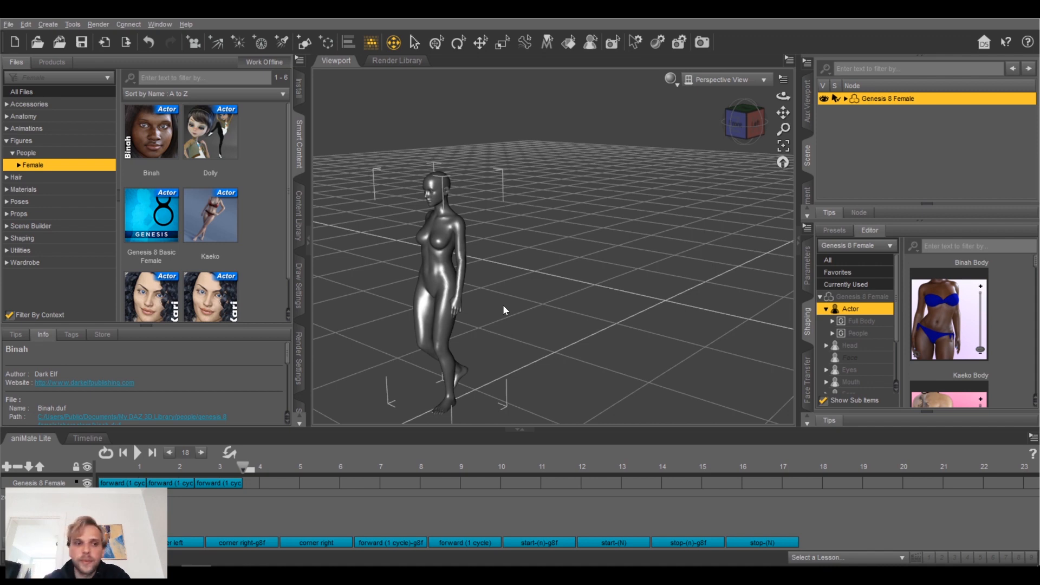
pyautogui.click(77, 438)
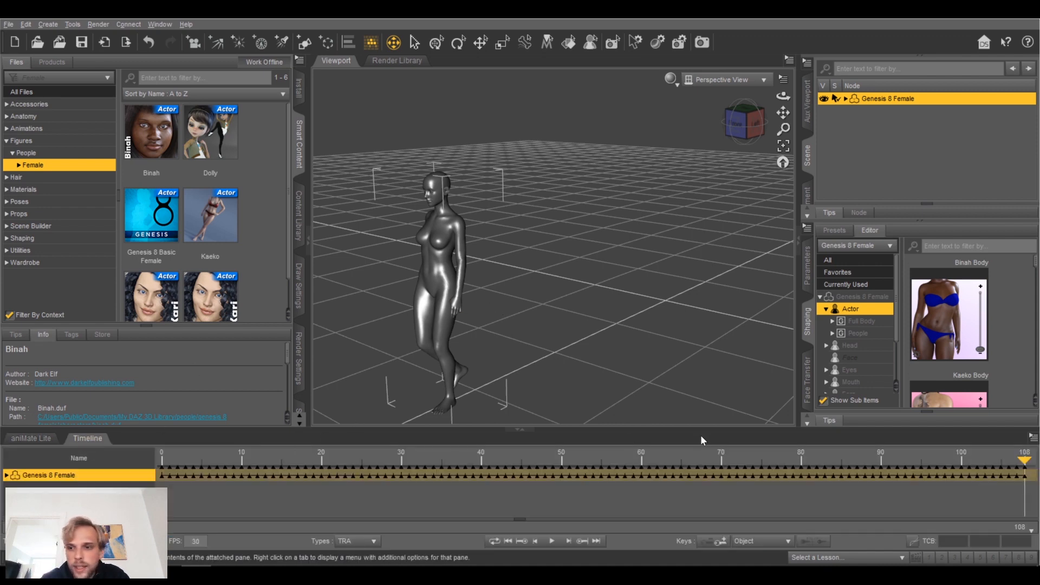
pyautogui.moveTo(1025, 464); pyautogui.dragTo(162, 440)
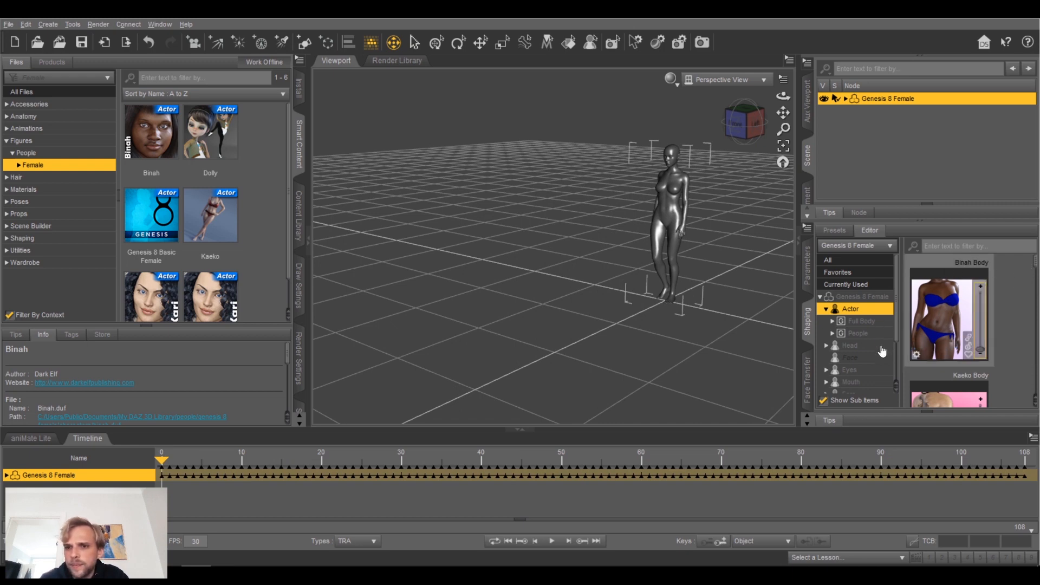
pyautogui.scroll(-3, 881, 350)
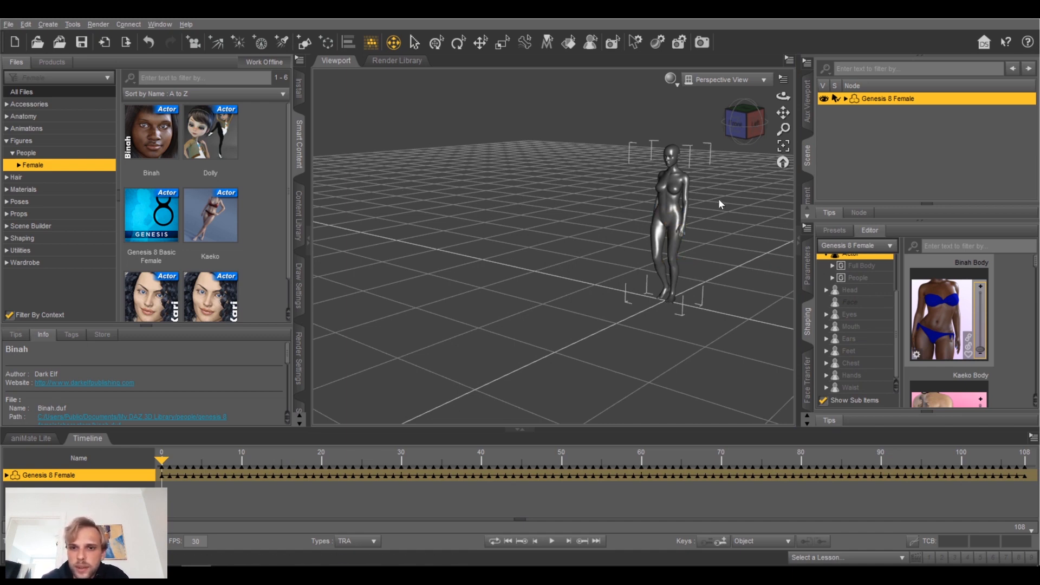
pyautogui.click(8, 25)
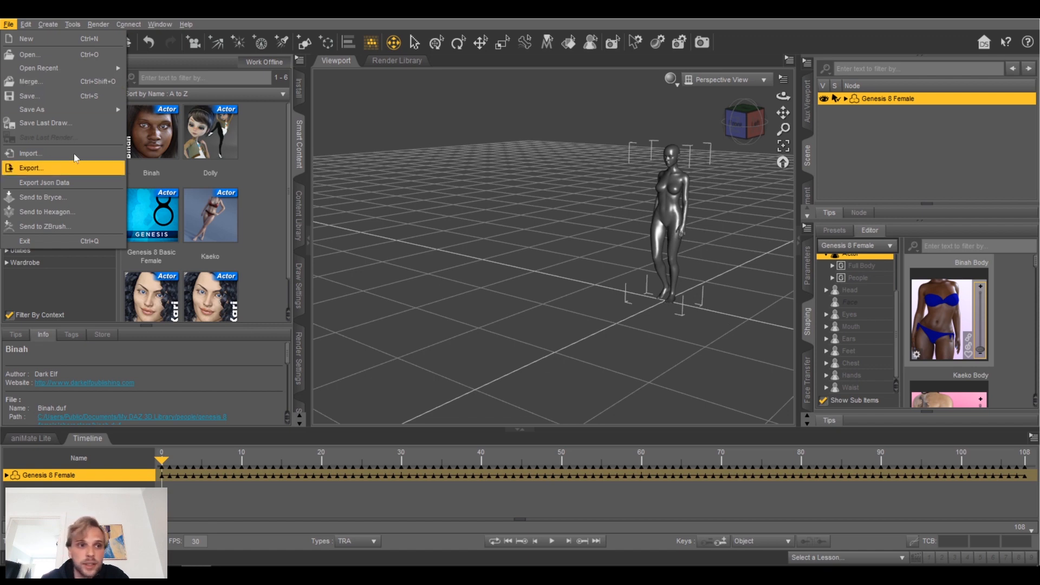
pyautogui.click(54, 173)
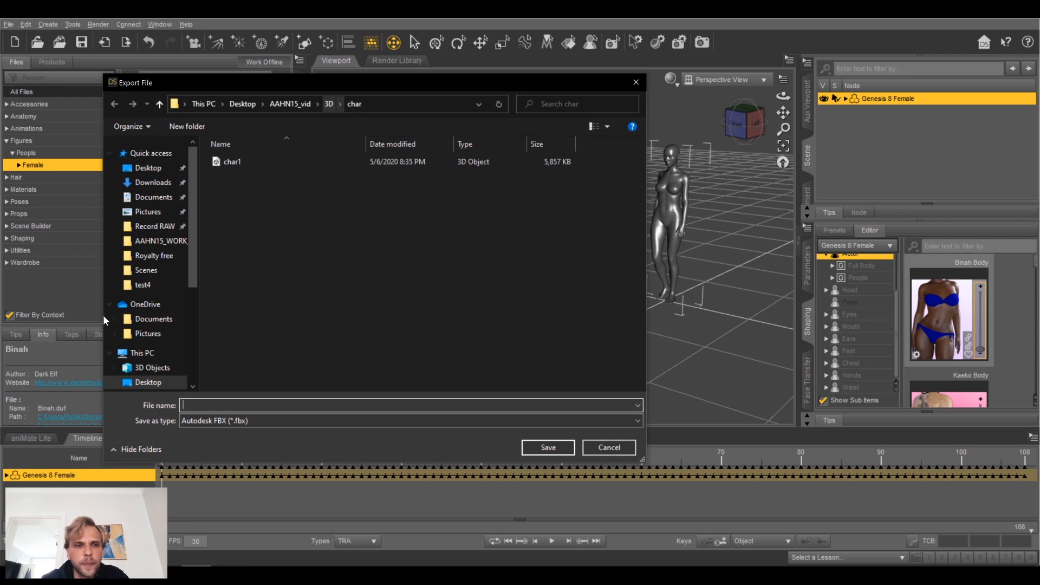
pyautogui.click(607, 448)
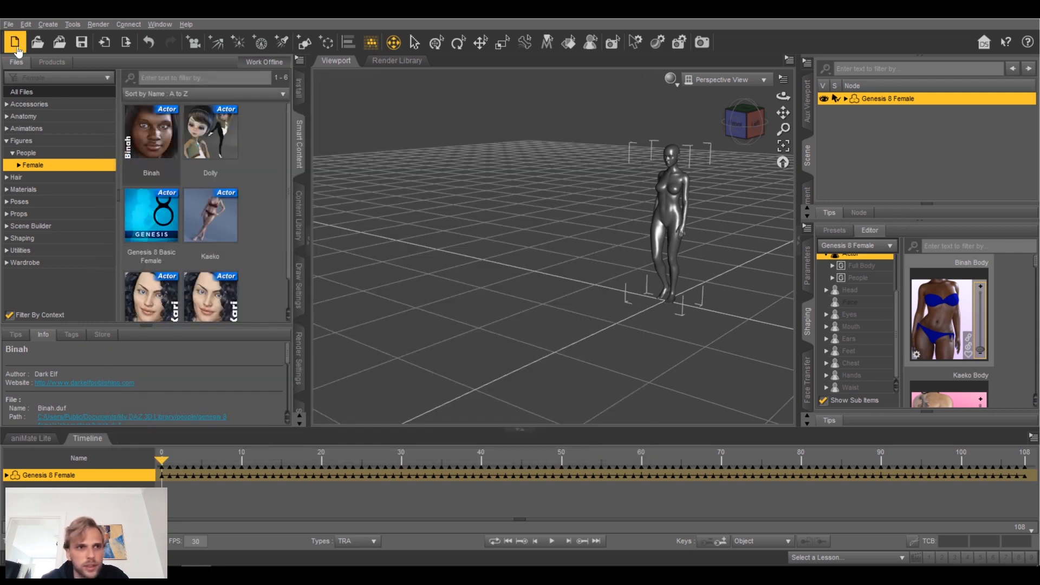
# Step: Save the animated scene as lady_walking_1 in DSON User File (*.duf) format in the Scenes folder
pyautogui.click(9, 24)
pyautogui.moveTo(46, 109)
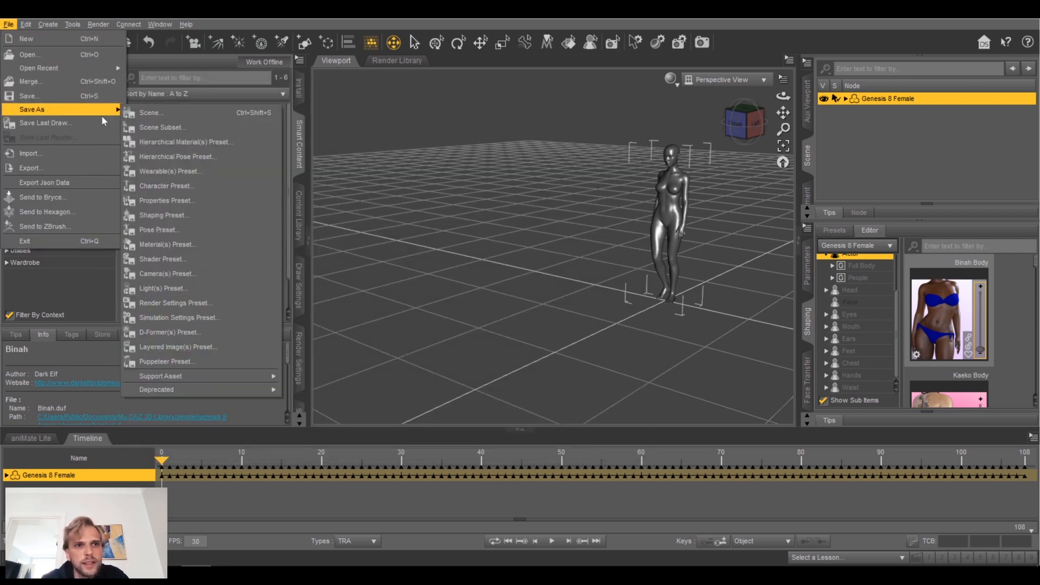
pyautogui.click(151, 113)
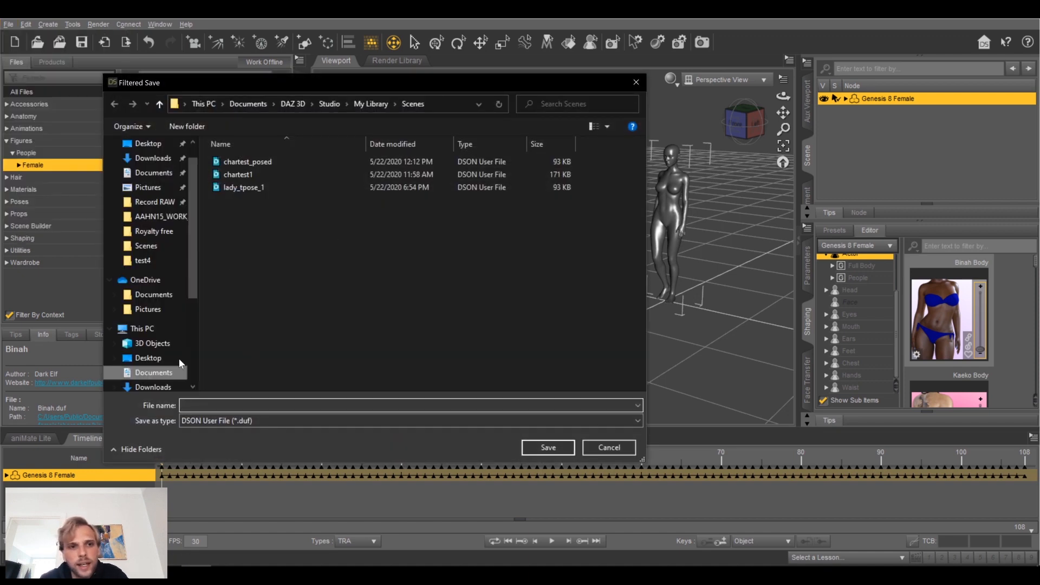
pyautogui.write('lady_')
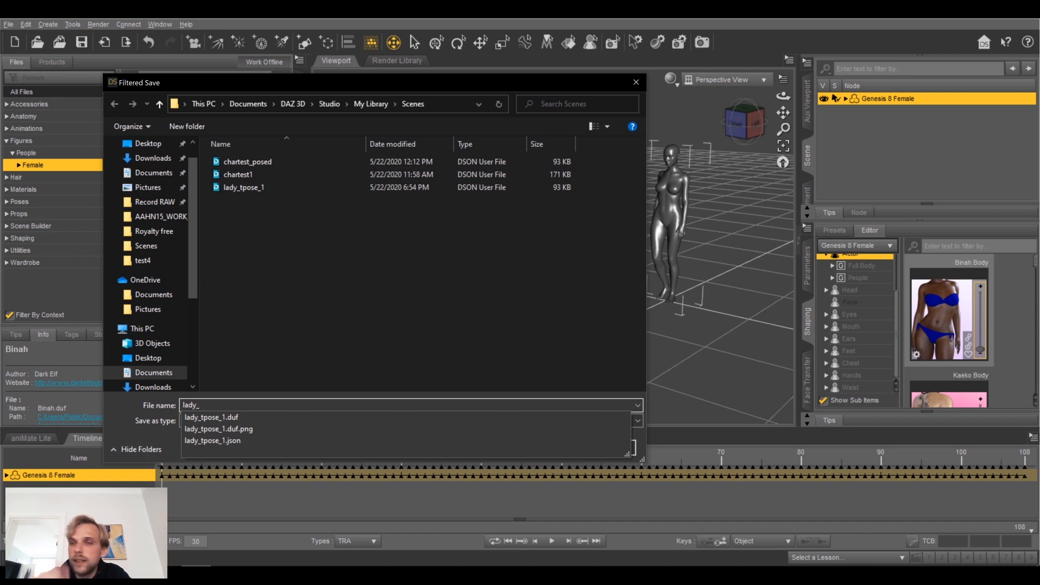
pyautogui.write('walking_1')
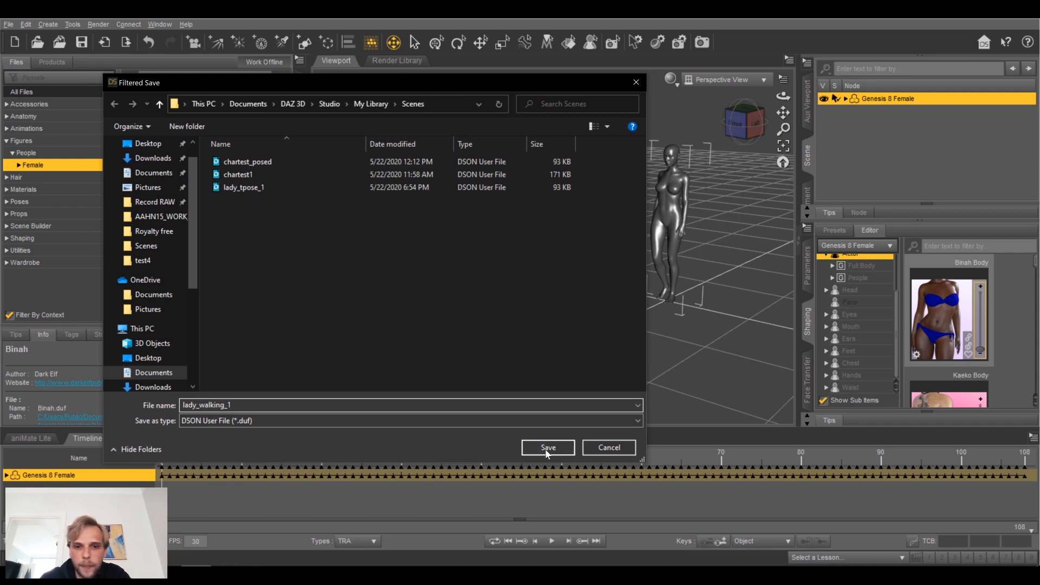
pyautogui.click(547, 447)
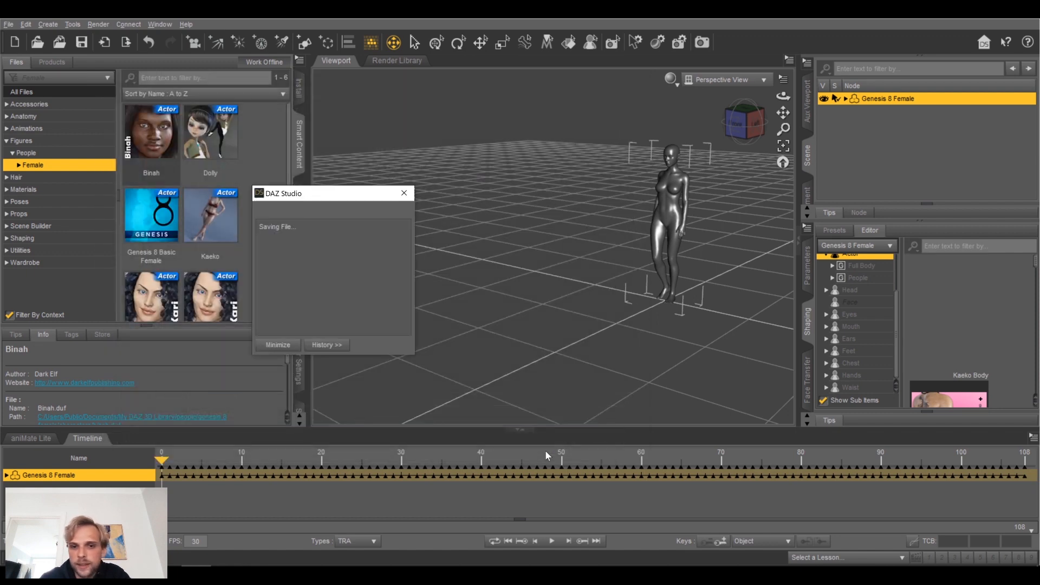
# Step: Export the scene's JSON data as lady_walking_1 in the Scenes folder and close the export message
pyautogui.click(9, 24)
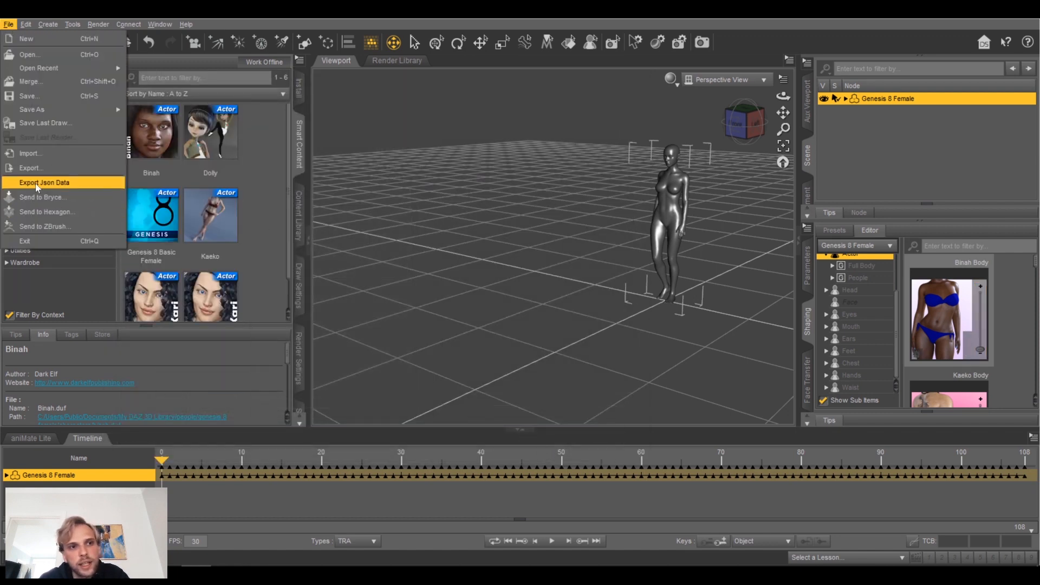
pyautogui.click(64, 184)
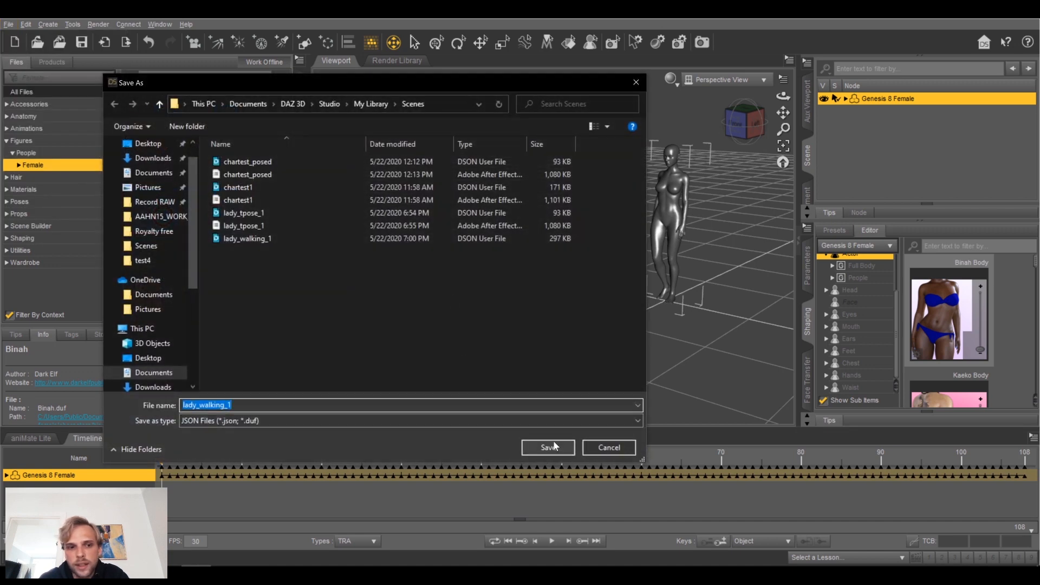
pyautogui.click(533, 441)
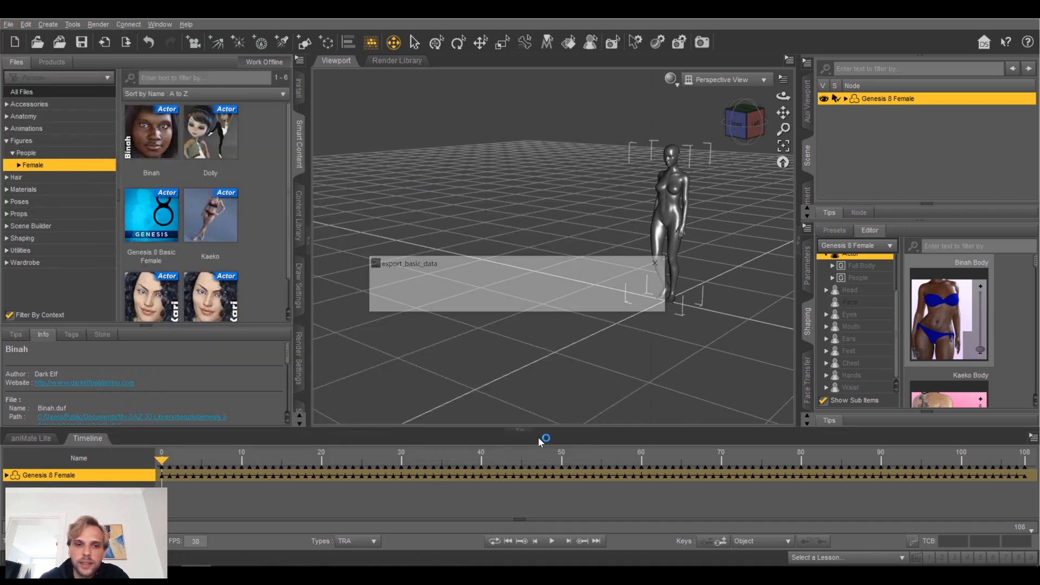
pyautogui.click(521, 305)
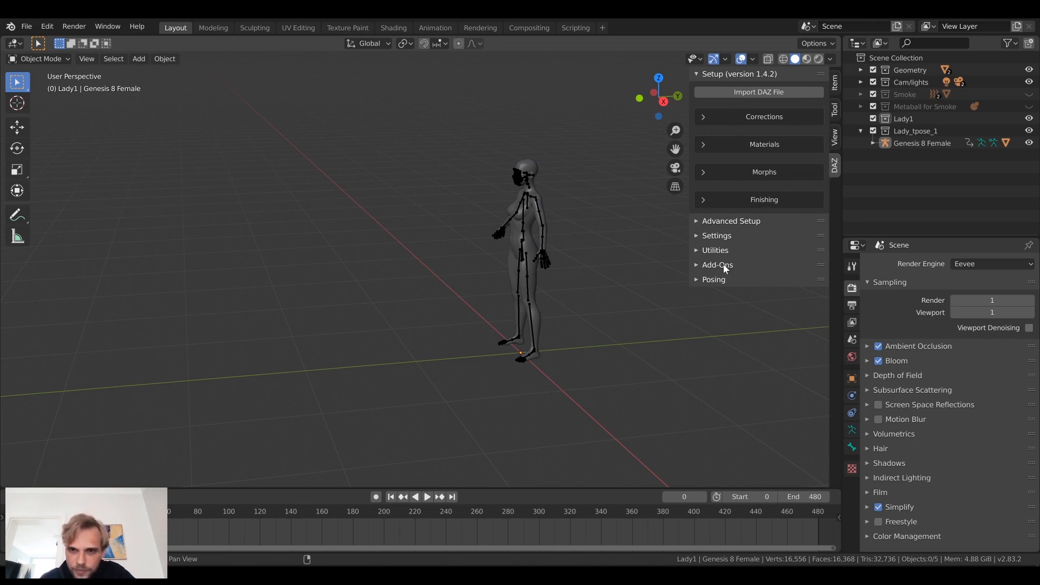
# Step: Start a DAZ action import for the Genesis 8 Female from the add-on's posing tools
pyautogui.click(697, 250)
pyautogui.click(694, 249)
pyautogui.click(699, 237)
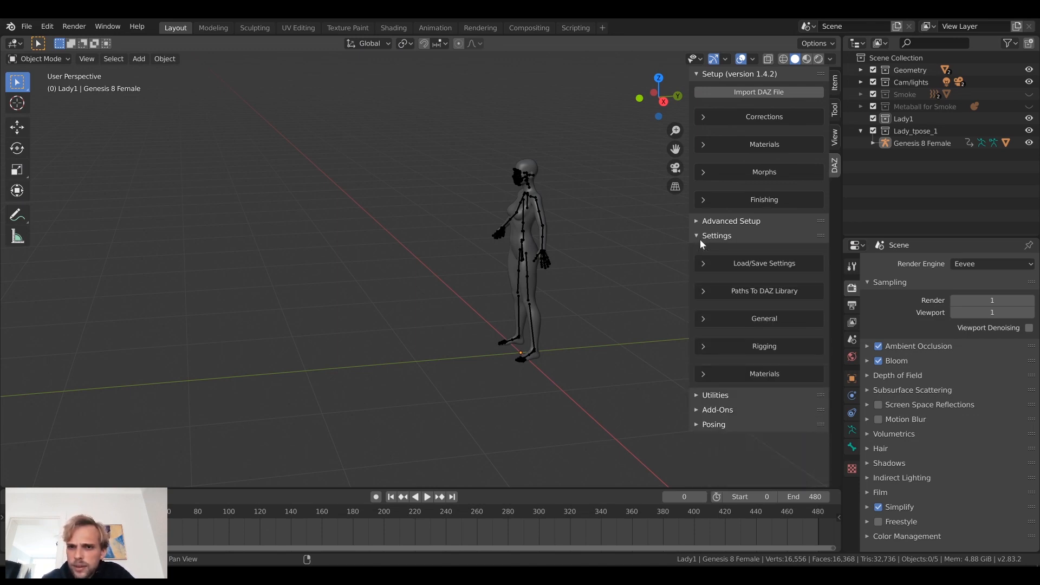
pyautogui.click(700, 239)
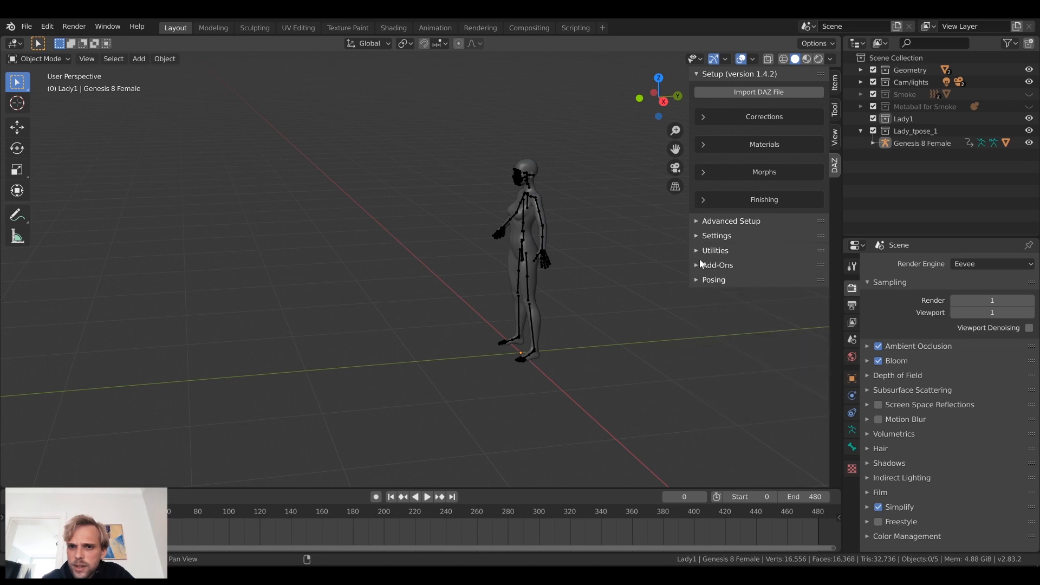
pyautogui.click(702, 280)
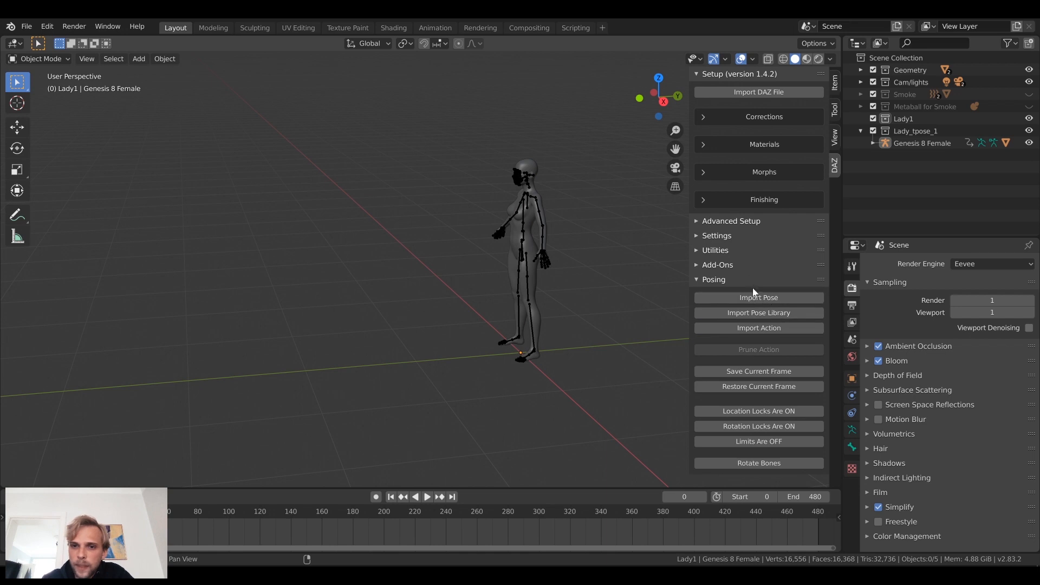
pyautogui.click(757, 330)
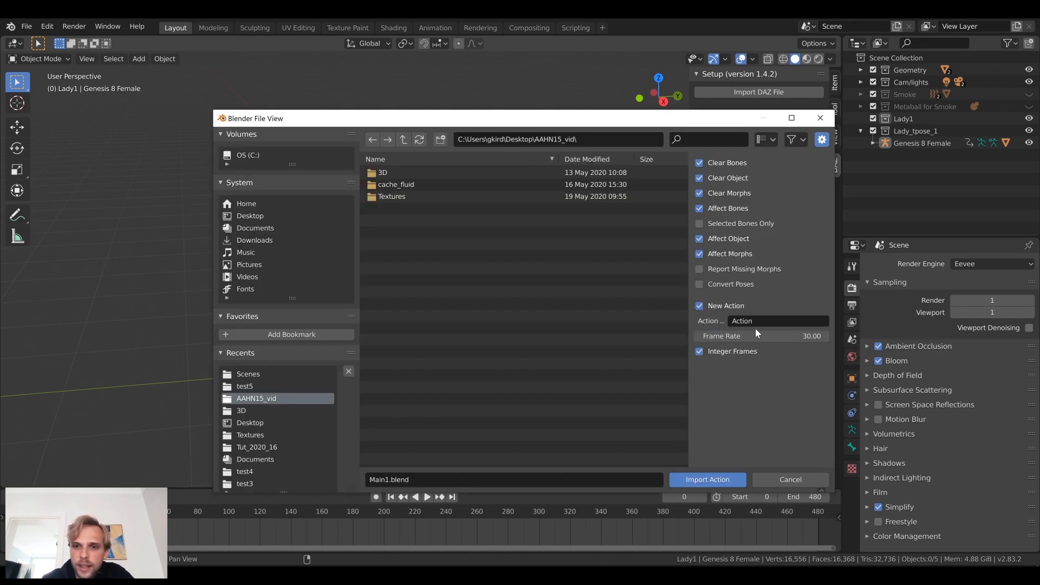
# Step: Import lady_walking_1.duf from Documents\DAZ 3D\Studio\My Library\Scenes as a new action at frame rate 30
pyautogui.moveTo(503, 124); pyautogui.dragTo(387, 111)
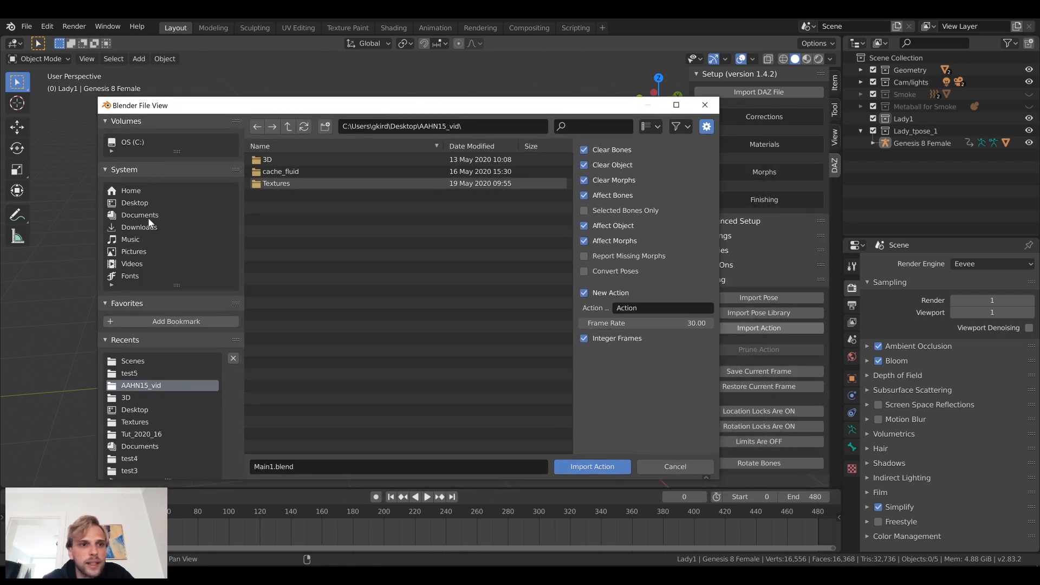
pyautogui.click(138, 216)
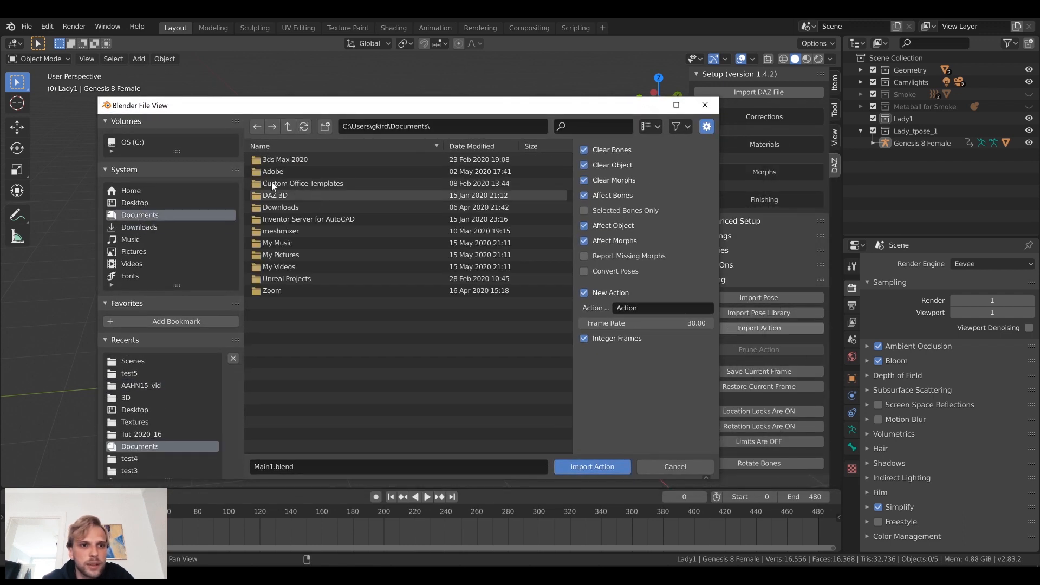
pyautogui.doubleClick(271, 197)
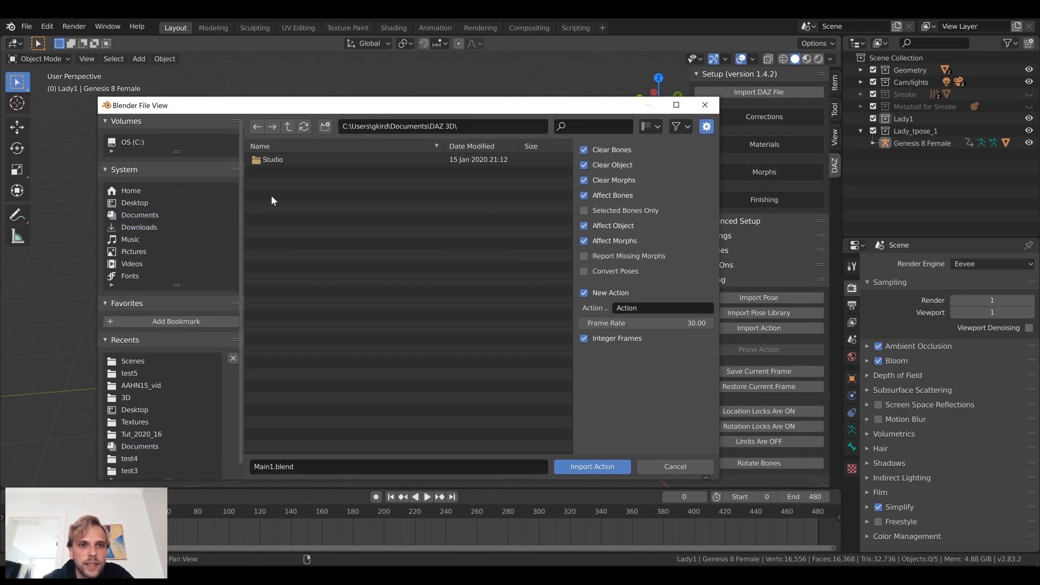
pyautogui.doubleClick(270, 160)
pyautogui.doubleClick(294, 177)
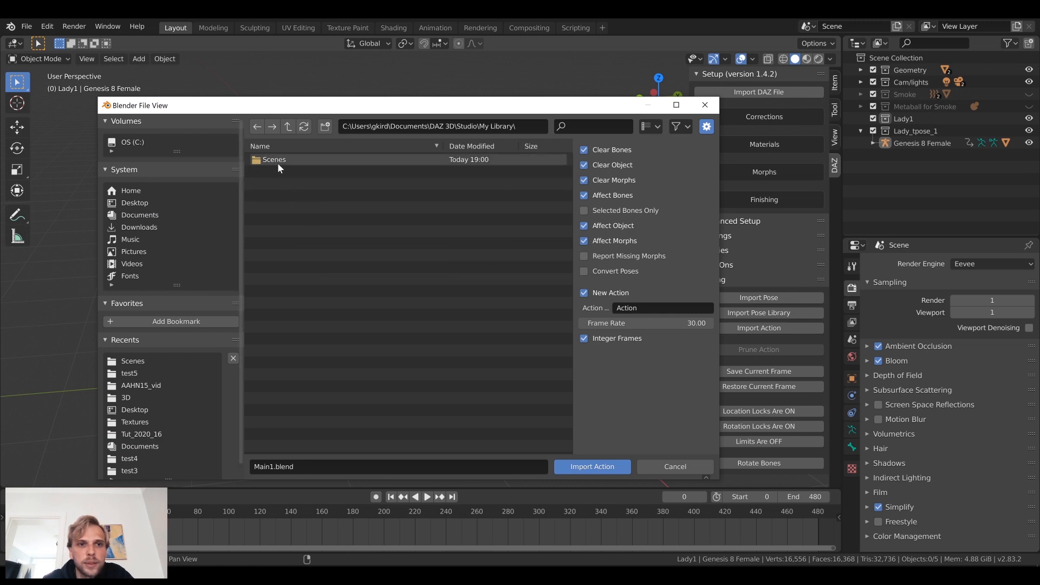
pyautogui.doubleClick(277, 162)
pyautogui.click(294, 242)
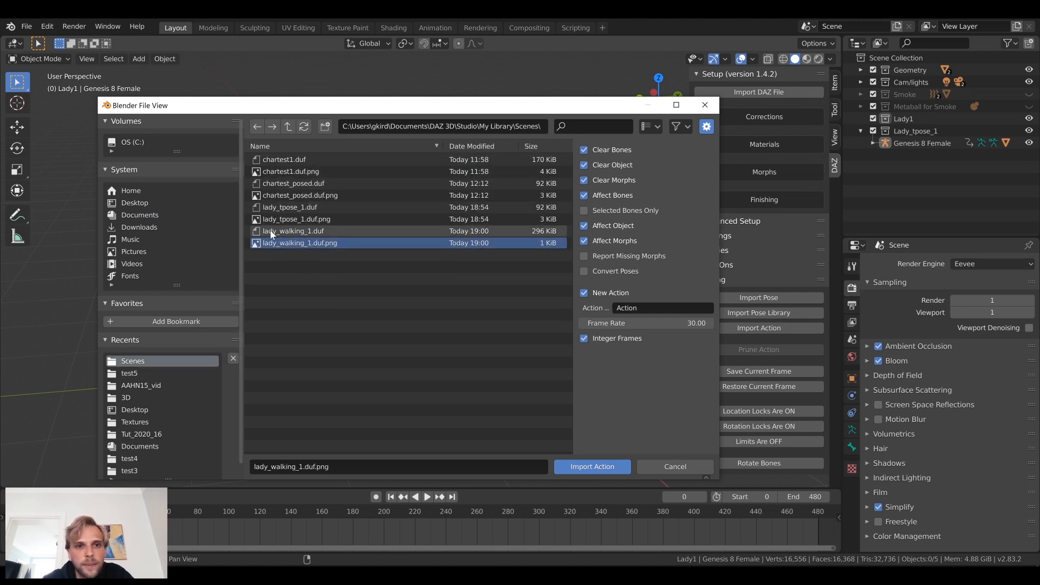
pyautogui.click(292, 232)
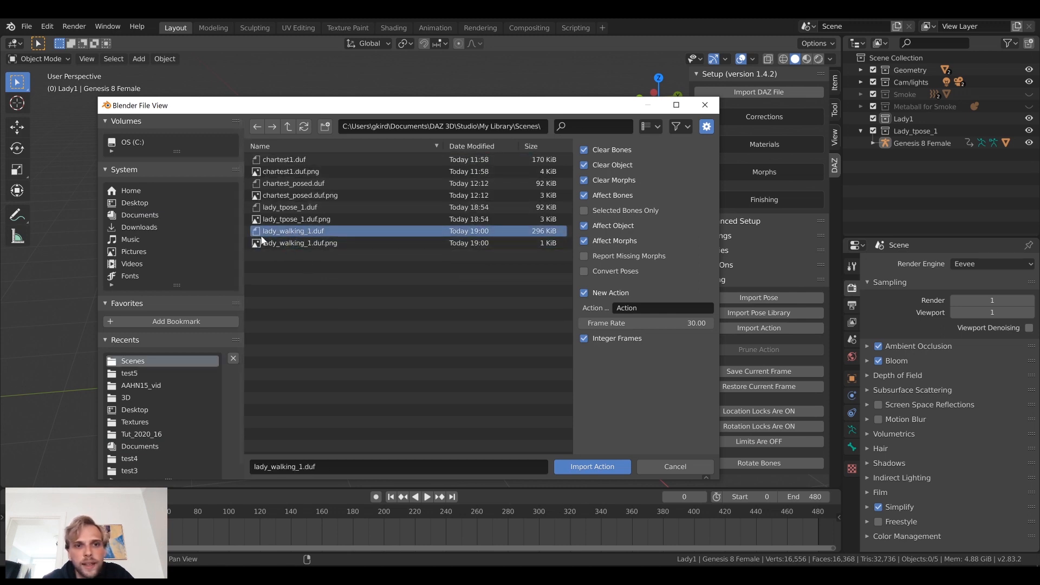
pyautogui.click(585, 468)
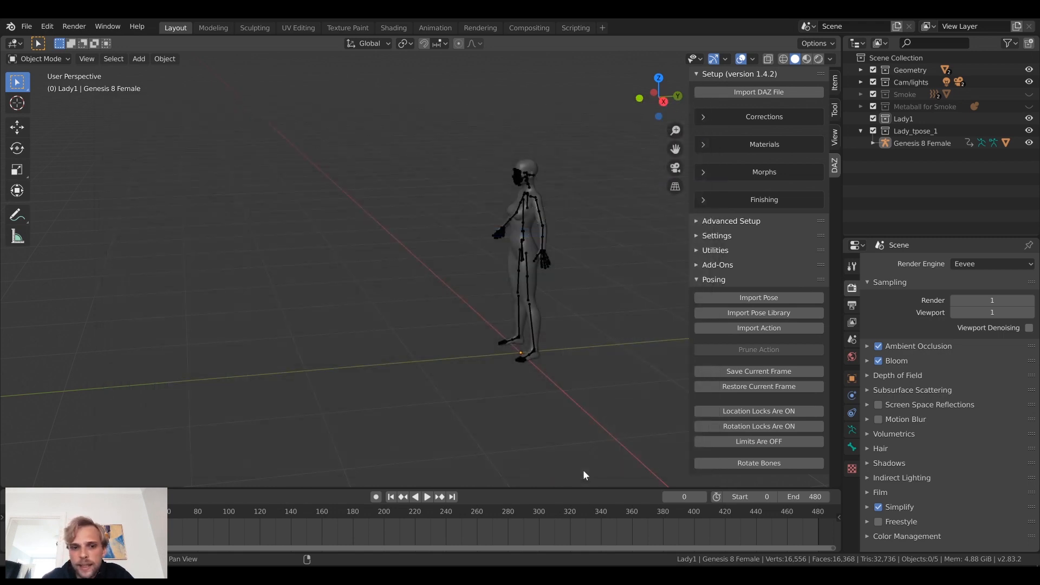
# Step: Play back the imported walk animation and return the timeline to frame 0
pyautogui.press('space')
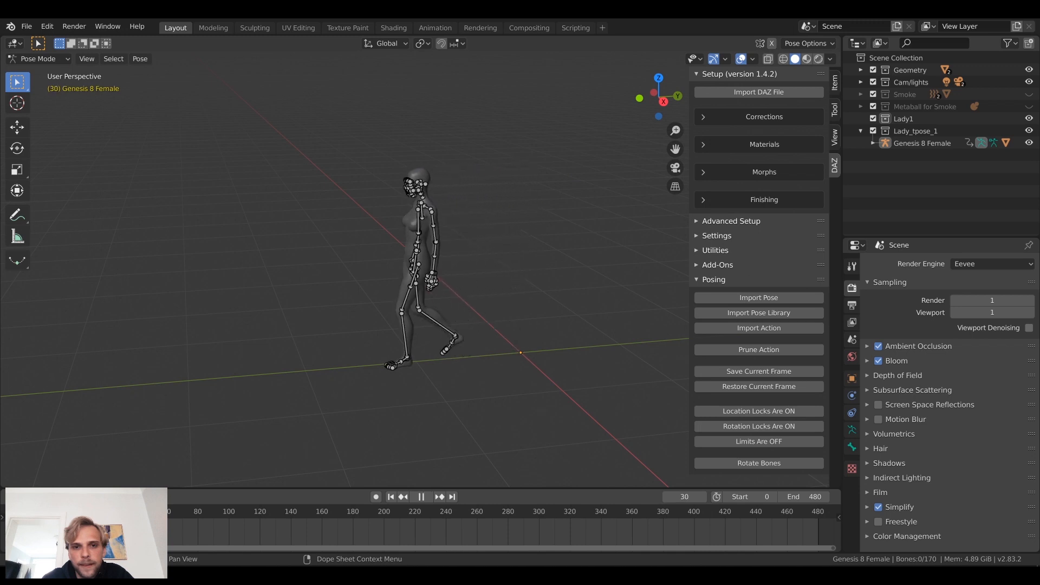
pyautogui.moveTo(272, 519); pyautogui.dragTo(73, 522)
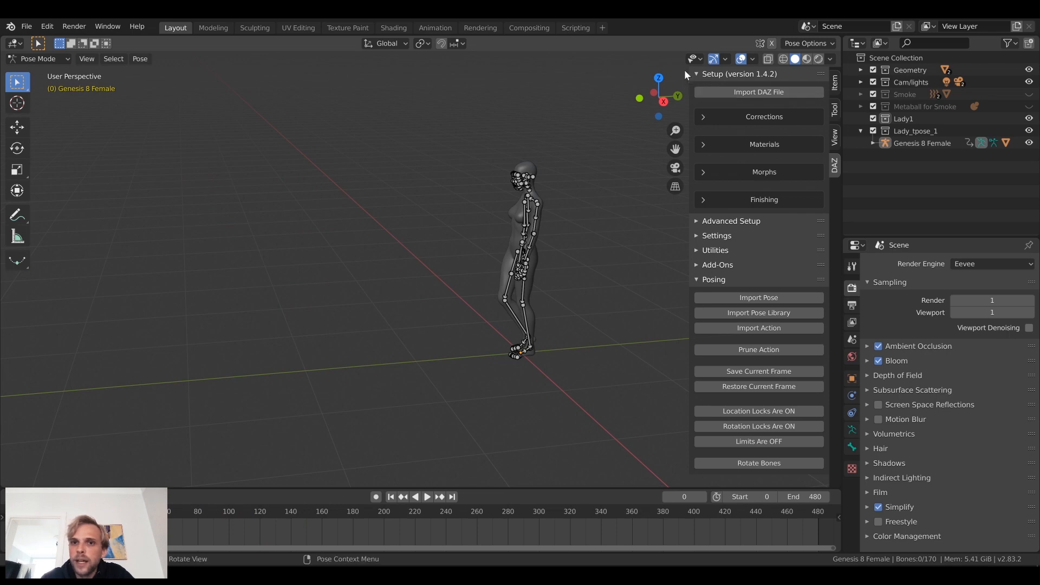
# Step: Close the viewport sidebar to examine the figure's face and full body up close, and briefly replay the walk
pyautogui.moveTo(692, 82); pyautogui.dragTo(791, 99)
pyautogui.scroll(5, 597, 202)
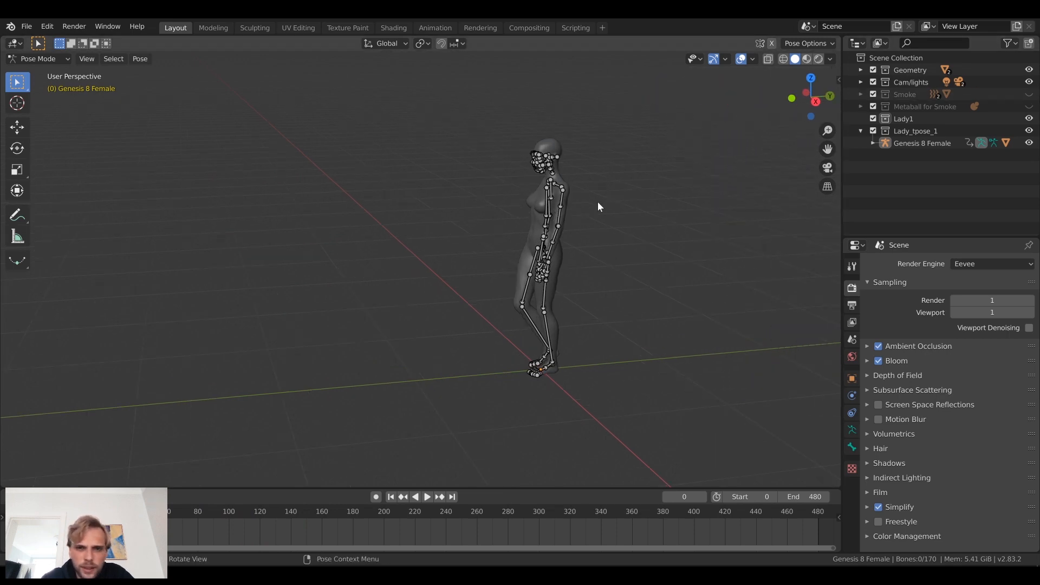
pyautogui.keyDown('shift'); pyautogui.moveTo(772, 239); pyautogui.dragTo(621, 402, button='middle'); pyautogui.keyUp('shift')
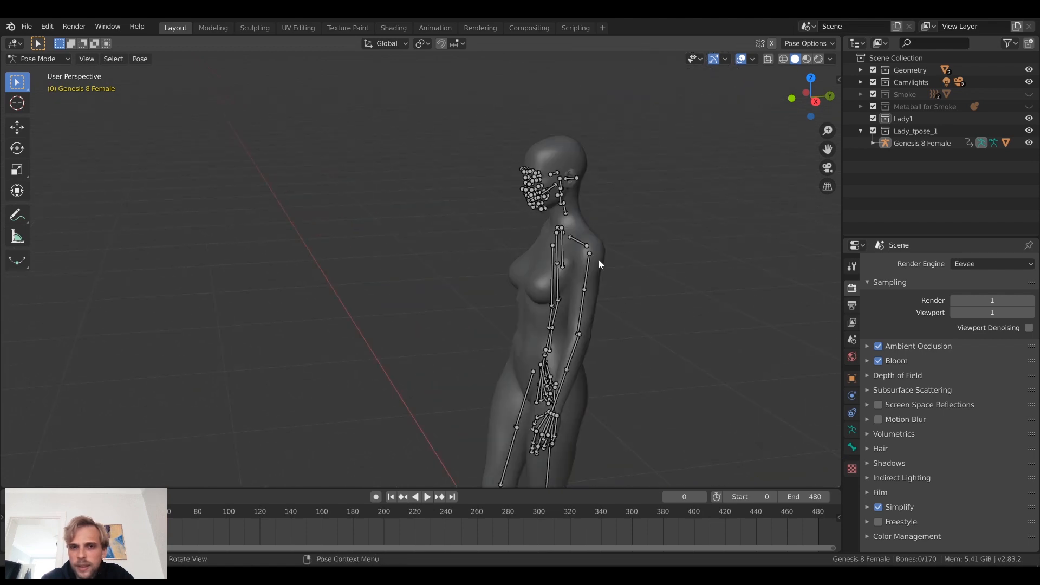
pyautogui.scroll(4, 547, 174)
pyautogui.moveTo(550, 215); pyautogui.dragTo(329, 275, button='middle')
pyautogui.scroll(6, 466, 212)
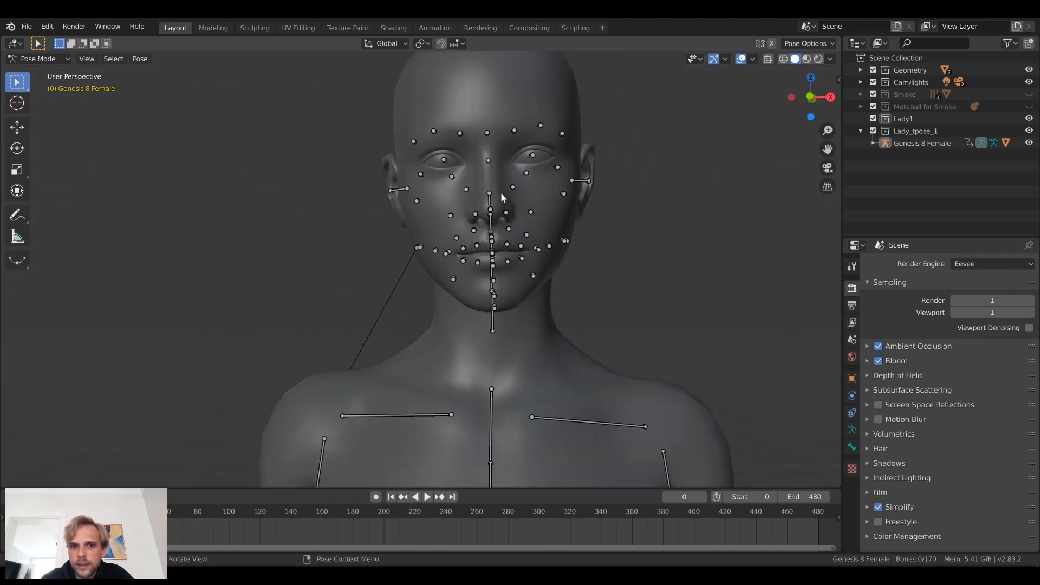
pyautogui.scroll(-7, 478, 226)
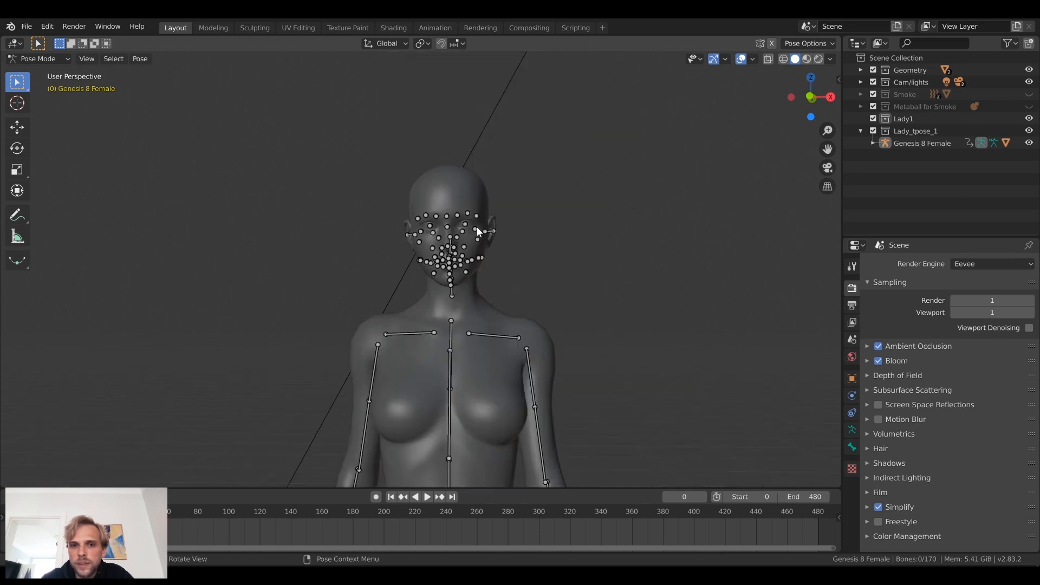
pyautogui.moveTo(606, 302); pyautogui.dragTo(447, 303, button='middle')
pyautogui.keyDown('shift'); pyautogui.moveTo(447, 302); pyautogui.dragTo(625, 254, button='middle'); pyautogui.keyUp('shift')
pyautogui.scroll(1, 640, 204)
pyautogui.scroll(-3, 640, 218)
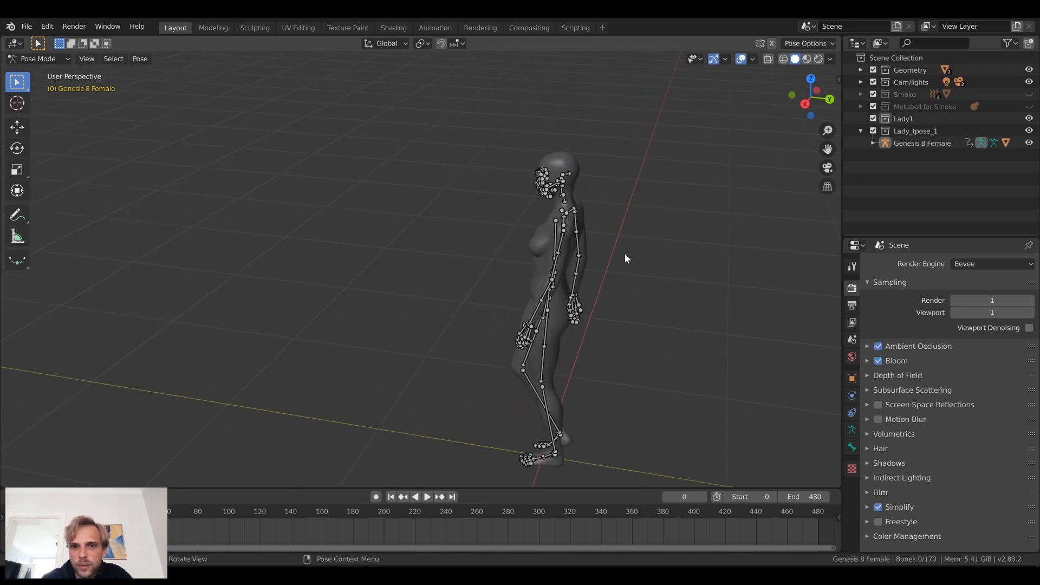
pyautogui.press('space')
pyautogui.press('space')
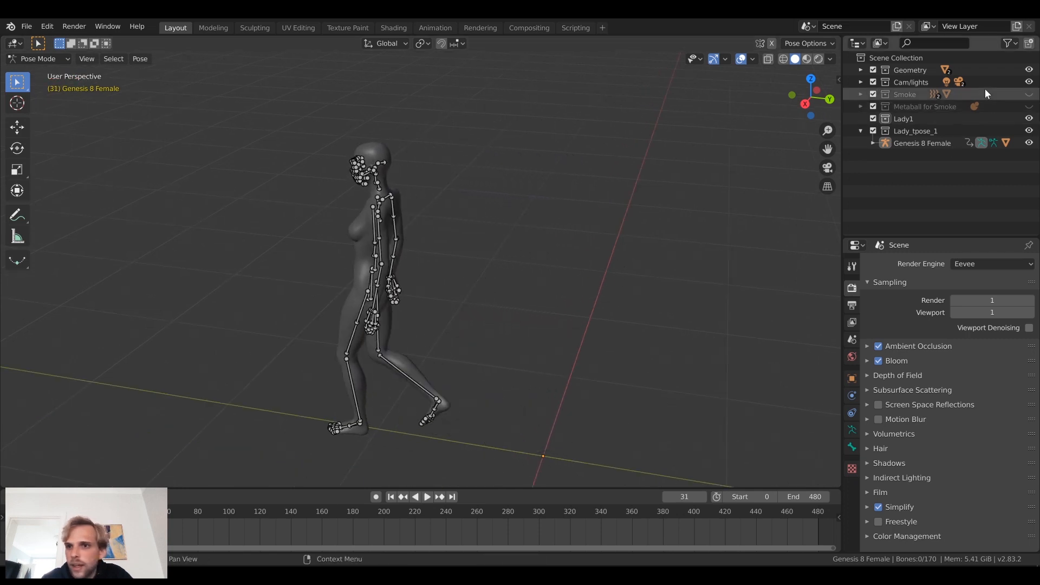
# Step: Show the Smoke and Metaball for Smoke collections and play the walk to check it together with the smoke shape
pyautogui.click(1029, 106)
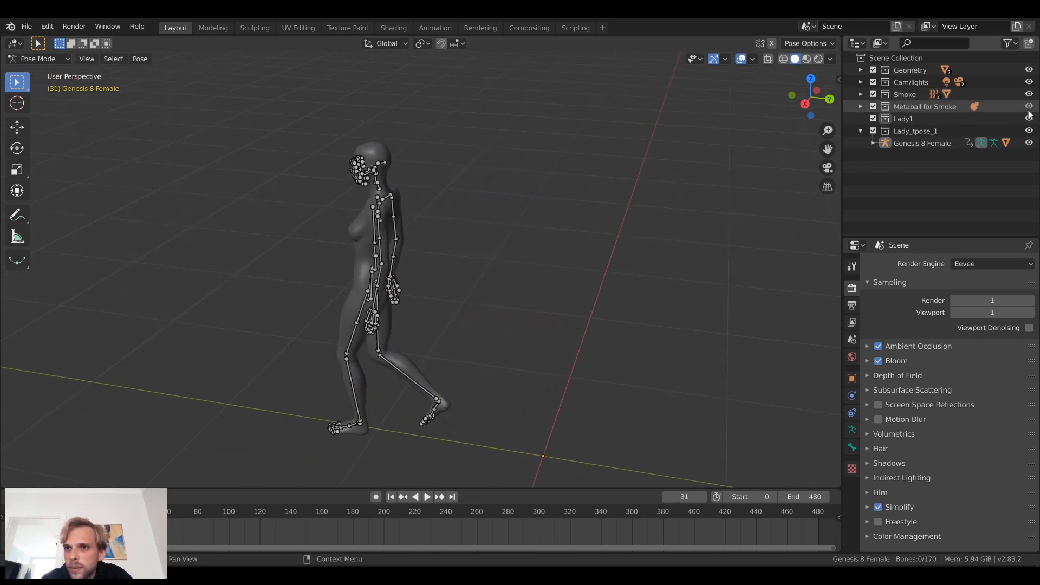
pyautogui.scroll(-6, 587, 253)
pyautogui.scroll(2, 479, 278)
pyautogui.moveTo(479, 279); pyautogui.dragTo(515, 250, button='middle')
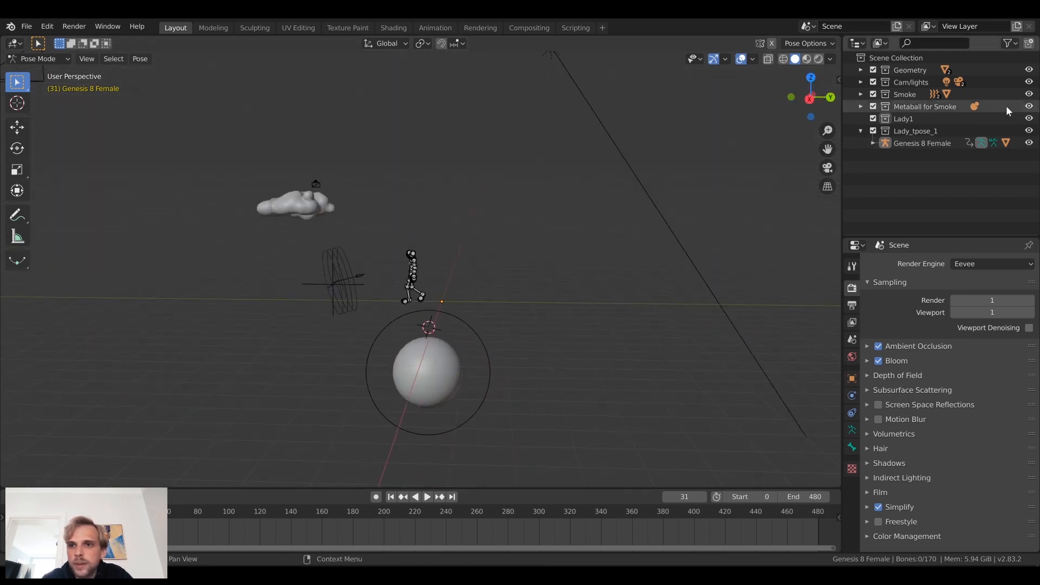
pyautogui.press('space')
pyautogui.moveTo(380, 260); pyautogui.dragTo(504, 302, button='middle')
pyautogui.scroll(7, 358, 246)
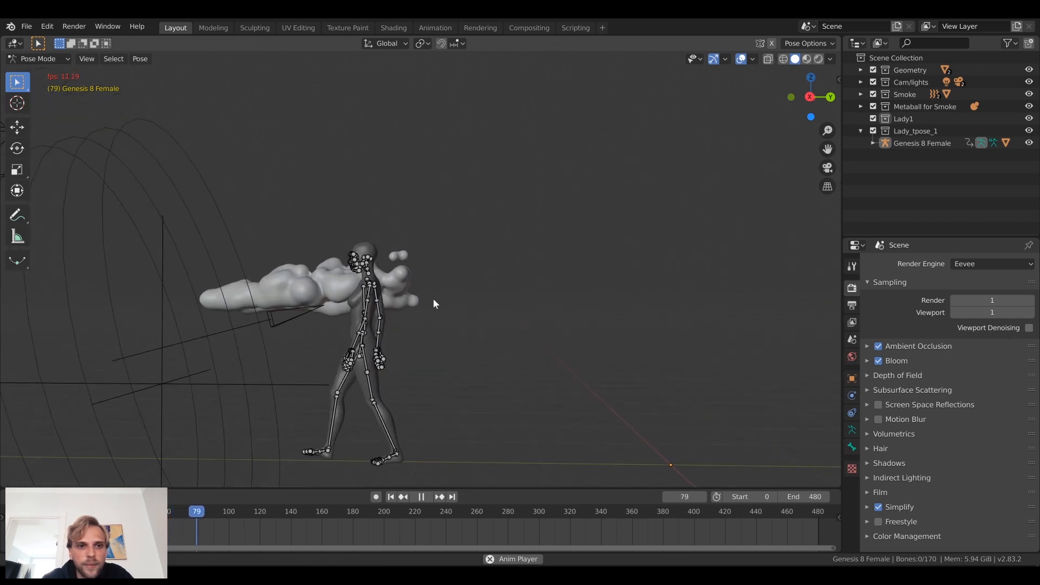
pyautogui.scroll(3, 310, 277)
pyautogui.moveTo(366, 273); pyautogui.dragTo(376, 272, button='middle')
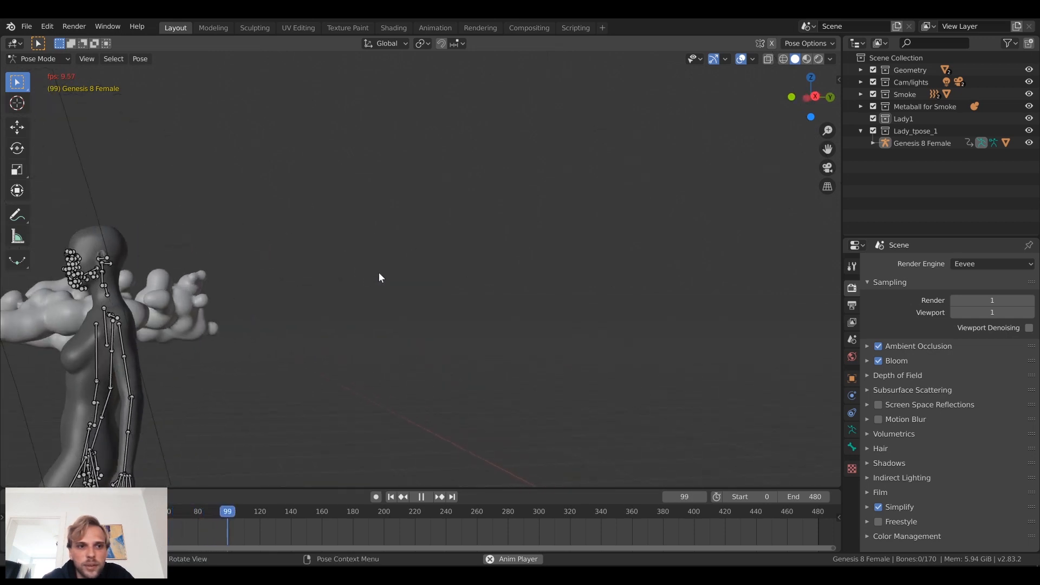
pyautogui.scroll(-5, 379, 271)
pyautogui.press('space')
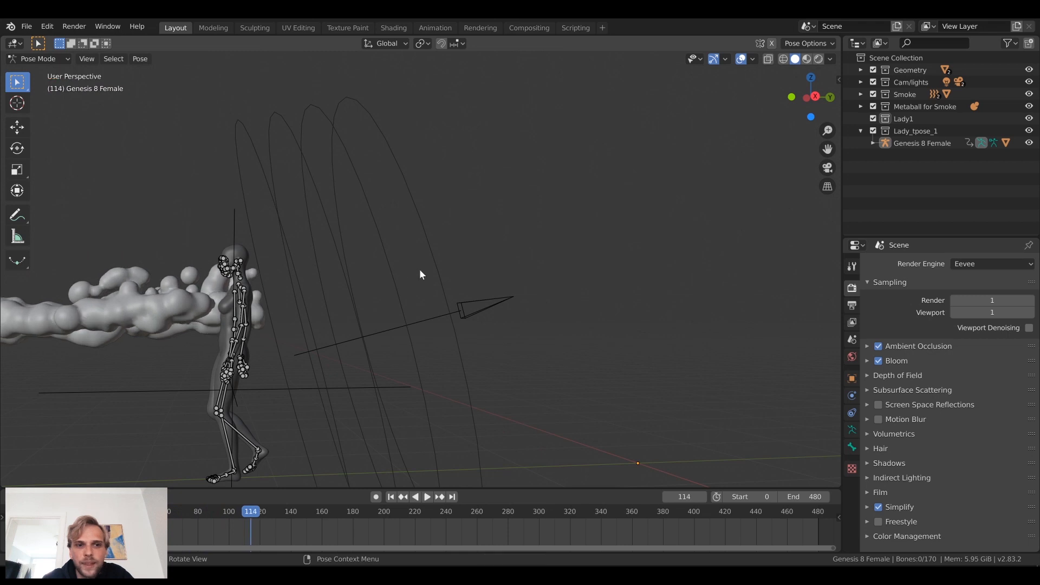
# Step: Set the timeline back to frame 0 and hide the Smoke and Metaball for Smoke collections in the viewport
pyautogui.moveTo(467, 273); pyautogui.dragTo(440, 287, button='middle')
pyautogui.scroll(-5, 439, 288)
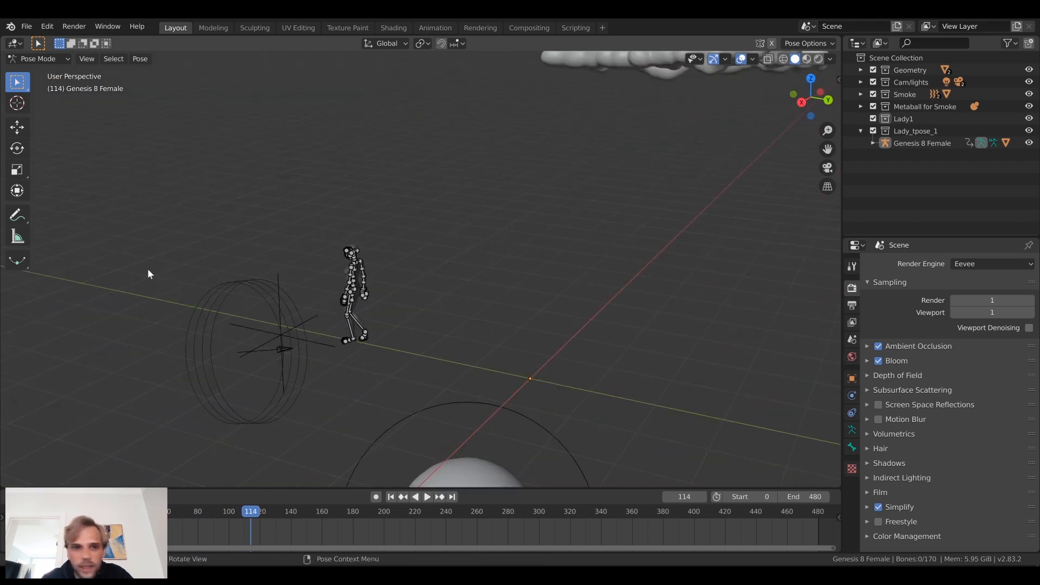
pyautogui.keyDown('shift'); pyautogui.moveTo(449, 279); pyautogui.dragTo(539, 310, button='middle'); pyautogui.keyUp('shift')
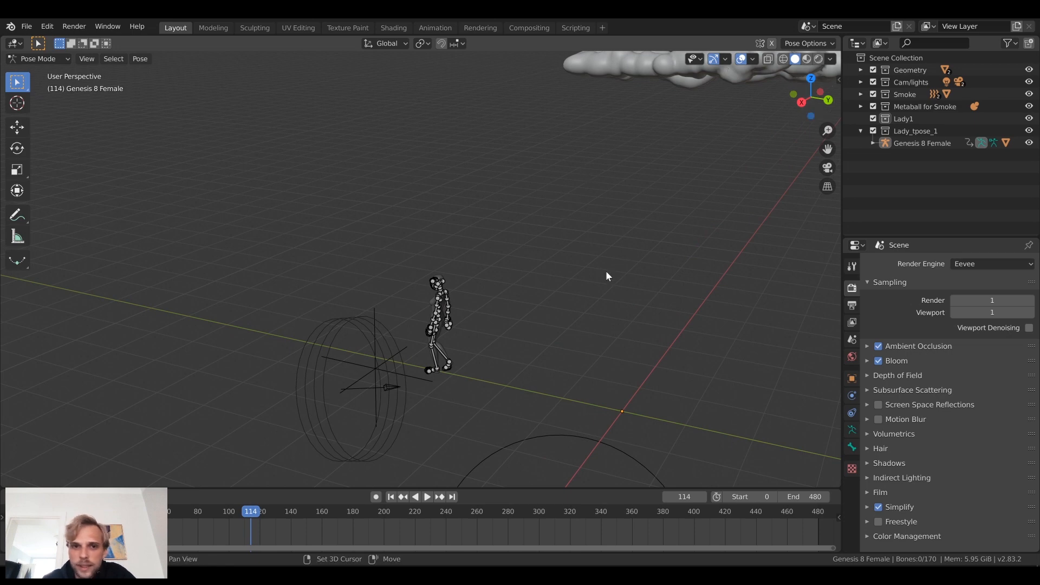
pyautogui.keyDown('shift'); pyautogui.moveTo(608, 276); pyautogui.dragTo(414, 265, button='middle'); pyautogui.keyUp('shift')
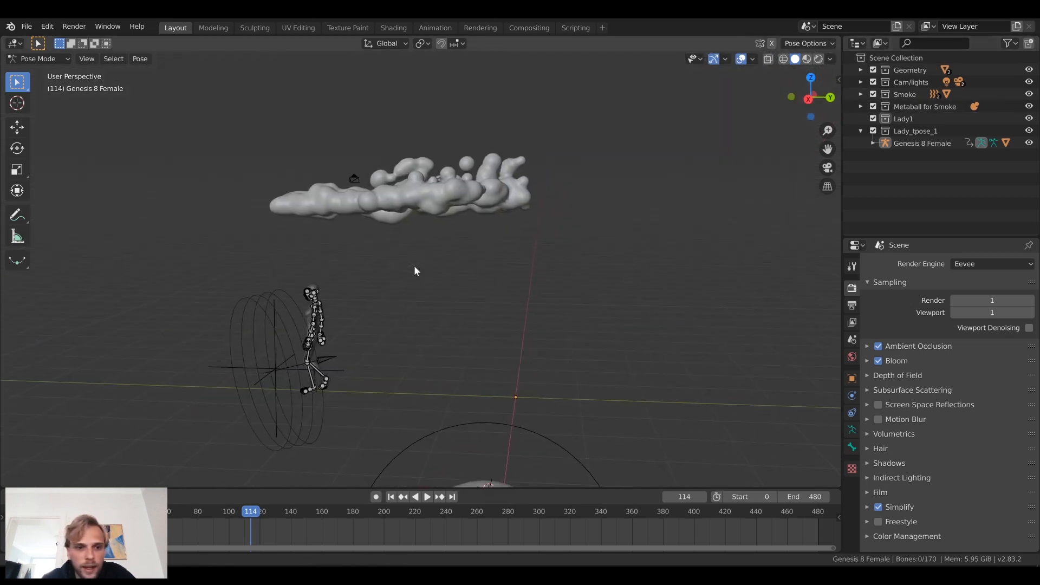
pyautogui.press('space')
pyautogui.moveTo(206, 511); pyautogui.dragTo(71, 512)
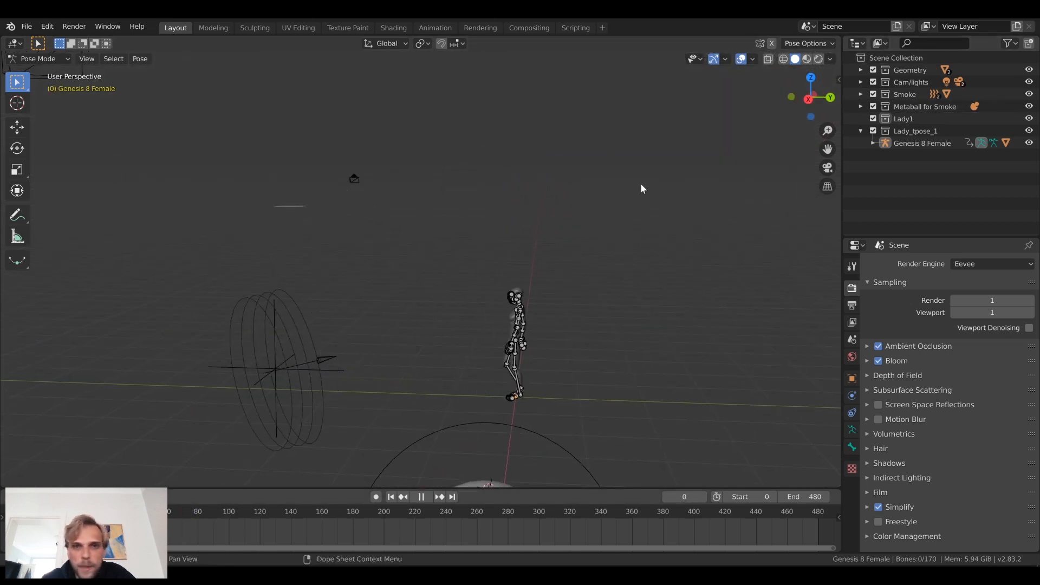
pyautogui.moveTo(1029, 95); pyautogui.dragTo(1029, 107)
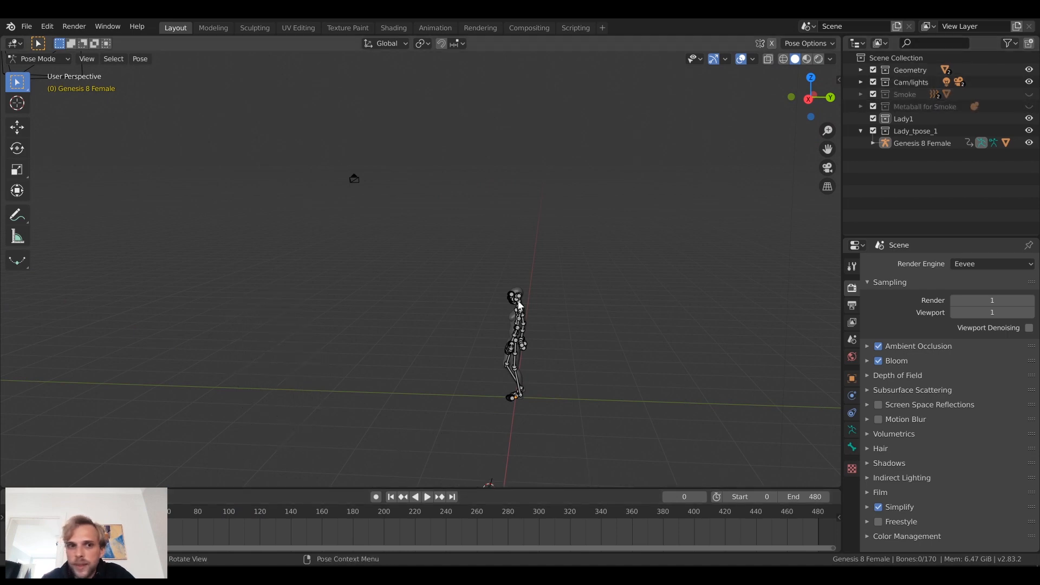
# Step: Examine the Genesis 8 Female's head, torso and legs from several side angles at frame 0
pyautogui.keyDown('shift'); pyautogui.moveTo(685, 271); pyautogui.dragTo(557, 238, button='middle'); pyautogui.keyUp('shift')
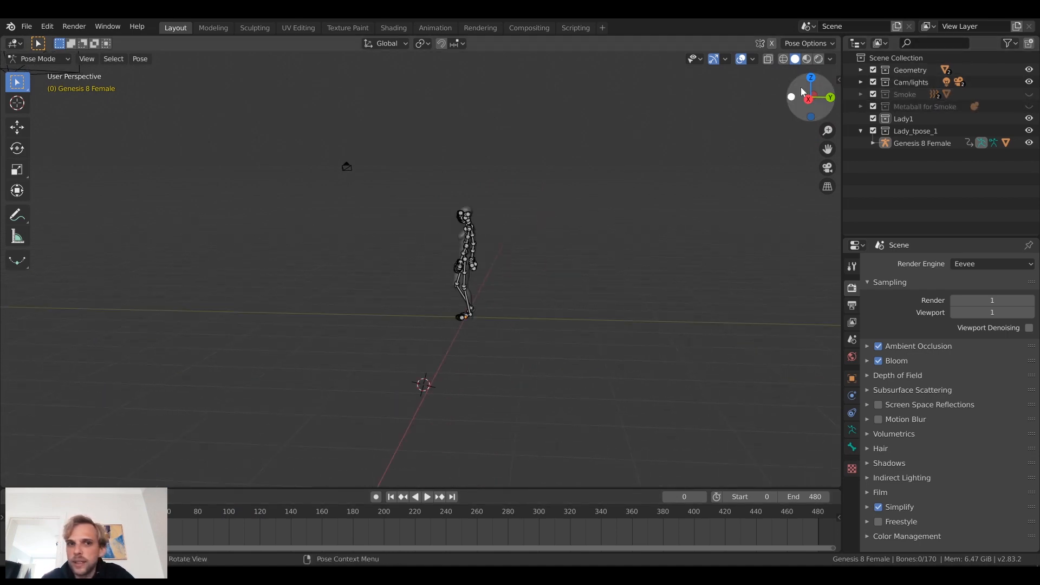
pyautogui.moveTo(534, 171); pyautogui.dragTo(552, 196, button='middle')
pyautogui.scroll(4, 535, 220)
pyautogui.scroll(1, 457, 255)
pyautogui.scroll(3, 411, 144)
pyautogui.keyDown('shift'); pyautogui.moveTo(411, 144); pyautogui.dragTo(398, 297, button='middle'); pyautogui.keyUp('shift')
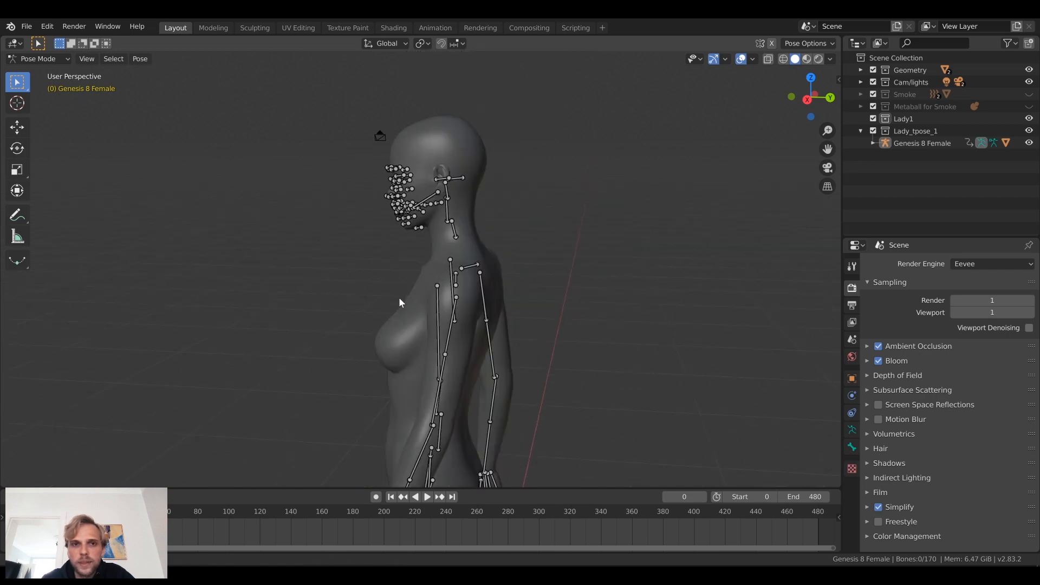
pyautogui.scroll(3, 383, 204)
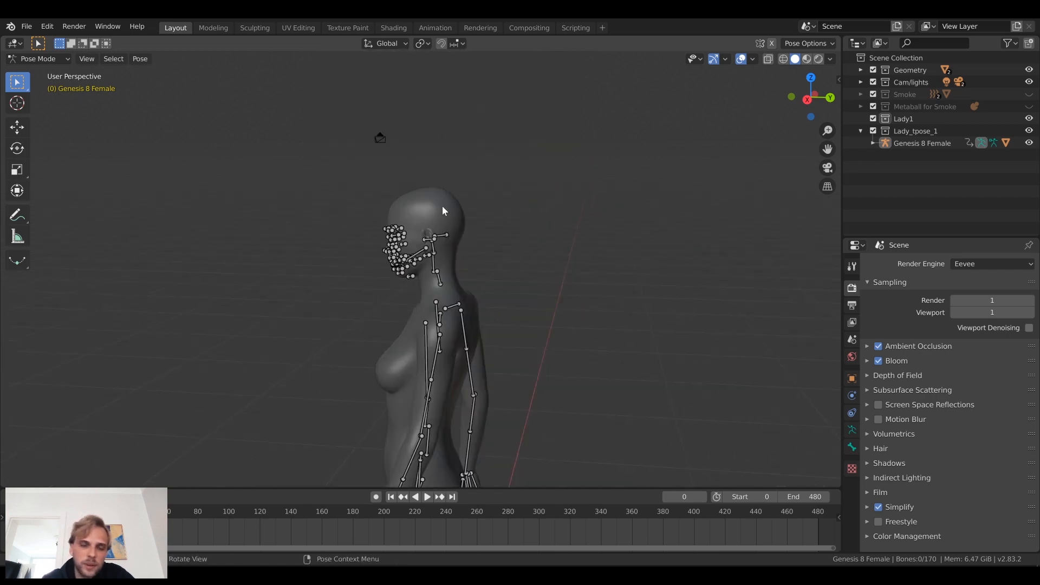
pyautogui.moveTo(430, 226); pyautogui.dragTo(495, 207, button='middle')
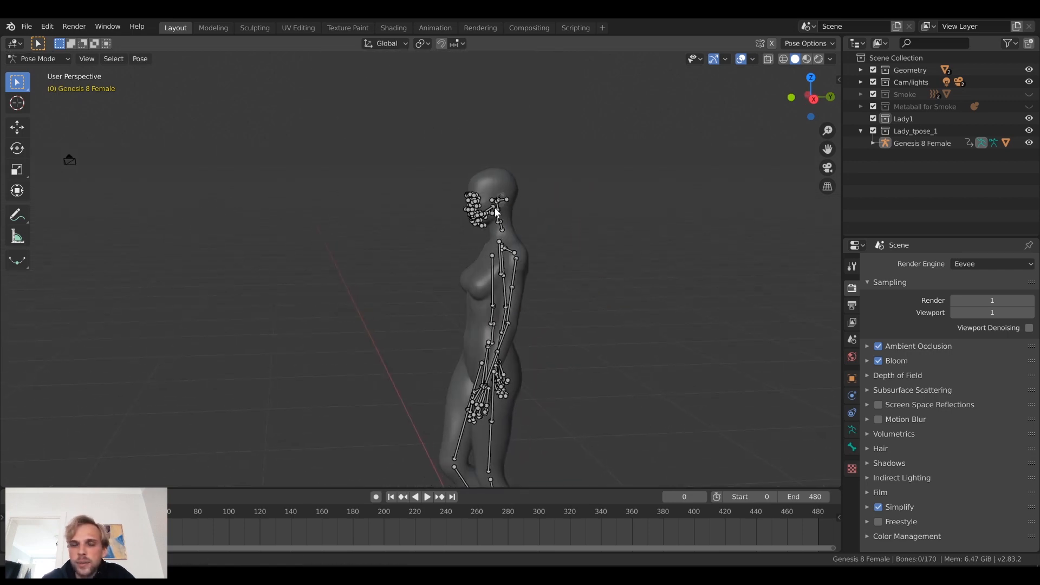
pyautogui.moveTo(449, 241); pyautogui.dragTo(622, 221, button='middle')
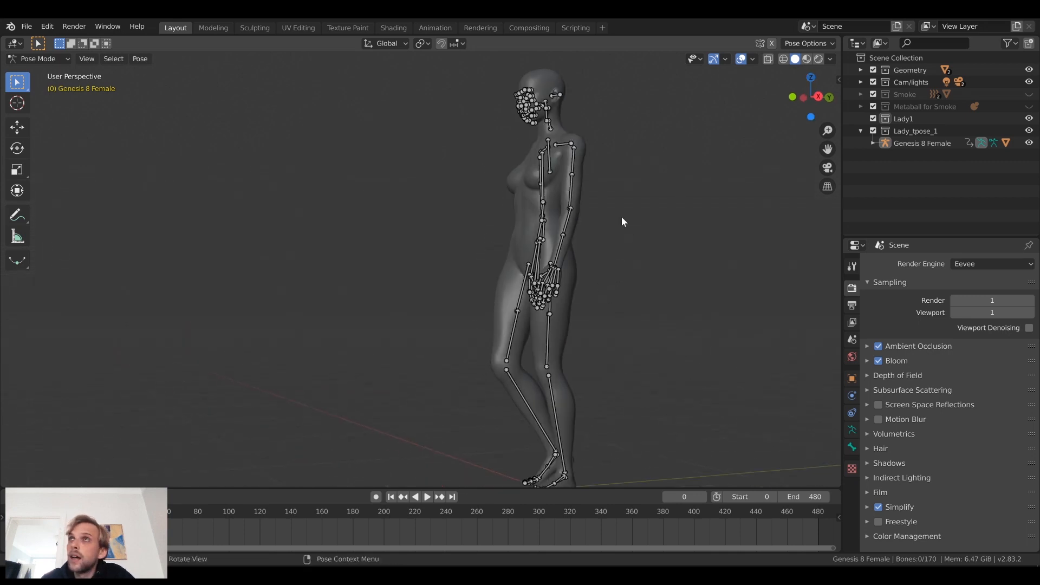
pyautogui.moveTo(618, 159); pyautogui.dragTo(589, 162, button='middle')
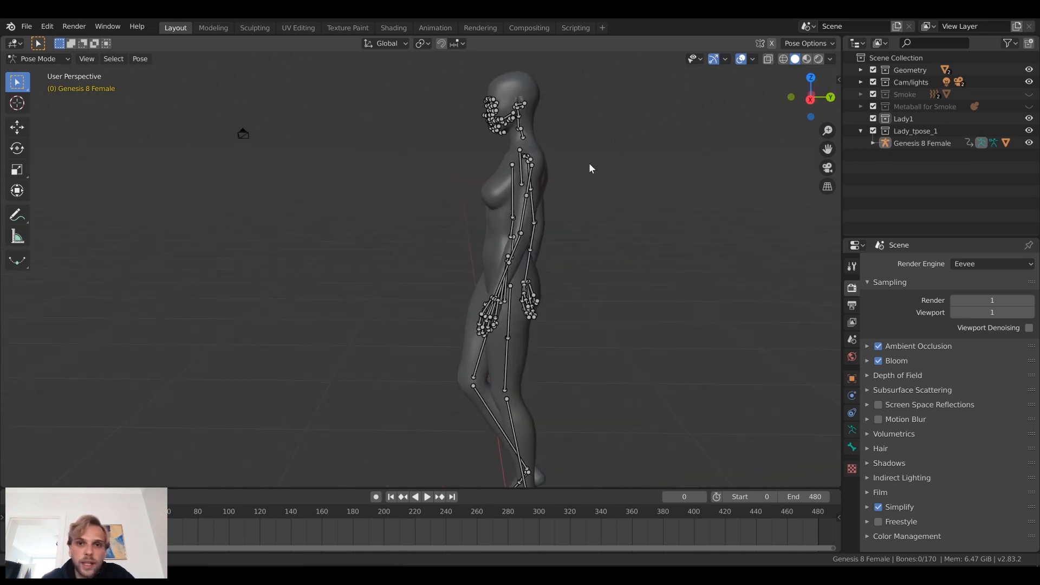
# Step: Import the helmet model helm.obj from the 3D folder as a Wavefront OBJ
pyautogui.click(26, 27)
pyautogui.click(26, 27)
pyautogui.click(25, 27)
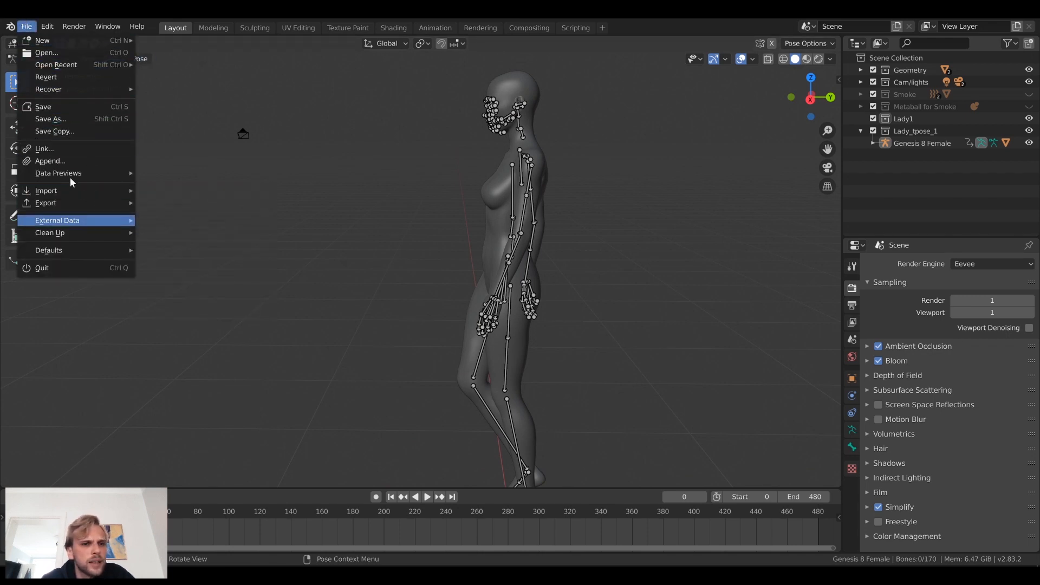
pyautogui.moveTo(57, 190)
pyautogui.click(199, 287)
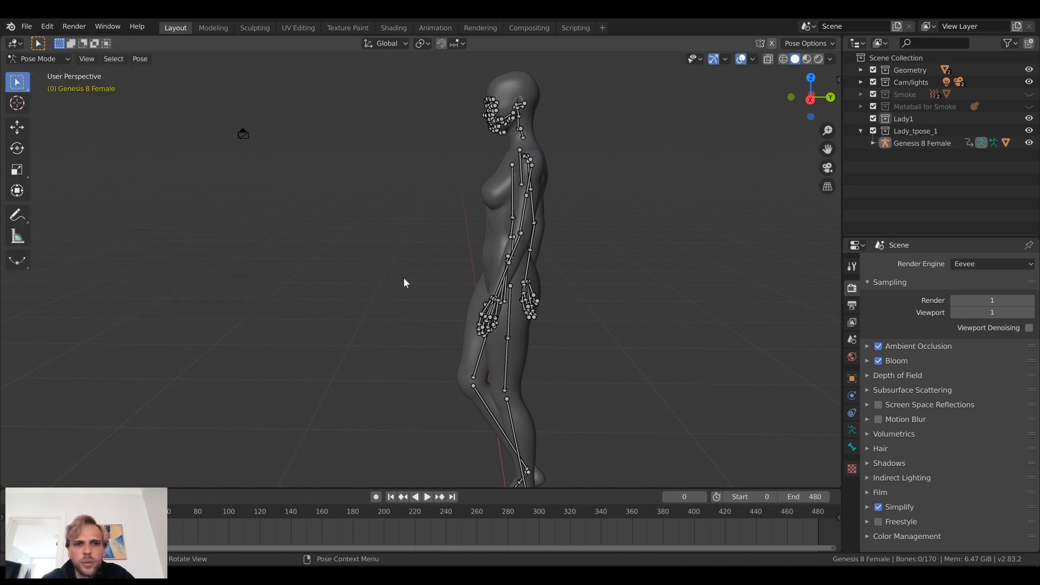
pyautogui.doubleClick(390, 172)
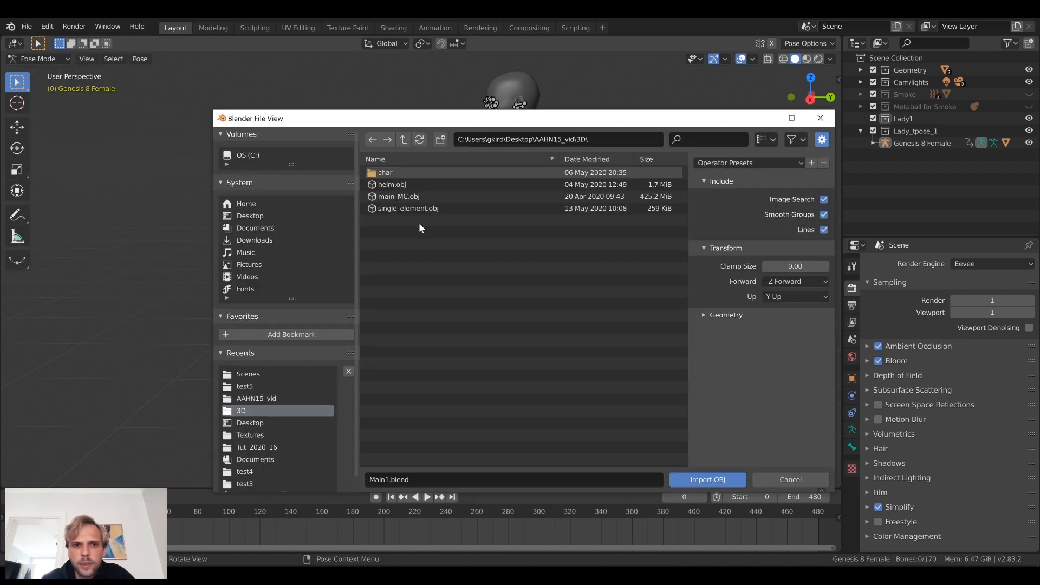
pyautogui.click(394, 185)
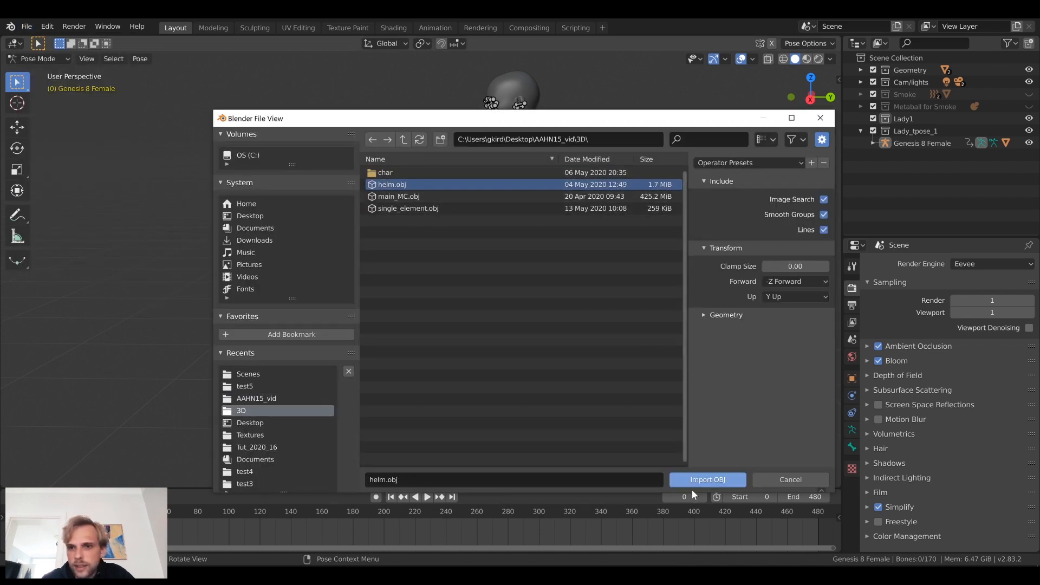
pyautogui.click(705, 479)
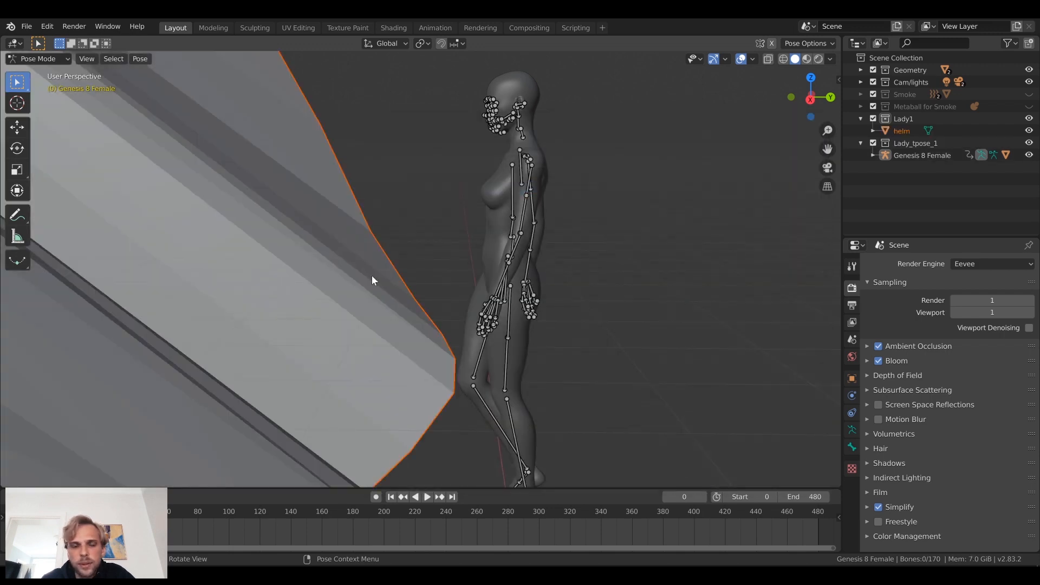
# Step: Check the imported helmet's size against the figure and undo the import
pyautogui.scroll(-4, 371, 275)
pyautogui.moveTo(575, 278); pyautogui.dragTo(547, 331, button='middle')
pyautogui.scroll(-2, 580, 304)
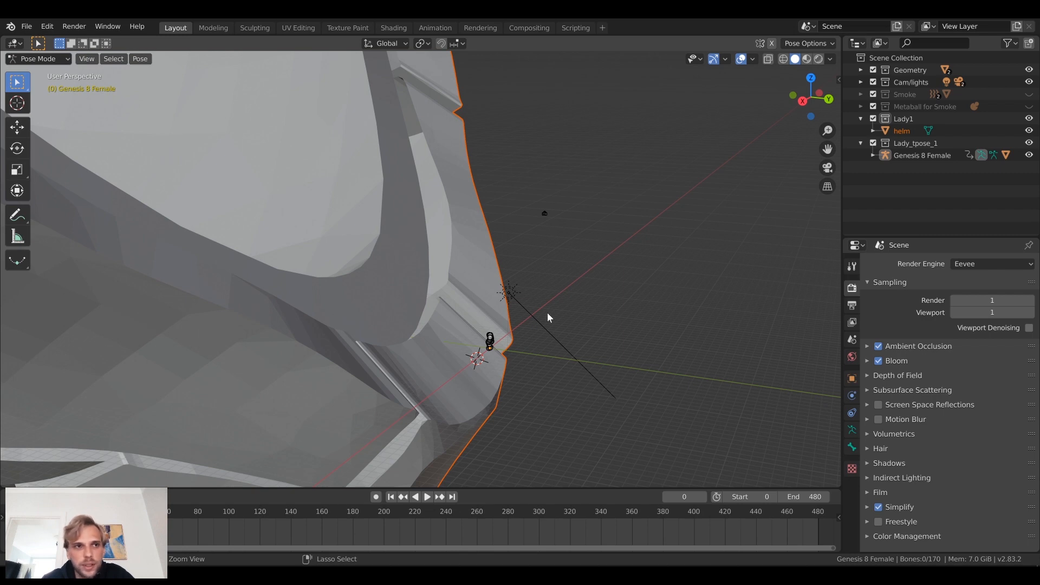
pyautogui.hotkey('ctrl', 'z')
pyautogui.moveTo(452, 356); pyautogui.dragTo(460, 313, button='middle')
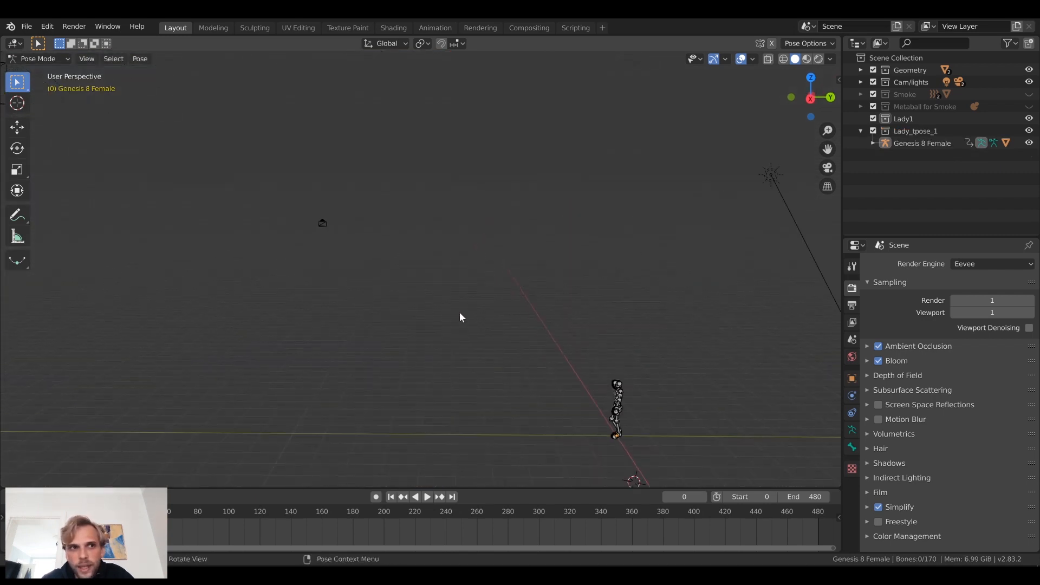
# Step: Switch from Pose Mode to Object Mode and import helm.obj as a Wavefront OBJ into the Lady1 collection
pyautogui.click(57, 63)
pyautogui.click(41, 72)
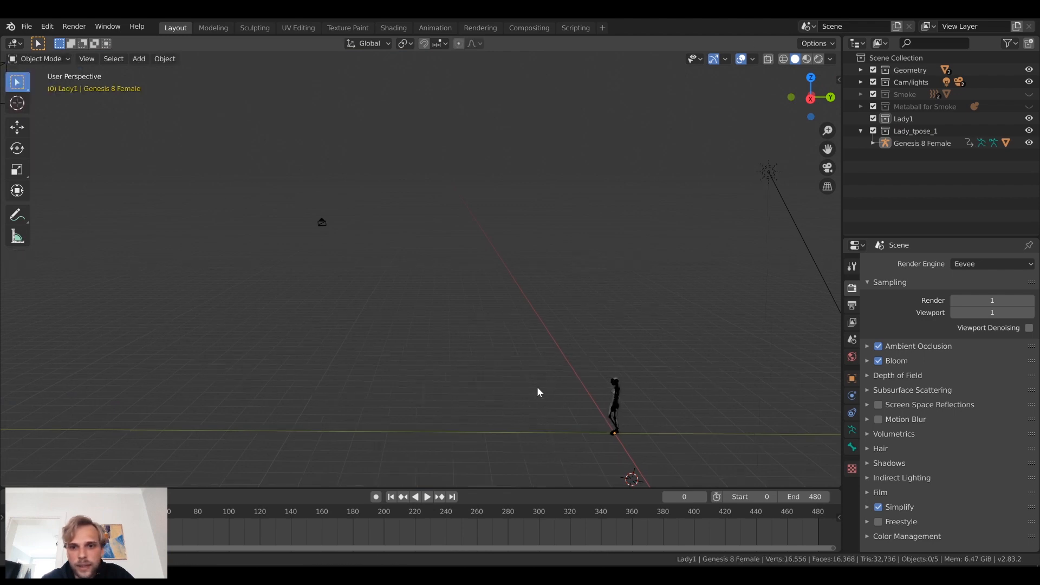
pyautogui.moveTo(537, 391); pyautogui.dragTo(469, 343, button='middle')
pyautogui.click(27, 27)
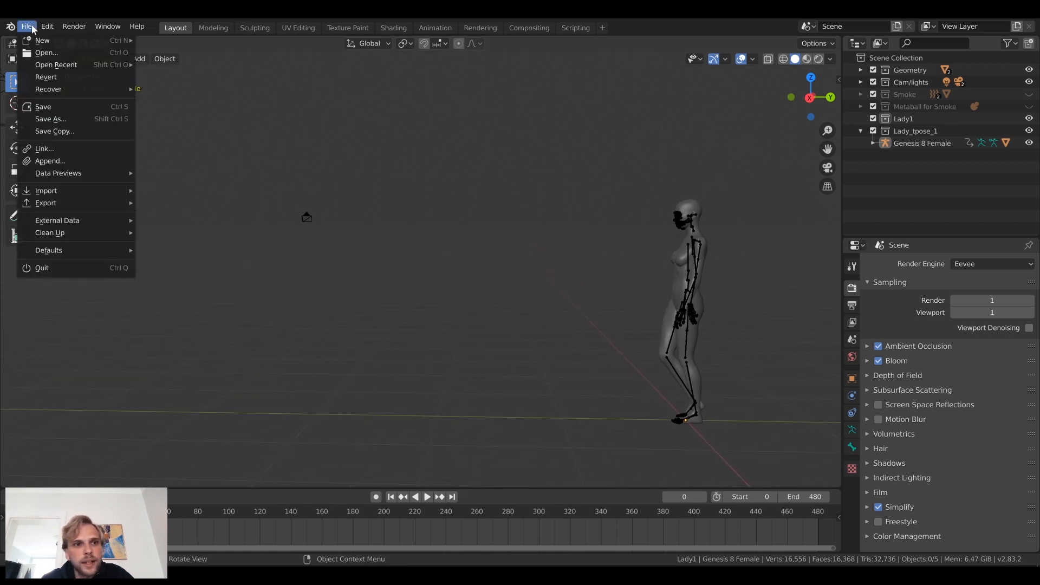
pyautogui.moveTo(58, 191)
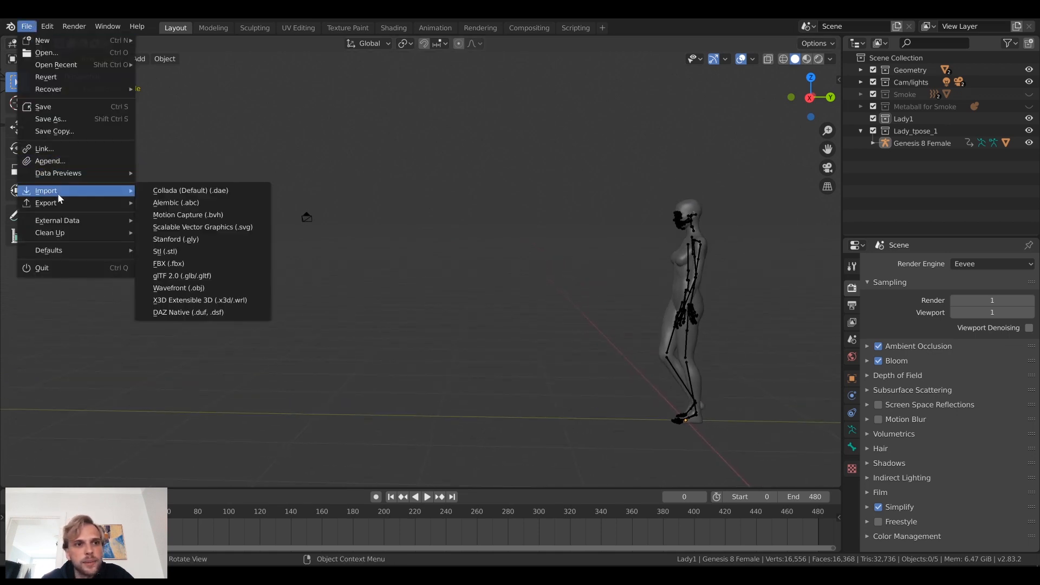
pyautogui.click(201, 289)
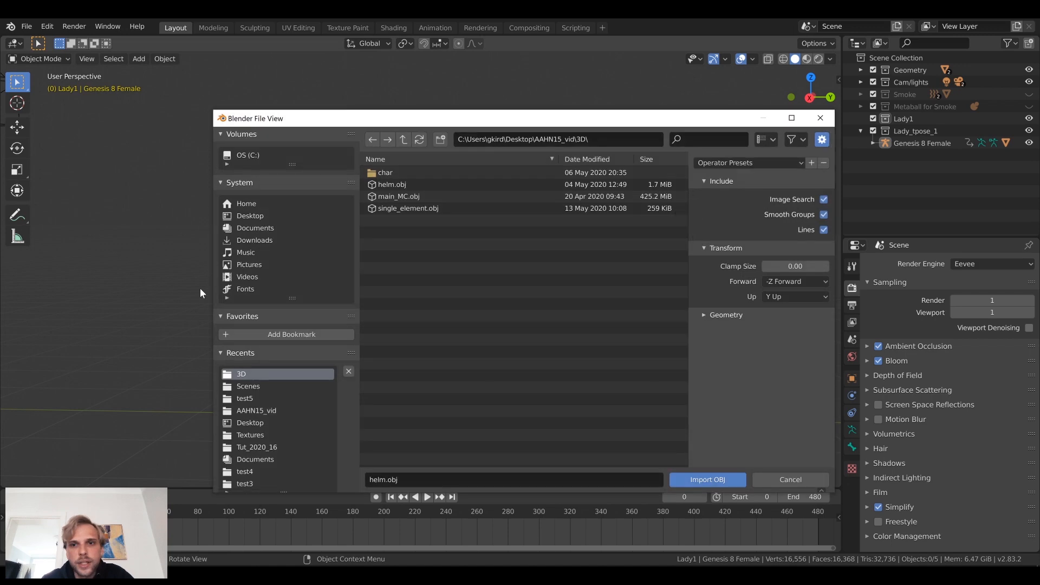
pyautogui.click(401, 185)
pyautogui.click(698, 480)
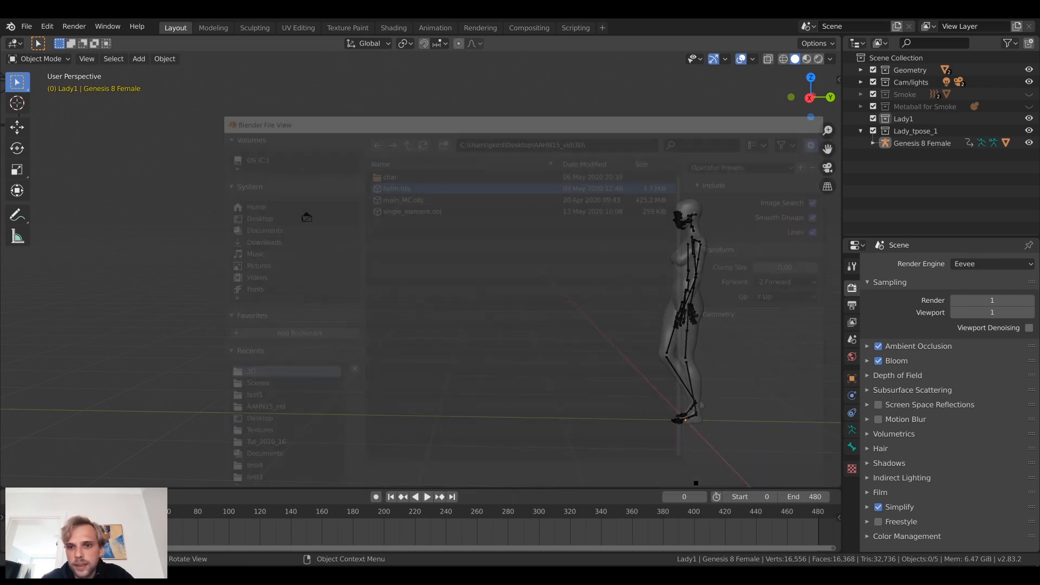
# Step: Scale the oversized helmet down to about 0.03 of its imported size
pyautogui.scroll(-11, 520, 350)
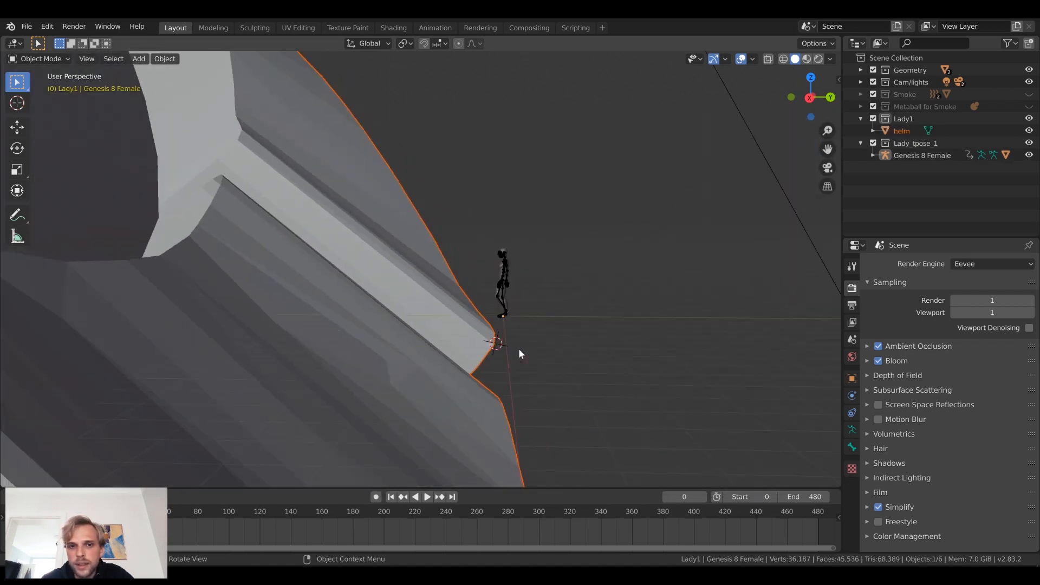
pyautogui.moveTo(556, 303); pyautogui.dragTo(508, 333, button='middle')
pyautogui.scroll(-5, 484, 267)
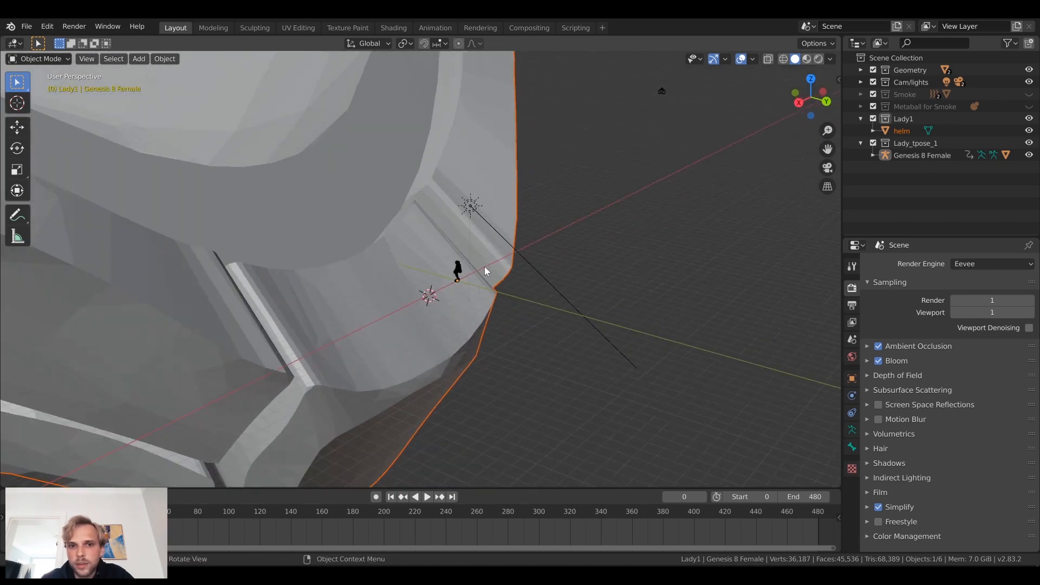
pyautogui.keyDown('shift'); pyautogui.moveTo(379, 295); pyautogui.dragTo(453, 381, button='middle'); pyautogui.keyUp('shift')
pyautogui.press('s')
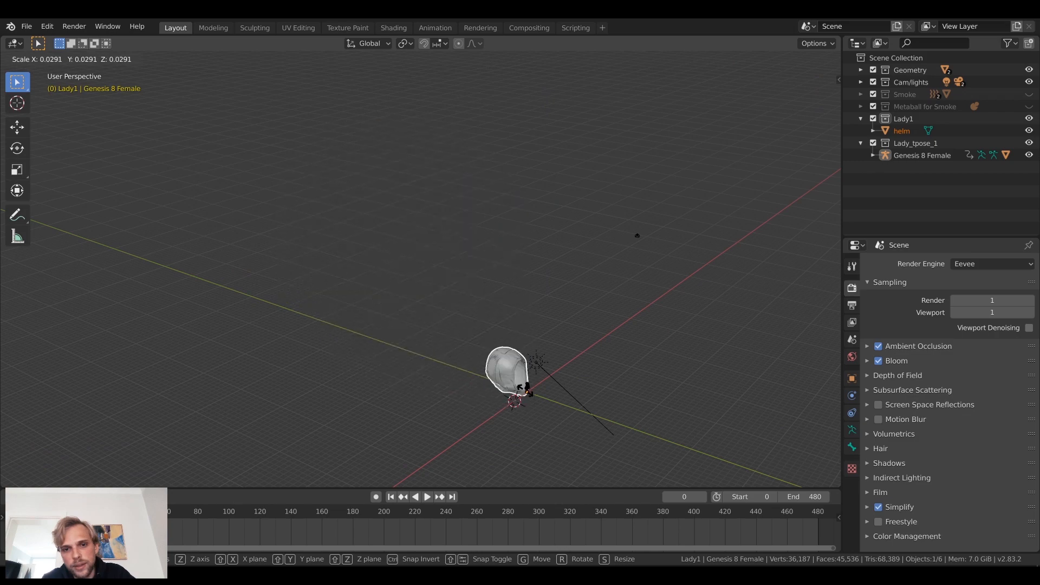
pyautogui.click(531, 401)
pyautogui.scroll(1, 530, 402)
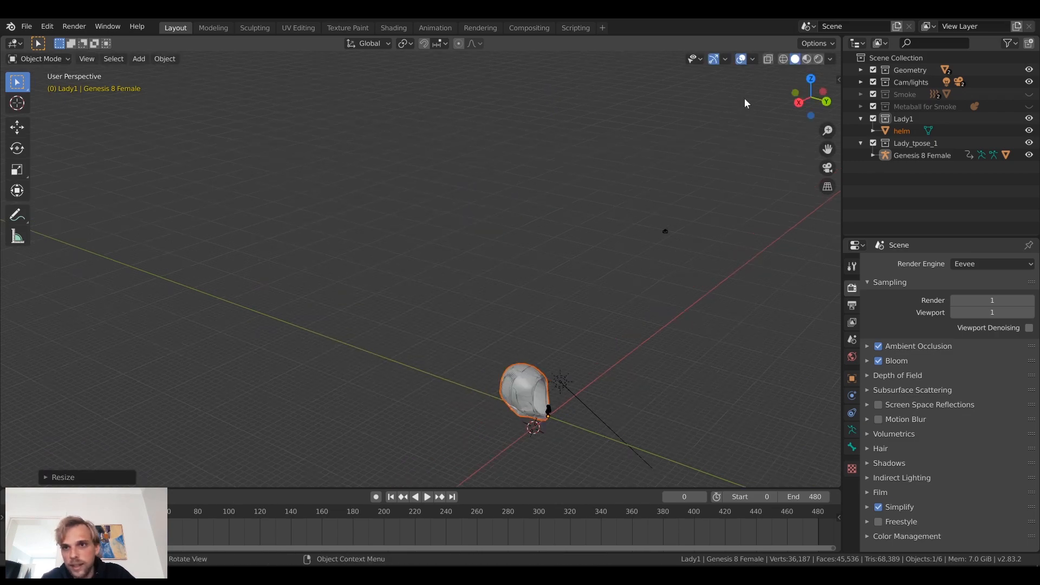
# Step: In the right orthographic view, shrink the helmet further to a little over half the figure's height
pyautogui.click(799, 104)
pyautogui.keyDown('shift'); pyautogui.moveTo(522, 276); pyautogui.dragTo(484, 133, button='middle'); pyautogui.keyUp('shift')
pyautogui.scroll(1, 533, 236)
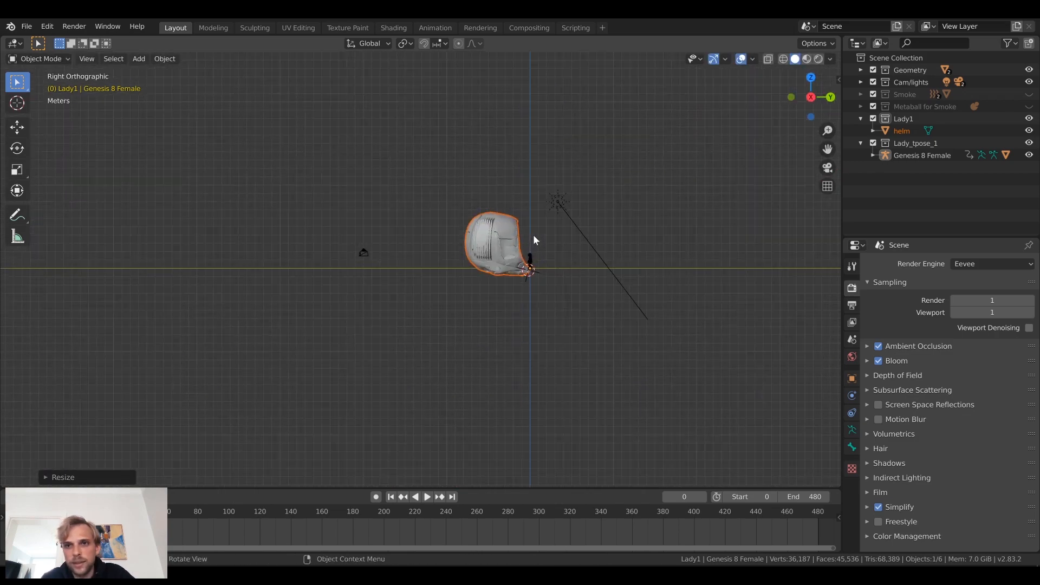
pyautogui.scroll(6, 533, 235)
pyautogui.keyDown('shift'); pyautogui.moveTo(671, 260); pyautogui.dragTo(463, 262, button='middle'); pyautogui.keyUp('shift')
pyautogui.scroll(6, 517, 229)
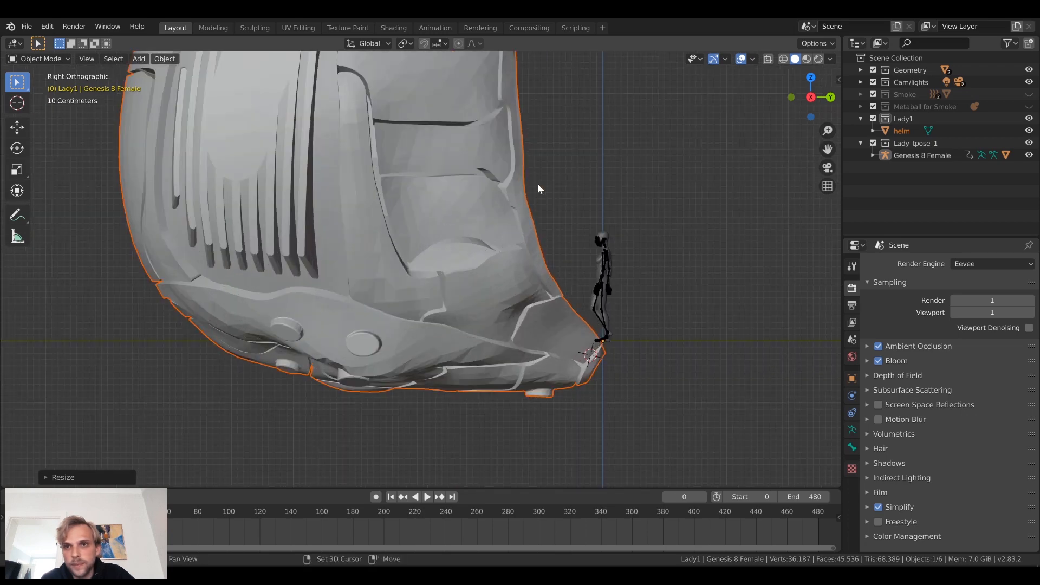
pyautogui.scroll(-4, 496, 287)
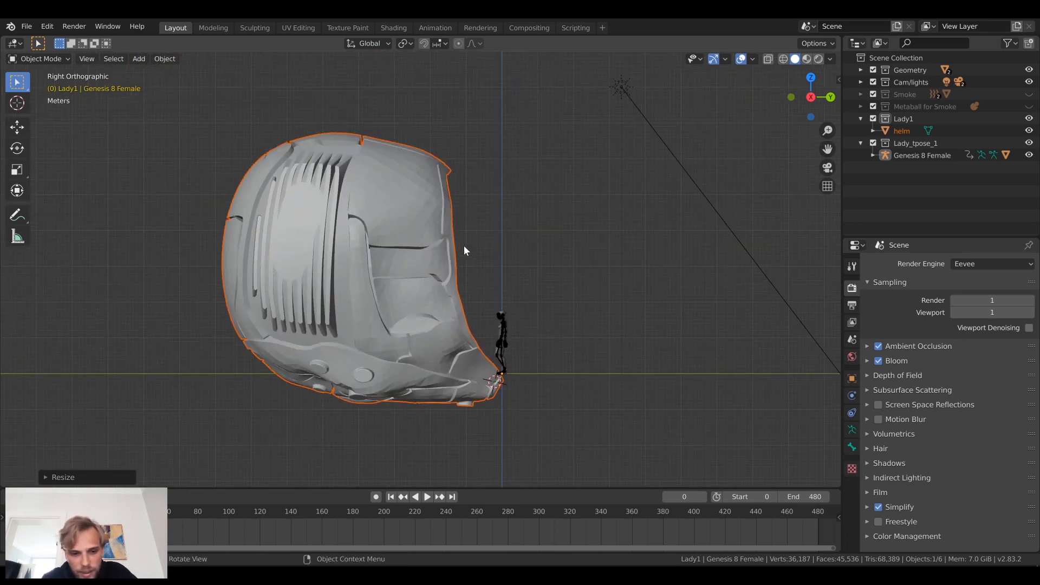
pyautogui.press('s')
pyautogui.click(502, 374)
# Step: Raise the helmet to the figure's upper body and rotate it upright so it faces the same way as the figure
pyautogui.scroll(1, 502, 374)
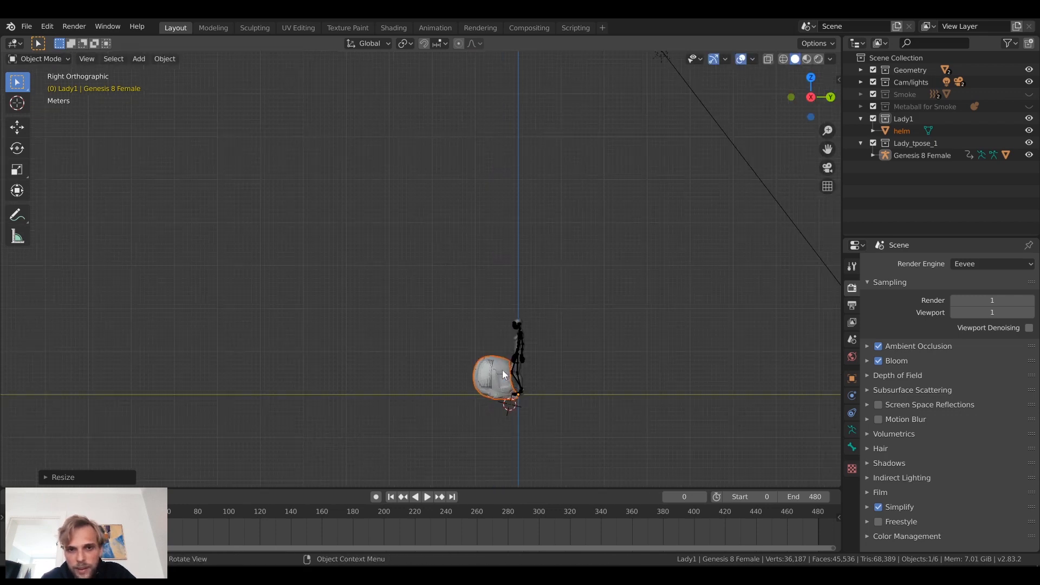
pyautogui.scroll(3, 502, 370)
pyautogui.keyDown('shift'); pyautogui.moveTo(538, 396); pyautogui.dragTo(382, 310, button='middle'); pyautogui.keyUp('shift')
pyautogui.scroll(3, 406, 223)
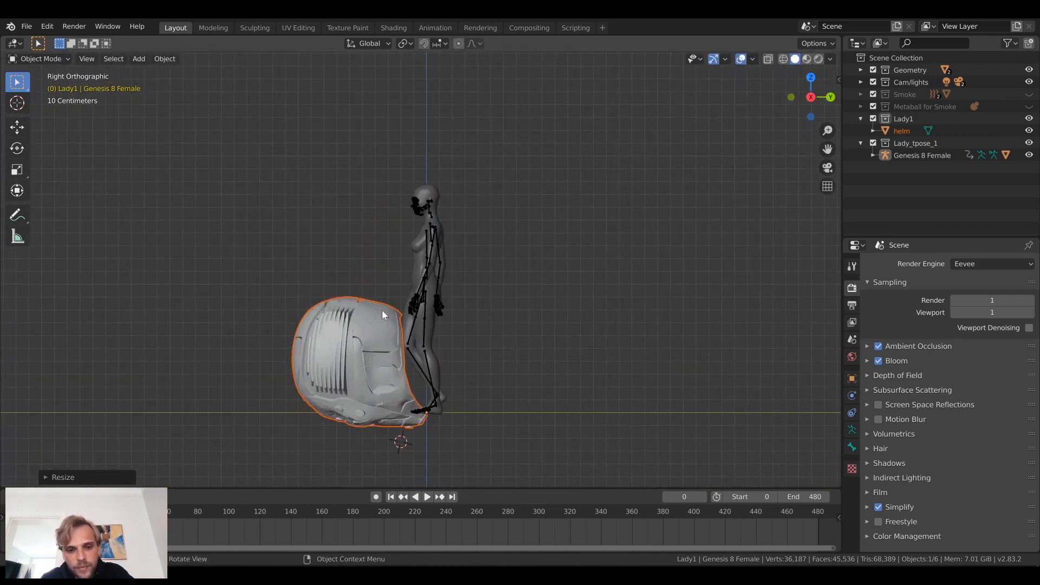
pyautogui.press('g')
pyautogui.click(437, 118)
pyautogui.press('r')
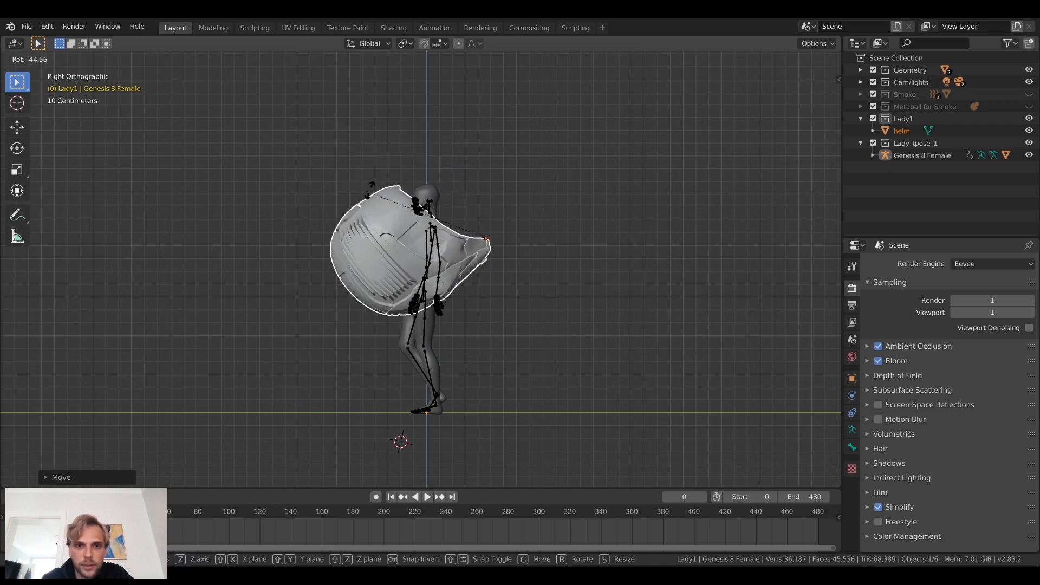
pyautogui.click(540, 191)
# Step: Scale the helmet down to roughly the size of the figure's head and place it over the head
pyautogui.scroll(3, 470, 180)
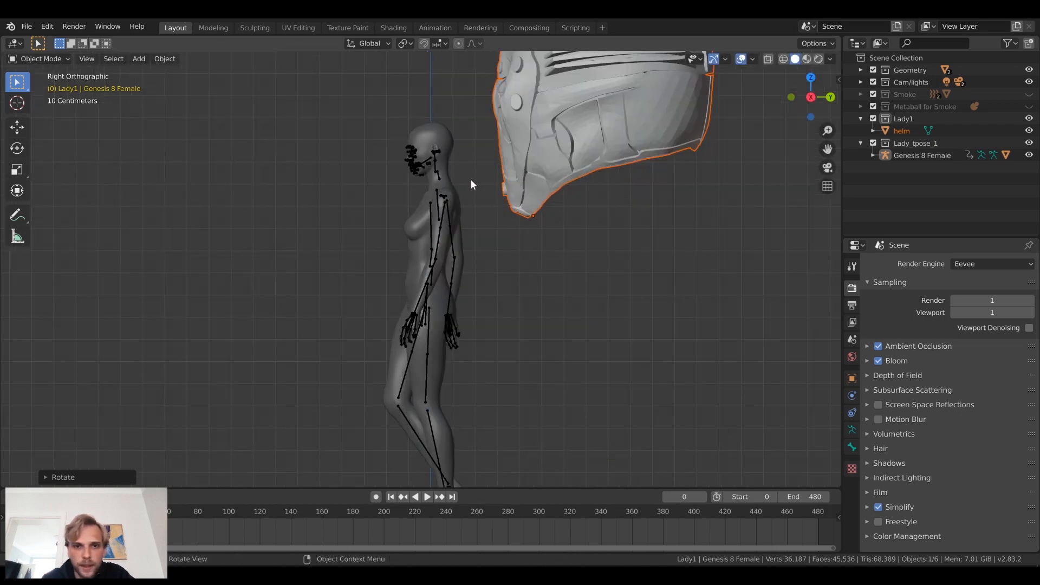
pyautogui.keyDown('shift'); pyautogui.moveTo(470, 180); pyautogui.dragTo(483, 332, button='middle'); pyautogui.keyUp('shift')
pyautogui.scroll(2, 476, 306)
pyautogui.keyDown('shift'); pyautogui.moveTo(460, 298); pyautogui.dragTo(424, 260, button='middle'); pyautogui.keyUp('shift')
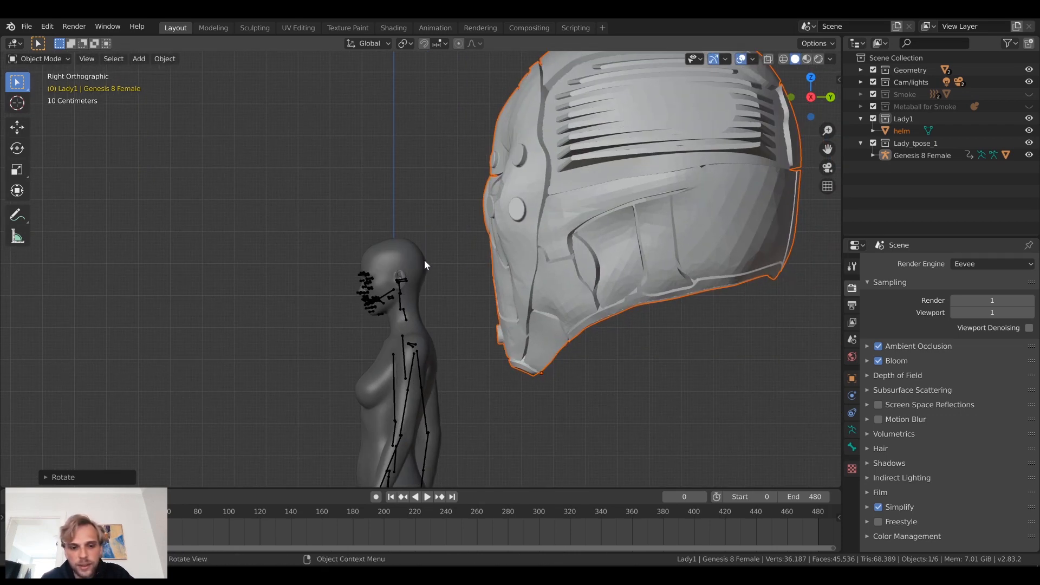
pyautogui.press('g')
pyautogui.click(151, 309)
pyautogui.press('s')
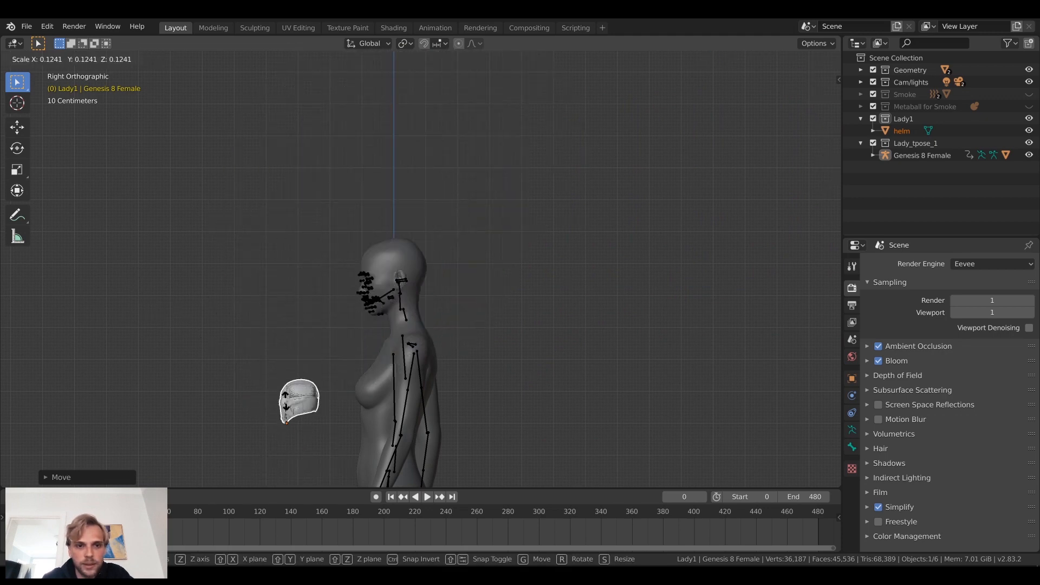
pyautogui.click(293, 385)
pyautogui.press('g')
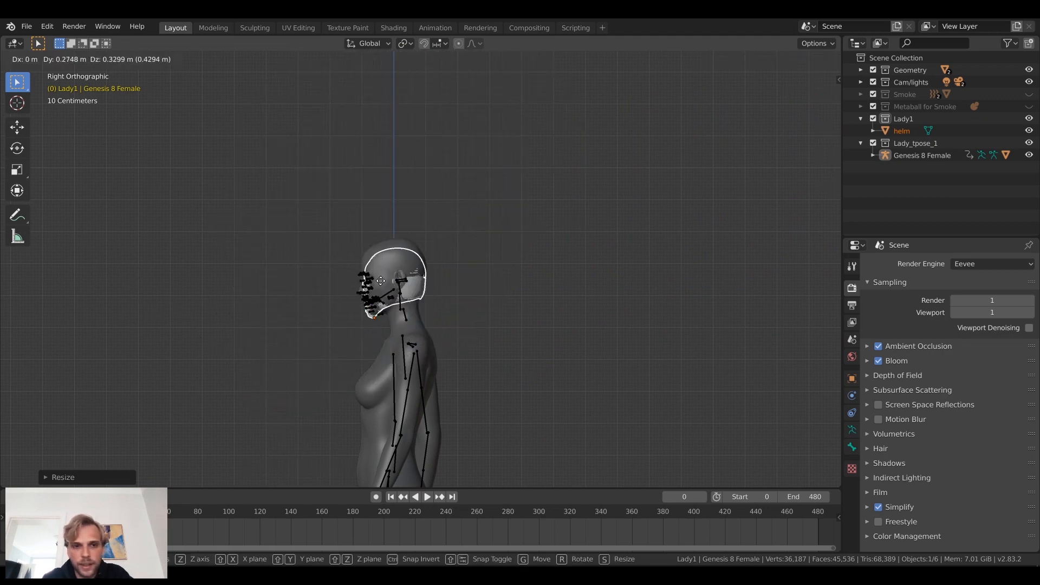
pyautogui.click(378, 273)
# Step: Enlarge the helmet by a factor of about 1.34 and shift it forward and down to enclose the head
pyautogui.scroll(6, 303, 290)
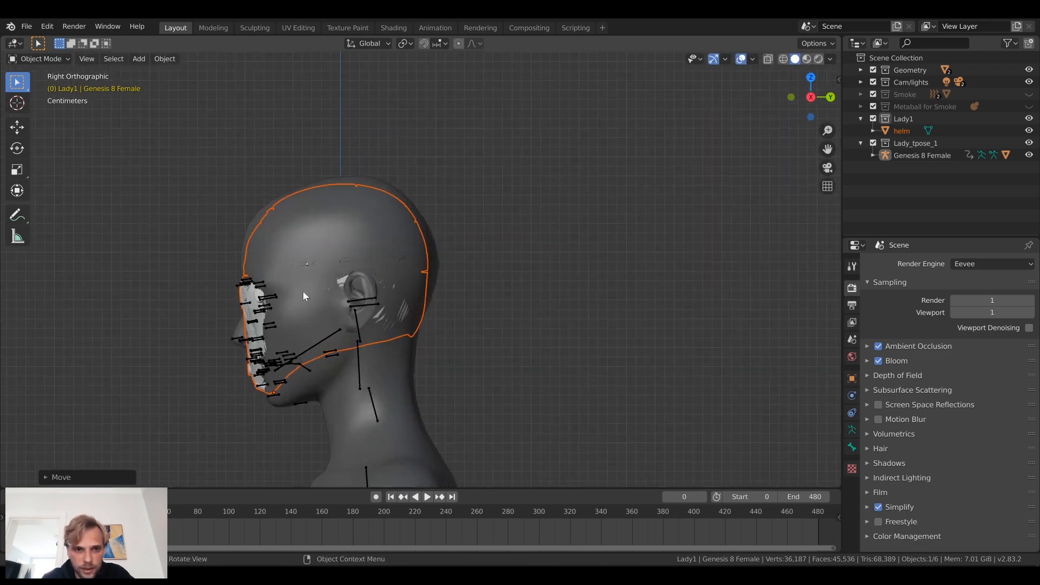
pyautogui.scroll(4, 385, 246)
pyautogui.press('s')
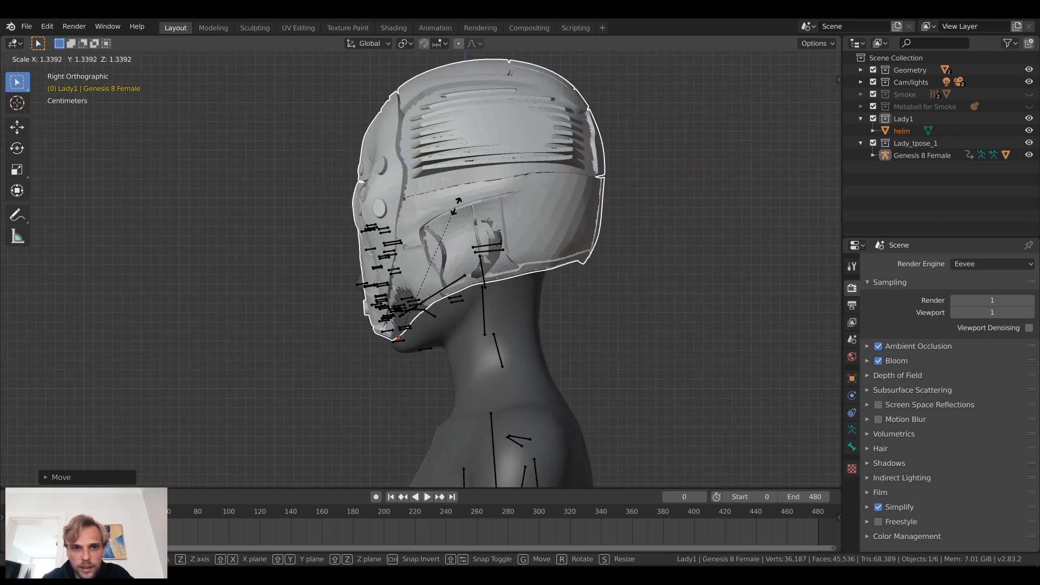
pyautogui.click(455, 208)
pyautogui.press('g')
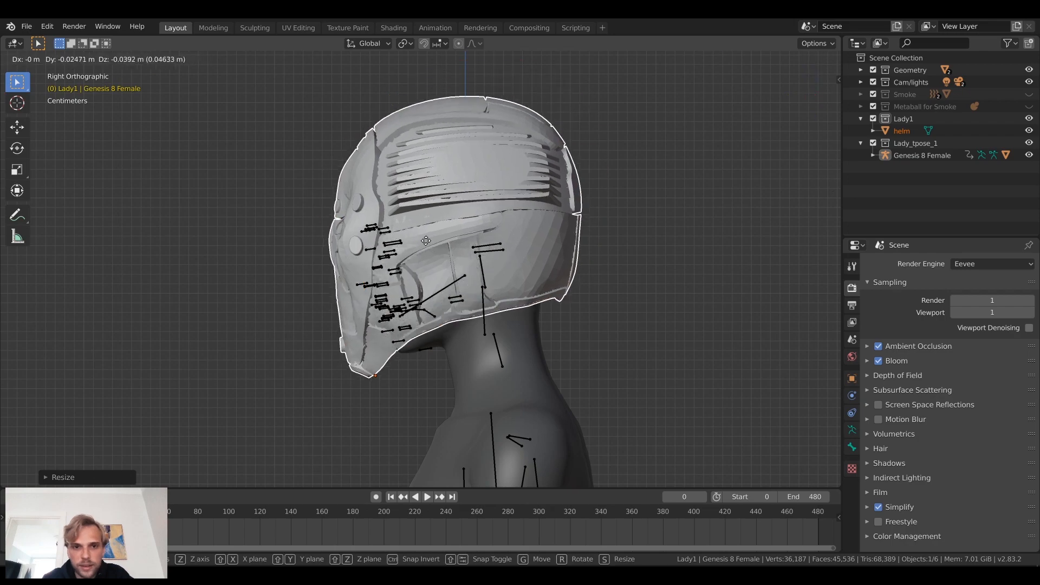
pyautogui.click(436, 236)
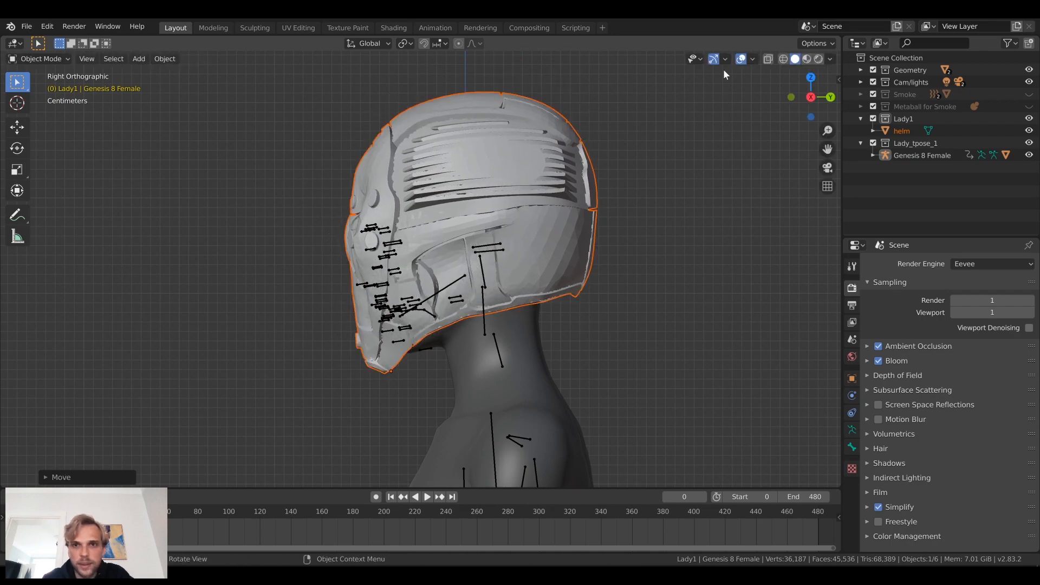
# Step: Using wireframe shading, move the helmet about 1 cm forward on the head and scale it down slightly
pyautogui.click(782, 59)
pyautogui.scroll(5, 440, 203)
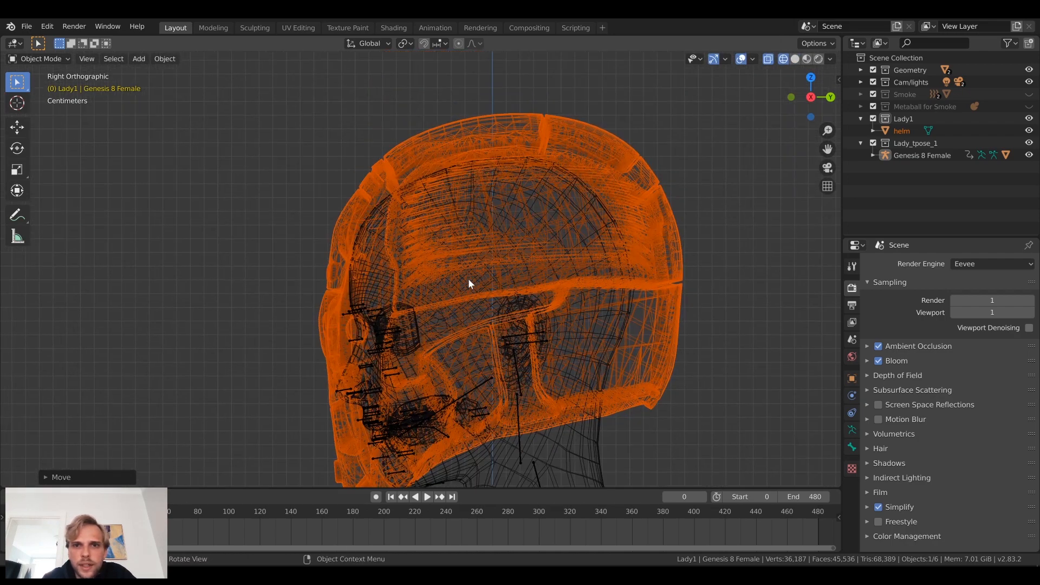
pyautogui.moveTo(468, 283)
pyautogui.keyDown('shift'); pyautogui.mouseDown(button='middle')
pyautogui.moveTo(489, 209)
pyautogui.moveTo(469, 220)
pyautogui.mouseUp(button='middle'); pyautogui.keyUp('shift')
pyautogui.press('g')
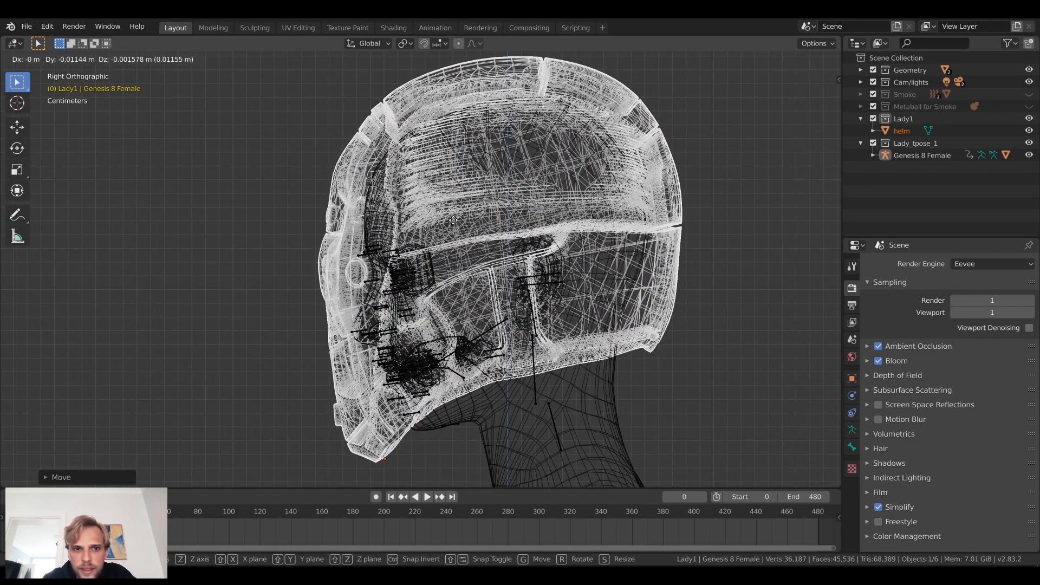
pyautogui.click(448, 232)
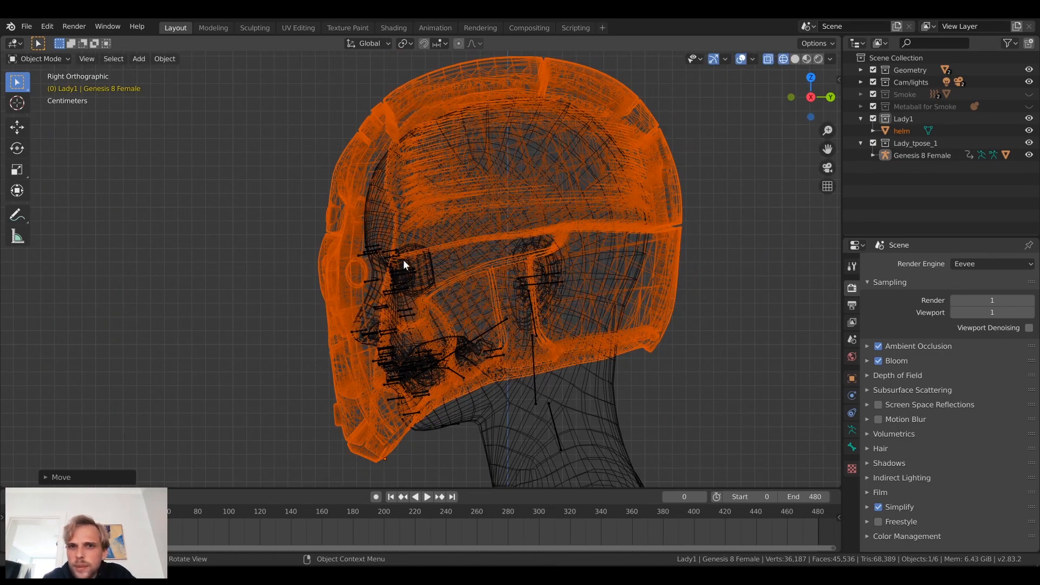
pyautogui.press('s')
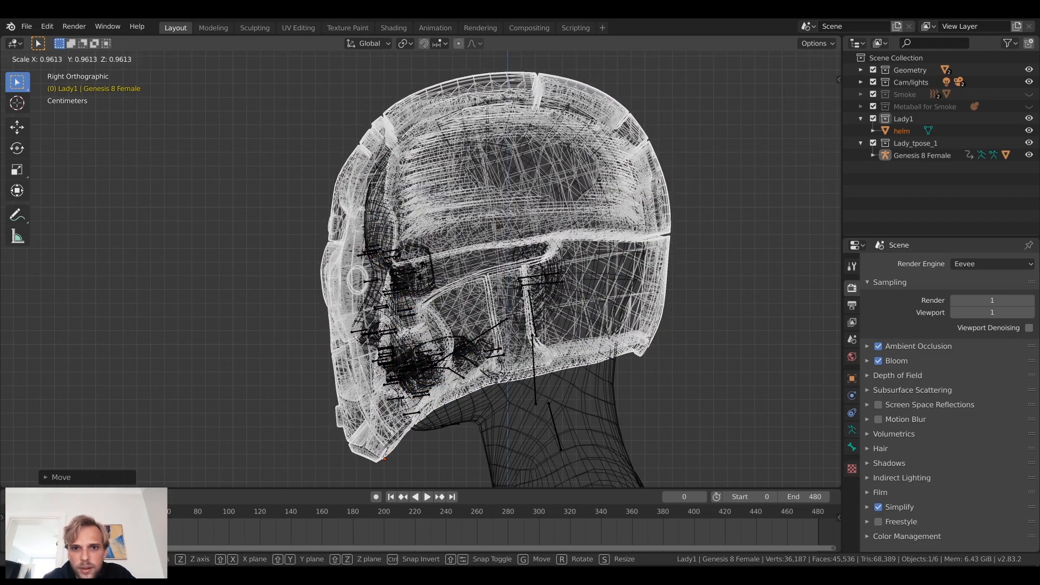
pyautogui.click(238, 248)
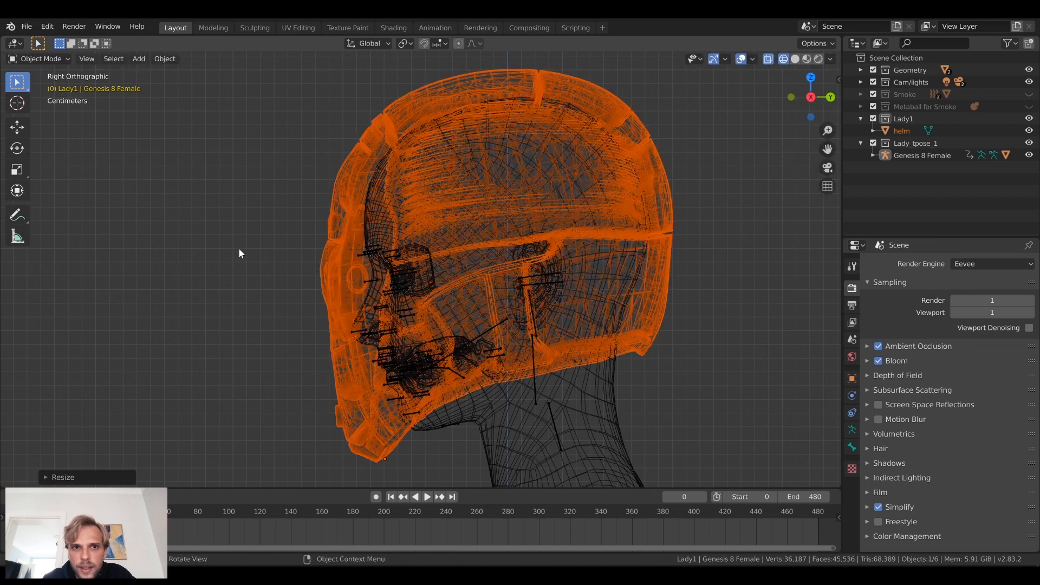
# Step: Deselect everything and examine the helmet's fit around the head in wireframe and rendered shading
pyautogui.click(302, 295)
pyautogui.scroll(3, 300, 291)
pyautogui.scroll(-4, 301, 292)
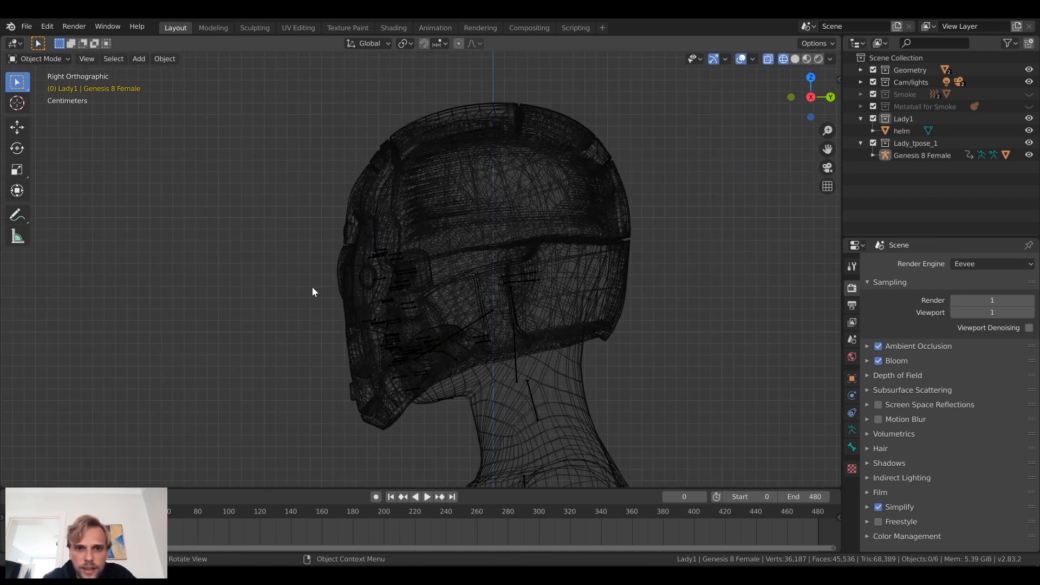
pyautogui.keyDown('shift'); pyautogui.moveTo(316, 280); pyautogui.dragTo(325, 257, button='middle'); pyautogui.keyUp('shift')
pyautogui.click(371, 225)
pyautogui.click(236, 239)
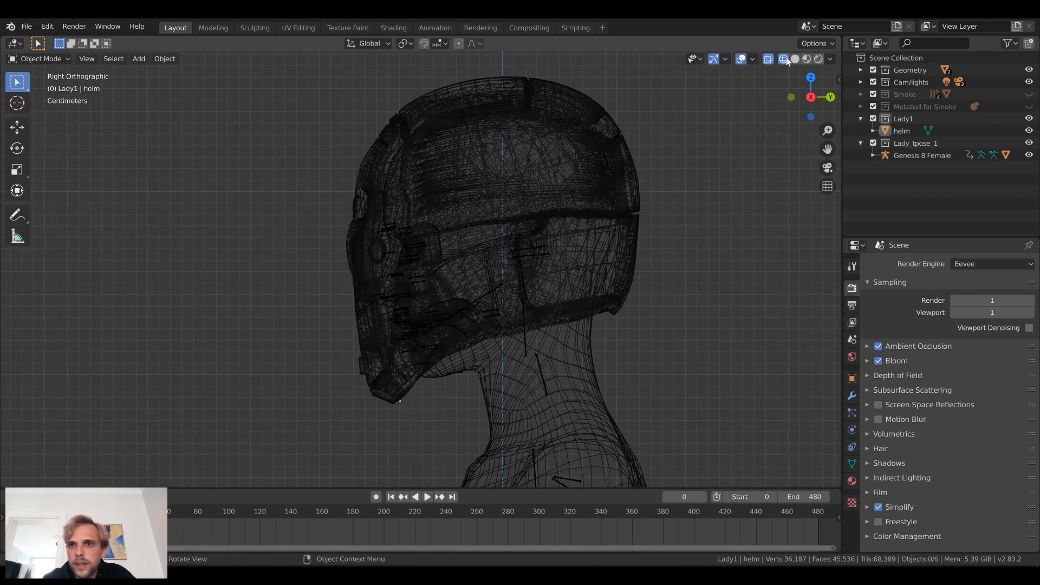
pyautogui.click(817, 59)
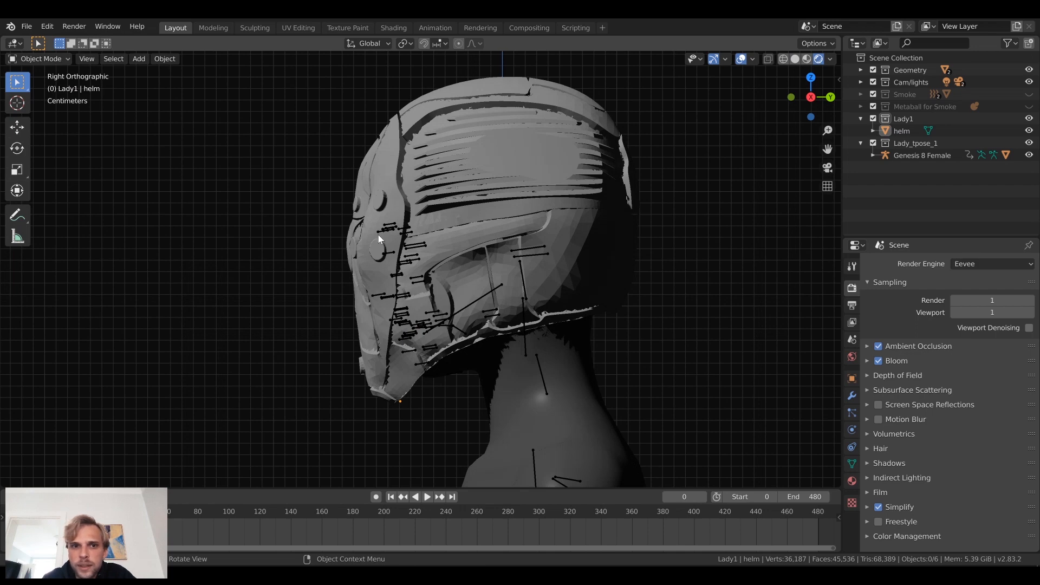
pyautogui.scroll(-10, 379, 235)
pyautogui.moveTo(379, 235); pyautogui.dragTo(416, 247, button='middle')
pyautogui.scroll(-3, 416, 246)
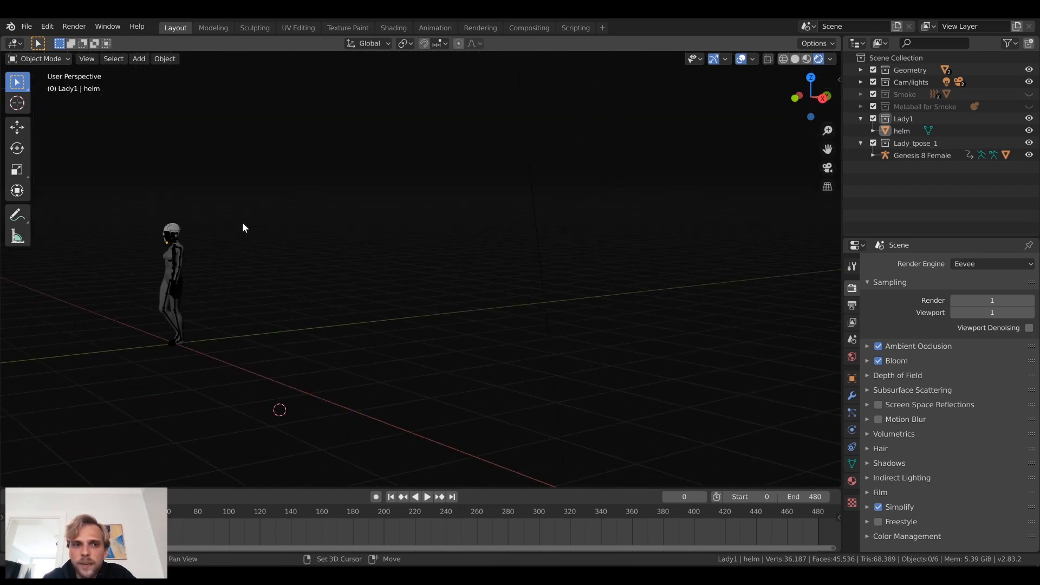
# Step: Switch the viewport to Material Preview shading with the helmeted figure in view
pyautogui.keyDown('shift'); pyautogui.moveTo(242, 222); pyautogui.dragTo(799, 257, button='middle'); pyautogui.keyUp('shift')
pyautogui.click(796, 60)
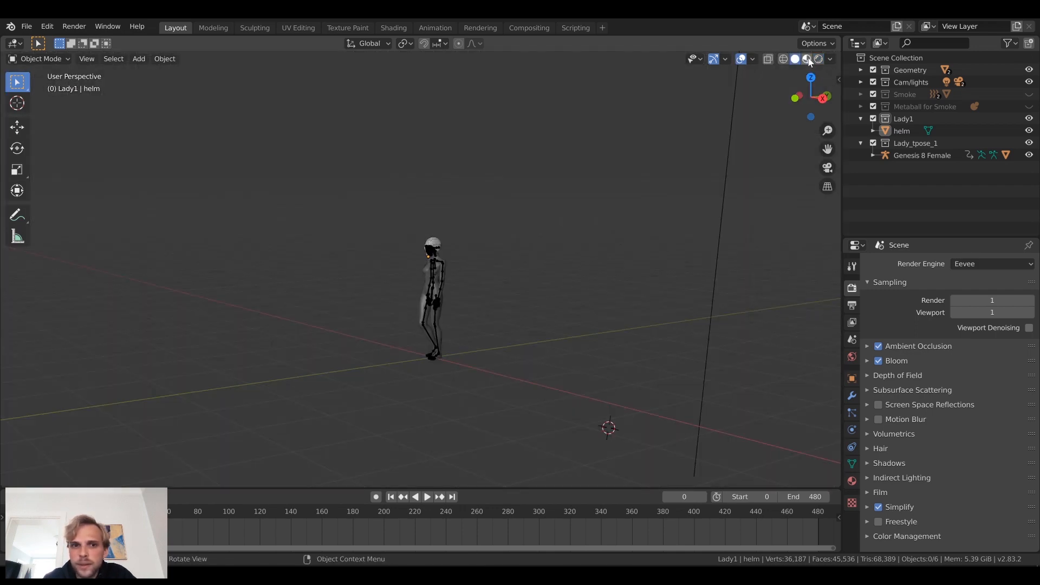
pyautogui.click(807, 59)
pyautogui.scroll(5, 422, 235)
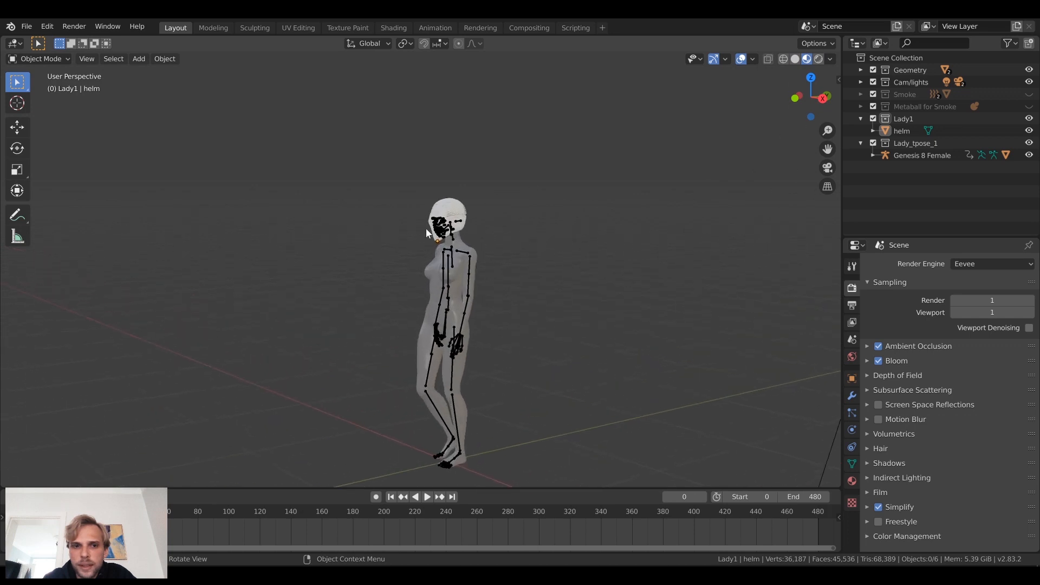
# Step: Select the helmet, frame it in the viewport, and inspect its fit on the head from the side
pyautogui.click(466, 204)
pyautogui.click(87, 59)
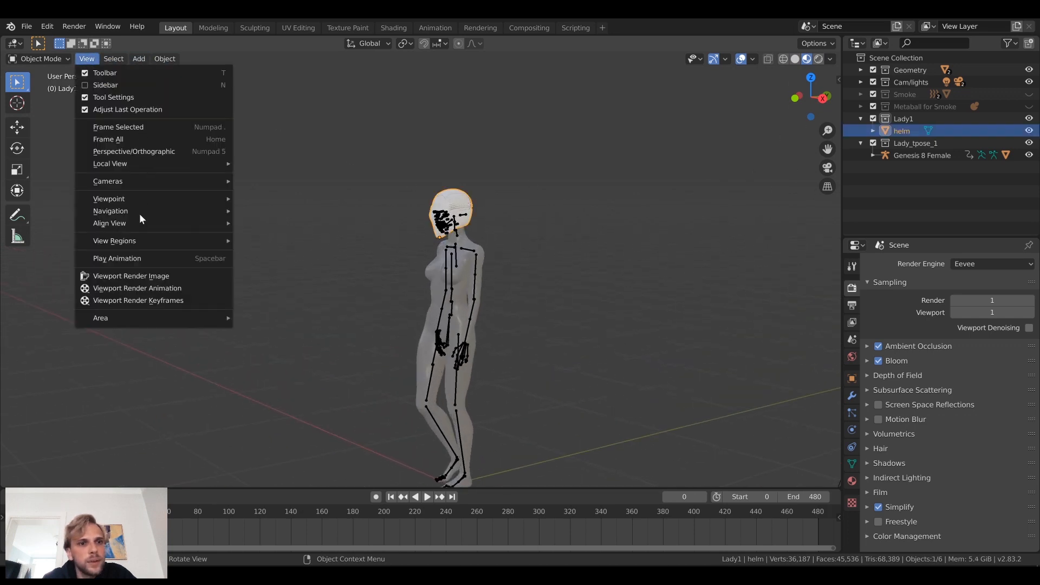
pyautogui.click(90, 60)
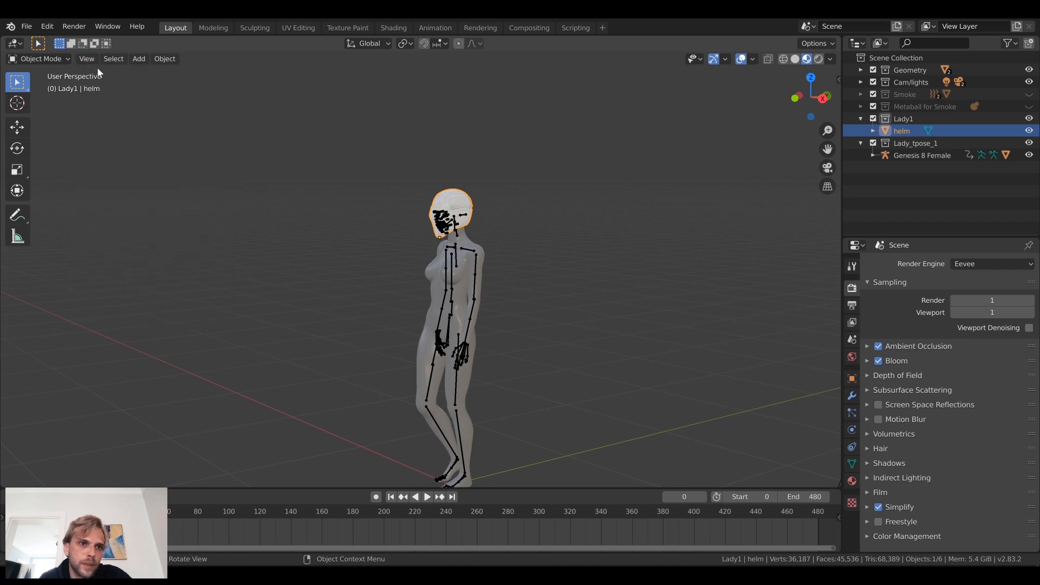
pyautogui.click(87, 59)
pyautogui.click(135, 129)
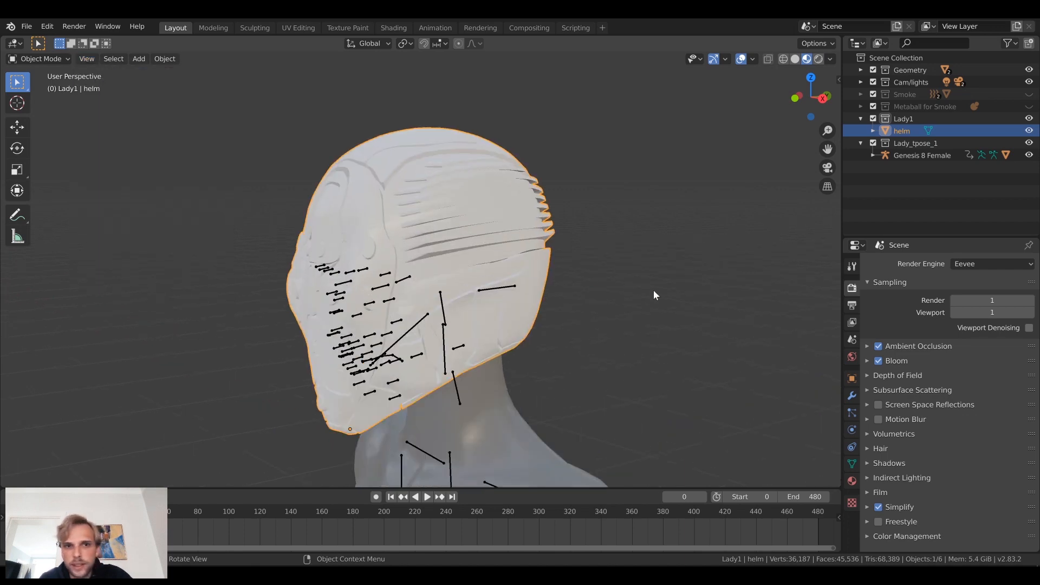
pyautogui.click(593, 316)
pyautogui.moveTo(489, 311); pyautogui.dragTo(517, 342, button='middle')
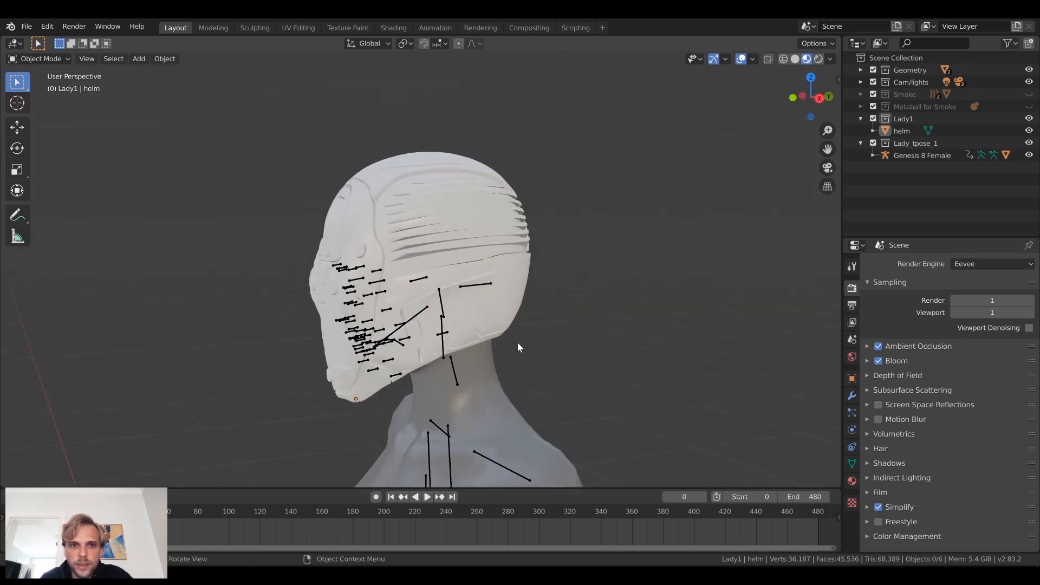
# Step: Play the walk animation to check whether the helmet follows the figure's head, and return to frame 0
pyautogui.scroll(-3, 515, 352)
pyautogui.keyDown('shift'); pyautogui.moveTo(504, 386); pyautogui.dragTo(514, 228, button='middle'); pyautogui.keyUp('shift')
pyautogui.scroll(-4, 512, 218)
pyautogui.scroll(-2, 512, 218)
pyautogui.moveTo(525, 277); pyautogui.dragTo(470, 299, button='middle')
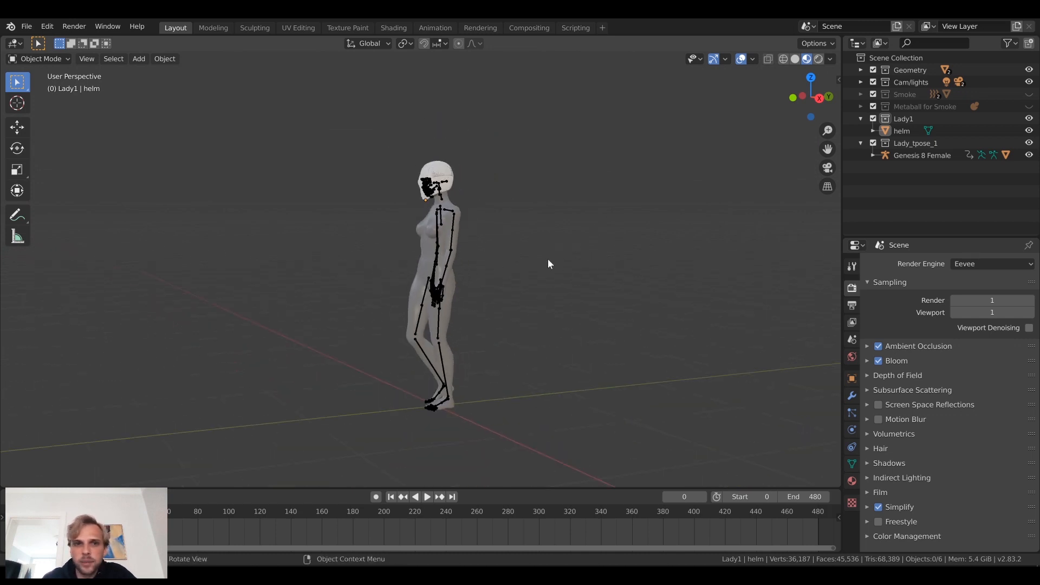
pyautogui.moveTo(548, 260); pyautogui.dragTo(561, 235, button='middle')
pyautogui.press('space')
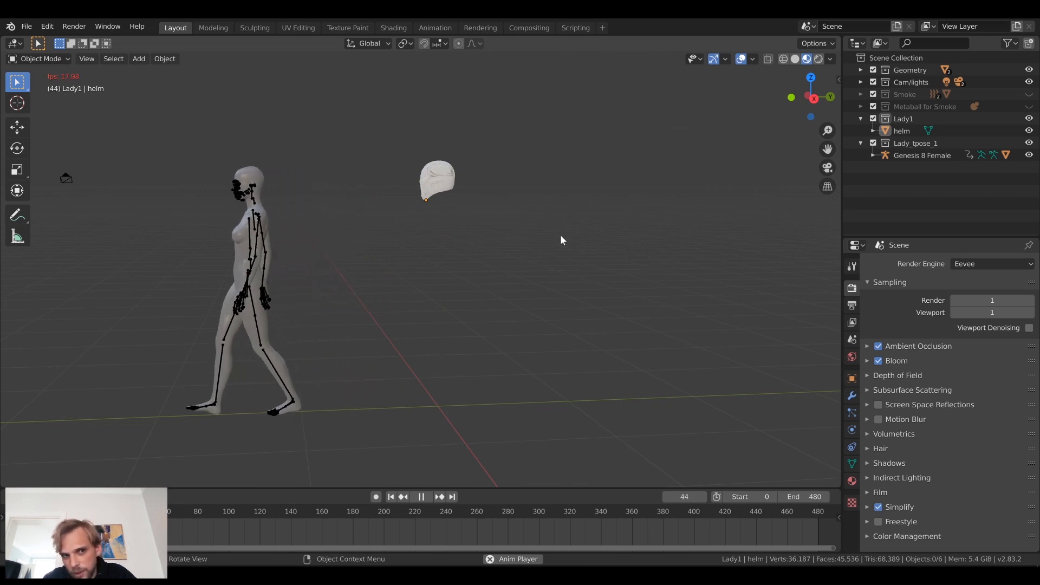
pyautogui.press('space')
pyautogui.moveTo(109, 511); pyautogui.dragTo(70, 511)
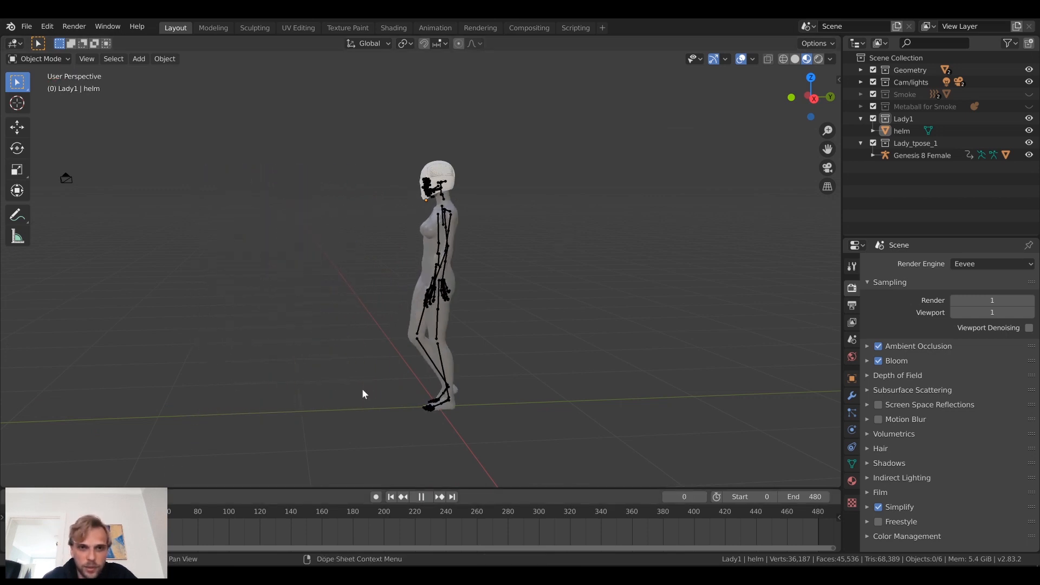
# Step: Select the helmet and add a Child Of object constraint to it
pyautogui.scroll(4, 460, 120)
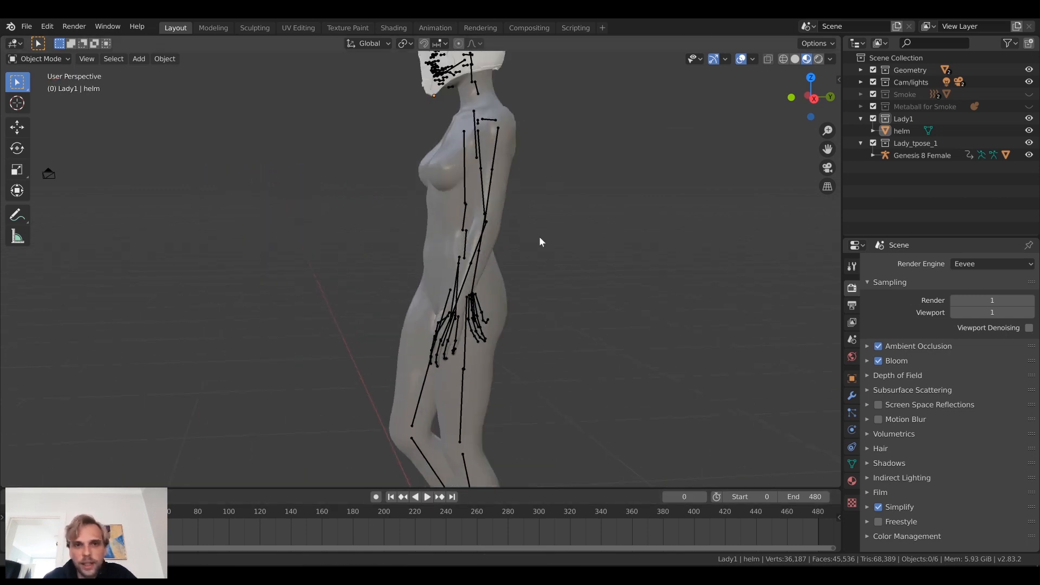
pyautogui.moveTo(540, 242); pyautogui.dragTo(494, 111, button='middle')
pyautogui.keyDown('shift'); pyautogui.moveTo(602, 128); pyautogui.dragTo(572, 260, button='middle'); pyautogui.keyUp('shift')
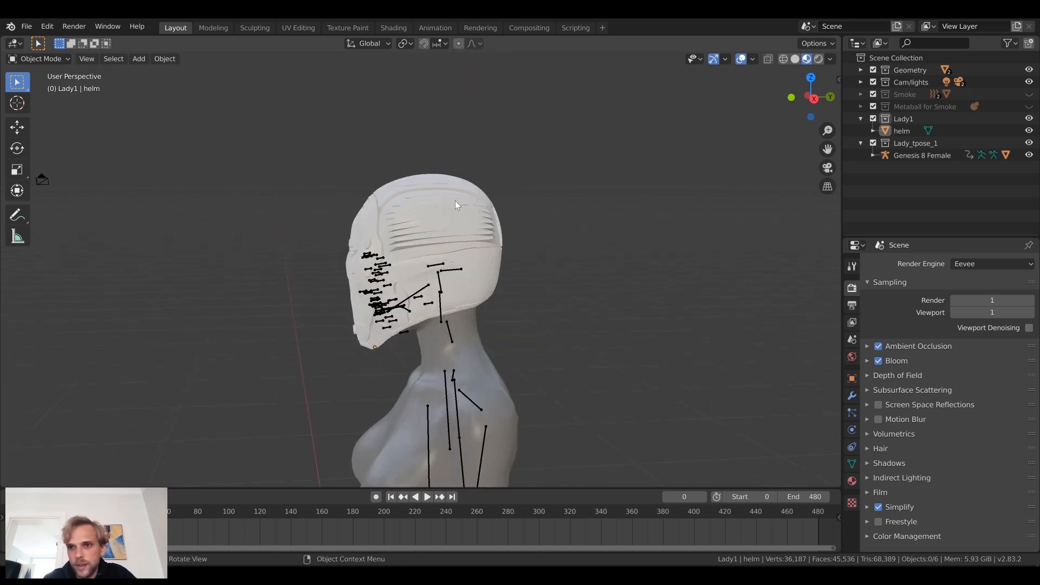
pyautogui.click(455, 201)
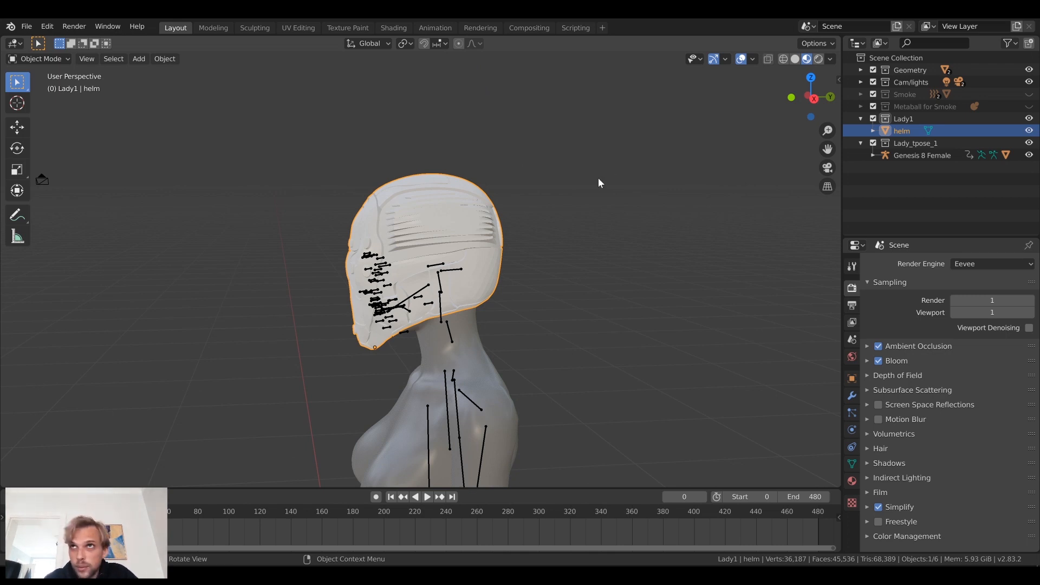
pyautogui.moveTo(493, 253); pyautogui.dragTo(456, 253, button='middle')
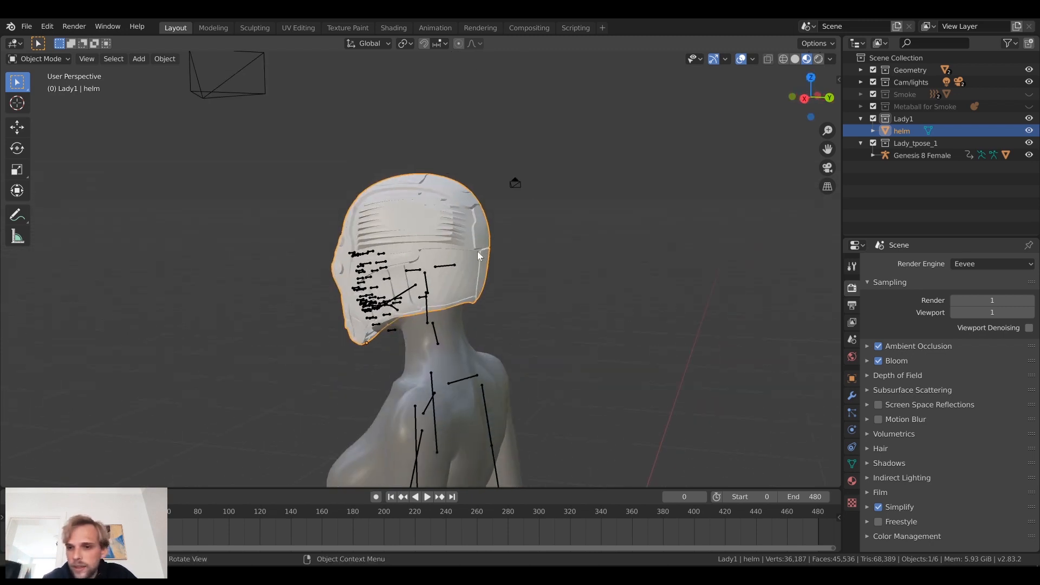
pyautogui.moveTo(440, 288); pyautogui.dragTo(456, 284, button='middle')
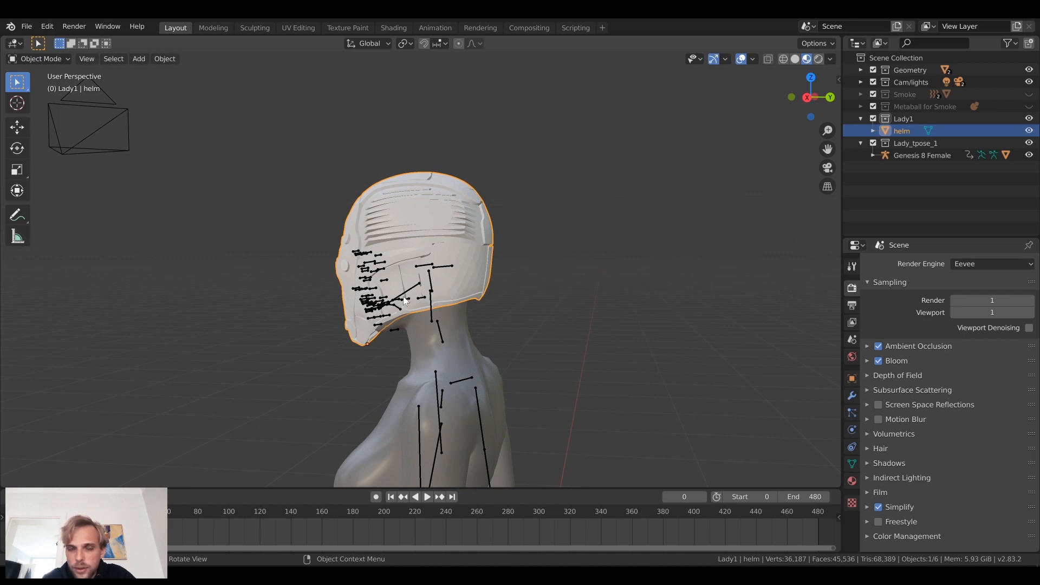
pyautogui.click(590, 311)
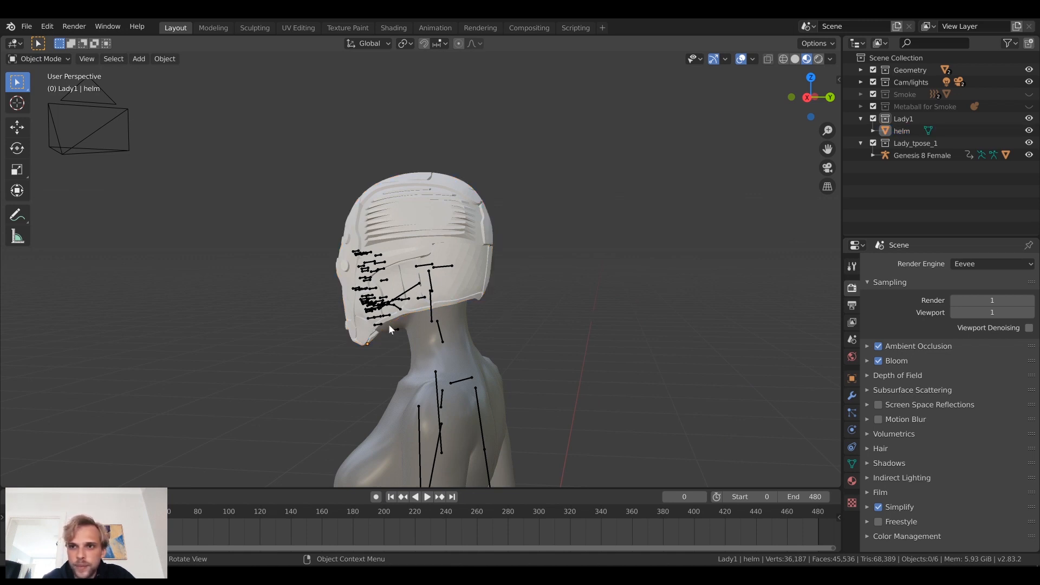
pyautogui.click(429, 198)
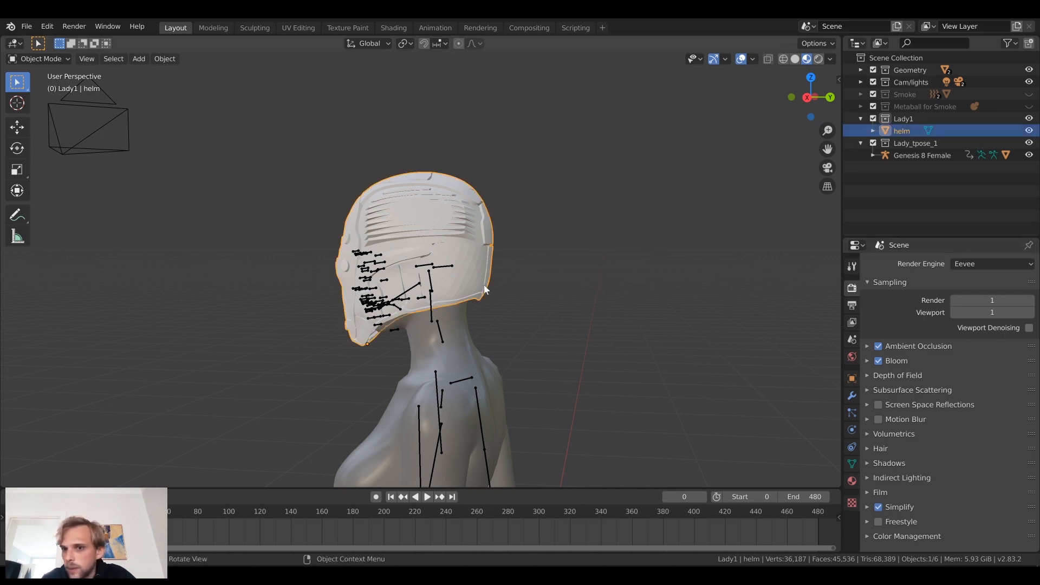
pyautogui.click(852, 448)
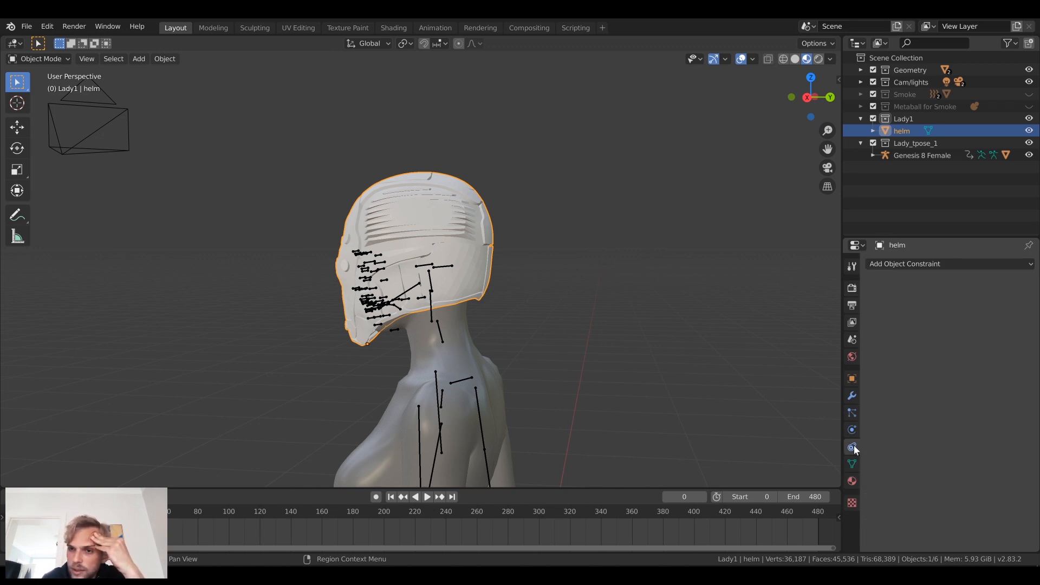
pyautogui.click(909, 265)
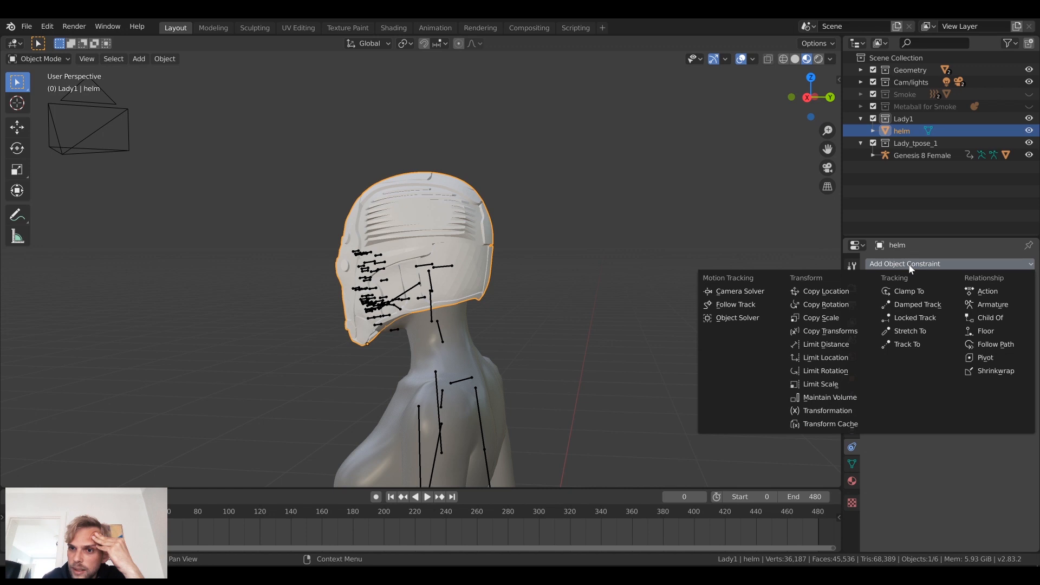
pyautogui.click(909, 264)
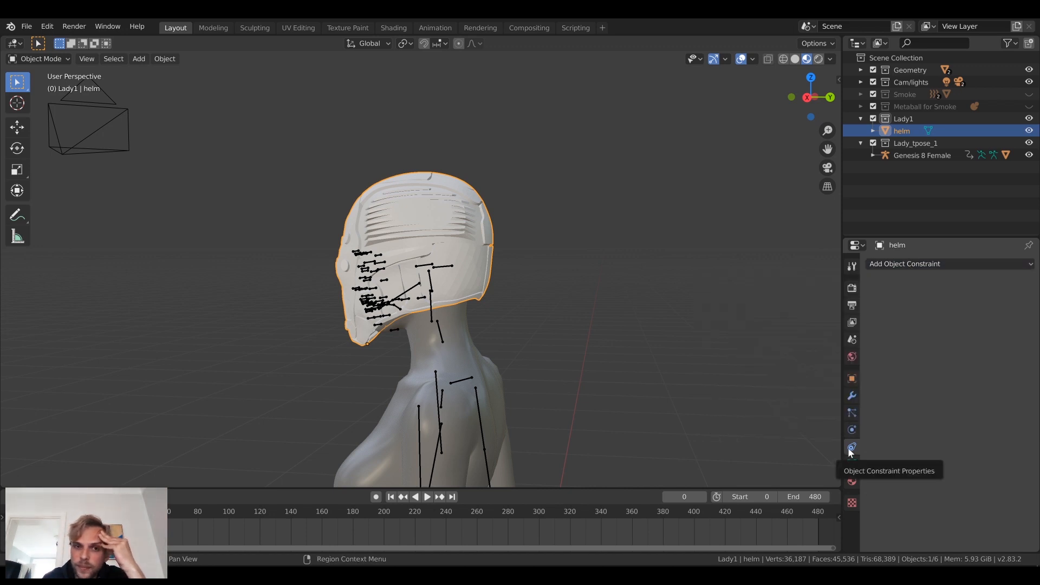
pyautogui.click(948, 264)
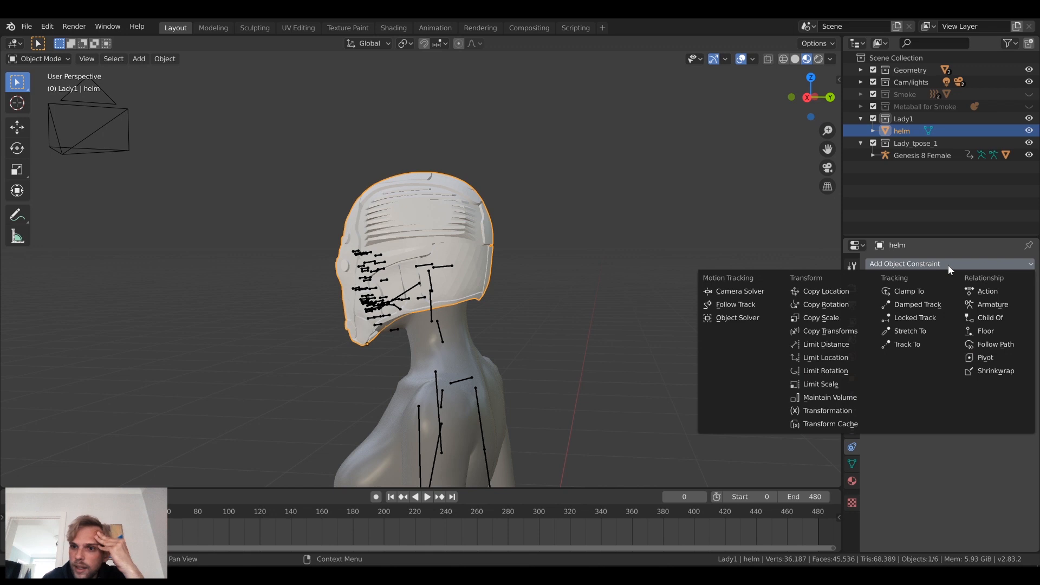
pyautogui.click(994, 320)
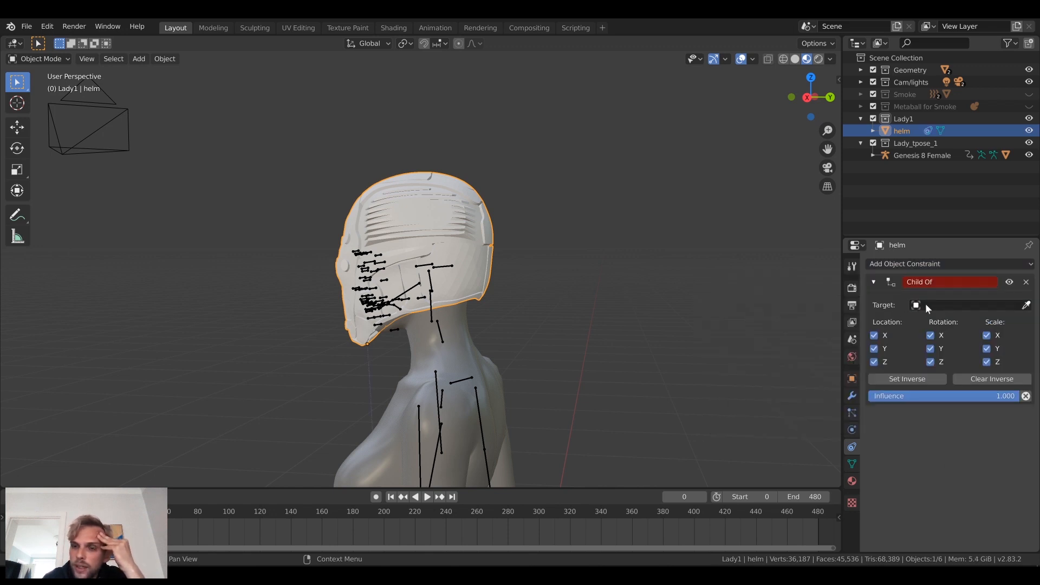
# Step: Set the target of the helmet's Child Of constraint to Genesis 8 Female
pyautogui.click(1026, 306)
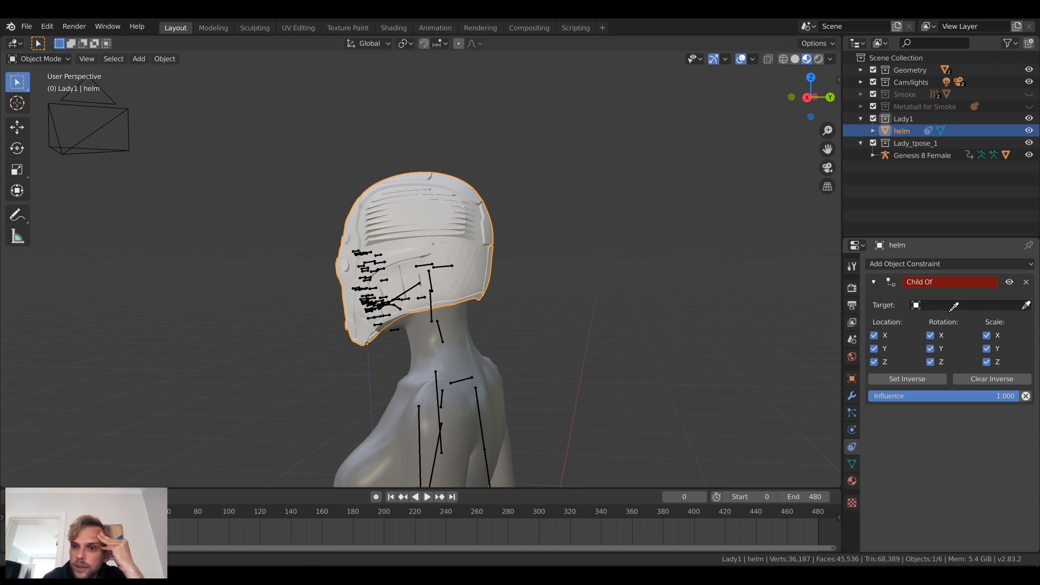
pyautogui.click(941, 480)
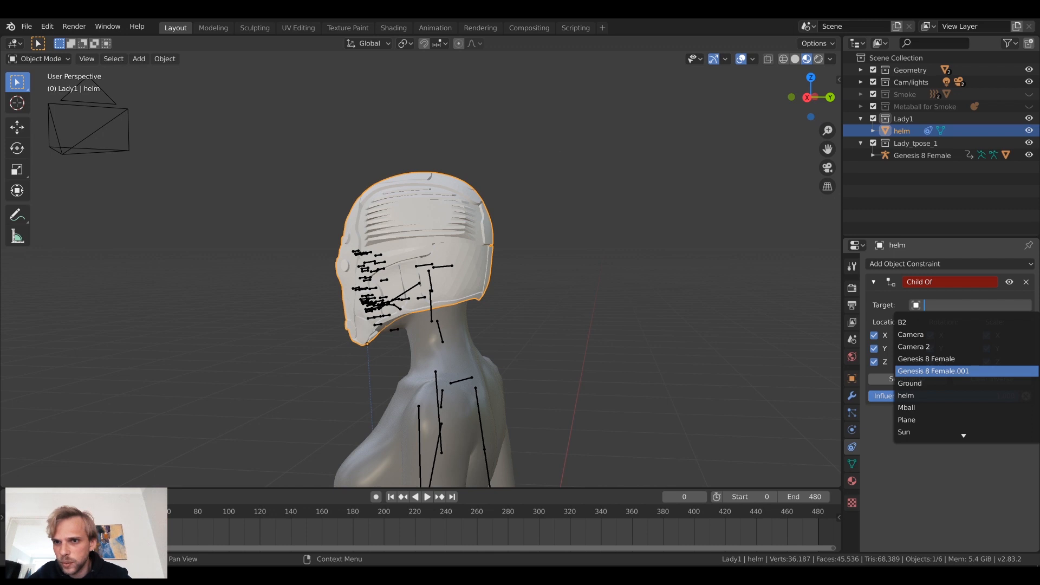
pyautogui.click(945, 359)
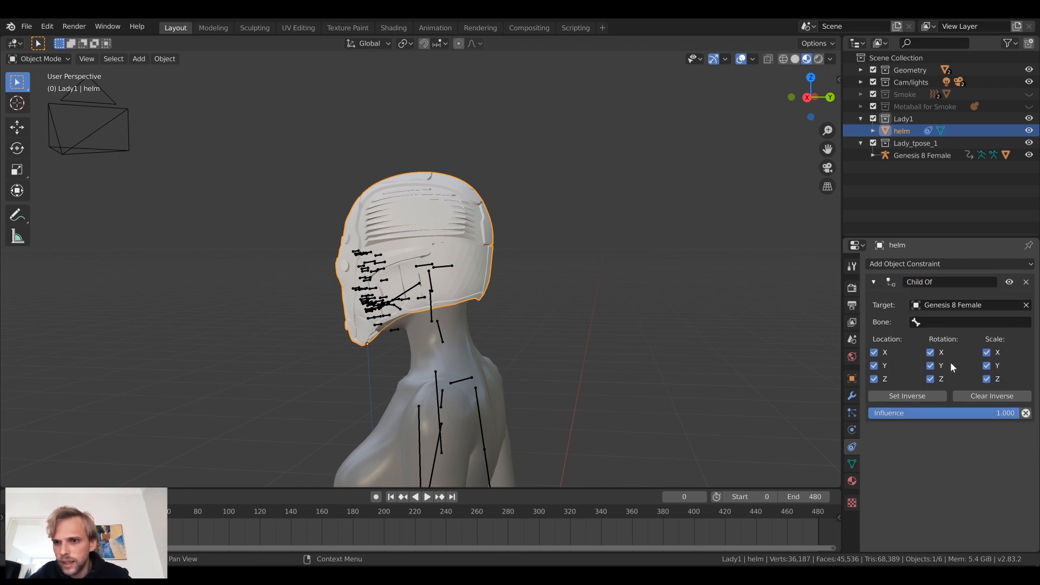
# Step: Set the bone of the helmet's Child Of constraint to head
pyautogui.click(945, 323)
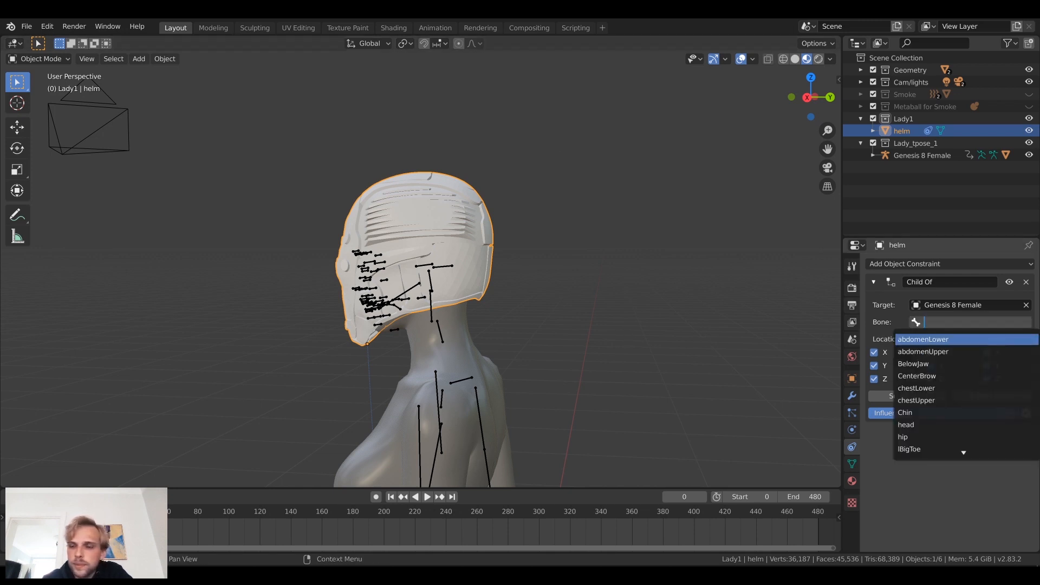
pyautogui.press('Down')
pyautogui.press('Down')
pyautogui.press('Down')
pyautogui.press('Down')
pyautogui.press('Down')
pyautogui.press('Down')
pyautogui.press('Down')
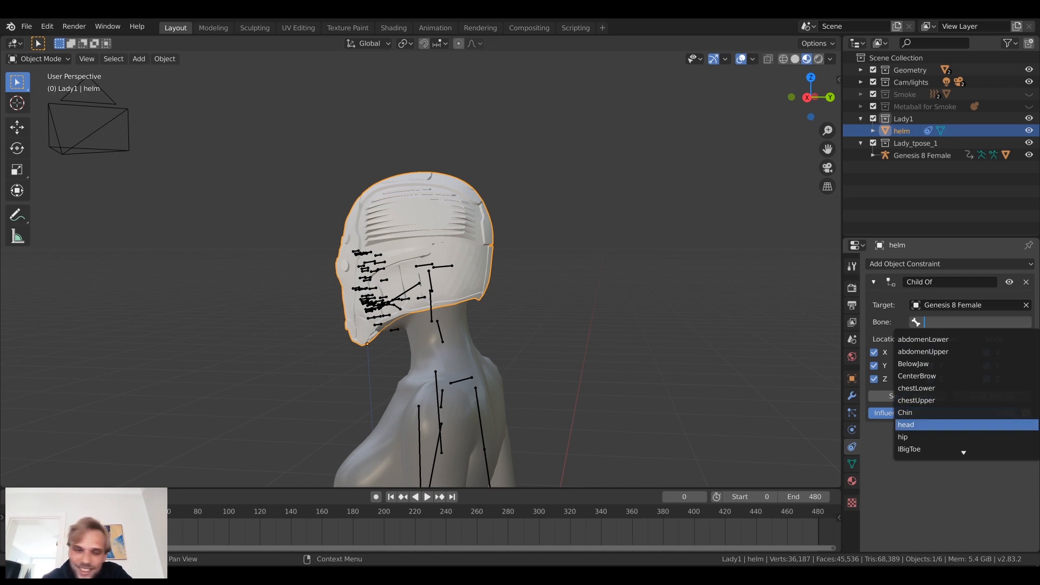
pyautogui.click(938, 423)
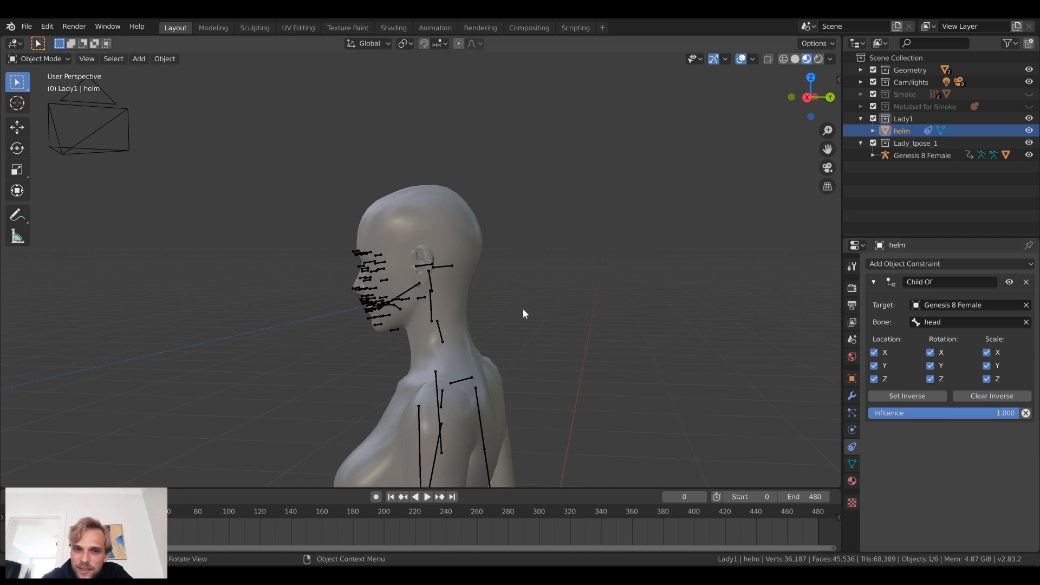
# Step: Locate the constrained helmet and play the animation up to frame 37 to check how it follows the figure
pyautogui.scroll(-6, 522, 306)
pyautogui.scroll(3, 163, 309)
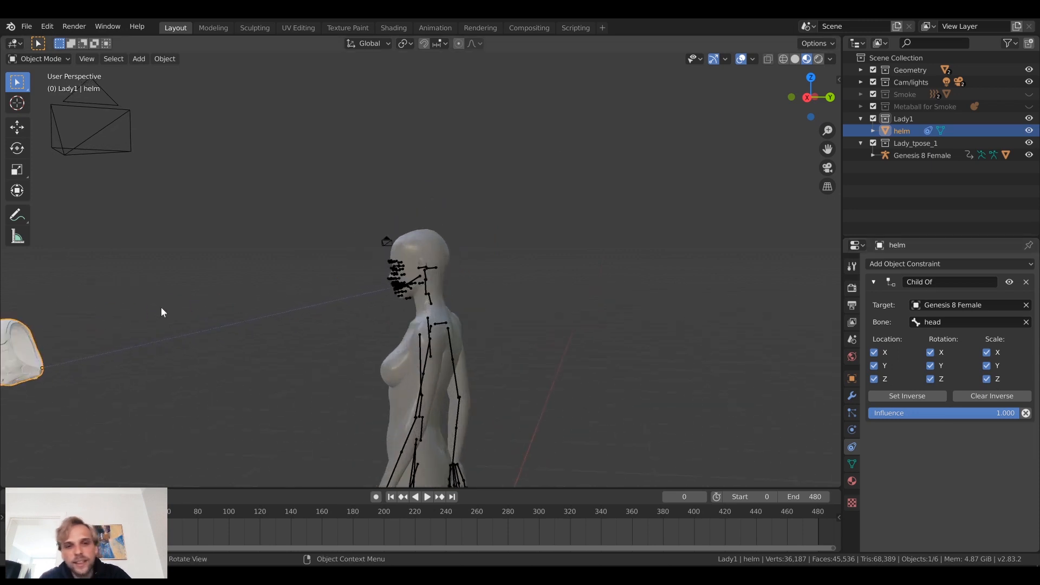
pyautogui.moveTo(297, 380); pyautogui.dragTo(299, 308, button='middle')
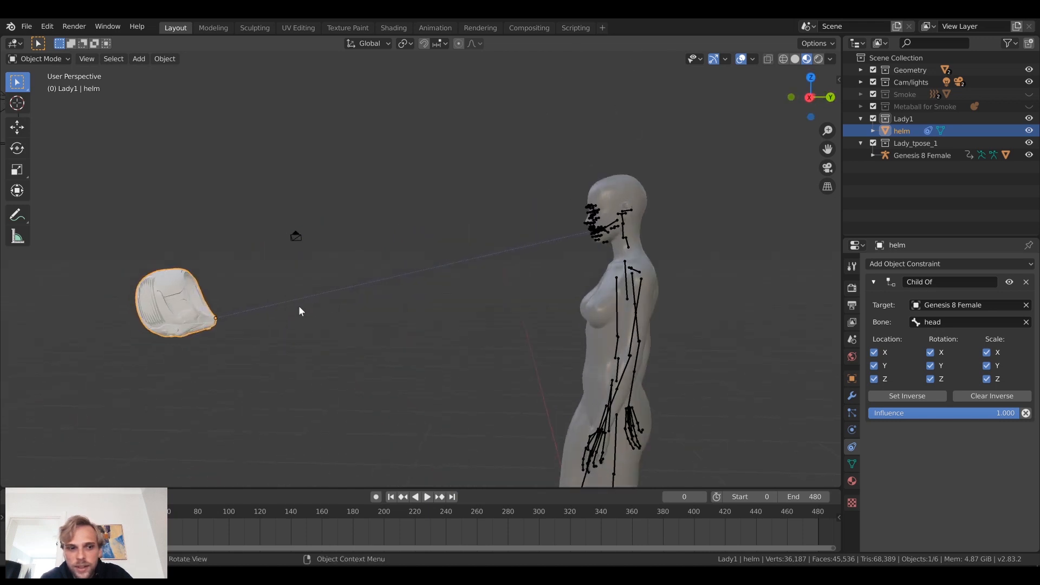
pyautogui.press('space')
pyautogui.scroll(-5, 229, 321)
pyautogui.press('space')
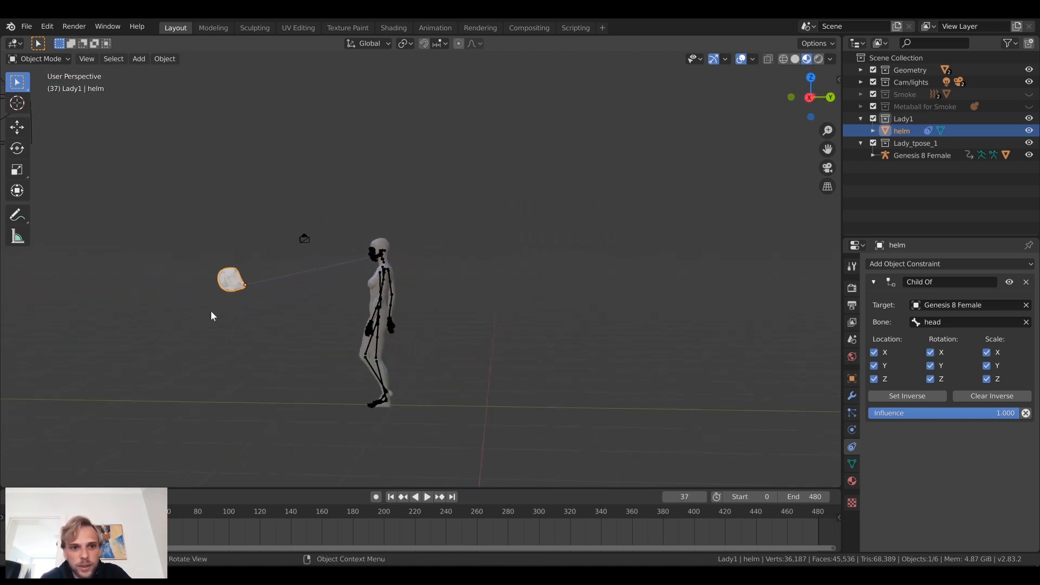
pyautogui.scroll(2, 180, 294)
pyautogui.keyDown('shift'); pyautogui.moveTo(252, 289); pyautogui.dragTo(612, 255, button='middle'); pyautogui.keyUp('shift')
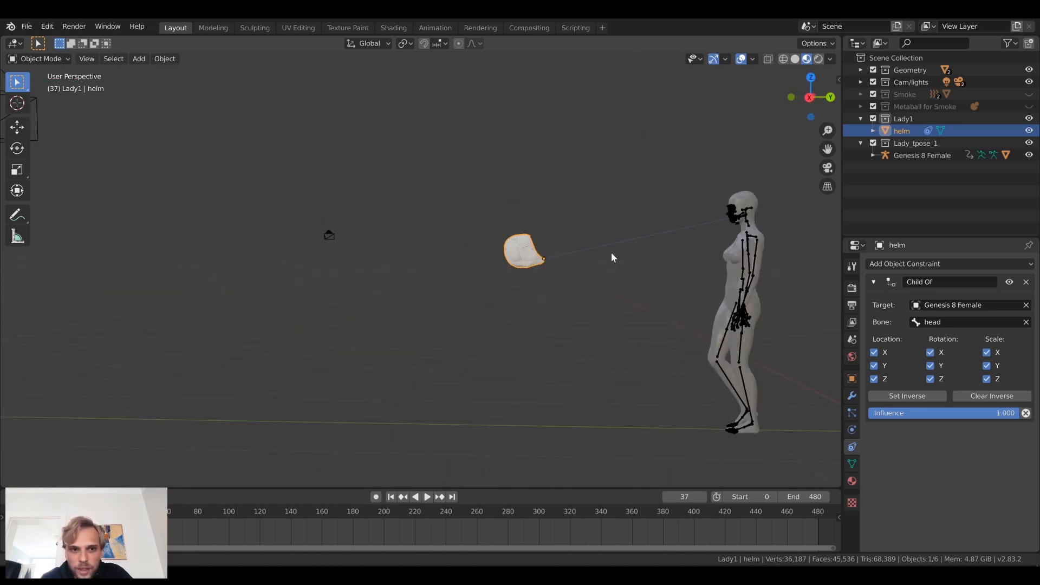
# Step: At frame 0, set the inverse of the helmet's Child Of constraint so the helmet sits on the figure's head
pyautogui.press('space')
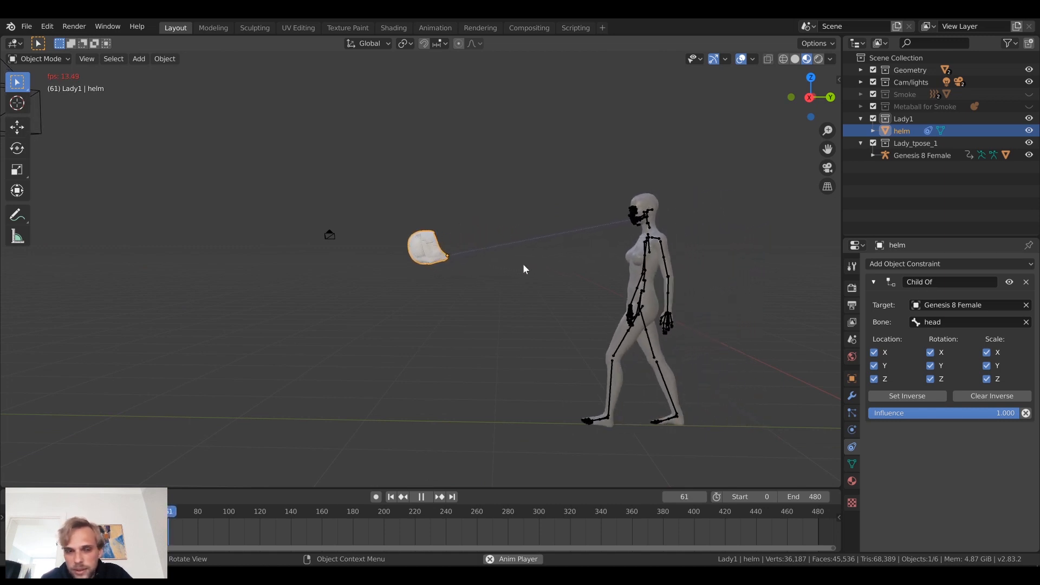
pyautogui.press('space')
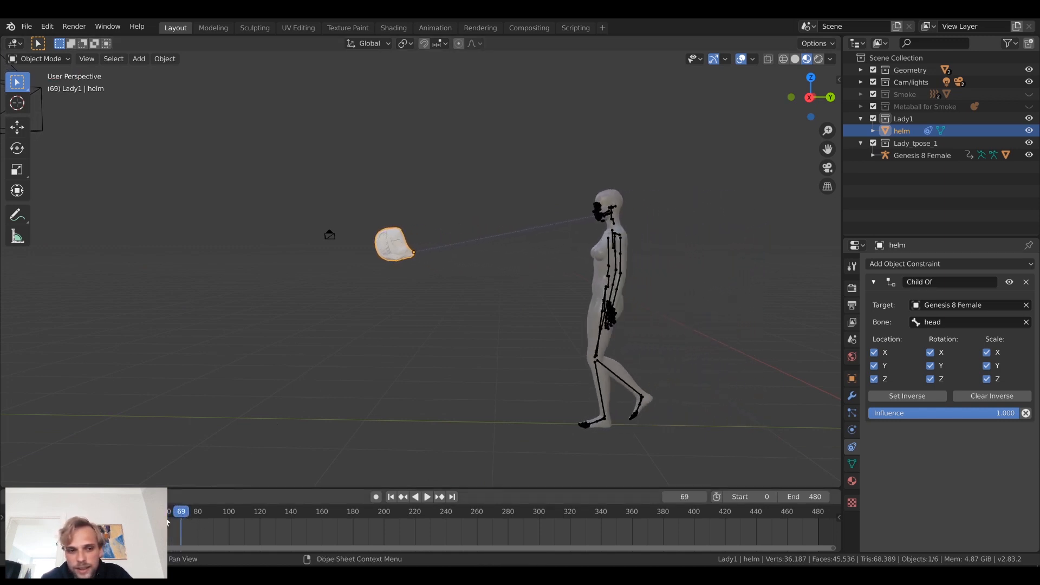
pyautogui.hotkey('shift', 'Left')
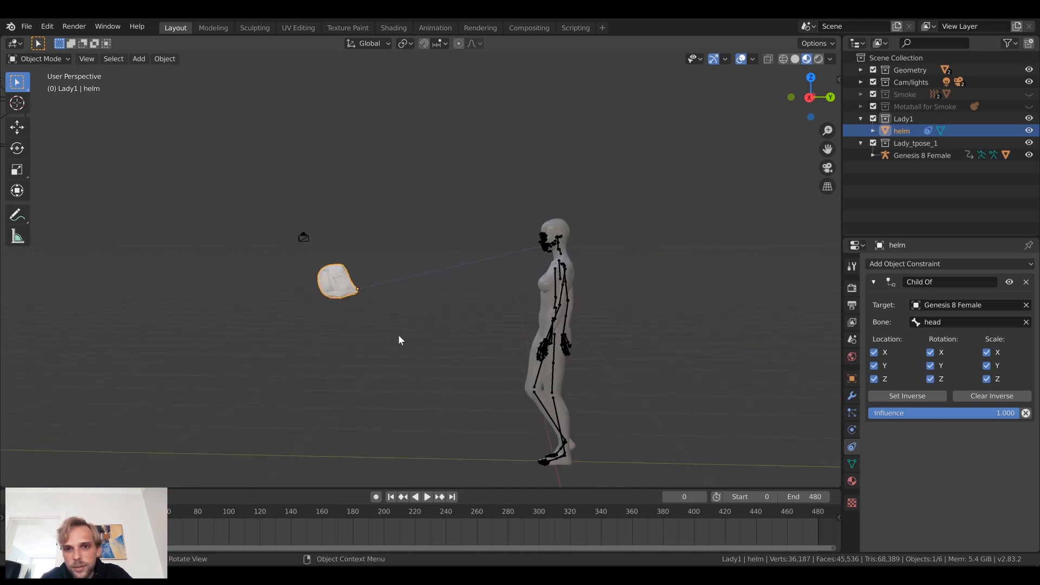
pyautogui.moveTo(399, 333); pyautogui.dragTo(509, 250, button='middle')
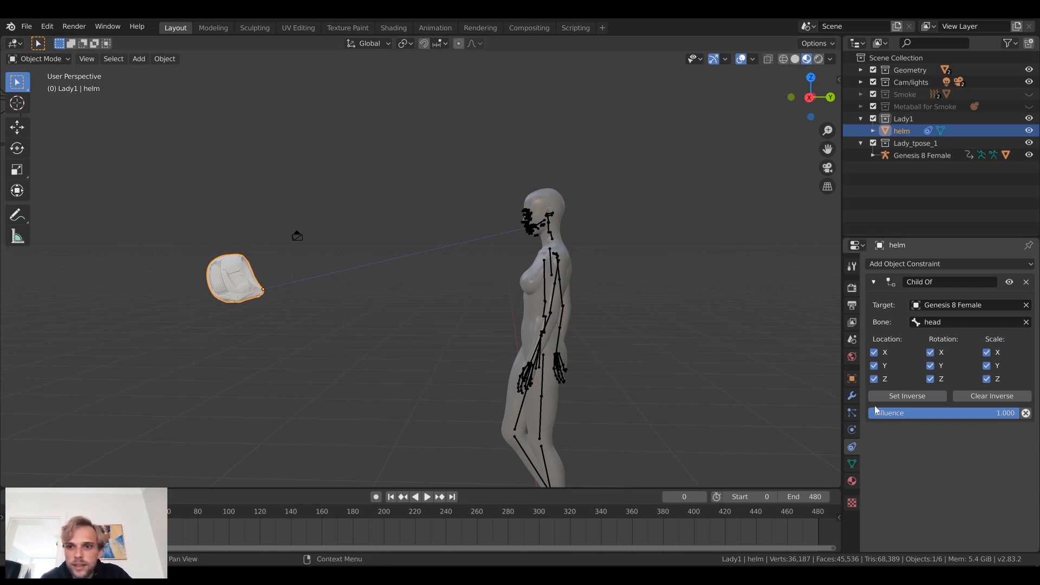
pyautogui.click(914, 396)
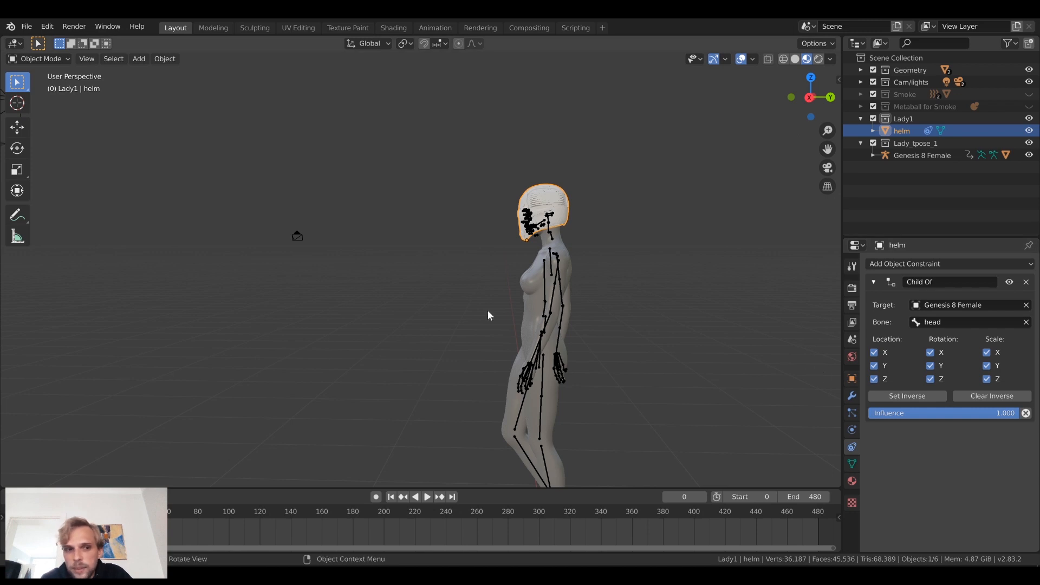
# Step: Play the walk to check that the helmet follows the head, and return to frame 0
pyautogui.press('space')
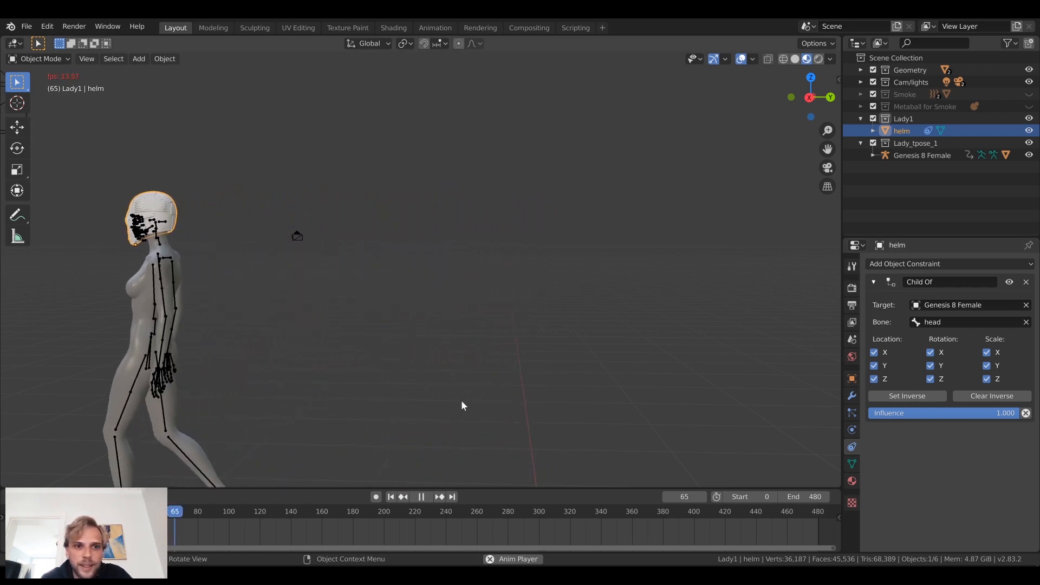
pyautogui.press('space')
pyautogui.keyDown('shift'); pyautogui.moveTo(394, 395); pyautogui.dragTo(687, 336, button='middle'); pyautogui.keyUp('shift')
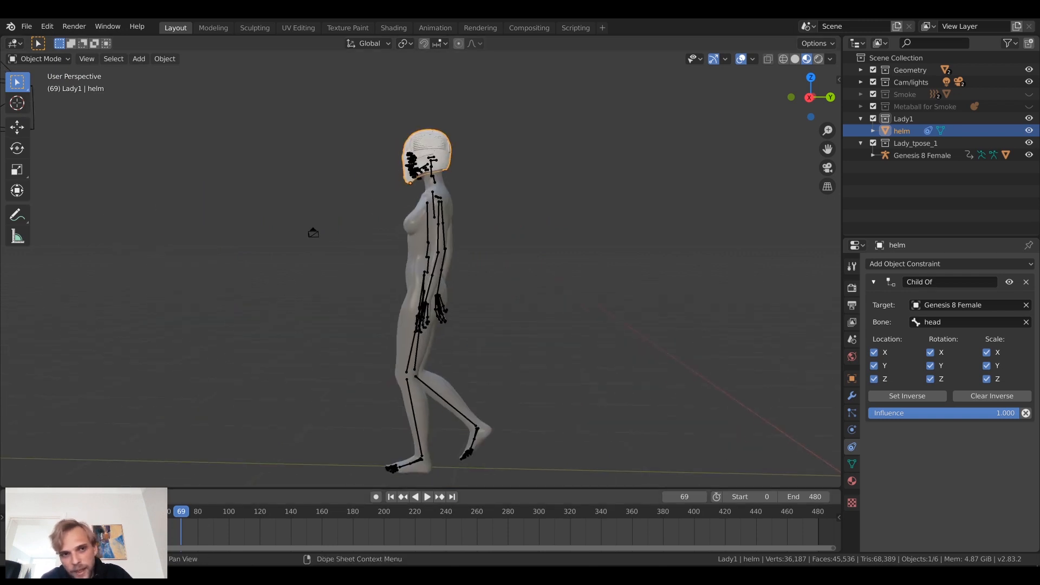
pyautogui.hotkey('shift', 'ctrl', 'space')
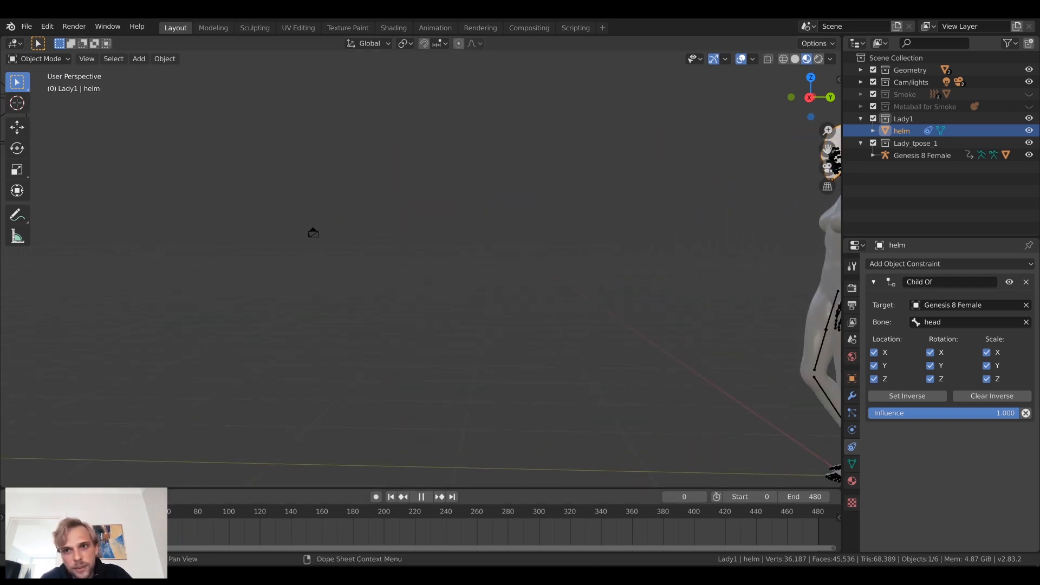
pyautogui.moveTo(129, 511); pyautogui.dragTo(74, 511)
pyautogui.keyDown('shift'); pyautogui.moveTo(504, 318); pyautogui.dragTo(217, 406, button='middle'); pyautogui.keyUp('shift')
pyautogui.moveTo(723, 223); pyautogui.dragTo(765, 177, button='middle')
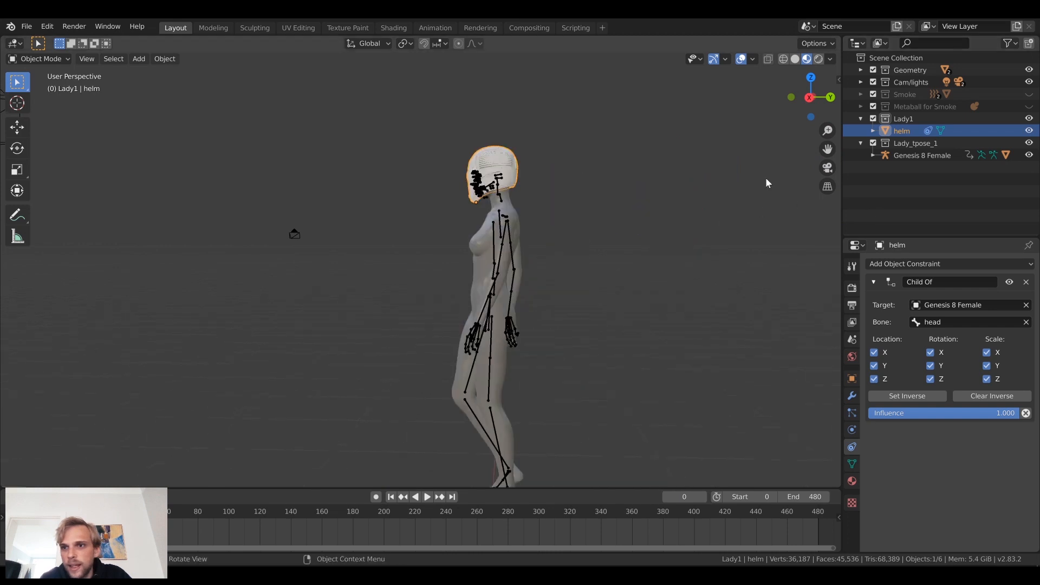
# Step: Move the helm object from the Lady1 collection into the Lady_tpose_1 collection
pyautogui.click(860, 143)
pyautogui.click(860, 118)
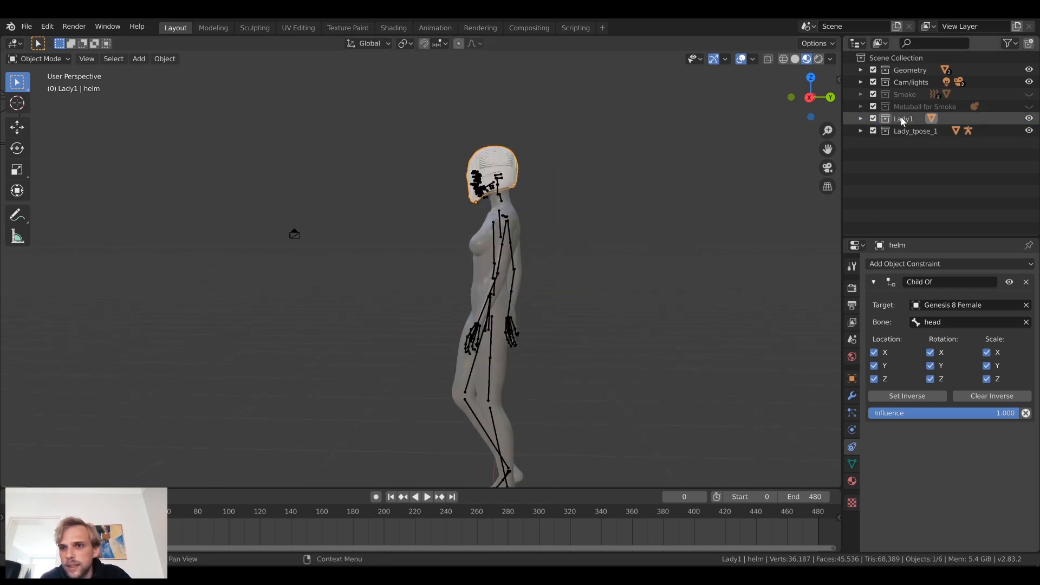
pyautogui.click(903, 120)
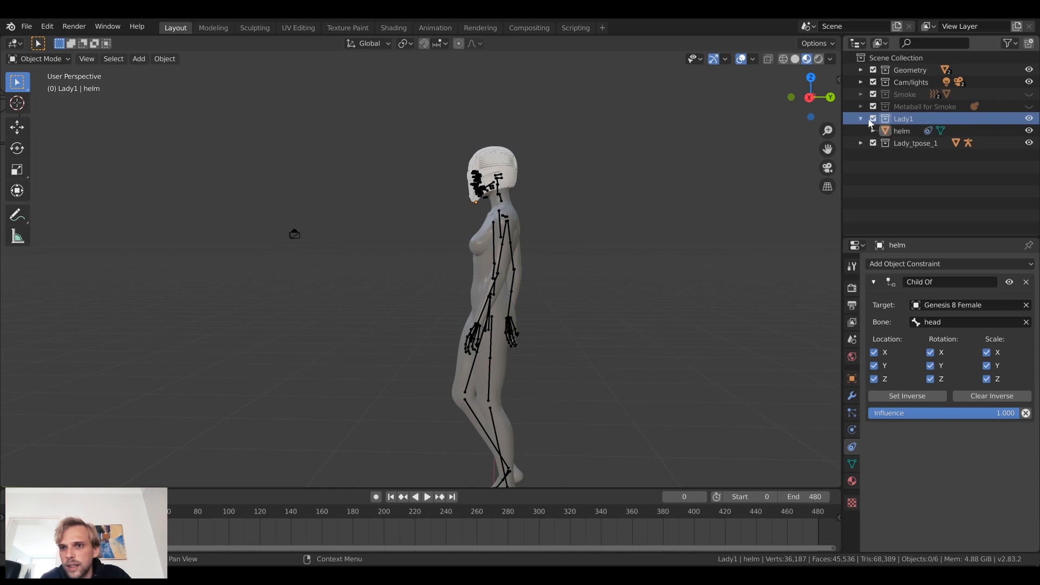
pyautogui.click(861, 118)
pyautogui.click(860, 143)
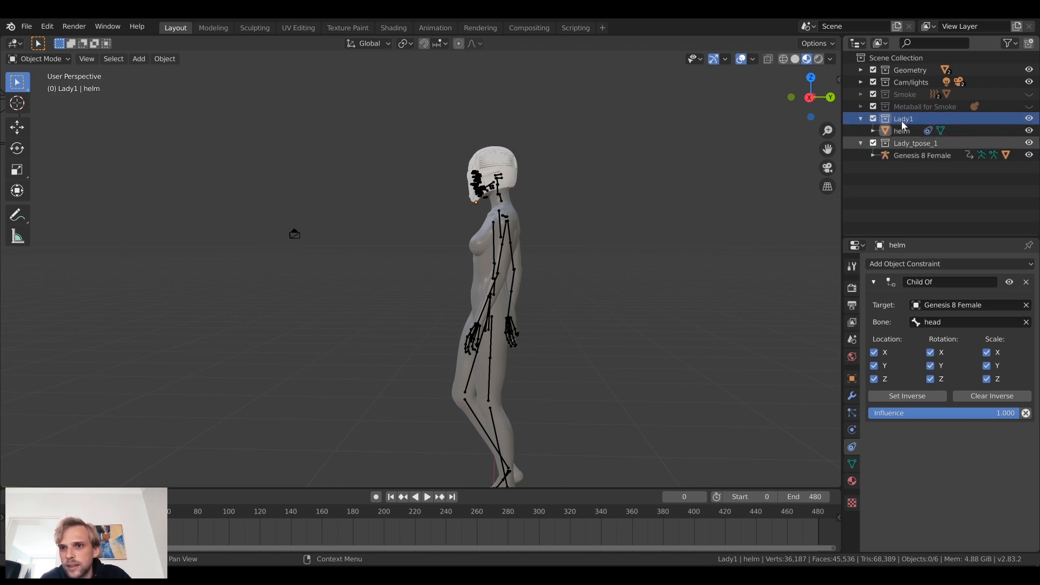
pyautogui.moveTo(902, 131); pyautogui.dragTo(911, 142)
# Step: Delete the empty Lady1 collection
pyautogui.click(920, 117)
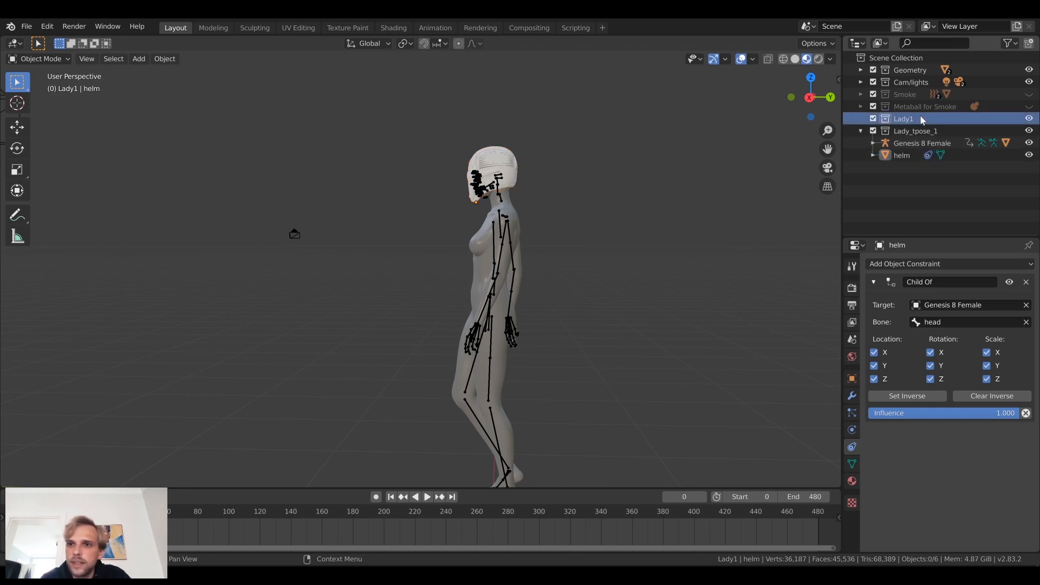
pyautogui.rightClick(920, 116)
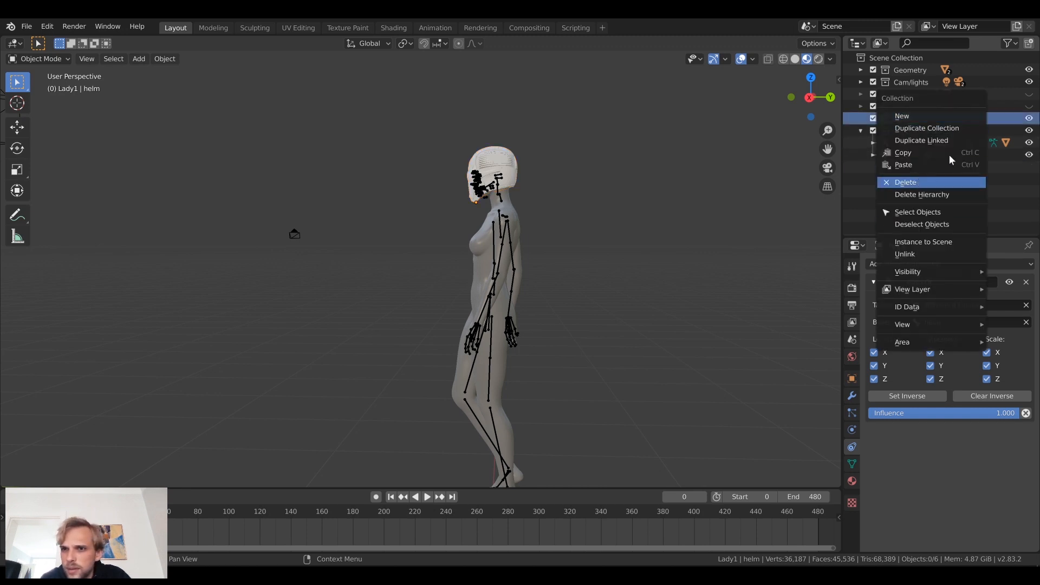
pyautogui.click(916, 182)
# Step: Rename the Lady_tpose_1 collection to Lady1
pyautogui.click(916, 121)
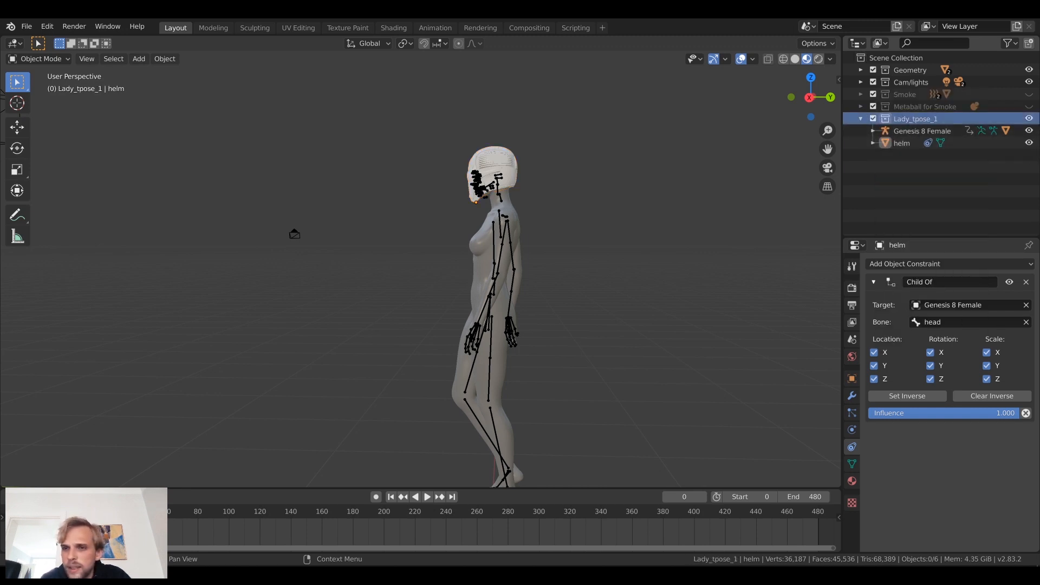
pyautogui.doubleClick(915, 119)
pyautogui.write('Lady1')
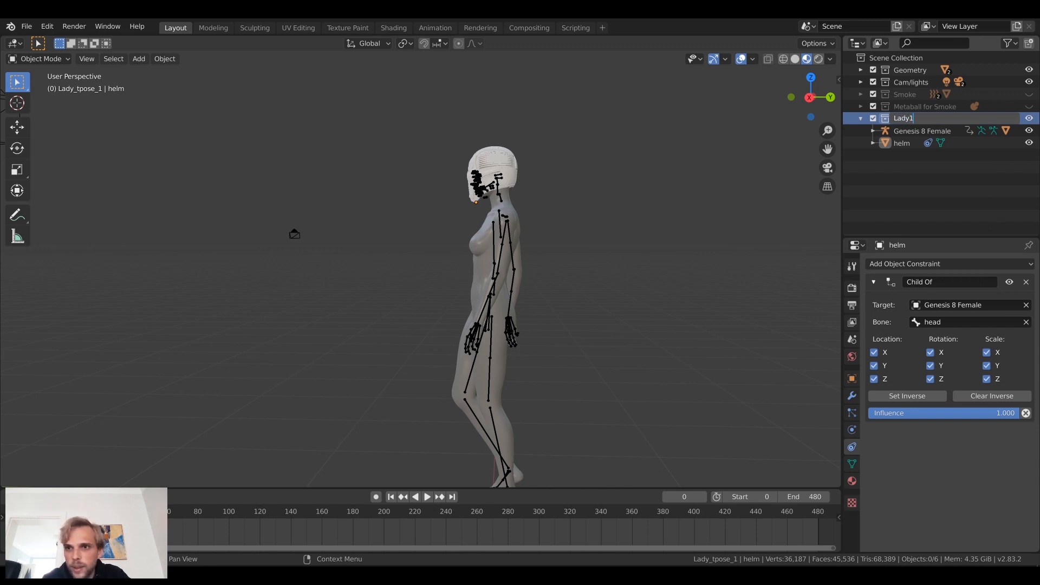
pyautogui.press('Return')
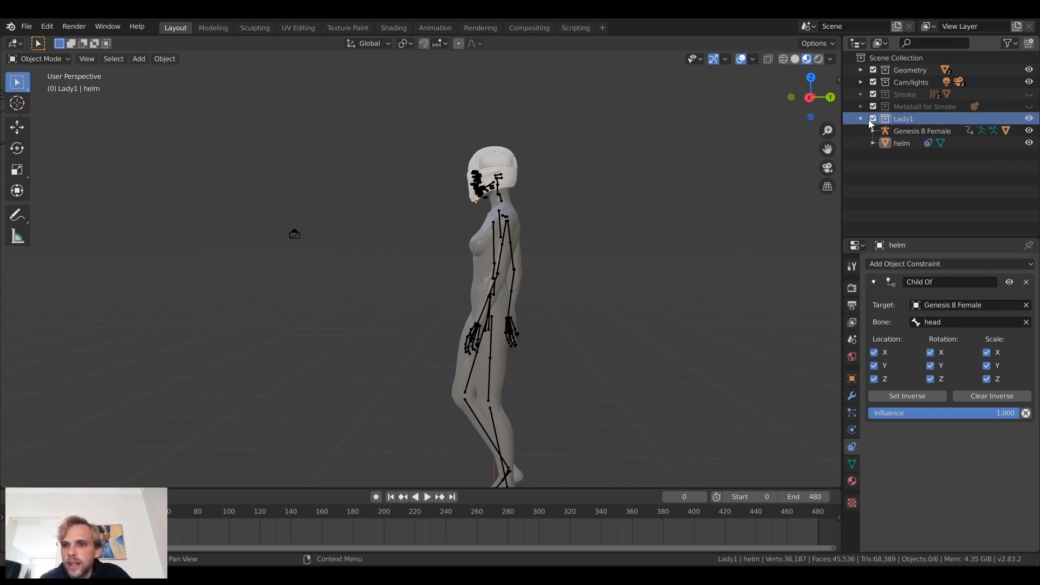
# Step: Rename the helm object to Helm_lady1, then collapse the Lady1 collection and clear the selection
pyautogui.doubleClick(902, 143)
pyautogui.write('He')
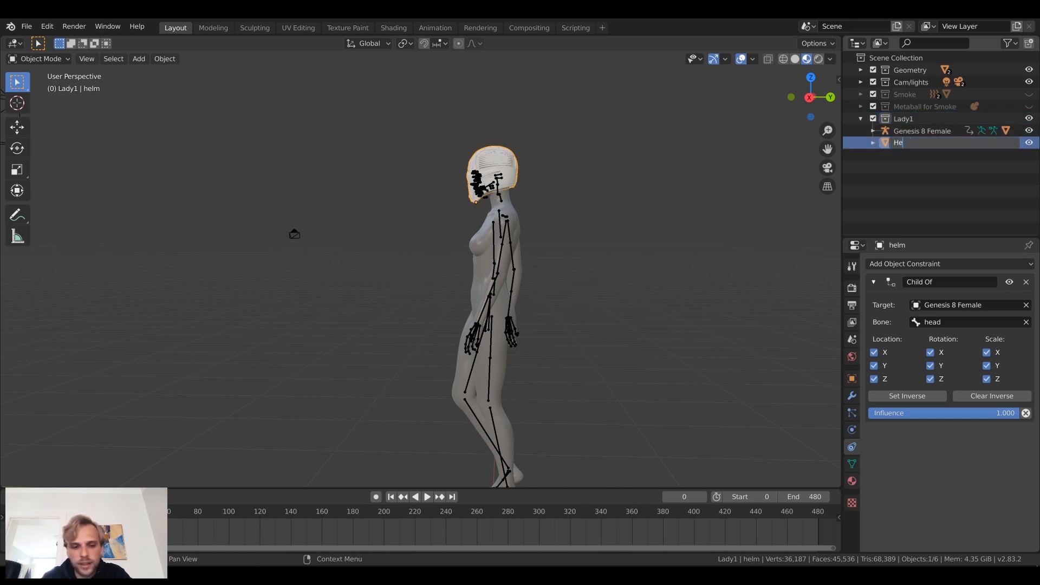
pyautogui.write('lm_lady1')
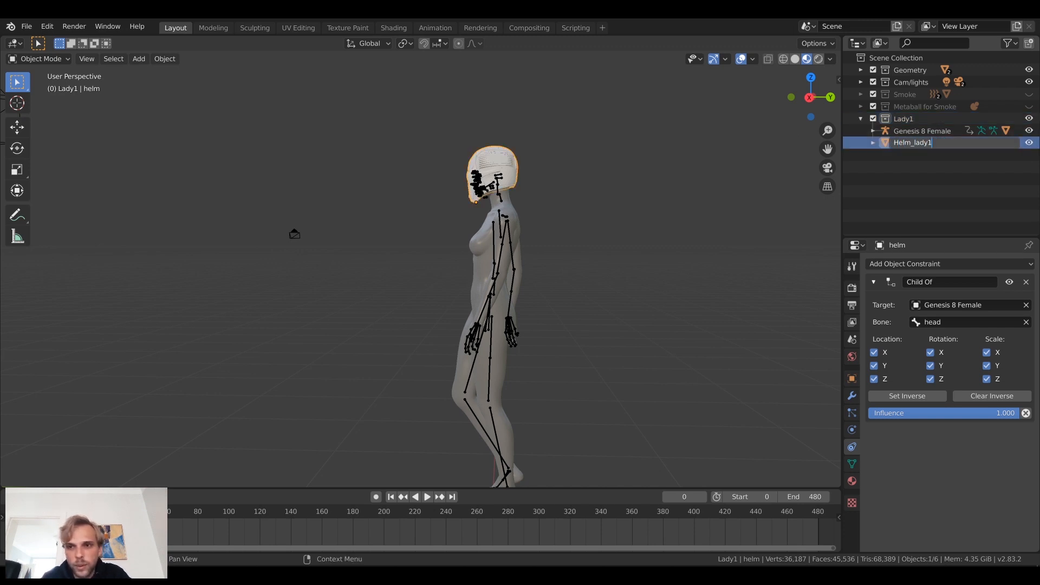
pyautogui.press('Return')
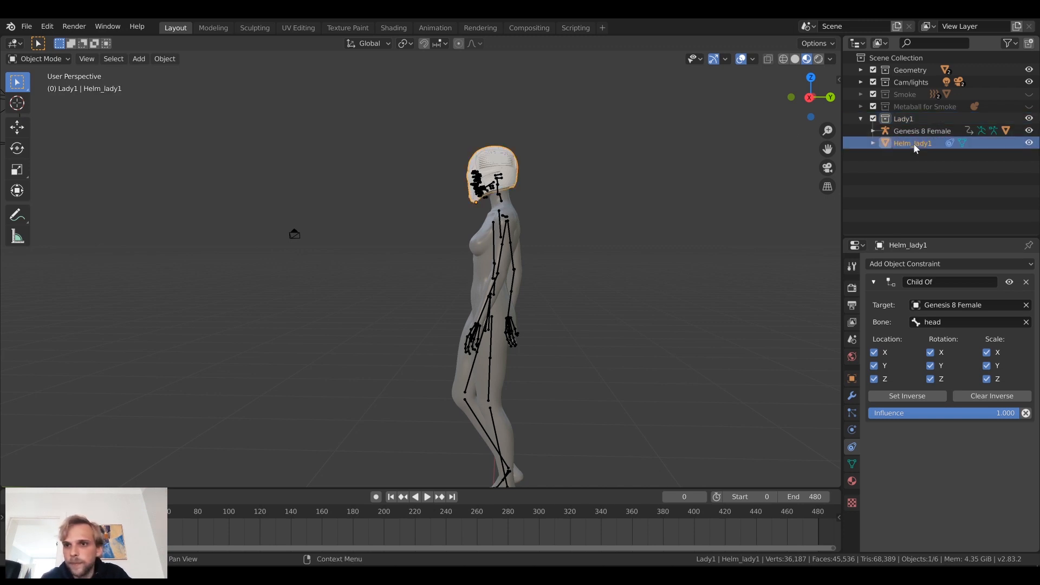
pyautogui.click(863, 119)
pyautogui.click(684, 194)
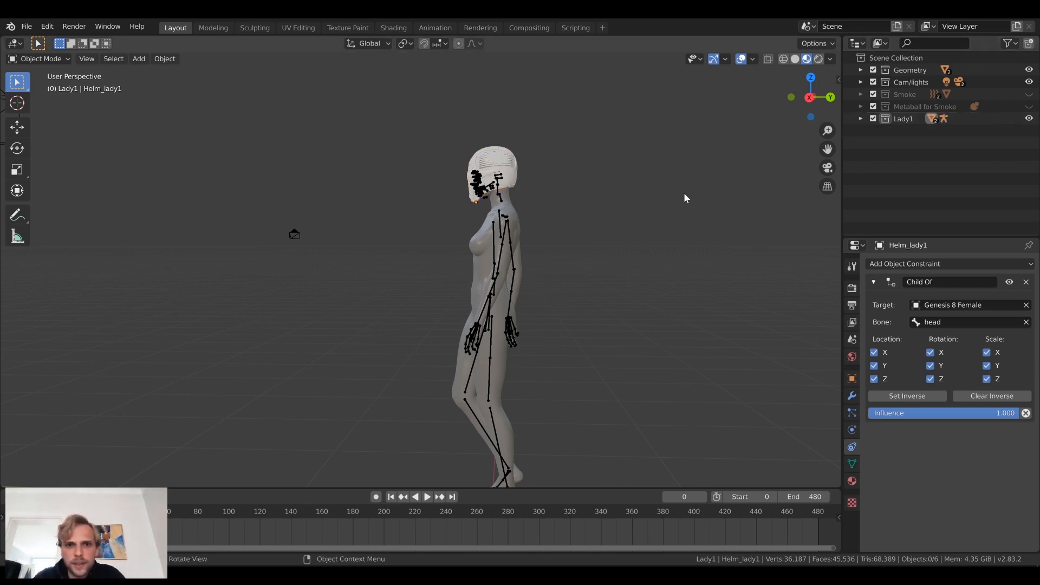
# Step: Replay the start of the walk, return to frame 0, and examine the helmeted figure's body and bones up close
pyautogui.moveTo(555, 164)
pyautogui.mouseDown(button='middle')
pyautogui.moveTo(561, 180)
pyautogui.moveTo(533, 188)
pyautogui.moveTo(549, 149)
pyautogui.mouseUp(button='middle')
pyautogui.press('space')
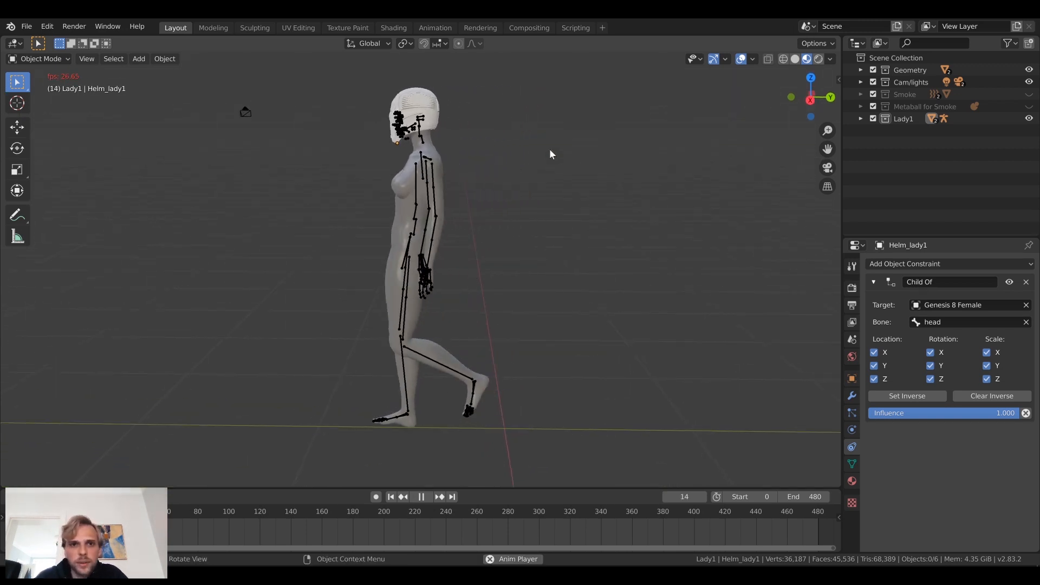
pyautogui.click(74, 512)
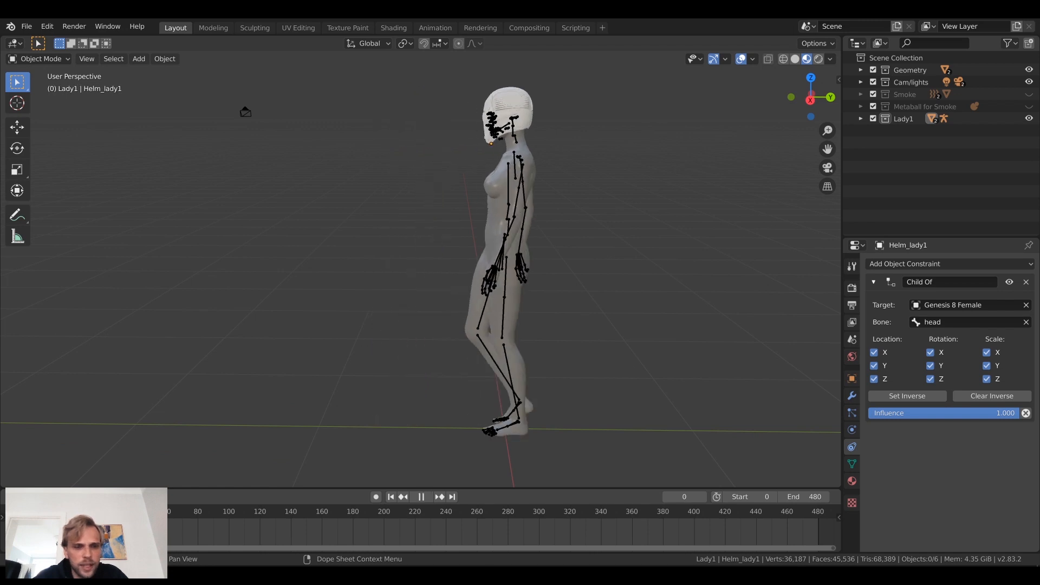
pyautogui.moveTo(433, 307); pyautogui.dragTo(569, 313, button='middle')
pyautogui.scroll(5, 360, 248)
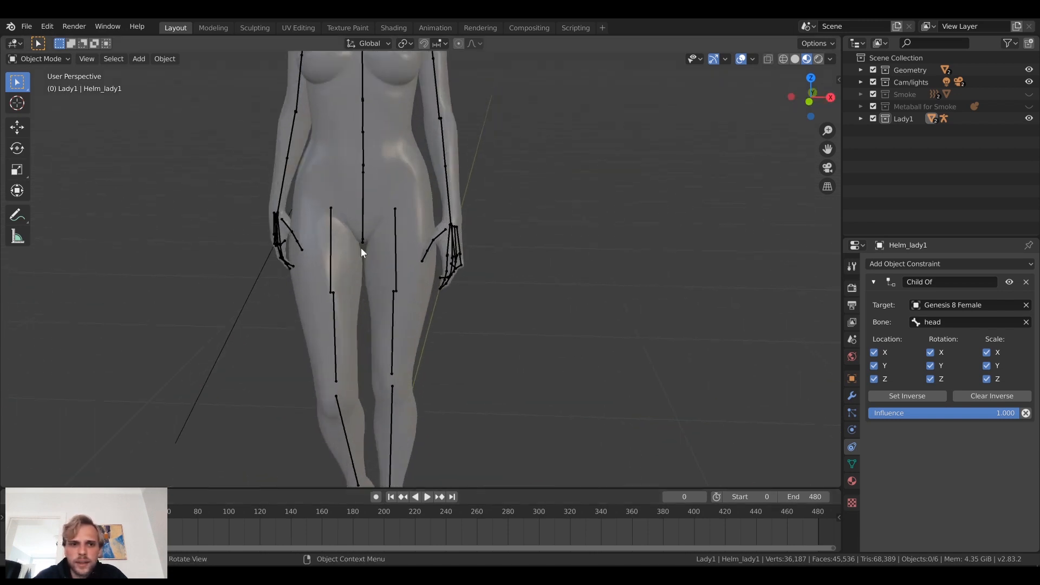
pyautogui.scroll(2, 465, 238)
pyautogui.scroll(-5, 467, 233)
pyautogui.moveTo(483, 227); pyautogui.dragTo(520, 259, button='middle')
pyautogui.scroll(4, 472, 162)
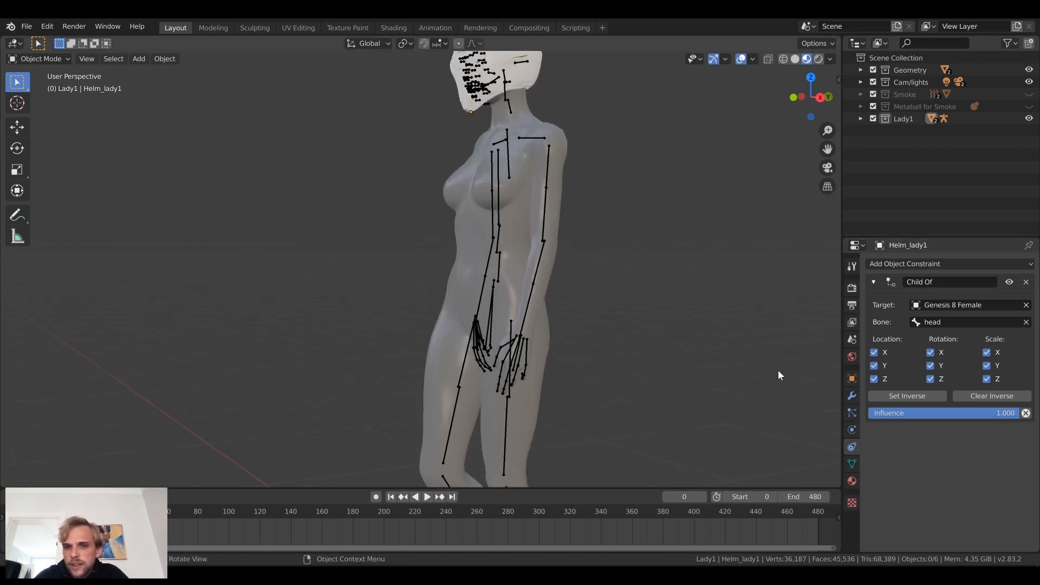
# Step: Expand Genesis 8 Female in the Lady1 collection and examine its armature settings, bone properties and pose data
pyautogui.click(861, 119)
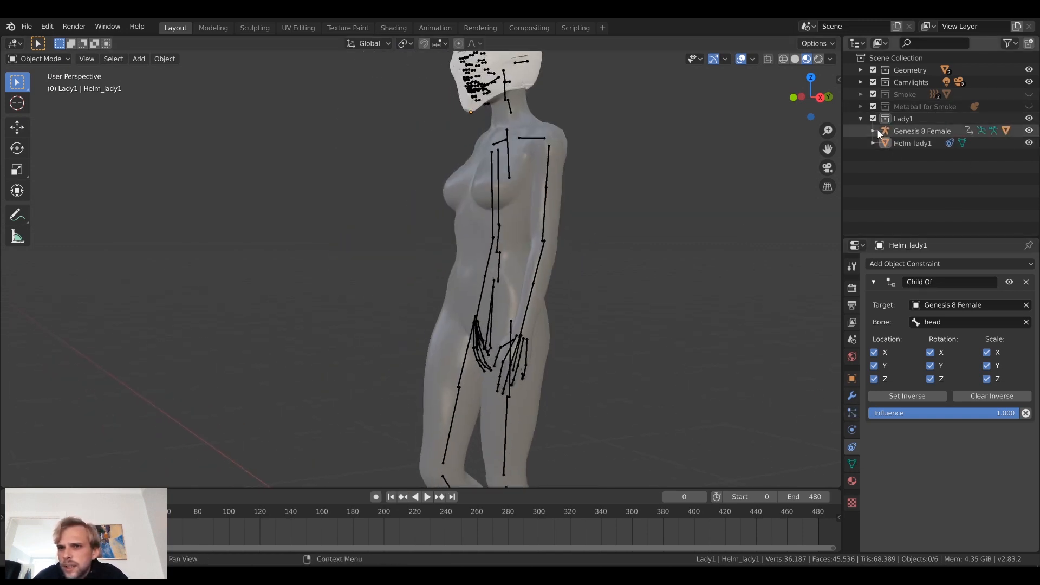
pyautogui.click(873, 130)
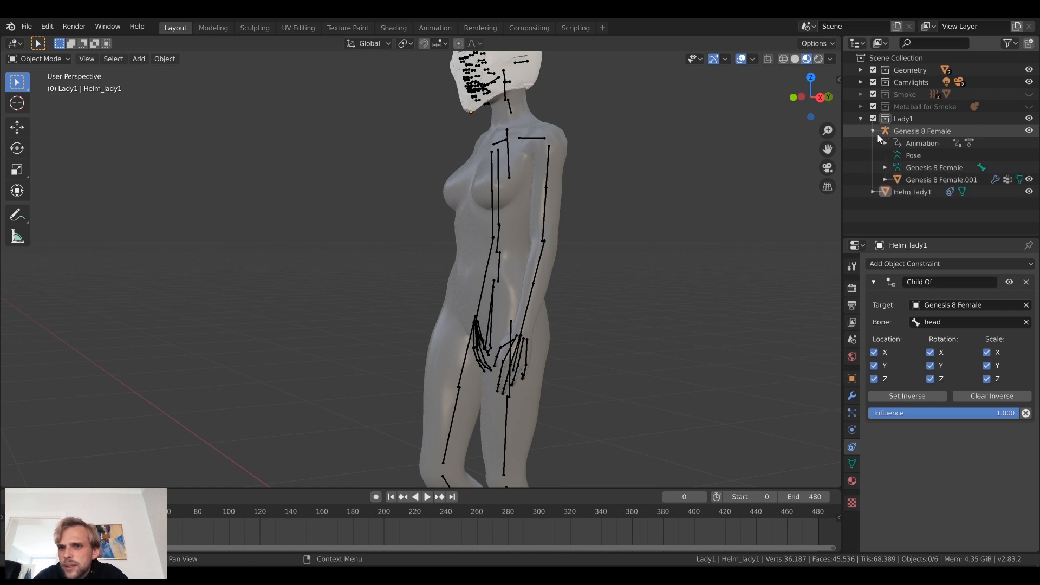
pyautogui.click(951, 169)
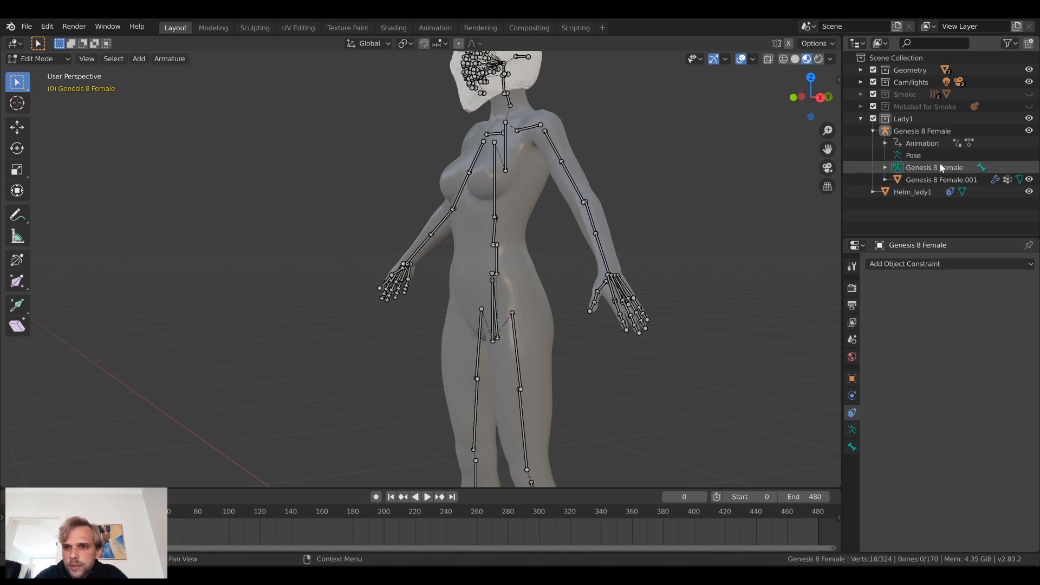
pyautogui.click(851, 447)
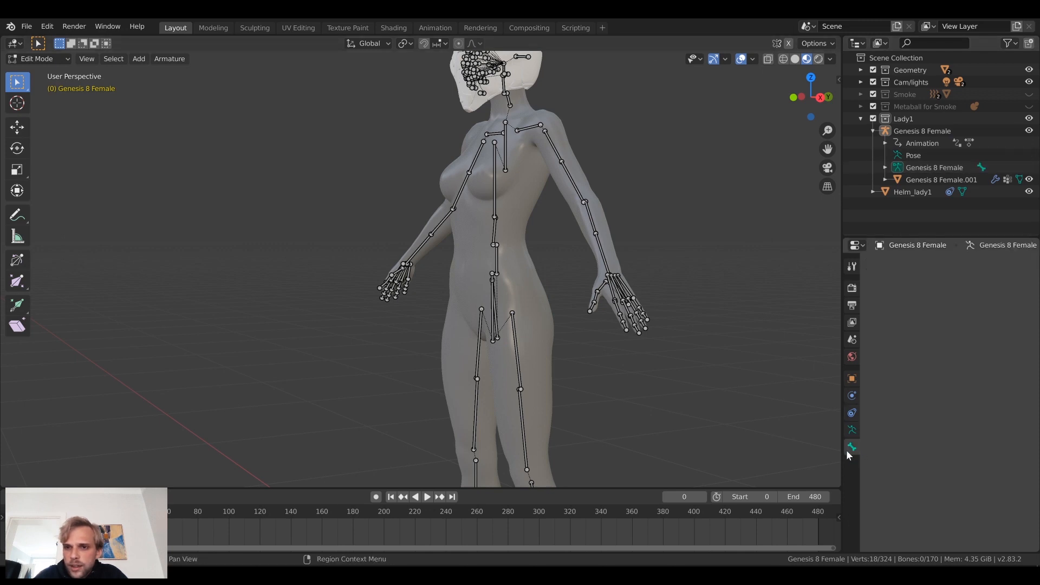
pyautogui.click(852, 430)
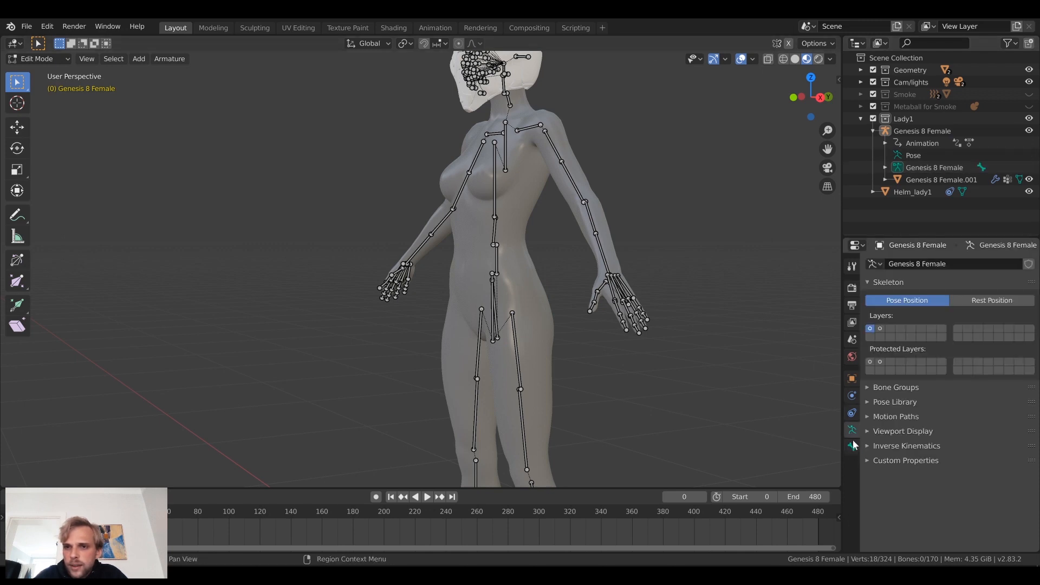
pyautogui.click(852, 447)
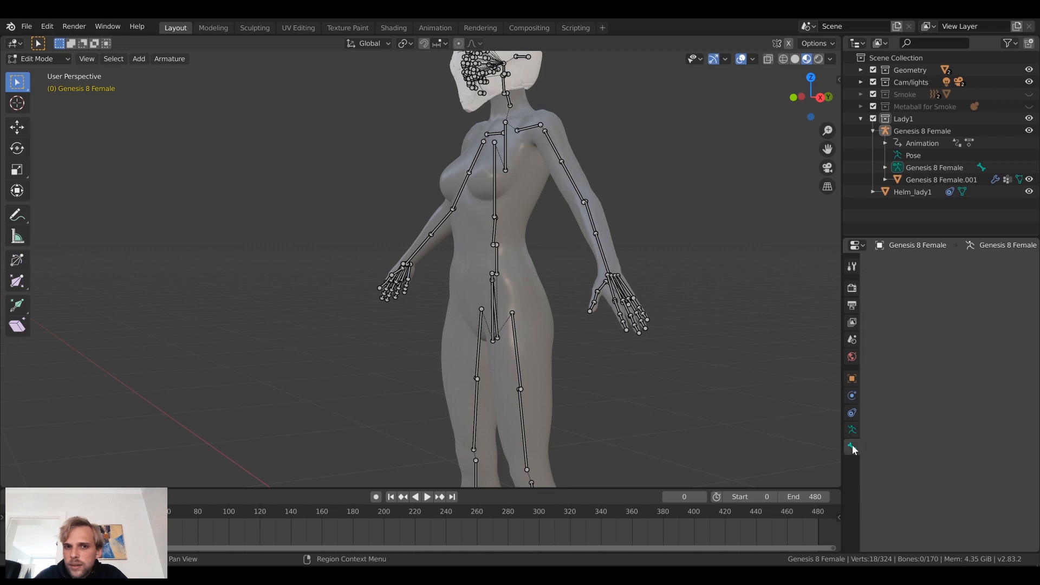
pyautogui.click(924, 154)
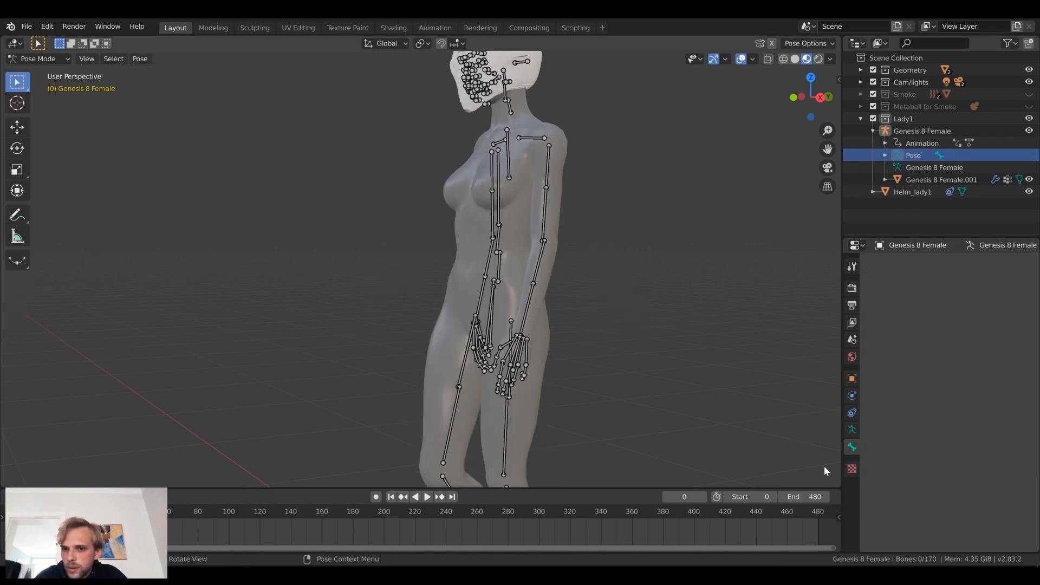
# Step: Open the Genesis 8 Female armature data and turn off In Front in its viewport display settings
pyautogui.click(920, 132)
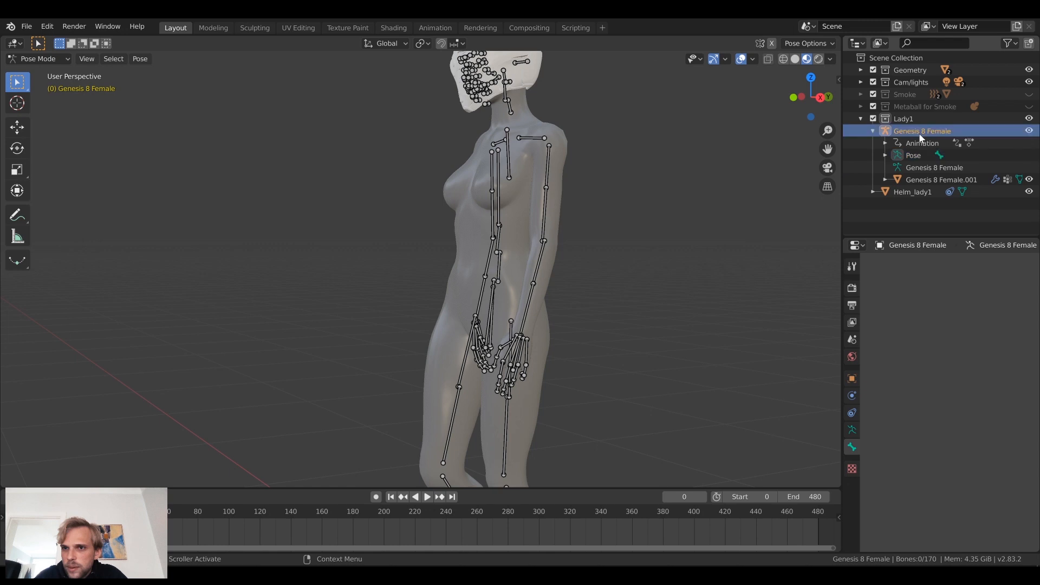
pyautogui.click(921, 179)
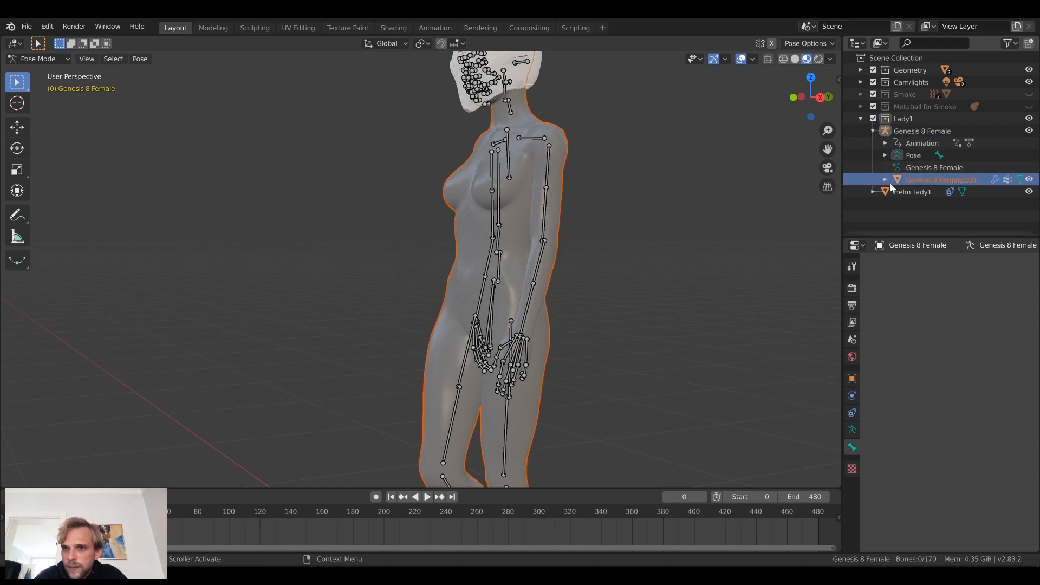
pyautogui.click(885, 180)
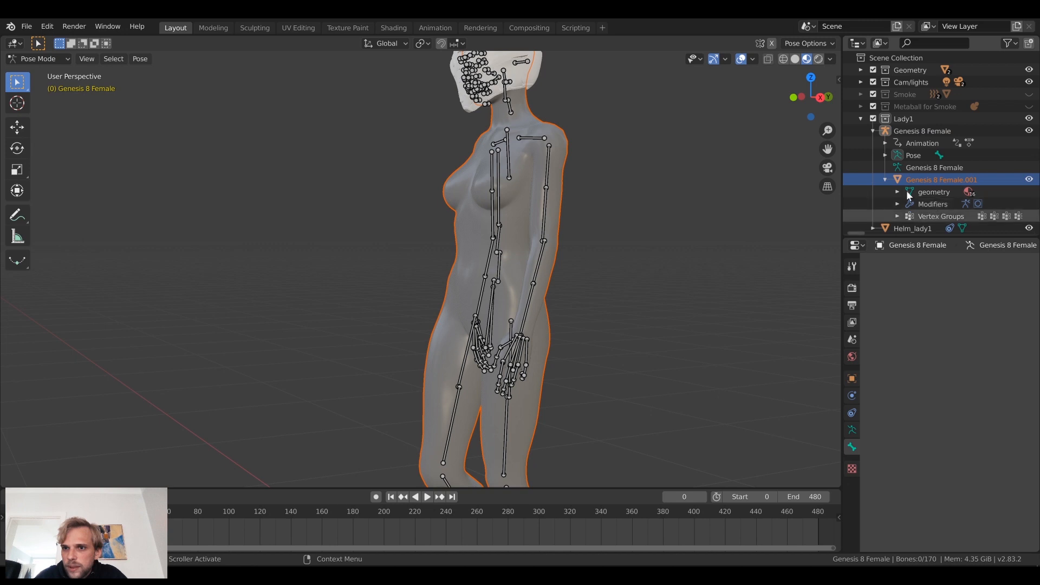
pyautogui.click(885, 180)
pyautogui.click(921, 167)
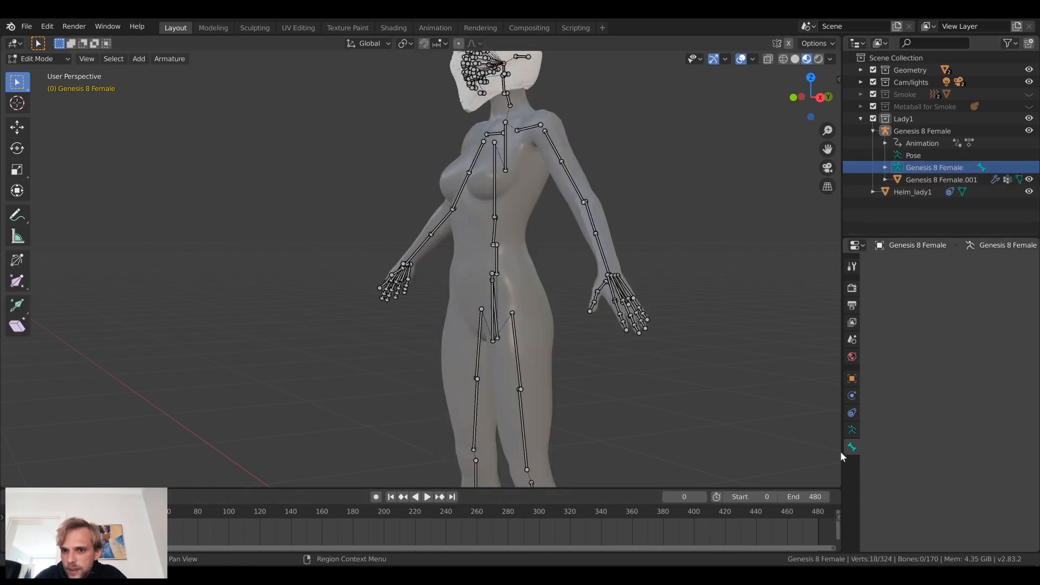
pyautogui.click(852, 429)
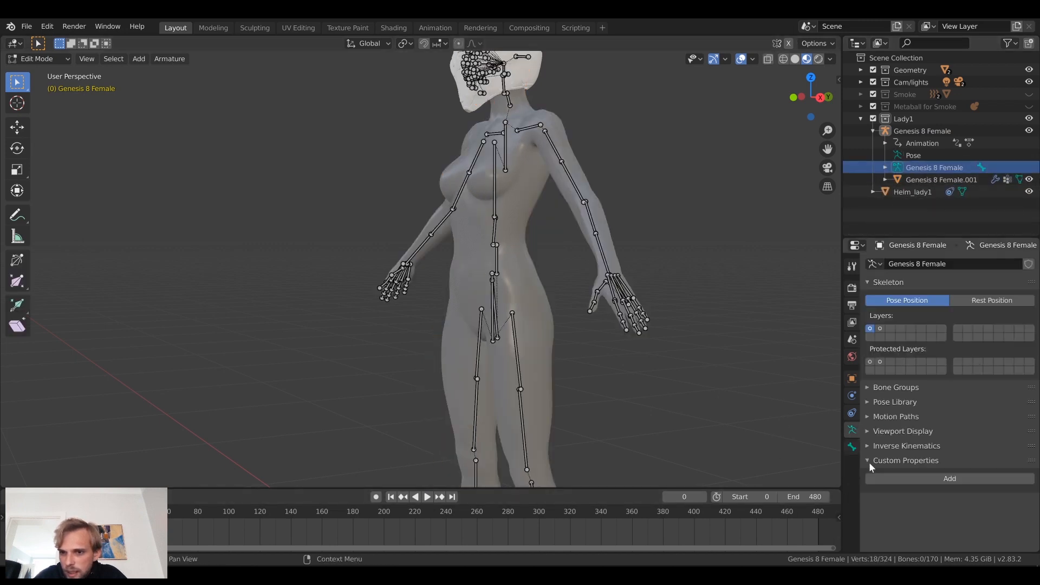
pyautogui.click(868, 431)
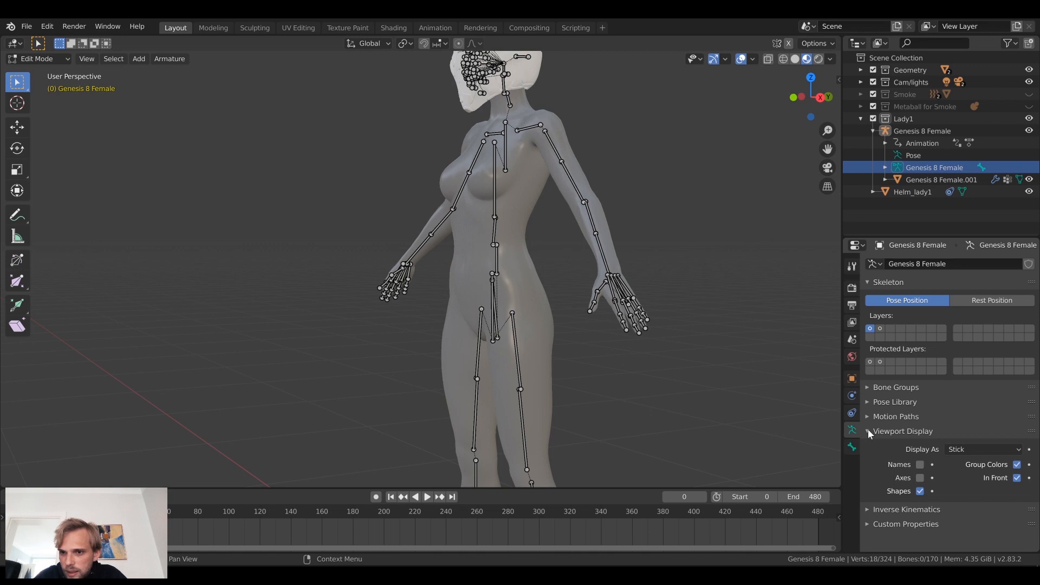
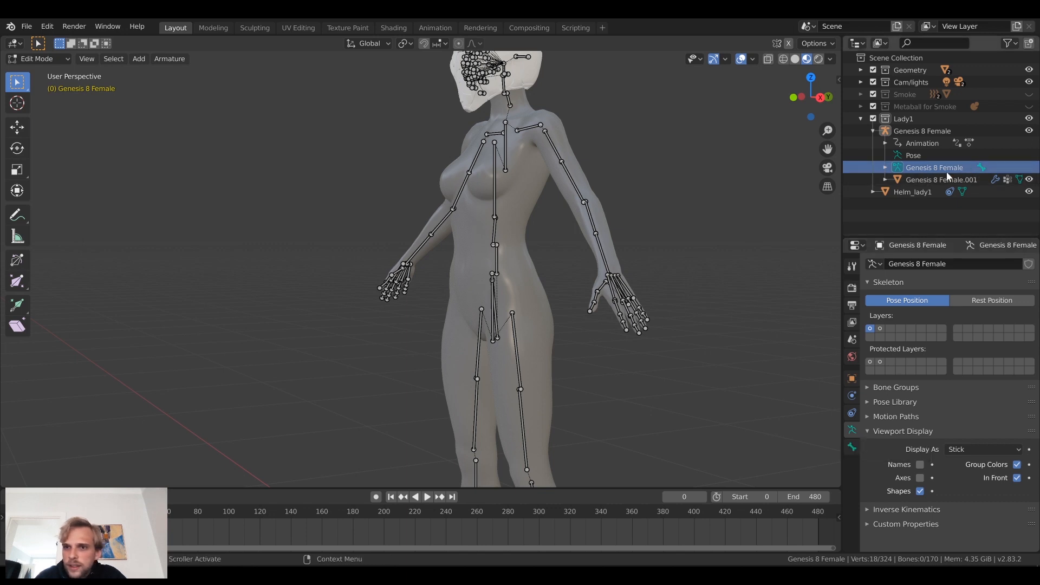
pyautogui.click(1017, 478)
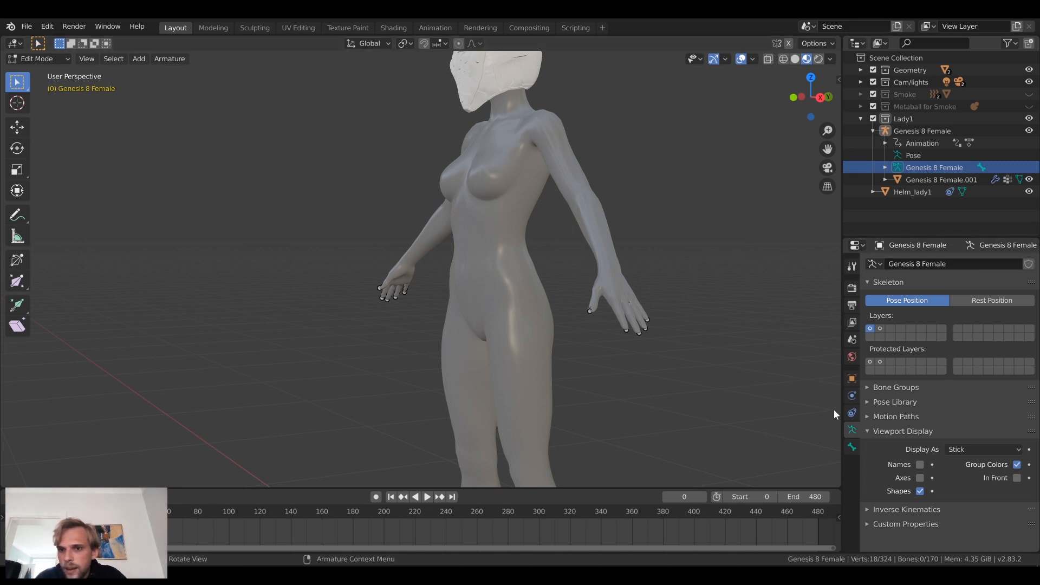
# Step: Return the Genesis 8 Female armature to Pose Mode, then collapse and select the Lady1 collection
pyautogui.click(884, 134)
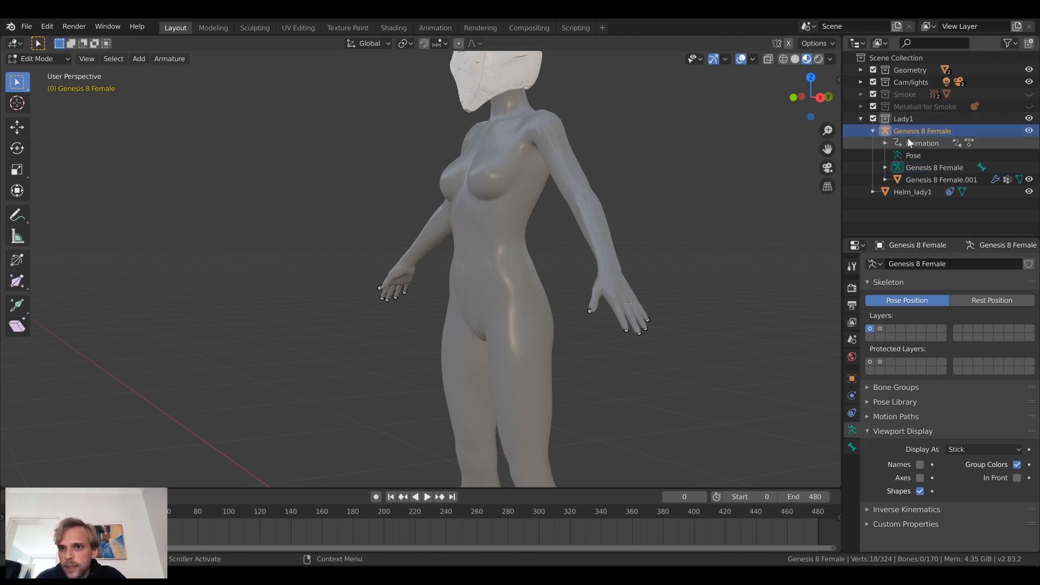
pyautogui.click(921, 143)
pyautogui.click(913, 156)
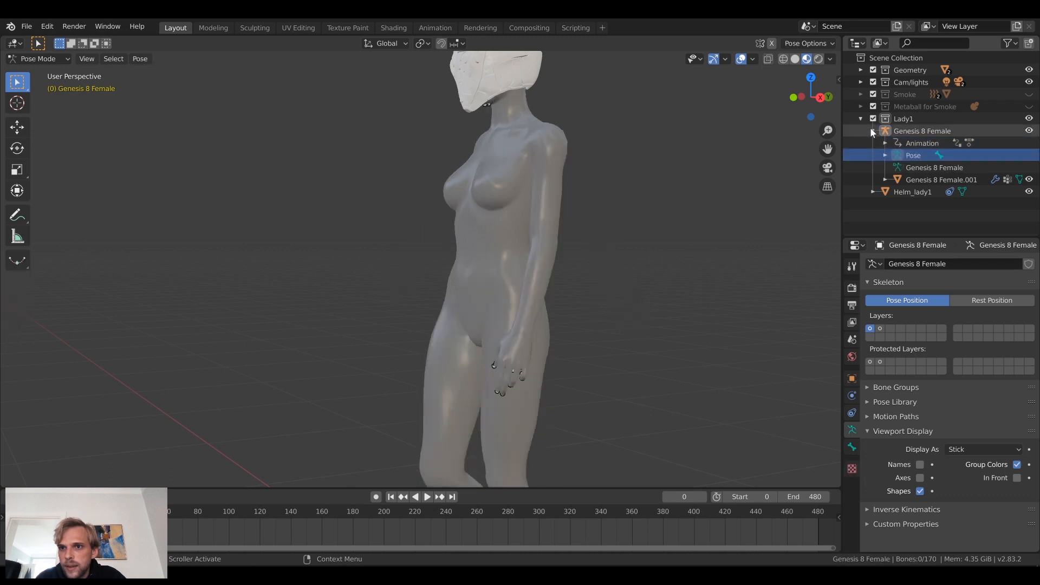
pyautogui.click(862, 119)
pyautogui.click(905, 119)
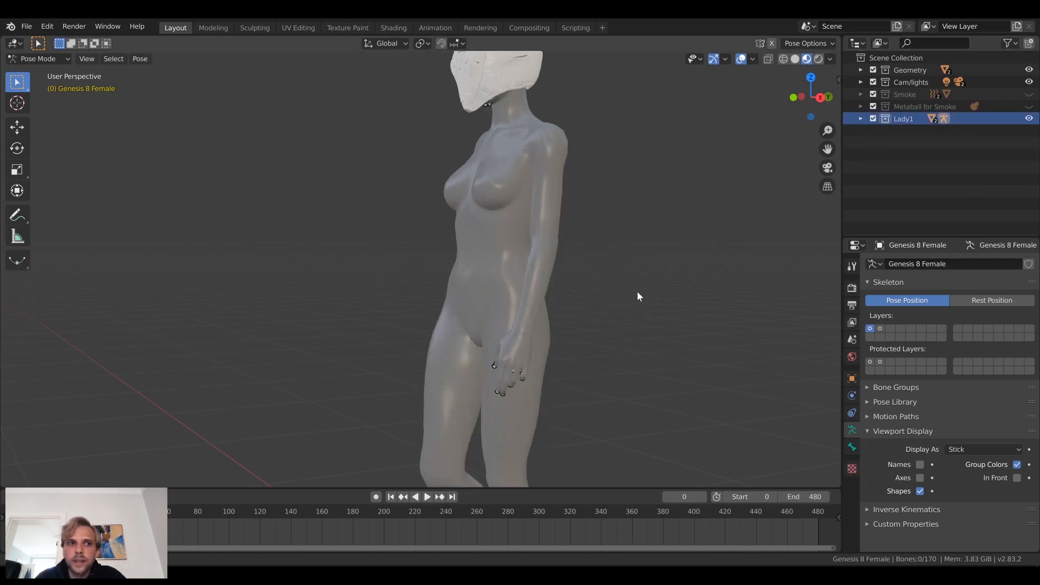
# Step: Switch the Genesis 8 Female armature from Pose Mode to Object Mode
pyautogui.moveTo(637, 291); pyautogui.dragTo(412, 249, button='middle')
pyautogui.scroll(2, 482, 255)
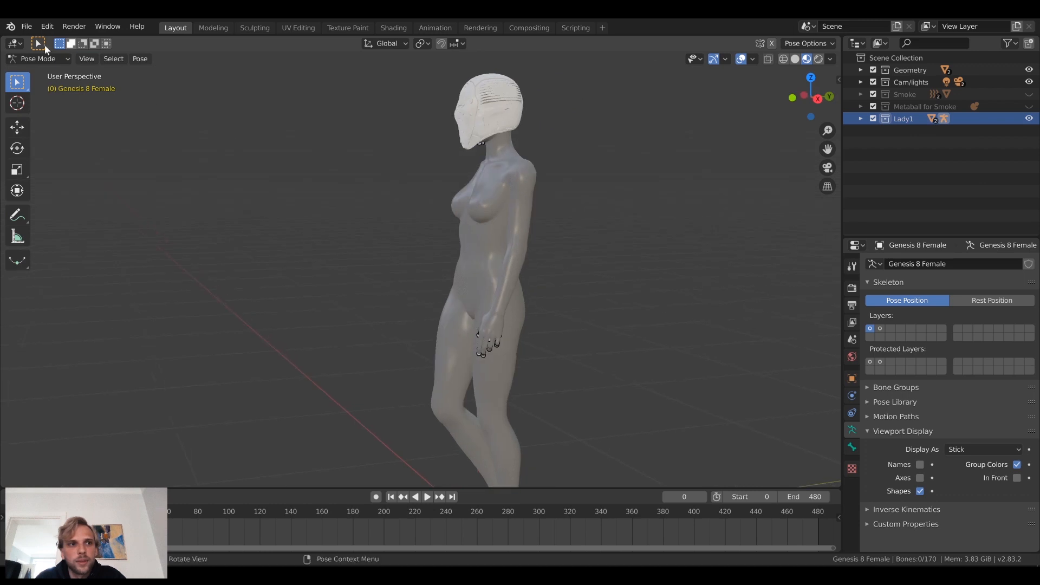
pyautogui.click(38, 58)
pyautogui.click(44, 73)
pyautogui.scroll(-5, 385, 242)
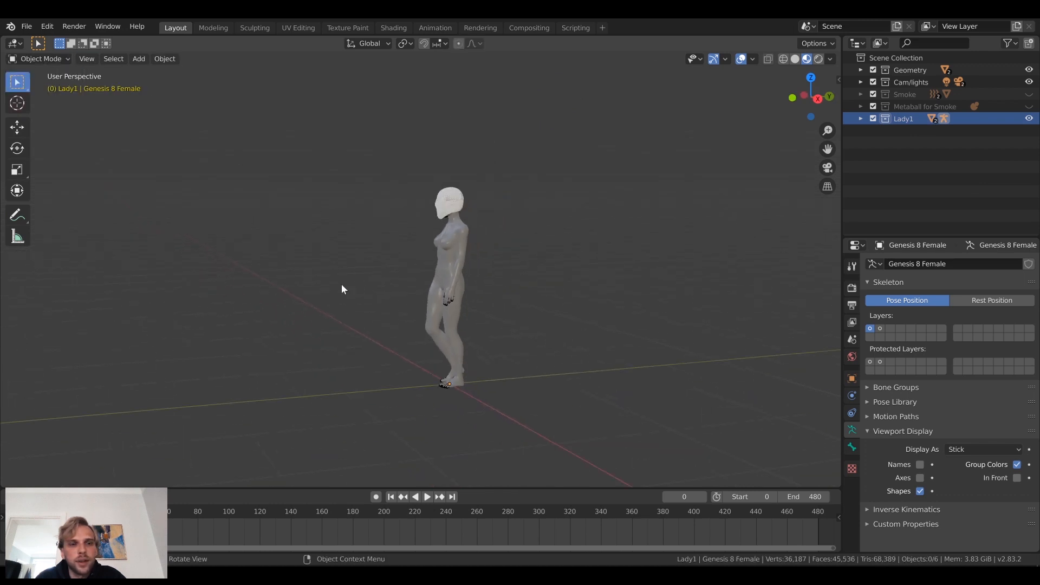
# Step: Play the helmeted figure's walk from the side, then stop it and return to frame 0
pyautogui.moveTo(341, 283); pyautogui.dragTo(363, 270, button='middle')
pyautogui.press('space')
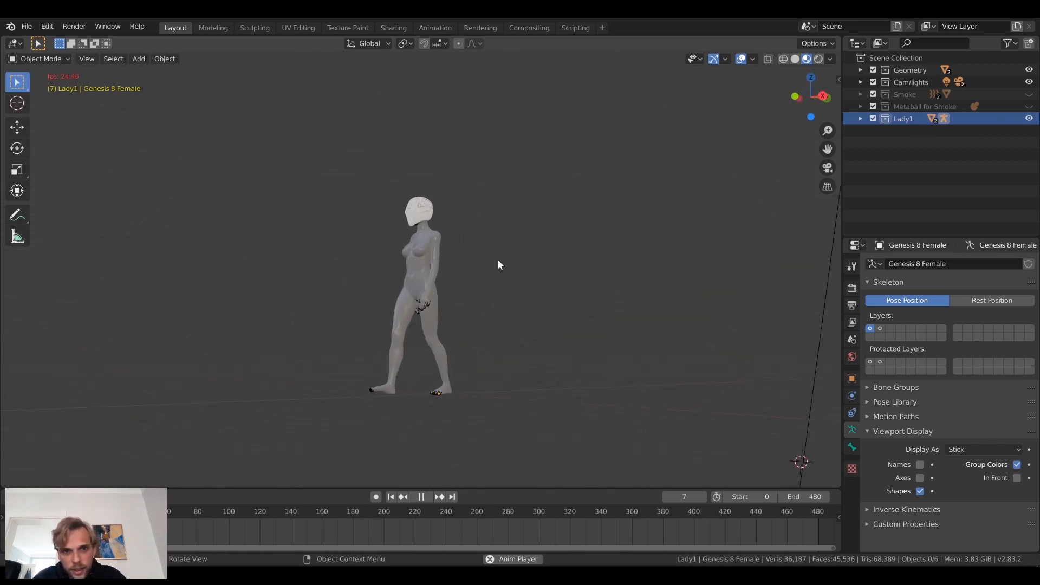
pyautogui.moveTo(509, 261); pyautogui.dragTo(433, 271, button='middle')
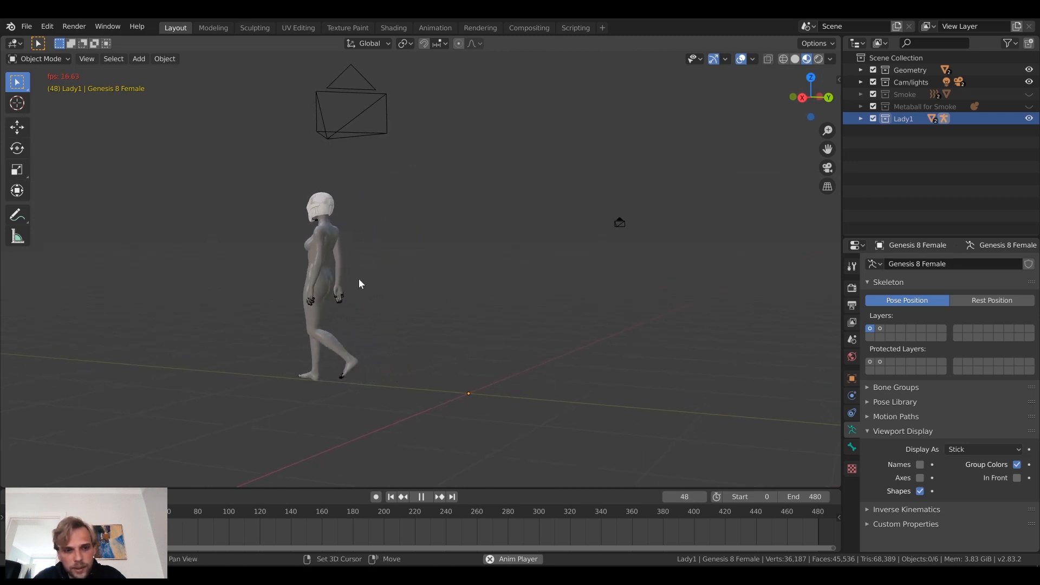
pyautogui.keyDown('shift'); pyautogui.moveTo(358, 278); pyautogui.dragTo(683, 276, button='middle'); pyautogui.keyUp('shift')
pyautogui.moveTo(548, 264); pyautogui.dragTo(605, 258, button='middle')
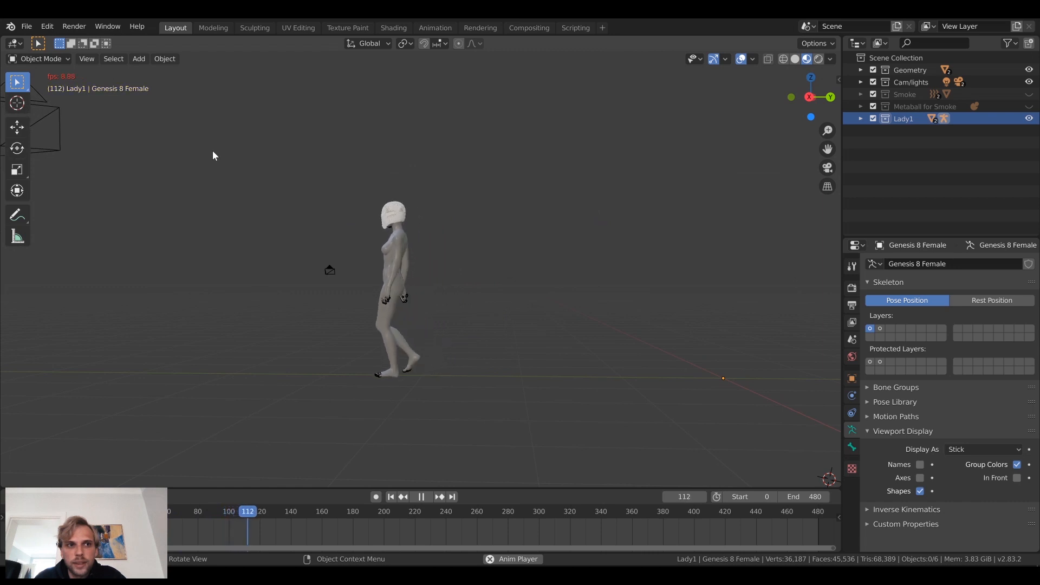
pyautogui.press('space')
pyautogui.moveTo(250, 514); pyautogui.dragTo(76, 515)
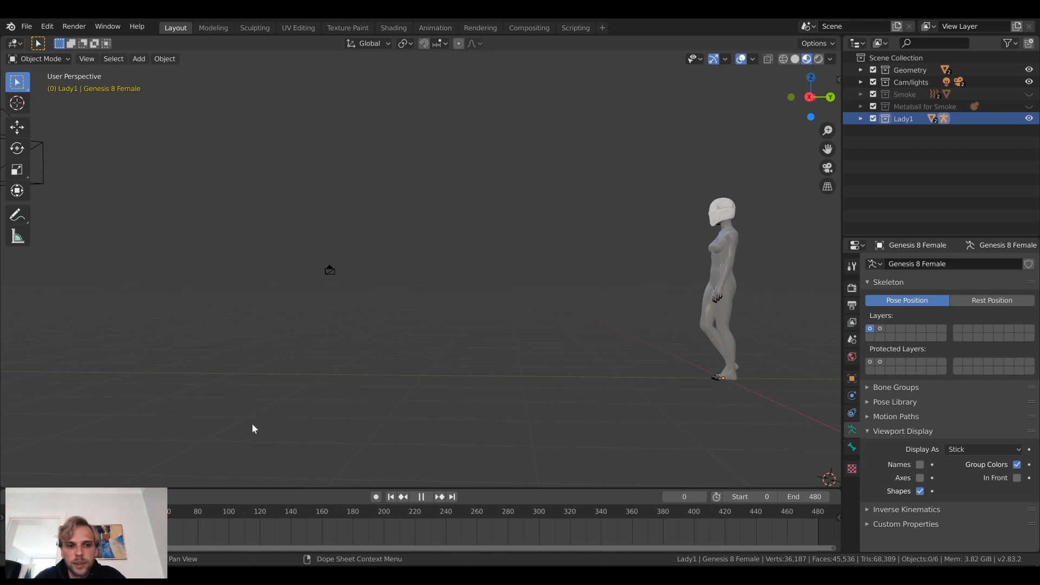
pyautogui.moveTo(586, 254); pyautogui.dragTo(611, 280, button='middle')
pyautogui.moveTo(673, 360); pyautogui.dragTo(520, 174)
pyautogui.moveTo(668, 434); pyautogui.dragTo(497, 152)
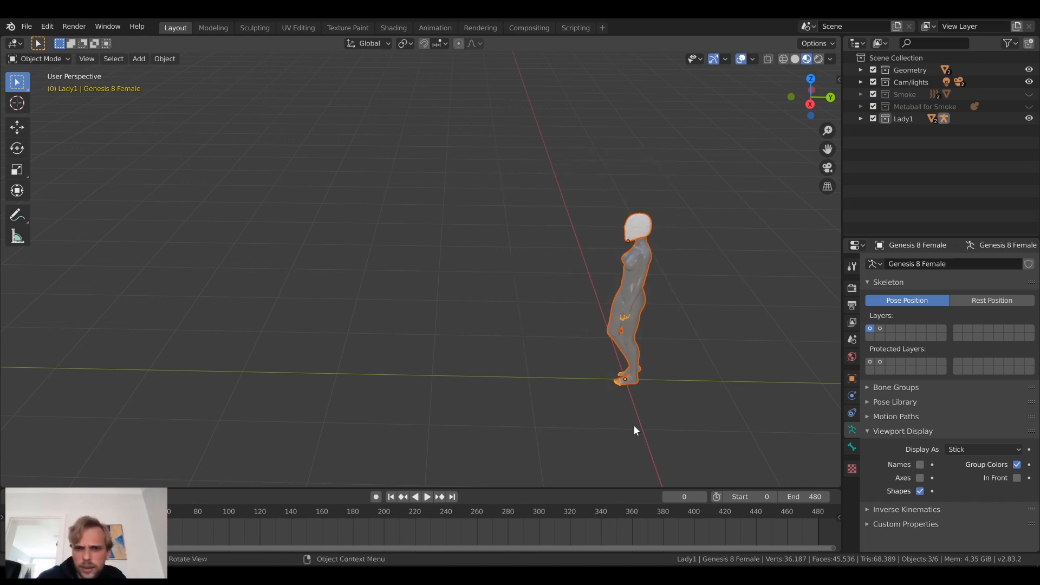
pyautogui.click(634, 424)
# Step: Examine the Lady1 collection's contents and the Dope Sheet view options in the Animation workspace, then return to the Layout workspace
pyautogui.click(434, 28)
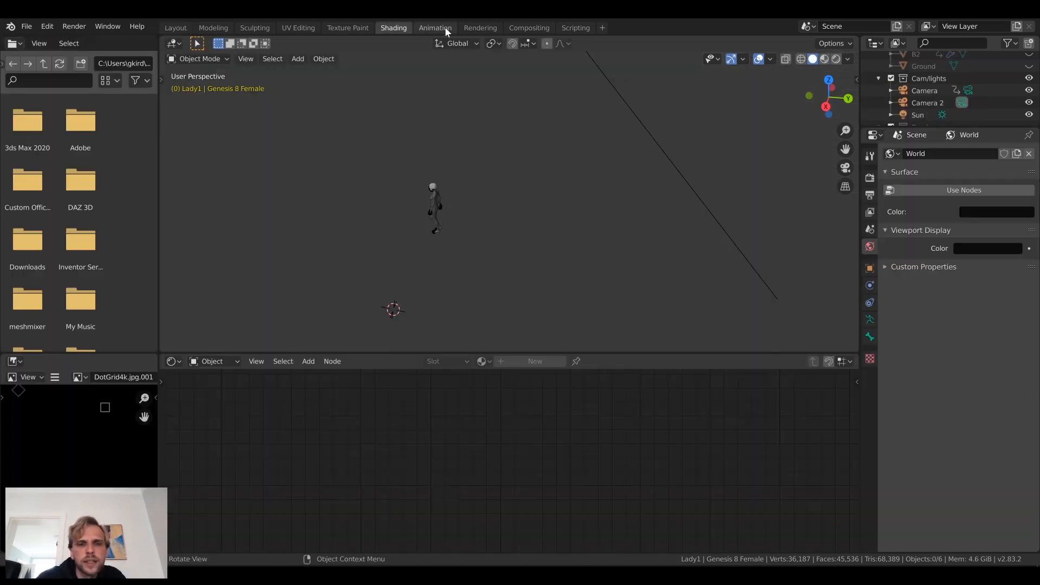
pyautogui.moveTo(683, 240); pyautogui.dragTo(485, 155)
pyautogui.click(671, 207)
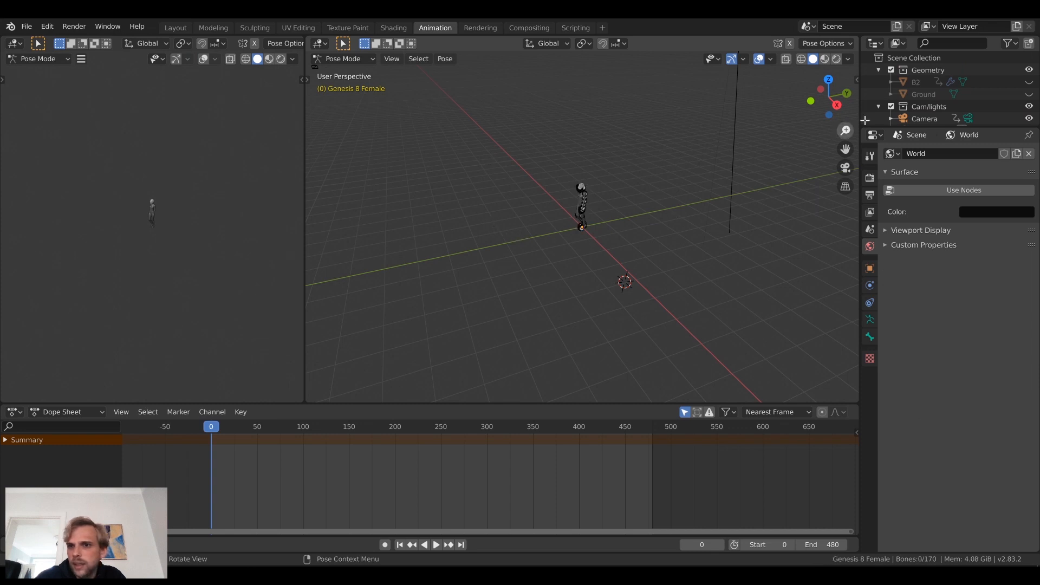
pyautogui.scroll(-2, 931, 102)
pyautogui.scroll(-4, 930, 102)
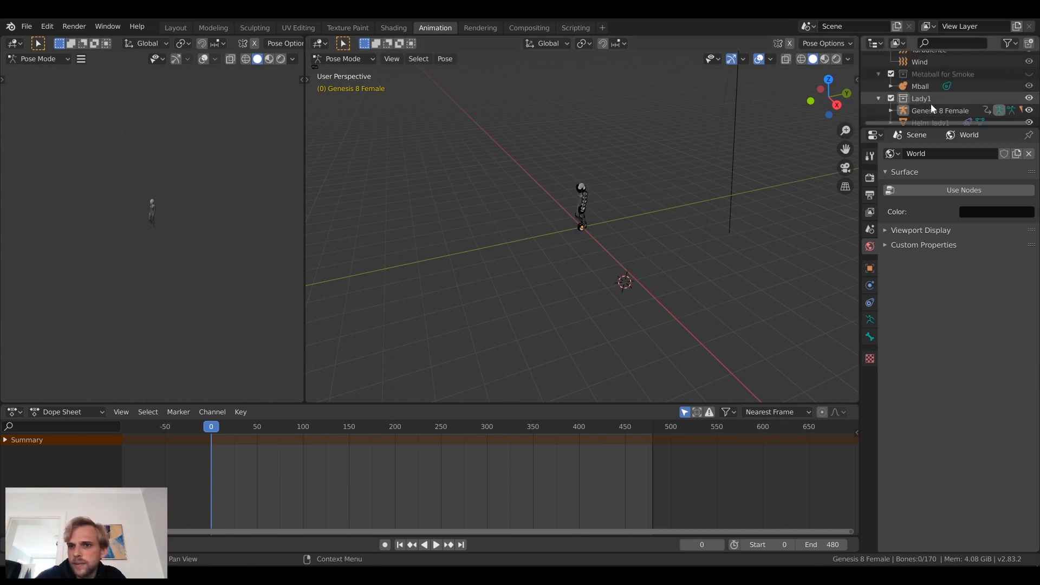
pyautogui.click(121, 411)
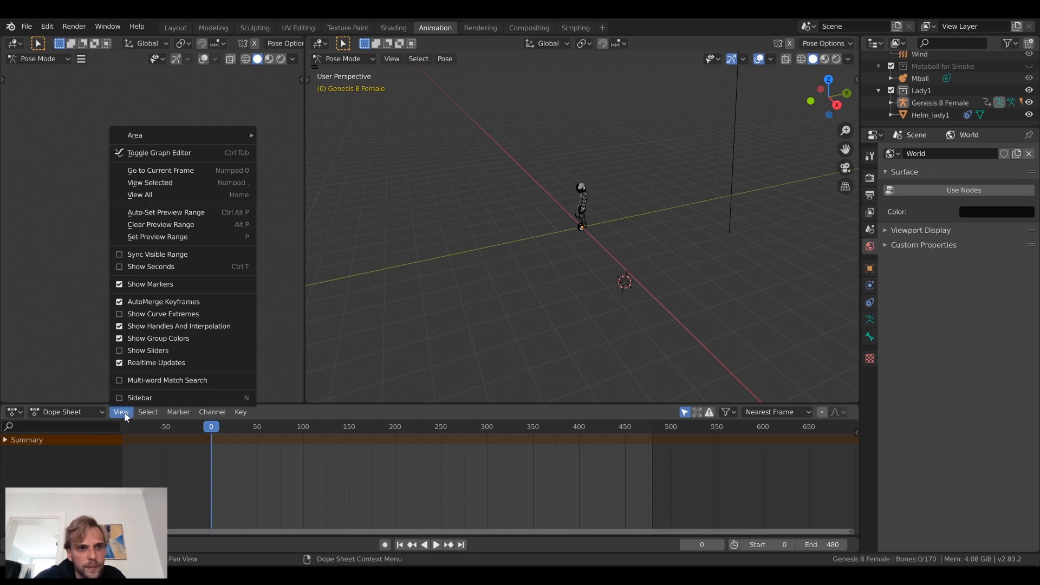
pyautogui.click(125, 414)
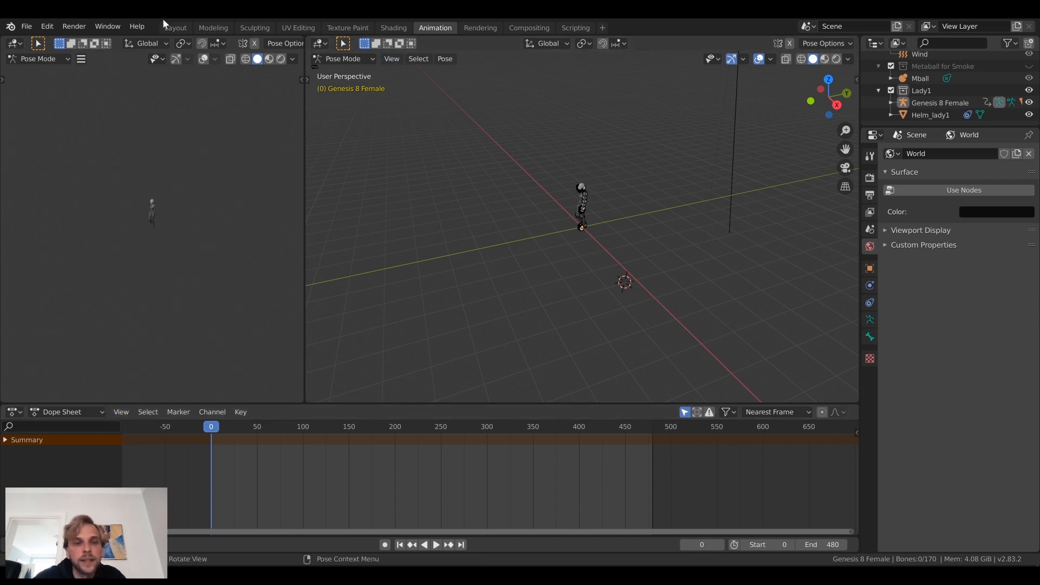
pyautogui.click(177, 33)
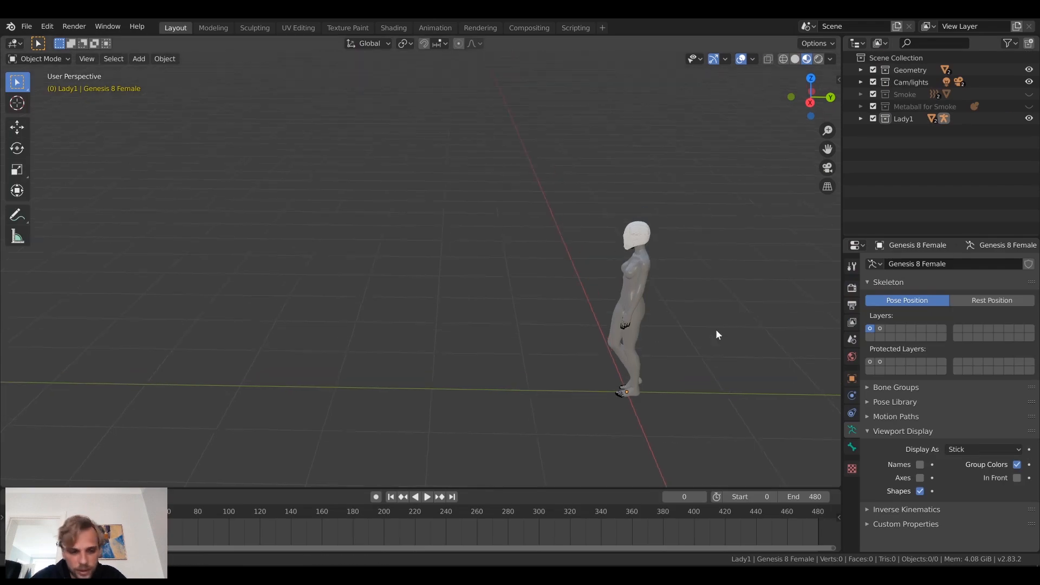
# Step: Select the figure's body mesh Genesis 8 Female.001 and look through its list of material slots
pyautogui.keyDown('shift'); pyautogui.moveTo(716, 329); pyautogui.dragTo(513, 302, button='middle'); pyautogui.keyUp('shift')
pyautogui.scroll(2, 534, 267)
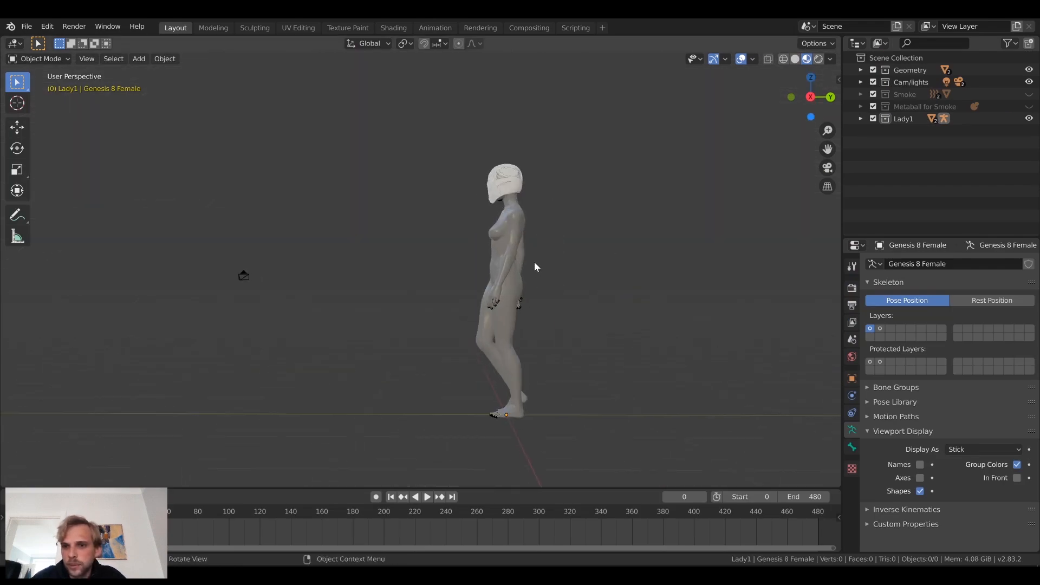
pyautogui.click(852, 266)
pyautogui.keyDown('shift'); pyautogui.moveTo(481, 129); pyautogui.dragTo(502, 161, button='middle'); pyautogui.keyUp('shift')
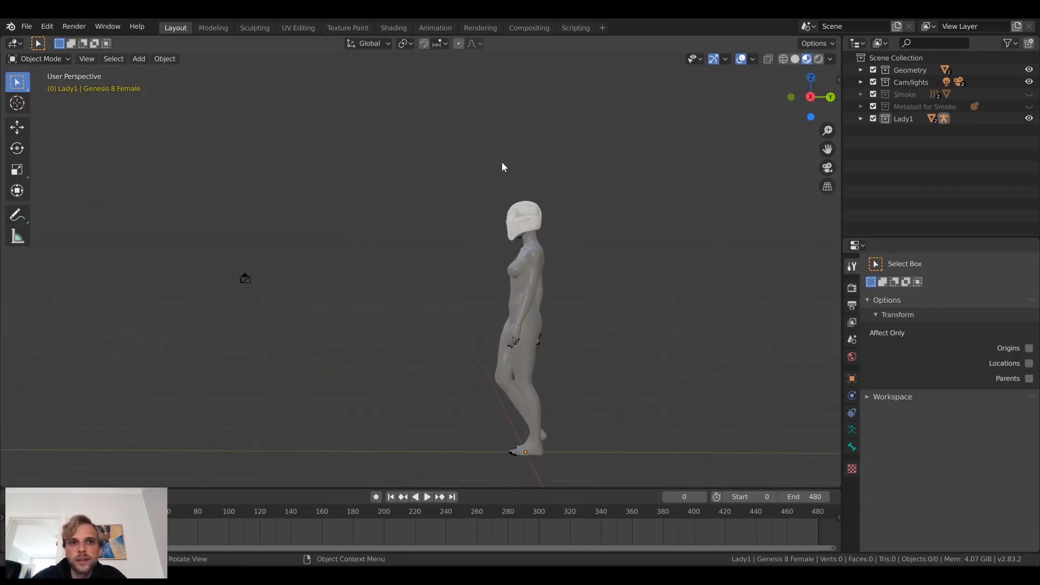
pyautogui.scroll(1, 579, 203)
pyautogui.moveTo(584, 206); pyautogui.dragTo(550, 171, button='middle')
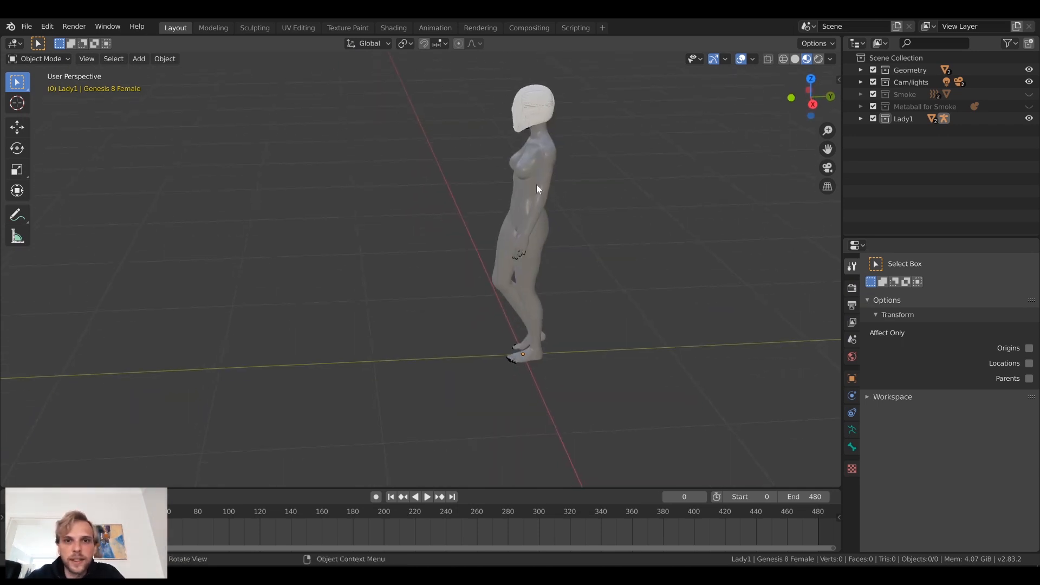
pyautogui.click(529, 277)
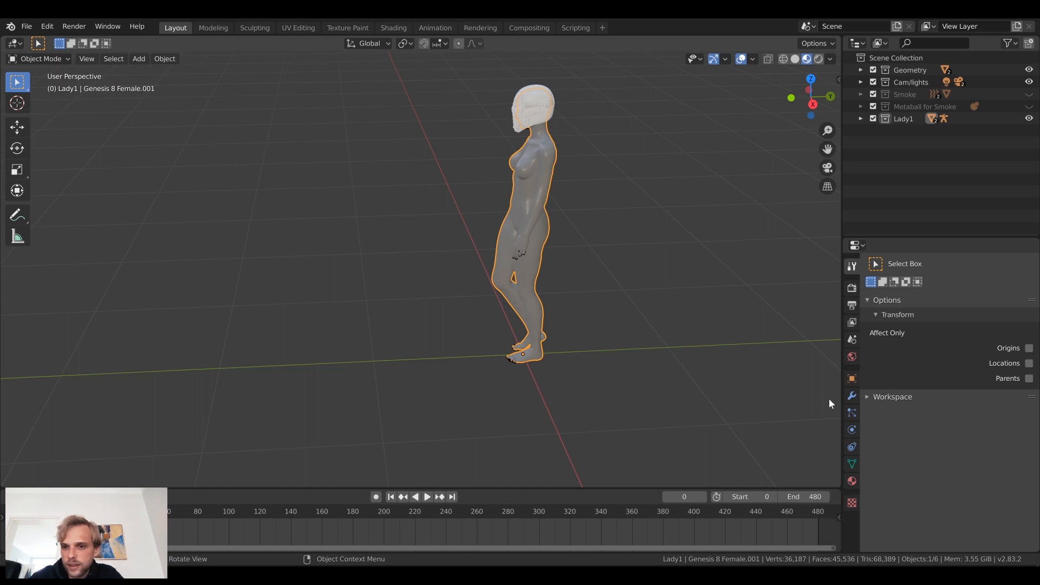
pyautogui.click(852, 481)
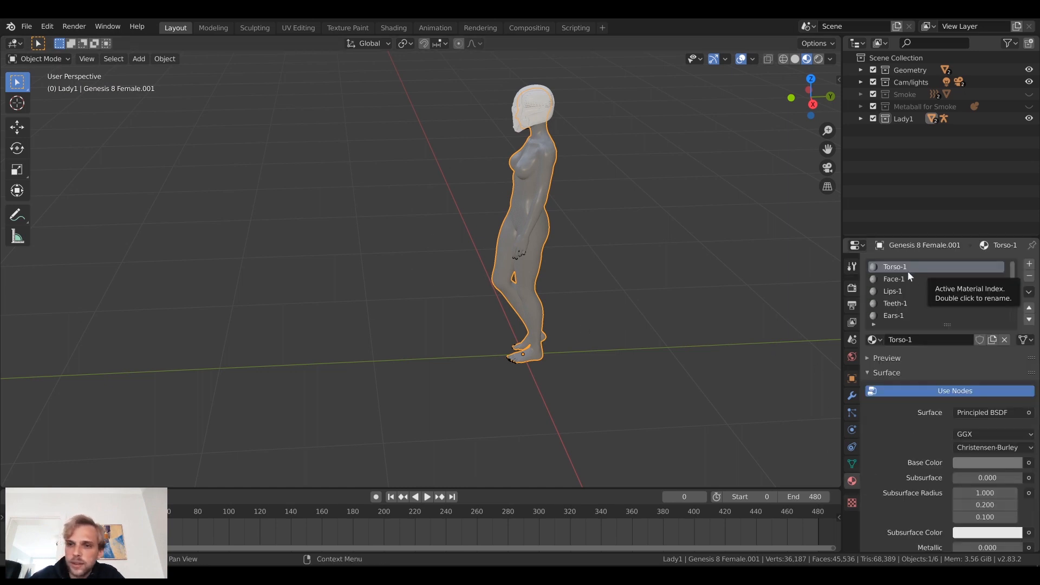
pyautogui.scroll(-5, 901, 277)
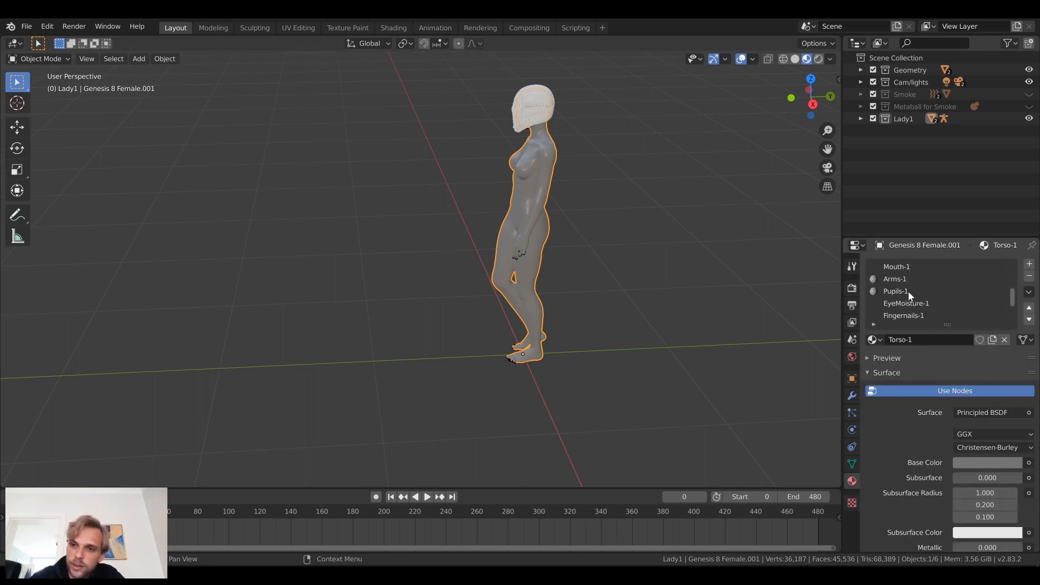
pyautogui.scroll(-4, 908, 291)
pyautogui.scroll(9, 908, 295)
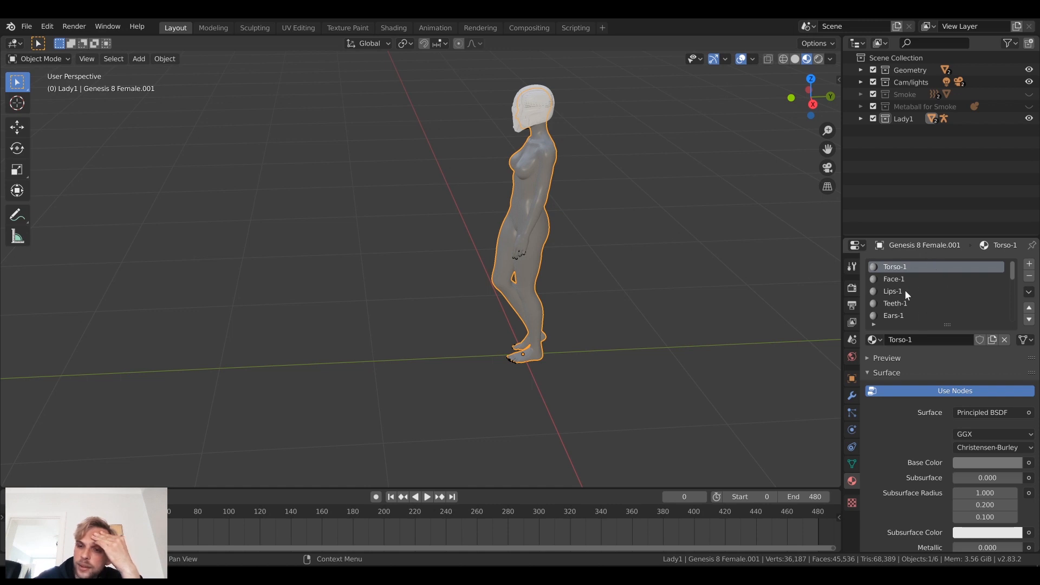
# Step: Remove every material slot from the figure's body mesh, from Torso-1 onward
pyautogui.click(1029, 278)
pyautogui.click(1029, 277)
pyautogui.click(1029, 277)
pyautogui.click(1029, 278)
pyautogui.click(1029, 277)
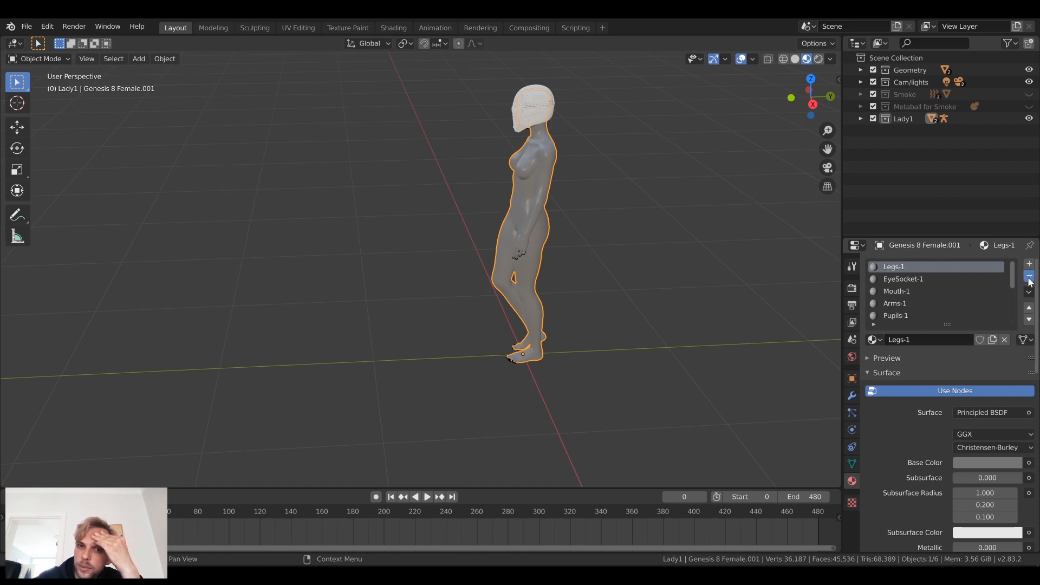
pyautogui.click(1029, 277)
pyautogui.click(1029, 277)
pyautogui.click(1029, 277)
pyautogui.click(1029, 277)
pyautogui.click(1029, 277)
pyautogui.click(1029, 278)
pyautogui.click(1029, 277)
pyautogui.click(1029, 278)
pyautogui.click(1029, 278)
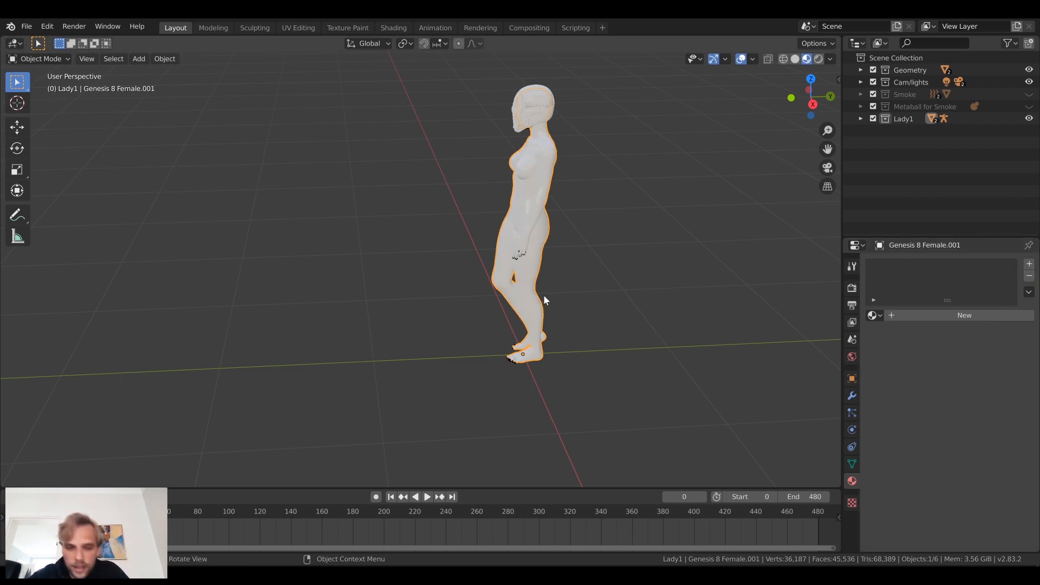
# Step: Deselect the body, select the helmet to view its material, and clear the selection
pyautogui.moveTo(644, 270); pyautogui.dragTo(516, 356, button='middle')
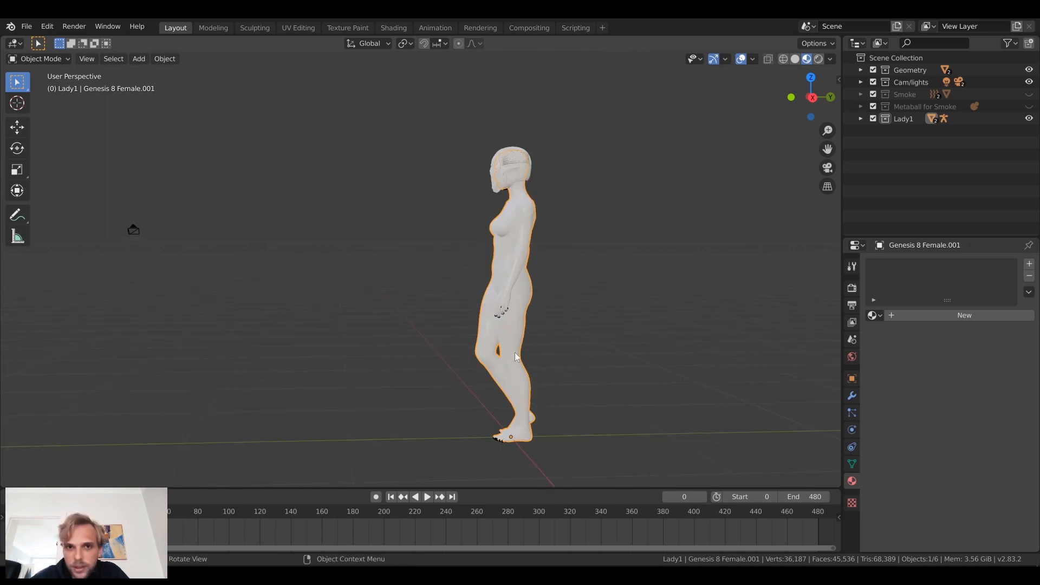
pyautogui.click(635, 228)
pyautogui.click(498, 183)
pyautogui.click(643, 170)
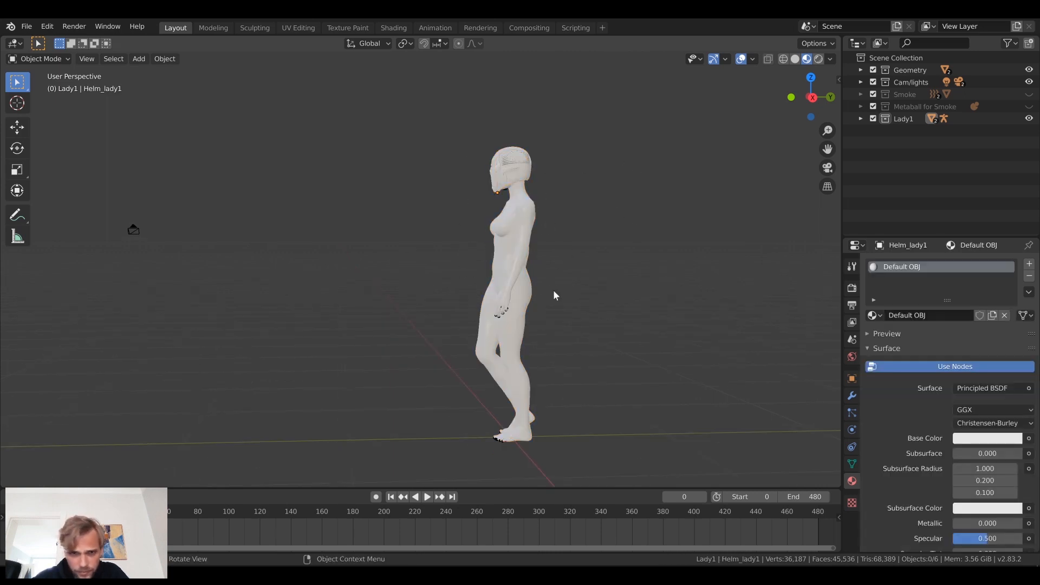
# Step: Select the figure's body mesh Genesis 8 Female.001 and give it a new material named Lady1
pyautogui.click(517, 233)
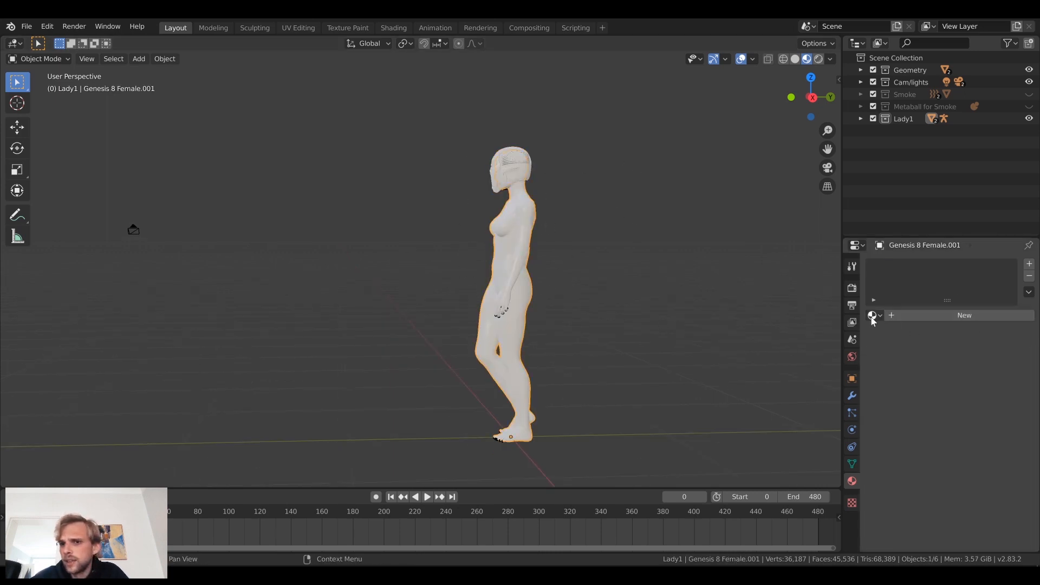
pyautogui.click(926, 316)
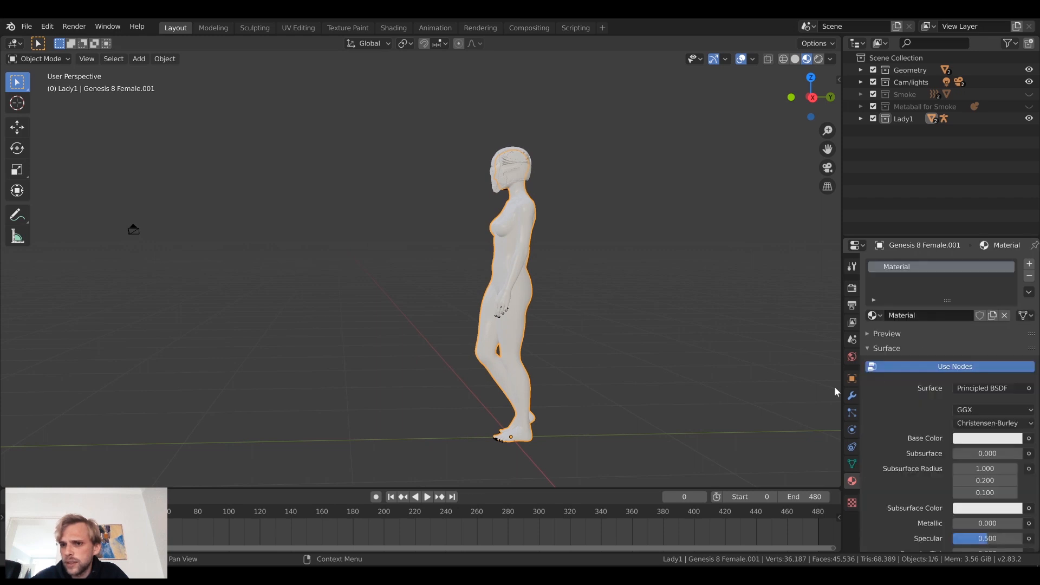
pyautogui.click(921, 315)
pyautogui.moveTo(921, 315); pyautogui.dragTo(887, 315)
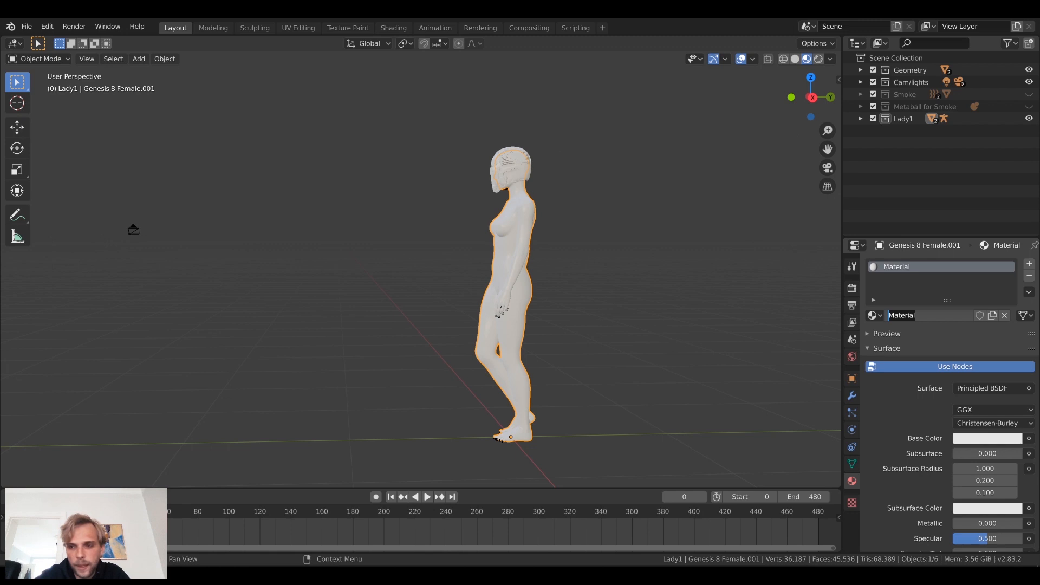
pyautogui.write('M')
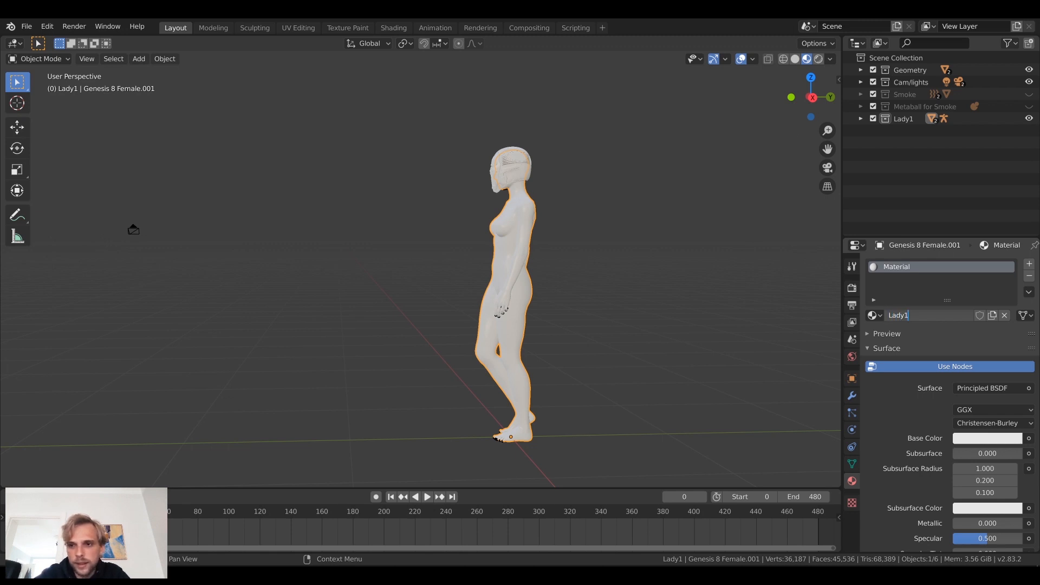
pyautogui.press('Return')
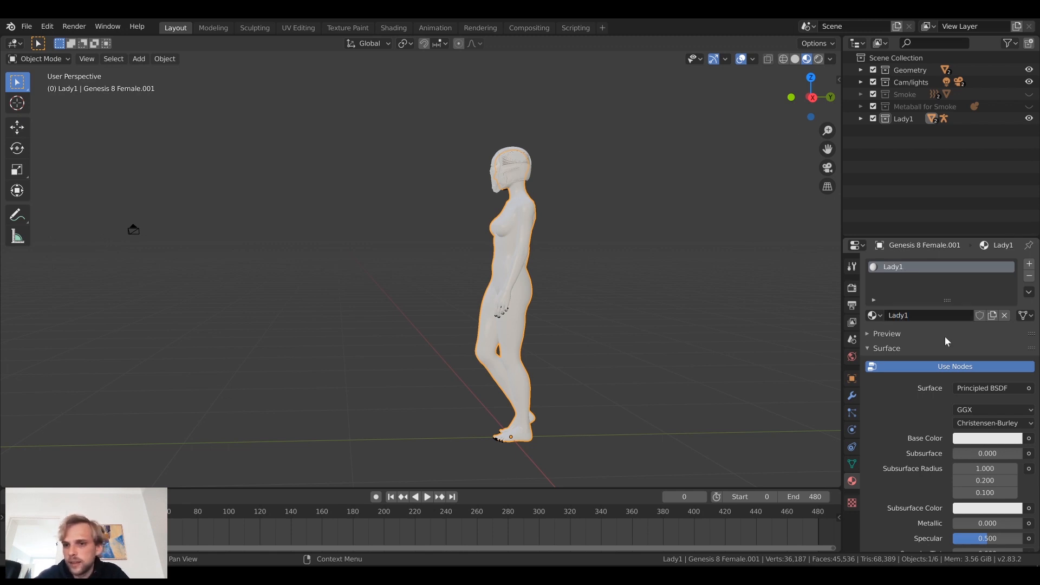
# Step: Open the Shading workspace, enlarge the 3D view around the figure and show it with rendered viewport shading
pyautogui.click(394, 29)
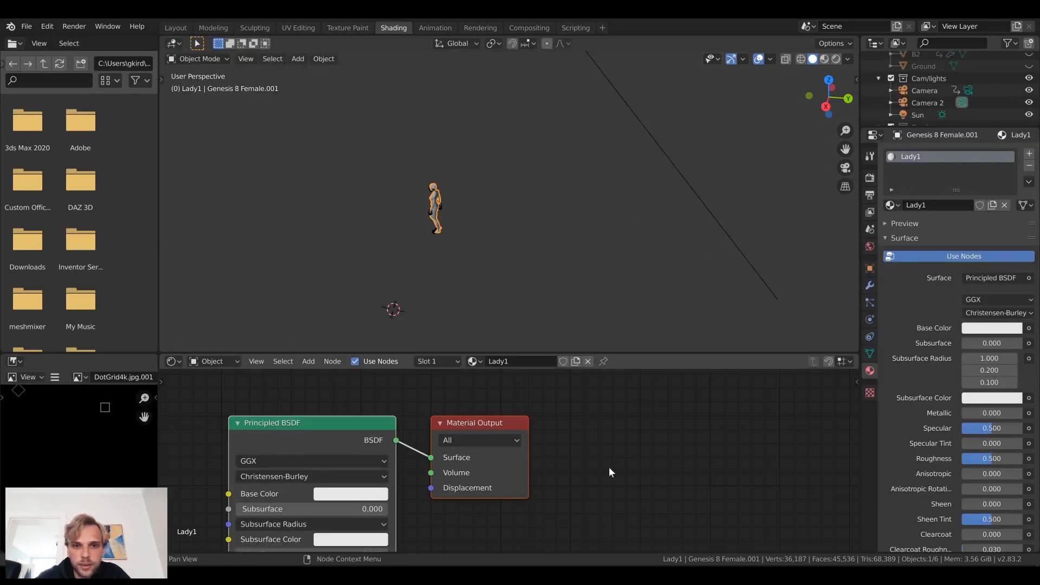
pyautogui.moveTo(654, 354); pyautogui.dragTo(677, 241)
pyautogui.moveTo(597, 388); pyautogui.dragTo(784, 368, button='middle')
pyautogui.scroll(-3, 650, 406)
pyautogui.moveTo(590, 423); pyautogui.dragTo(566, 369, button='middle')
pyautogui.scroll(5, 423, 162)
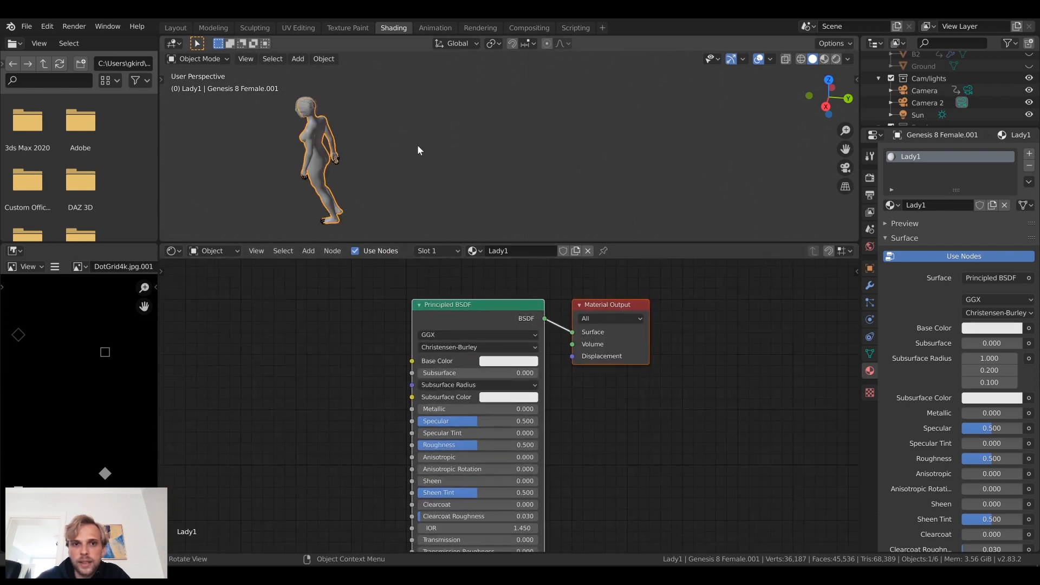
pyautogui.moveTo(318, 176)
pyautogui.keyDown('shift'); pyautogui.mouseDown(button='middle')
pyautogui.moveTo(499, 172)
pyautogui.moveTo(525, 138)
pyautogui.moveTo(553, 159)
pyautogui.moveTo(563, 147)
pyautogui.moveTo(542, 127)
pyautogui.moveTo(522, 172)
pyautogui.mouseUp(button='middle'); pyautogui.keyUp('shift')
pyautogui.click(835, 61)
pyautogui.scroll(2, 532, 110)
pyautogui.moveTo(653, 242); pyautogui.dragTo(653, 376)
pyautogui.scroll(5, 529, 244)
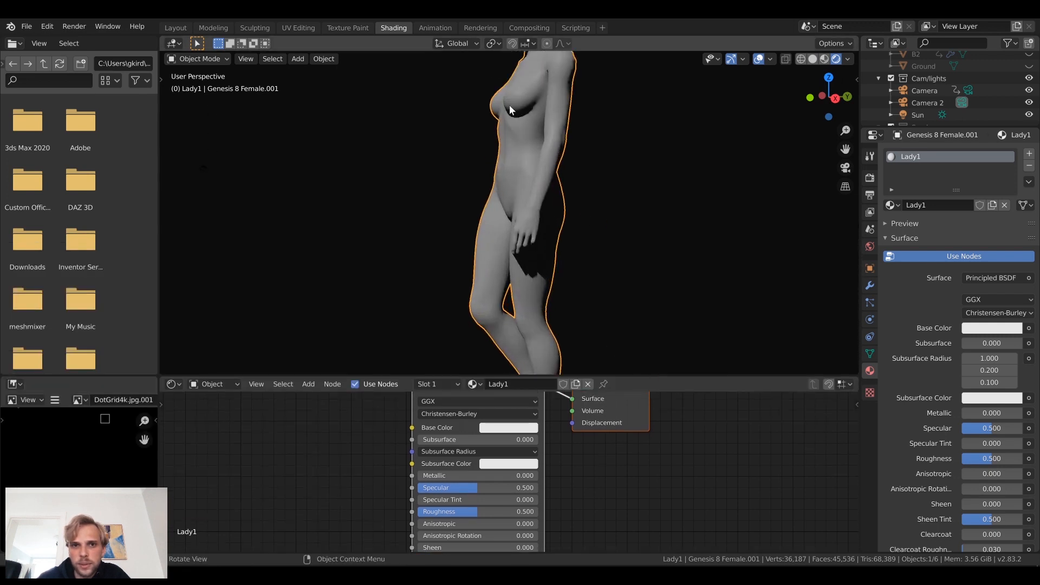
# Step: Delete the Lady1 material's Principled BSDF node and add a Diffuse BSDF node in its place
pyautogui.scroll(-3, 623, 444)
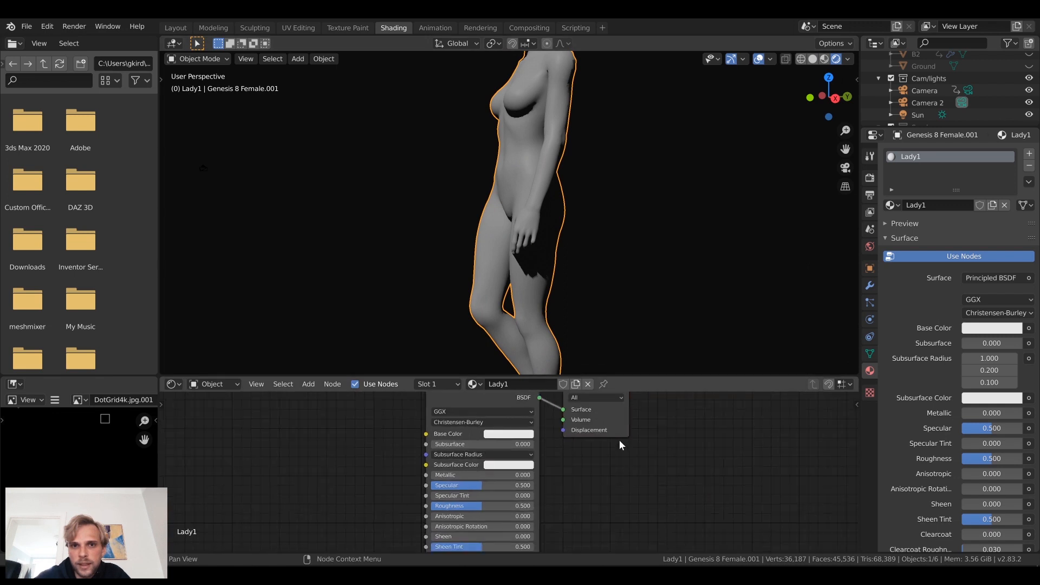
pyautogui.click(497, 411)
pyautogui.press('Delete')
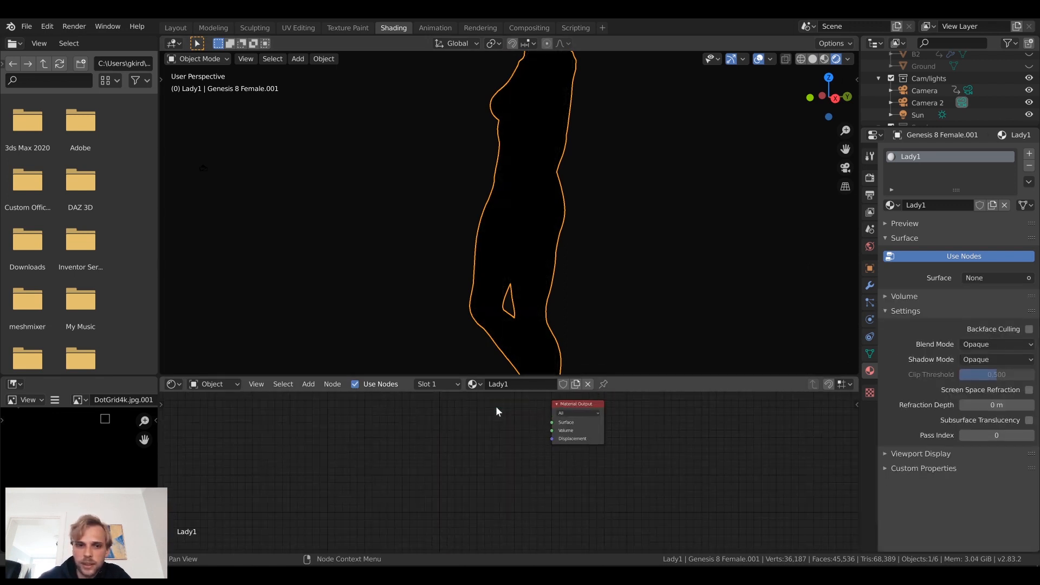
pyautogui.moveTo(462, 420); pyautogui.dragTo(458, 463, button='middle')
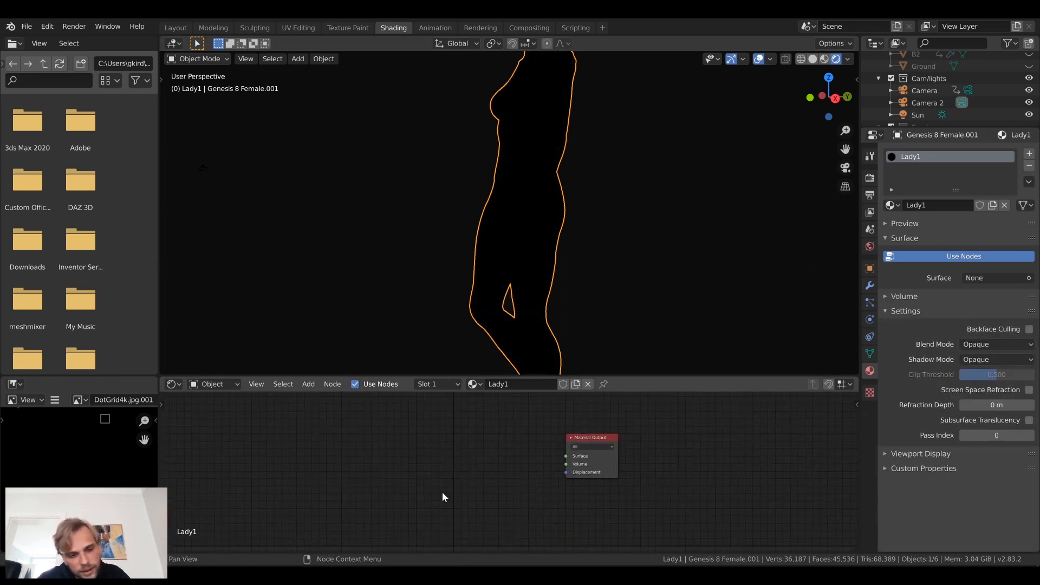
pyautogui.hotkey('shift', 'a')
pyautogui.click(455, 427)
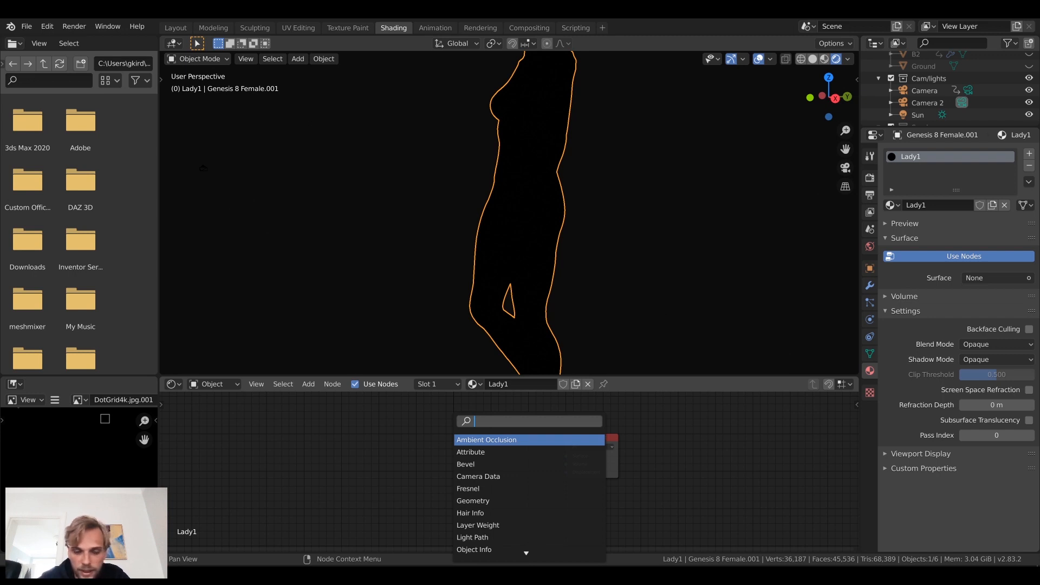
pyautogui.write('diff')
pyautogui.press('Return')
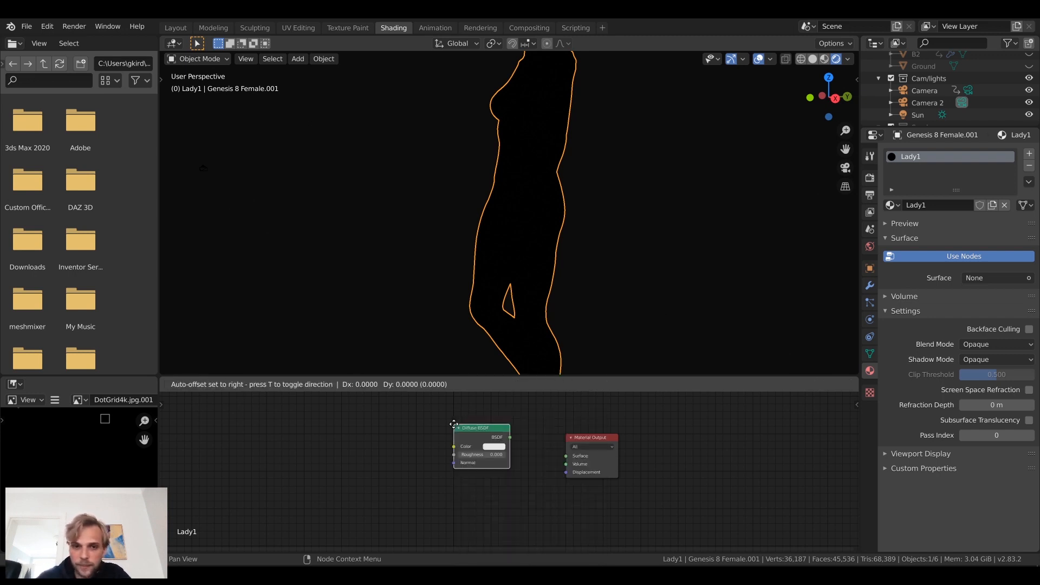
pyautogui.click(399, 455)
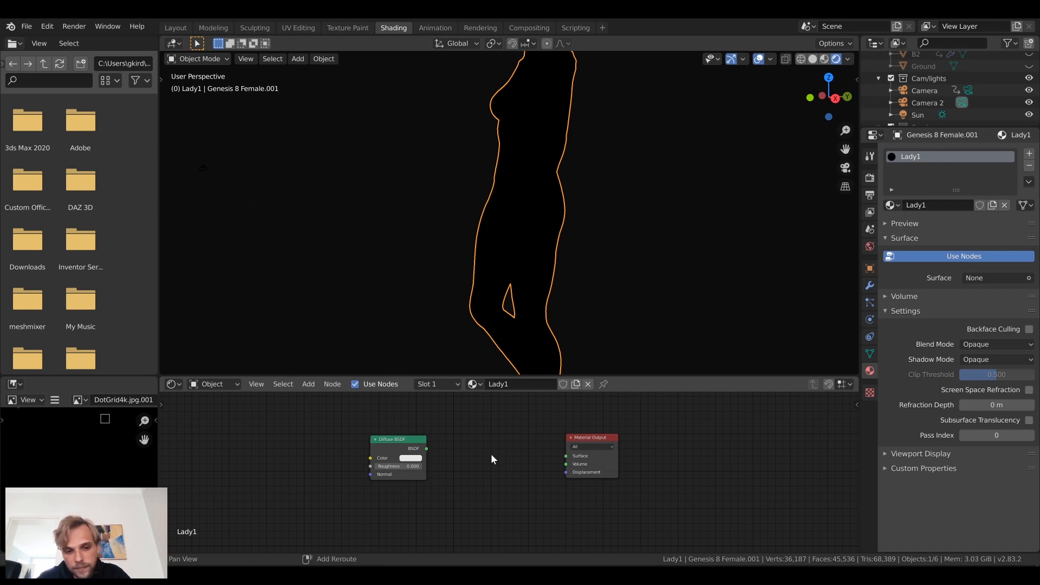
# Step: Add a ColorRamp node before the Material Output and move the Diffuse BSDF away to leave room between them
pyautogui.hotkey('shift', 'a')
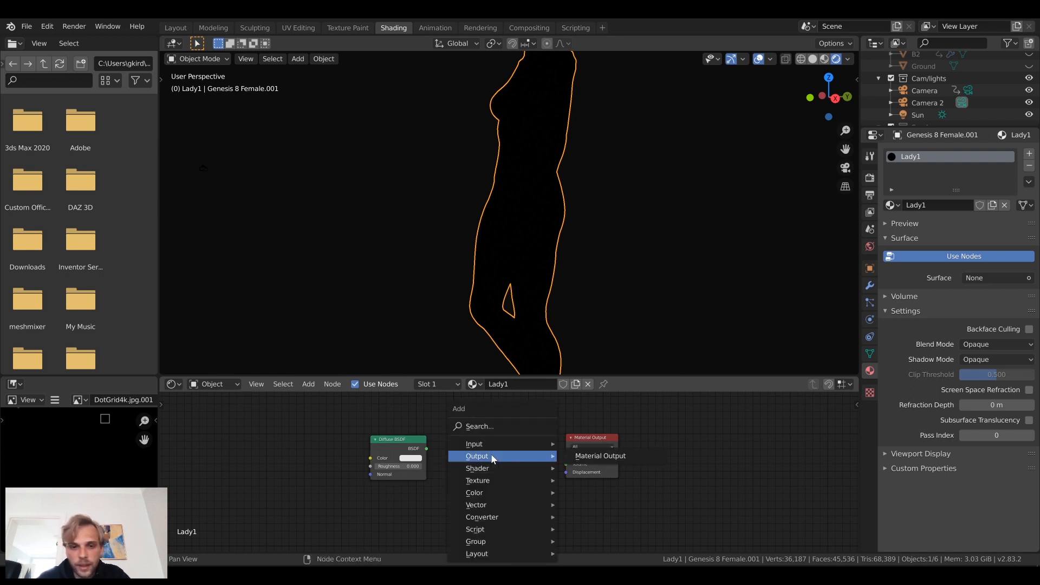
pyautogui.click(471, 424)
pyautogui.write('col')
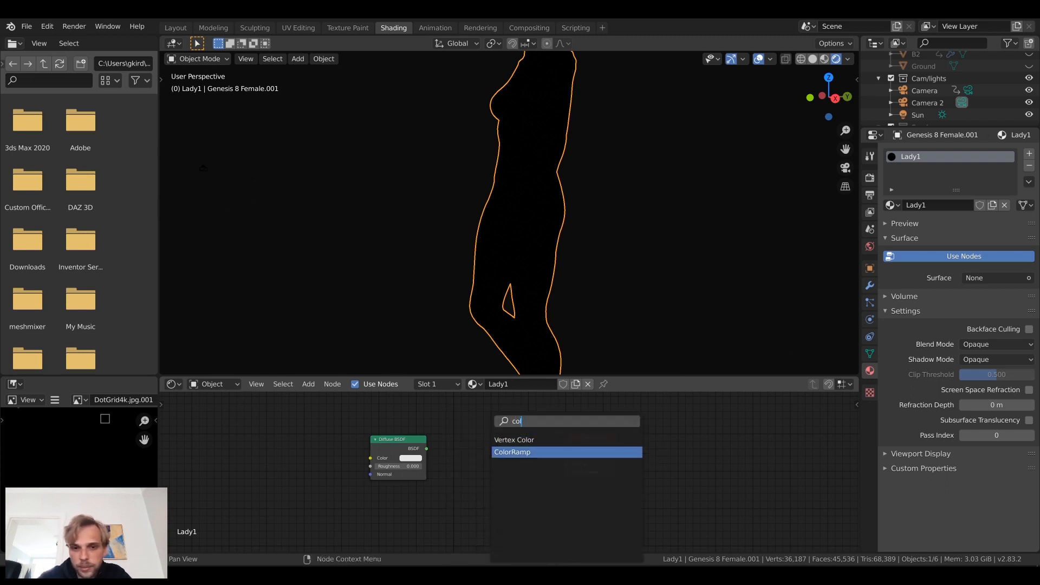
pyautogui.click(524, 450)
pyautogui.click(478, 445)
pyautogui.moveTo(391, 452); pyautogui.dragTo(293, 474)
# Step: Add a Shader to RGB node between the Diffuse BSDF and the ColorRamp
pyautogui.click(395, 460)
pyautogui.hotkey('shift', 'a')
pyautogui.write('shader')
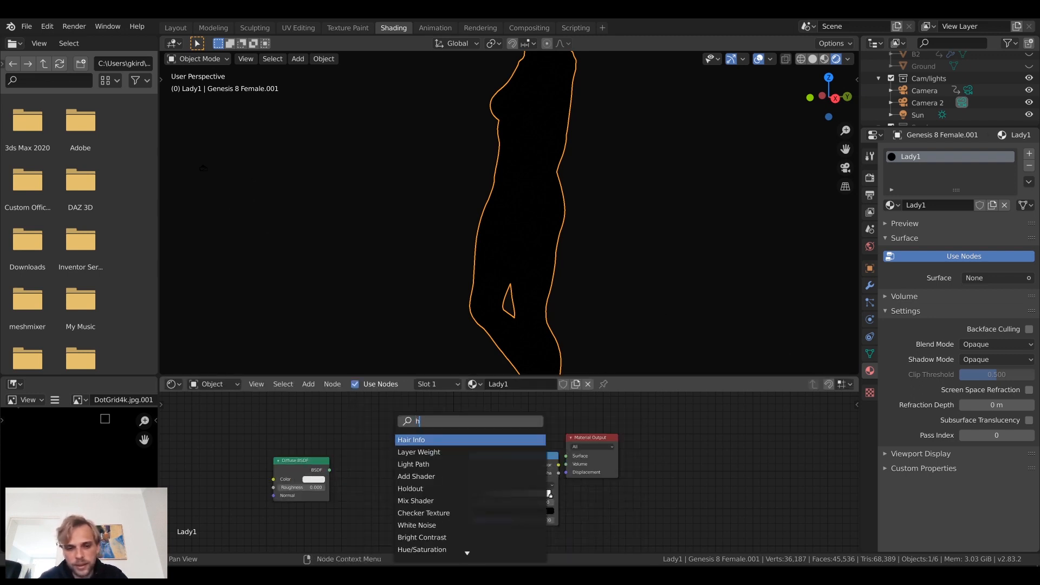
pyautogui.write('to')
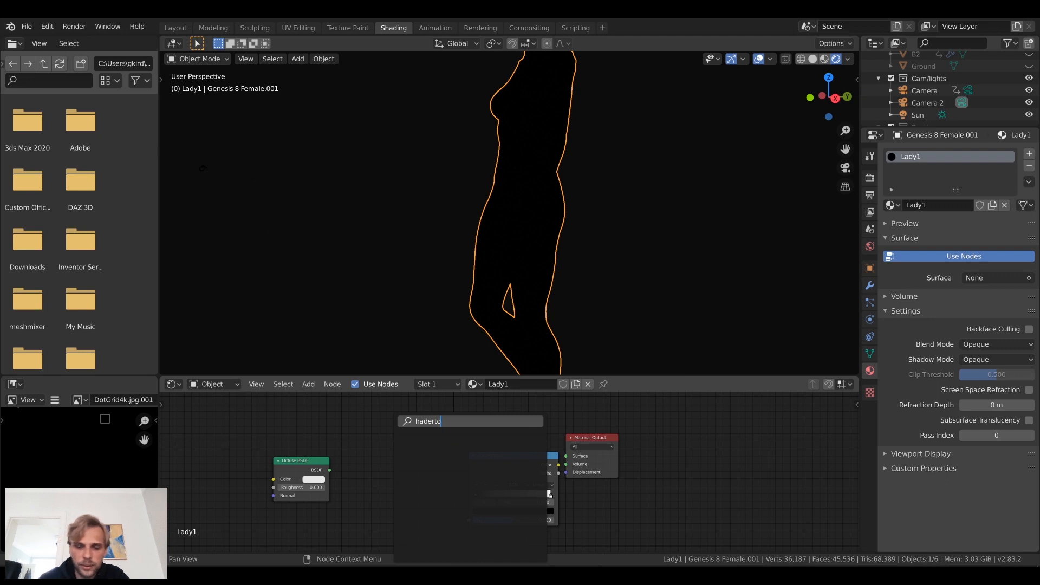
pyautogui.press('BackSpace')
pyautogui.press('BackSpace')
pyautogui.press('Down')
pyautogui.press('Down')
pyautogui.press('Return')
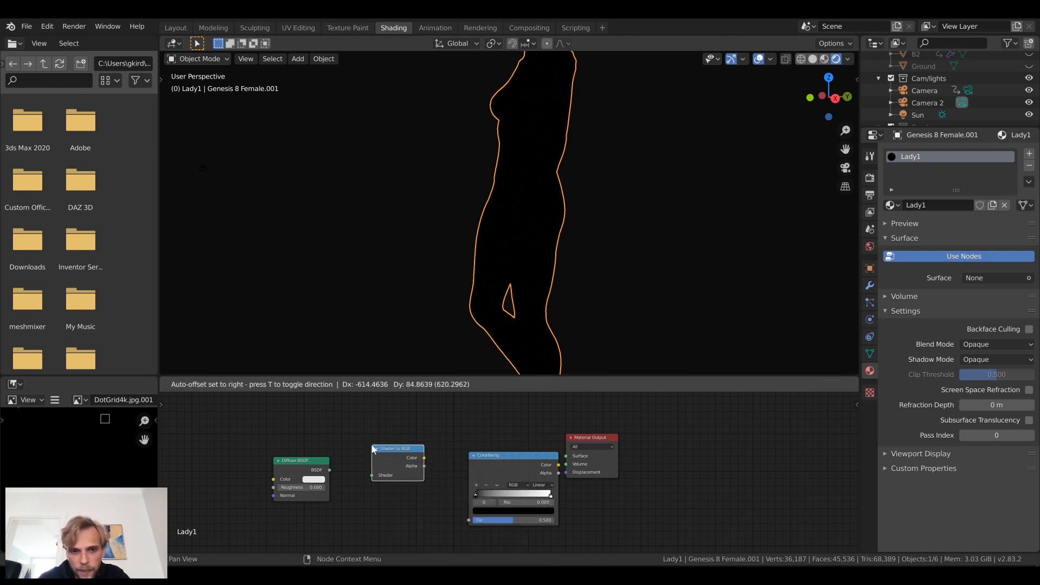
pyautogui.click(372, 445)
# Step: Link the Diffuse BSDF through Shader to RGB into the ColorRamp's Fac, and the ramp's Color to the Material Output's Surface
pyautogui.moveTo(330, 470); pyautogui.dragTo(469, 524)
pyautogui.moveTo(425, 459); pyautogui.dragTo(472, 523)
pyautogui.moveTo(559, 464); pyautogui.dragTo(690, 449)
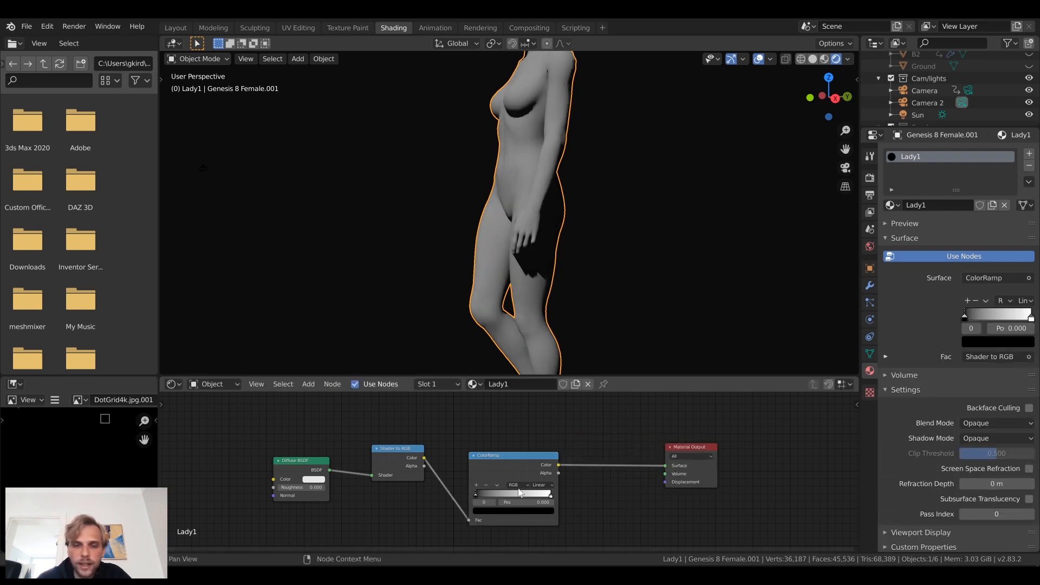
# Step: Set the ColorRamp's interpolation to Constant and move its white stop to position 0.121
pyautogui.scroll(2, 519, 492)
pyautogui.keyDown('shift'); pyautogui.scroll(-3, 634, 514); pyautogui.keyUp('shift')
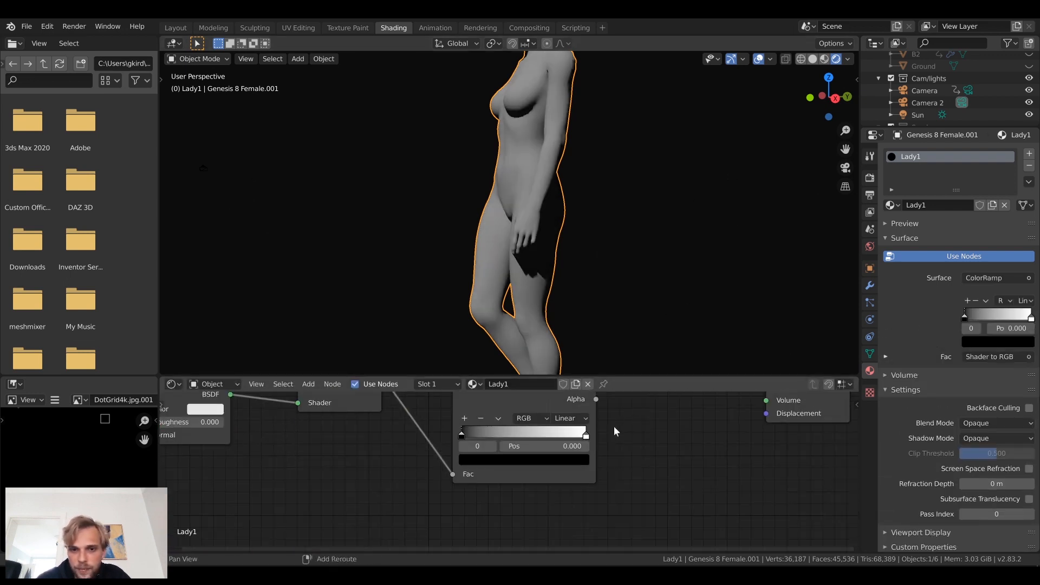
pyautogui.click(569, 418)
pyautogui.click(588, 481)
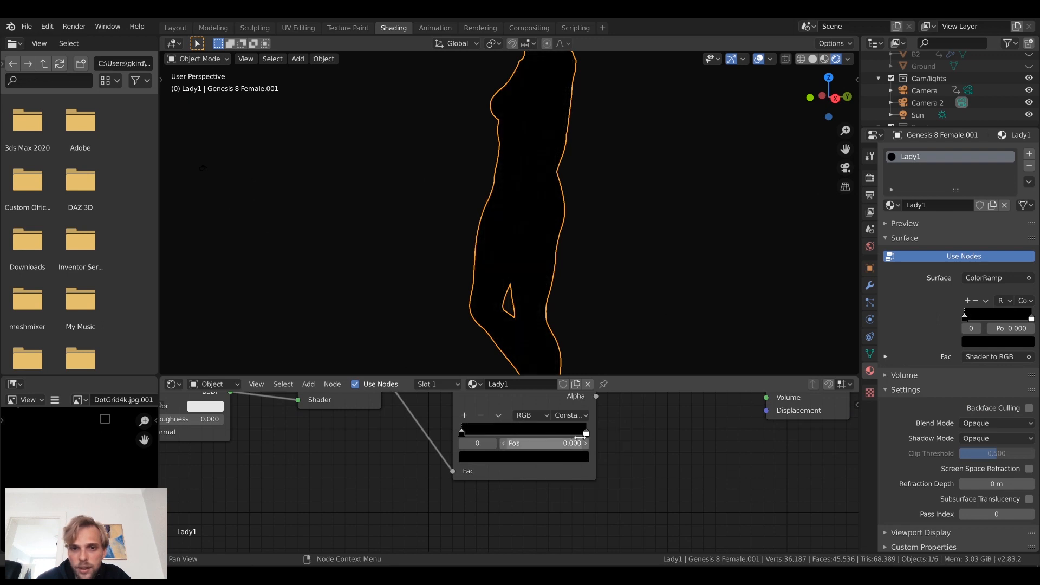
pyautogui.moveTo(583, 435); pyautogui.dragTo(472, 437)
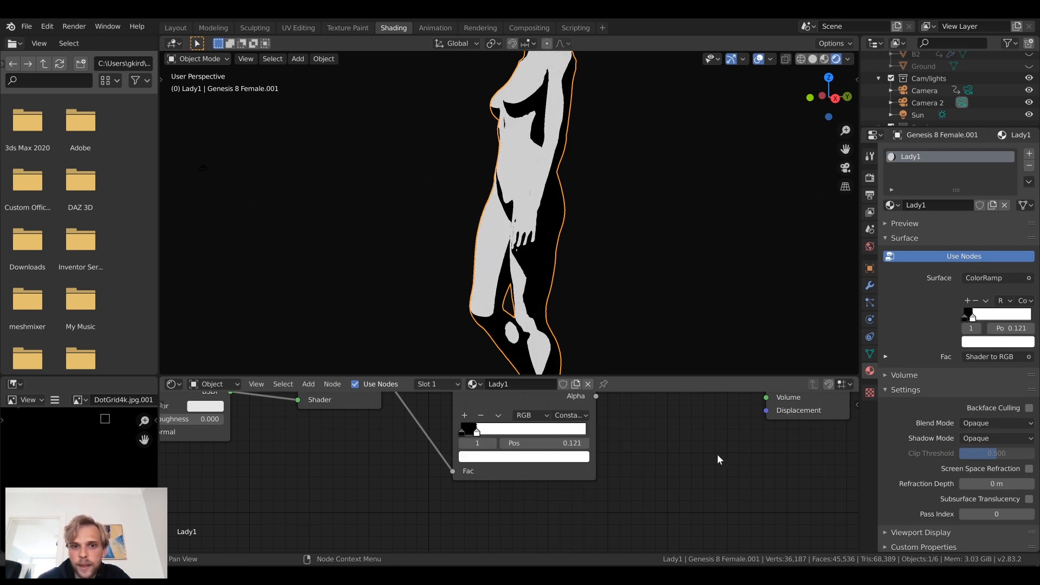
# Step: View the whole figure and fine-tune the ColorRamp's white stop to position 0.141
pyautogui.scroll(-3, 590, 242)
pyautogui.moveTo(562, 221); pyautogui.dragTo(517, 243, button='middle')
pyautogui.scroll(4, 409, 426)
pyautogui.scroll(-4, 369, 437)
pyautogui.moveTo(387, 438); pyautogui.dragTo(433, 513, button='middle')
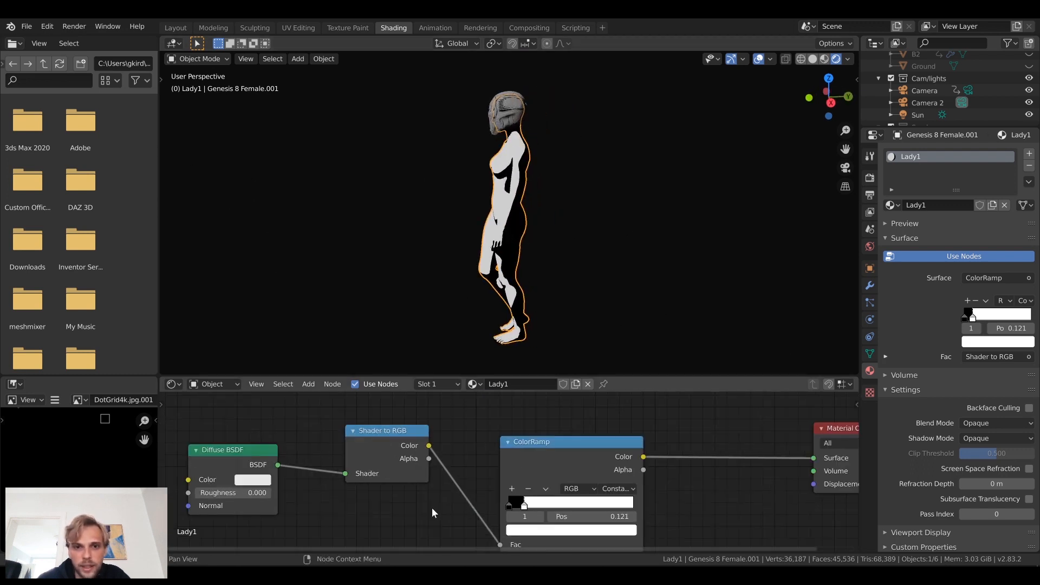
pyautogui.scroll(3, 472, 510)
pyautogui.moveTo(499, 446); pyautogui.dragTo(503, 447)
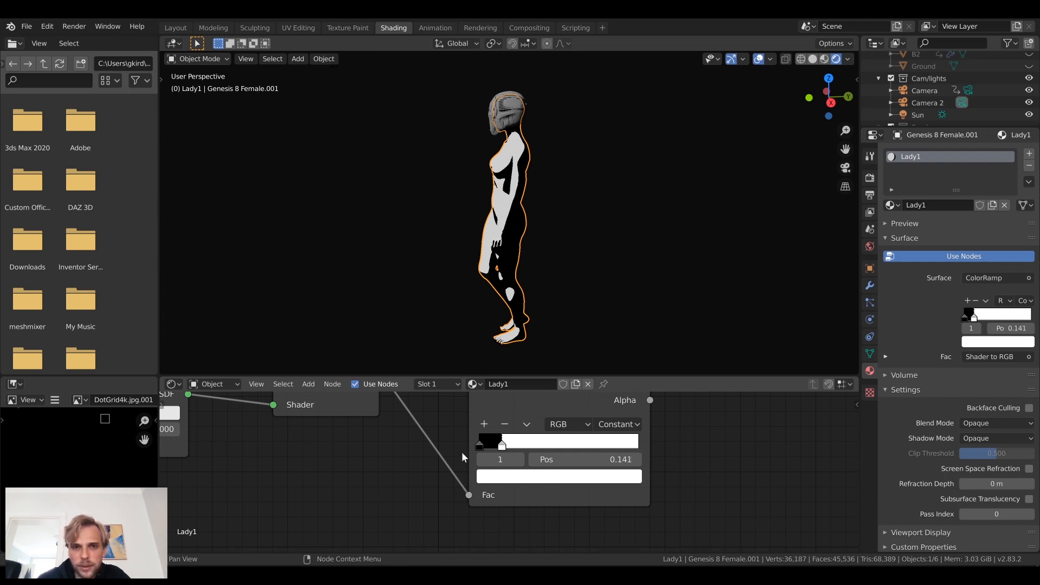
# Step: Lighten the ColorRamp's black stop to dark grey
pyautogui.scroll(4, 463, 457)
pyautogui.click(451, 424)
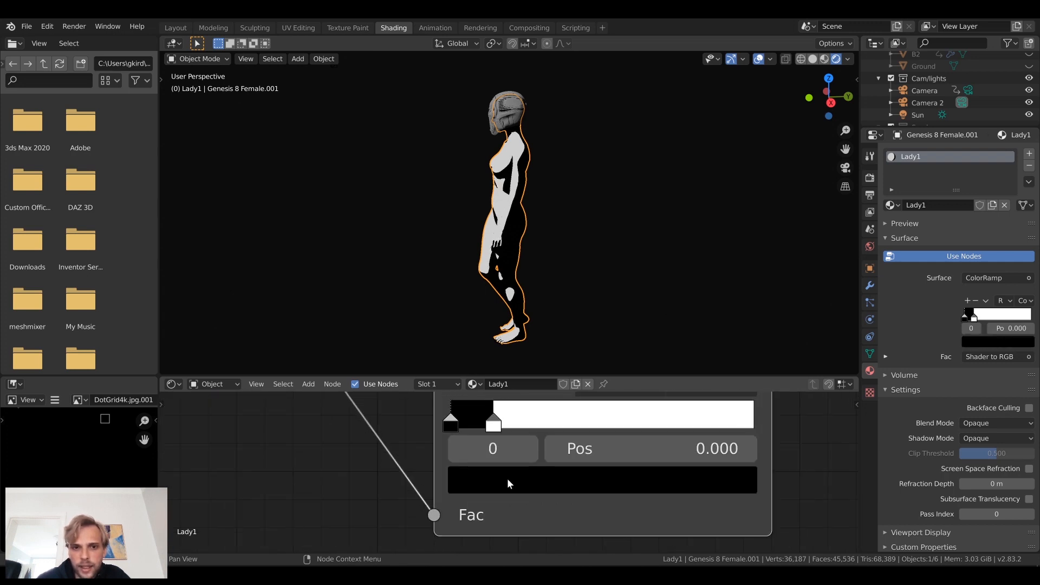
pyautogui.click(509, 483)
pyautogui.scroll(4, 560, 494)
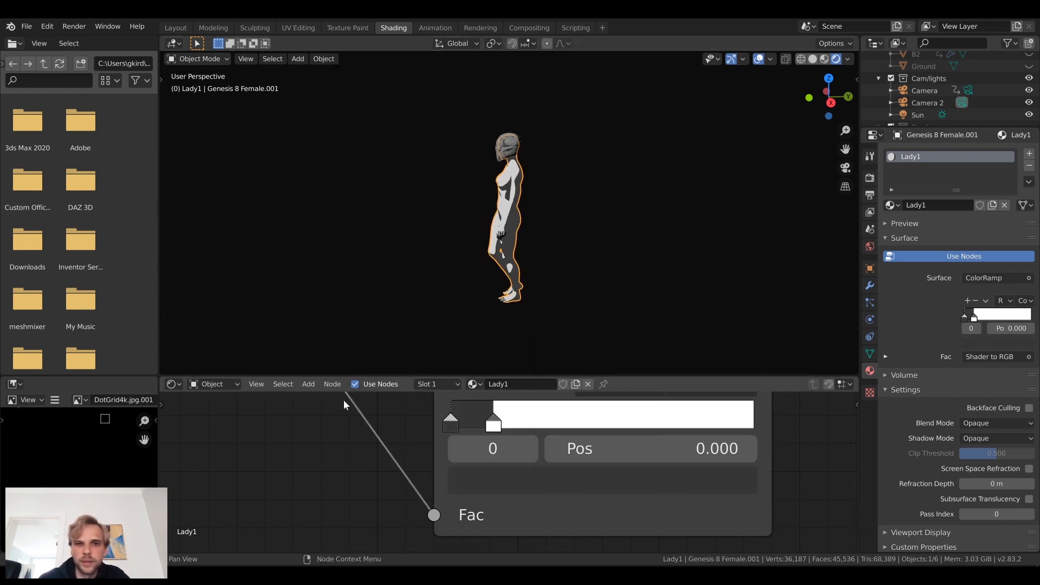
# Step: Add a Fresnel node above the Shader to RGB node
pyautogui.scroll(-6, 406, 473)
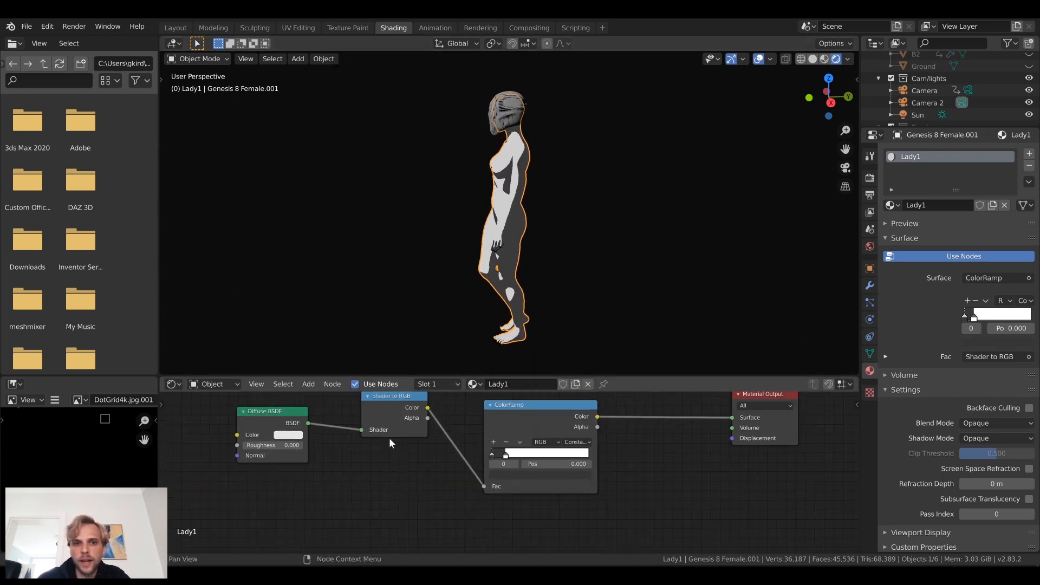
pyautogui.moveTo(345, 480); pyautogui.dragTo(398, 495, button='middle')
pyautogui.moveTo(460, 459); pyautogui.dragTo(467, 437, button='middle')
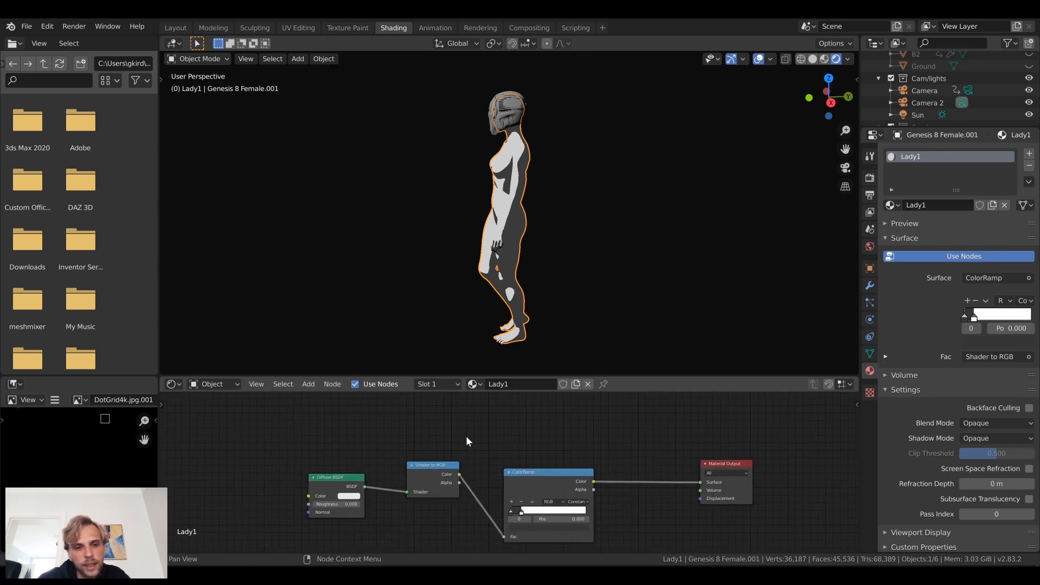
pyautogui.hotkey('shift', 'a')
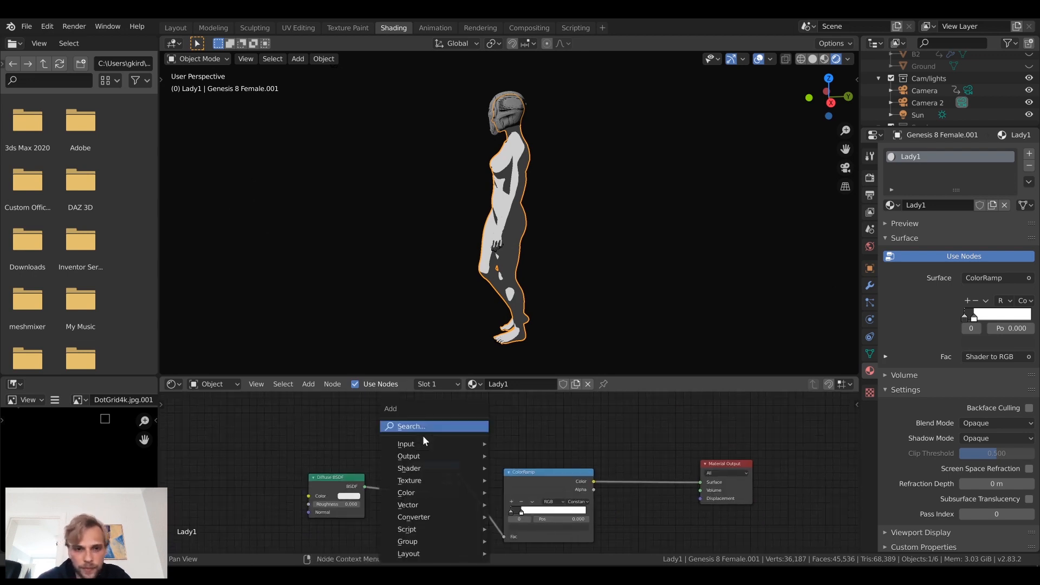
pyautogui.click(425, 428)
pyautogui.write('fre')
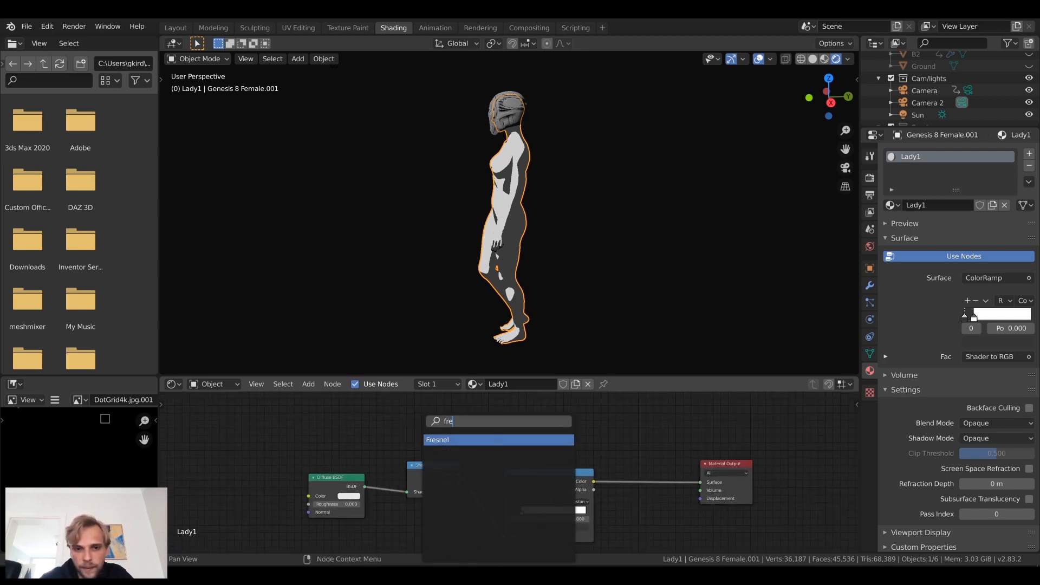
pyautogui.press('Return')
pyautogui.click(463, 434)
pyautogui.scroll(3, 476, 431)
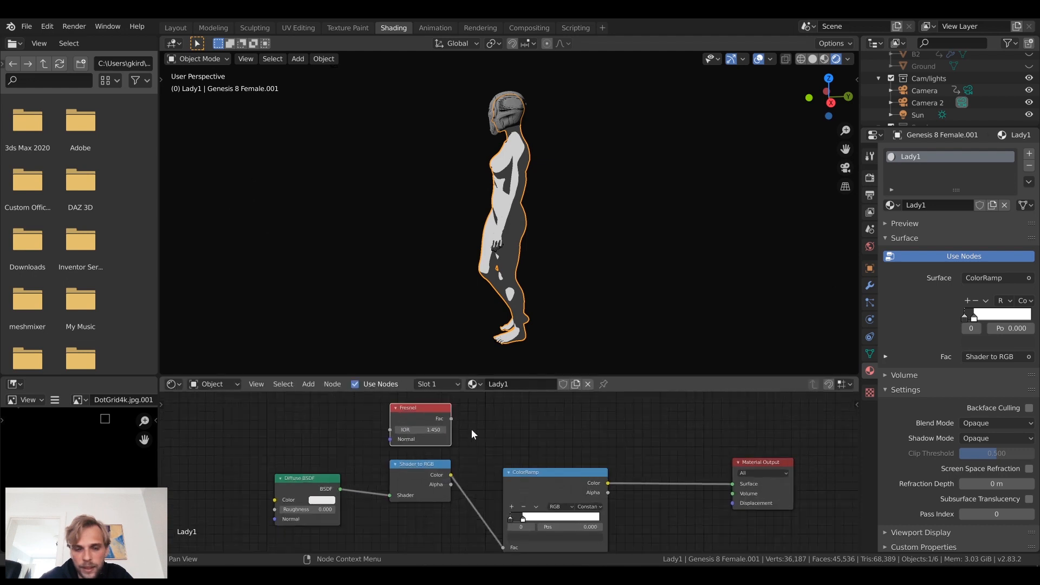
# Step: Set the Fresnel node's IOR to 1.4
pyautogui.click(403, 422)
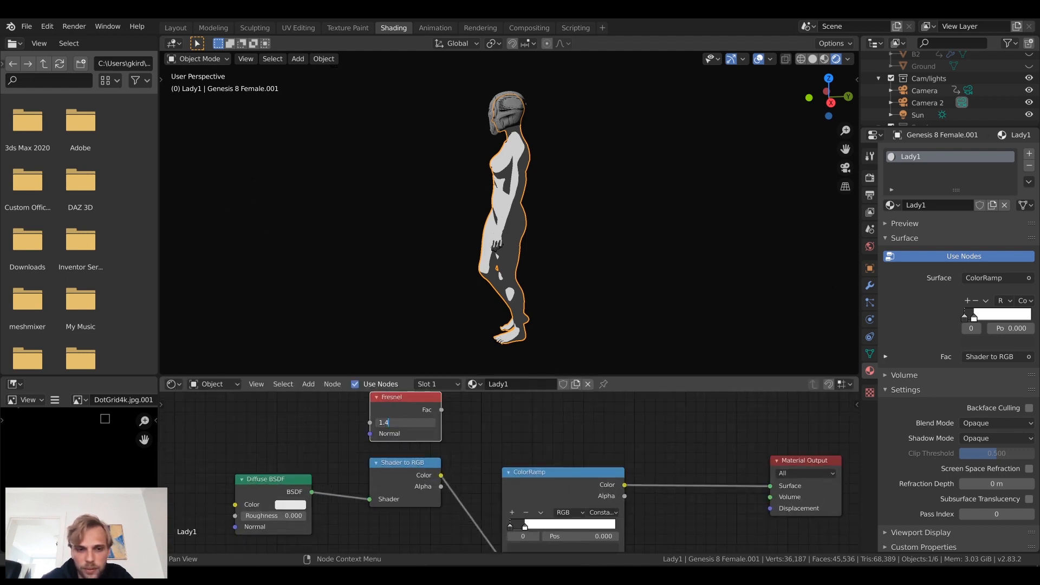
pyautogui.press('Return')
pyautogui.moveTo(516, 395); pyautogui.dragTo(513, 449, button='middle')
pyautogui.click(514, 448)
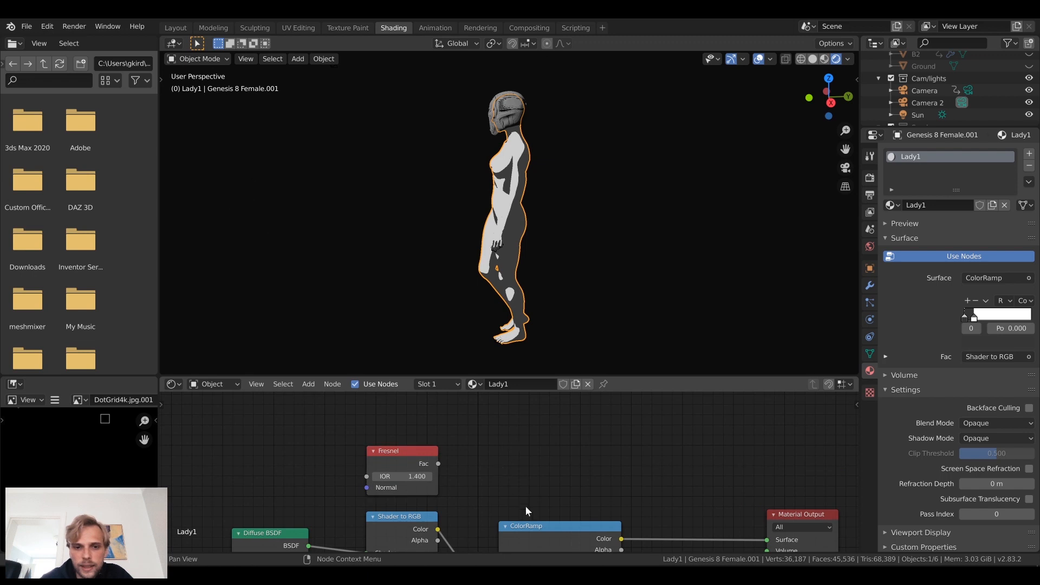
pyautogui.keyDown('ctrl'); pyautogui.moveTo(525, 510); pyautogui.dragTo(554, 543, button='middle'); pyautogui.keyUp('ctrl')
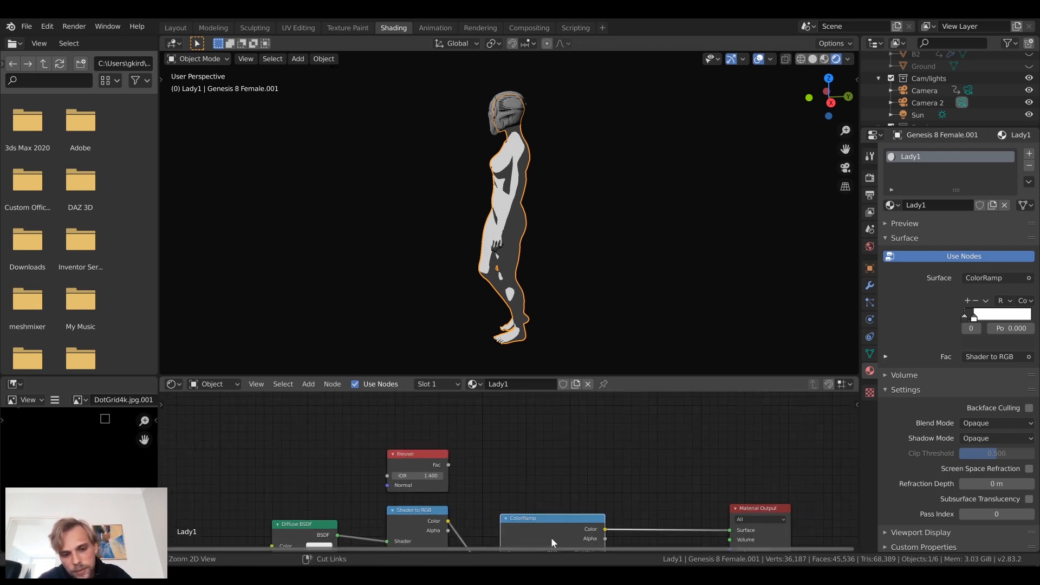
# Step: Duplicate the ColorRamp node, place the copy above the original and connect the Fresnel node's Fac output to its Fac input
pyautogui.click(552, 542)
pyautogui.hotkey('shift', 'd')
pyautogui.click(550, 427)
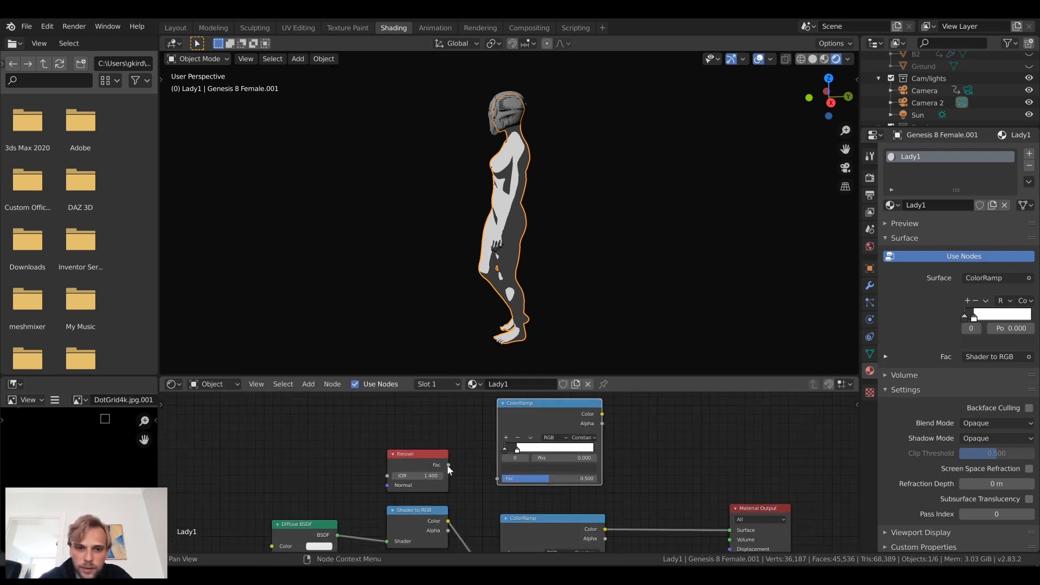
pyautogui.moveTo(448, 466); pyautogui.dragTo(496, 481)
# Step: Connect the duplicated ColorRamp's Color output to the Surface input of the Material Output node
pyautogui.scroll(2, 510, 470)
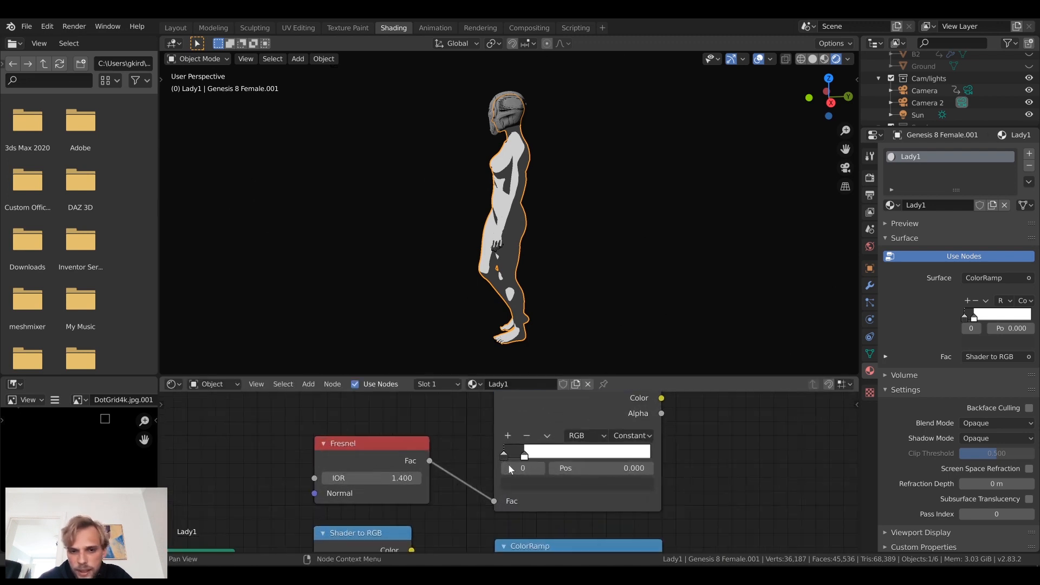
pyautogui.scroll(-2, 646, 461)
pyautogui.moveTo(650, 458); pyautogui.dragTo(548, 428, button='middle')
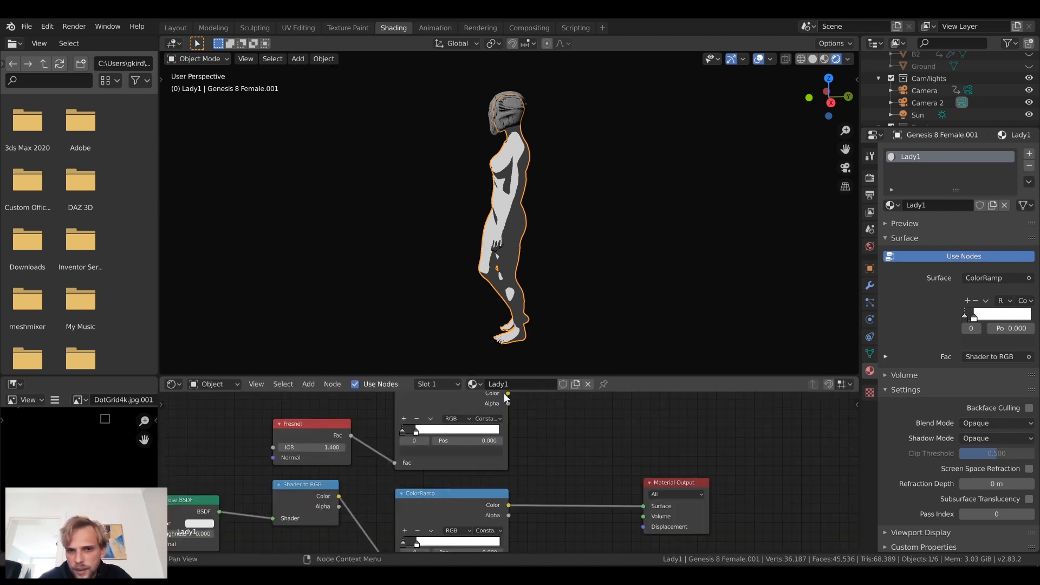
pyautogui.moveTo(508, 396); pyautogui.dragTo(643, 505)
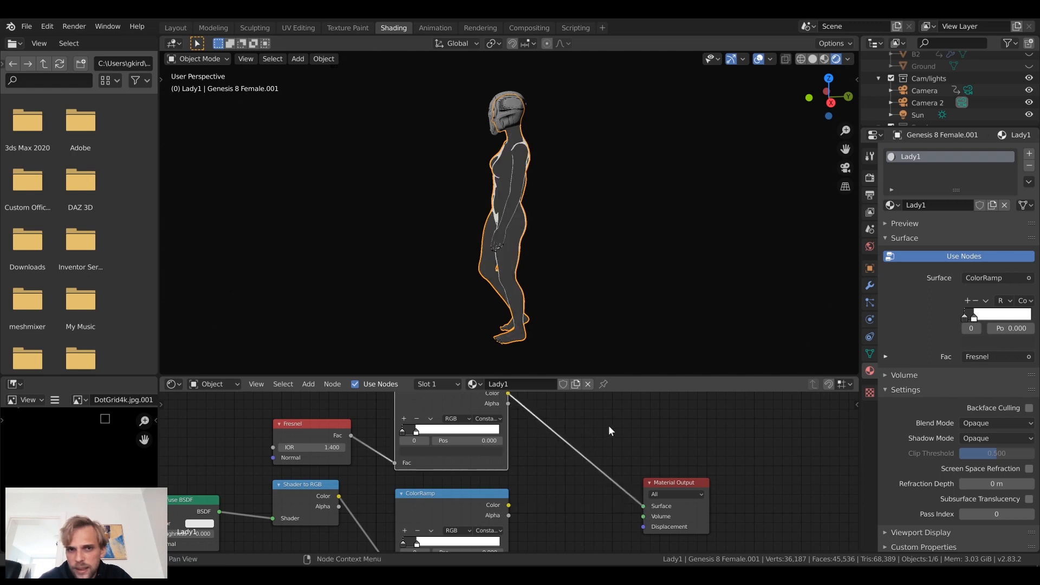
# Step: Darken the dark grey stop of the Fresnel-driven ColorRamp to pure black
pyautogui.scroll(3, 391, 454)
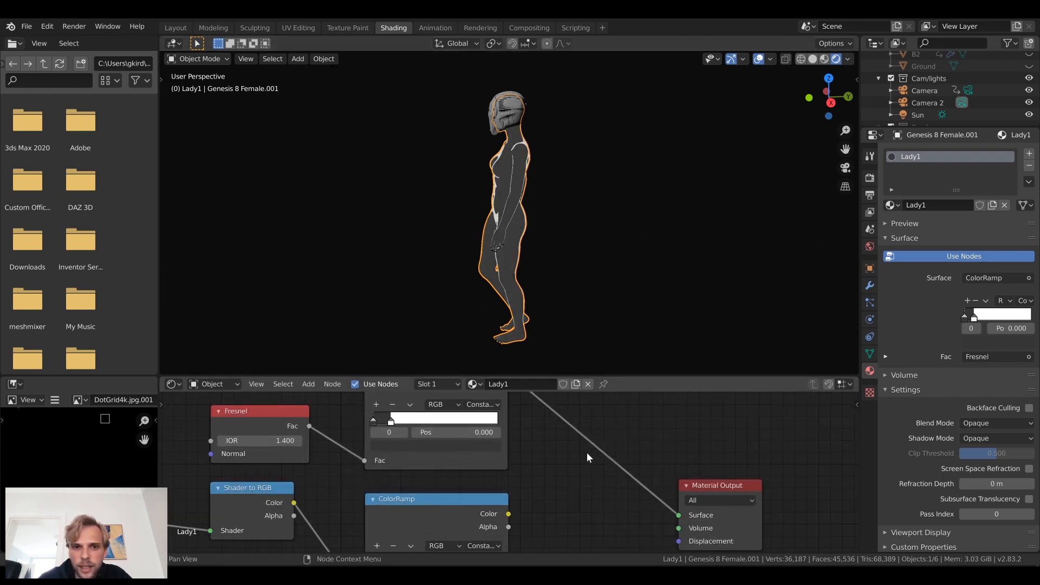
pyautogui.moveTo(414, 409); pyautogui.dragTo(505, 464, button='middle')
pyautogui.scroll(2, 505, 463)
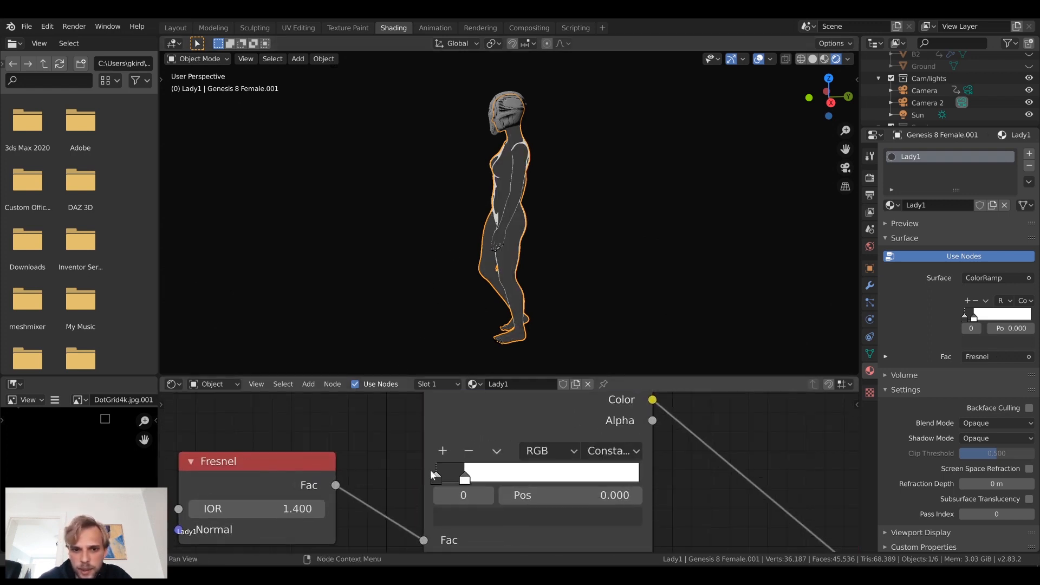
pyautogui.click(463, 513)
pyautogui.moveTo(601, 352); pyautogui.dragTo(599, 382)
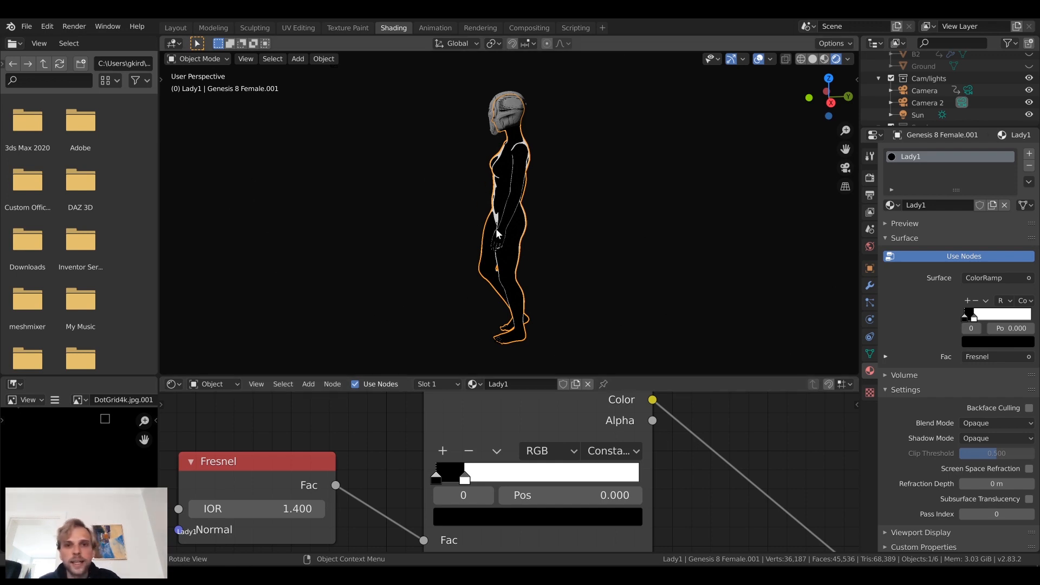
# Step: Check the rim lines on the figure and move the white stop of the Fresnel-driven ColorRamp to position 0.107
pyautogui.moveTo(517, 247); pyautogui.dragTo(612, 232, button='middle')
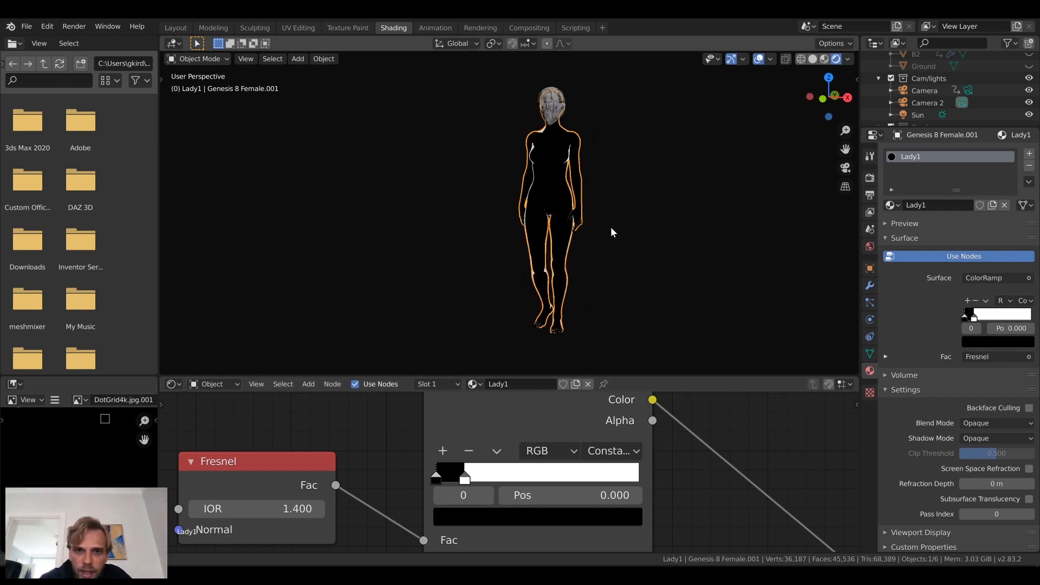
pyautogui.scroll(6, 612, 233)
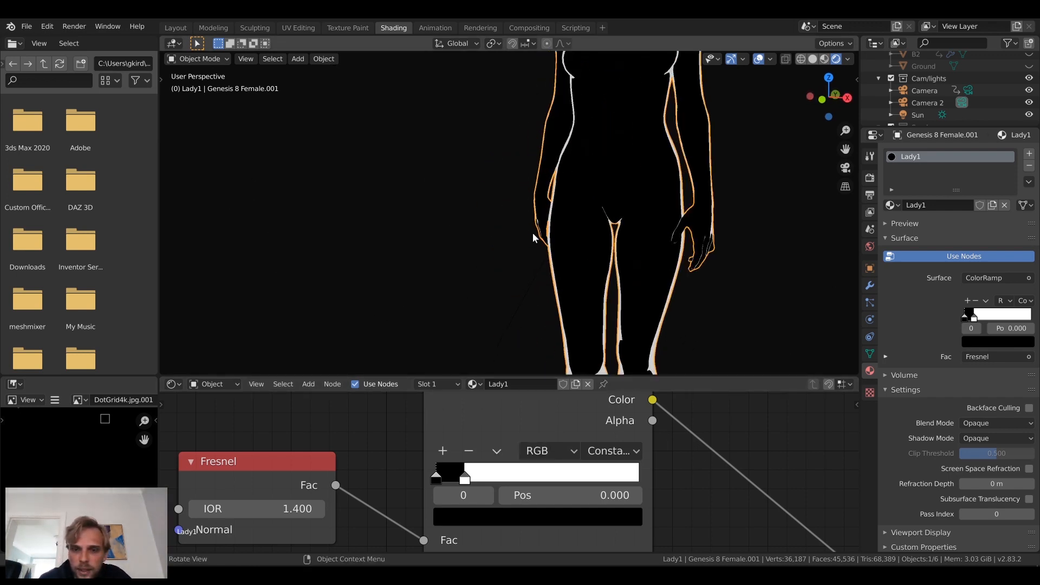
pyautogui.keyDown('shift'); pyautogui.moveTo(551, 145); pyautogui.dragTo(526, 210, button='middle'); pyautogui.keyUp('shift')
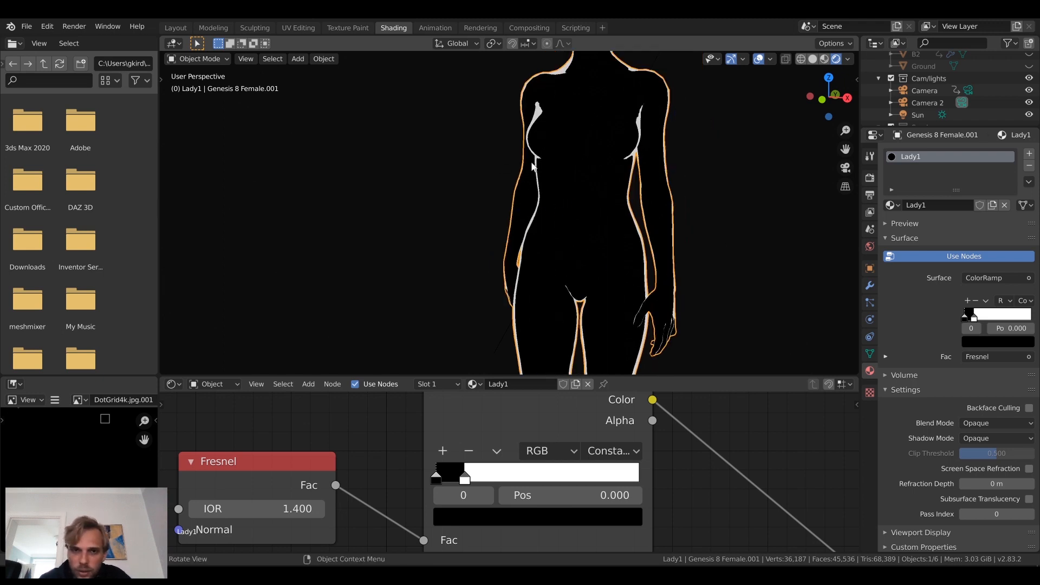
pyautogui.scroll(-3, 623, 238)
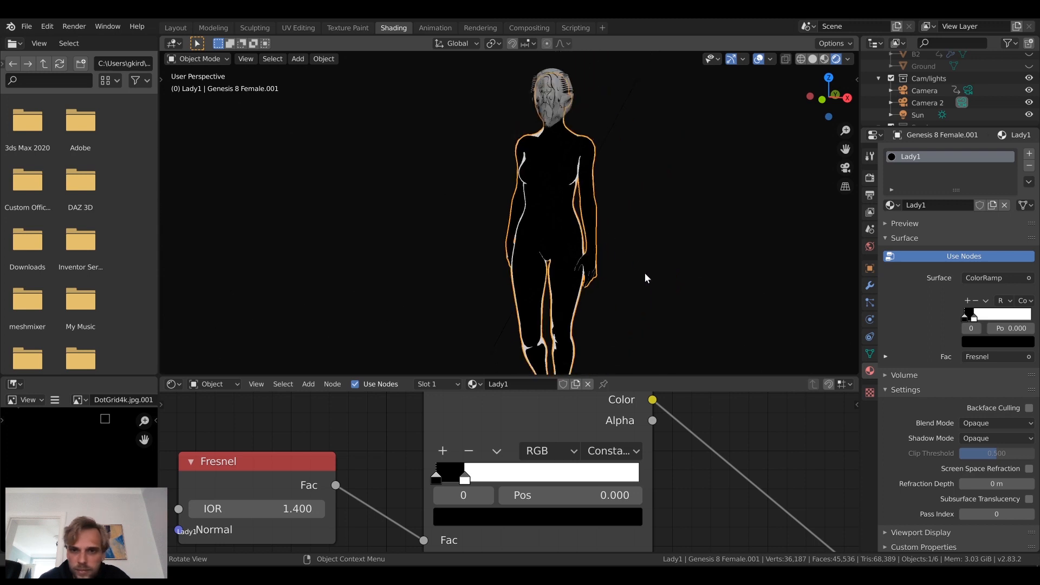
pyautogui.moveTo(645, 276); pyautogui.dragTo(616, 346, button='middle')
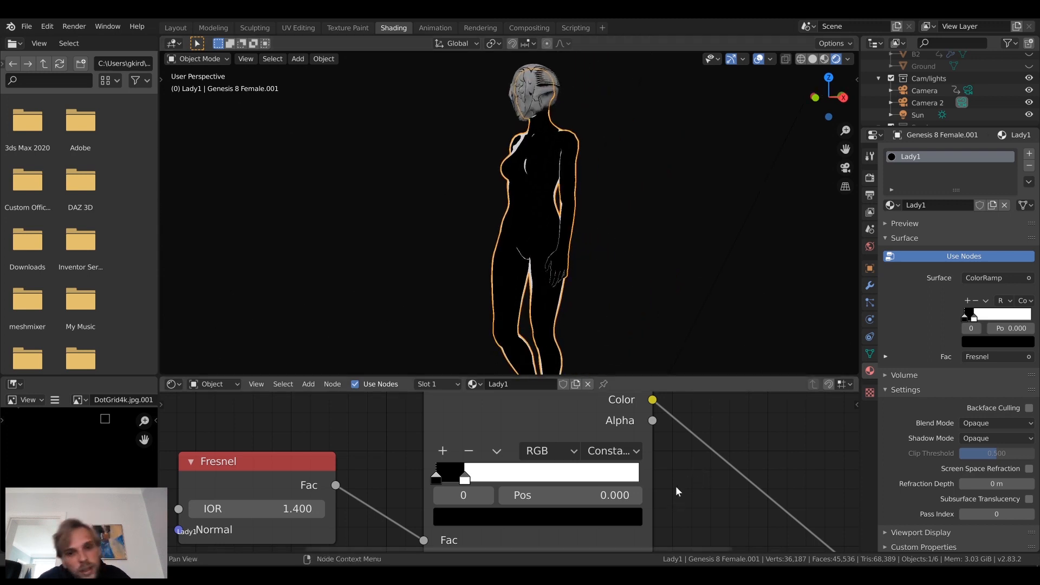
pyautogui.moveTo(672, 495); pyautogui.dragTo(652, 431, button='middle')
pyautogui.scroll(-2, 541, 433)
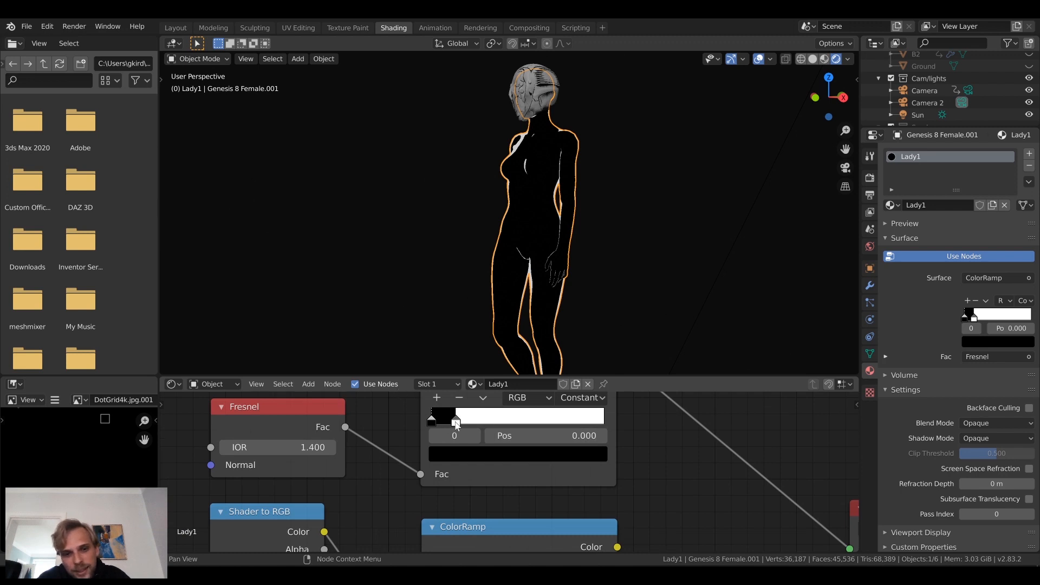
pyautogui.moveTo(456, 422)
pyautogui.mouseDown()
pyautogui.moveTo(440, 426)
pyautogui.moveTo(450, 428)
pyautogui.mouseUp()
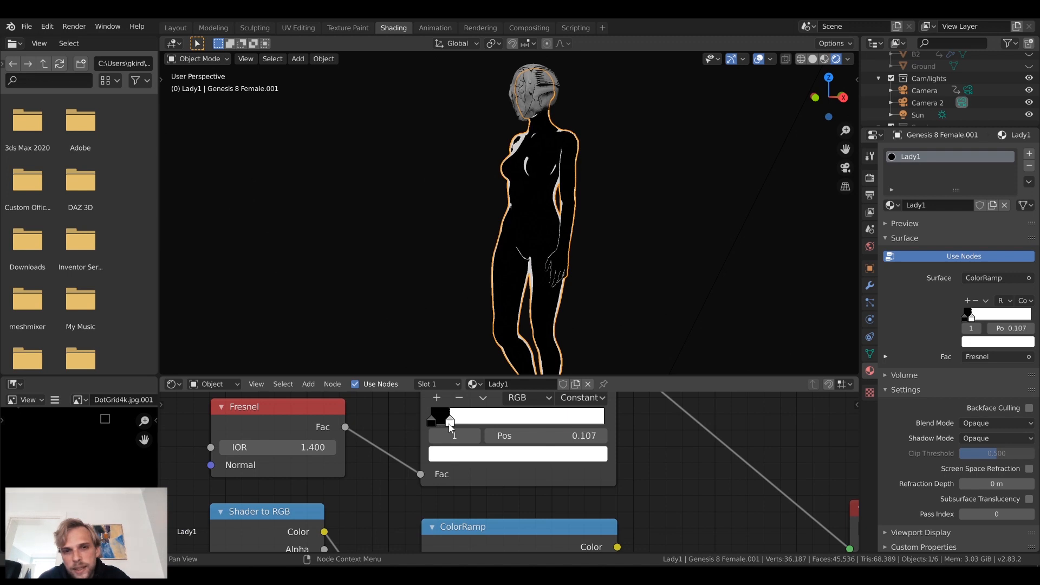
# Step: Examine the Fresnel rim lines on the figure's torso up close and on the whole body
pyautogui.scroll(6, 593, 297)
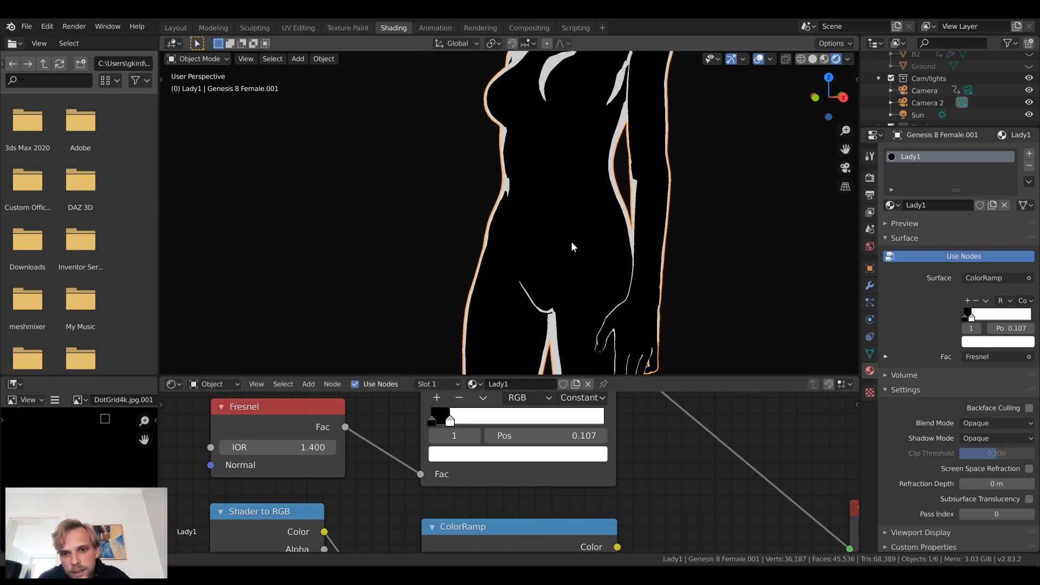
pyautogui.scroll(2, 537, 203)
pyautogui.keyDown('shift'); pyautogui.moveTo(537, 230); pyautogui.dragTo(595, 362, button='middle'); pyautogui.keyUp('shift')
pyautogui.keyDown('shift'); pyautogui.moveTo(538, 183); pyautogui.dragTo(539, 252, button='middle'); pyautogui.keyUp('shift')
pyautogui.scroll(-10, 539, 252)
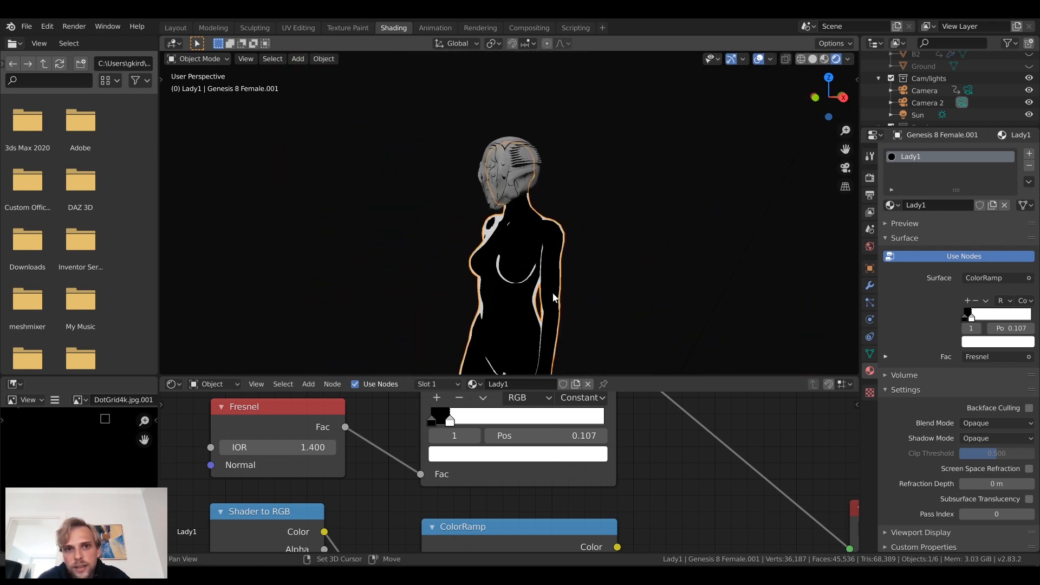
pyautogui.scroll(-2, 658, 479)
pyautogui.scroll(-3, 621, 453)
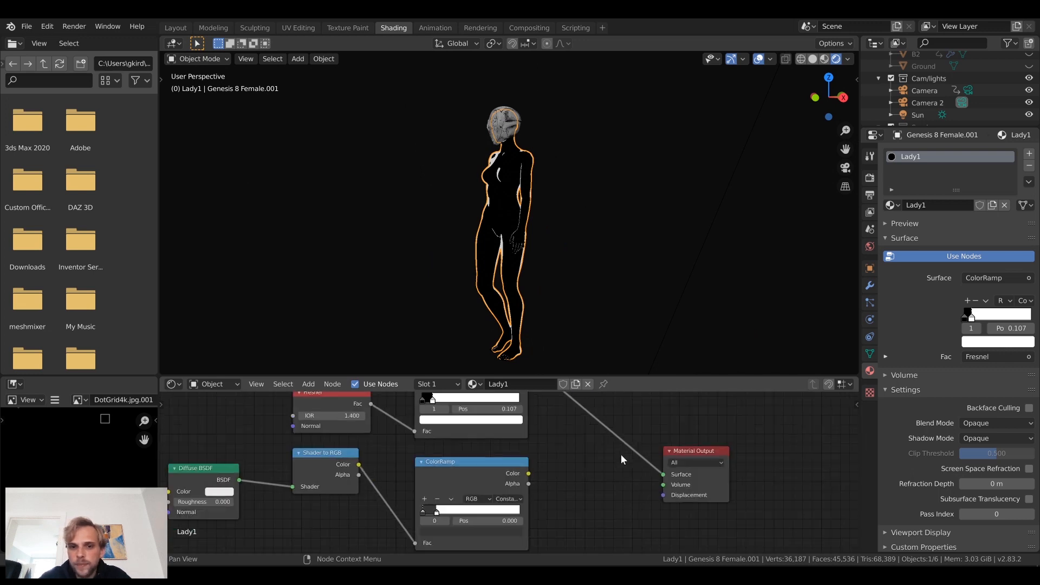
# Step: Move the Material Output node farther from the ColorRamp nodes to make room between them
pyautogui.click(649, 486)
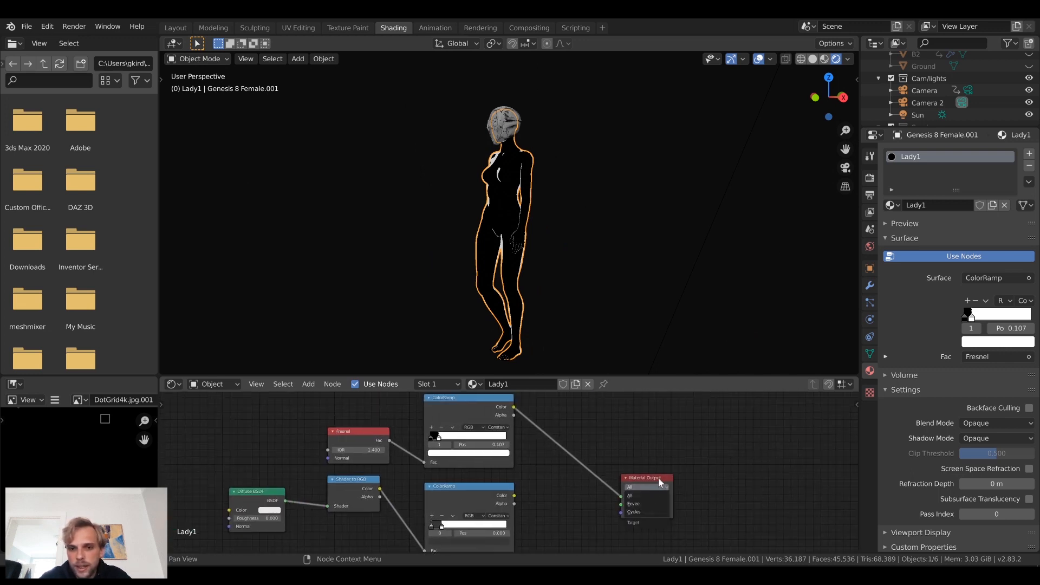
pyautogui.moveTo(656, 497); pyautogui.dragTo(702, 488)
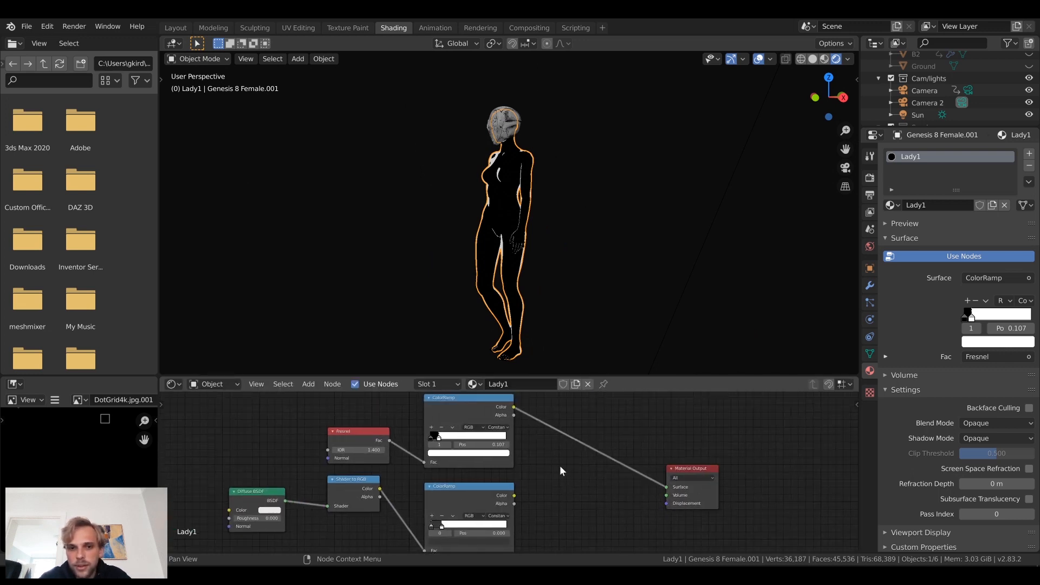
pyautogui.scroll(1, 563, 476)
pyautogui.moveTo(568, 483); pyautogui.dragTo(518, 466, button='middle')
# Step: Add a MixRGB node between the ColorRamp nodes and the Material Output
pyautogui.hotkey('shift', 'a')
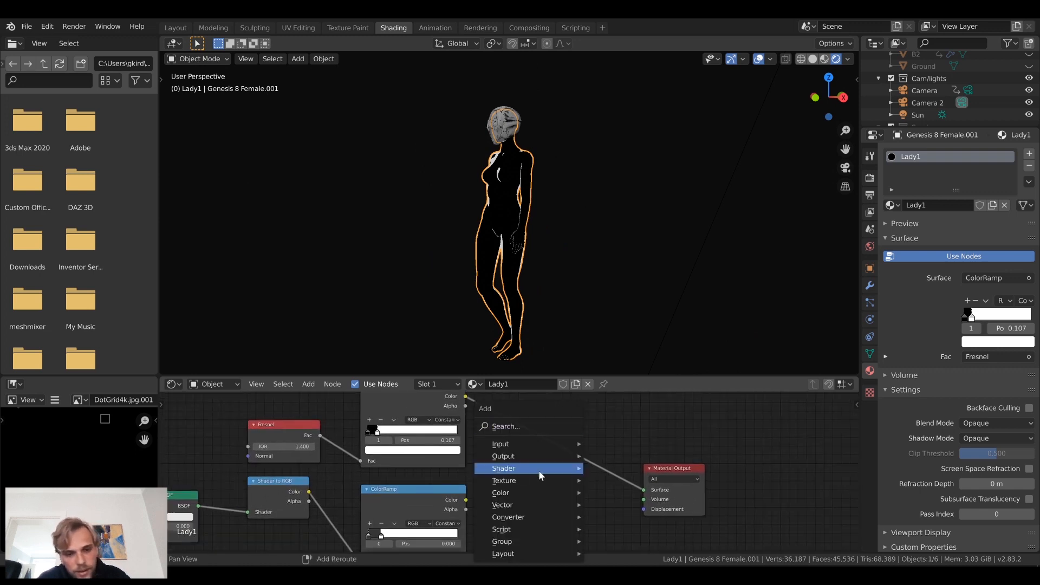
pyautogui.click(524, 425)
pyautogui.write('mi')
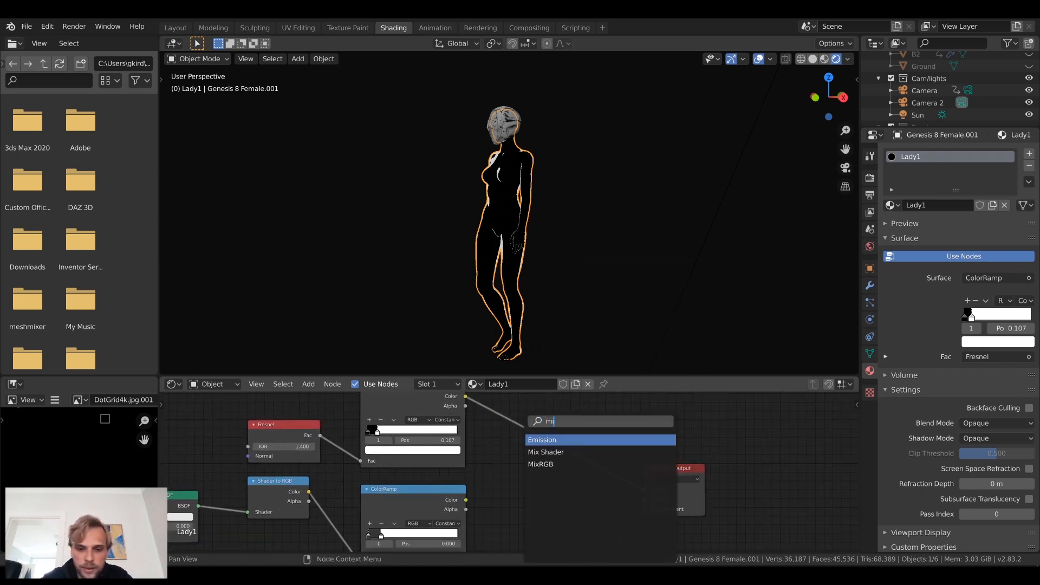
pyautogui.write('x')
pyautogui.press('Down')
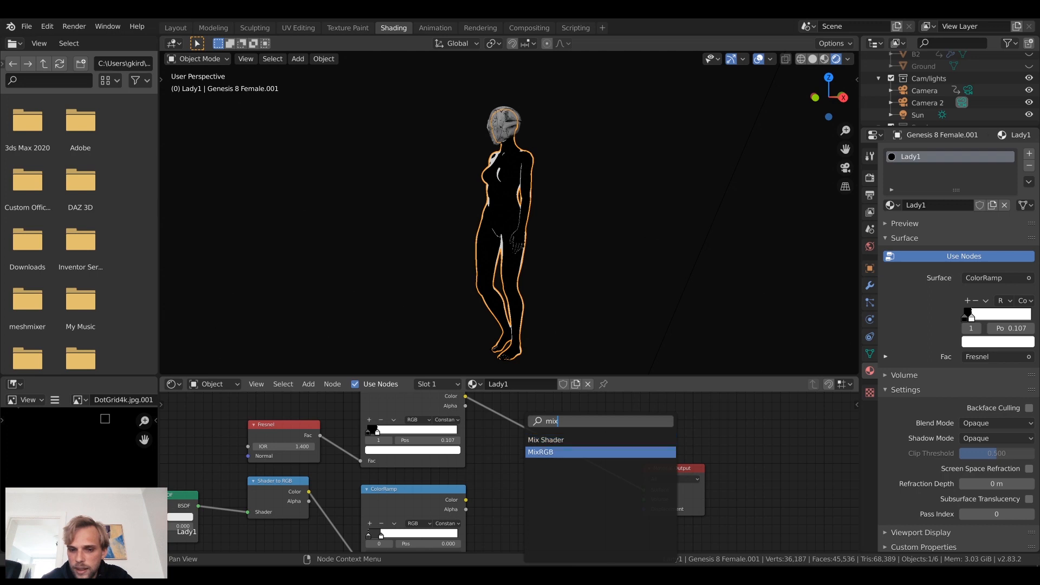
pyautogui.press('Return')
pyautogui.click(508, 484)
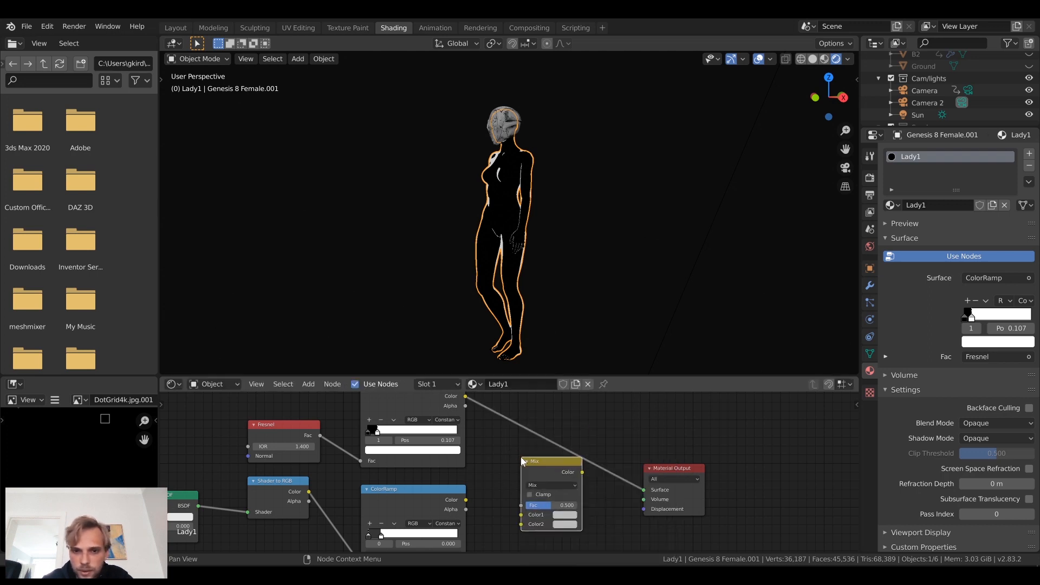
# Step: Connect the upper ColorRamp's Color to the Mix node's Fac and feed the Mix node's Color into the Material Output's Surface
pyautogui.moveTo(464, 397); pyautogui.dragTo(521, 504)
pyautogui.moveTo(537, 422); pyautogui.dragTo(558, 470, button='middle')
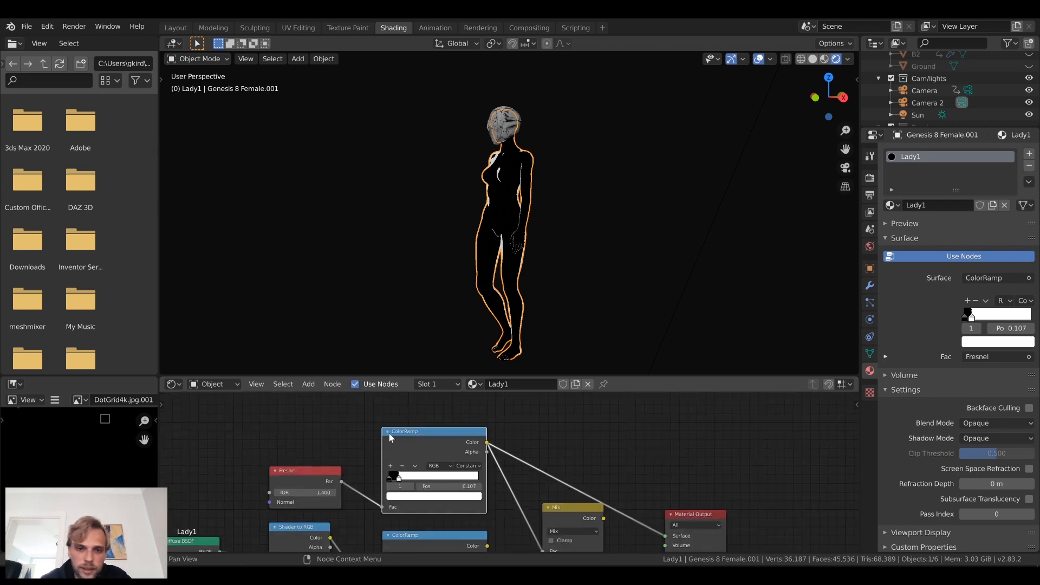
pyautogui.moveTo(652, 473); pyautogui.dragTo(626, 418, button='middle')
pyautogui.moveTo(540, 462); pyautogui.dragTo(557, 431)
pyautogui.click(512, 501)
pyautogui.moveTo(511, 500); pyautogui.dragTo(531, 463, button='middle')
pyautogui.scroll(1, 529, 452)
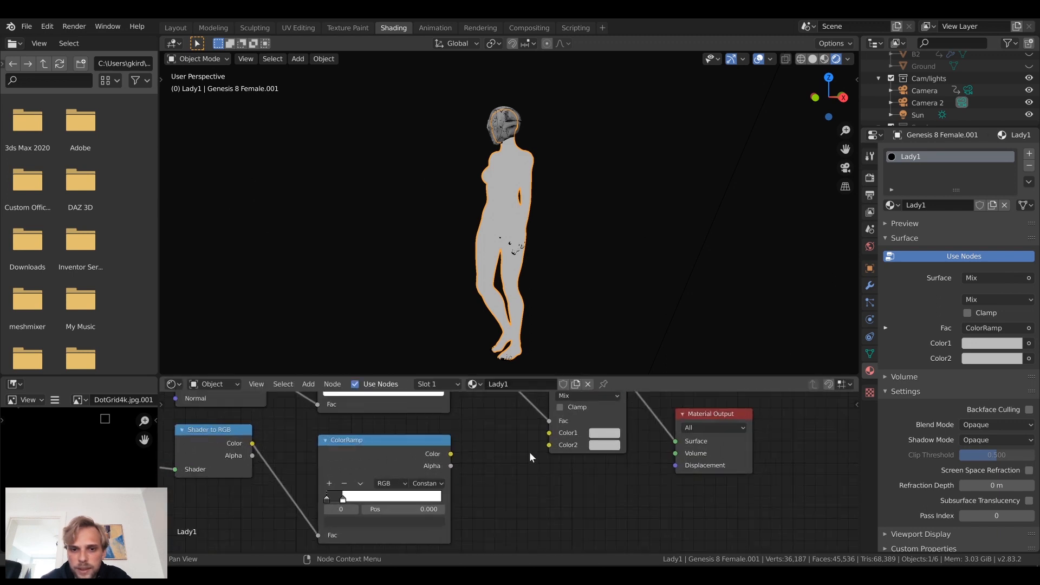
# Step: Set the Mix node's Color2 to saturated blue and its Color1 to saturated red
pyautogui.moveTo(450, 454); pyautogui.dragTo(609, 448)
pyautogui.click(609, 448)
pyautogui.click(618, 368)
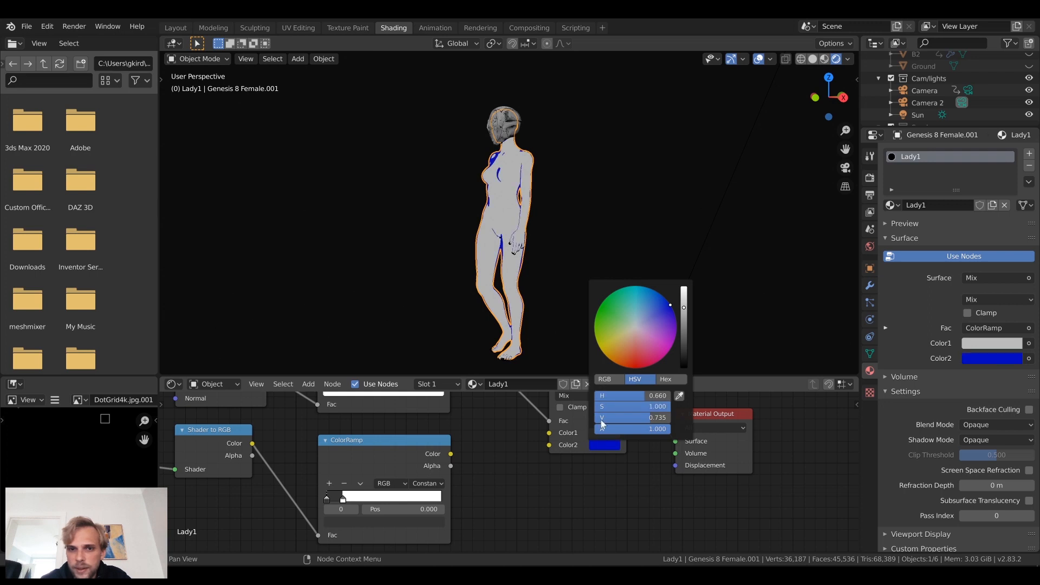
pyautogui.click(614, 435)
pyautogui.click(645, 333)
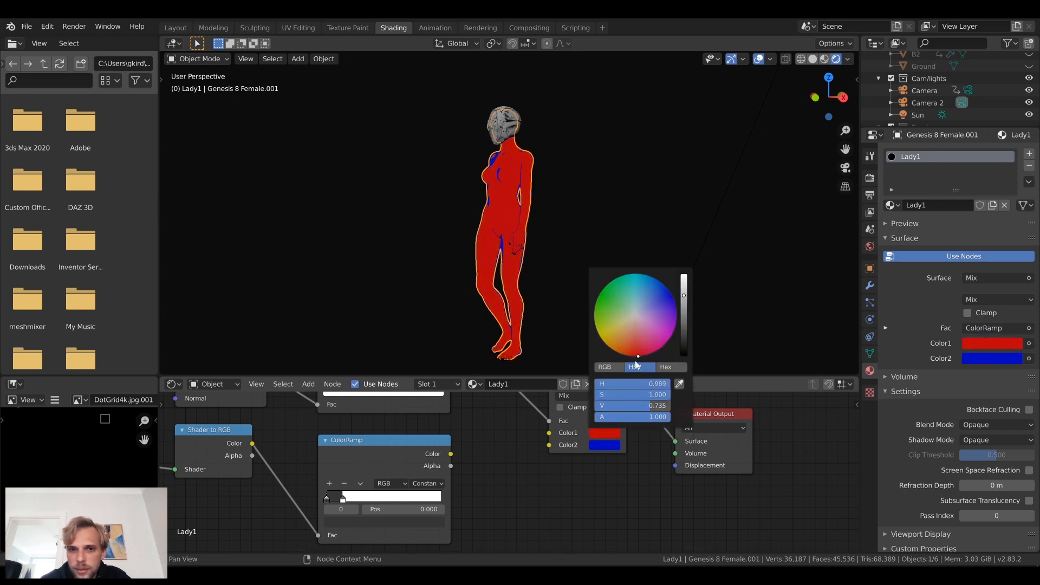
# Step: Shift the Mix node closer to the ColorRamps and connect the lower ColorRamp's Color output to its Color1 input
pyautogui.moveTo(510, 419); pyautogui.dragTo(514, 459, button='middle')
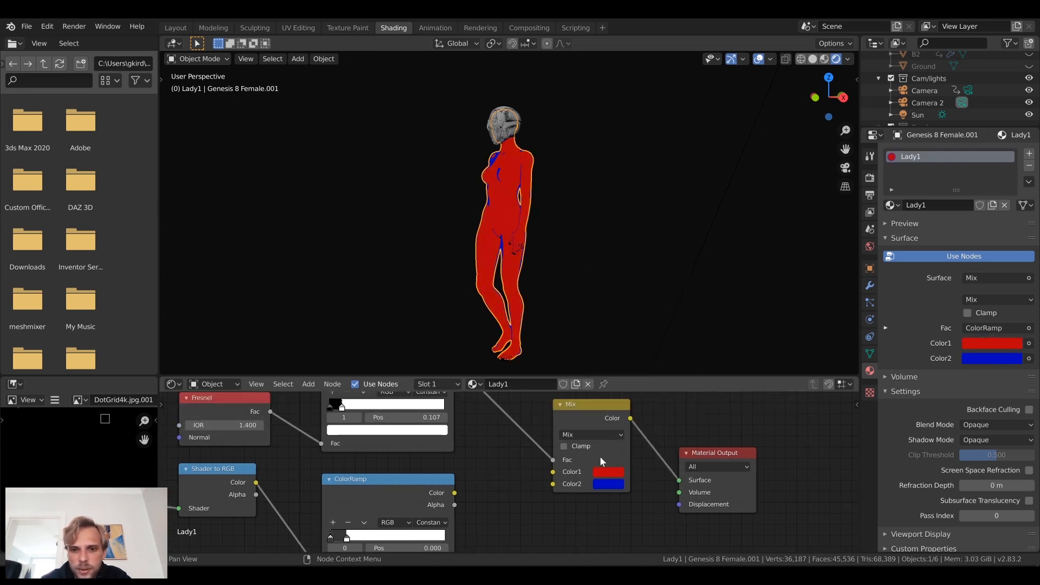
pyautogui.moveTo(600, 458); pyautogui.dragTo(582, 463)
pyautogui.moveTo(454, 493); pyautogui.dragTo(535, 477)
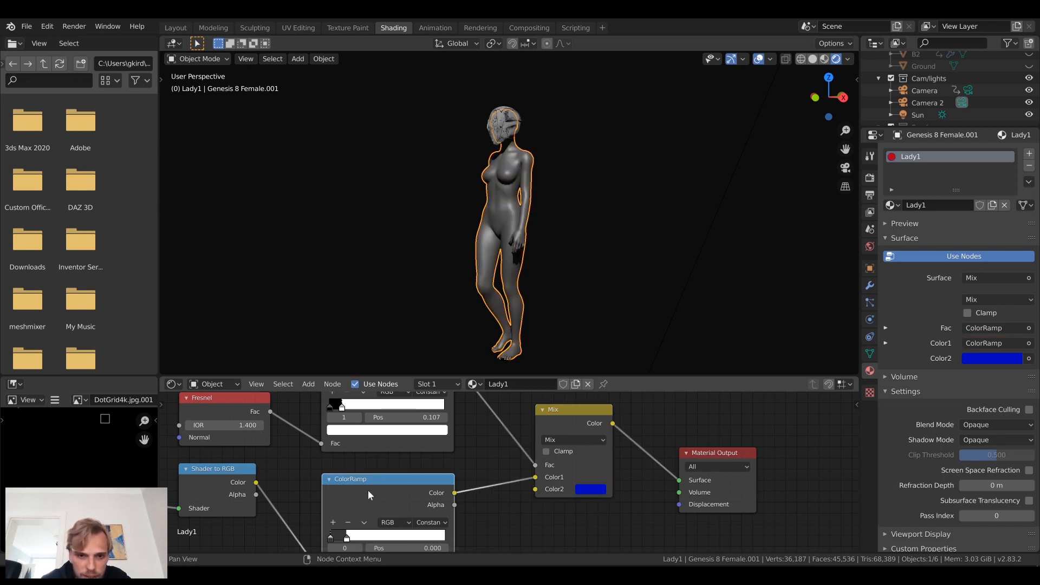
# Step: Set the Mix node's Color2 to black and deselect the figure to inspect its shading up close
pyautogui.click(587, 489)
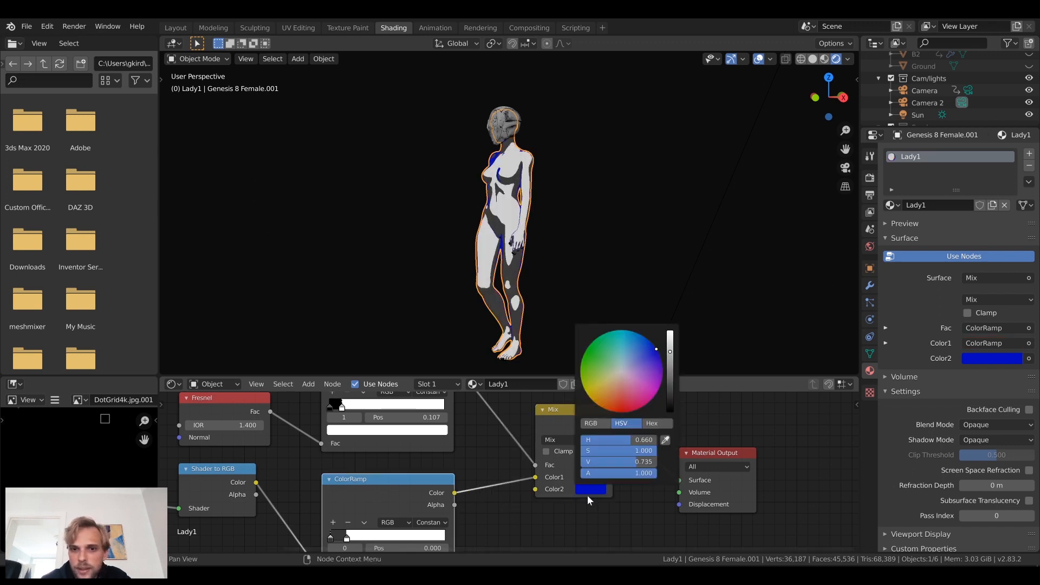
pyautogui.moveTo(670, 352); pyautogui.dragTo(707, 455)
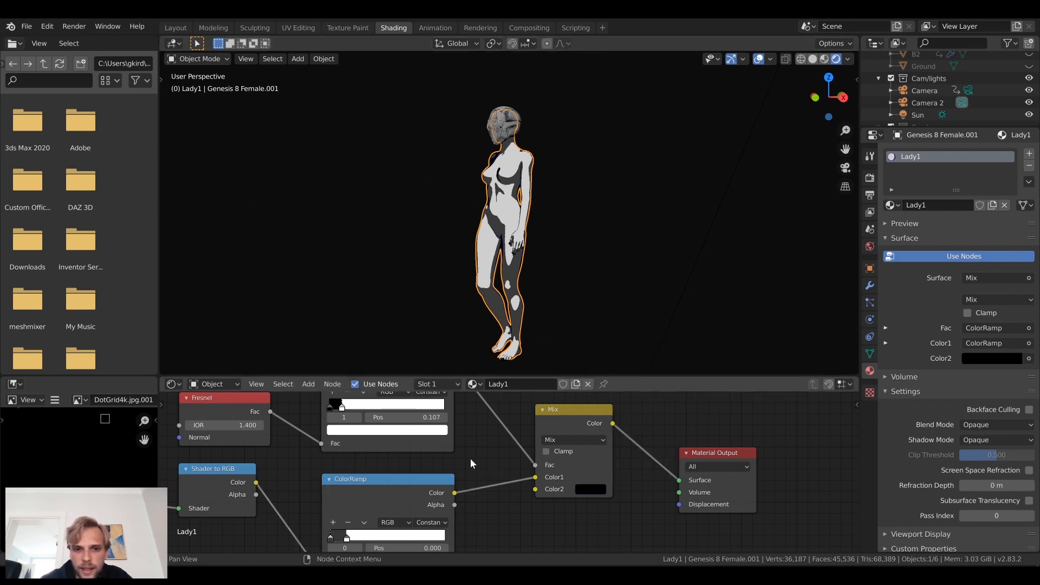
pyautogui.click(663, 292)
pyautogui.scroll(6, 533, 201)
pyautogui.moveTo(499, 209)
pyautogui.mouseDown(button='middle')
pyautogui.moveTo(569, 219)
pyautogui.moveTo(587, 258)
pyautogui.moveTo(532, 238)
pyautogui.moveTo(509, 199)
pyautogui.mouseUp(button='middle')
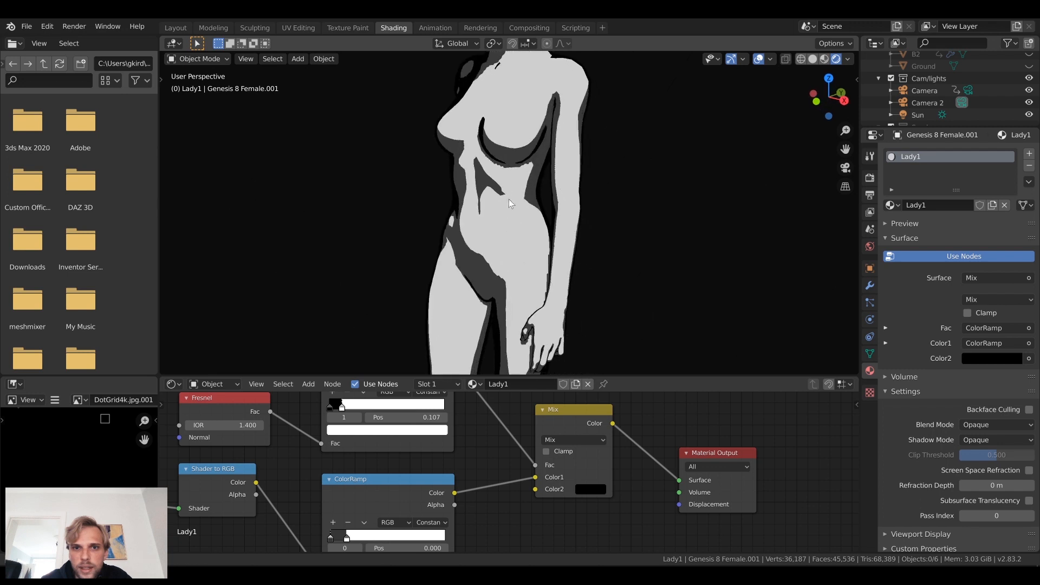
# Step: Examine the toon shading on the female figure's body and the node tree of the Lady1 material
pyautogui.scroll(5, 487, 140)
pyautogui.moveTo(486, 137); pyautogui.dragTo(476, 104, button='middle')
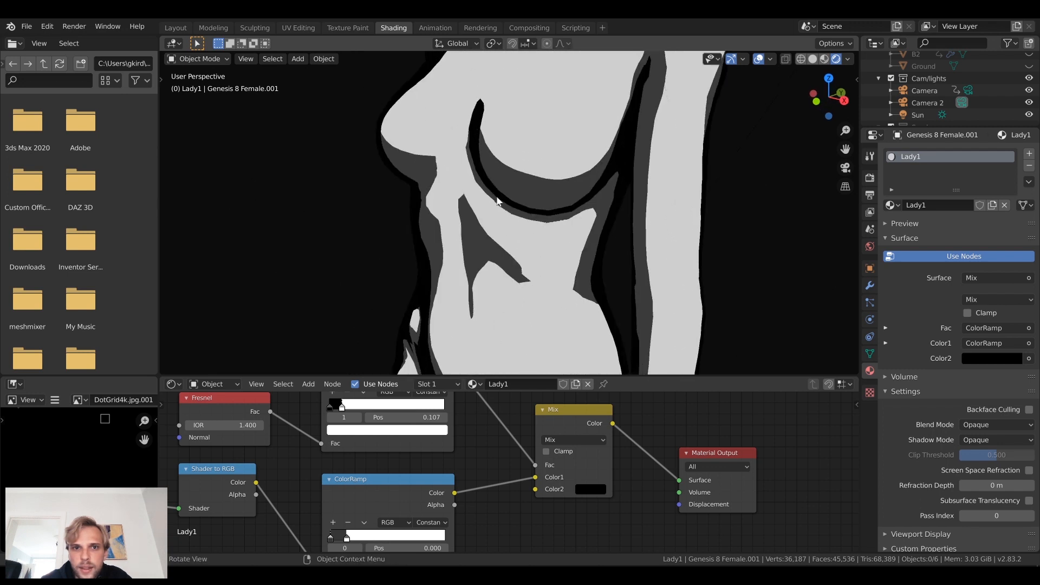
pyautogui.keyDown('shift'); pyautogui.moveTo(452, 342); pyautogui.dragTo(526, 245, button='middle'); pyautogui.keyUp('shift')
pyautogui.scroll(-4, 498, 223)
pyautogui.scroll(-3, 527, 244)
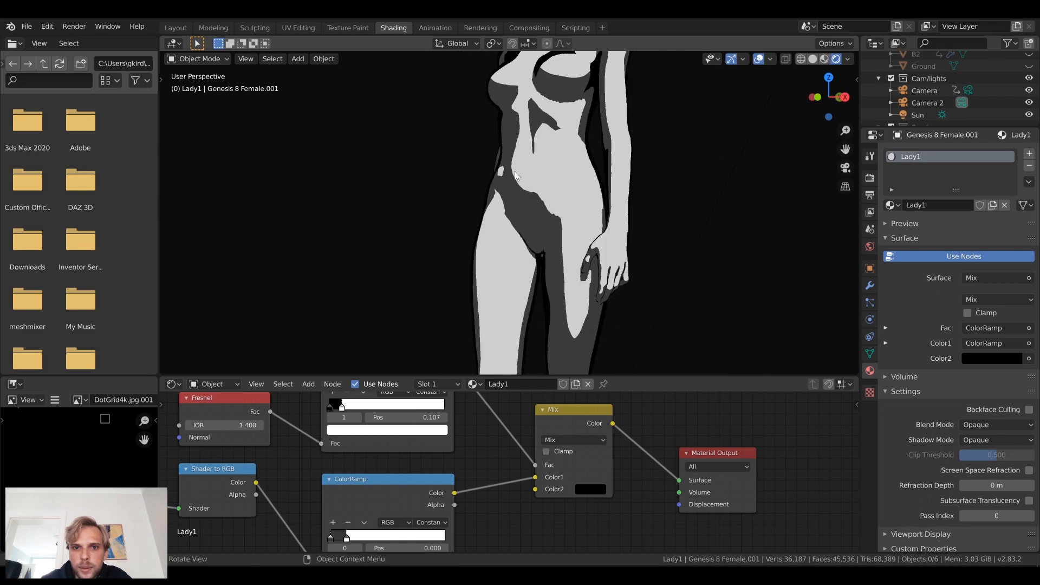
pyautogui.moveTo(492, 437); pyautogui.dragTo(594, 436, button='middle')
pyautogui.moveTo(439, 515); pyautogui.dragTo(475, 469, button='middle')
pyautogui.scroll(2, 474, 469)
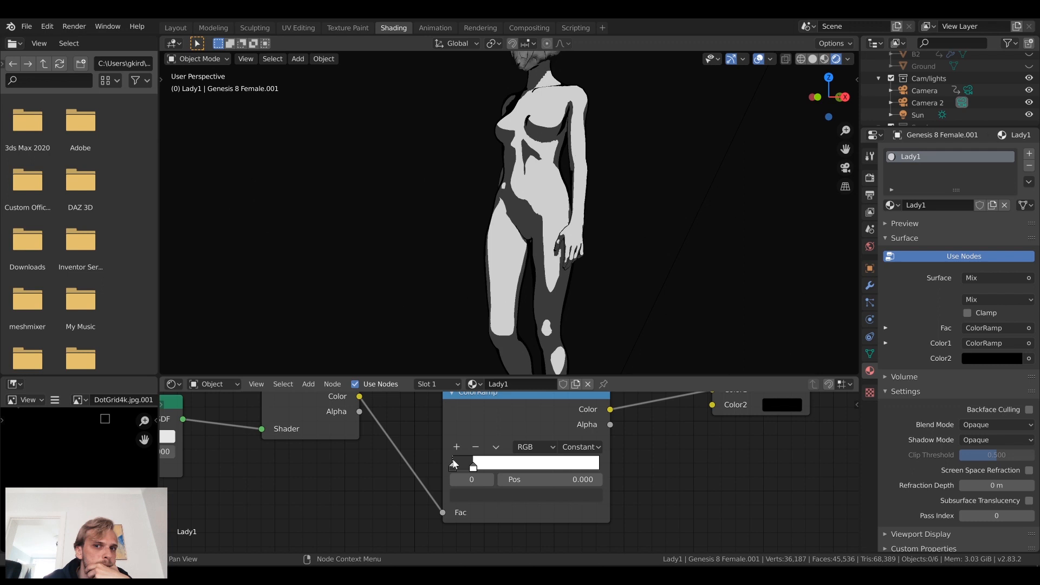
pyautogui.scroll(-2, 726, 466)
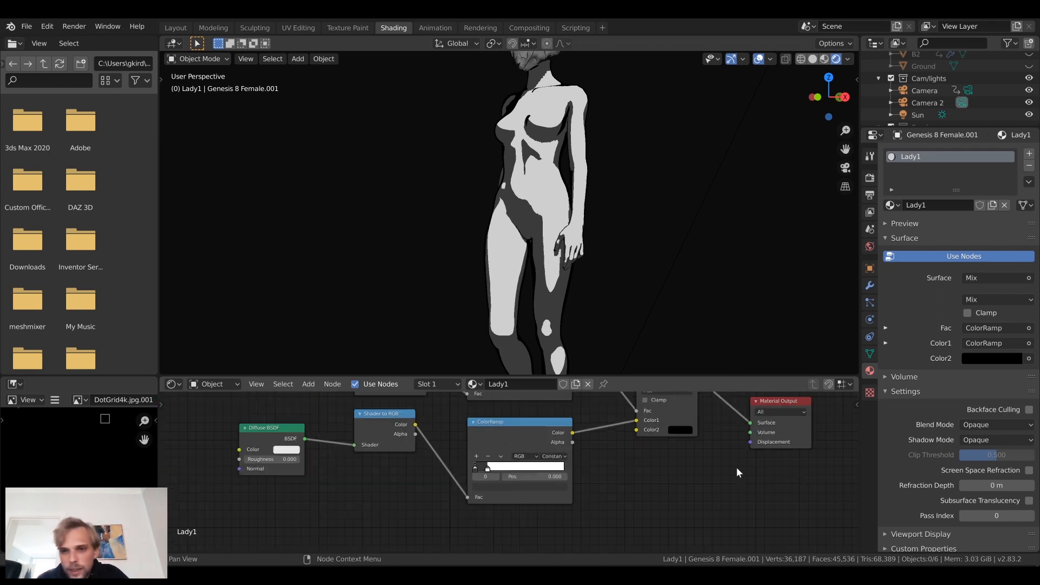
pyautogui.moveTo(736, 467); pyautogui.dragTo(629, 505, button='middle')
pyautogui.scroll(-2, 660, 450)
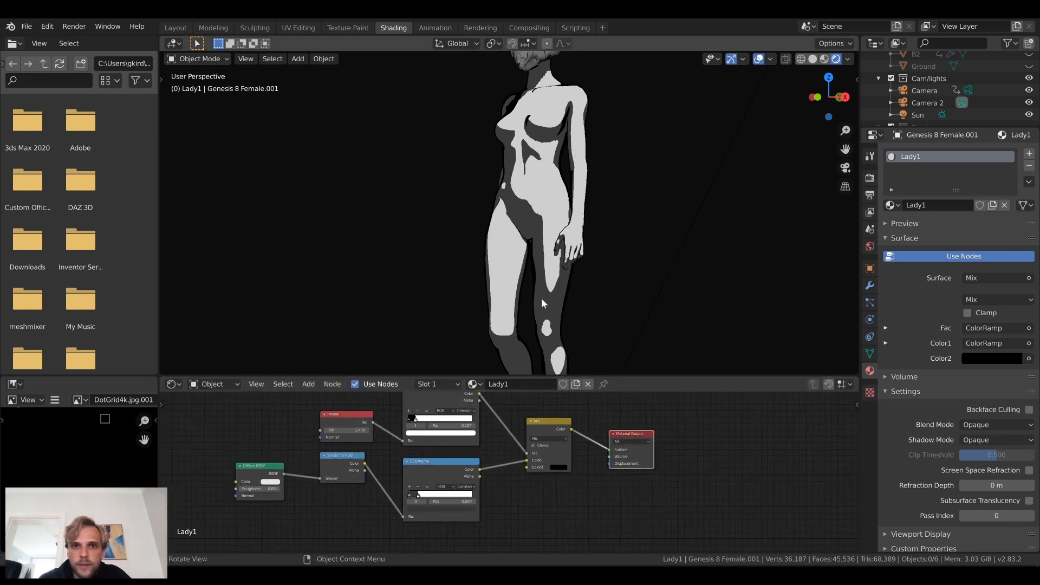
pyautogui.scroll(-2, 685, 434)
pyautogui.moveTo(685, 434); pyautogui.dragTo(634, 457, button='middle')
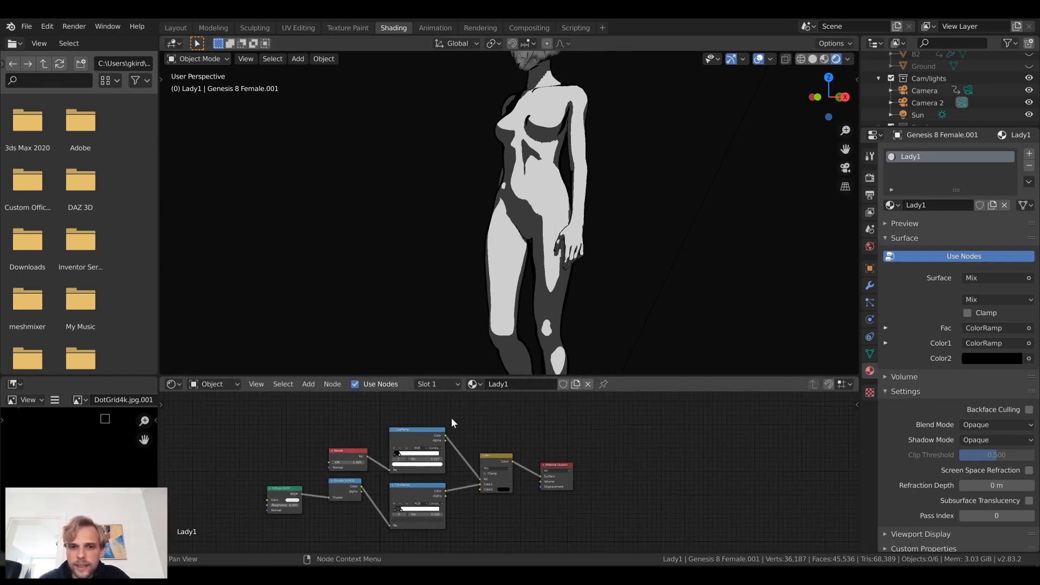
pyautogui.moveTo(627, 443); pyautogui.dragTo(636, 461, button='middle')
# Step: Replace the helmet's Default OBJ material with the existing Lady1 material
pyautogui.moveTo(647, 167); pyautogui.dragTo(569, 140, button='middle')
pyautogui.click(569, 139)
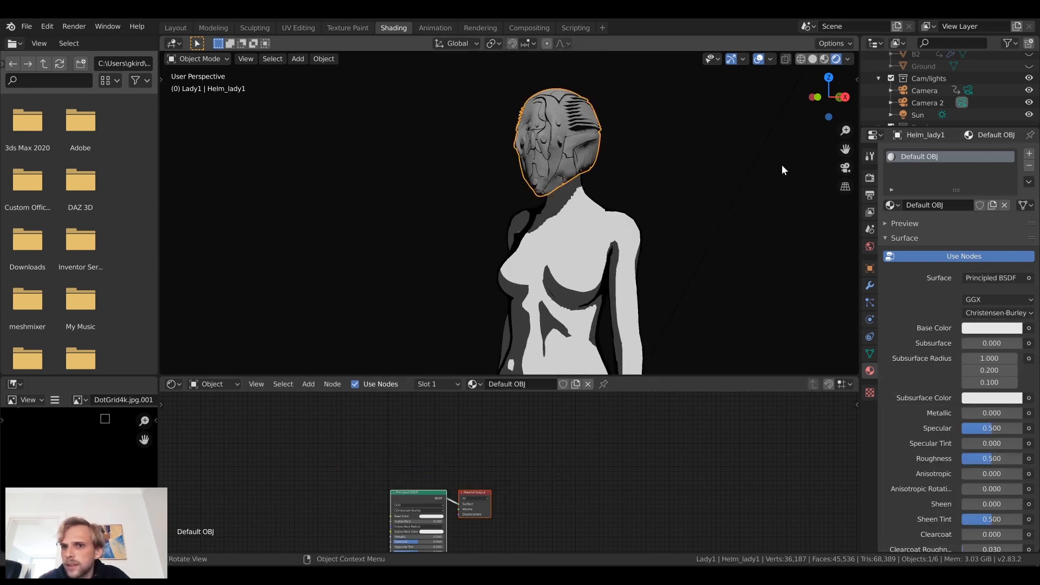
pyautogui.click(1004, 205)
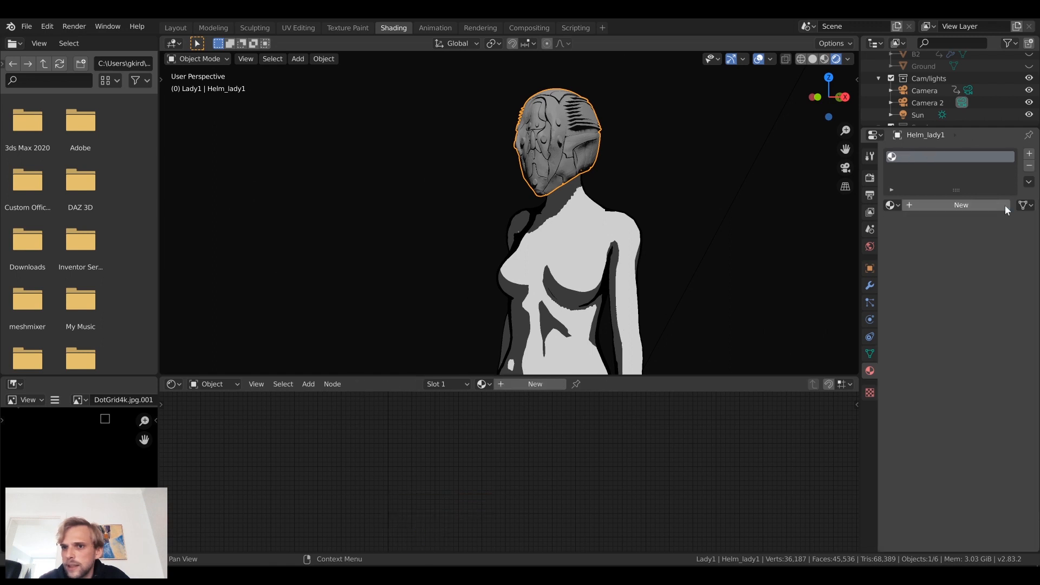
pyautogui.click(891, 205)
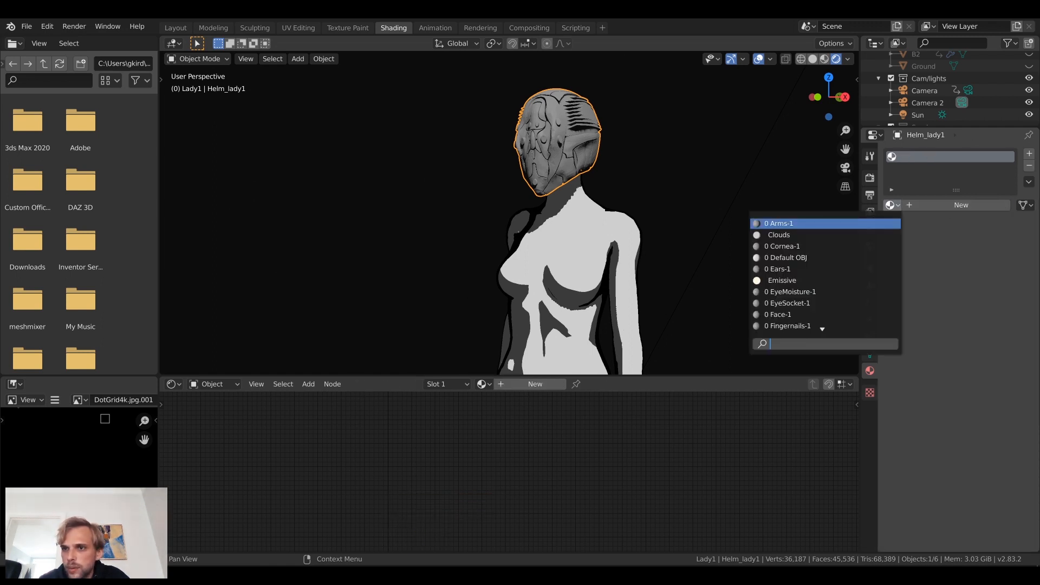
pyautogui.scroll(-6, 825, 326)
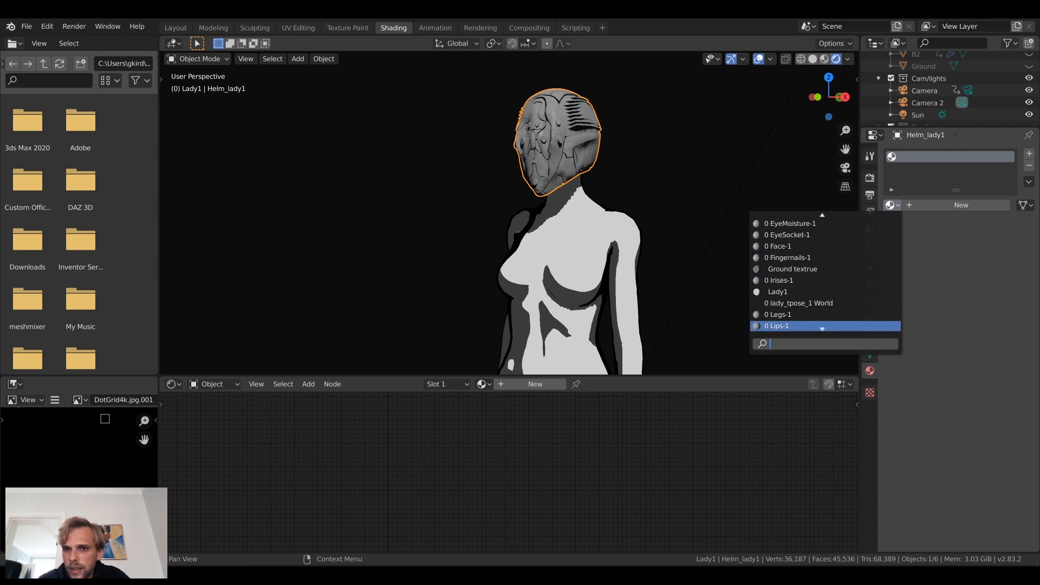
pyautogui.scroll(-8, 826, 326)
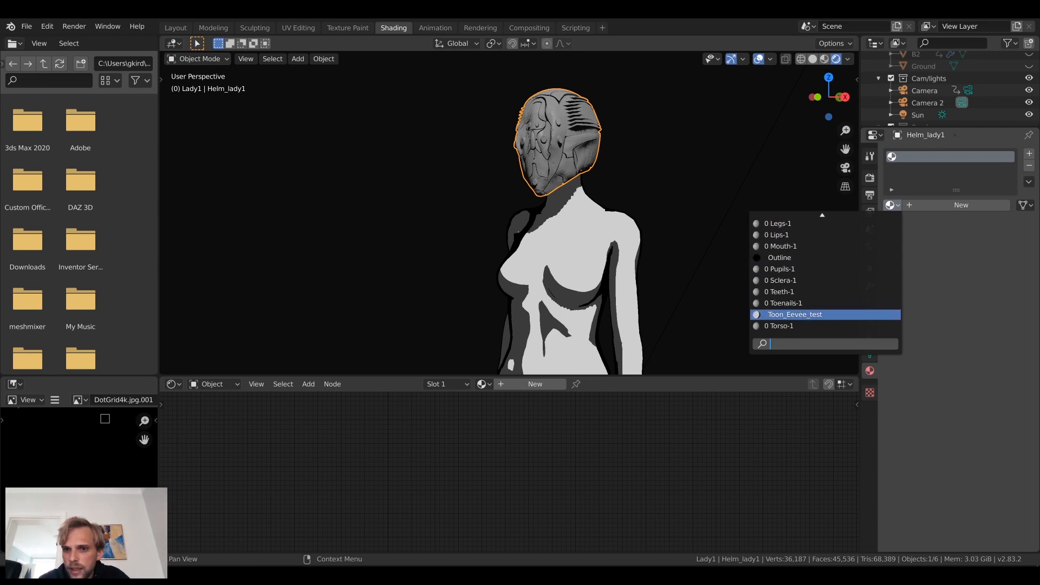
pyautogui.scroll(8, 826, 235)
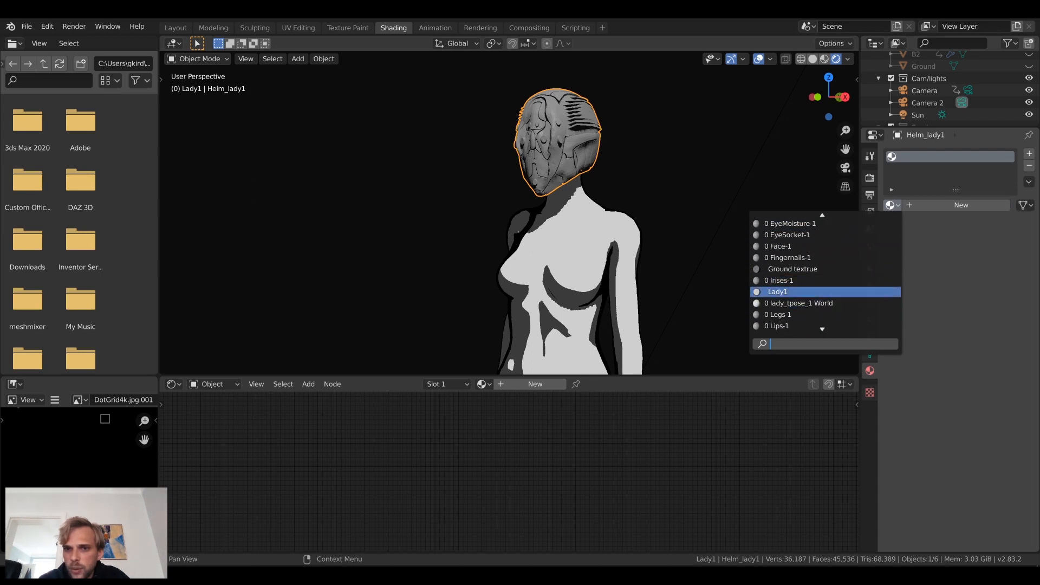
pyautogui.click(777, 292)
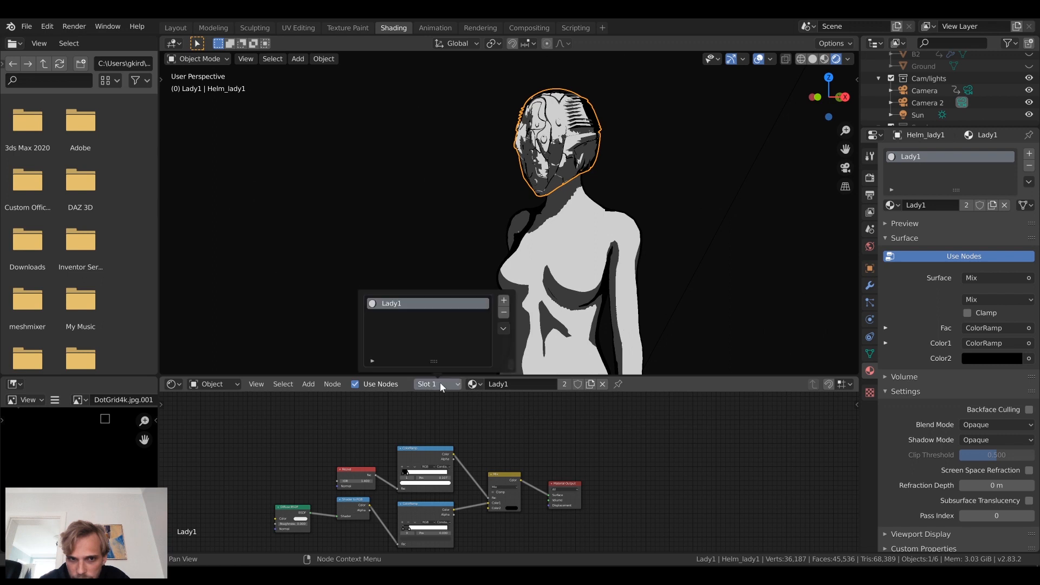
# Step: Make the Lady1 material on the helmet a single-user copy
pyautogui.click(473, 384)
pyautogui.click(476, 382)
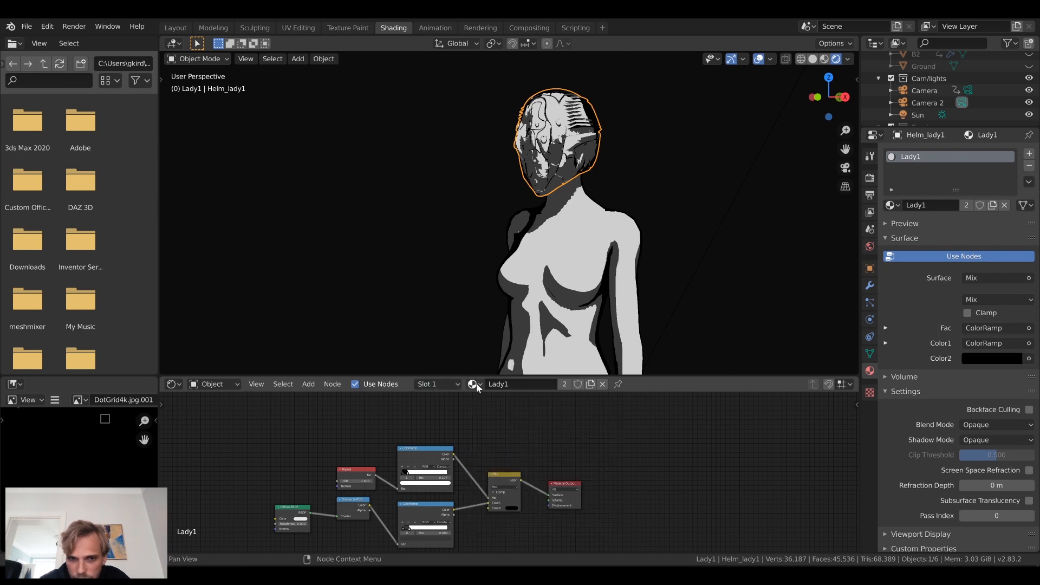
pyautogui.click(522, 387)
pyautogui.click(556, 398)
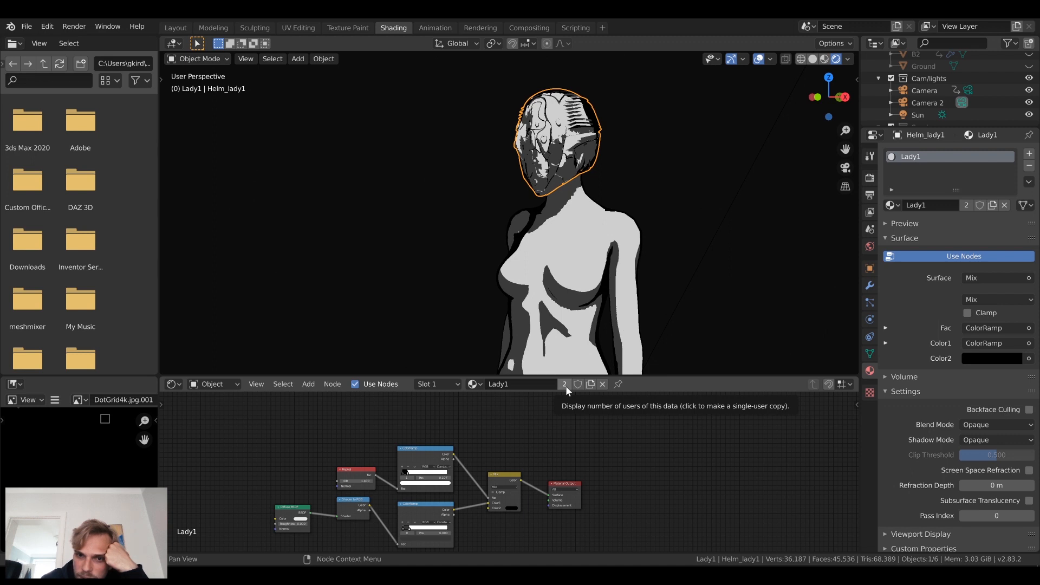
pyautogui.click(565, 384)
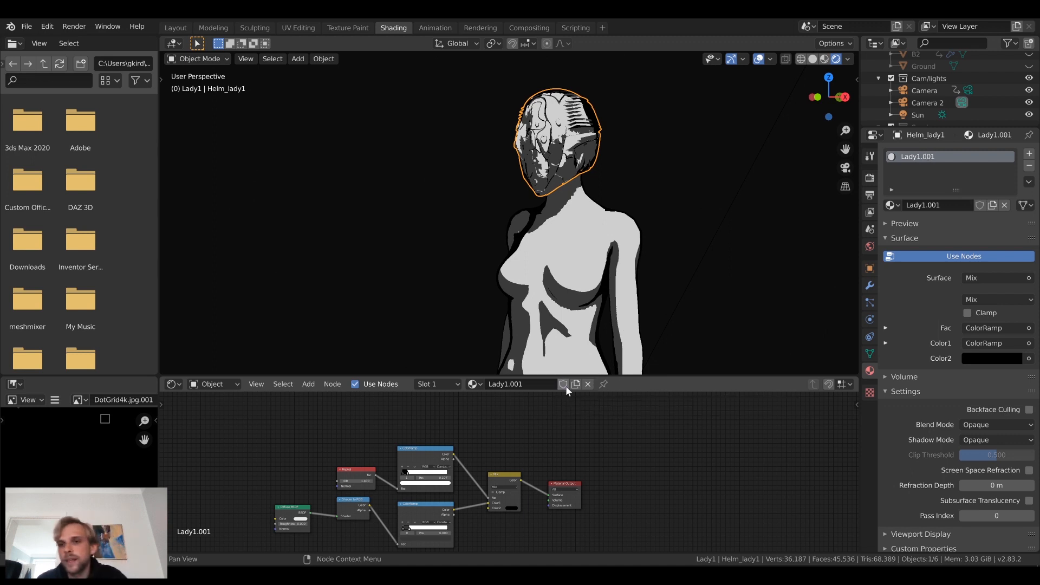
# Step: Rename the helmet's copied material to "Lady1 helmet"
pyautogui.click(514, 386)
pyautogui.moveTo(528, 385); pyautogui.dragTo(504, 385)
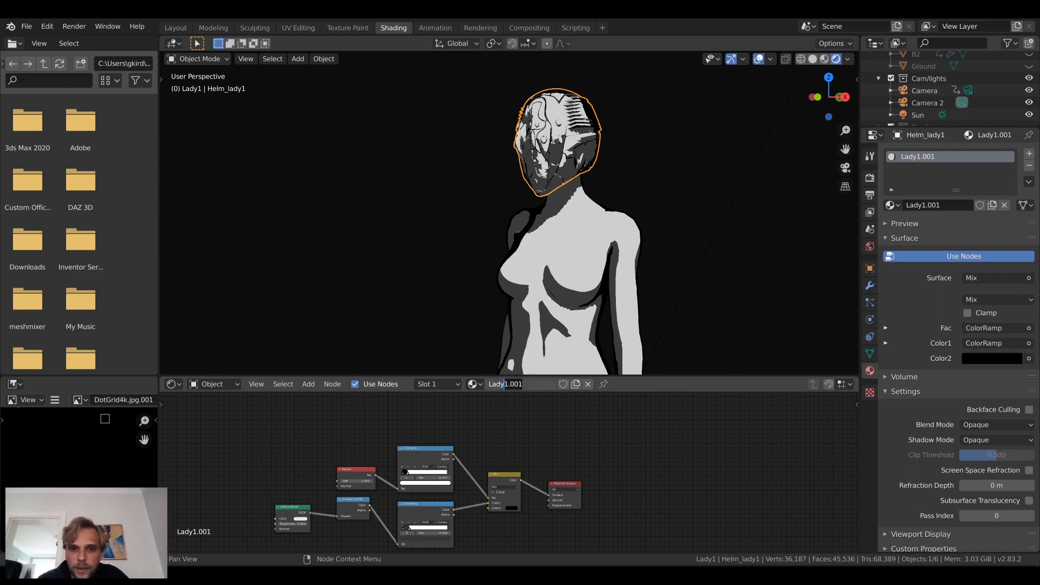
pyautogui.press('BackSpace')
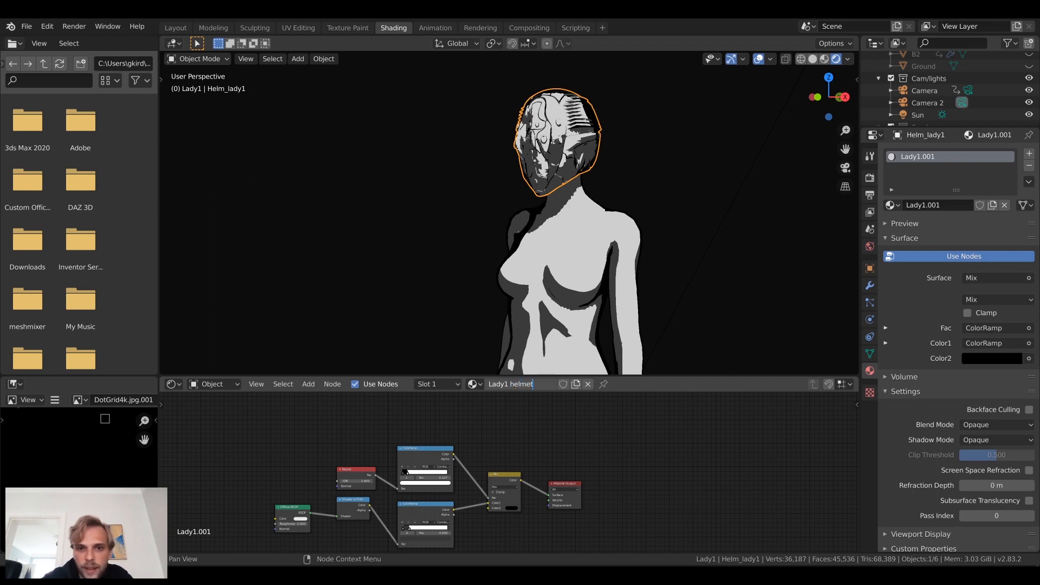
pyautogui.press('Return')
# Step: Inspect the toon shading on the helmet up close
pyautogui.scroll(-1, 504, 471)
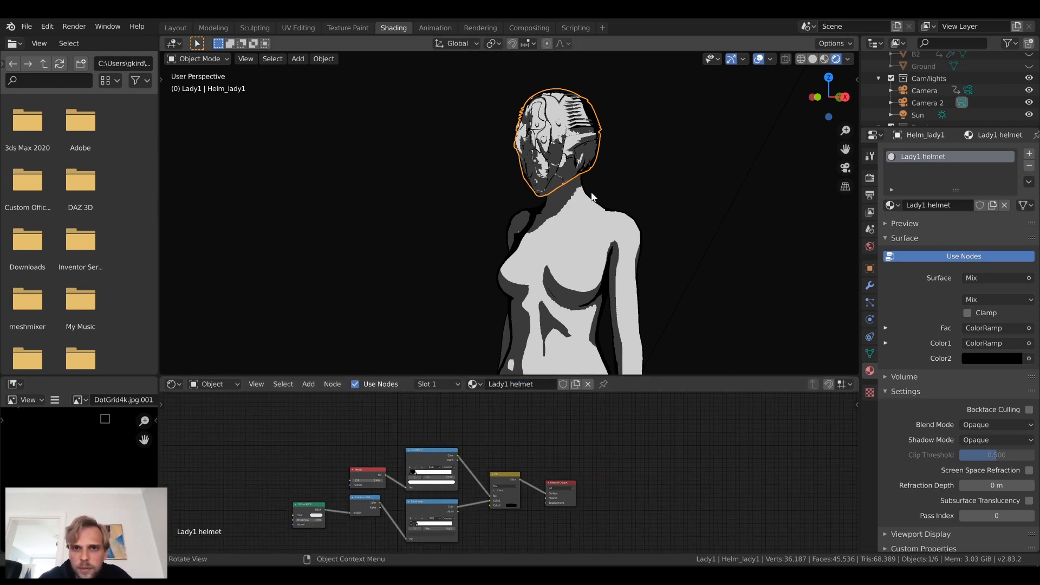
pyautogui.scroll(4, 557, 174)
pyautogui.moveTo(557, 173); pyautogui.dragTo(543, 236, button='middle')
pyautogui.scroll(2, 483, 155)
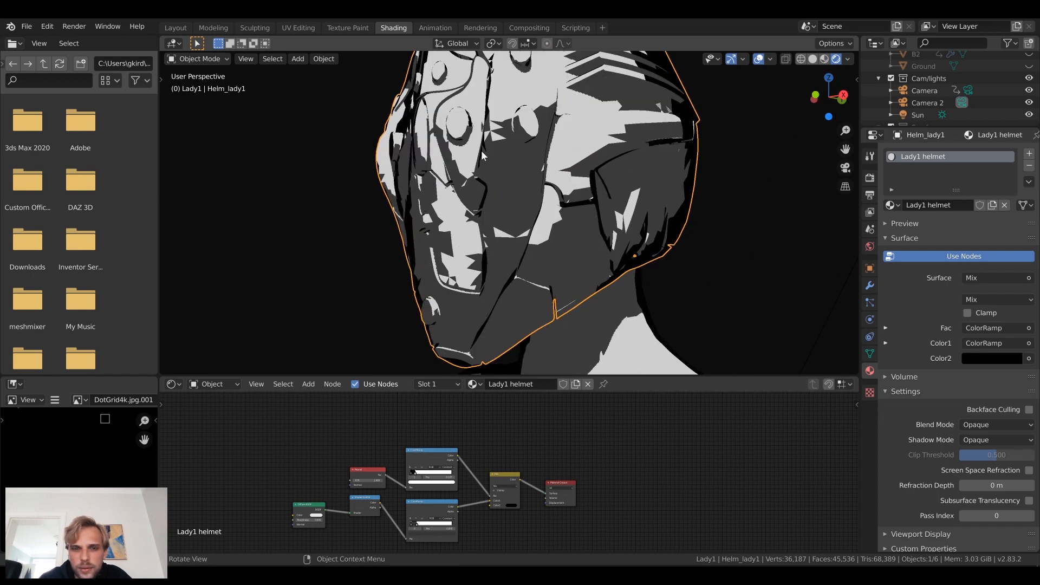
pyautogui.scroll(-2, 483, 155)
pyautogui.scroll(2, 484, 156)
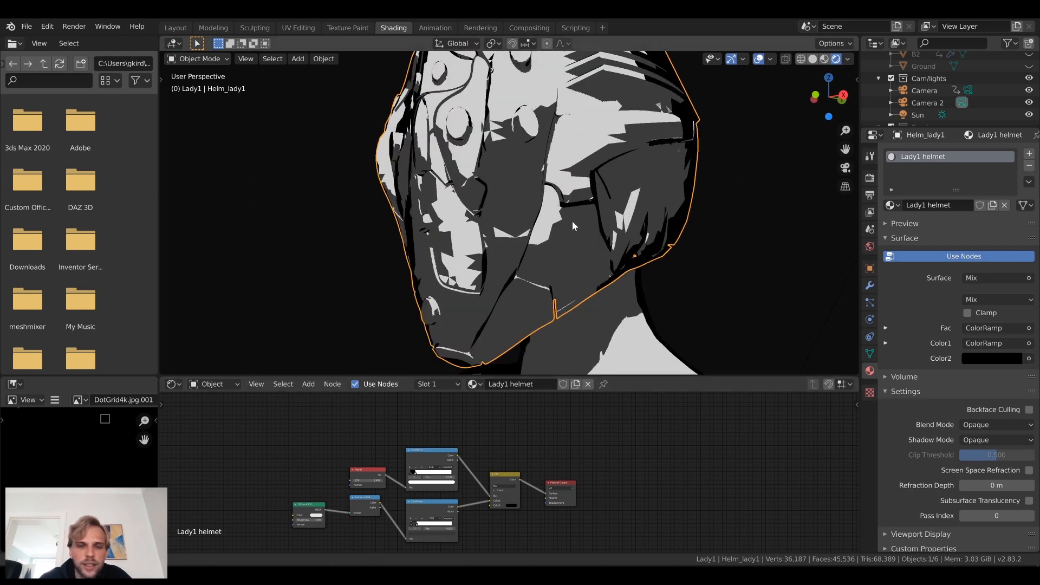
pyautogui.scroll(-2, 573, 226)
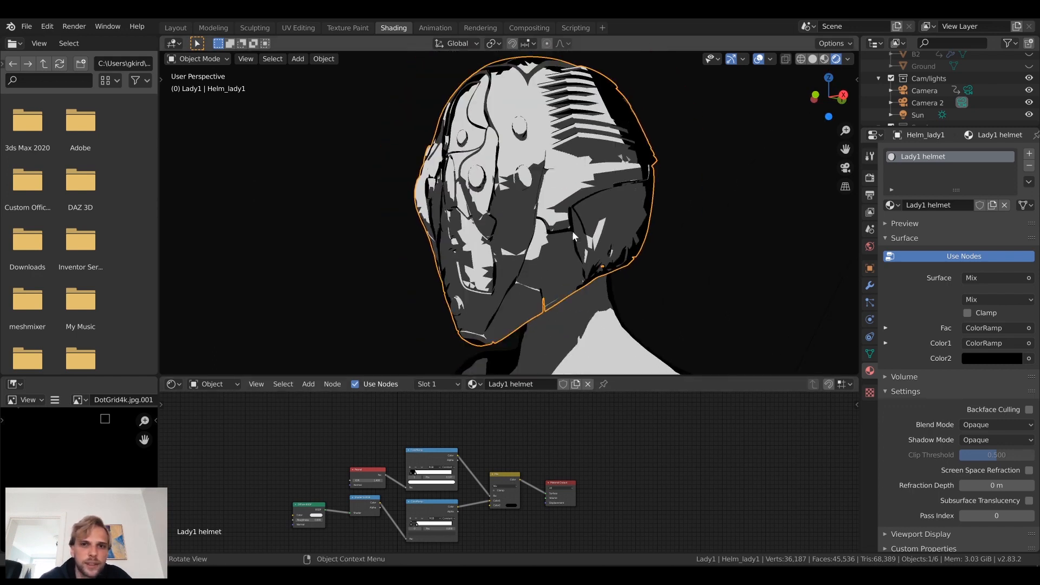
# Step: Try smooth shading on the helmet in the rendered view, and restore flat shading
pyautogui.rightClick(512, 172)
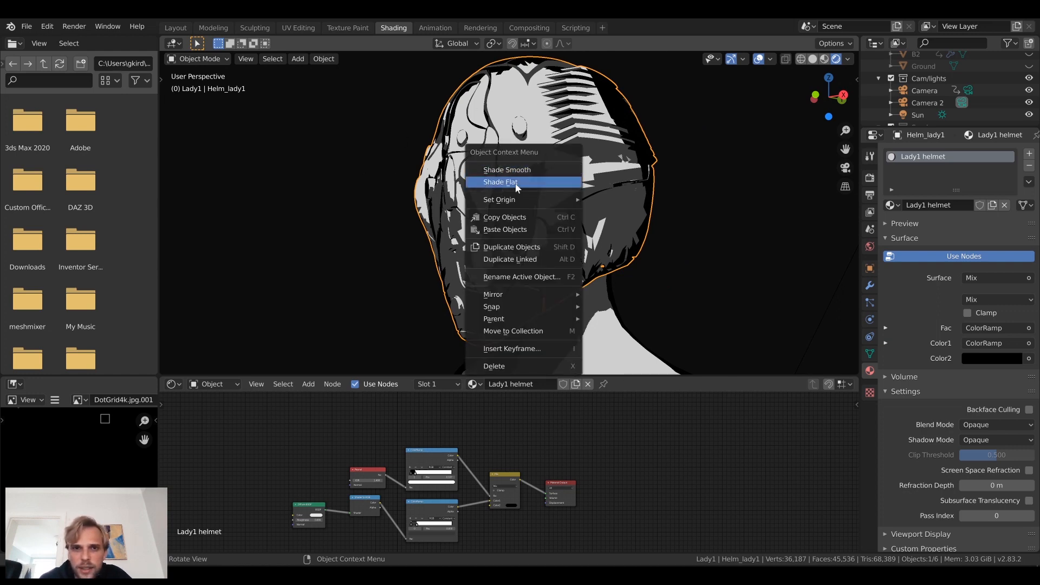
pyautogui.click(520, 170)
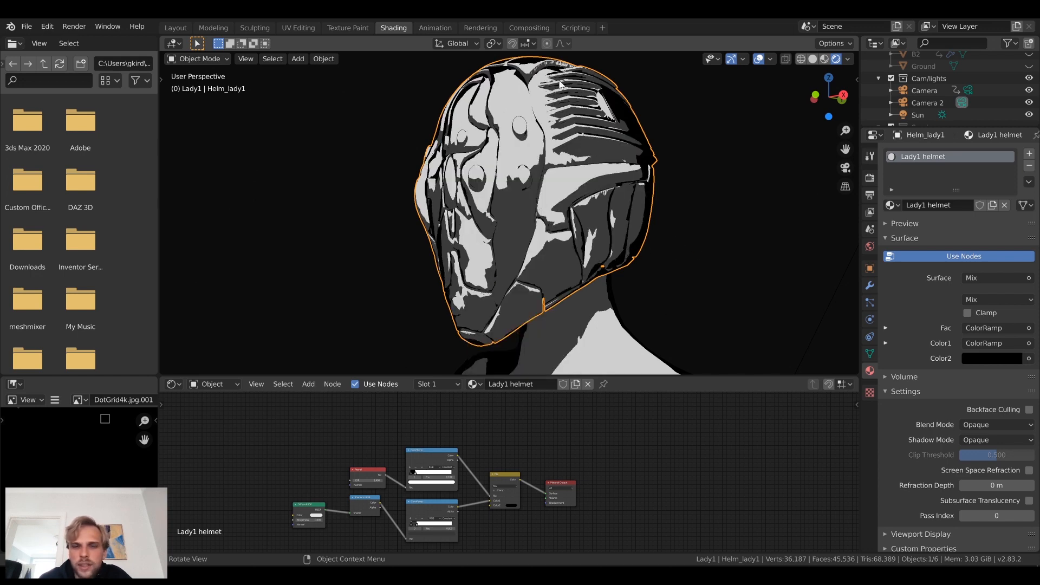
pyautogui.rightClick(528, 155)
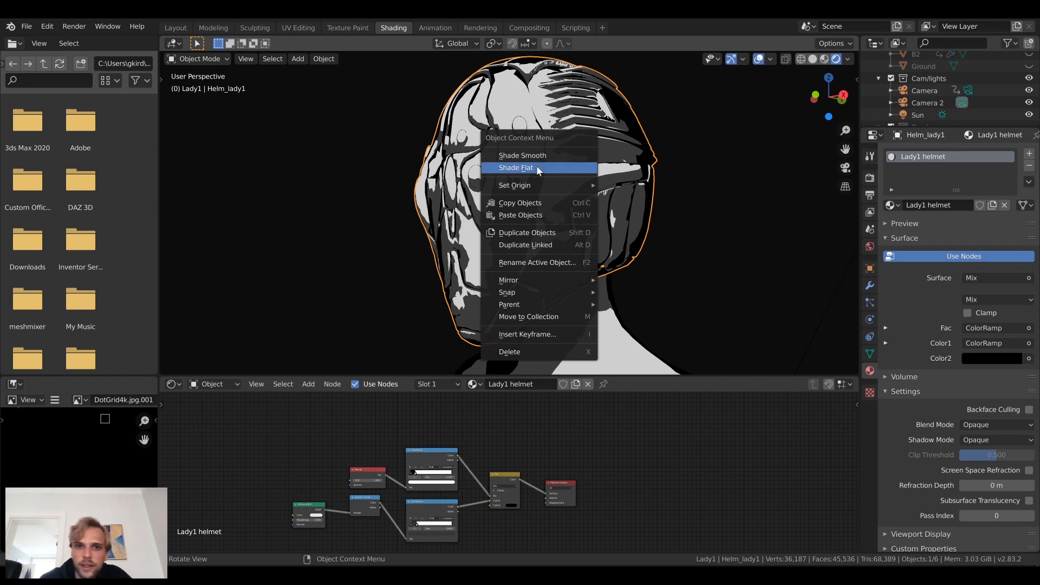
pyautogui.click(537, 167)
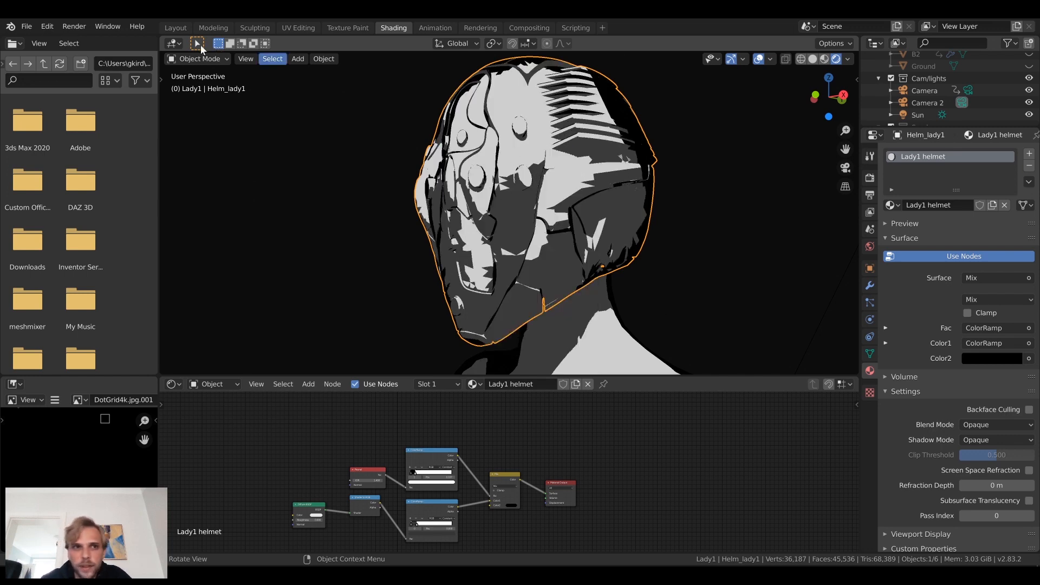
# Step: Switch the viewport to solid display and compare the helmet with smooth and flat shading, ending on flat
pyautogui.click(813, 59)
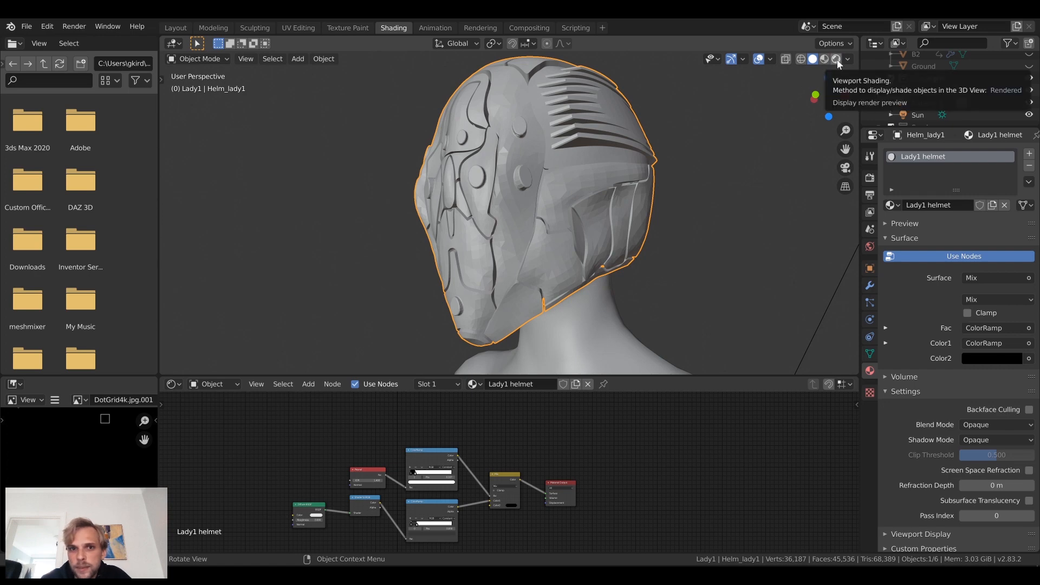
pyautogui.rightClick(629, 150)
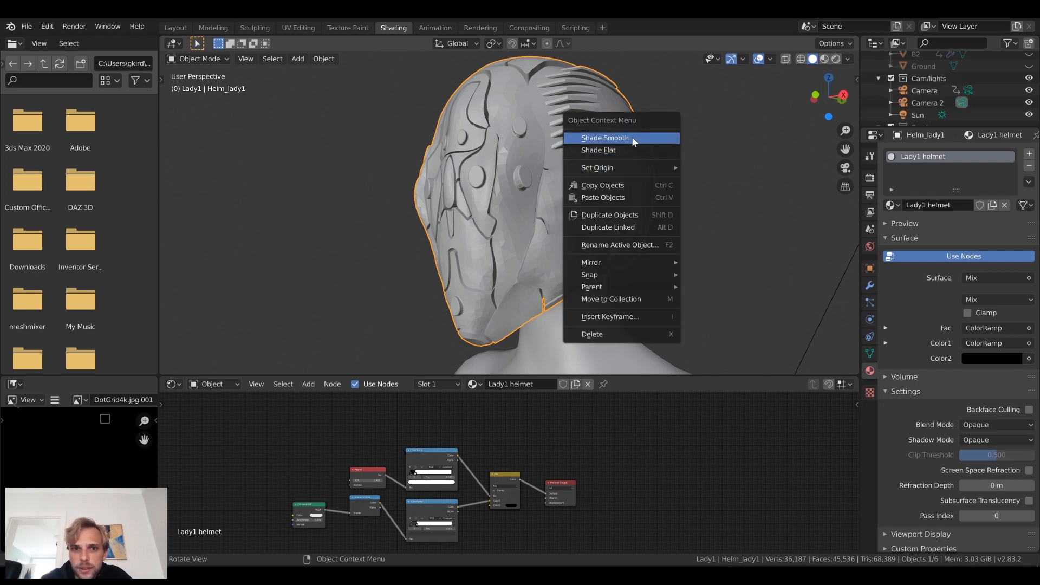
pyautogui.click(632, 137)
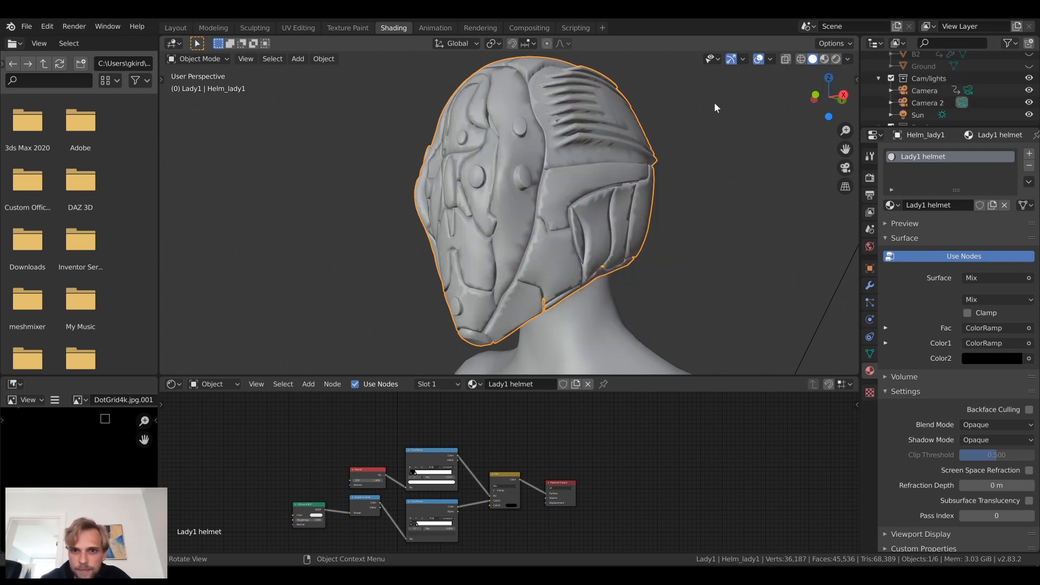
pyautogui.rightClick(541, 162)
pyautogui.click(540, 183)
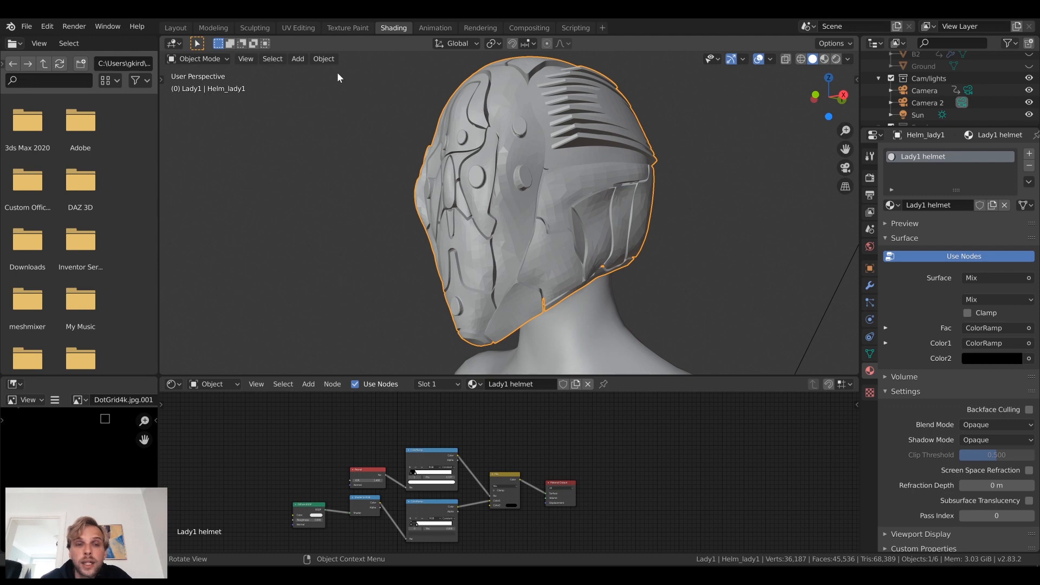
pyautogui.click(321, 61)
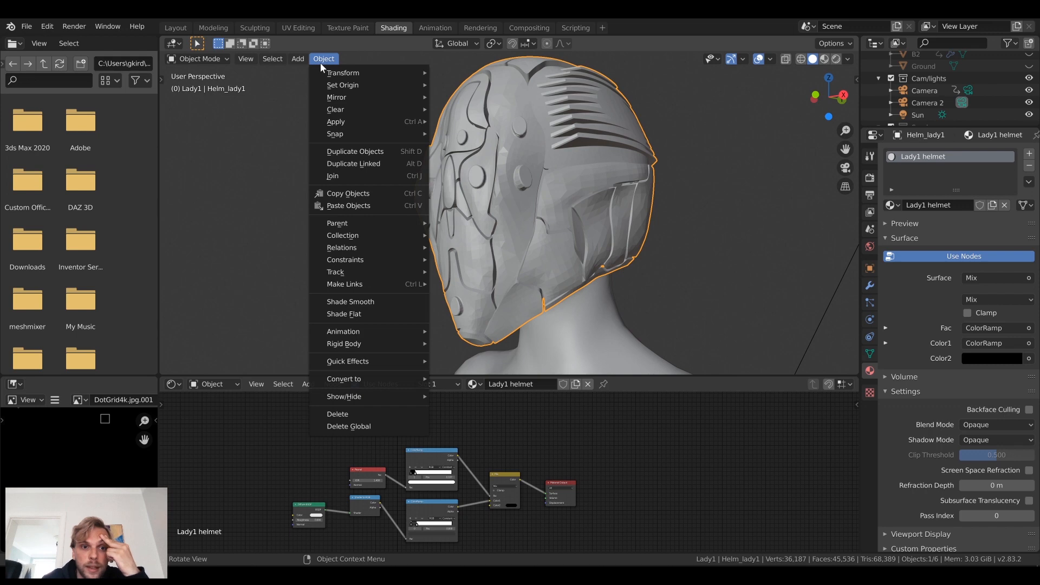
pyautogui.moveTo(385, 229)
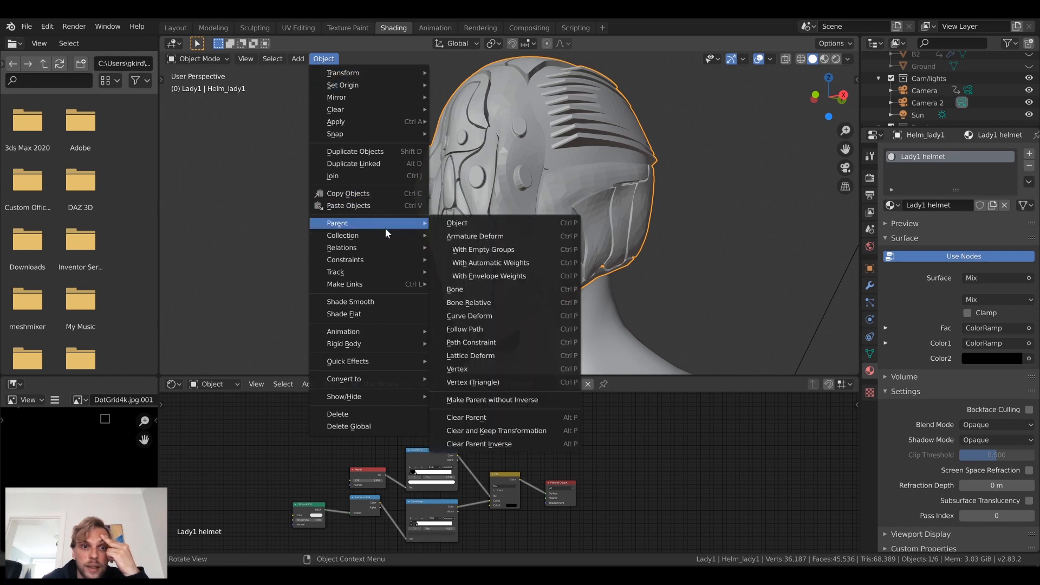
pyautogui.moveTo(383, 252)
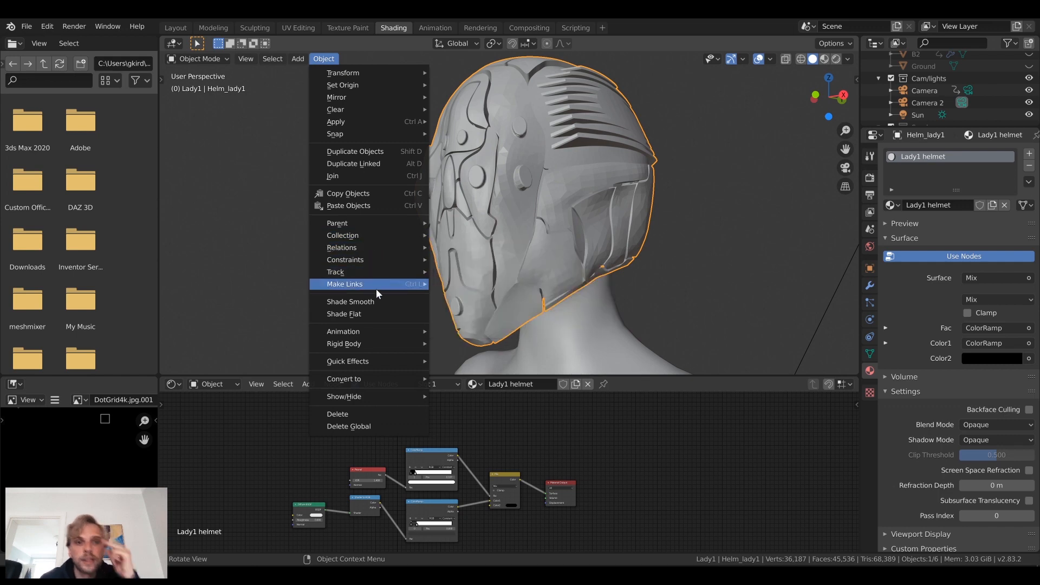
pyautogui.click(388, 296)
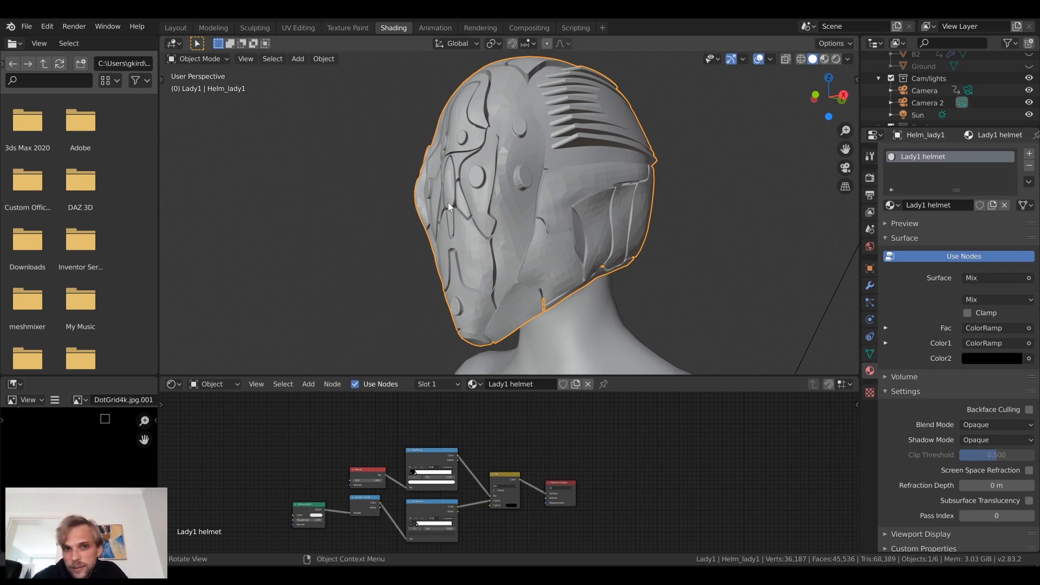
# Step: Enable Auto Smooth for the helmet mesh's normals with an angle of about 25.1° and show it in rendered shading
pyautogui.click(868, 353)
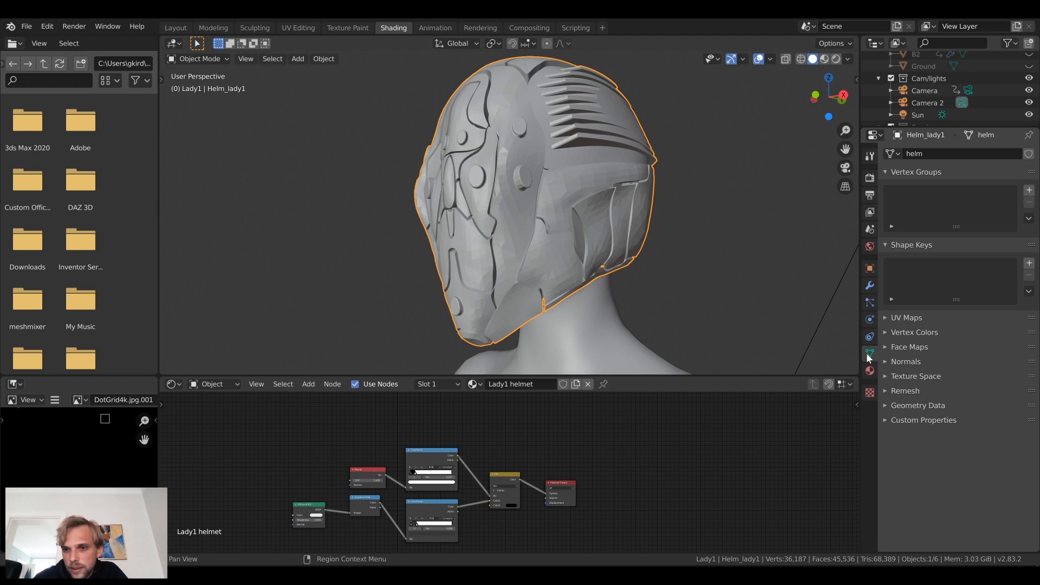
pyautogui.click(891, 363)
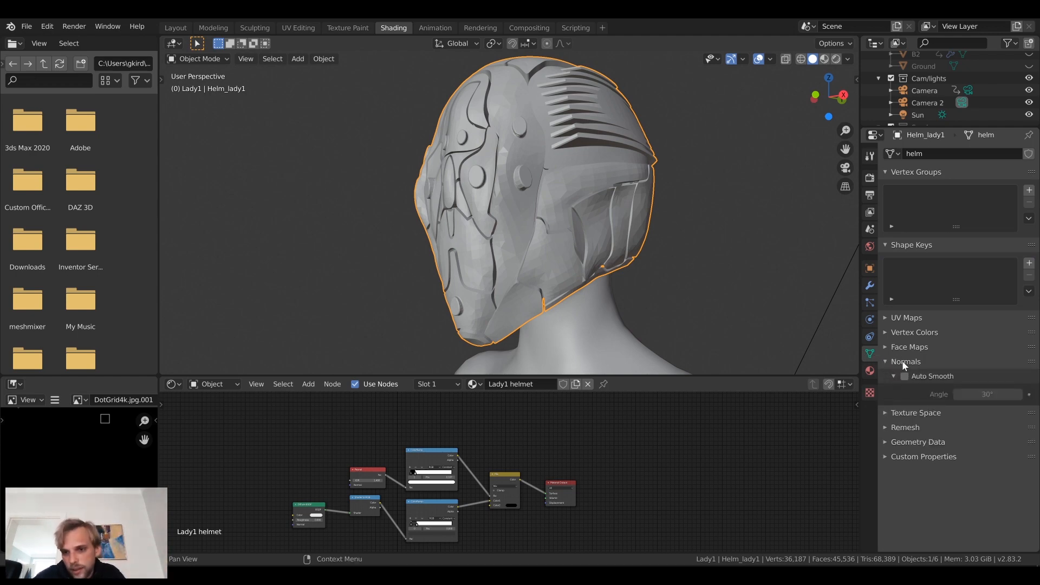
pyautogui.click(903, 377)
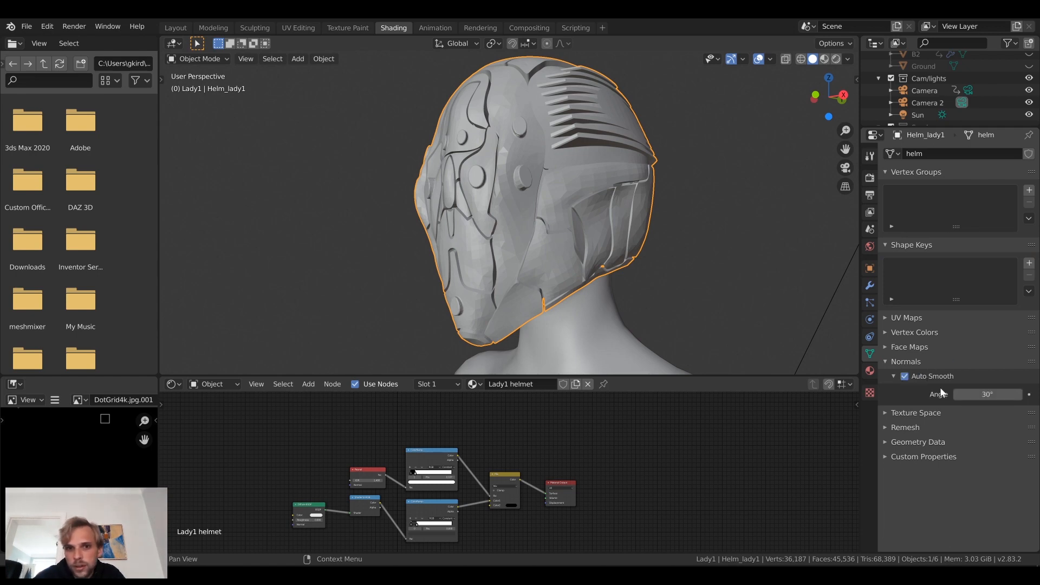
pyautogui.moveTo(980, 394); pyautogui.dragTo(991, 394)
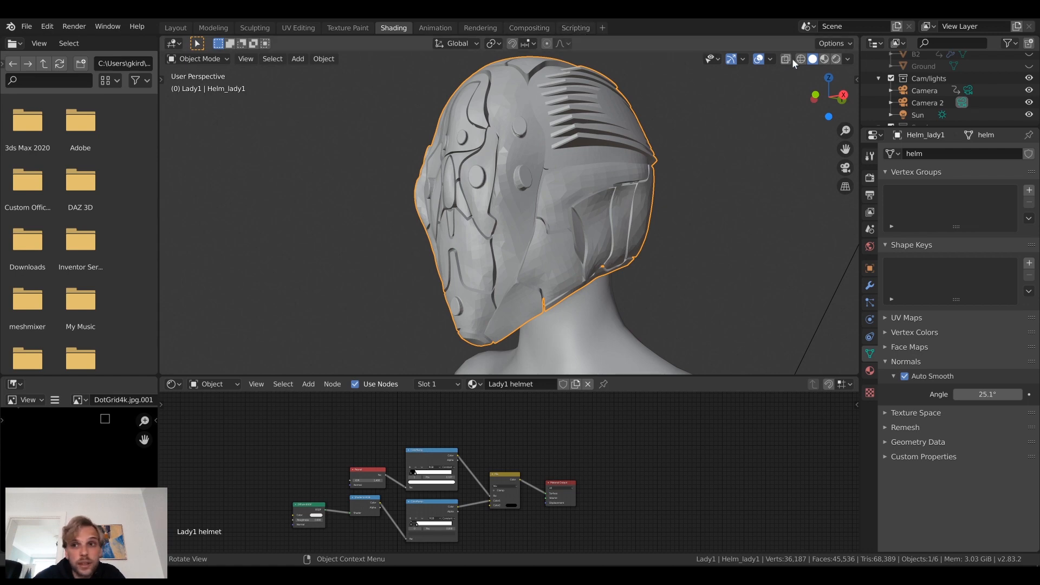
pyautogui.click(837, 61)
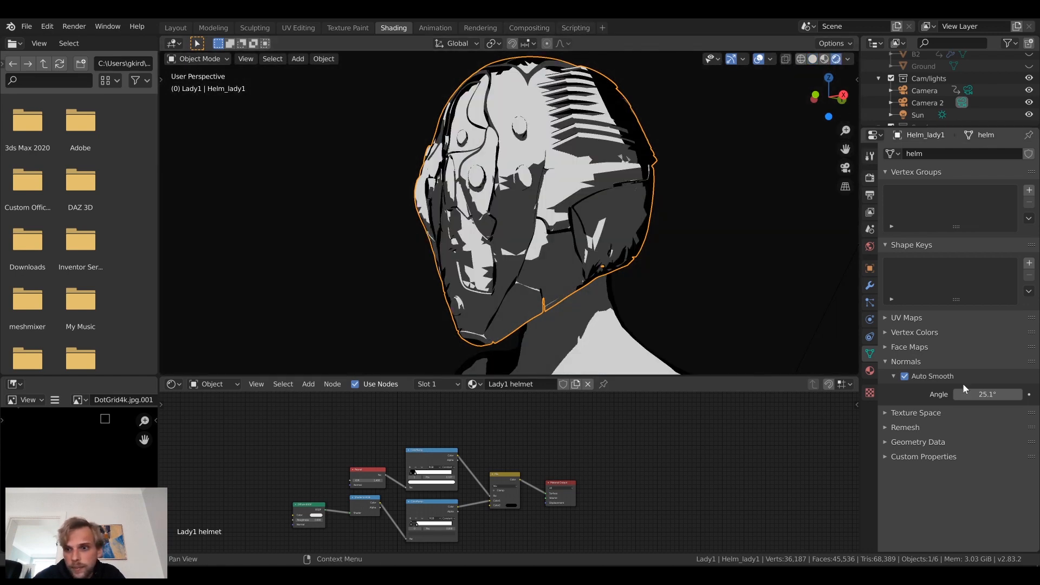
# Step: Lower the helmet's Auto Smooth angle to about 23.1° and apply smooth shading to the helmet
pyautogui.moveTo(975, 393); pyautogui.dragTo(983, 394)
pyautogui.rightClick(570, 214)
pyautogui.click(584, 201)
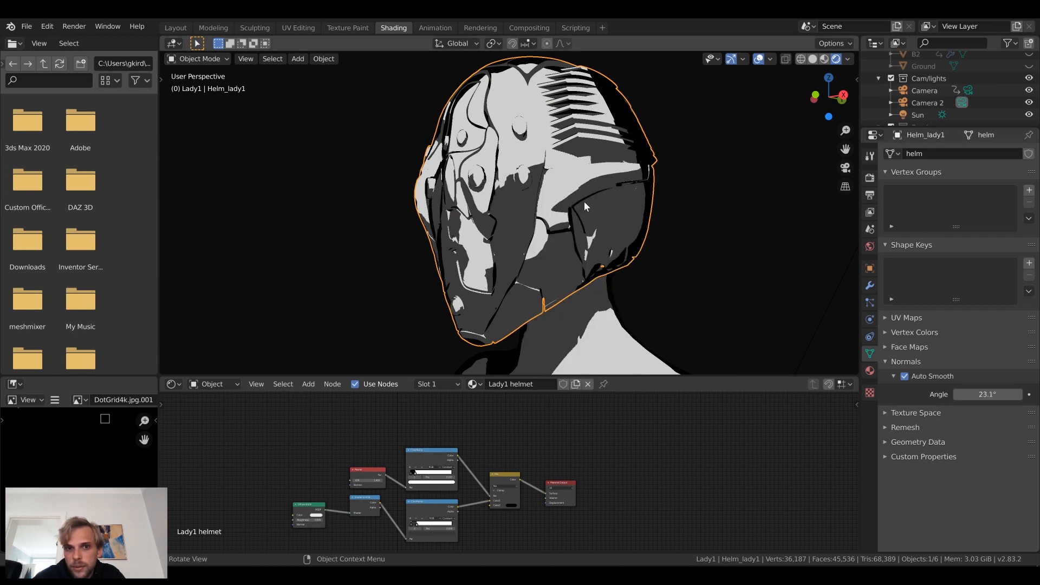
# Step: Try Auto Smooth angles of about 27.7° and 22.7° on the helmet, comparing rendered and solid display
pyautogui.moveTo(985, 394); pyautogui.dragTo(988, 394)
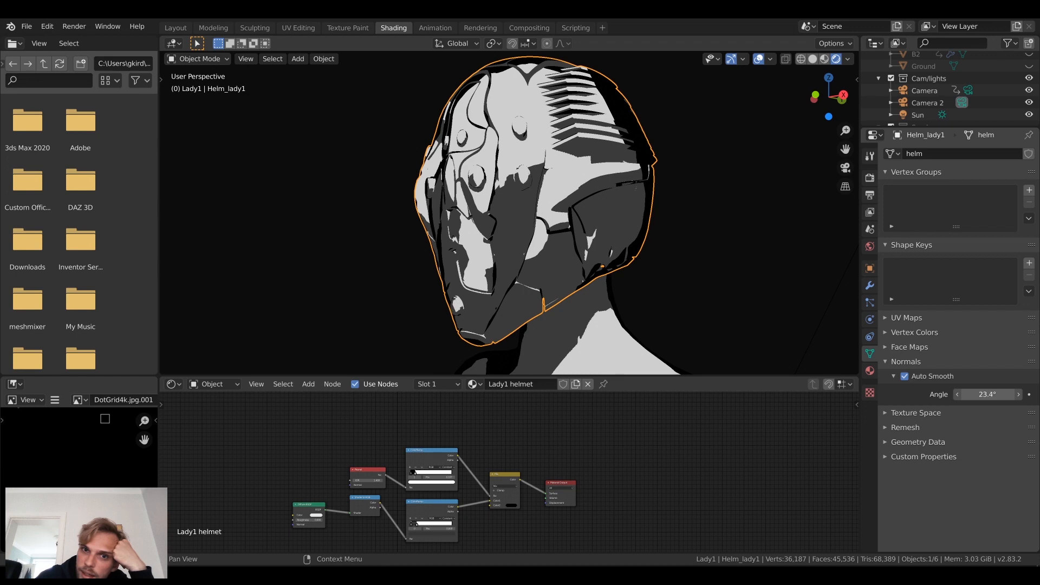
pyautogui.moveTo(987, 395); pyautogui.dragTo(990, 394)
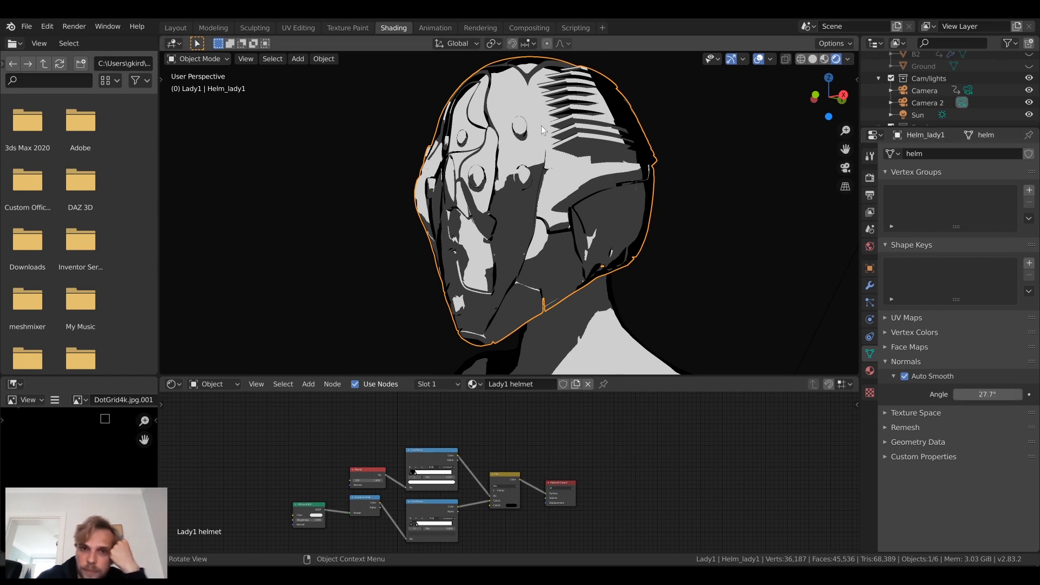
pyautogui.click(812, 59)
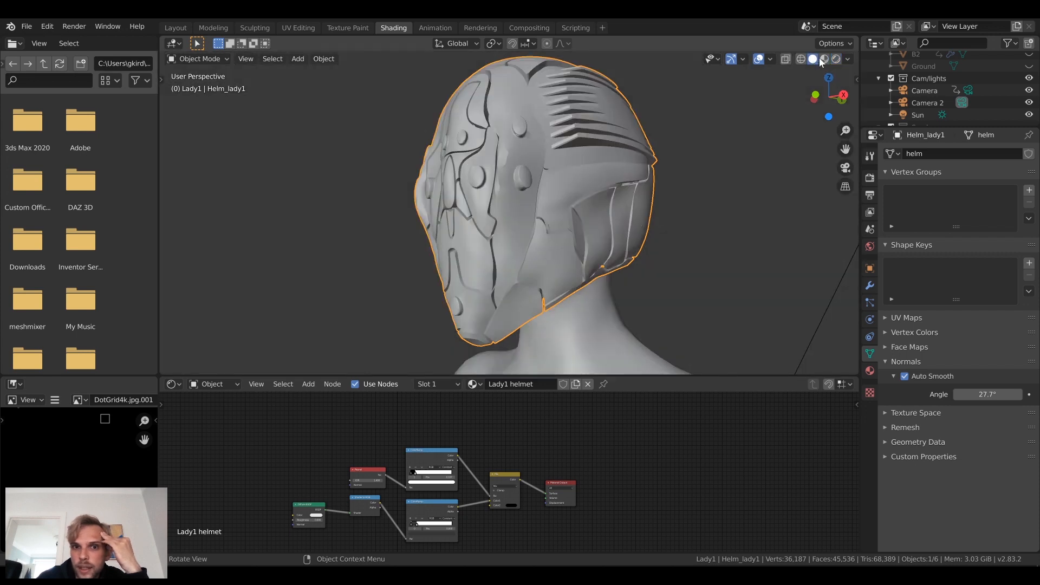
pyautogui.moveTo(996, 395); pyautogui.dragTo(988, 395)
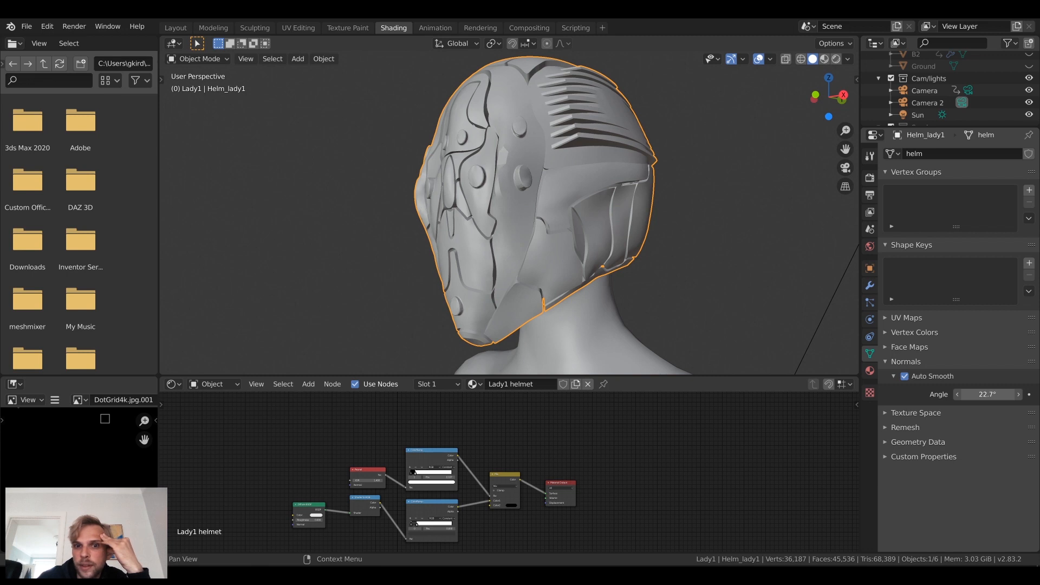
# Step: Set the helmet's Auto Smooth angle to 30° and return the viewport to rendered shading
pyautogui.click(993, 396)
pyautogui.press('Return')
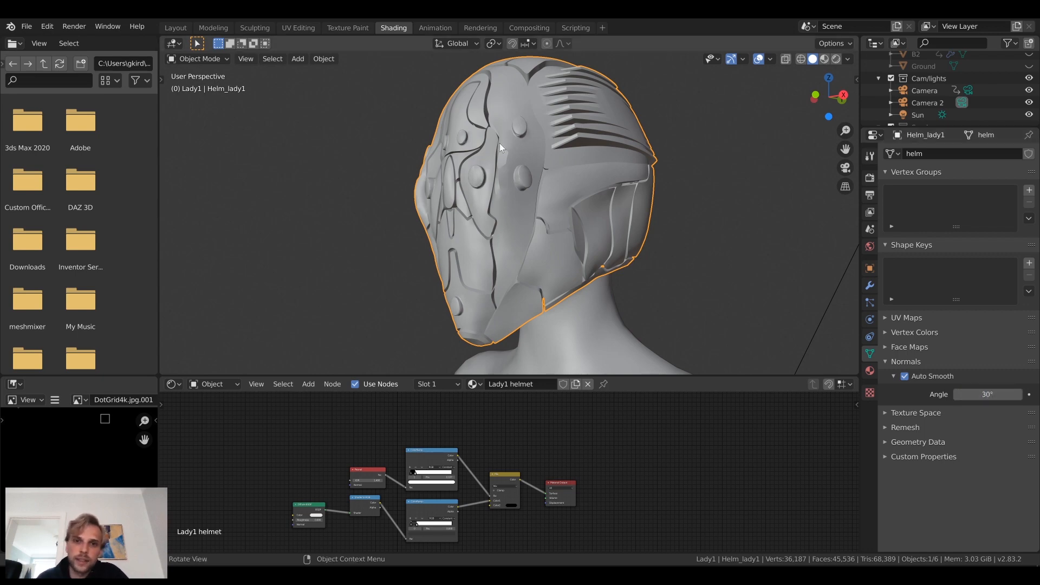
pyautogui.click(835, 59)
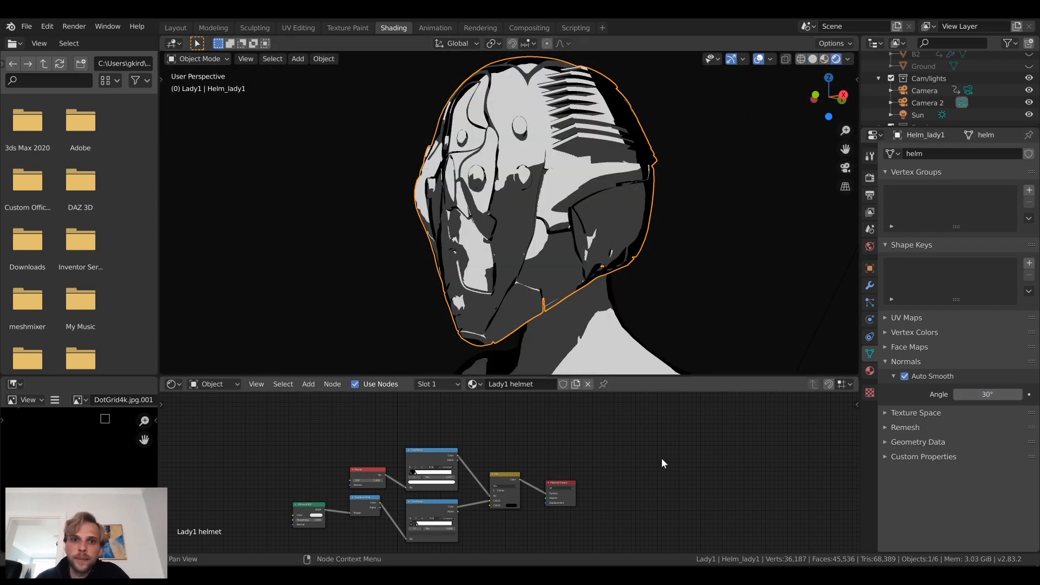
# Step: Make the Mix node's Color2 white and move the white stop of the Fresnel ColorRamp to position 0.165
pyautogui.scroll(-4, 483, 454)
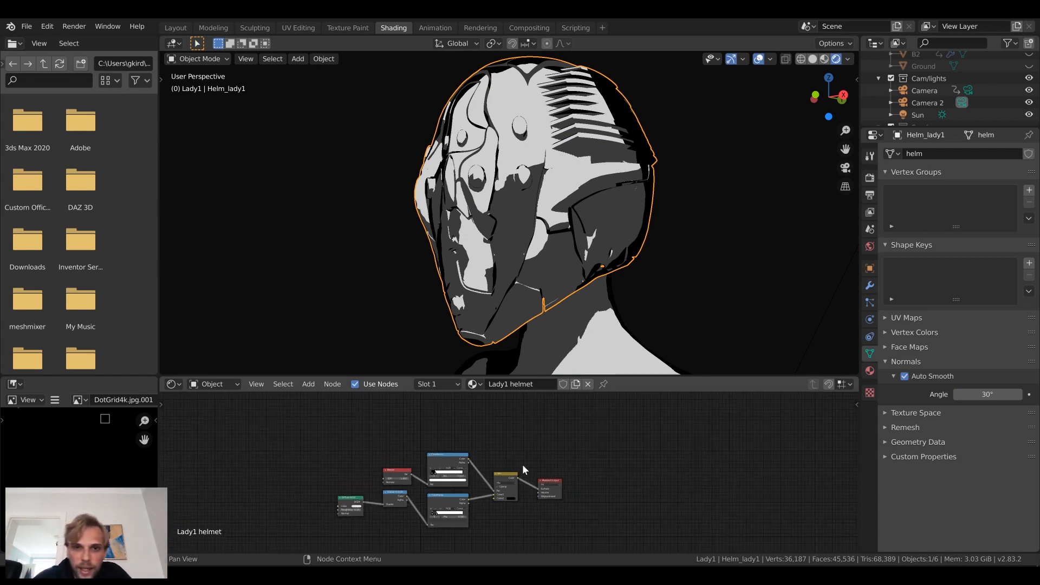
pyautogui.scroll(4, 497, 415)
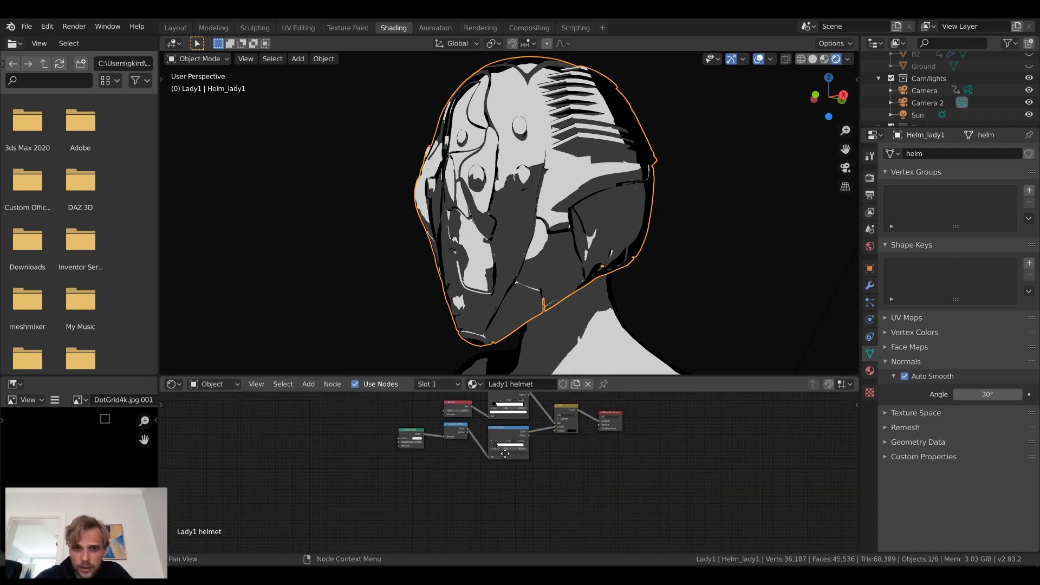
pyautogui.scroll(2, 461, 444)
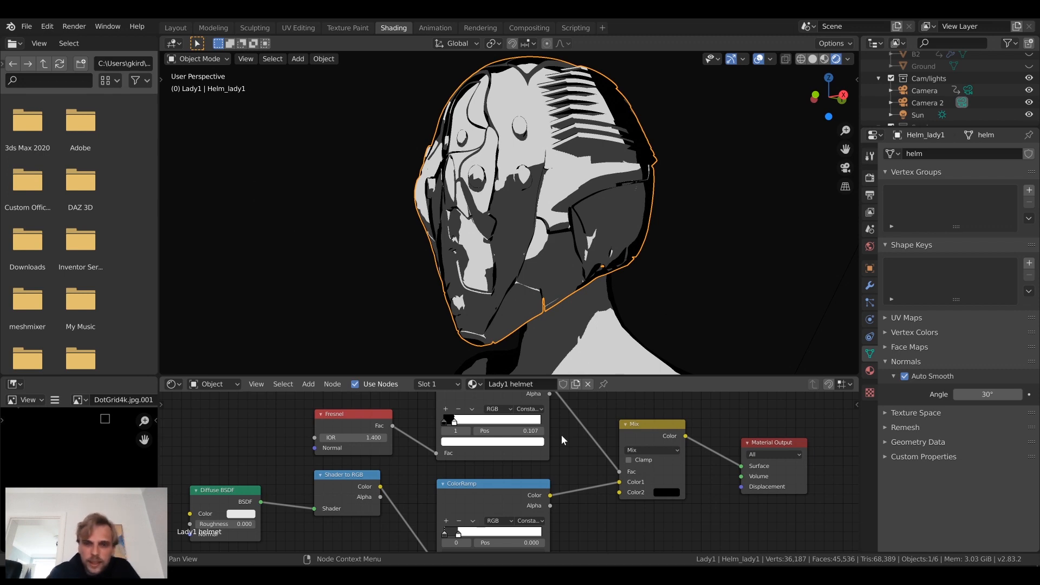
pyautogui.moveTo(643, 259)
pyautogui.mouseDown(button='middle')
pyautogui.moveTo(609, 252)
pyautogui.moveTo(609, 268)
pyautogui.moveTo(643, 268)
pyautogui.moveTo(631, 255)
pyautogui.mouseUp(button='middle')
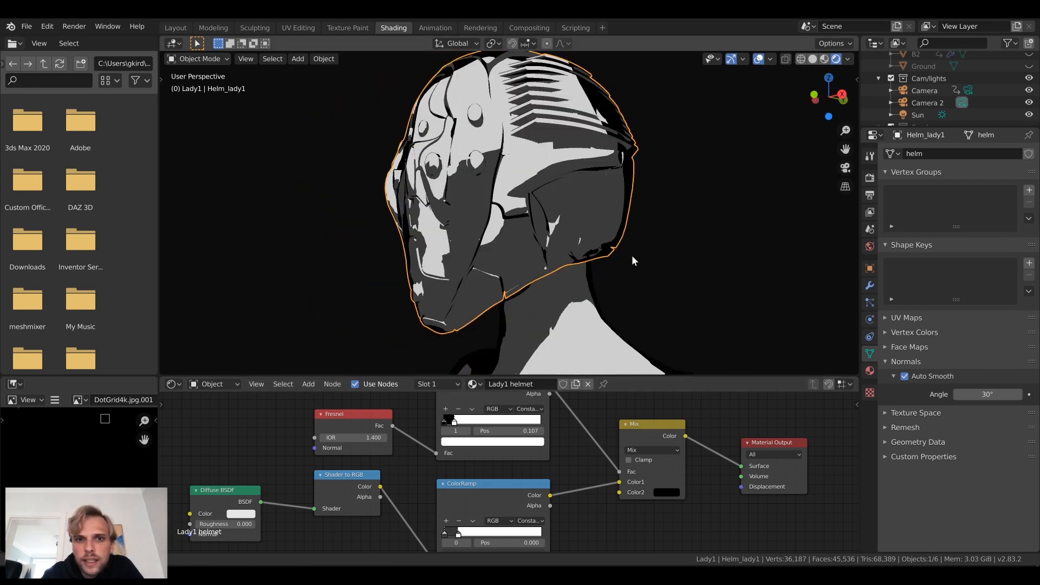
pyautogui.click(673, 493)
pyautogui.moveTo(736, 426); pyautogui.dragTo(736, 357)
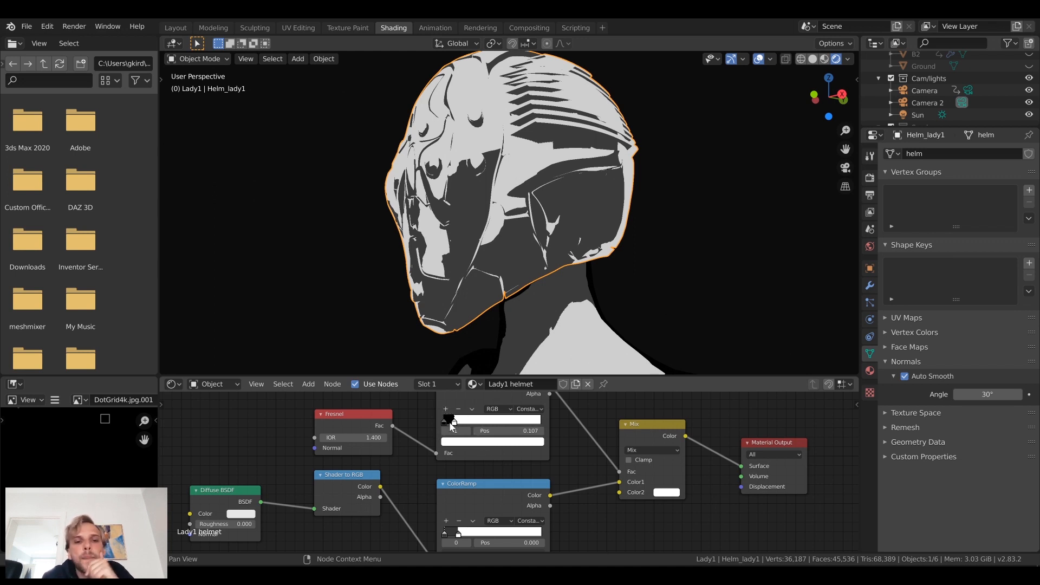
pyautogui.moveTo(455, 427); pyautogui.dragTo(466, 427)
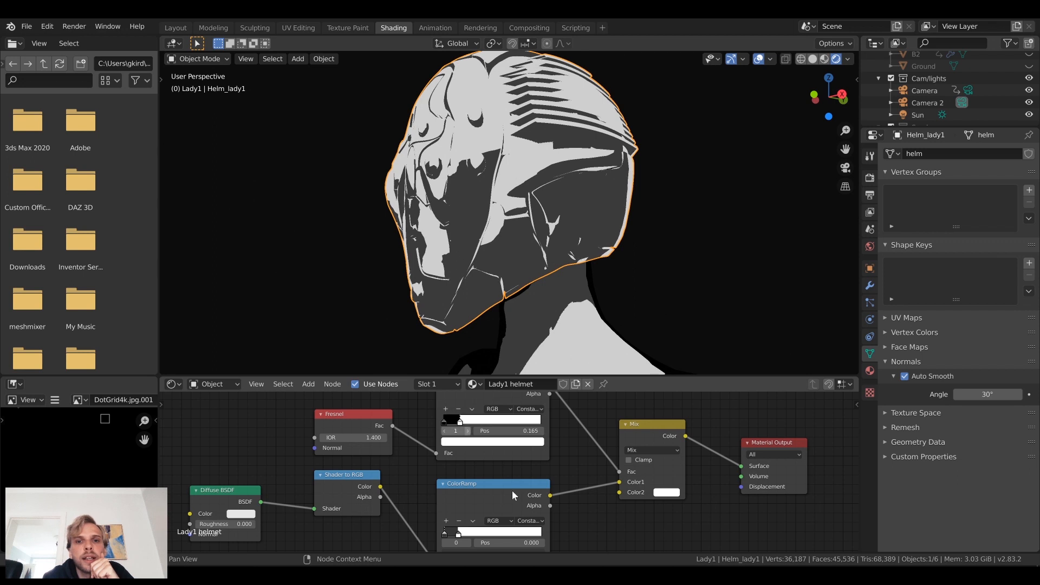
# Step: Recolor the light stop of the ColorRamp fed by Shader to RGB to pure red, RGB 1.000, 0.000, 0.000
pyautogui.moveTo(586, 518); pyautogui.dragTo(559, 457, button='middle')
pyautogui.scroll(1, 559, 456)
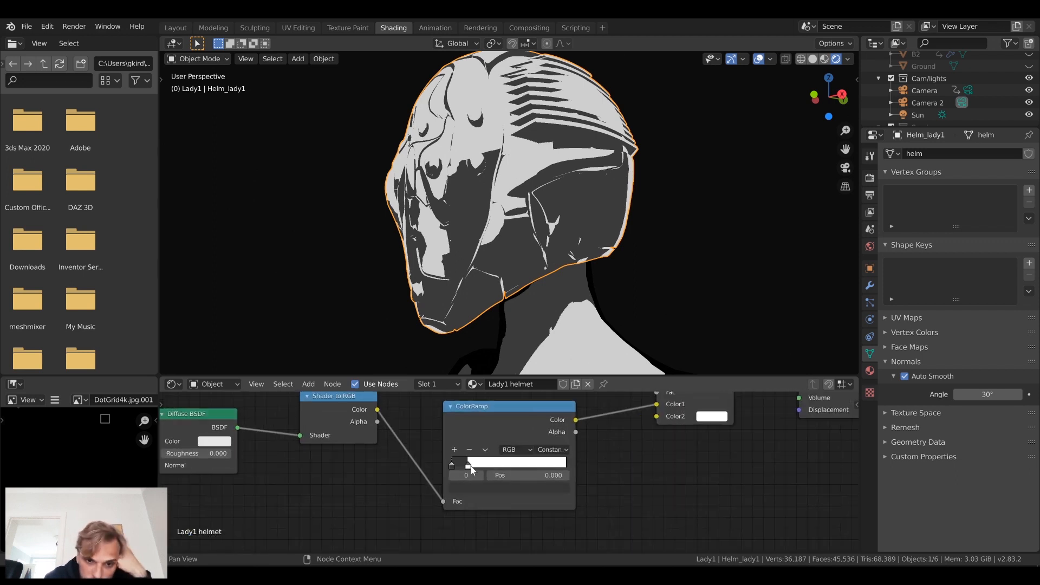
pyautogui.click(468, 464)
pyautogui.click(491, 489)
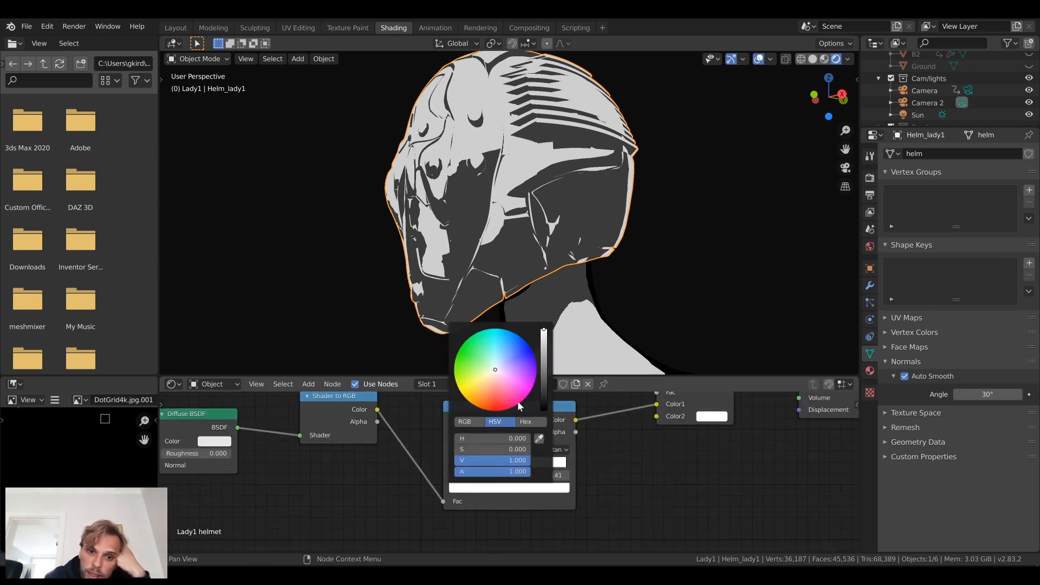
pyautogui.moveTo(499, 386); pyautogui.dragTo(497, 390)
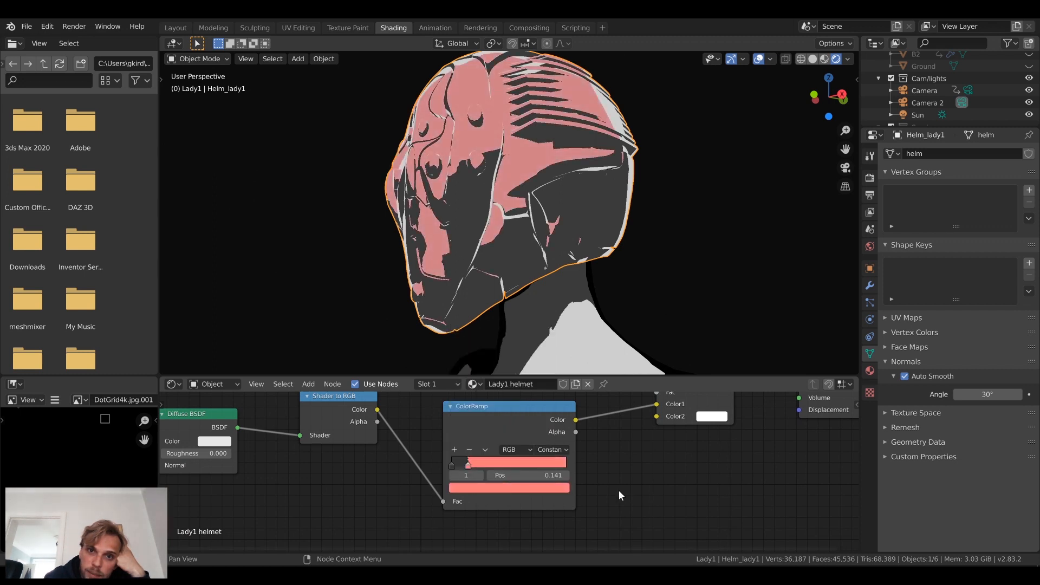
pyautogui.click(512, 493)
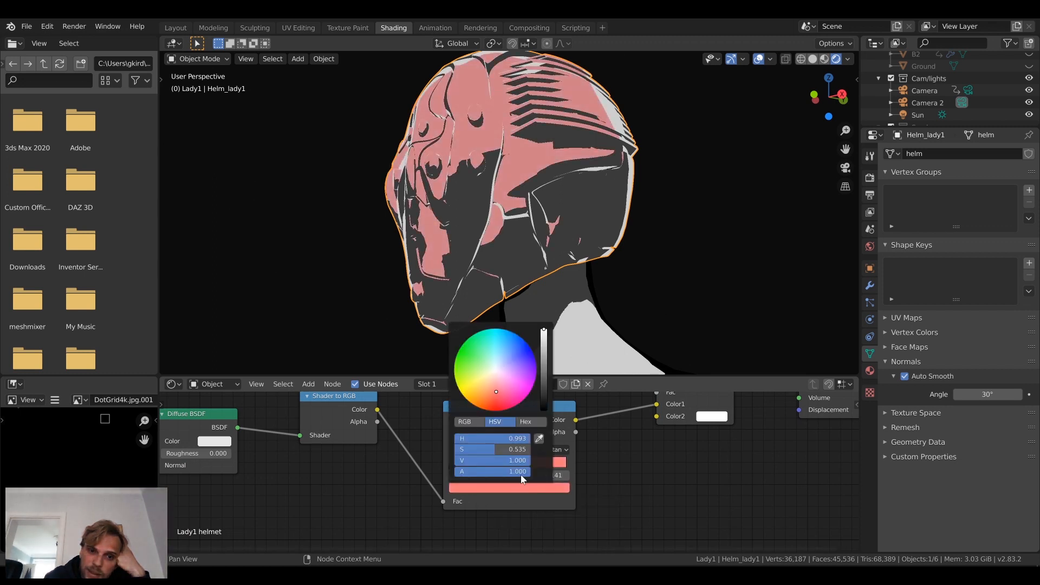
pyautogui.moveTo(491, 447); pyautogui.dragTo(459, 461)
pyautogui.click(465, 421)
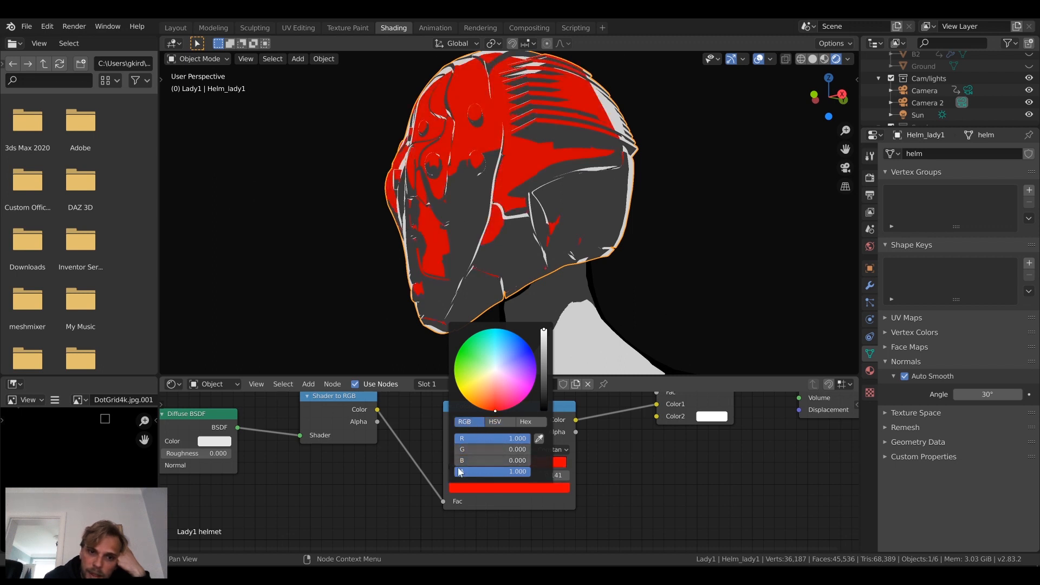
# Step: Tone the ColorRamp's light stop down to a muted red of about RGB 0.522, 0.046, 0.040
pyautogui.moveTo(521, 441); pyautogui.dragTo(469, 443)
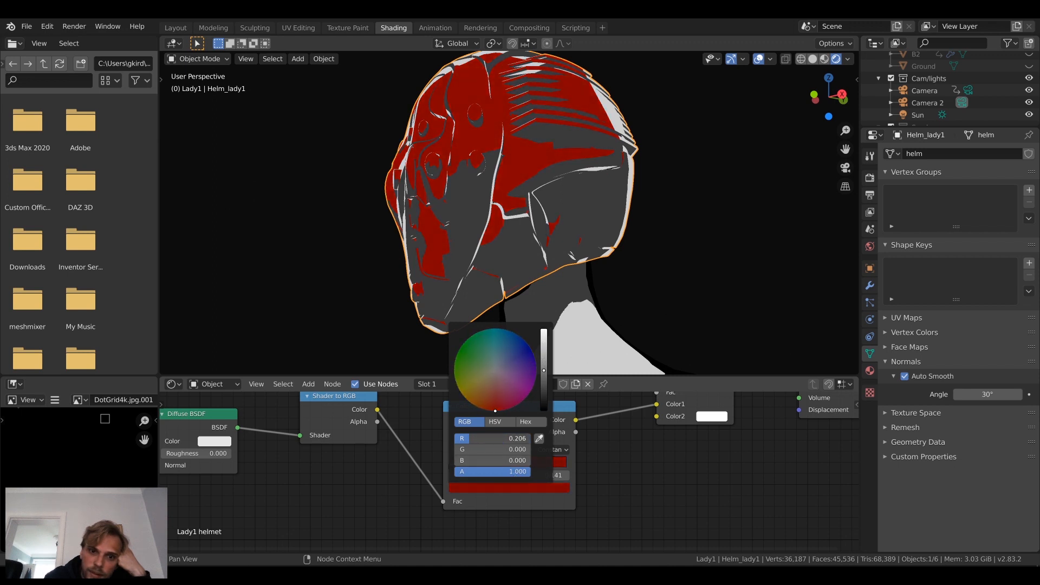
pyautogui.moveTo(469, 442); pyautogui.dragTo(470, 443)
pyautogui.moveTo(545, 373); pyautogui.dragTo(543, 348)
pyautogui.click(495, 395)
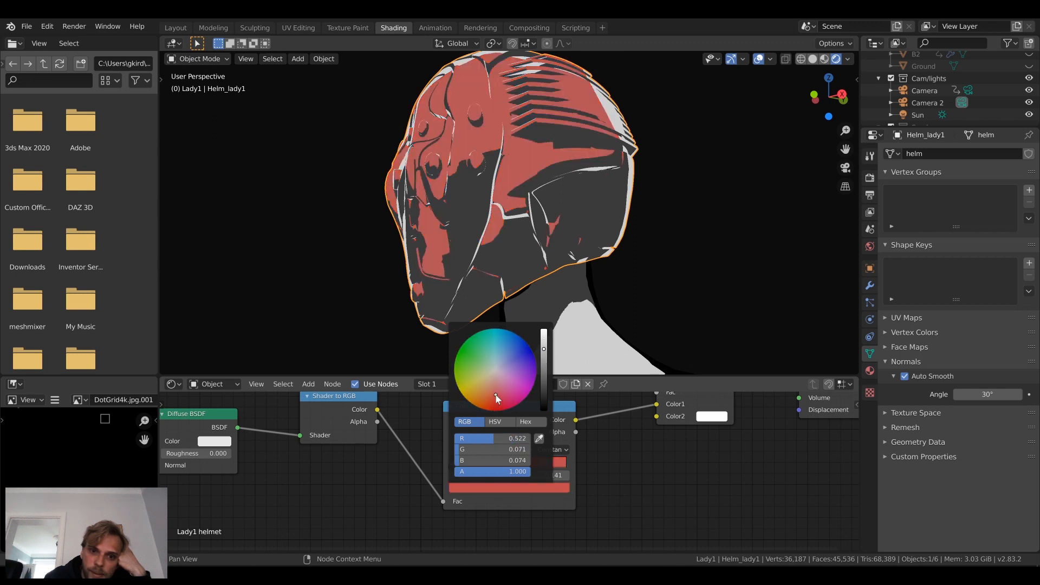
pyautogui.click(495, 398)
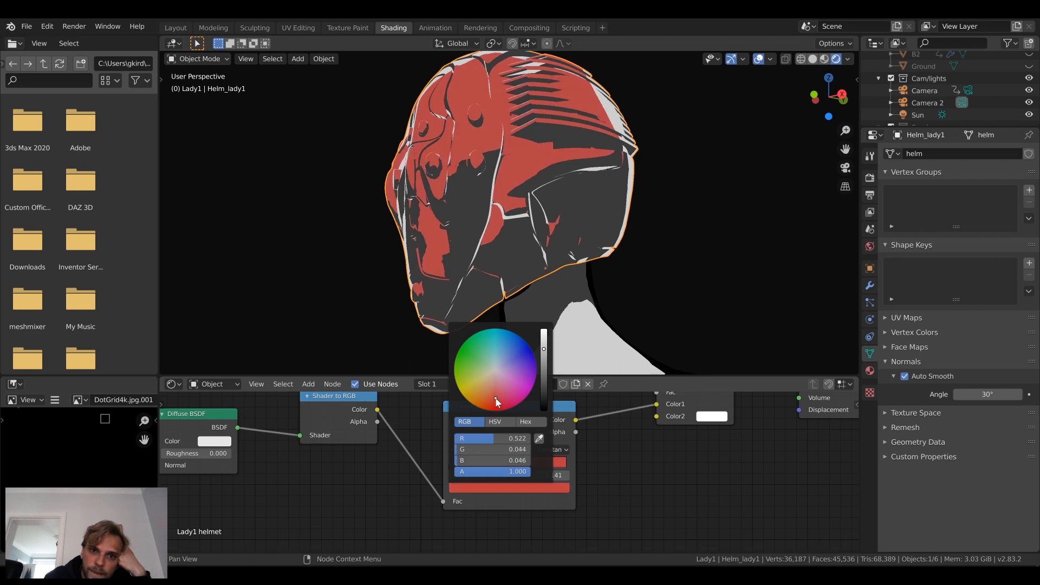
pyautogui.click(494, 399)
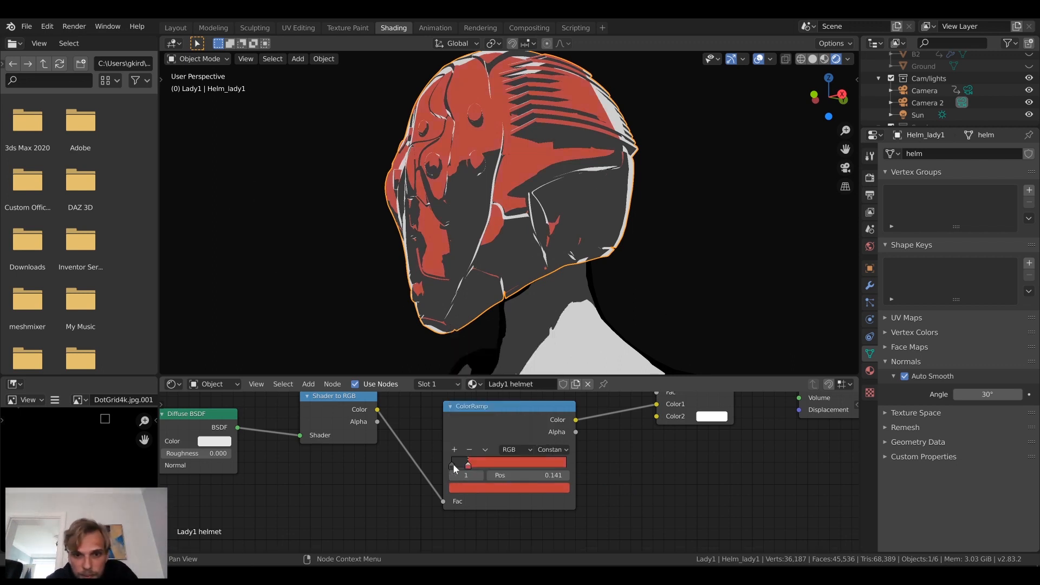
# Step: Tint the same ColorRamp's dark stop at position 0 red and darken it to a deep brownish red
pyautogui.click(450, 466)
pyautogui.click(463, 487)
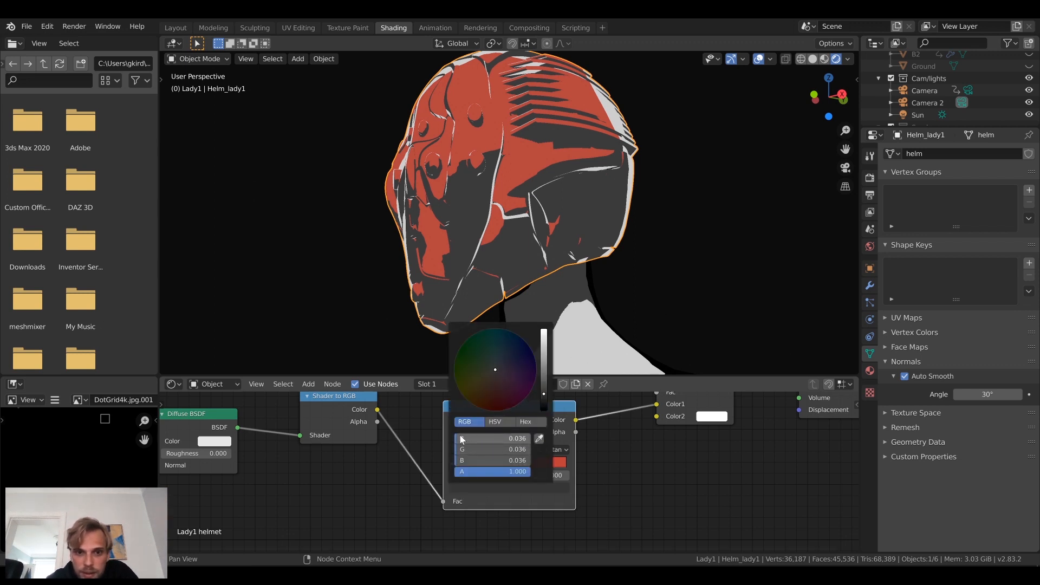
pyautogui.moveTo(461, 439); pyautogui.dragTo(505, 439)
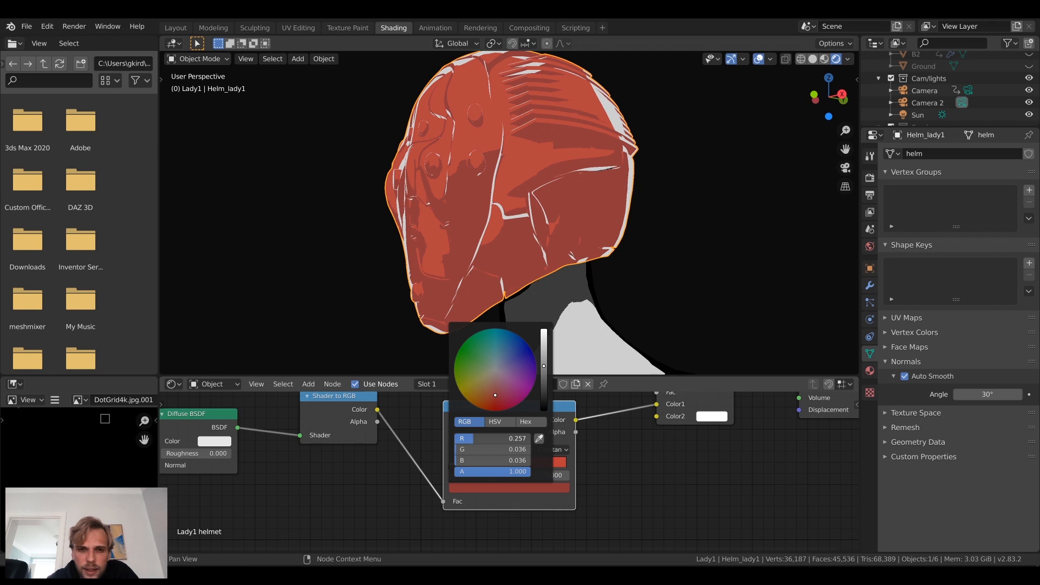
pyautogui.moveTo(545, 374); pyautogui.dragTo(544, 393)
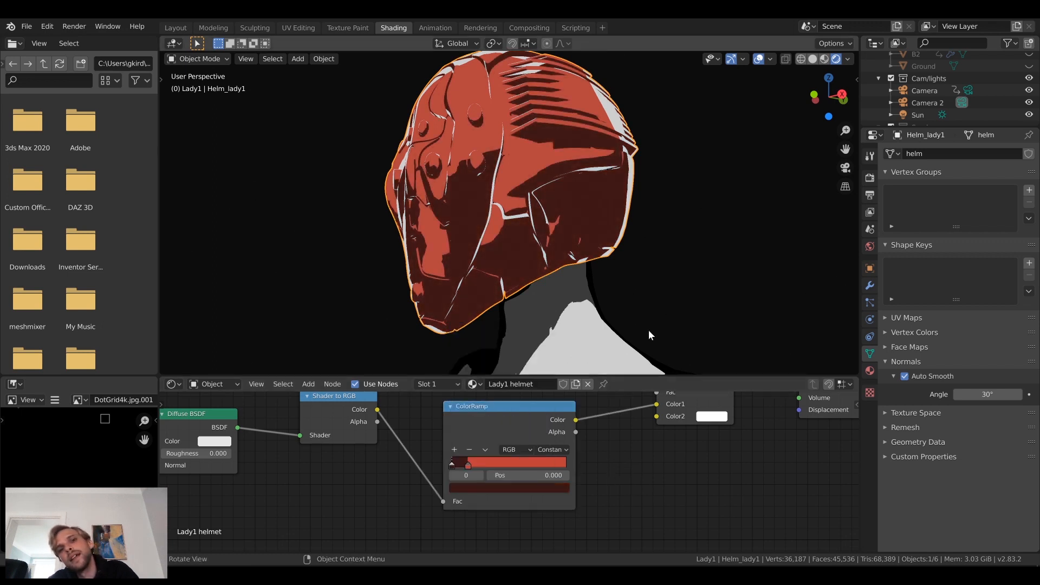
# Step: Check the red helmet from a distance and darken the ColorRamp's shadow stop to a nearly black red
pyautogui.scroll(-6, 577, 260)
pyautogui.moveTo(514, 231); pyautogui.dragTo(554, 229, button='middle')
pyautogui.scroll(5, 612, 219)
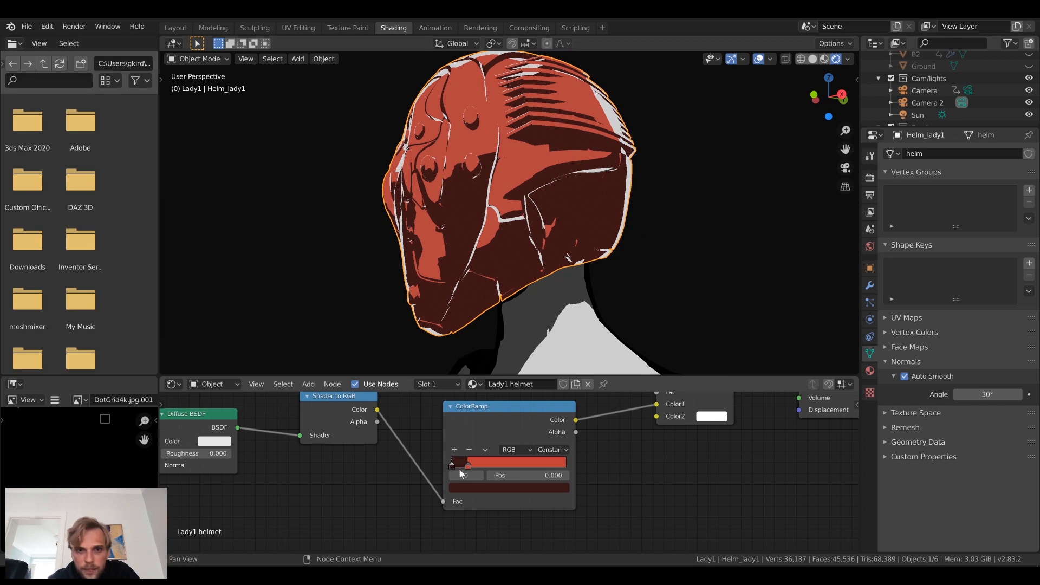
pyautogui.click(470, 487)
pyautogui.moveTo(543, 395); pyautogui.dragTo(544, 403)
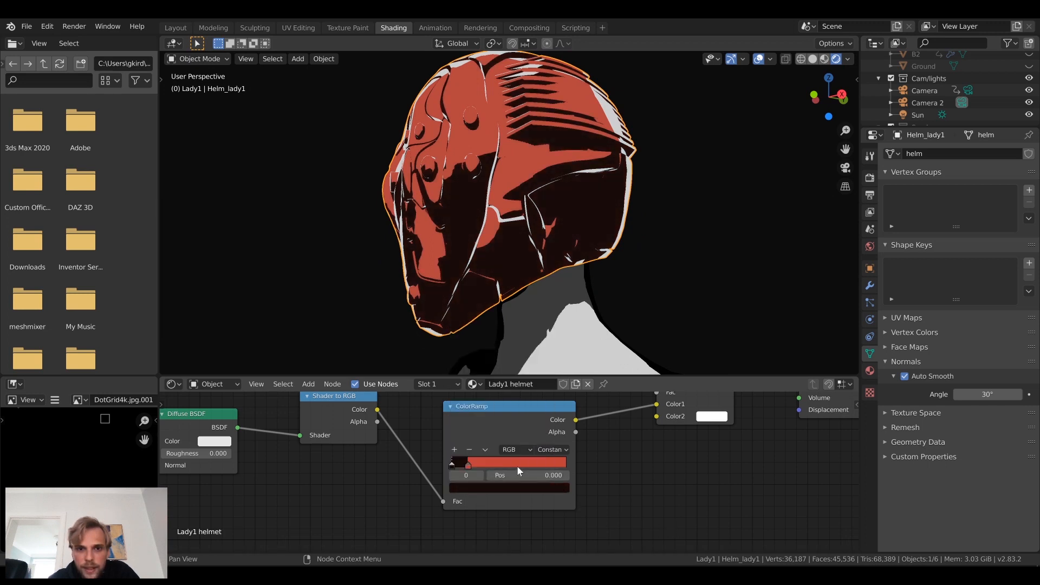
# Step: Change the ColorRamp's light stop at position 0.141 to a more saturated, darker red
pyautogui.click(468, 467)
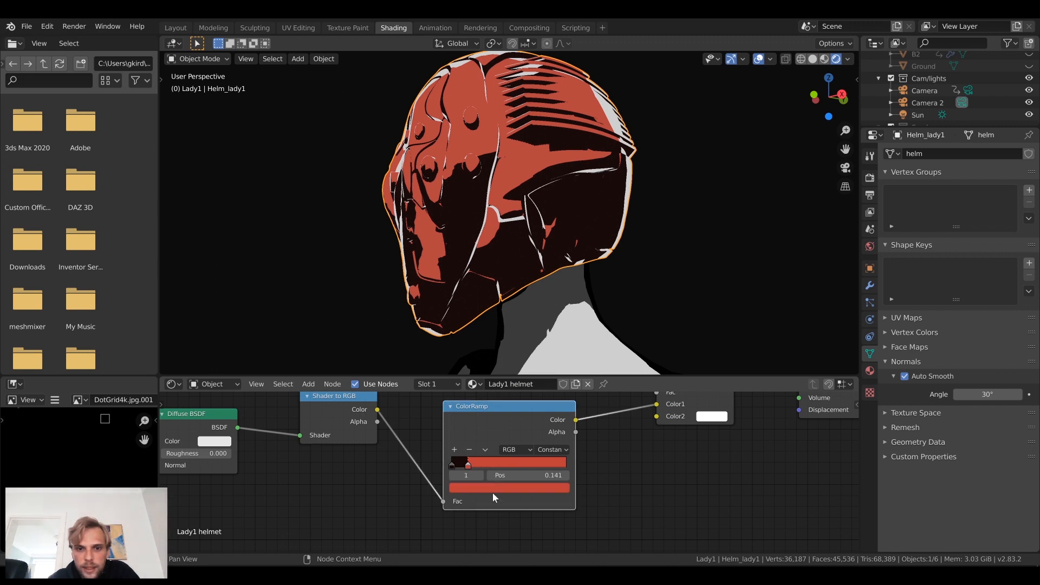
pyautogui.click(494, 490)
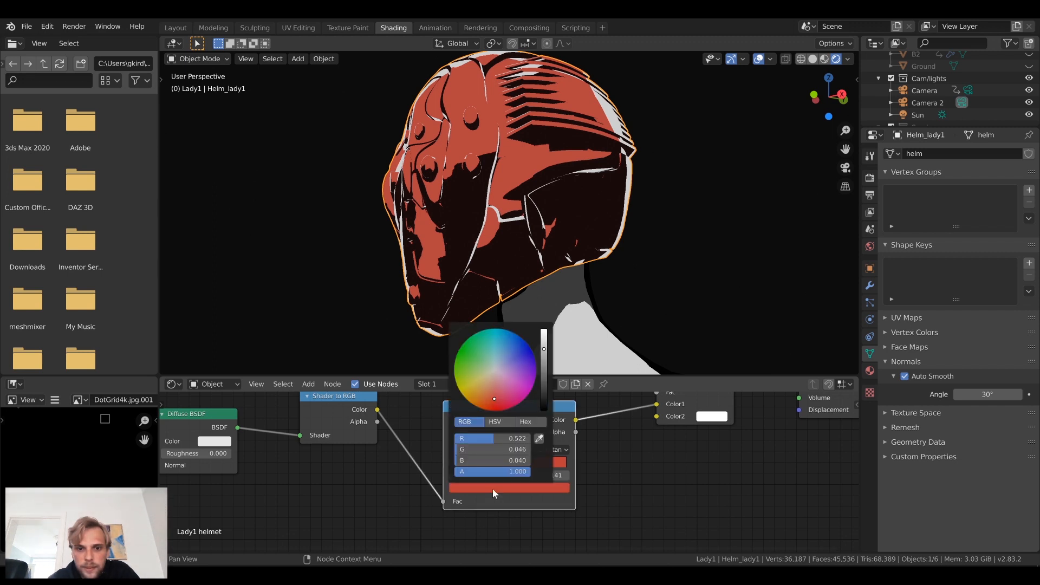
pyautogui.click(493, 403)
pyautogui.moveTo(544, 351); pyautogui.dragTo(544, 364)
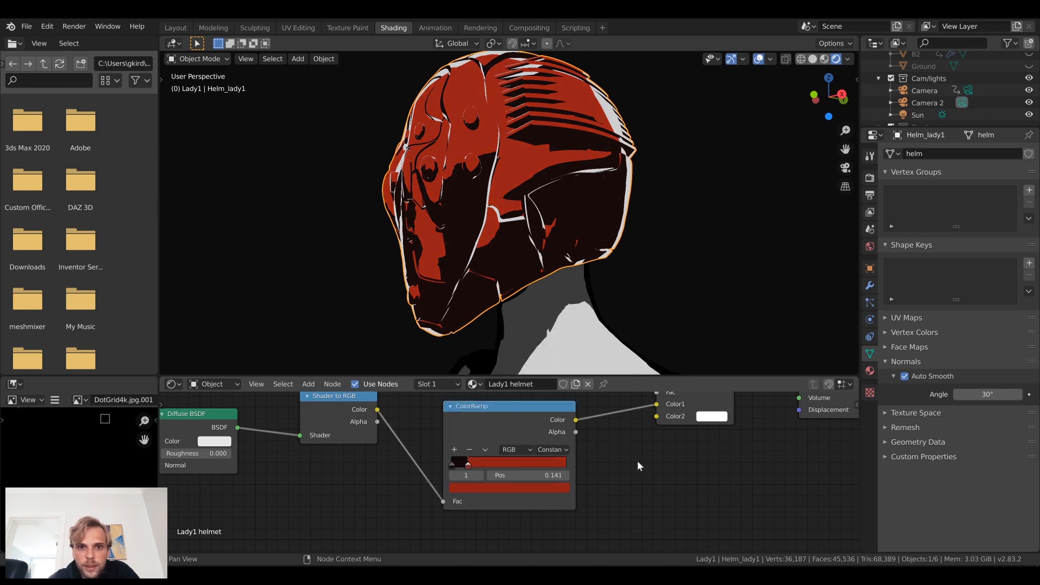
# Step: Select the lady's body mesh below the helmet and apply Shade Smooth to it
pyautogui.moveTo(636, 460); pyautogui.dragTo(564, 479, button='middle')
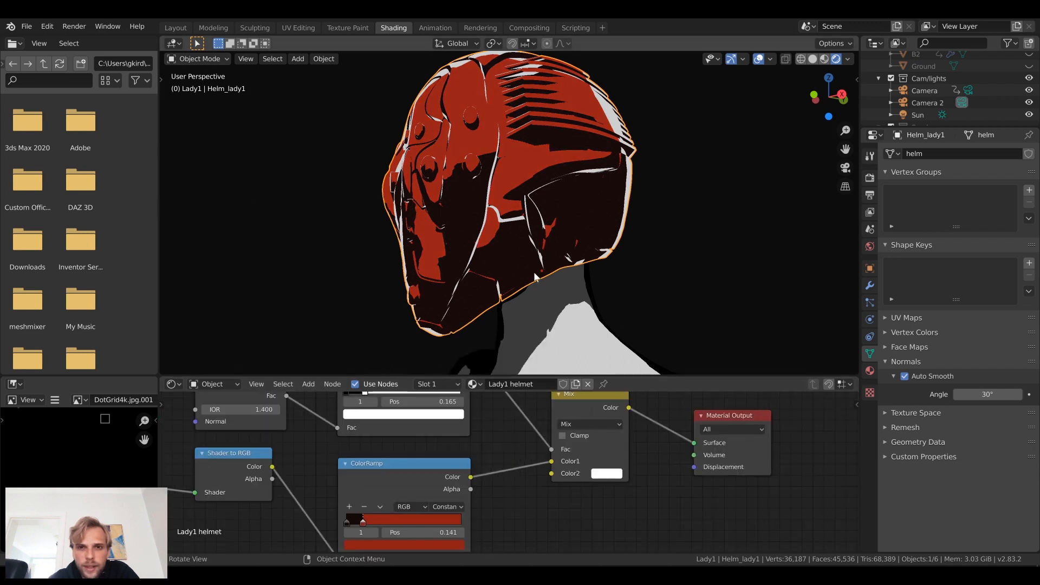
pyautogui.moveTo(529, 277); pyautogui.dragTo(547, 226, button='middle')
pyautogui.scroll(-3, 473, 255)
pyautogui.click(616, 235)
pyautogui.scroll(2, 619, 232)
pyautogui.scroll(3, 581, 224)
pyautogui.click(547, 226)
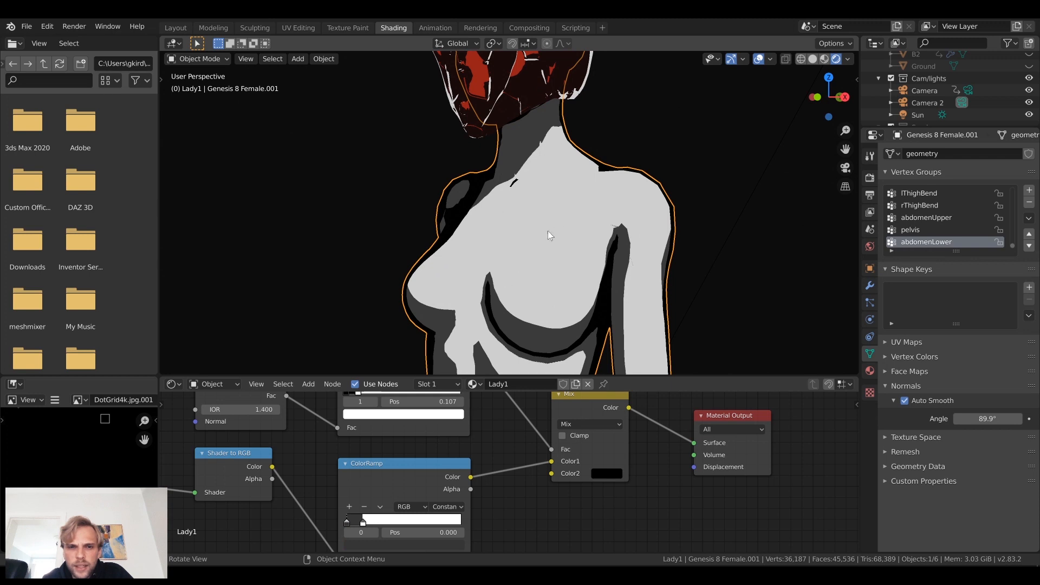
pyautogui.rightClick(530, 210)
pyautogui.click(515, 207)
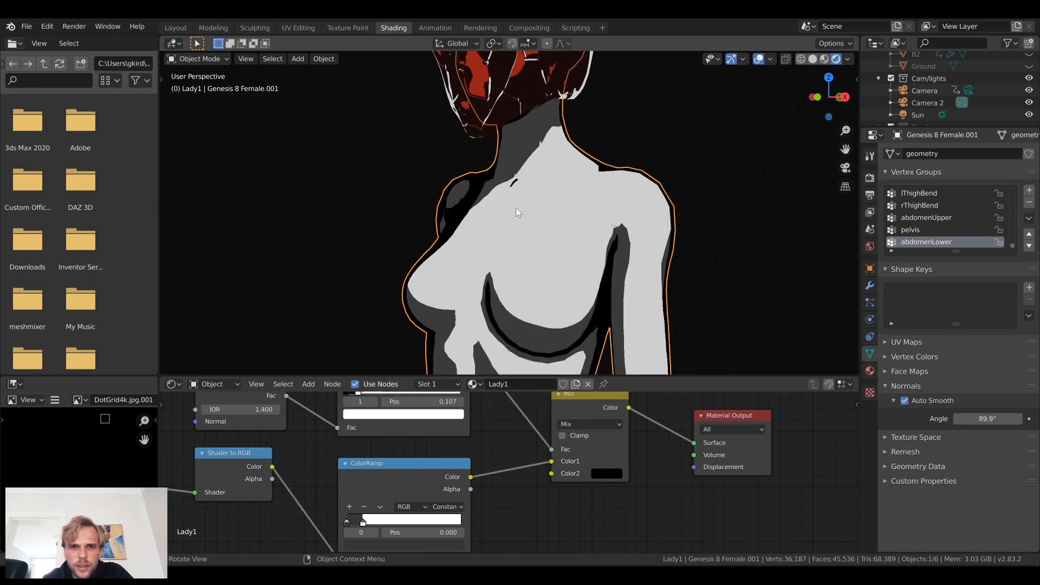
# Step: Deselect the body, switch to the Layout workspace and display the lady with Rendered shading
pyautogui.moveTo(707, 238); pyautogui.dragTo(683, 262, button='middle')
pyautogui.click(659, 218)
pyautogui.scroll(-6, 608, 272)
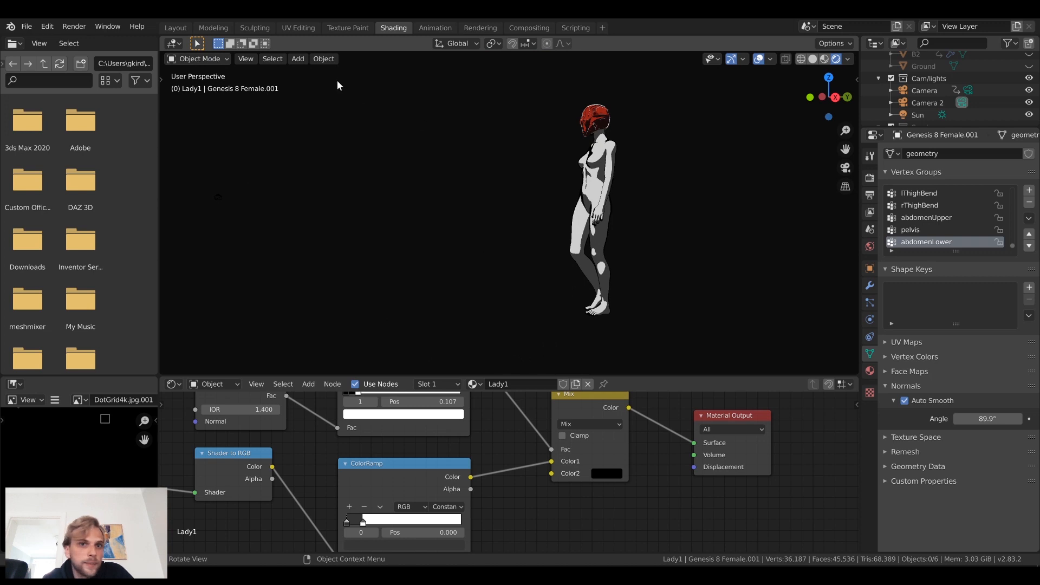
pyautogui.click(176, 28)
pyautogui.moveTo(395, 224); pyautogui.dragTo(422, 217, button='middle')
pyautogui.scroll(3, 408, 230)
pyautogui.scroll(-4, 407, 228)
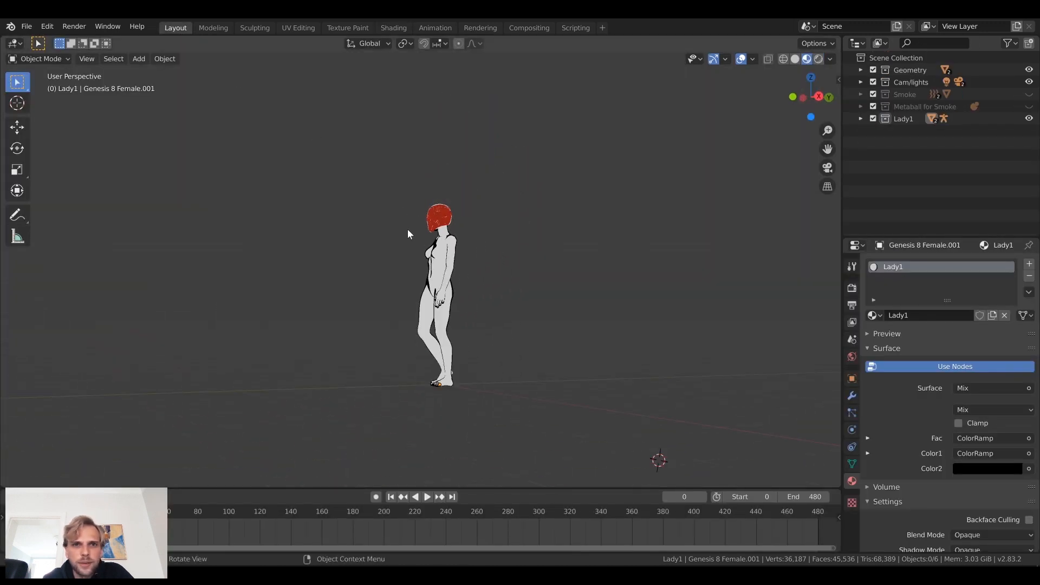
pyautogui.scroll(2, 408, 228)
pyautogui.click(818, 60)
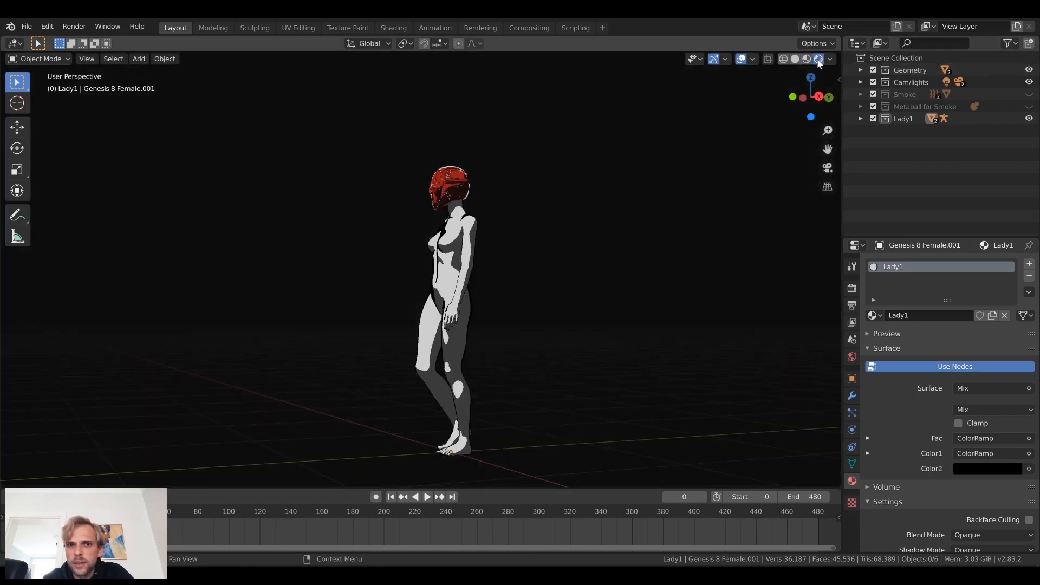
pyautogui.click(807, 59)
pyautogui.click(819, 60)
# Step: Play the lady's walk animation from the side to check the toon shading, and rewind to frame 0
pyautogui.moveTo(602, 214); pyautogui.dragTo(542, 226, button='middle')
pyautogui.moveTo(499, 263); pyautogui.dragTo(560, 240, button='middle')
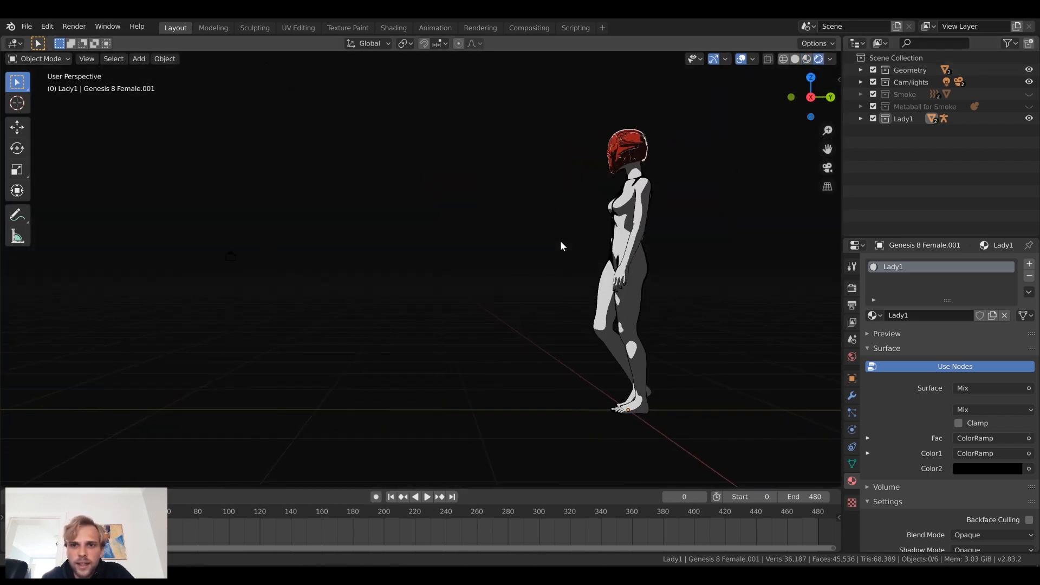
pyautogui.press('space')
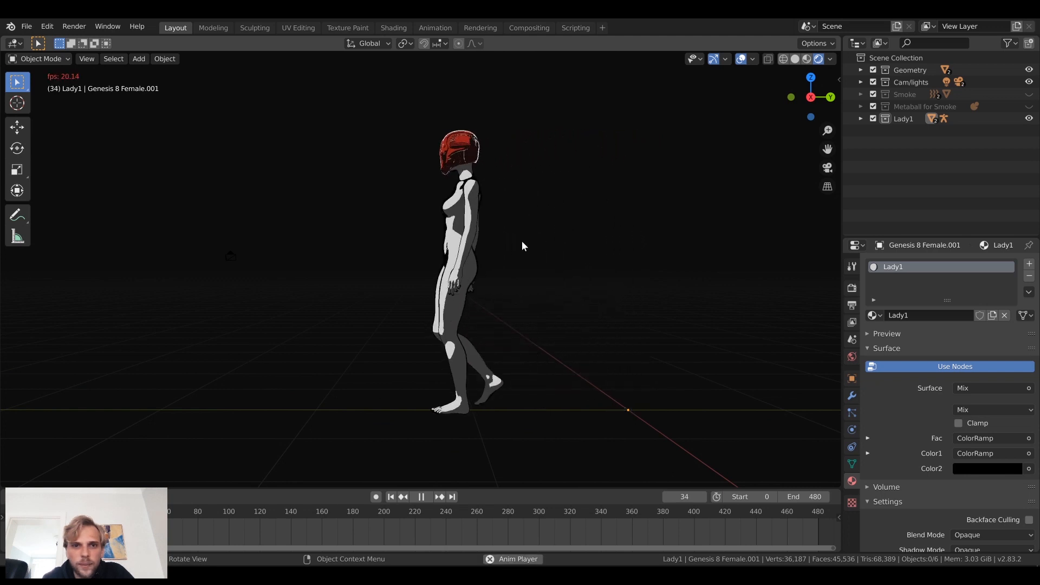
pyautogui.moveTo(413, 258); pyautogui.dragTo(700, 272, button='middle')
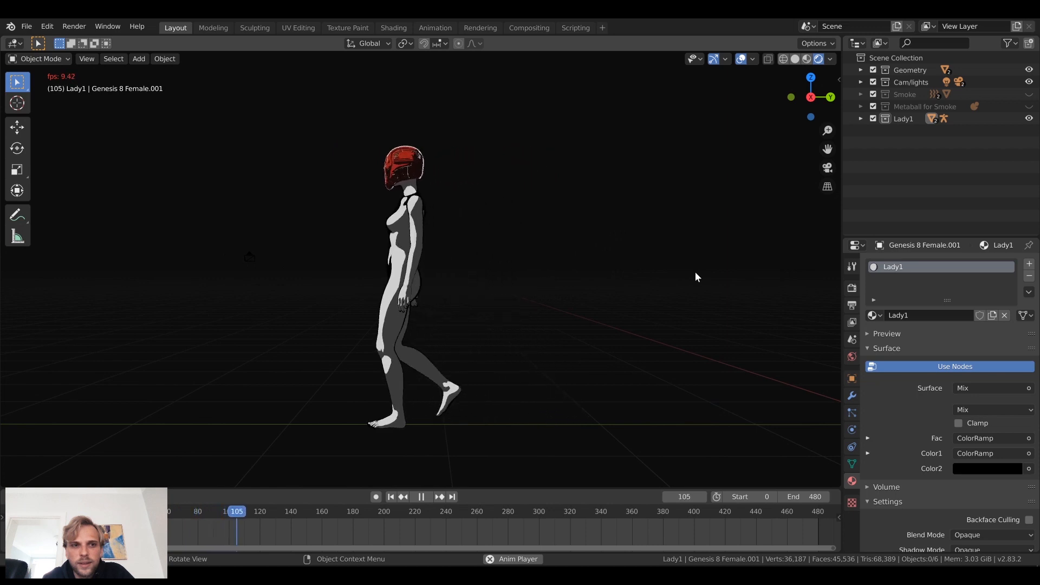
pyautogui.press('space')
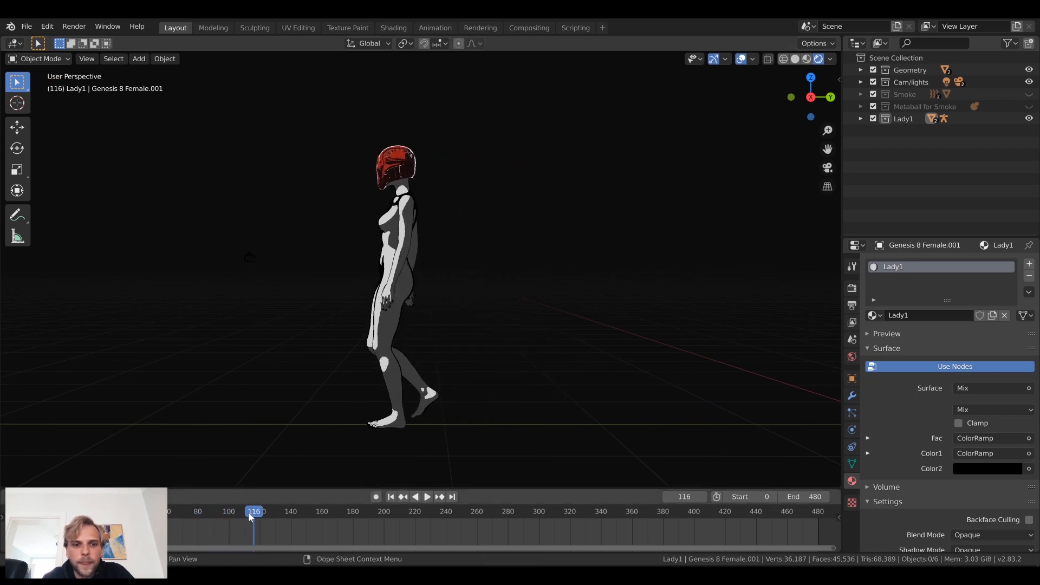
pyautogui.moveTo(251, 513); pyautogui.dragTo(74, 514)
# Step: Replay the start of the walk from a wider side view and return to frame 0
pyautogui.scroll(-6, 416, 250)
pyautogui.scroll(4, 616, 260)
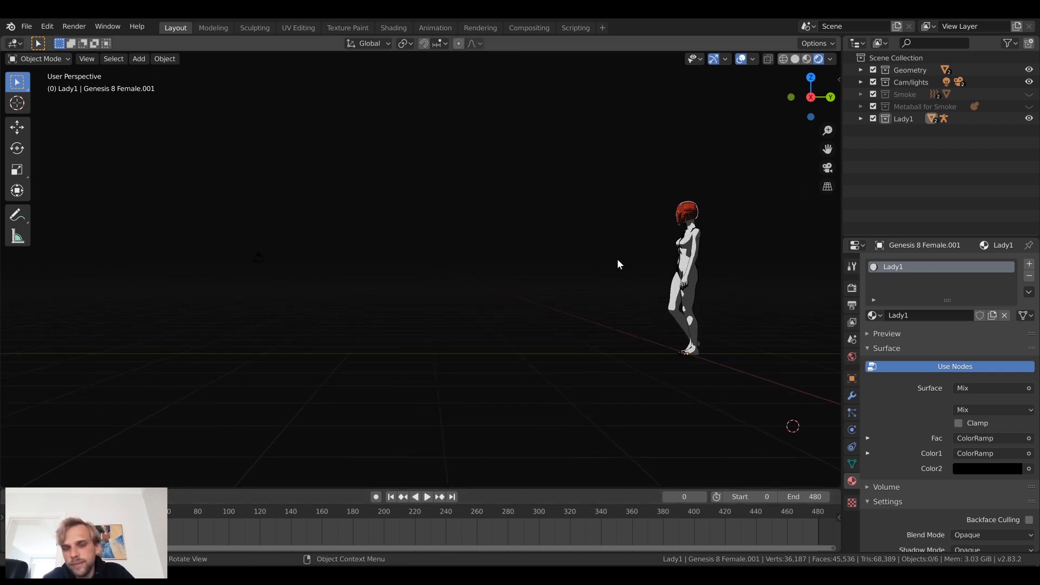
pyautogui.keyDown('shift'); pyautogui.moveTo(655, 266); pyautogui.dragTo(460, 280, button='middle'); pyautogui.keyUp('shift')
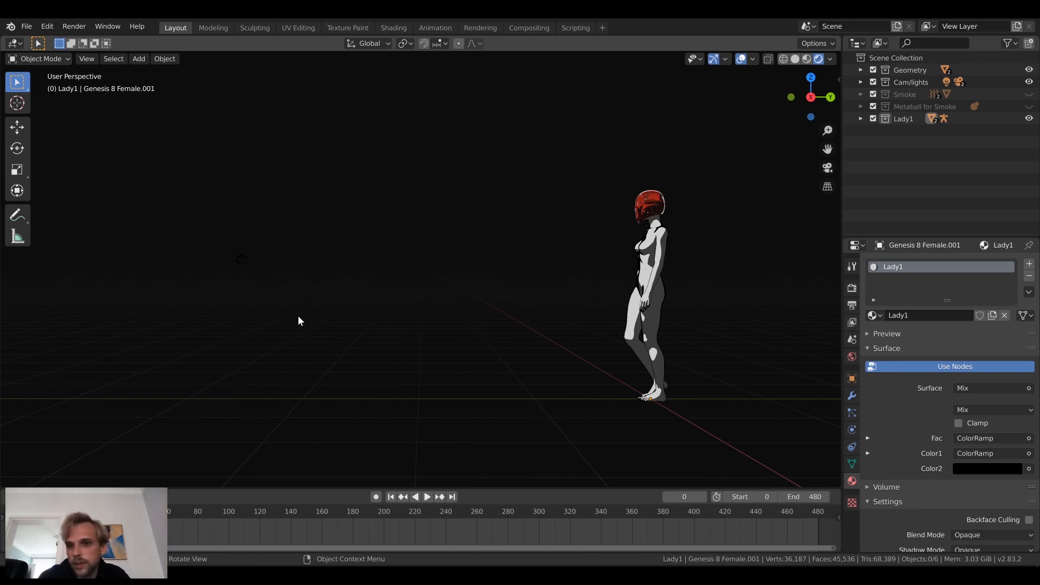
pyautogui.press('space')
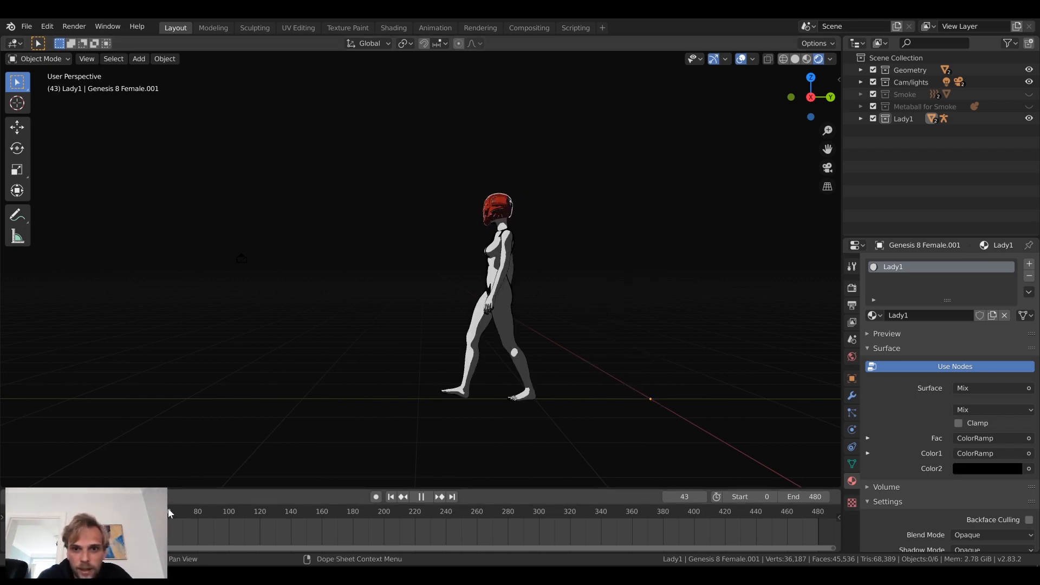
pyautogui.hotkey('shift', 'Left')
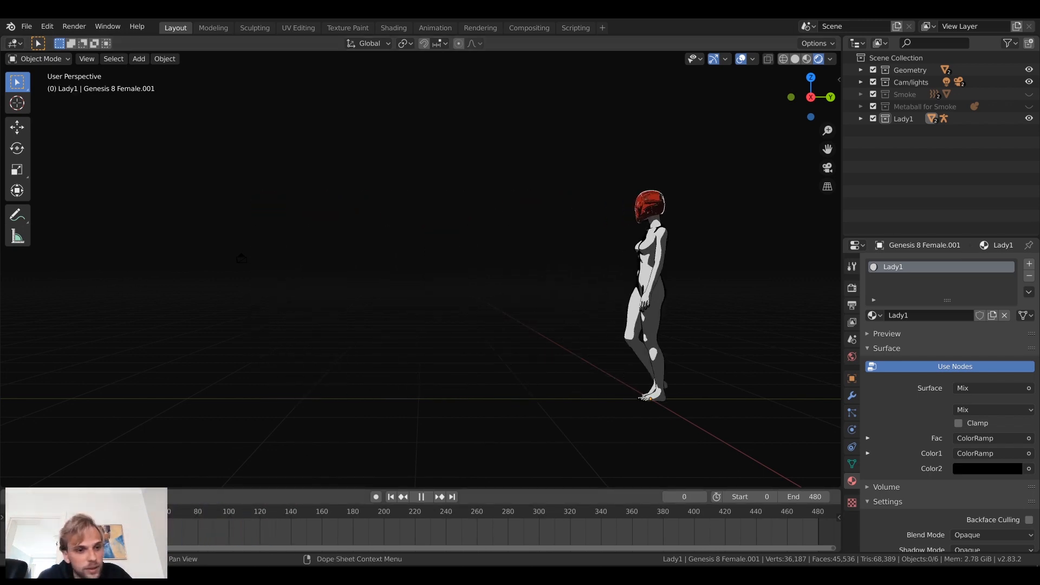
pyautogui.moveTo(543, 346); pyautogui.dragTo(614, 362, button='middle')
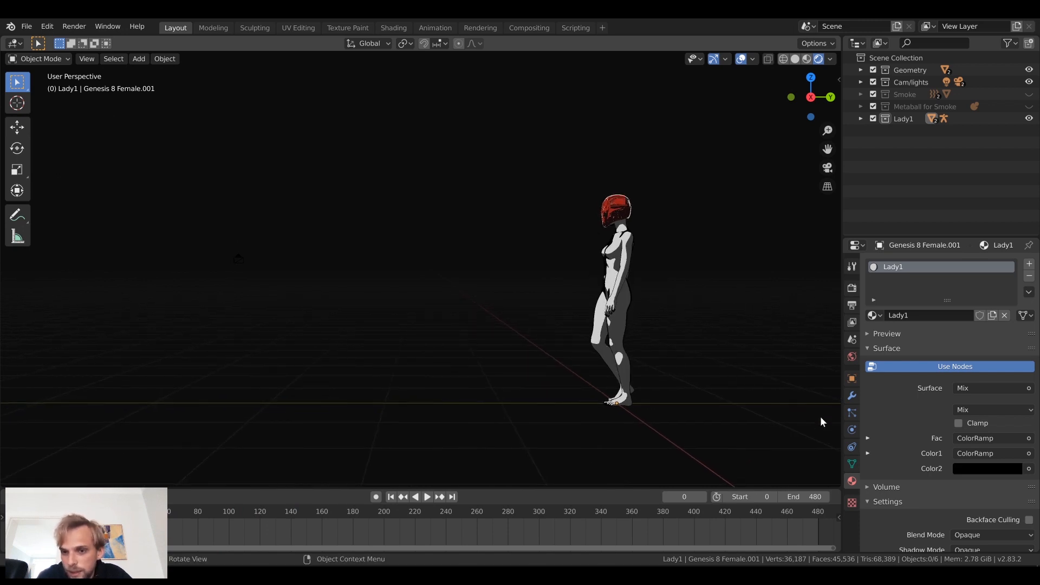
# Step: Examine the body mesh's modifier stack and briefly play the walk animation, ending back at frame 0
pyautogui.click(853, 463)
pyautogui.click(853, 449)
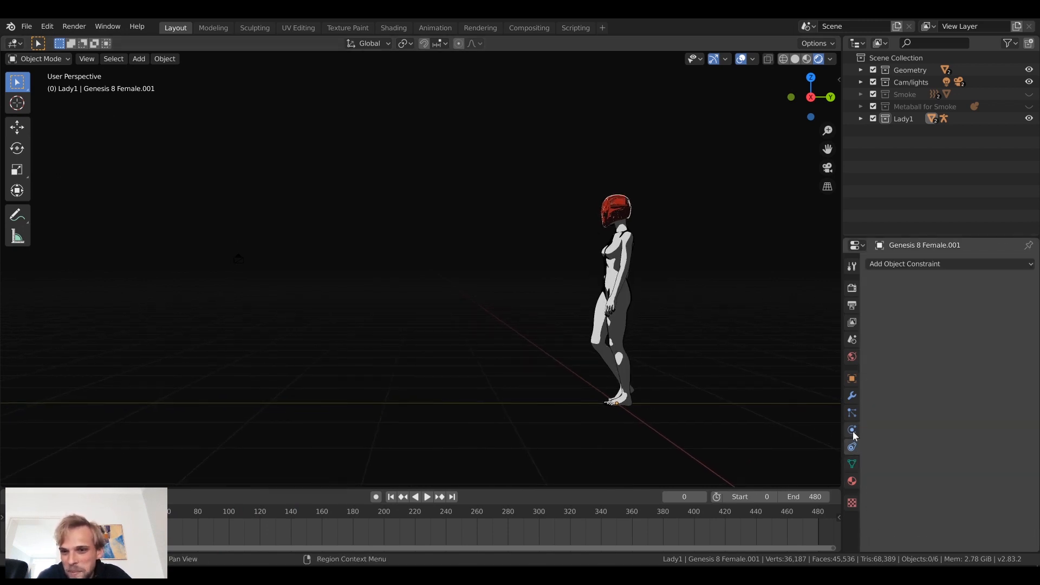
pyautogui.click(852, 431)
pyautogui.click(851, 414)
pyautogui.click(852, 396)
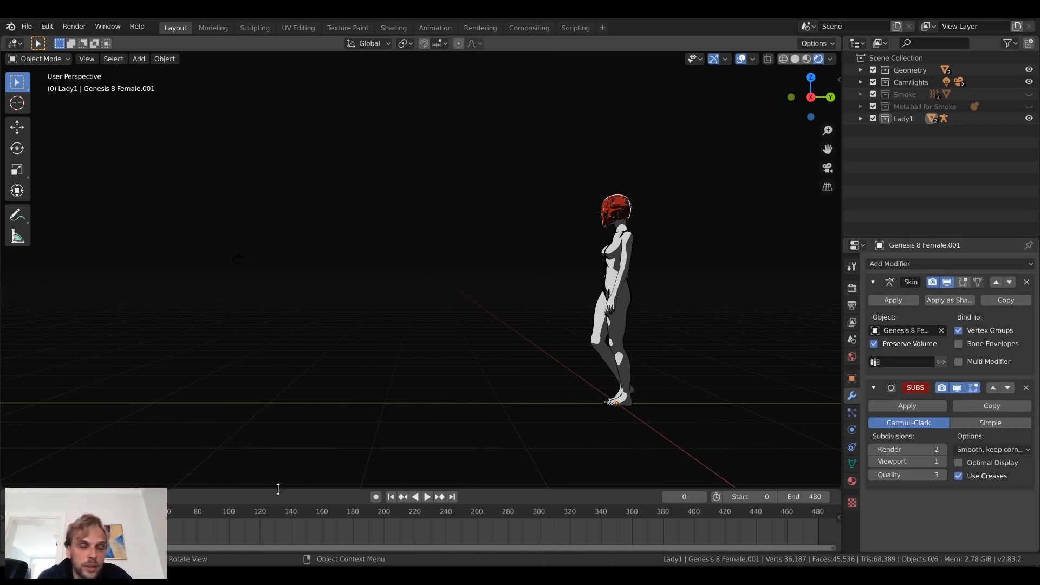
pyautogui.press('space')
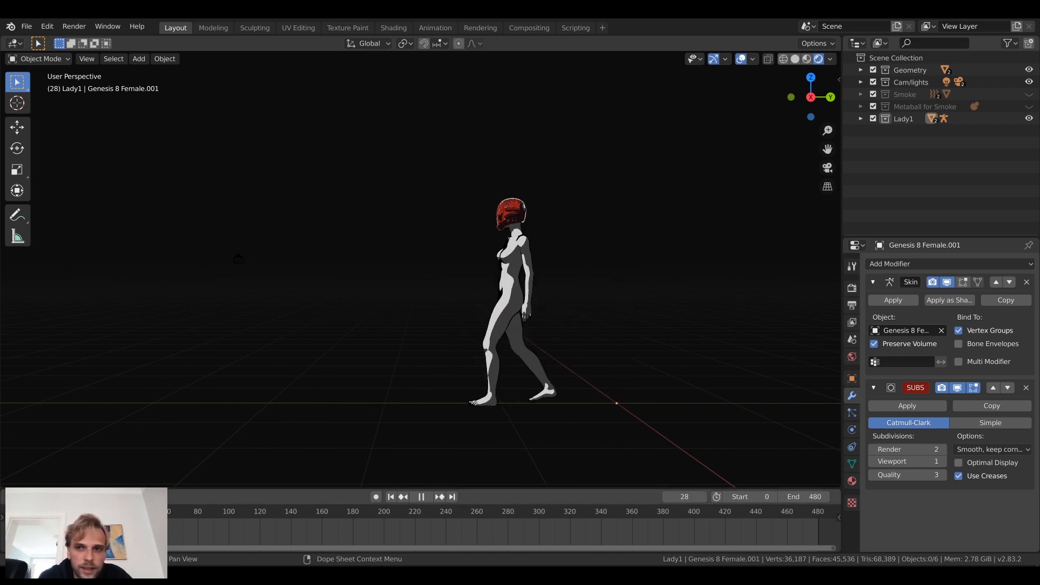
pyautogui.press('Escape')
# Step: Show the Smoke and Metaball for Smoke collections and play the animation from frame 0, pausing at frame 127
pyautogui.click(1028, 95)
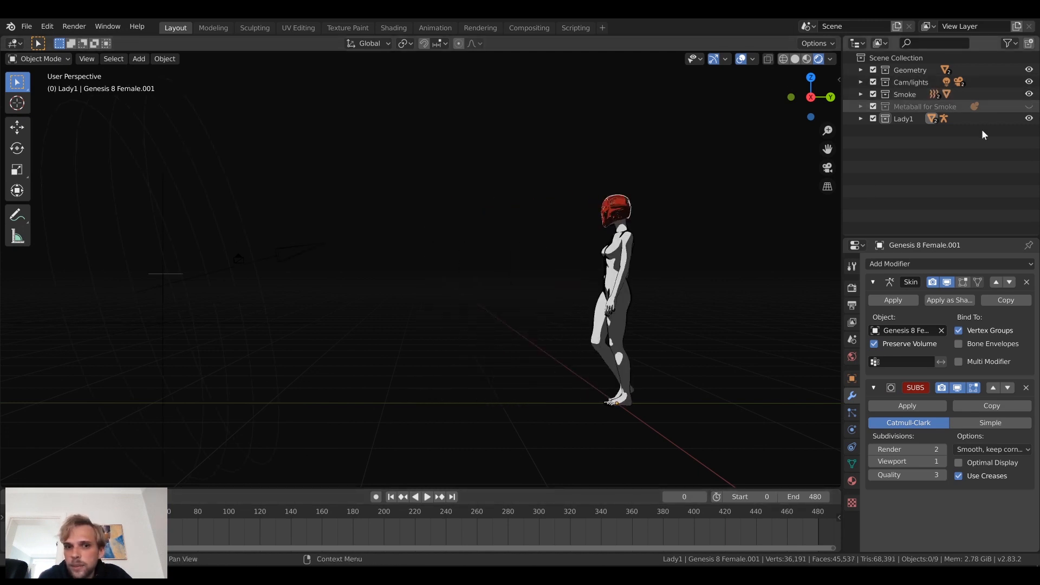
pyautogui.click(1029, 106)
pyautogui.press('space')
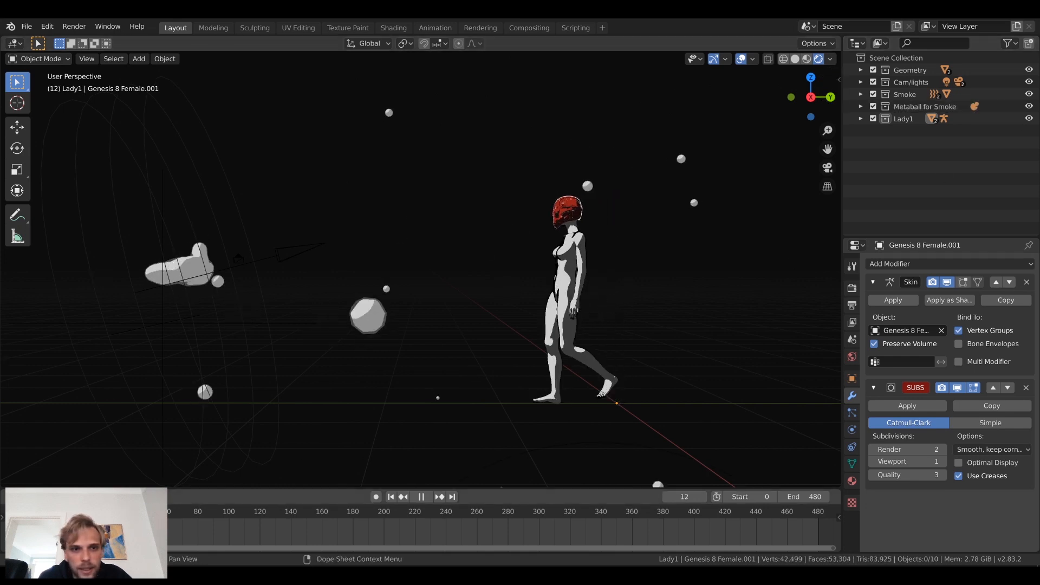
pyautogui.hotkey('shift', 'Left')
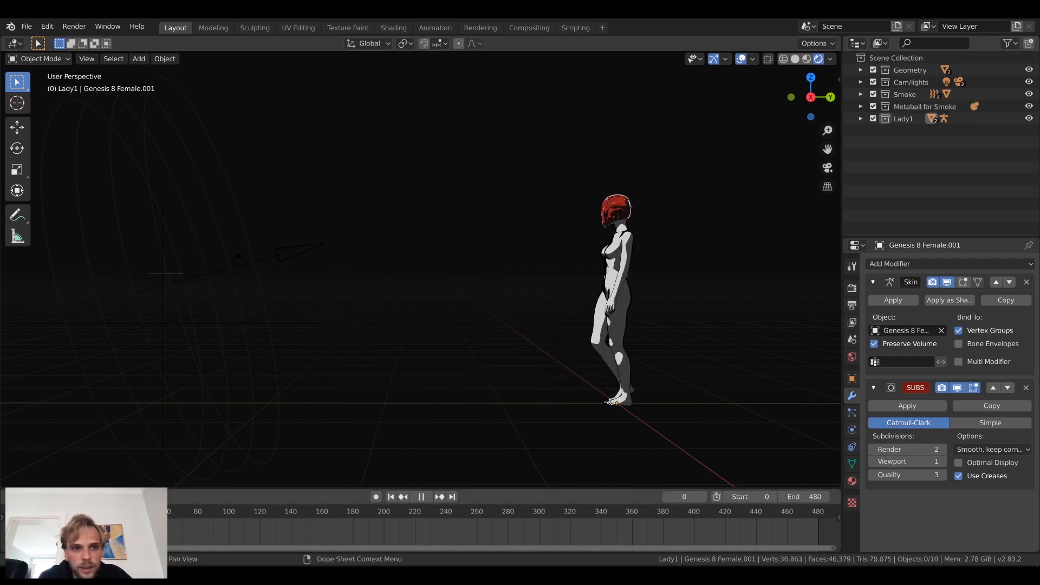
pyautogui.press('space')
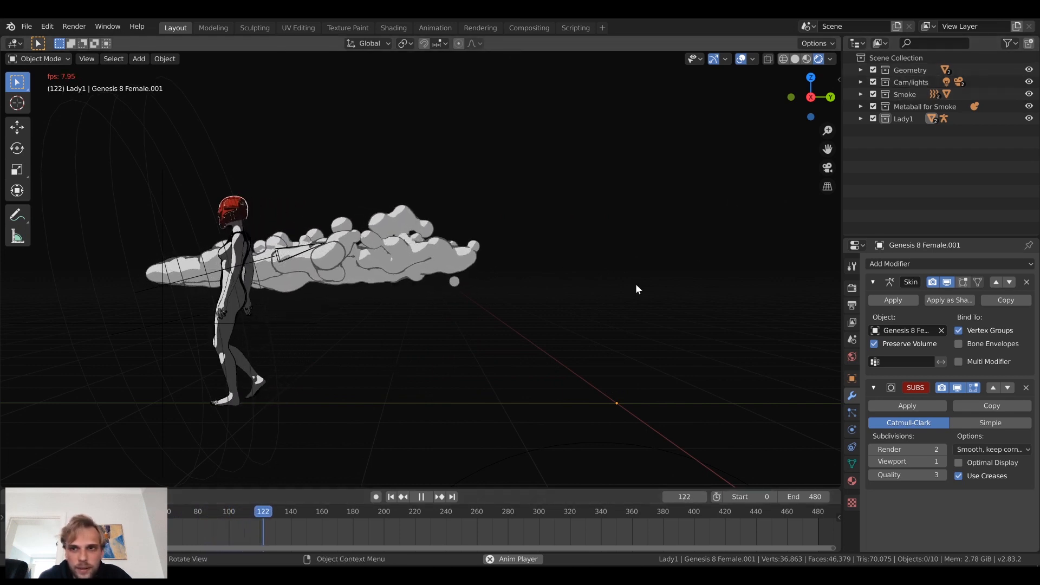
pyautogui.press('space')
# Step: Expand the Geometry collection and show its Ground and B2 objects to examine the whole scene with the lady and smoke
pyautogui.click(861, 70)
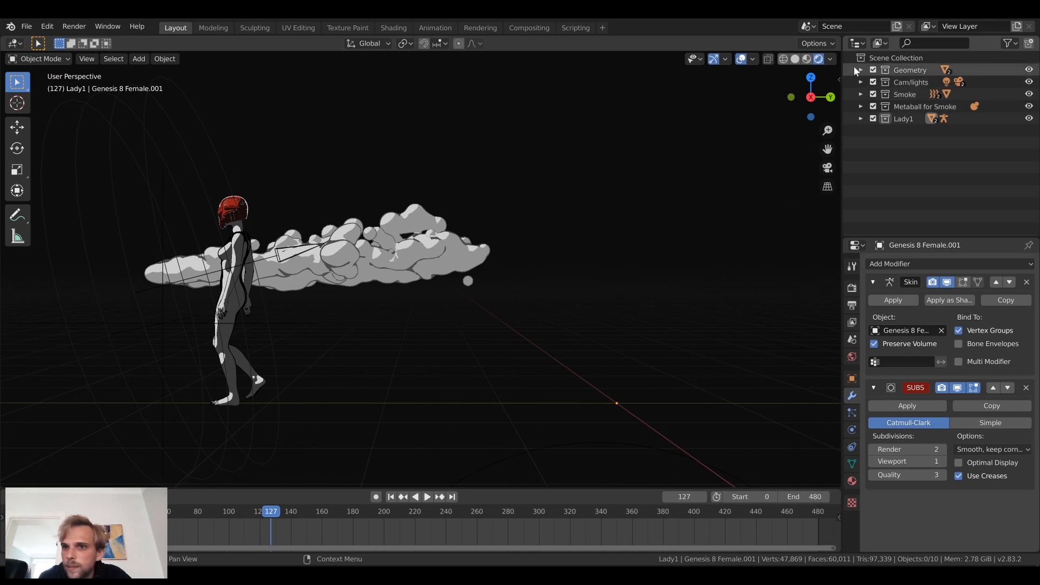
pyautogui.click(1029, 95)
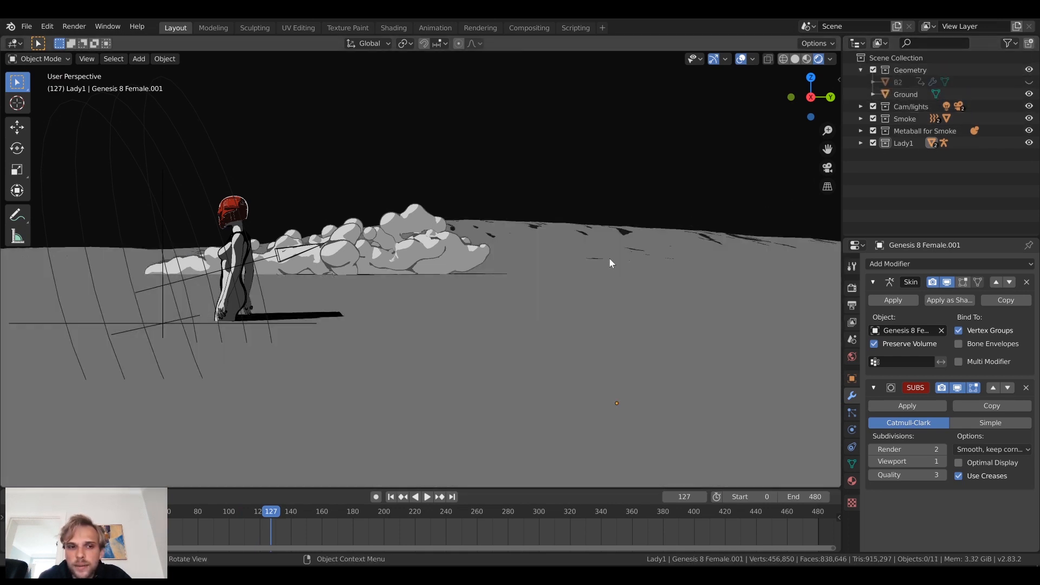
pyautogui.click(1030, 94)
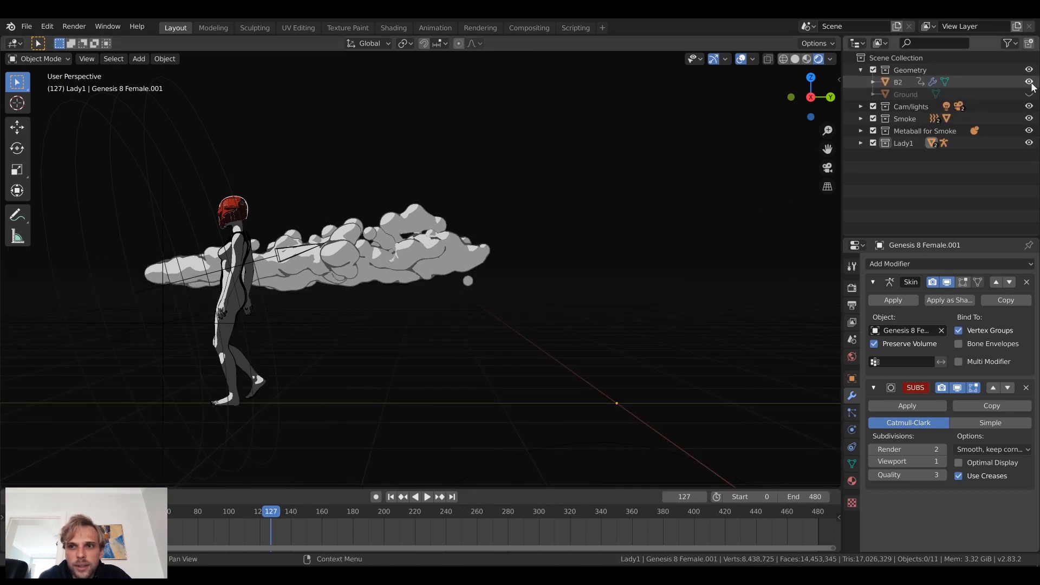
pyautogui.moveTo(438, 276); pyautogui.dragTo(445, 350, button='middle')
pyautogui.scroll(2, 530, 316)
pyautogui.click(1030, 96)
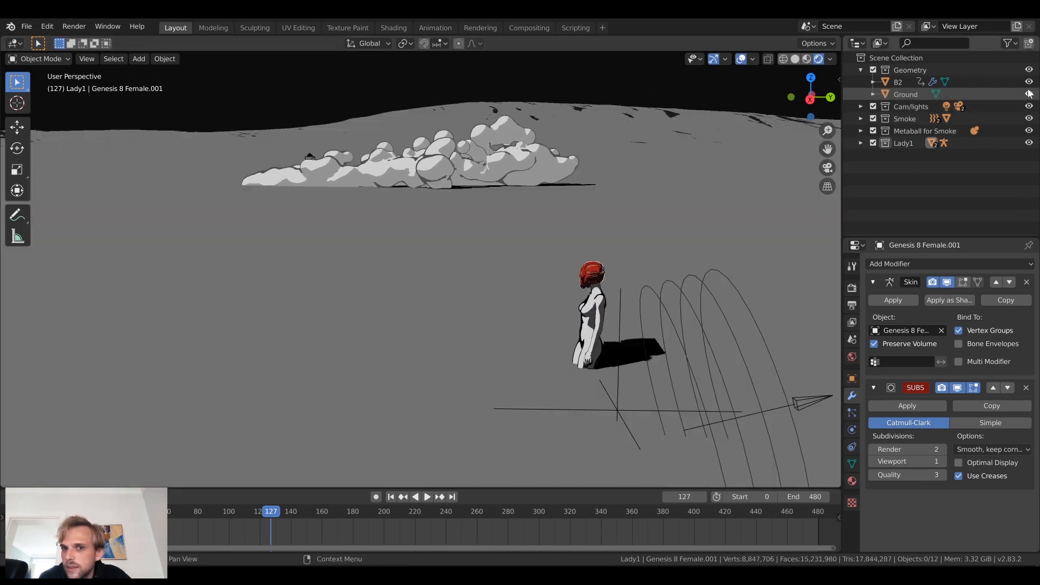
pyautogui.scroll(-3, 608, 291)
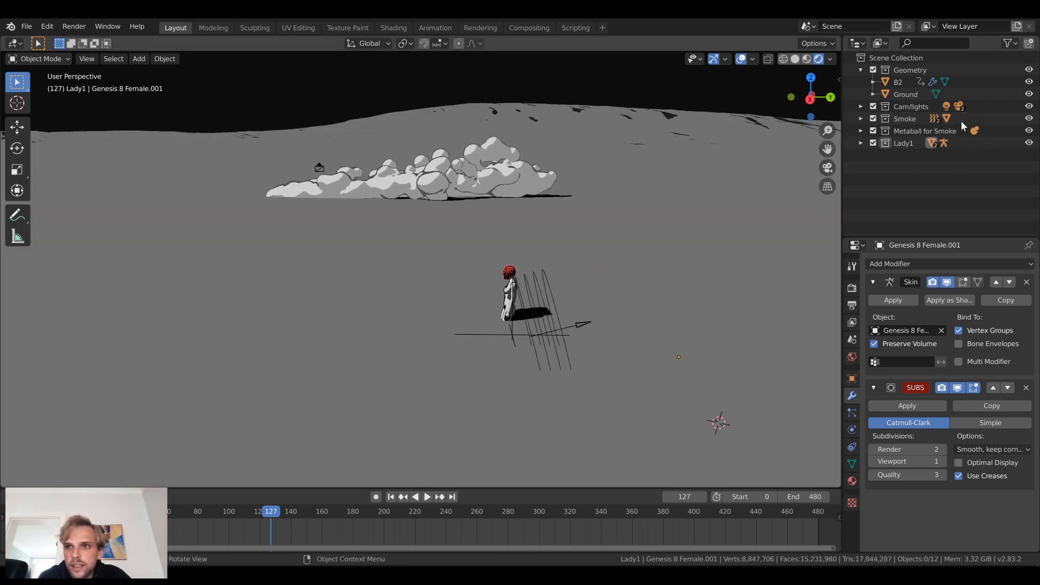
pyautogui.moveTo(426, 320); pyautogui.dragTo(1035, 135, button='middle')
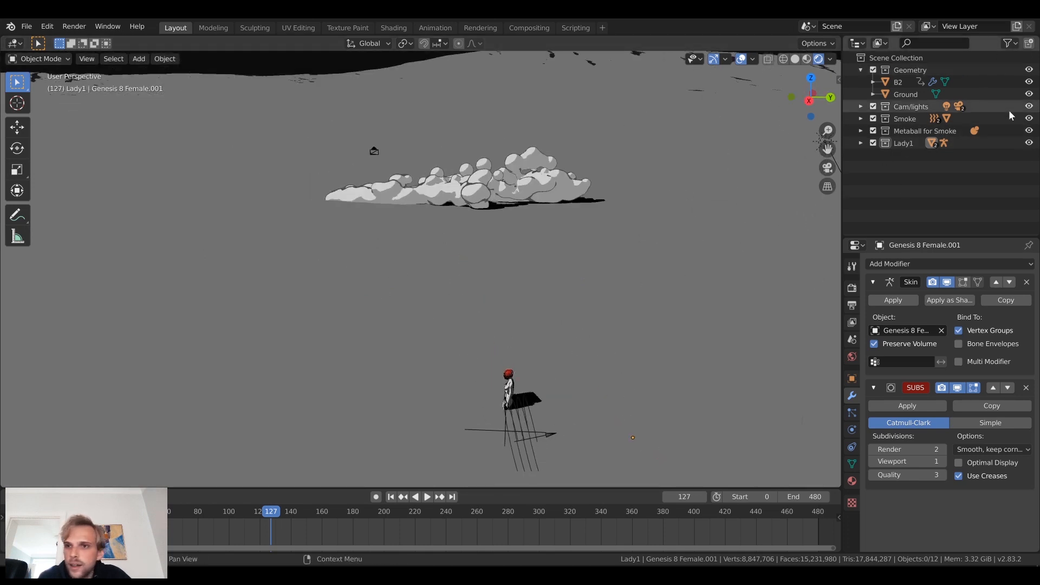
pyautogui.keyDown('shift'); pyautogui.moveTo(536, 421); pyautogui.dragTo(472, 313, button='middle'); pyautogui.keyUp('shift')
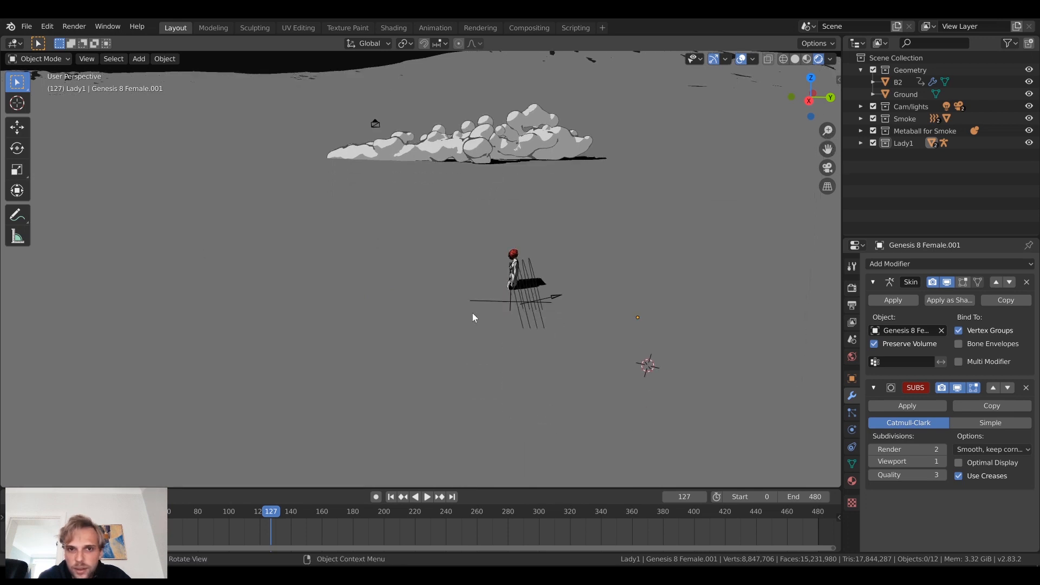
# Step: Hide the B2 and Ground objects and the Geometry, Smoke and Metaball for Smoke collections, leaving Lady1 and Cam/lights shown
pyautogui.click(1029, 81)
pyautogui.click(1029, 94)
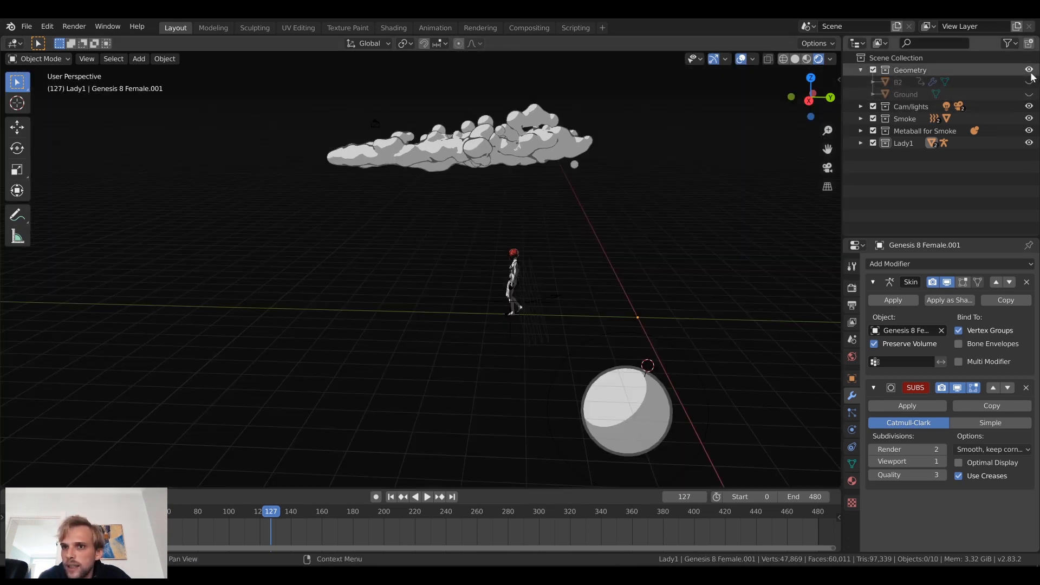
pyautogui.click(860, 69)
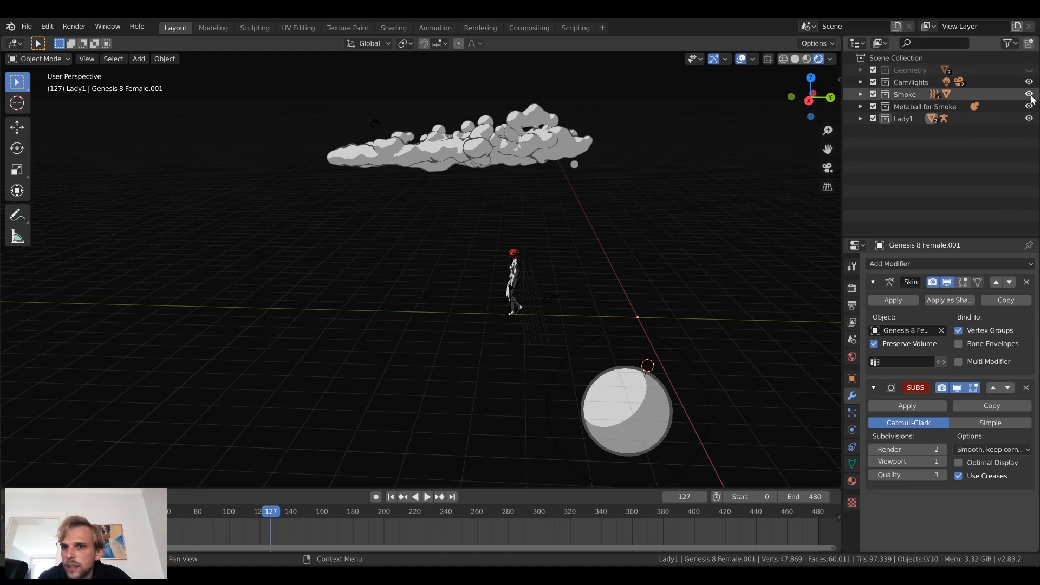
pyautogui.moveTo(1028, 94); pyautogui.dragTo(1031, 107)
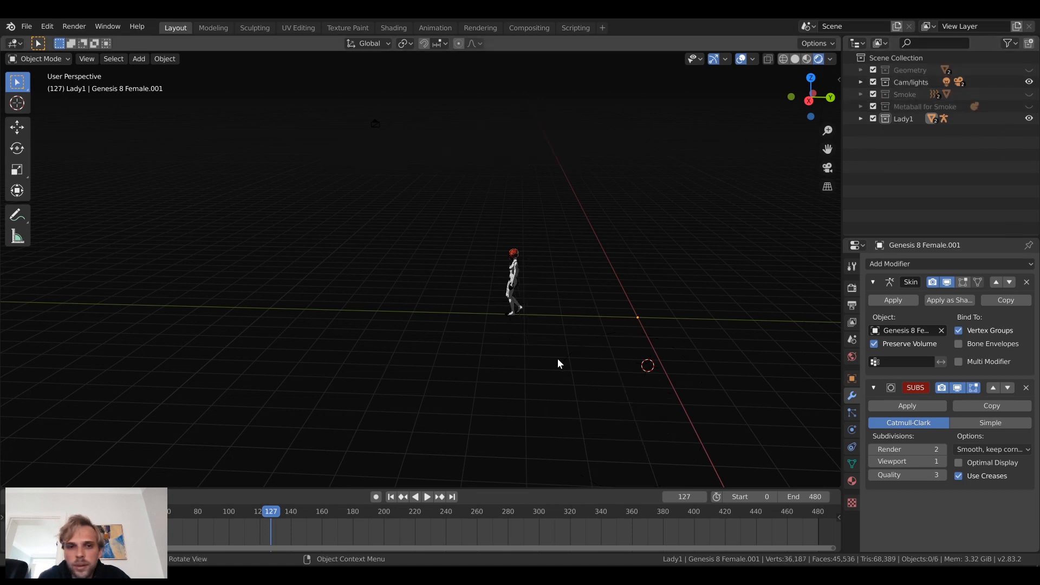
# Step: Expand the Lady1 collection and examine the Genesis 8 Female rig's animation, pose, armature and mesh entries plus the helmet
pyautogui.click(861, 119)
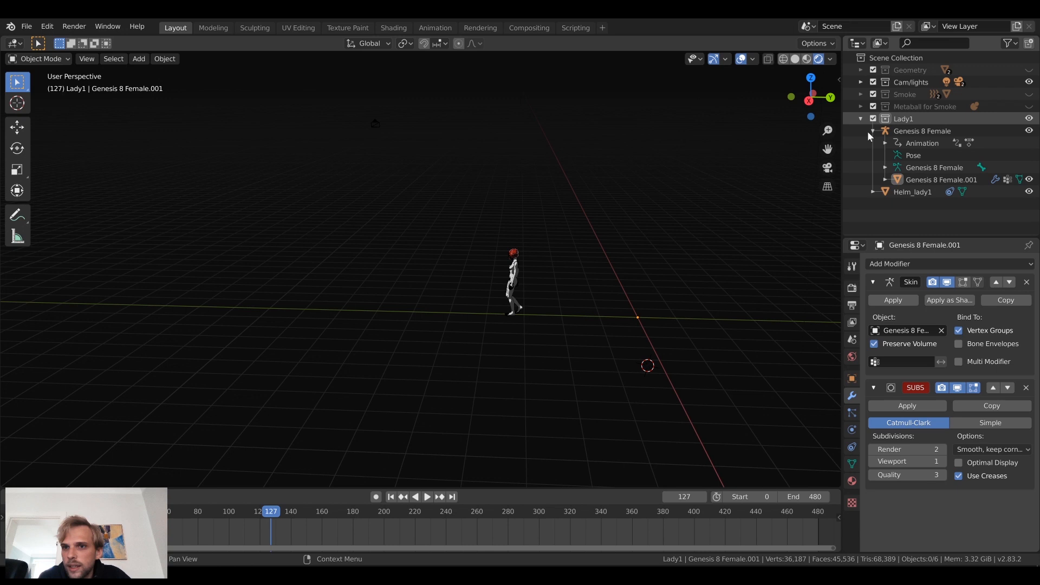
pyautogui.click(930, 155)
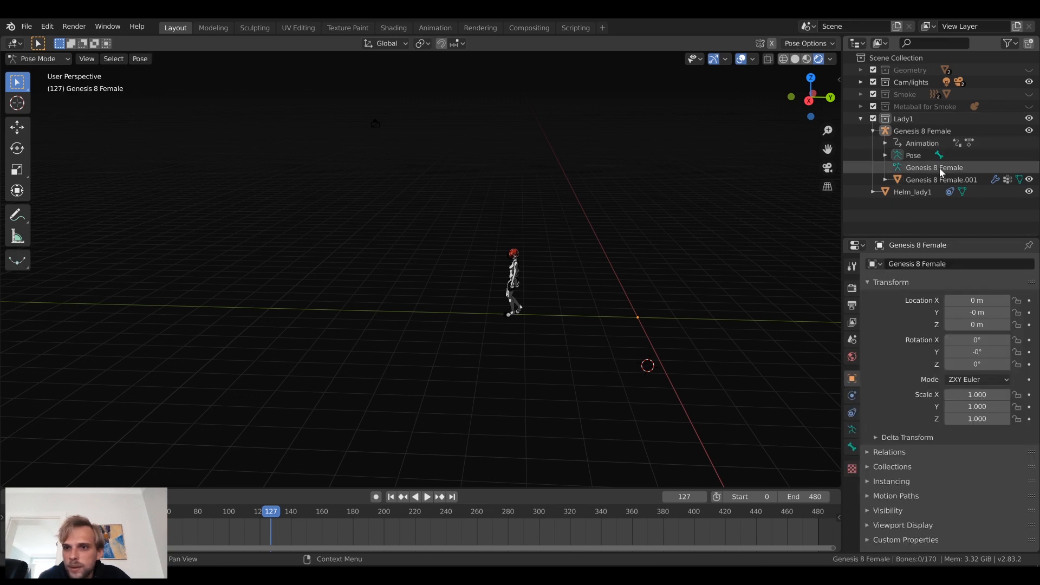
pyautogui.click(939, 168)
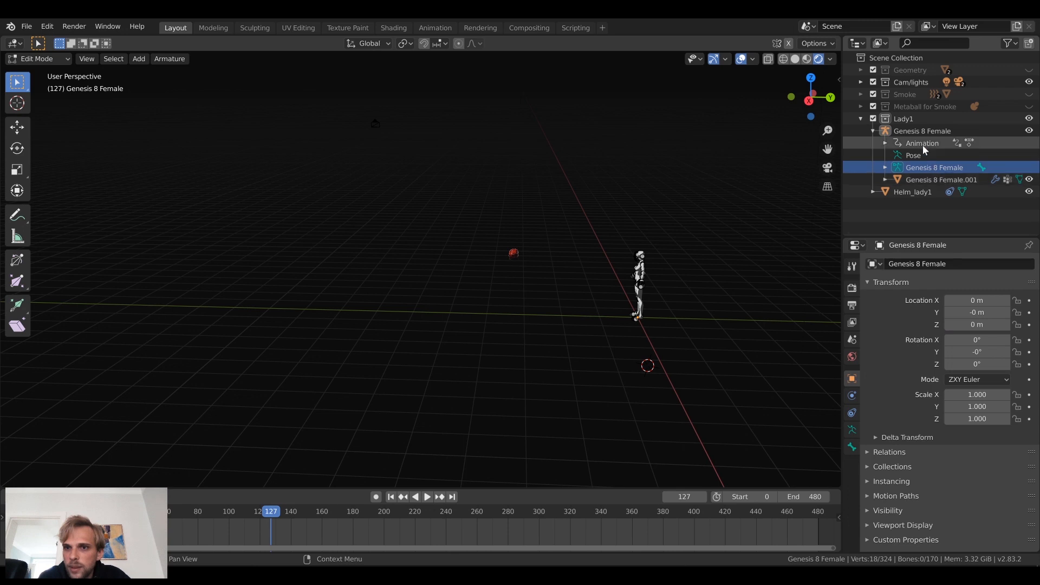
pyautogui.click(922, 144)
pyautogui.click(930, 181)
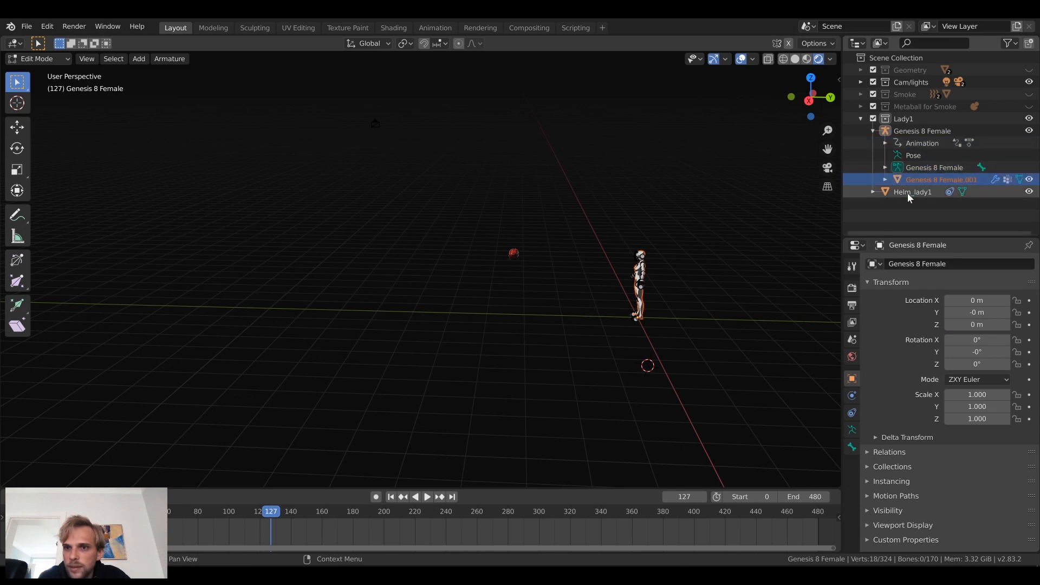
pyautogui.click(908, 193)
pyautogui.click(920, 131)
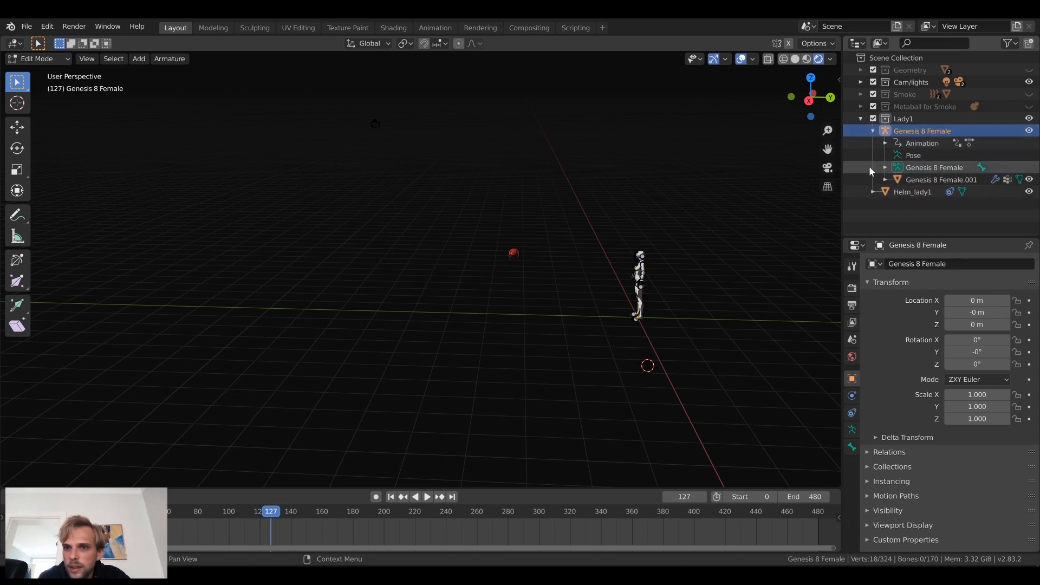
pyautogui.click(873, 131)
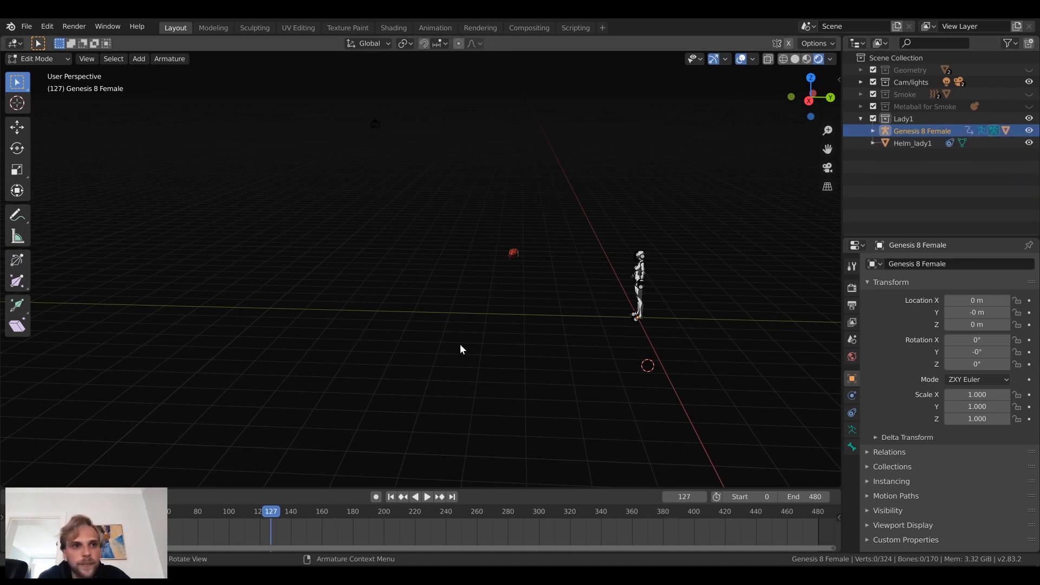
# Step: Return the armature to Object Mode and select both the lady and her helmet
pyautogui.moveTo(576, 304); pyautogui.dragTo(463, 307, button='middle')
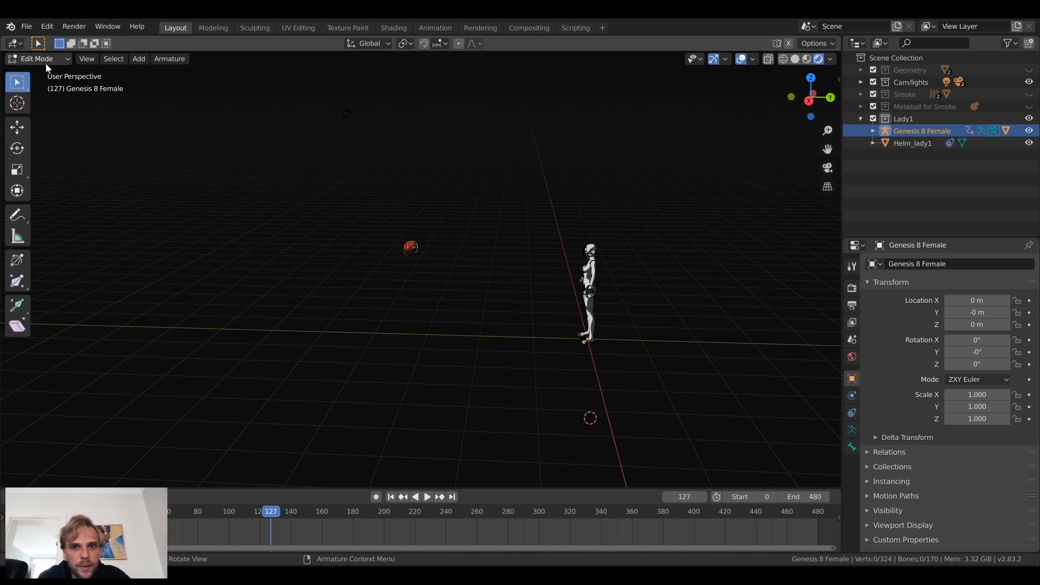
pyautogui.press('Tab')
pyautogui.moveTo(333, 322)
pyautogui.mouseDown(button='middle')
pyautogui.moveTo(353, 305)
pyautogui.moveTo(351, 334)
pyautogui.mouseUp(button='middle')
pyautogui.hotkey('ctrl', 'b')
pyautogui.moveTo(456, 370)
pyautogui.mouseDown()
pyautogui.moveTo(453, 350)
pyautogui.moveTo(334, 222)
pyautogui.mouseUp()
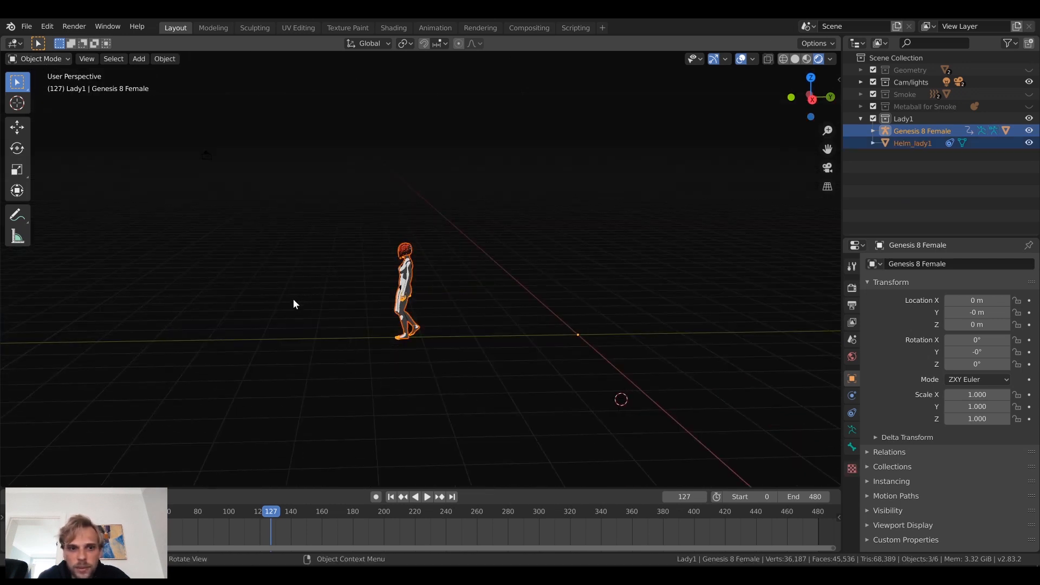
pyautogui.keyDown('shift'); pyautogui.moveTo(293, 298); pyautogui.dragTo(379, 257, button='middle'); pyautogui.keyUp('shift')
pyautogui.scroll(3, 433, 243)
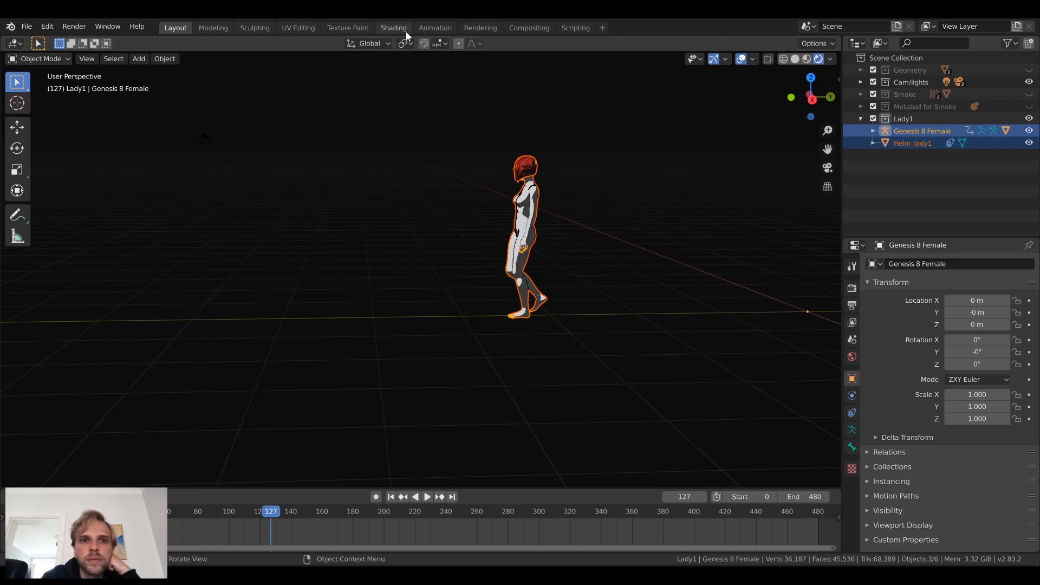
# Step: Switch to the Animation workspace and look through the available actions in the Action Editor
pyautogui.click(436, 30)
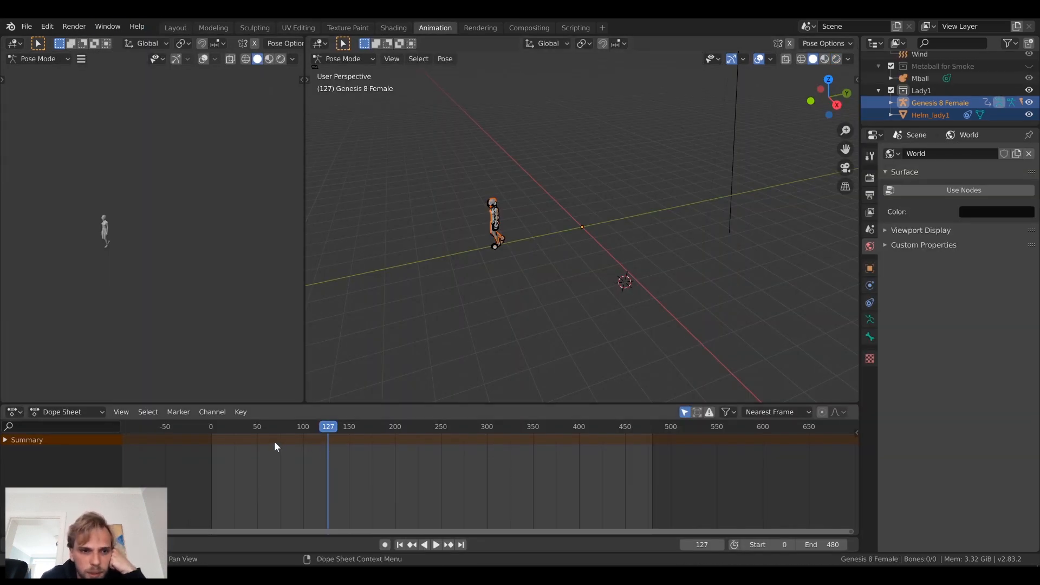
pyautogui.click(67, 415)
pyautogui.click(63, 436)
pyautogui.click(69, 413)
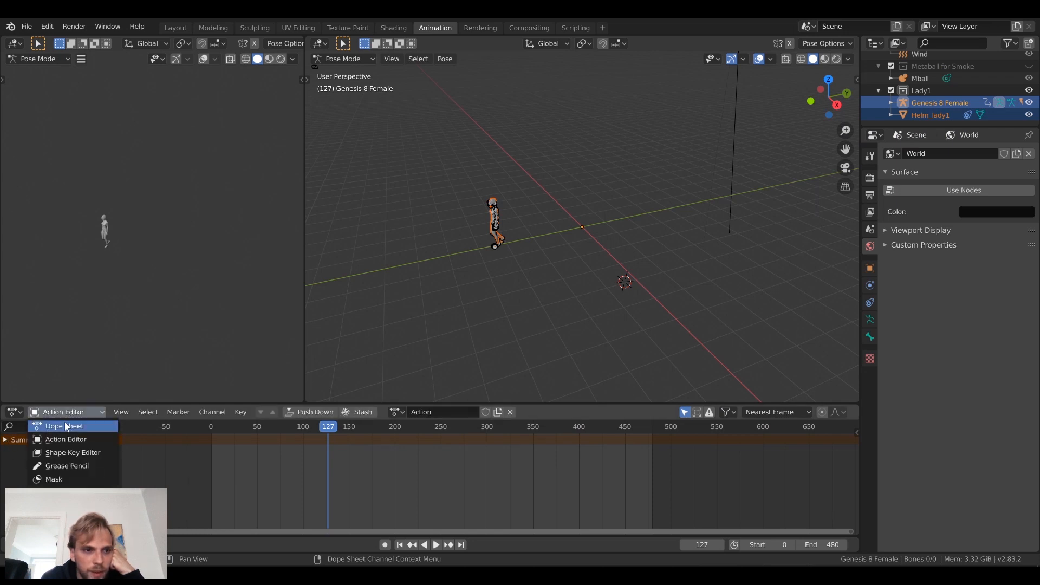
pyautogui.click(64, 425)
pyautogui.click(62, 413)
pyautogui.click(61, 440)
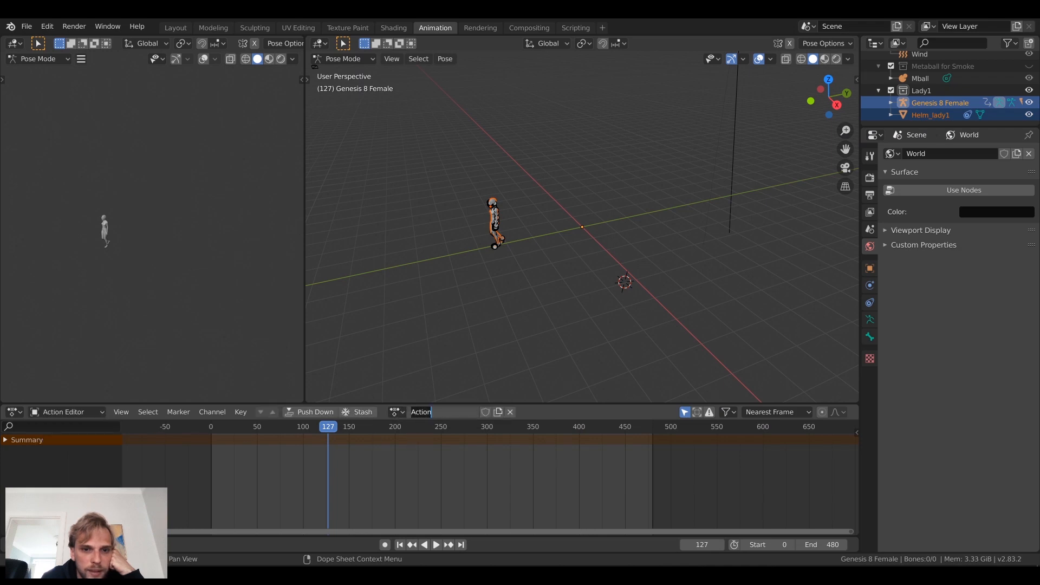
pyautogui.click(397, 412)
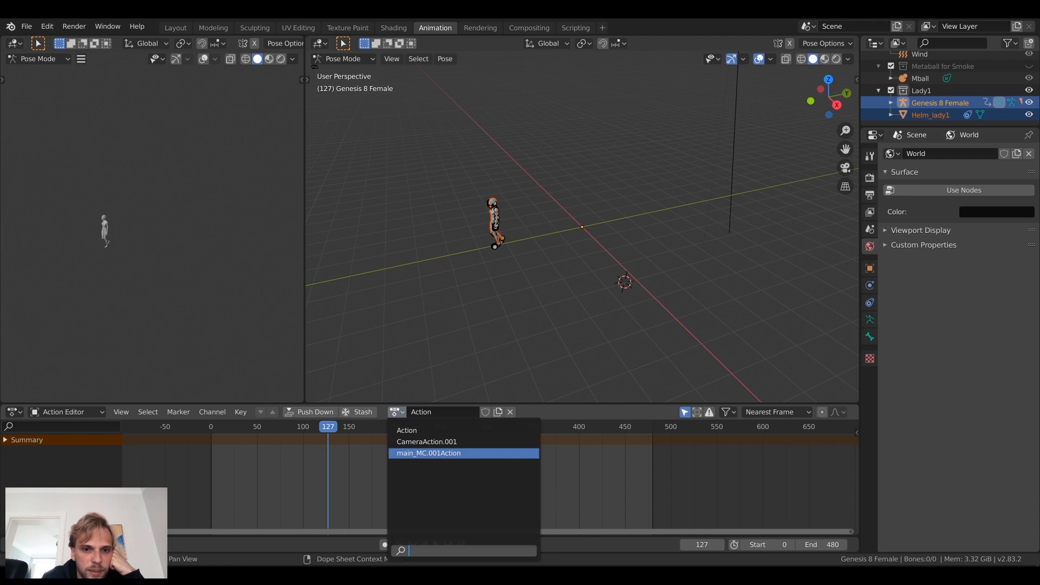
pyautogui.click(360, 415)
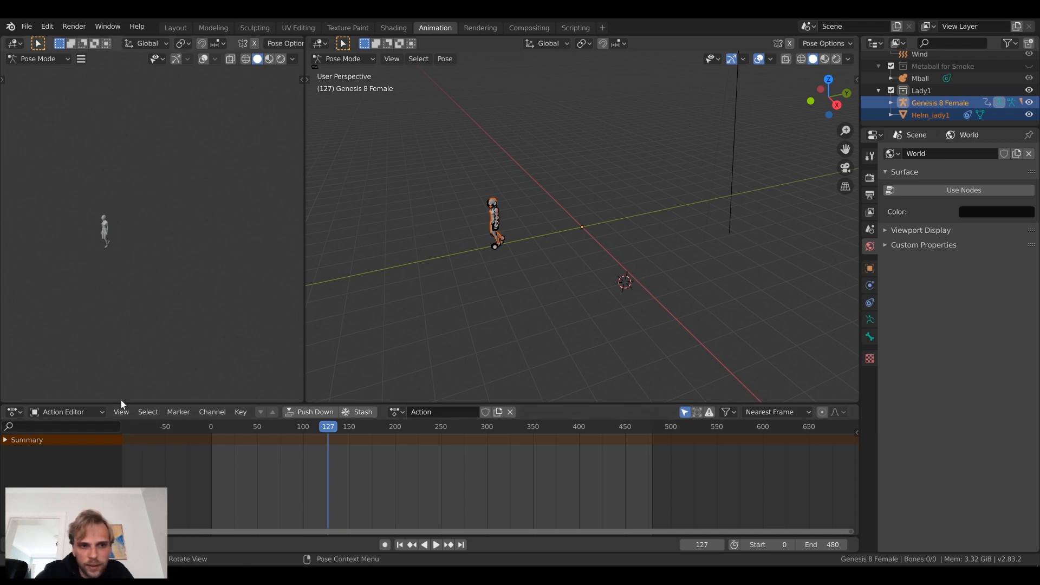
# Step: Select only the Genesis 8 Female armature and set the animation editor back to the Dope Sheet
pyautogui.click(933, 118)
pyautogui.click(937, 105)
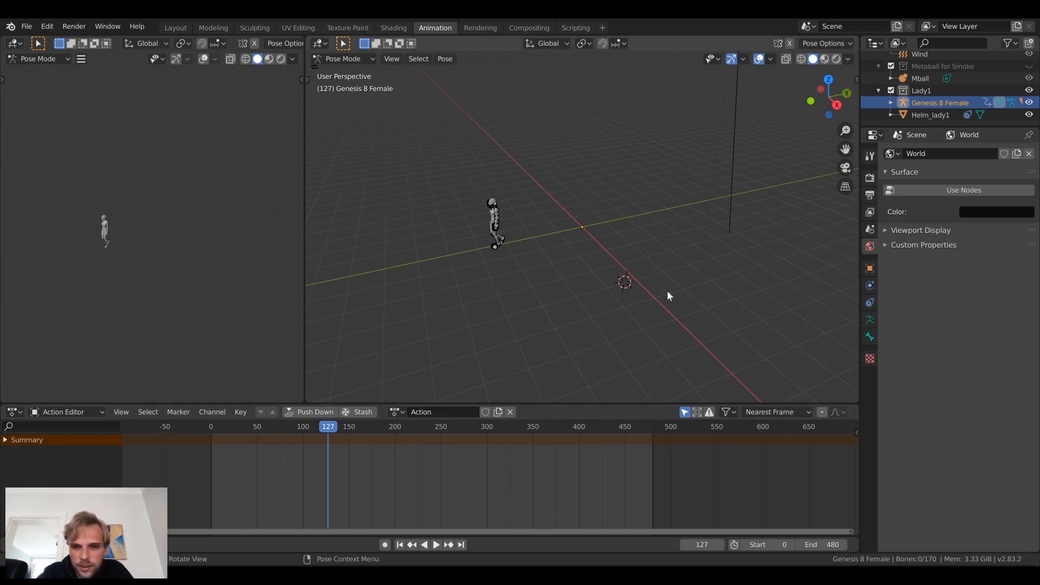
pyautogui.click(80, 414)
pyautogui.click(65, 426)
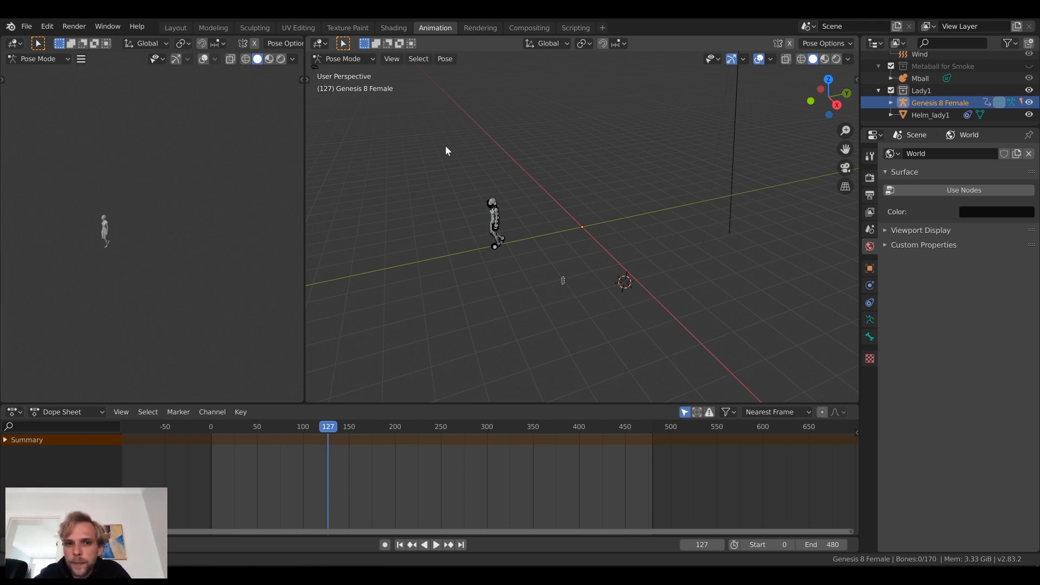
# Step: Select all of the rig's bones to inspect their keyframes and the body up close, and clear the bone selection
pyautogui.press('a')
pyautogui.scroll(8, 472, 214)
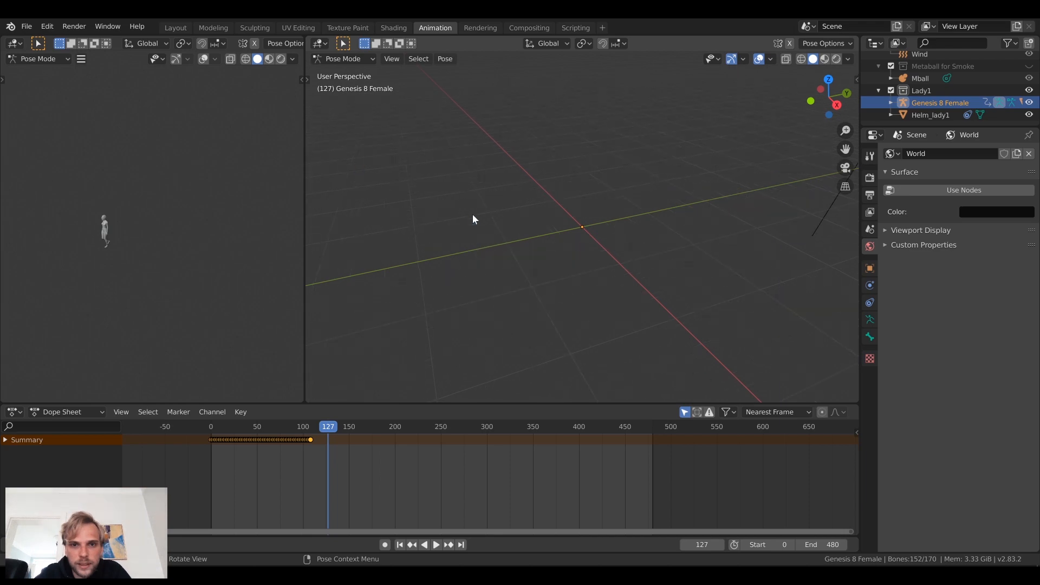
pyautogui.moveTo(425, 210); pyautogui.dragTo(613, 242, button='middle')
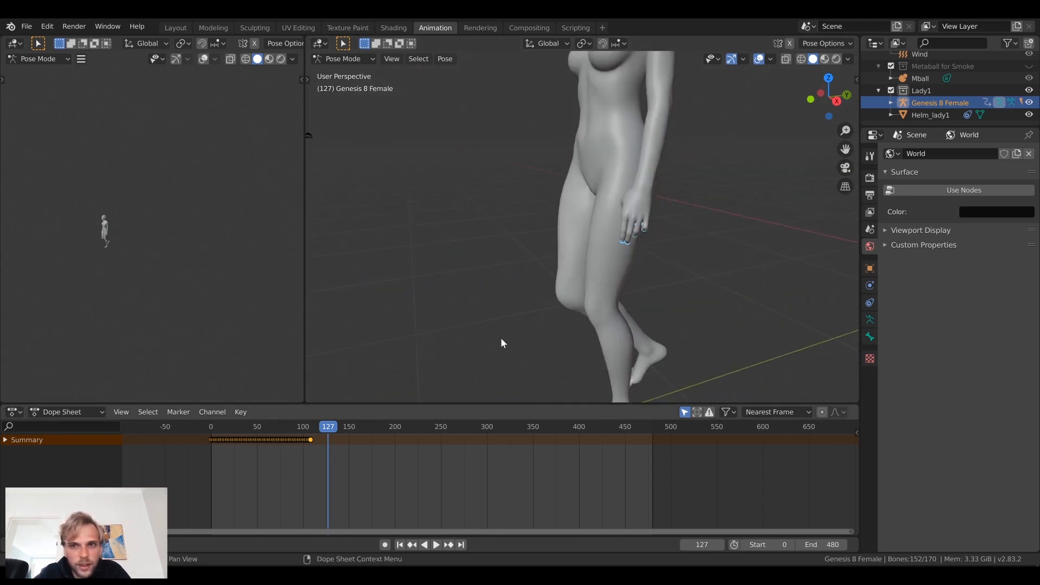
pyautogui.click(732, 267)
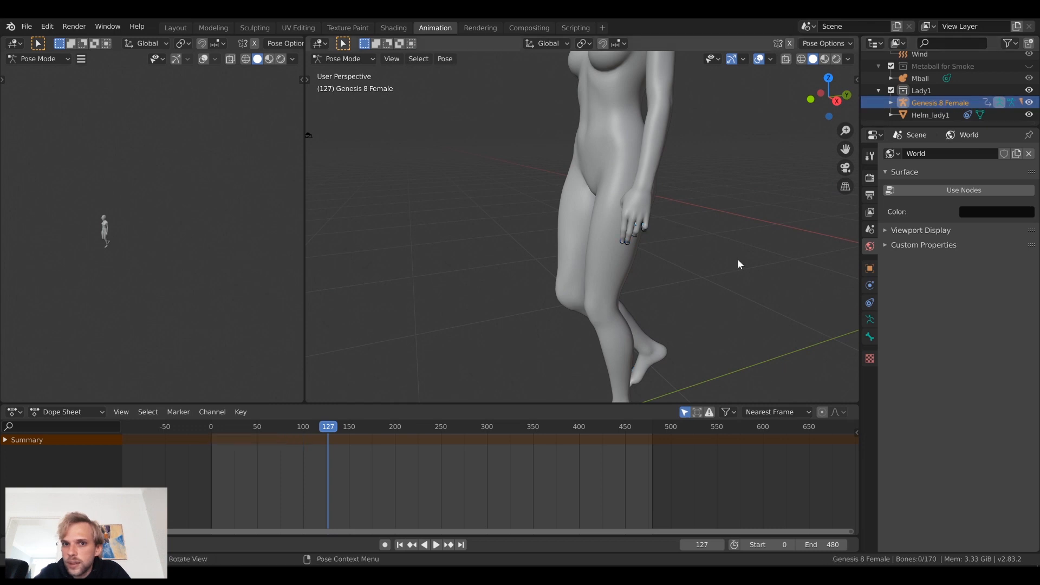
# Step: Expand the Genesis 8 Female rig in the outliner and examine its animation, armature data and body mesh entries
pyautogui.click(891, 102)
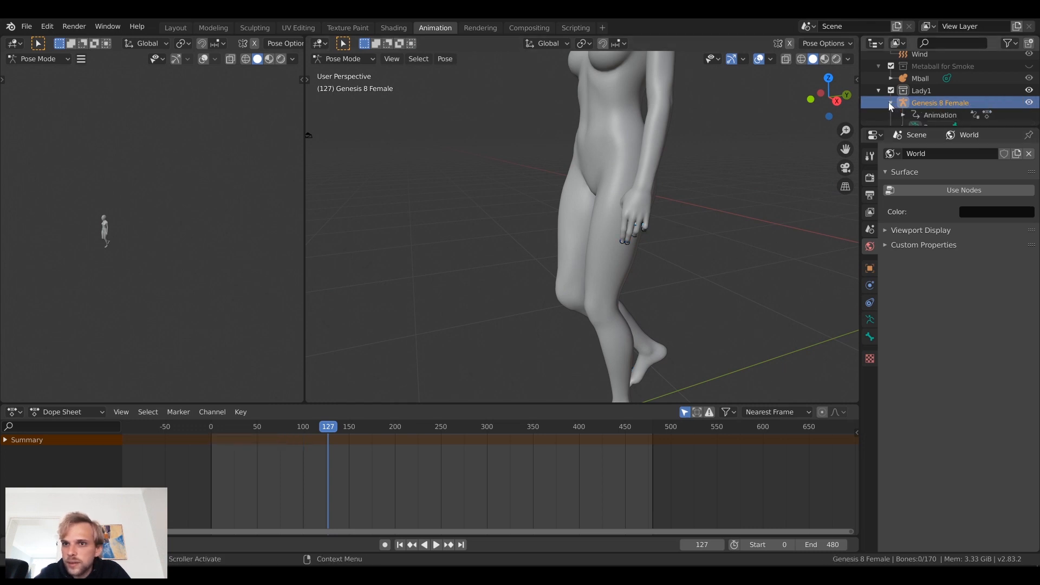
pyautogui.click(944, 115)
pyautogui.scroll(-1, 944, 118)
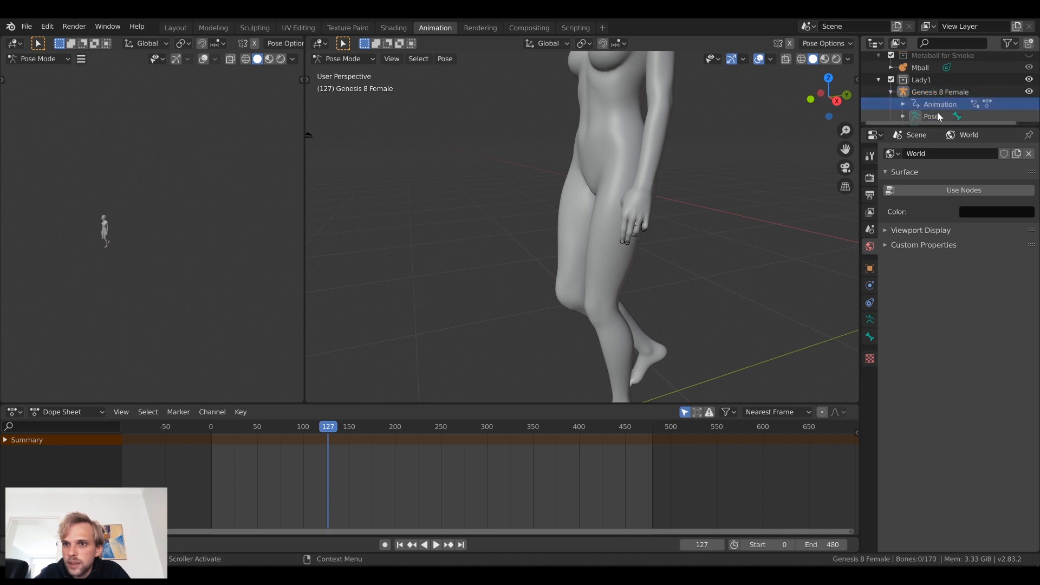
pyautogui.scroll(-2, 937, 112)
pyautogui.click(940, 103)
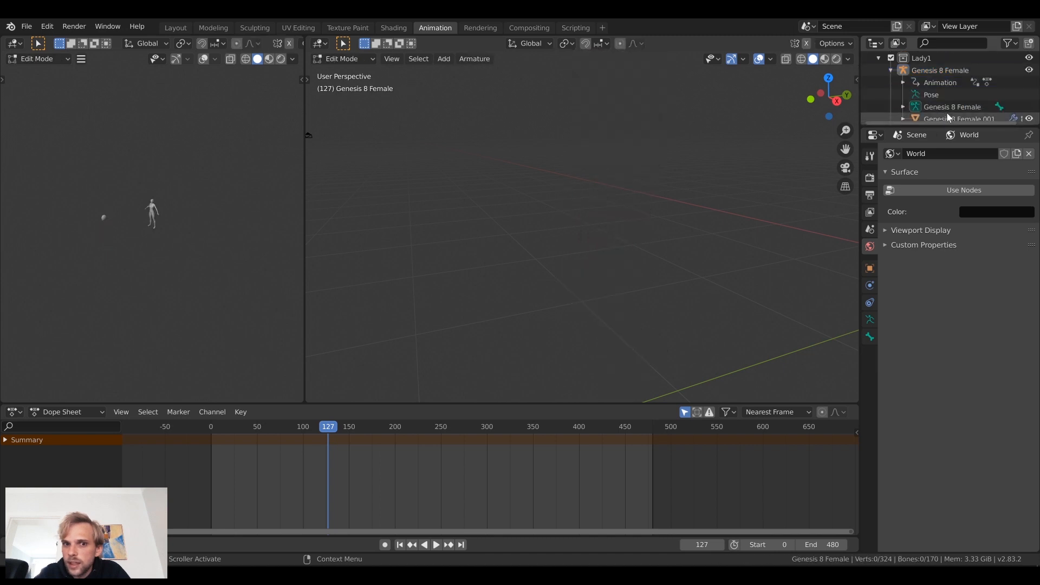
pyautogui.click(951, 120)
pyautogui.scroll(-1, 942, 117)
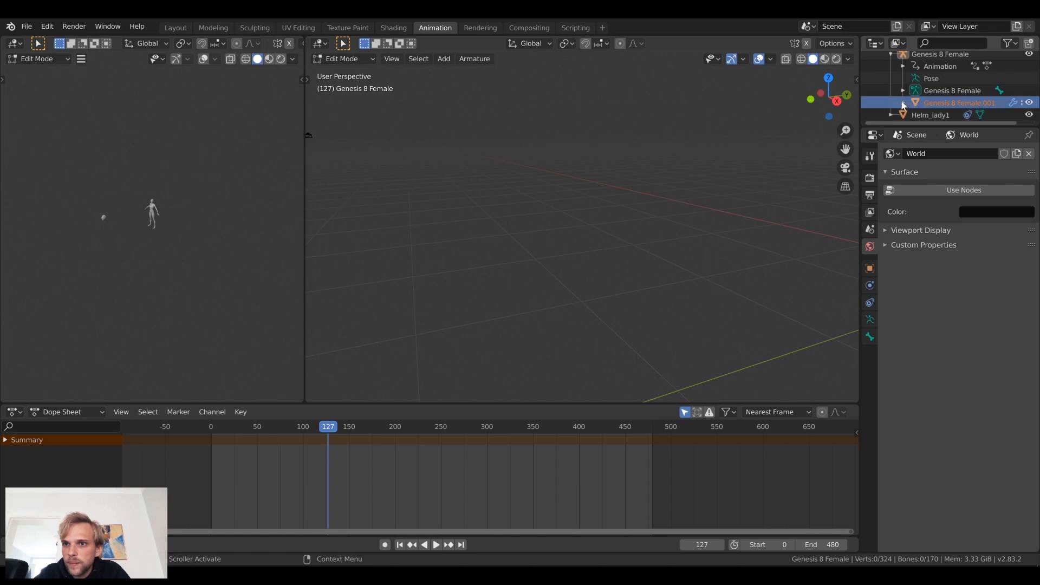
# Step: Expand the Genesis 8 Female.001 mesh to examine its geometry, Lady1 material and vertex groups
pyautogui.click(903, 103)
pyautogui.click(951, 115)
pyautogui.scroll(-2, 945, 118)
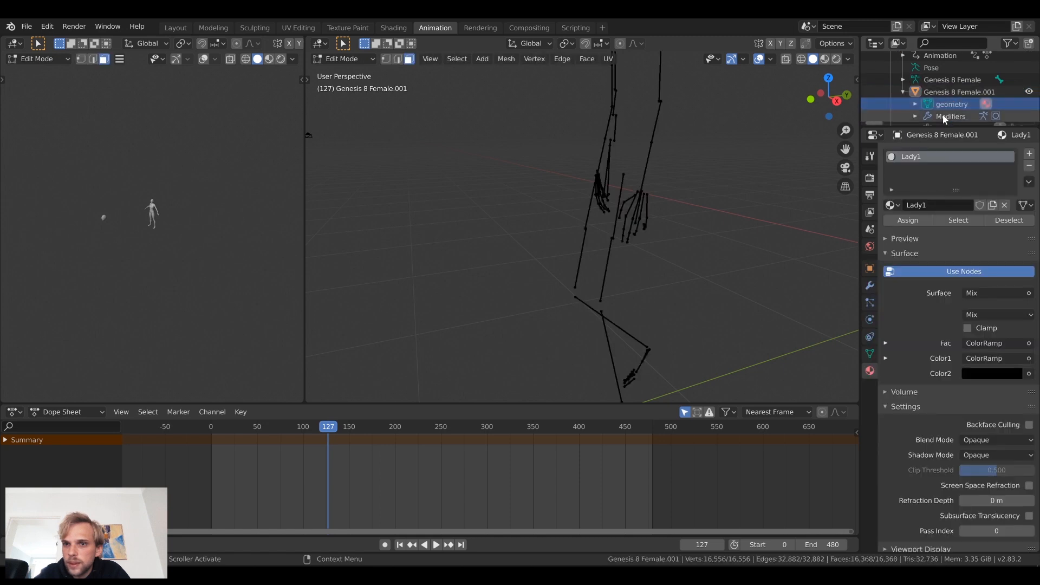
pyautogui.click(955, 119)
pyautogui.scroll(-1, 953, 116)
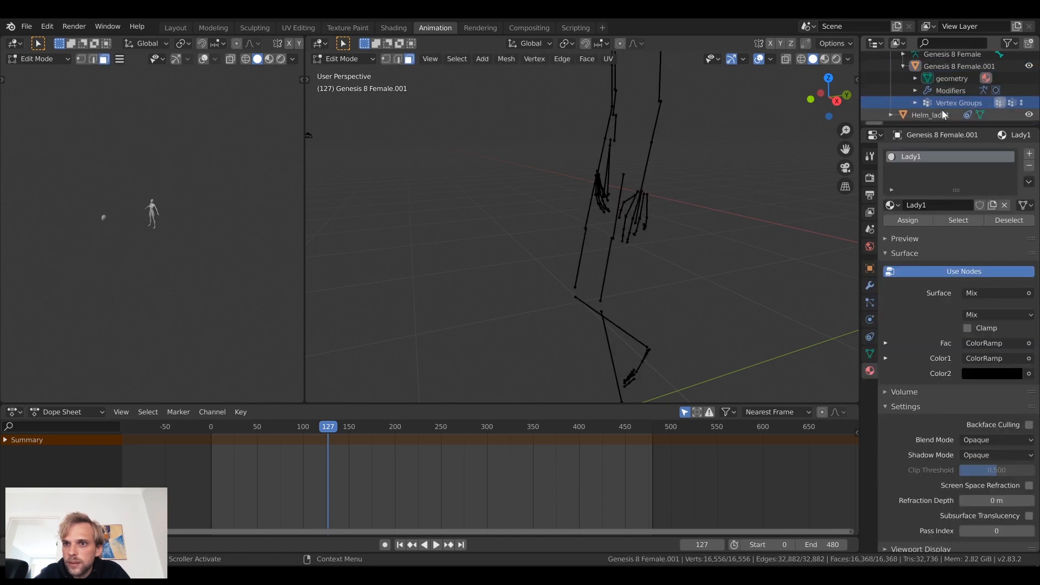
pyautogui.click(916, 79)
pyautogui.click(957, 91)
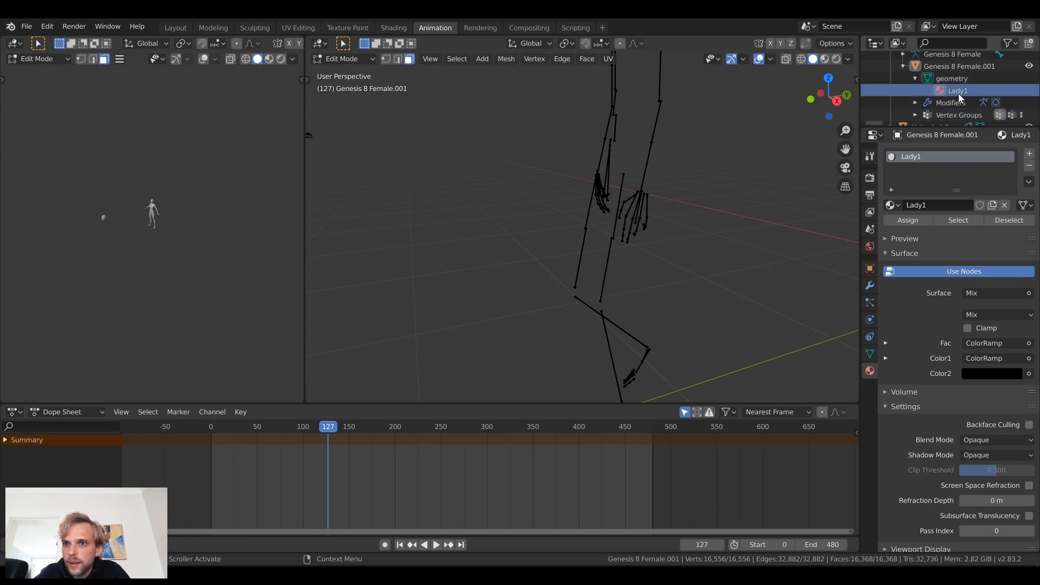
pyautogui.scroll(3, 921, 100)
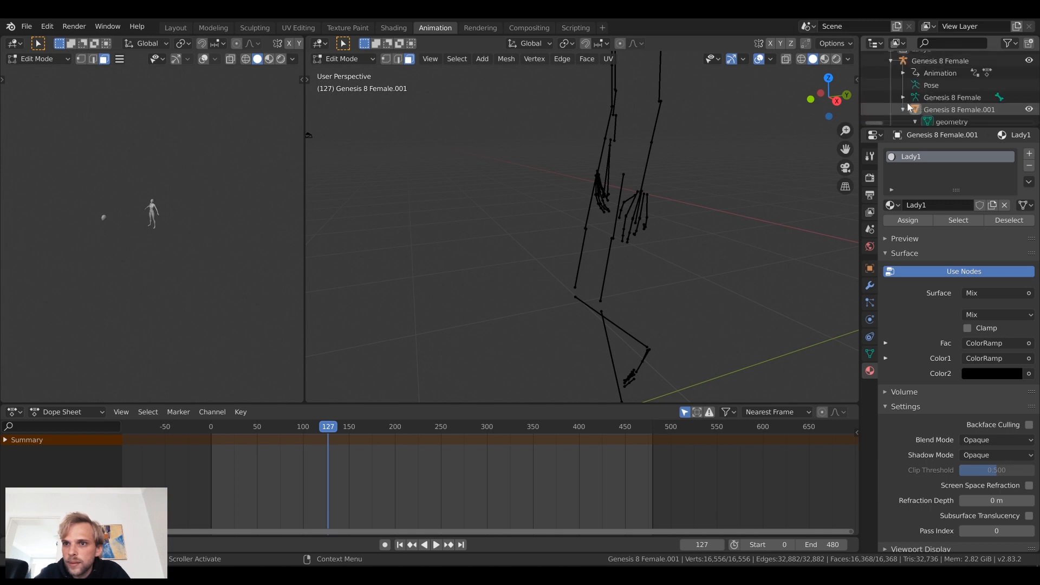
# Step: Make the hip bone active, put the Genesis 8 Female armature back in Pose Mode, and collapse its hierarchy
pyautogui.click(903, 98)
pyautogui.click(943, 111)
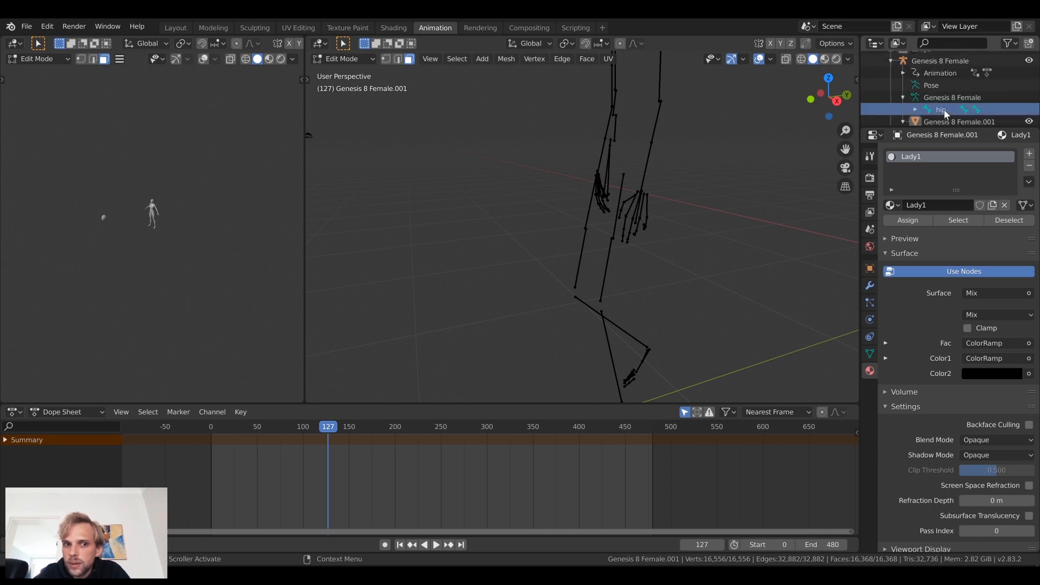
pyautogui.click(946, 97)
pyautogui.click(930, 85)
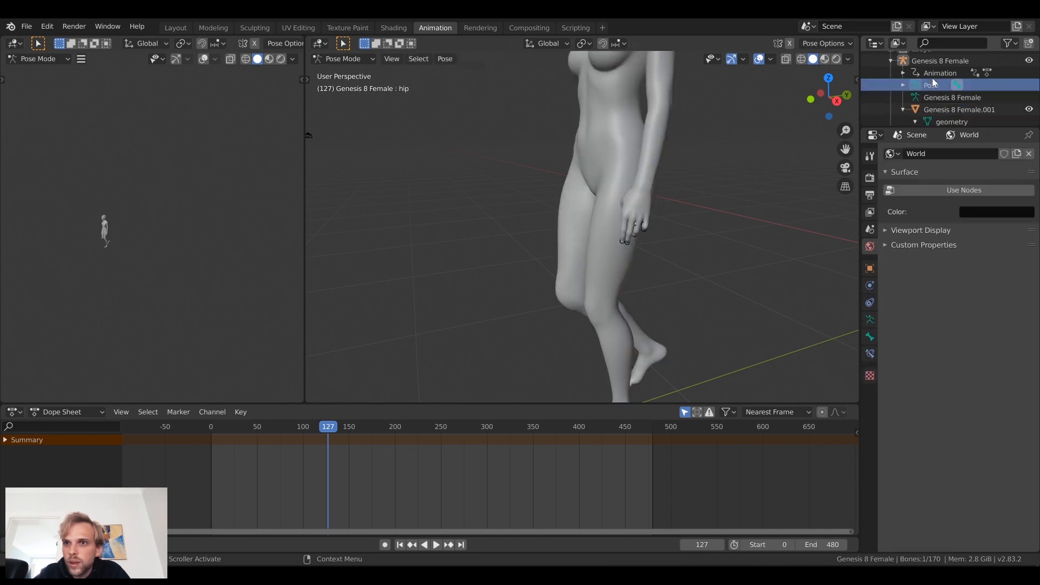
pyautogui.click(938, 61)
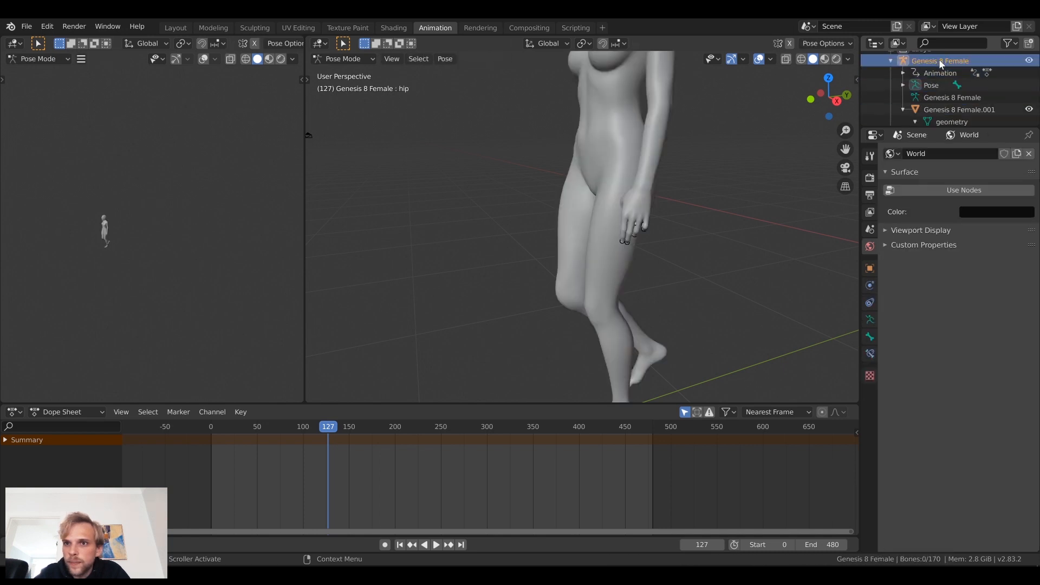
pyautogui.click(890, 62)
# Step: Frame the whole figure and box-select all of its visible bones to show their keyframes in the Dope Sheet
pyautogui.moveTo(742, 211); pyautogui.dragTo(728, 213, button='middle')
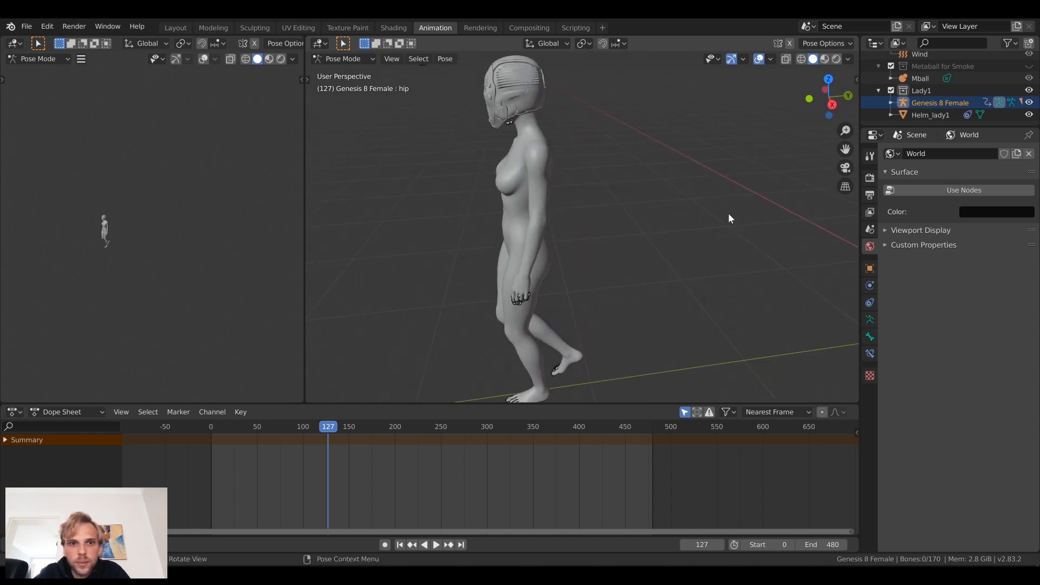
pyautogui.scroll(-4, 728, 218)
pyautogui.moveTo(656, 326); pyautogui.dragTo(464, 135)
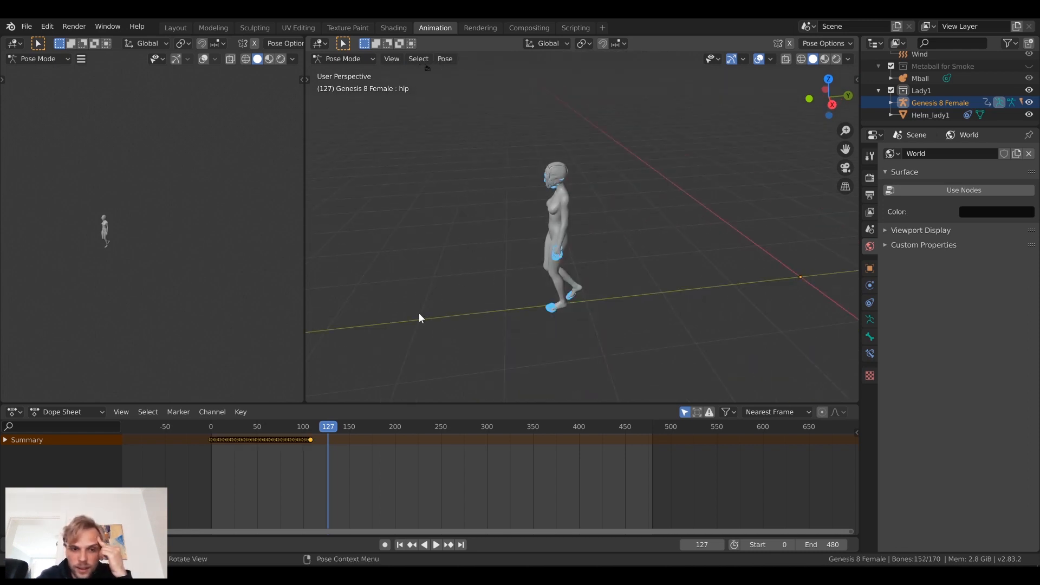
pyautogui.moveTo(448, 105); pyautogui.dragTo(640, 358)
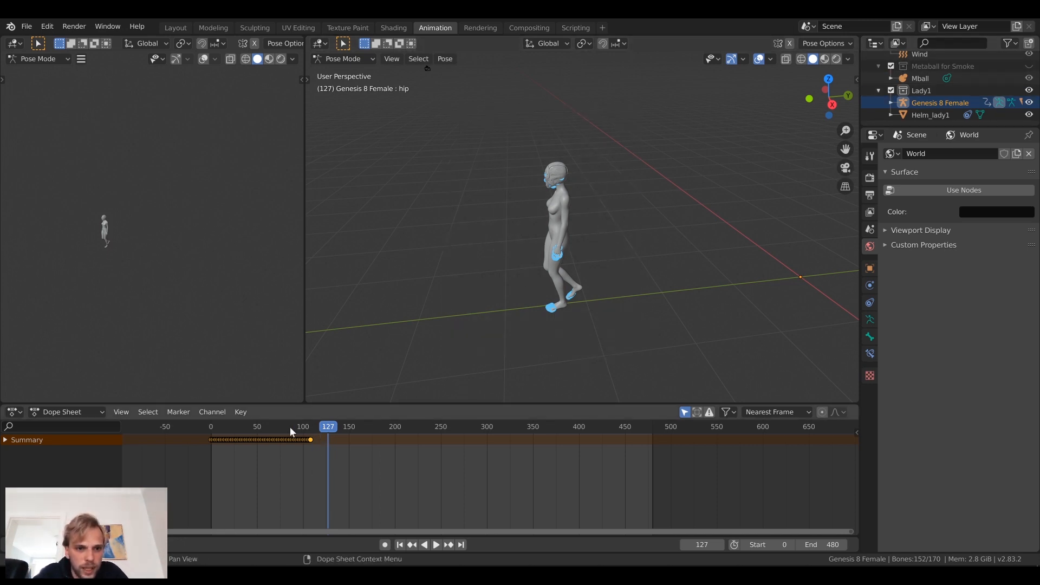
# Step: Set the current frame to 0 and shift the walk keyframes to start at about frame 55
pyautogui.moveTo(290, 428); pyautogui.dragTo(185, 447)
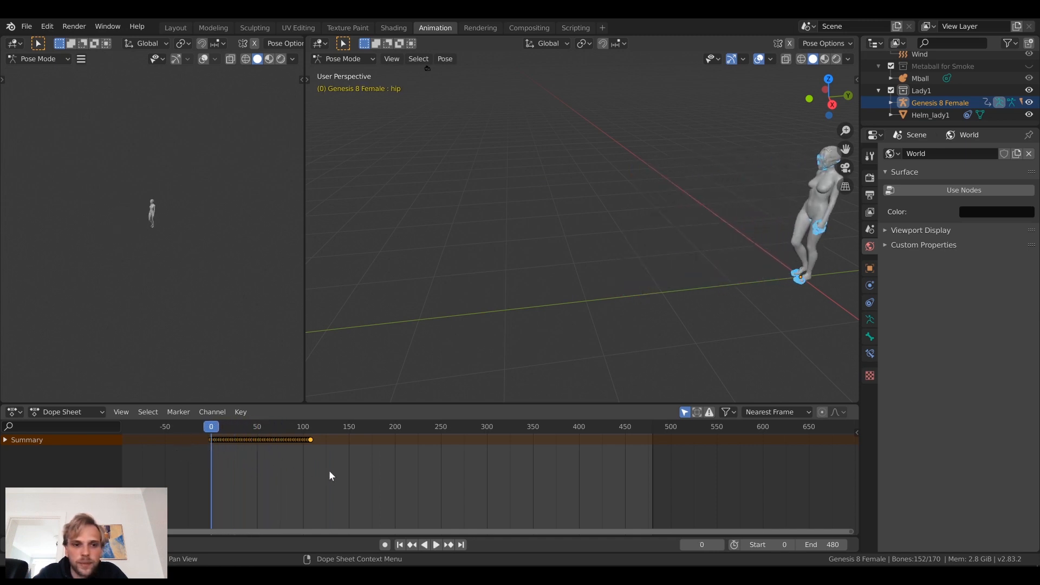
pyautogui.moveTo(329, 470); pyautogui.dragTo(300, 440)
pyautogui.moveTo(217, 428); pyautogui.dragTo(167, 448)
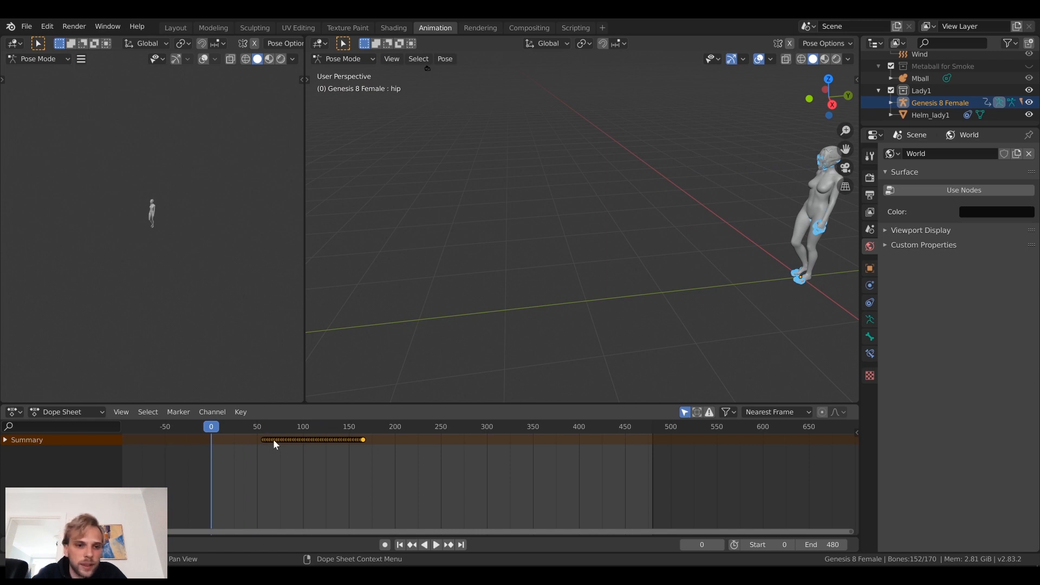
# Step: Move the selected walk keyframes earlier in the Dope Sheet, to start at about frame 20
pyautogui.moveTo(273, 439); pyautogui.dragTo(267, 442)
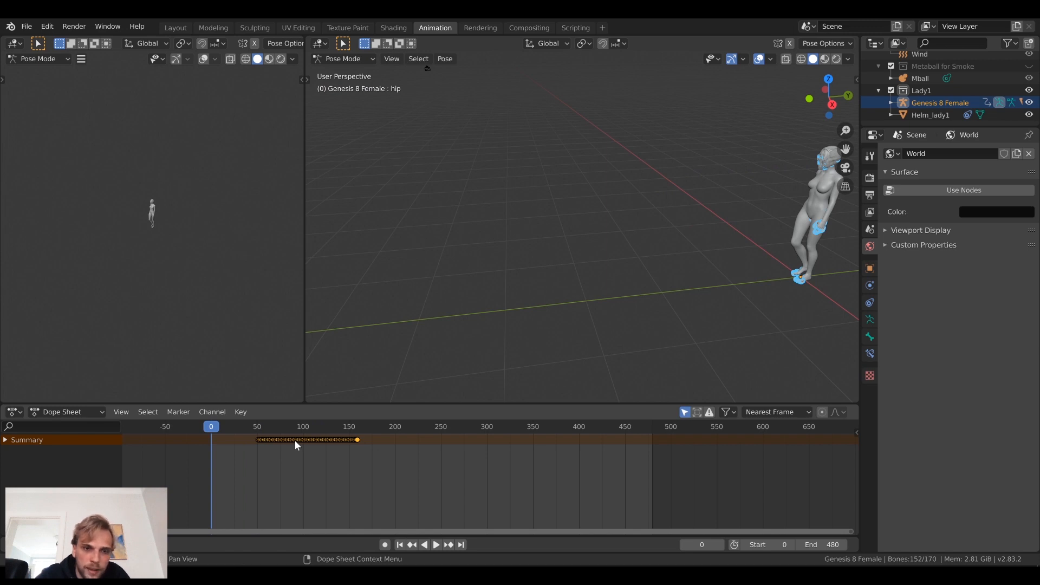
pyautogui.moveTo(295, 441); pyautogui.dragTo(264, 444)
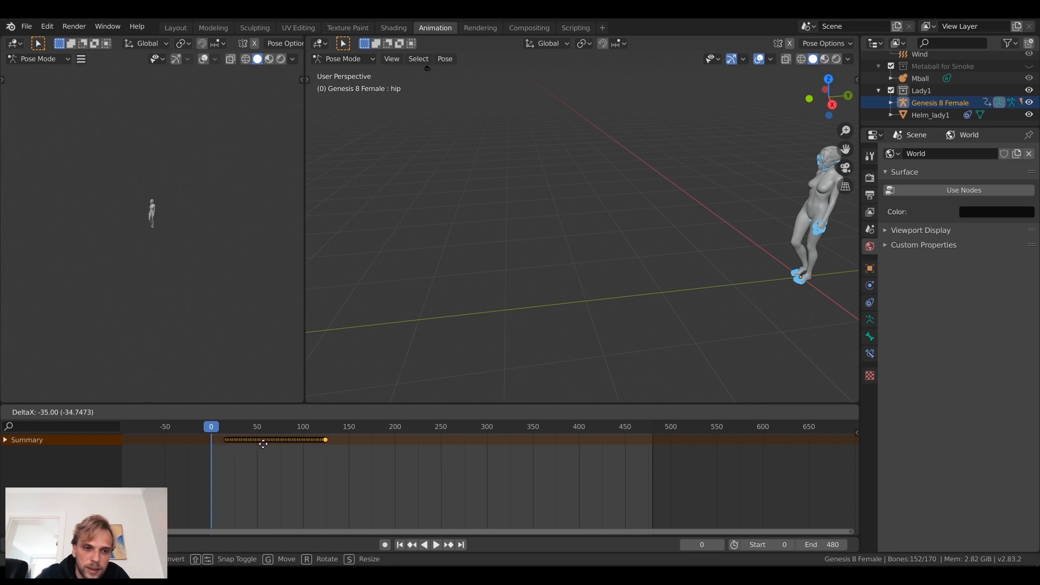
pyautogui.click(268, 445)
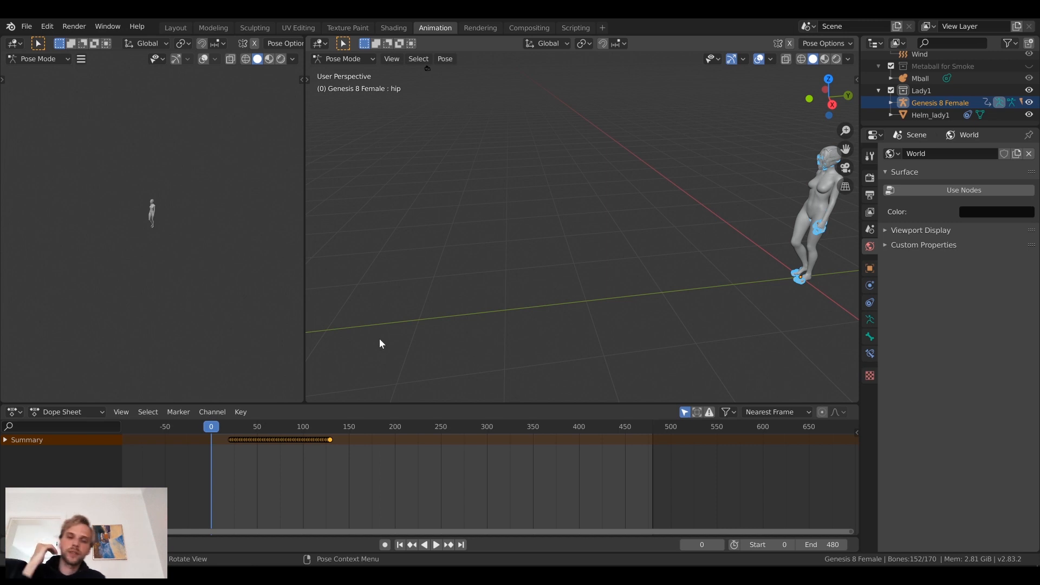
# Step: Play the animation to check the walk timing, and return to frame 0
pyautogui.press('space')
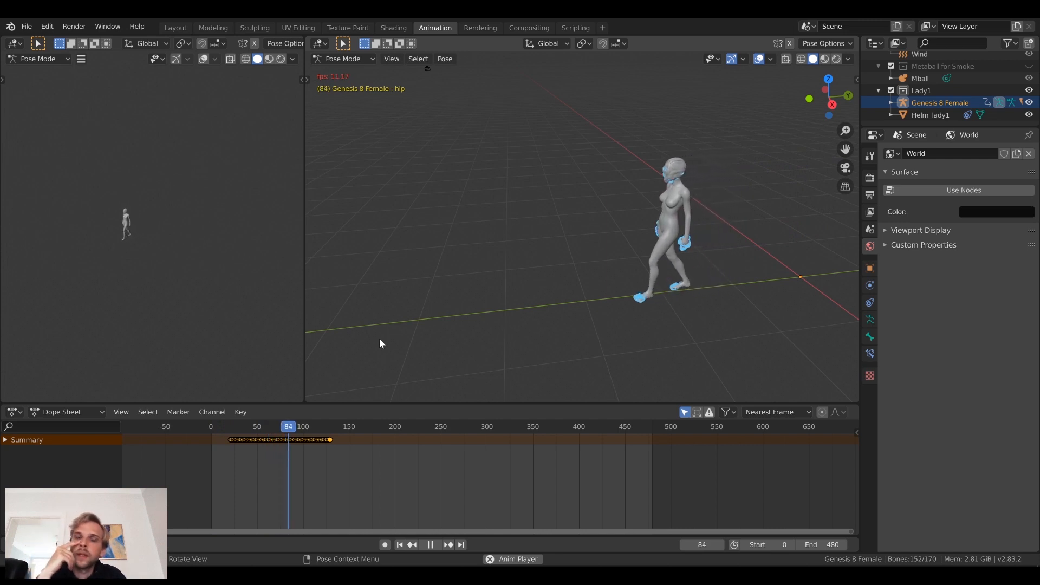
pyautogui.press('space')
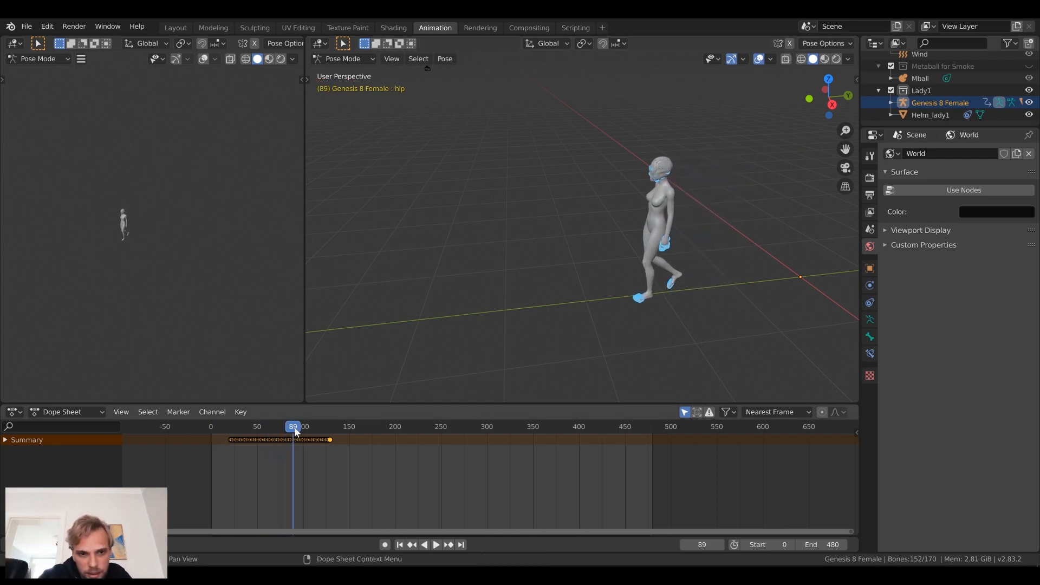
pyautogui.moveTo(292, 428); pyautogui.dragTo(213, 429)
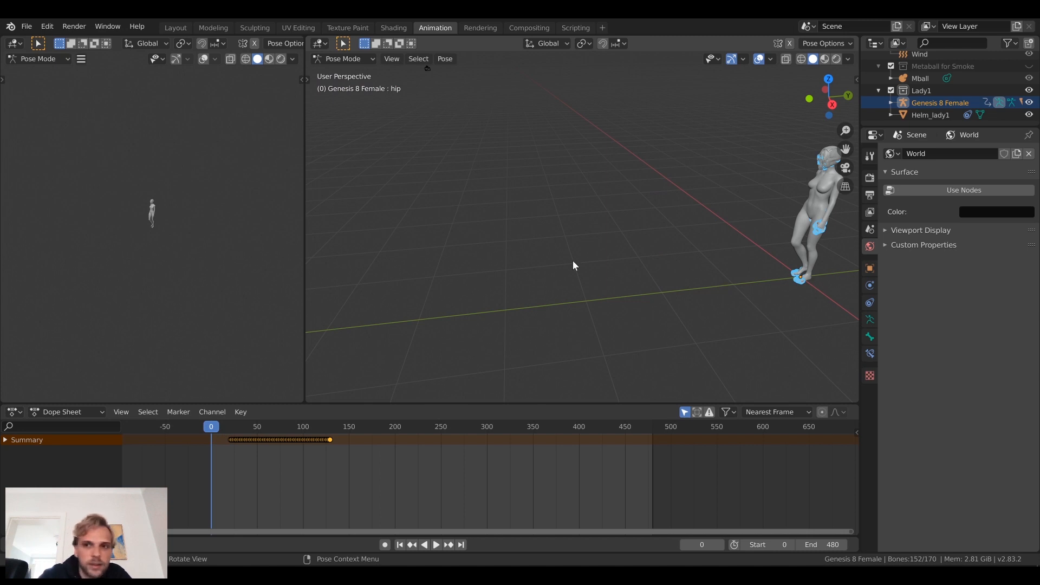
# Step: Deselect all bones of the Genesis 8 Female armature and view the standing figure from the side
pyautogui.hotkey('alt', 'a')
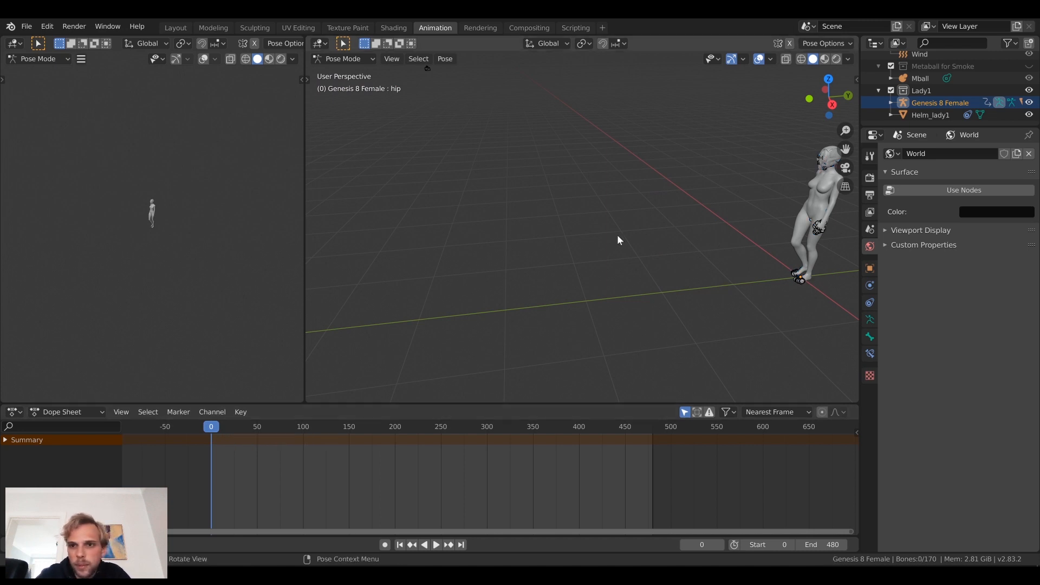
pyautogui.keyDown('shift'); pyautogui.moveTo(700, 276); pyautogui.dragTo(466, 327, button='middle'); pyautogui.keyUp('shift')
pyautogui.scroll(5, 621, 294)
pyautogui.moveTo(622, 294); pyautogui.dragTo(609, 269, button='middle')
pyautogui.scroll(-6, 609, 265)
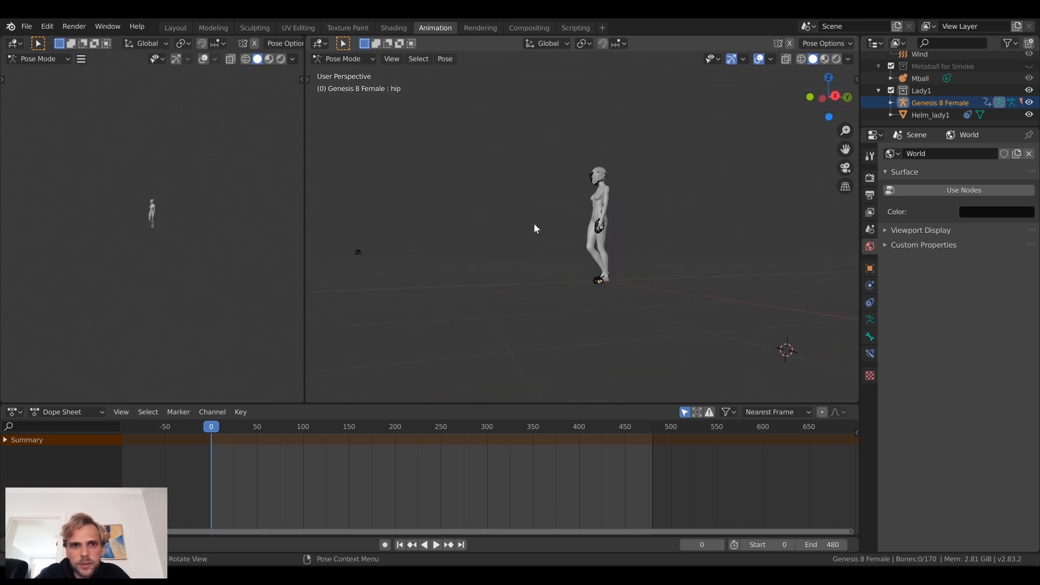
pyautogui.moveTo(534, 223); pyautogui.dragTo(379, 141, button='middle')
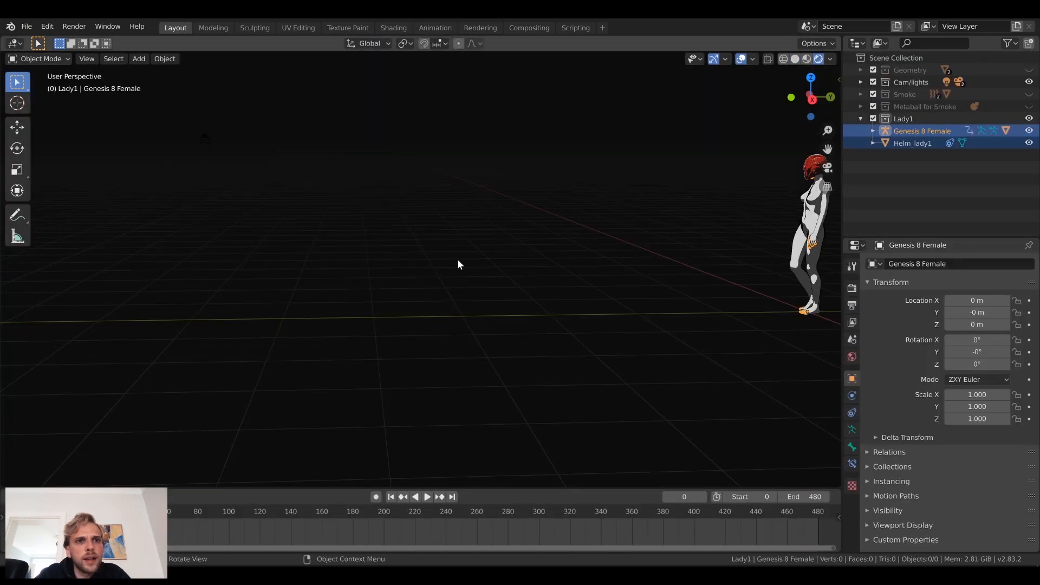
# Step: Switch to the Layout workspace, play the shaded walk animation, and return to frame 0
pyautogui.click(176, 27)
pyautogui.press('space')
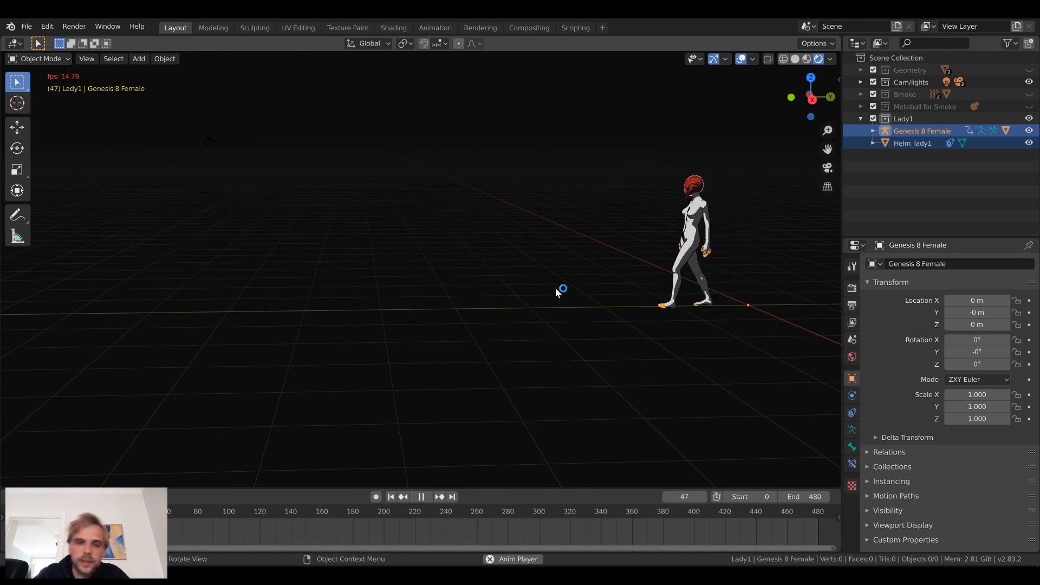
pyautogui.press('space')
pyautogui.moveTo(170, 512); pyautogui.dragTo(74, 512)
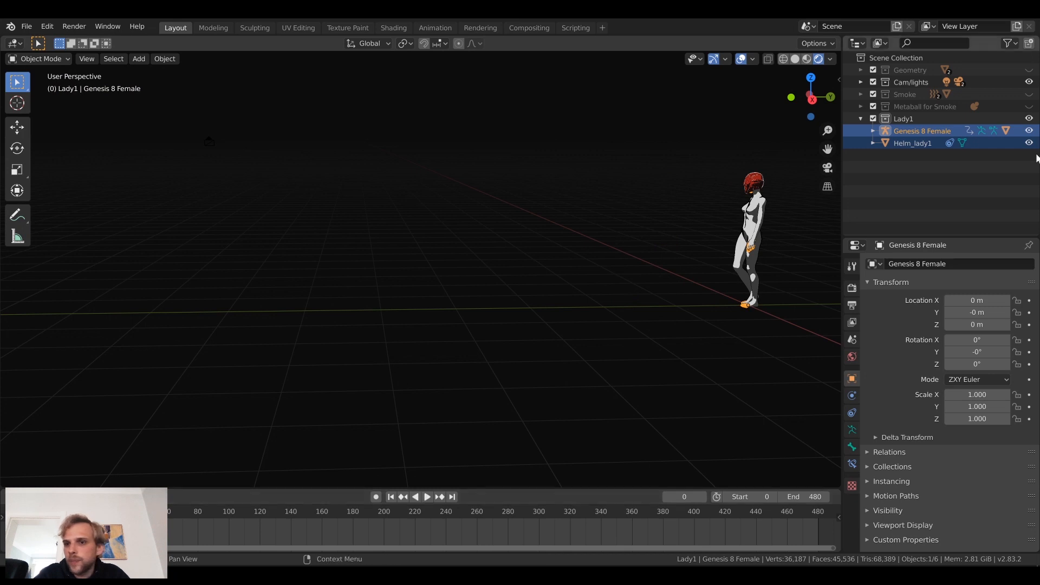
# Step: Play the walk with the Smoke collection shown, replace it with Metaball for Smoke, and return to frame 0
pyautogui.click(1029, 94)
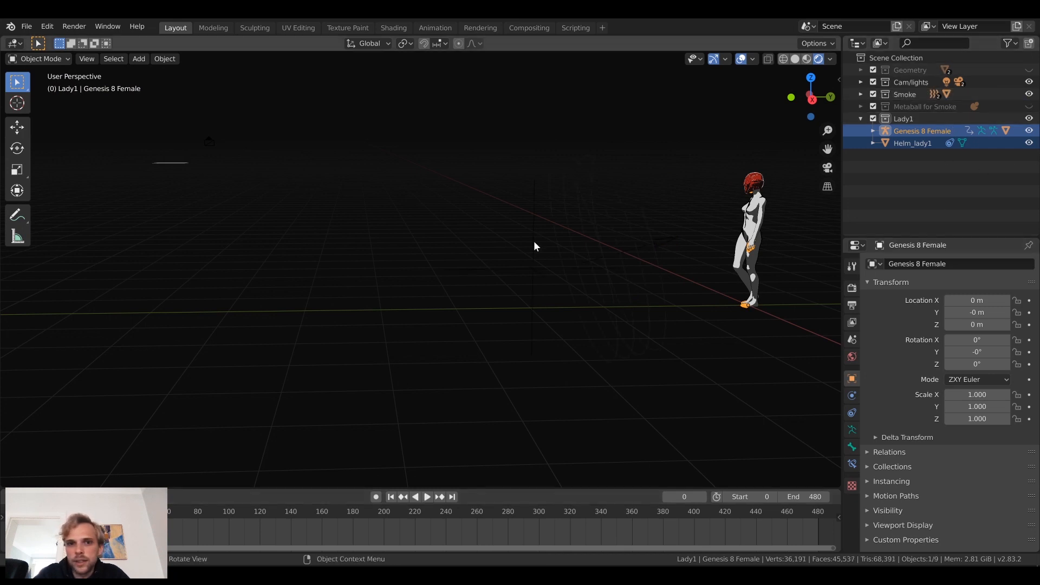
pyautogui.press('space')
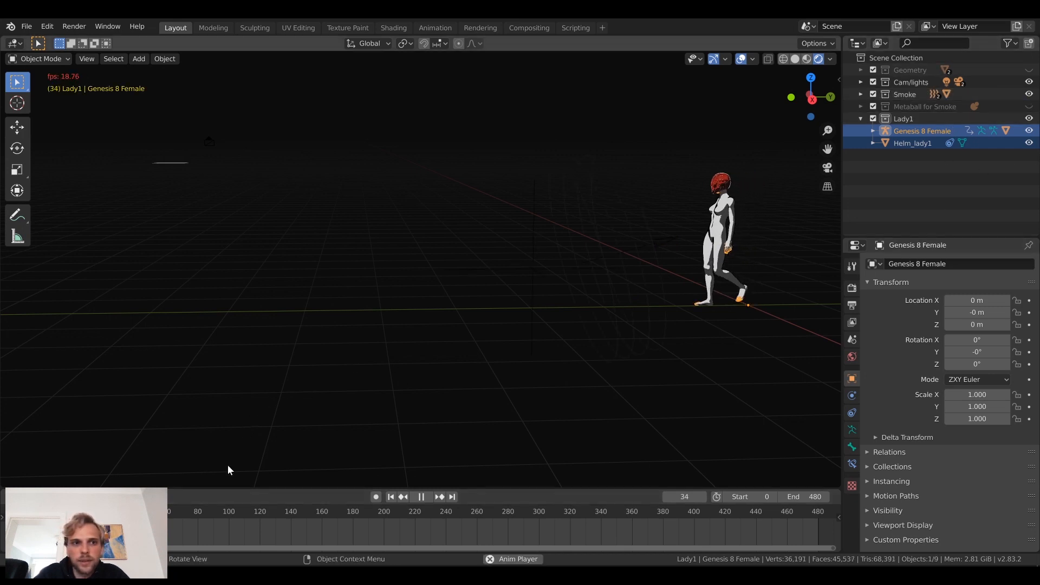
pyautogui.click(1029, 94)
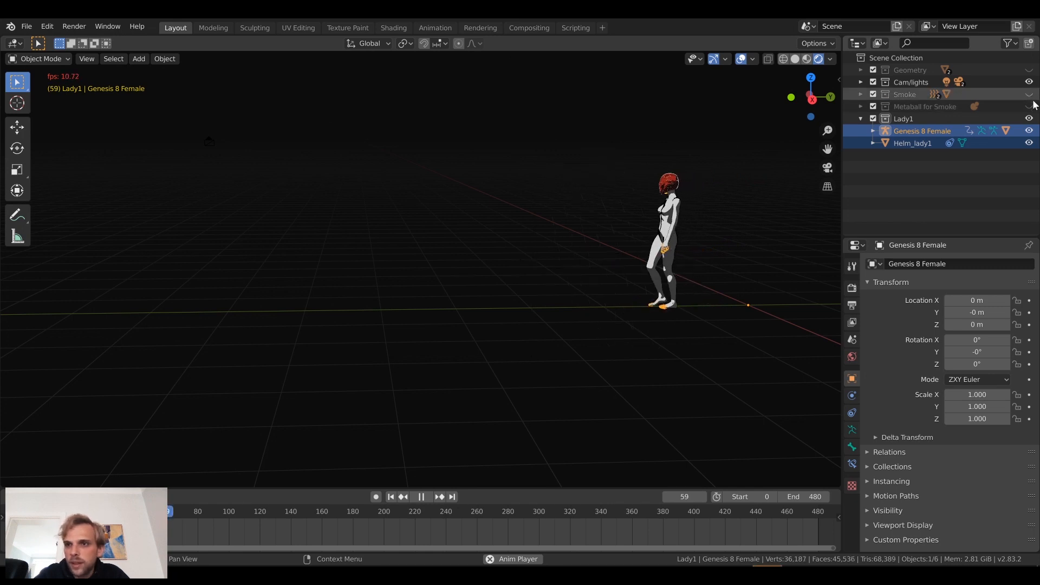
pyautogui.click(1029, 106)
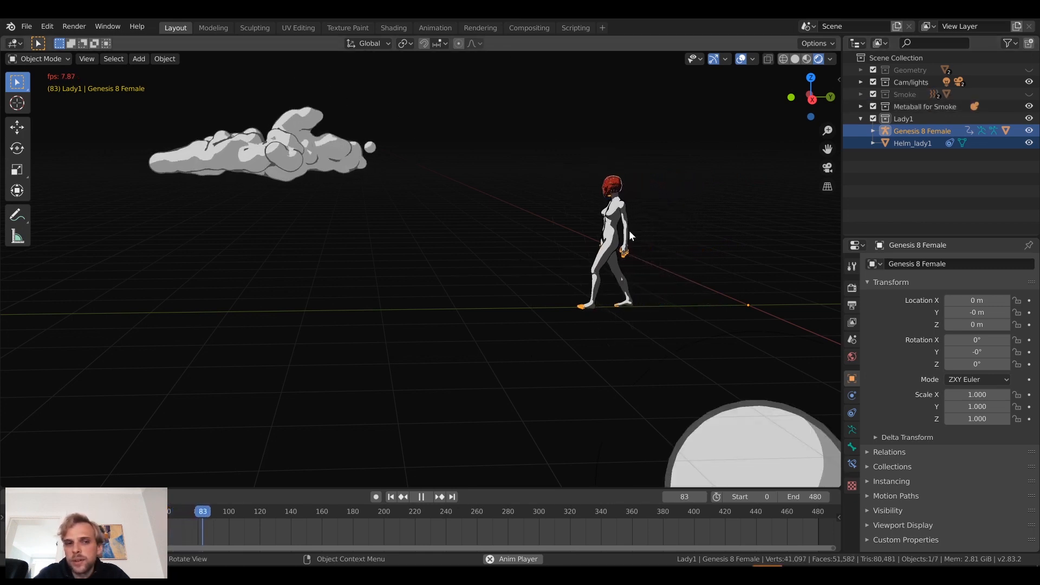
pyautogui.press('space')
pyautogui.moveTo(210, 511); pyautogui.dragTo(70, 512)
# Step: Deselect all objects and hide the Metaball for Smoke collection
pyautogui.click(743, 212)
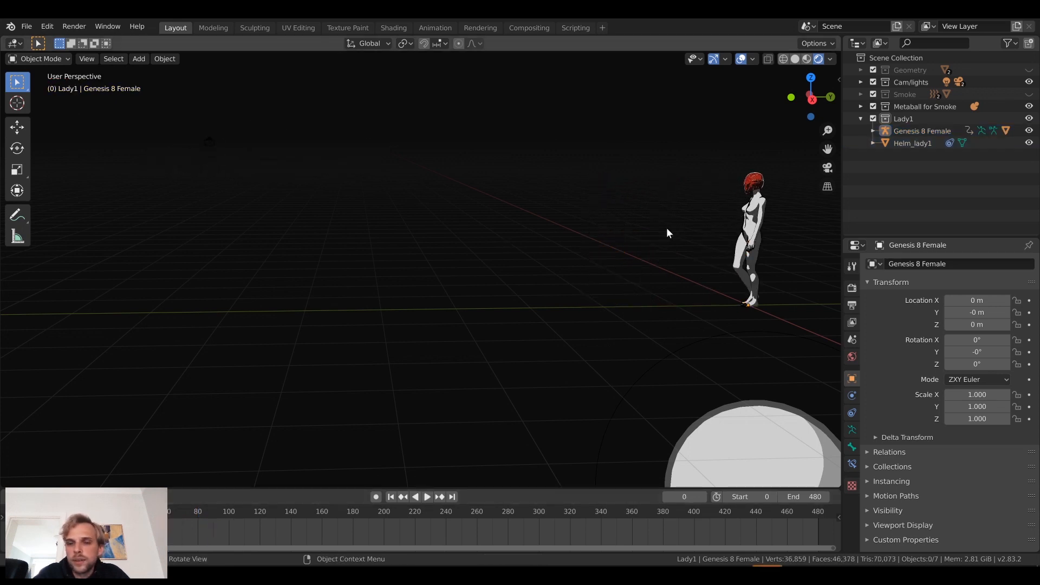
pyautogui.keyDown('shift'); pyautogui.moveTo(663, 228); pyautogui.dragTo(468, 275, button='middle'); pyautogui.keyUp('shift')
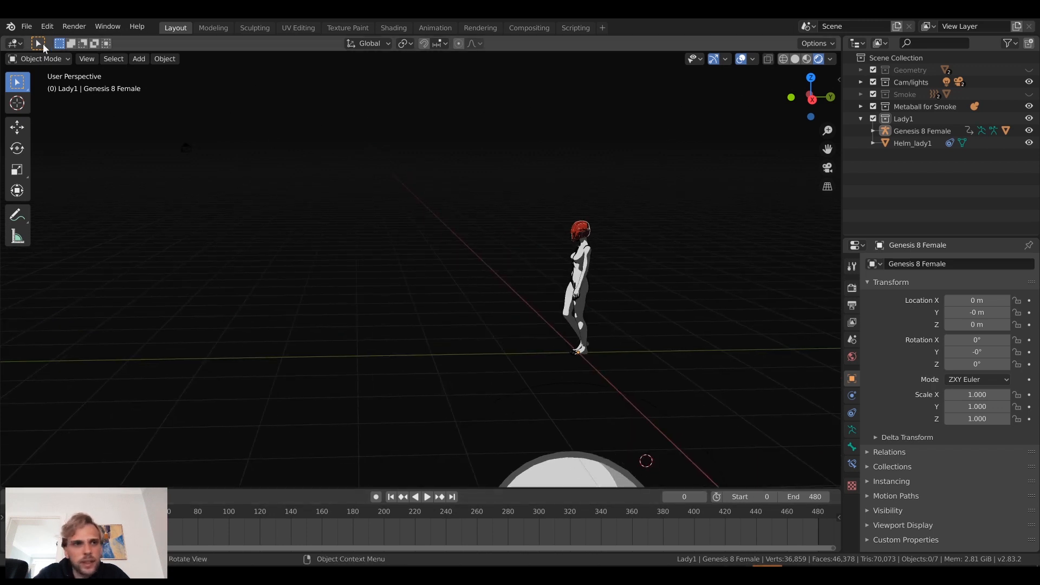
pyautogui.moveTo(427, 194); pyautogui.dragTo(447, 214, button='middle')
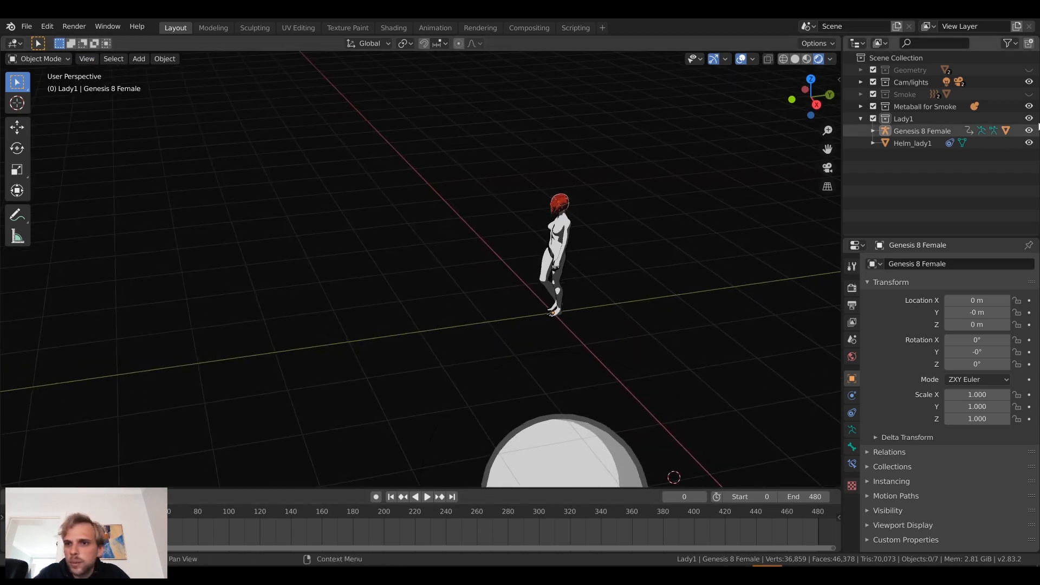
pyautogui.click(1028, 106)
# Step: Add a Plain Axes empty to the Lady1 collection
pyautogui.keyDown('shift'); pyautogui.moveTo(592, 313); pyautogui.dragTo(547, 274, button='middle'); pyautogui.keyUp('shift')
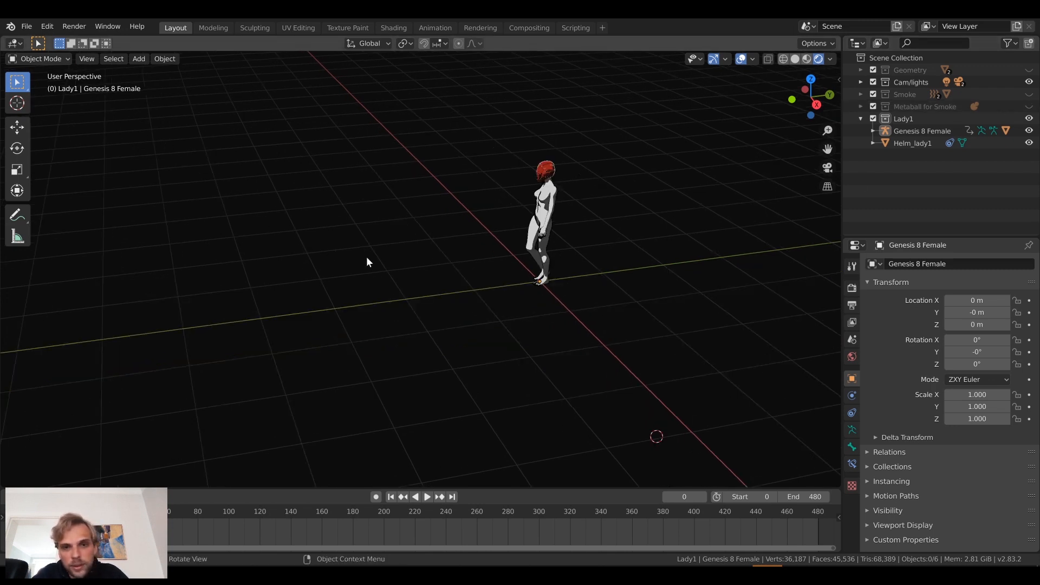
pyautogui.hotkey('shift', 'a')
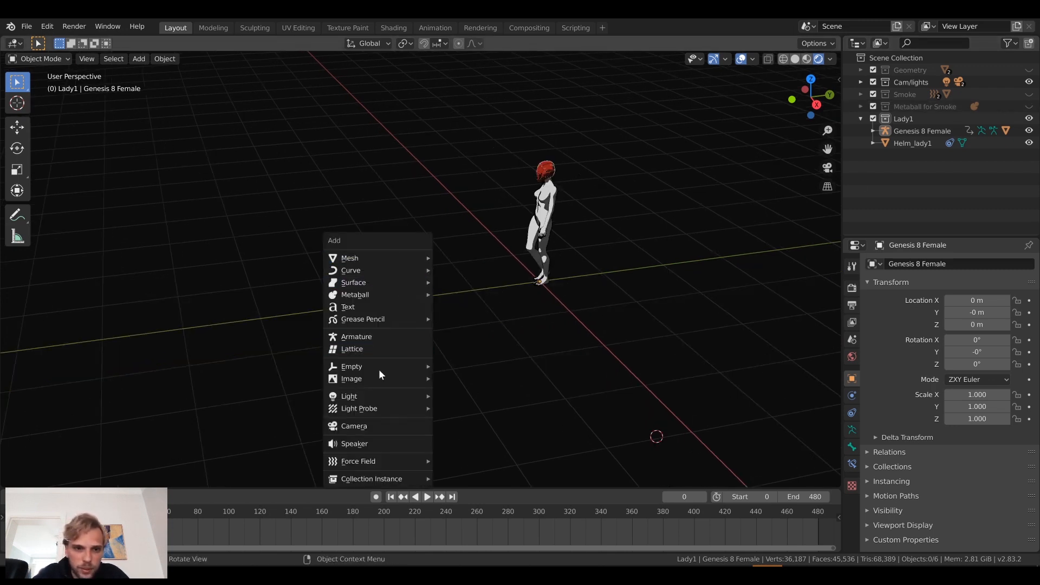
pyautogui.moveTo(378, 369)
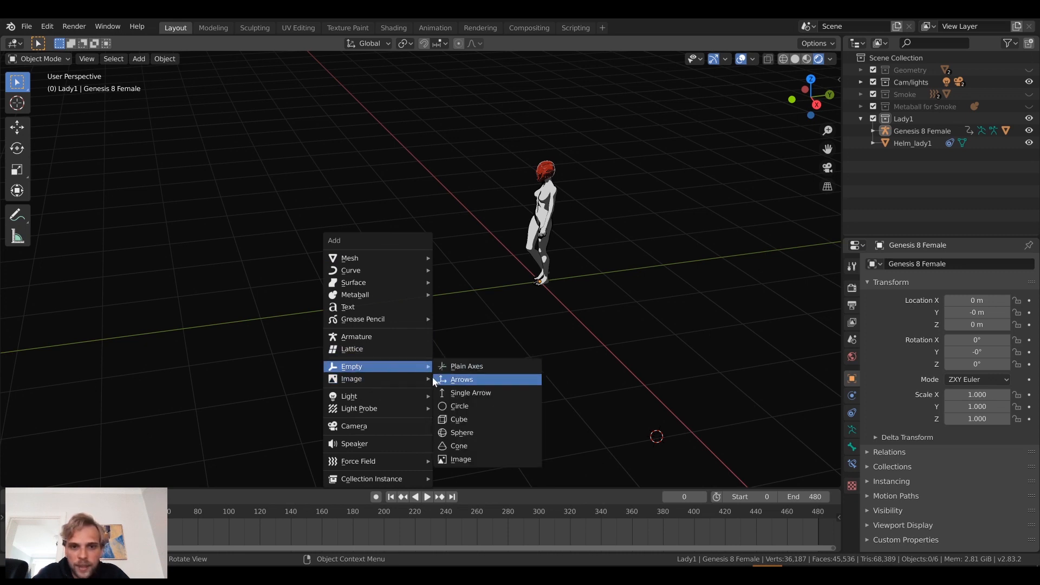
pyautogui.click(482, 367)
# Step: Set the empty's X, Y and Z location to 0 m so it sits at the world origin under the figure
pyautogui.moveTo(614, 388); pyautogui.dragTo(688, 390, button='middle')
pyautogui.click(838, 80)
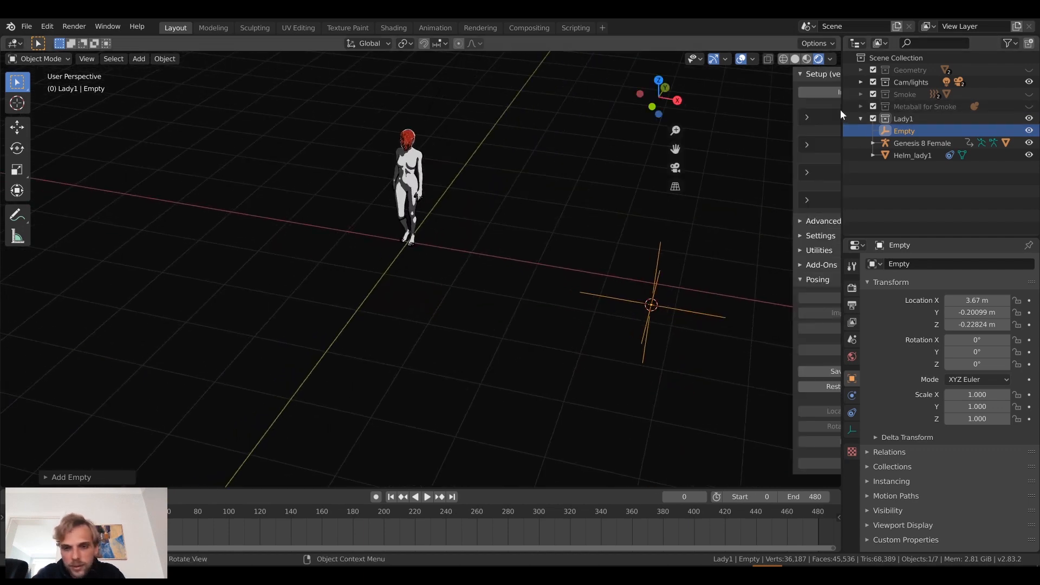
pyautogui.click(837, 83)
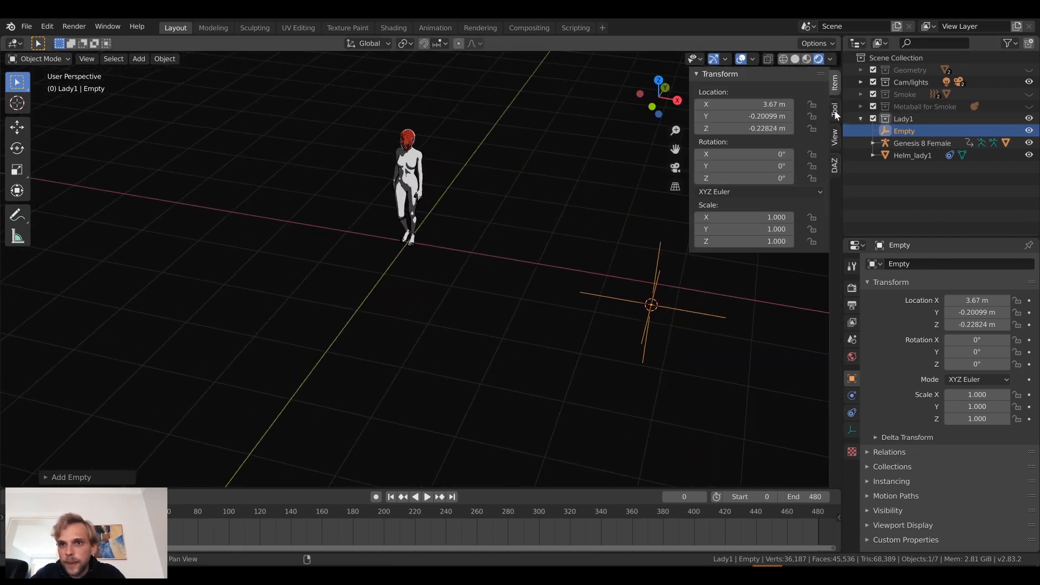
pyautogui.click(766, 104)
pyautogui.write('0')
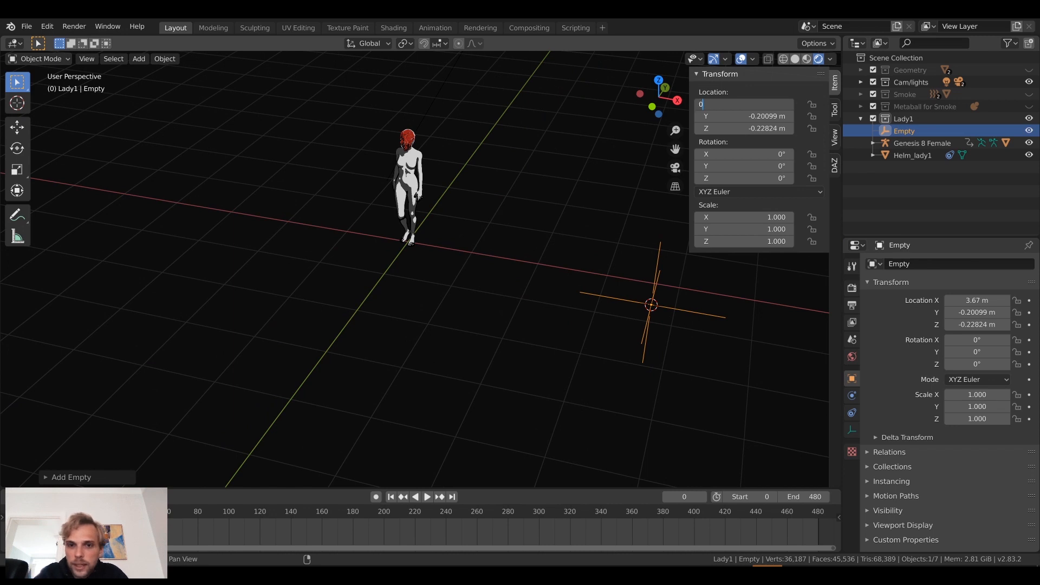
pyautogui.press('Tab')
pyautogui.write('0')
pyautogui.press('Tab')
pyautogui.write('0')
pyautogui.press('Tab')
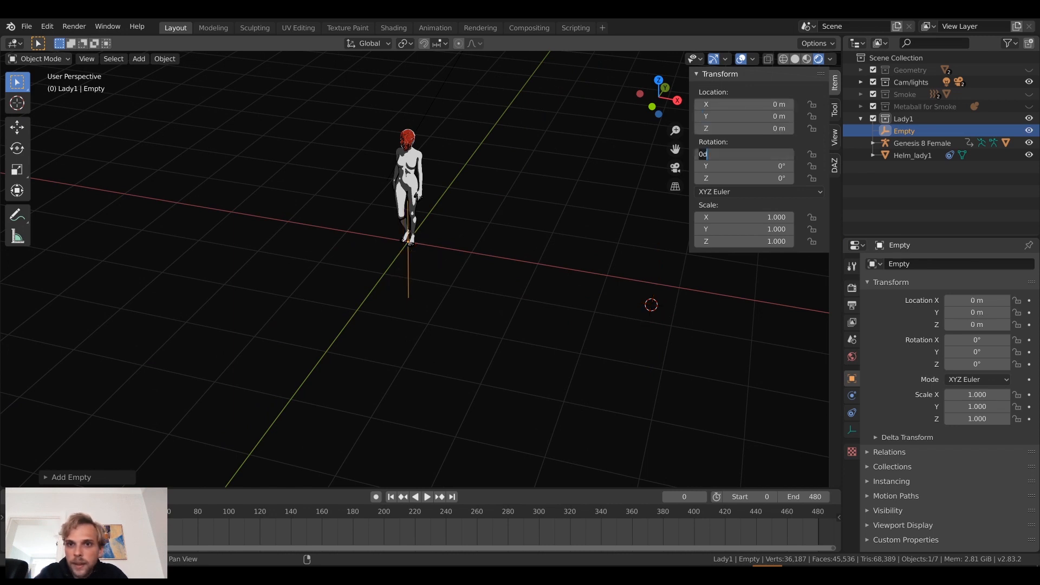
pyautogui.press('Return')
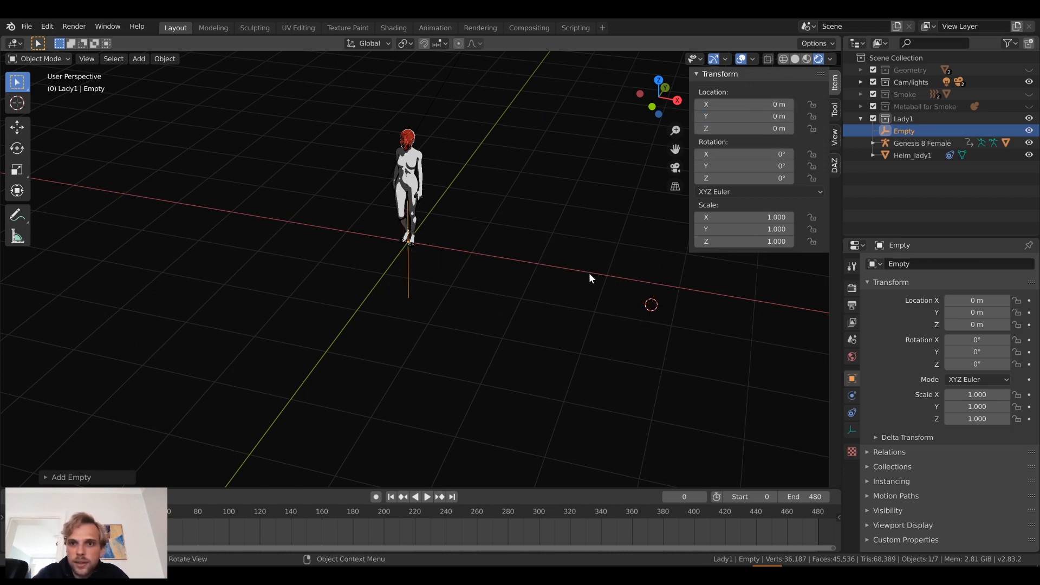
pyautogui.moveTo(587, 274)
pyautogui.mouseDown(button='middle')
pyautogui.moveTo(515, 268)
pyautogui.moveTo(558, 288)
pyautogui.moveTo(593, 284)
pyautogui.mouseUp(button='middle')
pyautogui.press('n')
# Step: Select all objects in the Lady1 collection and parent them to the empty with the Object option
pyautogui.scroll(3, 628, 290)
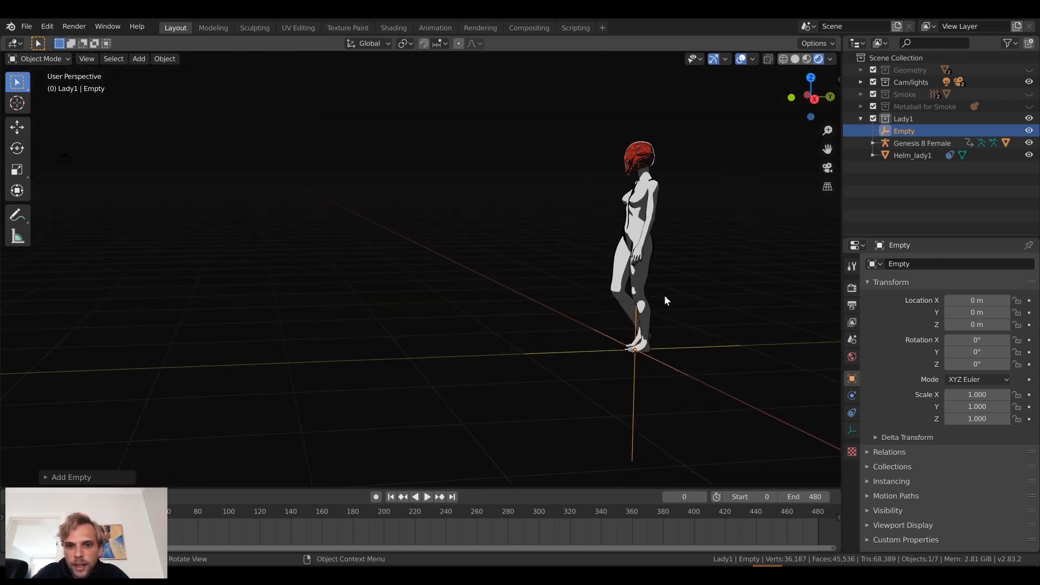
pyautogui.moveTo(666, 307); pyautogui.dragTo(685, 284, button='middle')
pyautogui.moveTo(693, 284); pyautogui.dragTo(667, 188)
pyautogui.rightClick(919, 120)
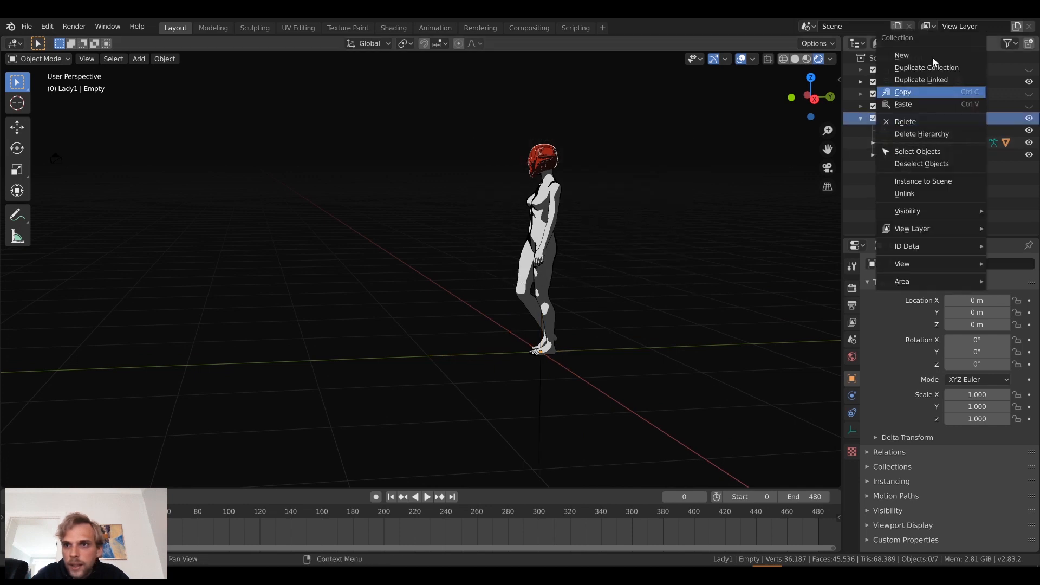
pyautogui.click(945, 157)
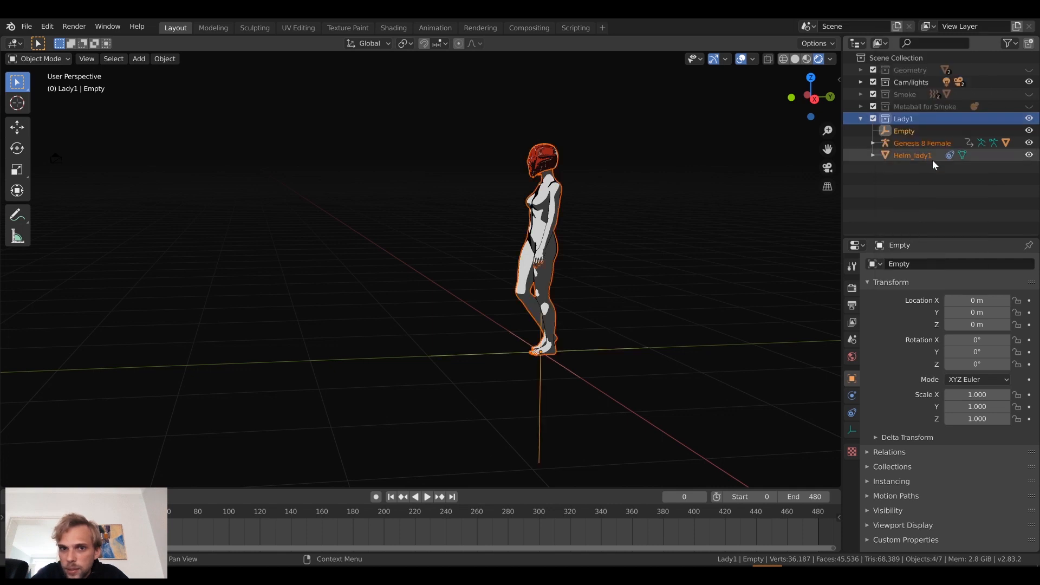
pyautogui.keyDown('shift'); pyautogui.click(635, 350); pyautogui.keyUp('shift')
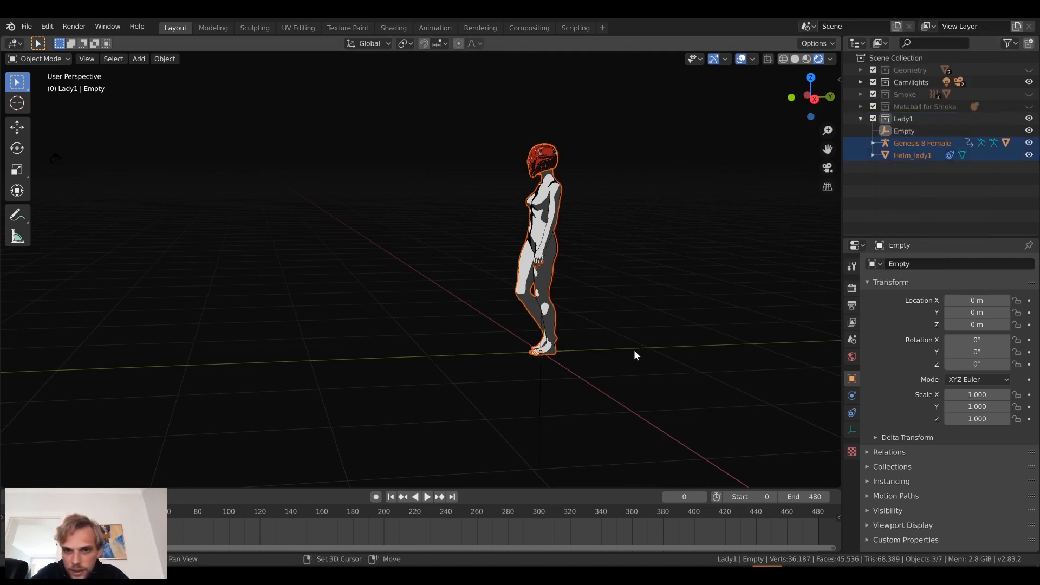
pyautogui.keyDown('shift'); pyautogui.moveTo(648, 385); pyautogui.dragTo(606, 329); pyautogui.keyUp('shift')
pyautogui.rightClick(600, 353)
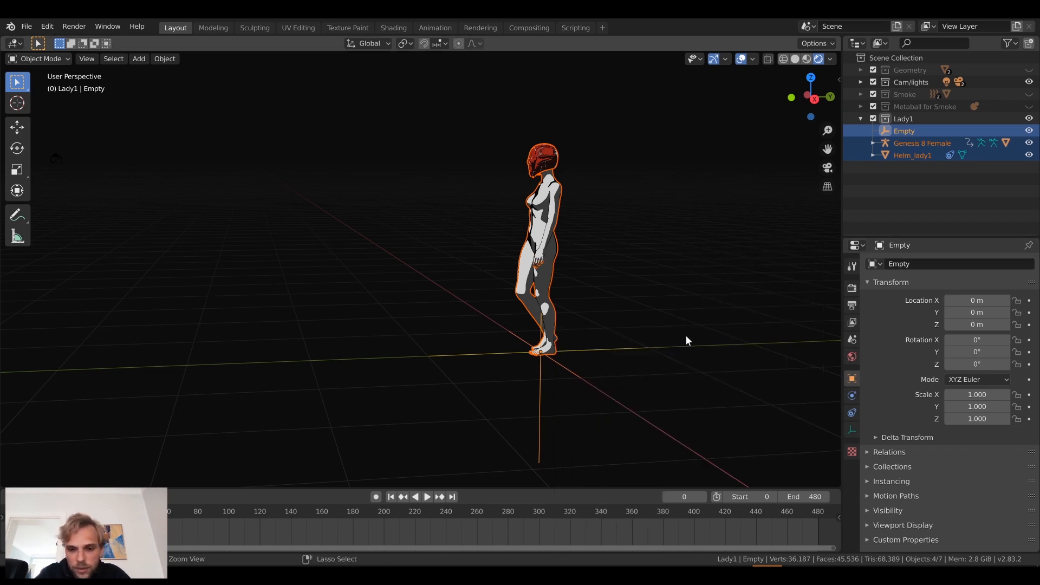
pyautogui.hotkey('ctrl', 'p')
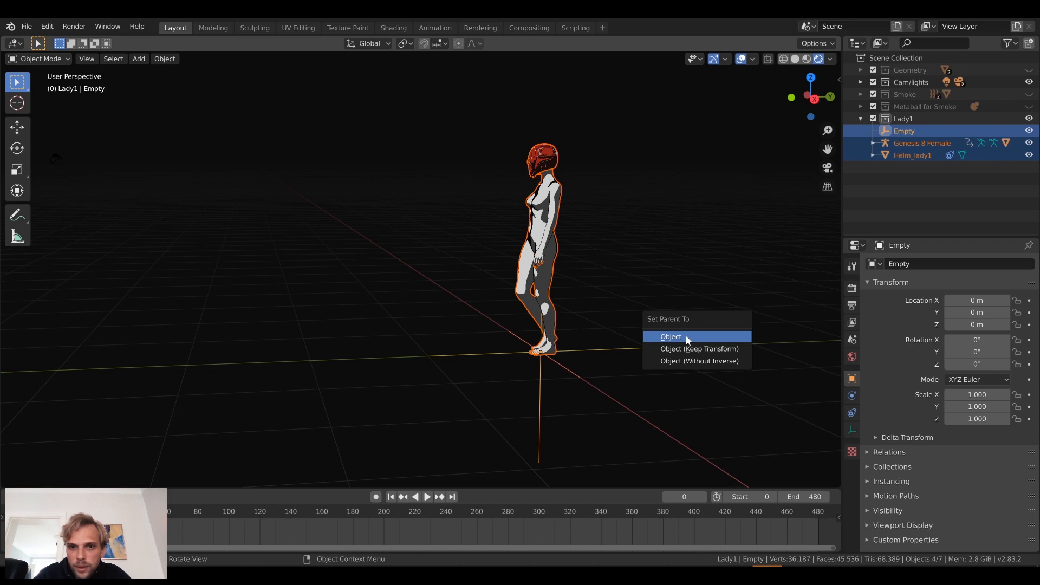
pyautogui.click(687, 336)
pyautogui.click(665, 358)
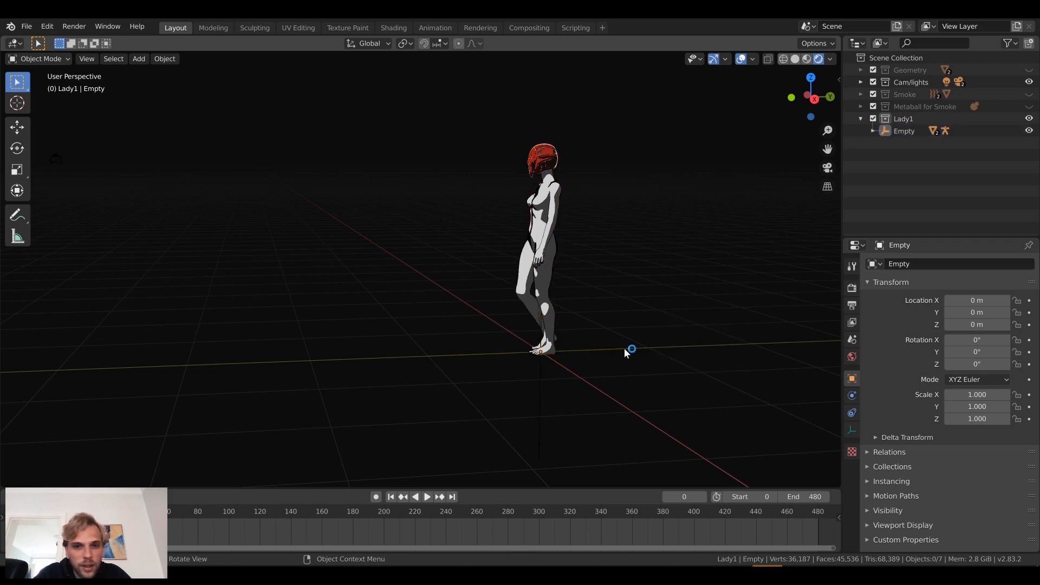
# Step: Try moving the parent empty to check how the lady's body and helmet follow it
pyautogui.click(624, 347)
pyautogui.press('g')
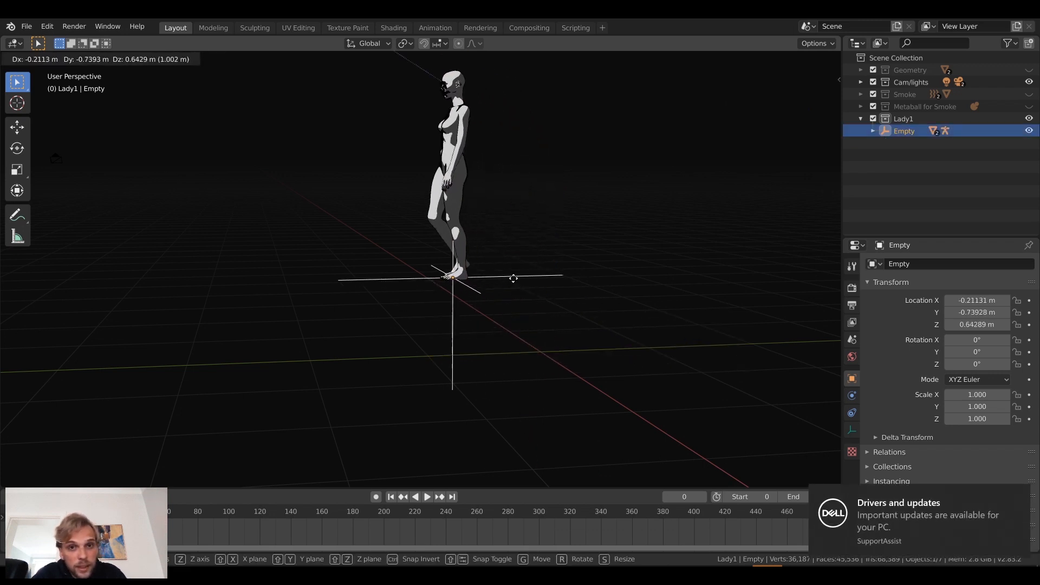
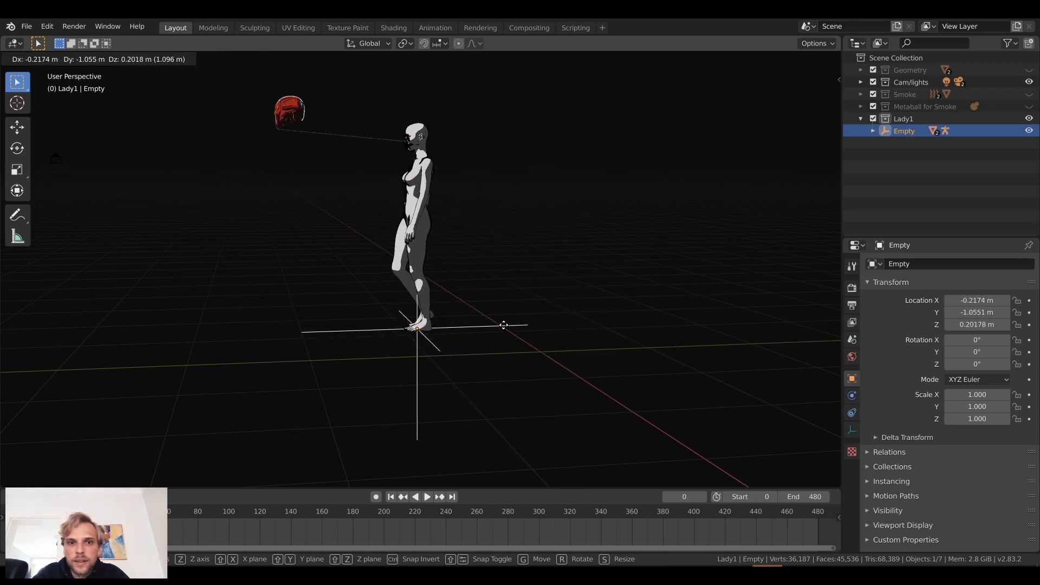
pyautogui.press('Escape')
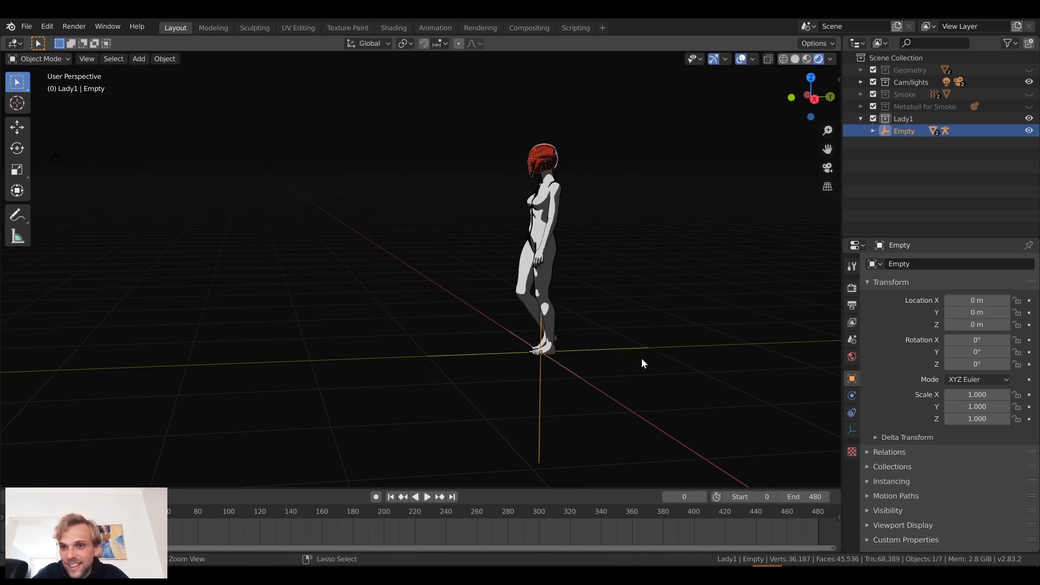
# Step: Undo the parenting of the Lady1 objects to the empty and delete that empty
pyautogui.keyDown('ctrl'); pyautogui.click(893, 131); pyautogui.keyUp('ctrl')
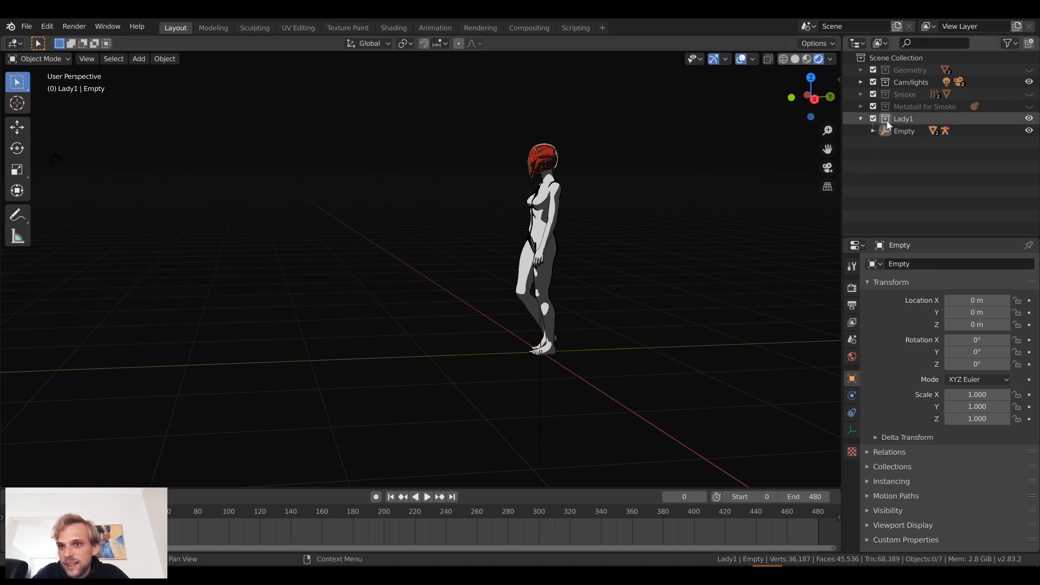
pyautogui.click(873, 132)
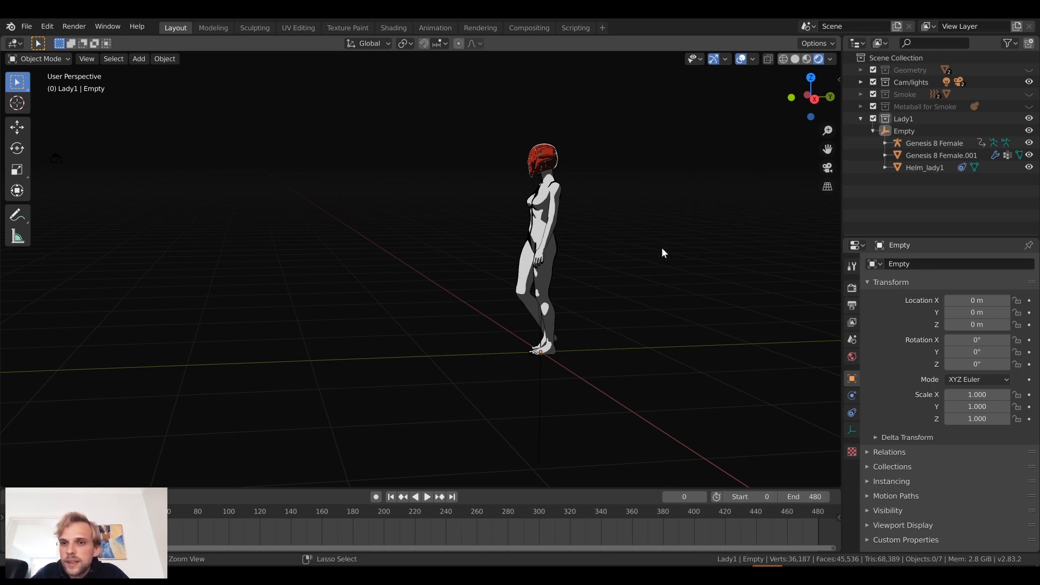
pyautogui.press('a')
pyautogui.moveTo(661, 247); pyautogui.dragTo(665, 264, button='middle')
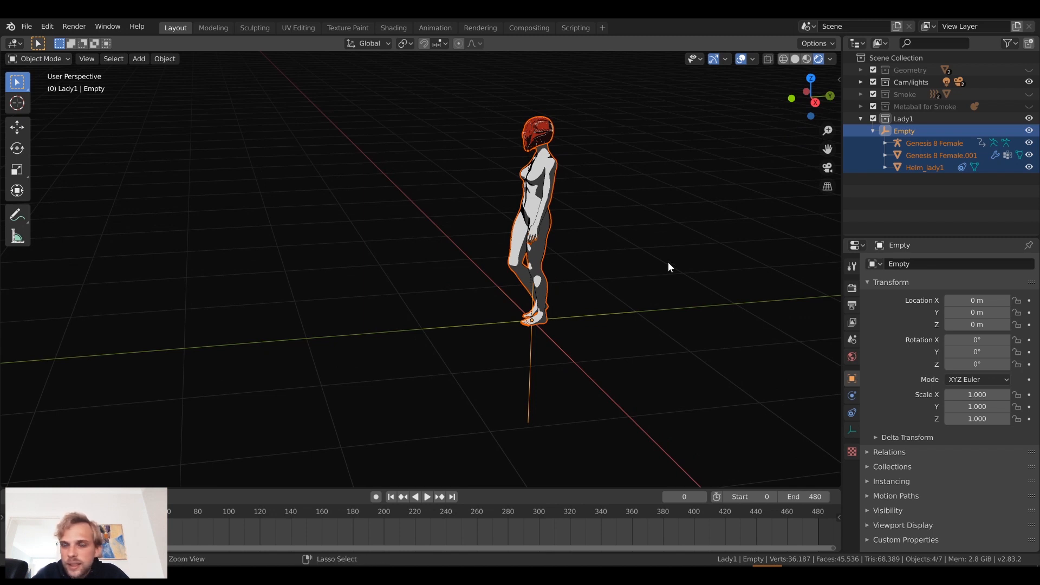
pyautogui.click(529, 363)
pyautogui.moveTo(525, 366); pyautogui.dragTo(476, 353)
pyautogui.click(529, 345)
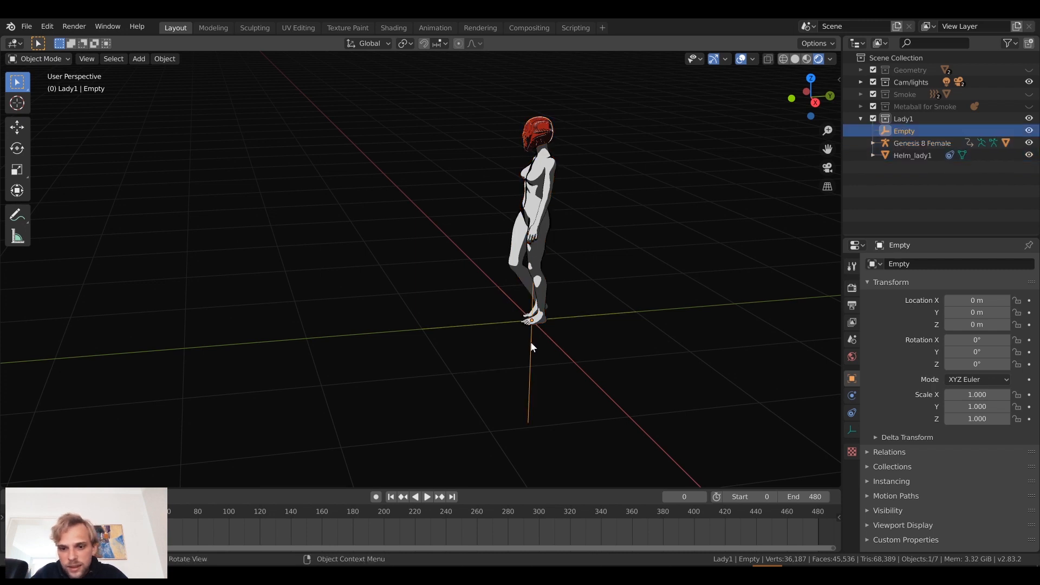
pyautogui.press('Delete')
# Step: Add a new Plain Axes empty to the Lady1 collection
pyautogui.hotkey('shift', 'a')
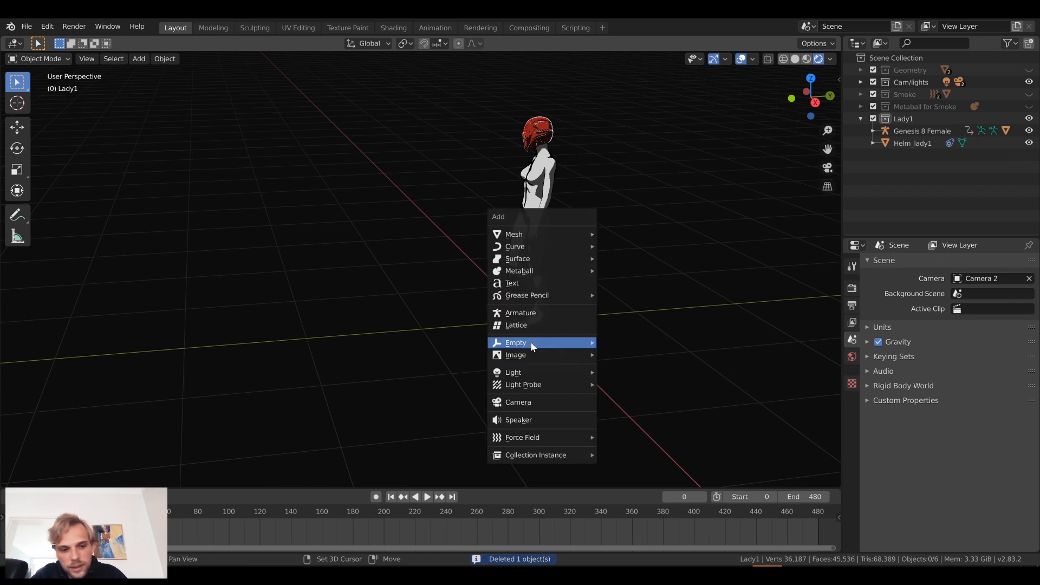
pyautogui.moveTo(557, 346)
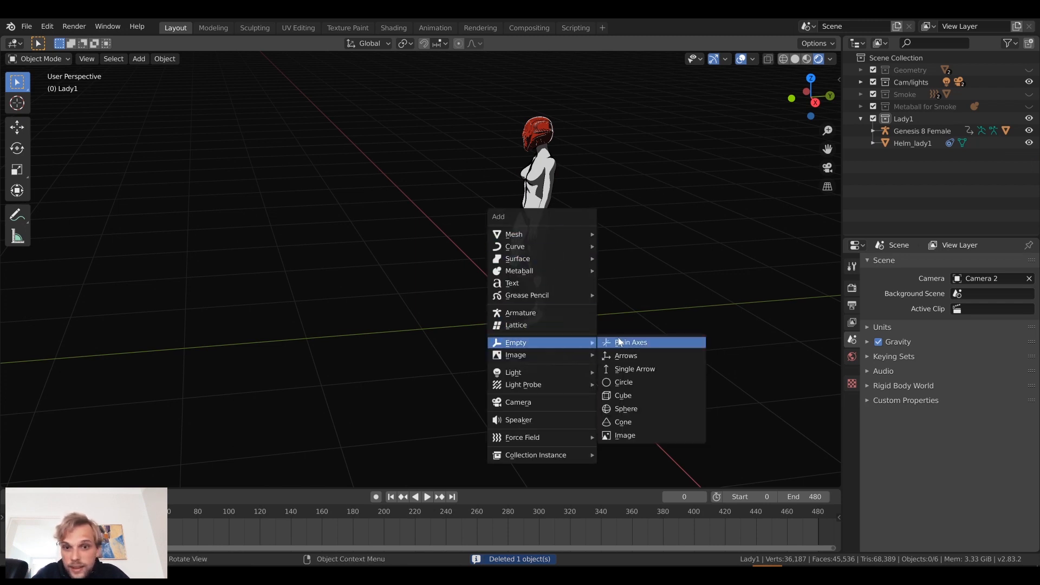
pyautogui.click(635, 341)
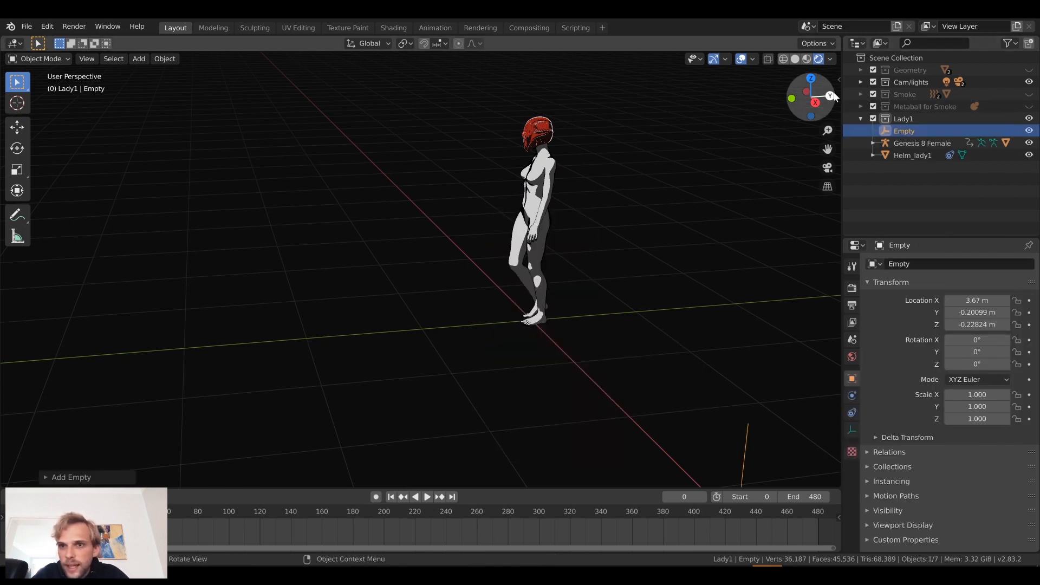
# Step: Set the new empty's X, Y and Z location to 0 m, placing it at the world origin
pyautogui.press('n')
pyautogui.click(748, 105)
pyautogui.write('0')
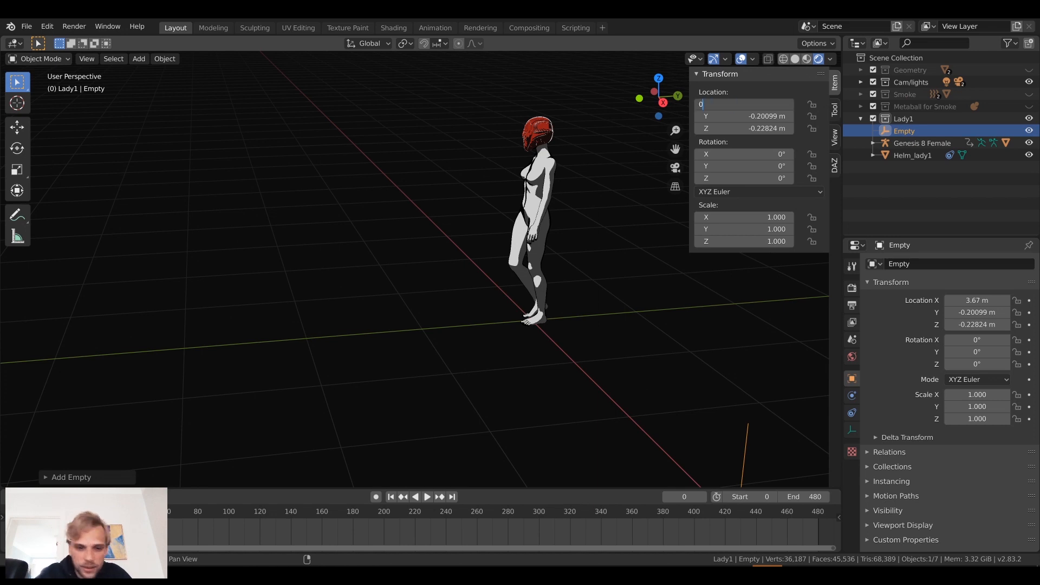
pyautogui.press('Tab')
pyautogui.write('0')
pyautogui.press('Tab')
pyautogui.write('0')
pyautogui.press('Tab')
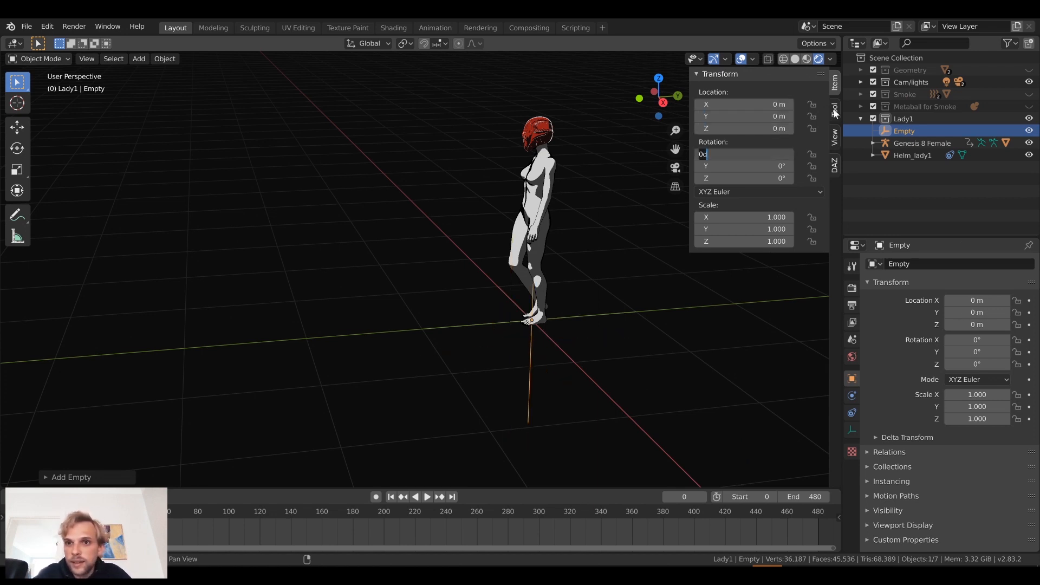
pyautogui.press('Return')
pyautogui.press('n')
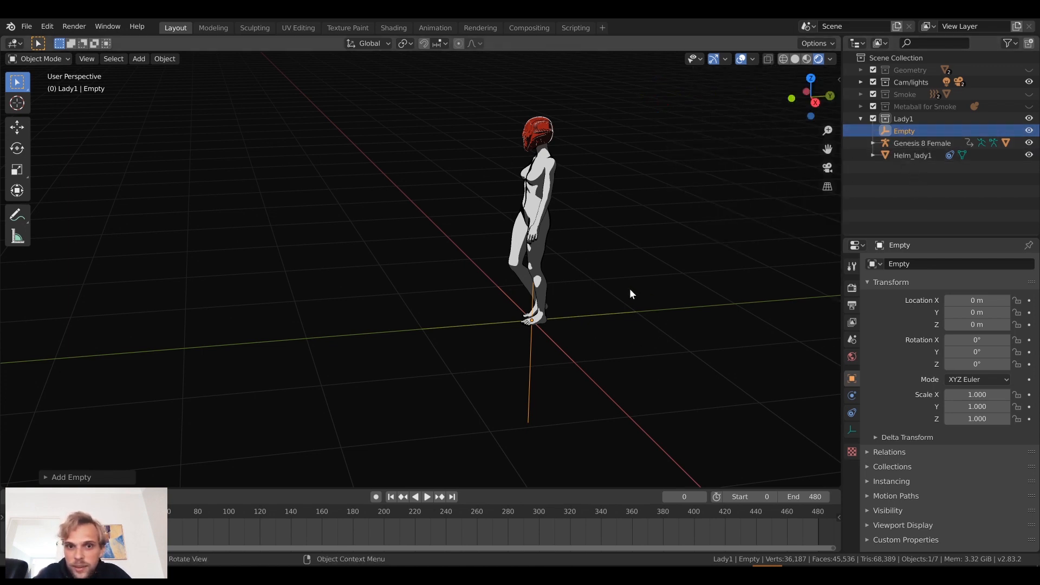
pyautogui.click(925, 141)
pyautogui.rightClick(925, 141)
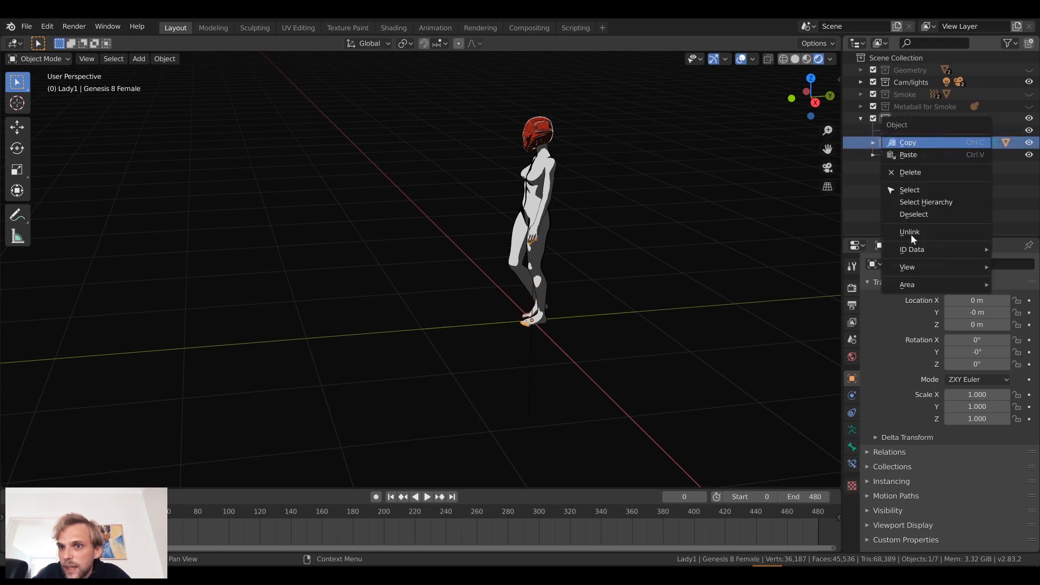
pyautogui.click(928, 187)
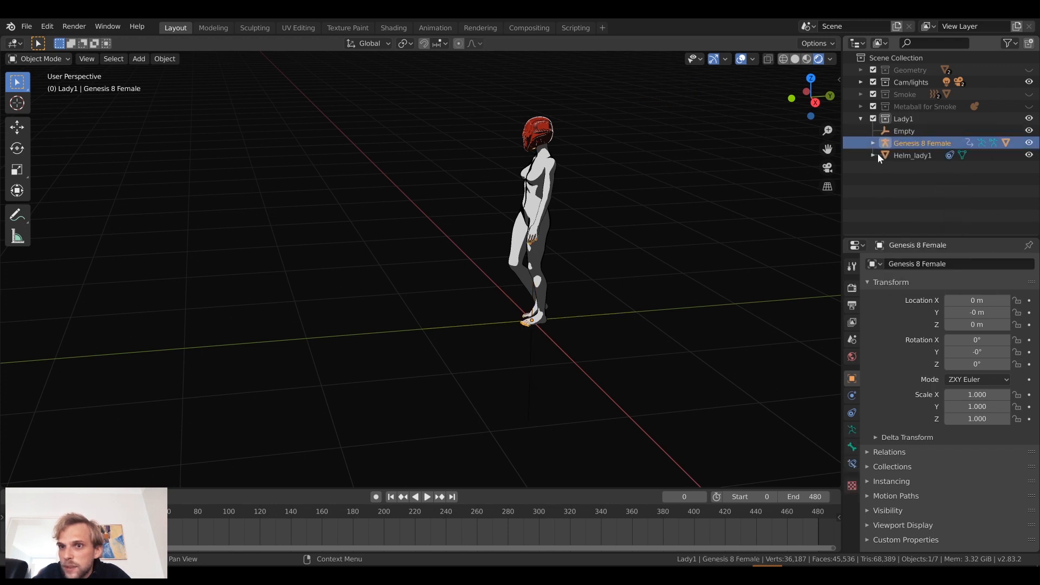
pyautogui.rightClick(928, 142)
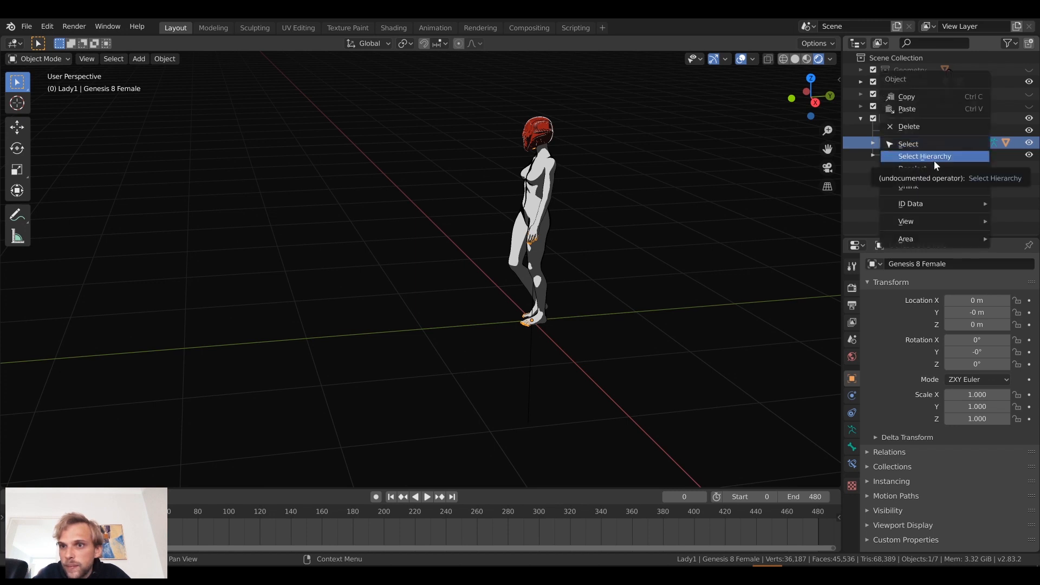
pyautogui.click(934, 161)
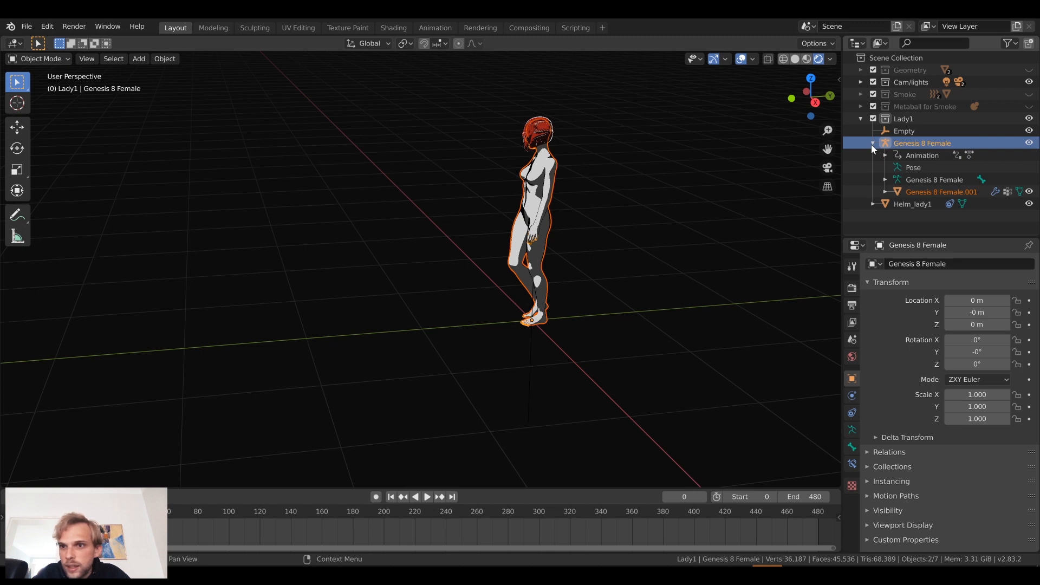
pyautogui.click(673, 222)
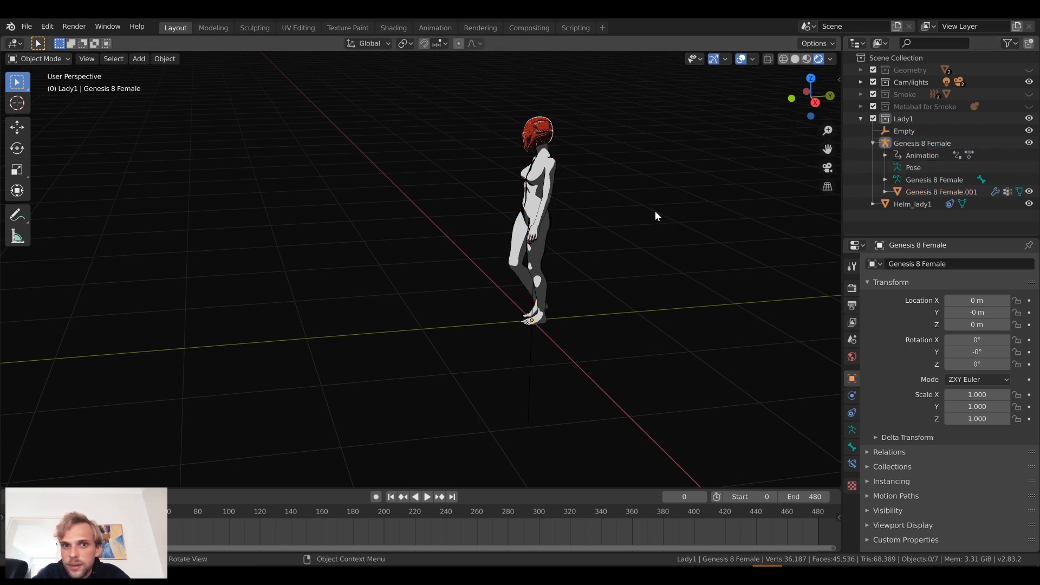
# Step: Parent only the Genesis 8 Female armature to the empty with the Object option, leaving out Helm_lady1
pyautogui.rightClick(910, 143)
pyautogui.click(920, 135)
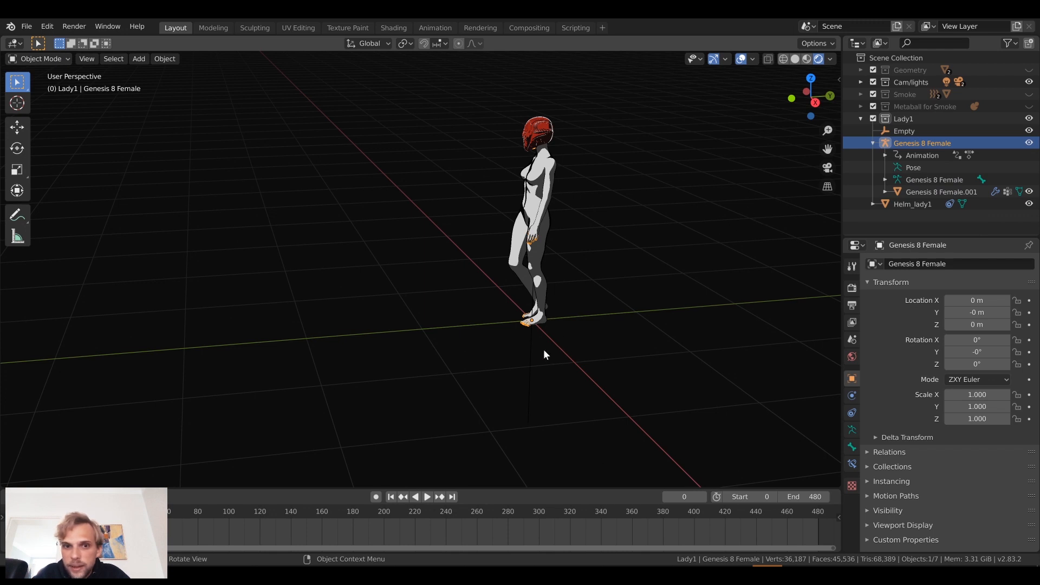
pyautogui.keyDown('shift'); pyautogui.click(531, 359); pyautogui.keyUp('shift')
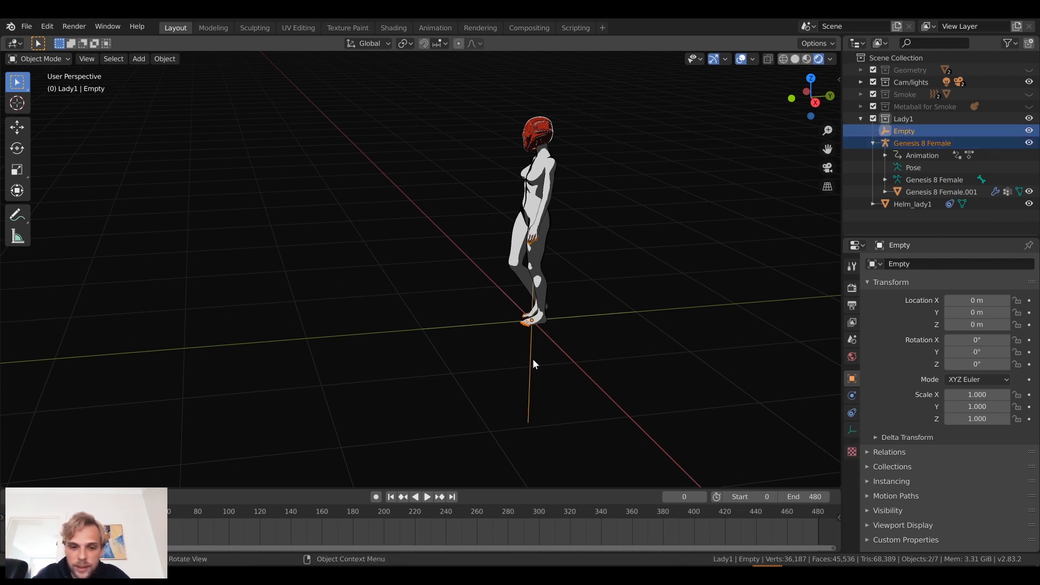
pyautogui.hotkey('ctrl', 'p')
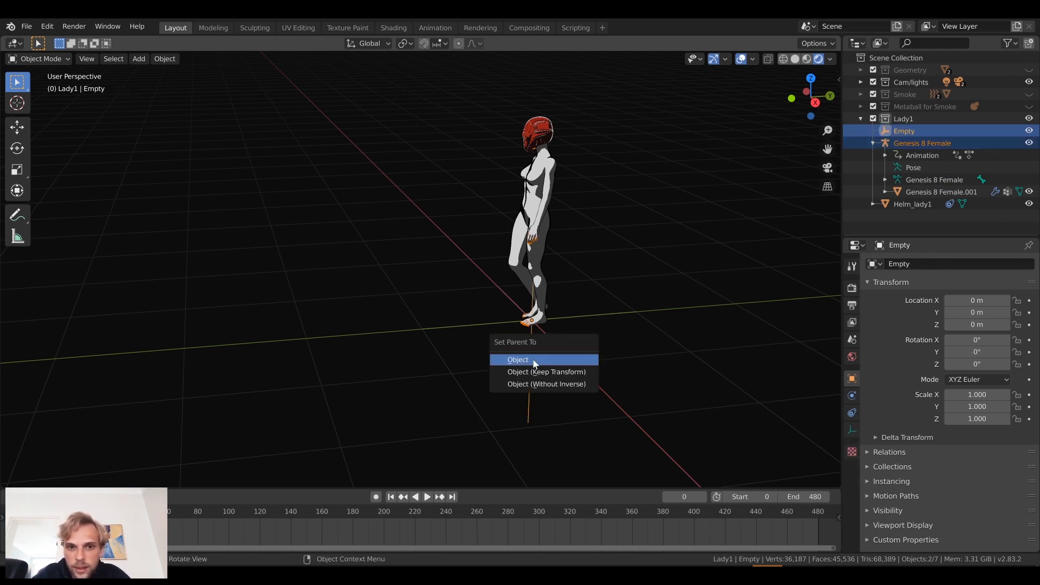
pyautogui.click(534, 361)
pyautogui.click(602, 367)
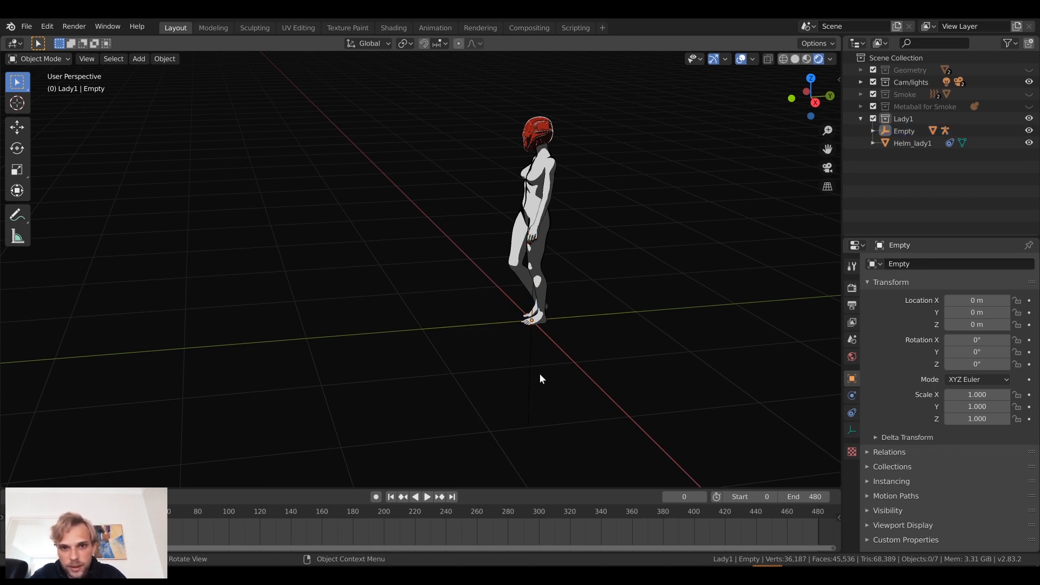
# Step: Move the empty with the figure to about X -0.47 m, Y -1.13 m and Z 0.96 m
pyautogui.click(531, 376)
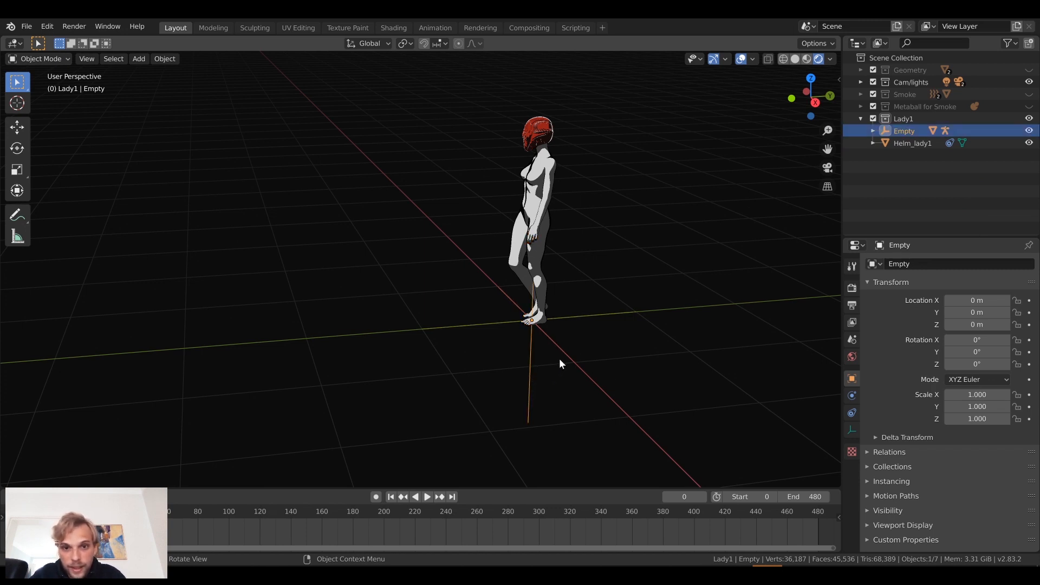
pyautogui.moveTo(559, 358)
pyautogui.mouseDown(button='middle')
pyautogui.moveTo(604, 336)
pyautogui.moveTo(557, 359)
pyautogui.mouseUp(button='middle')
pyautogui.press('g')
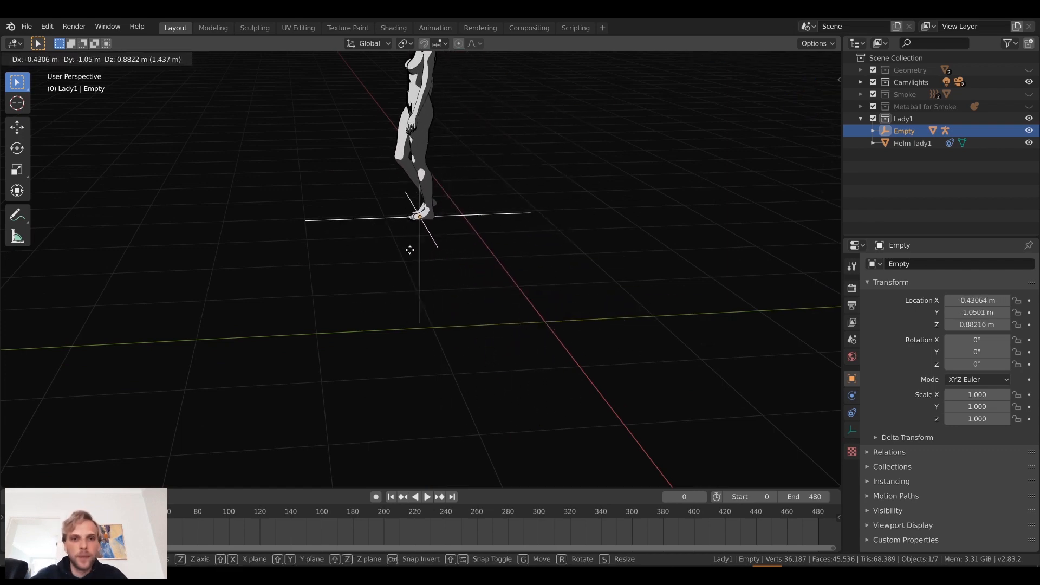
pyautogui.click(478, 256)
pyautogui.scroll(-3, 537, 268)
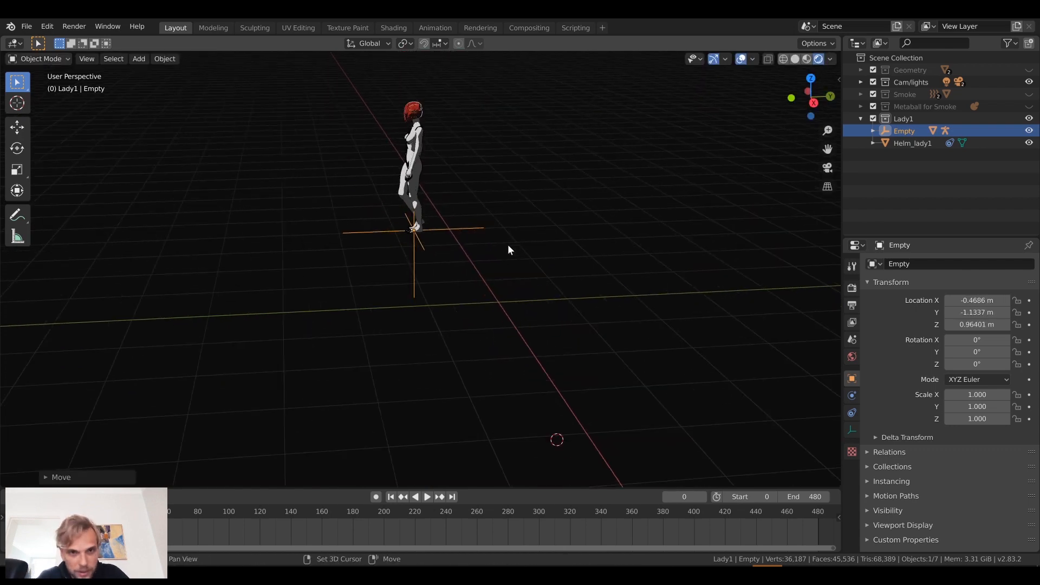
# Step: Play the walk animation from the side to check that body and helmet move together from the moved empty
pyautogui.moveTo(508, 247); pyautogui.dragTo(619, 304, button='middle')
pyautogui.press('space')
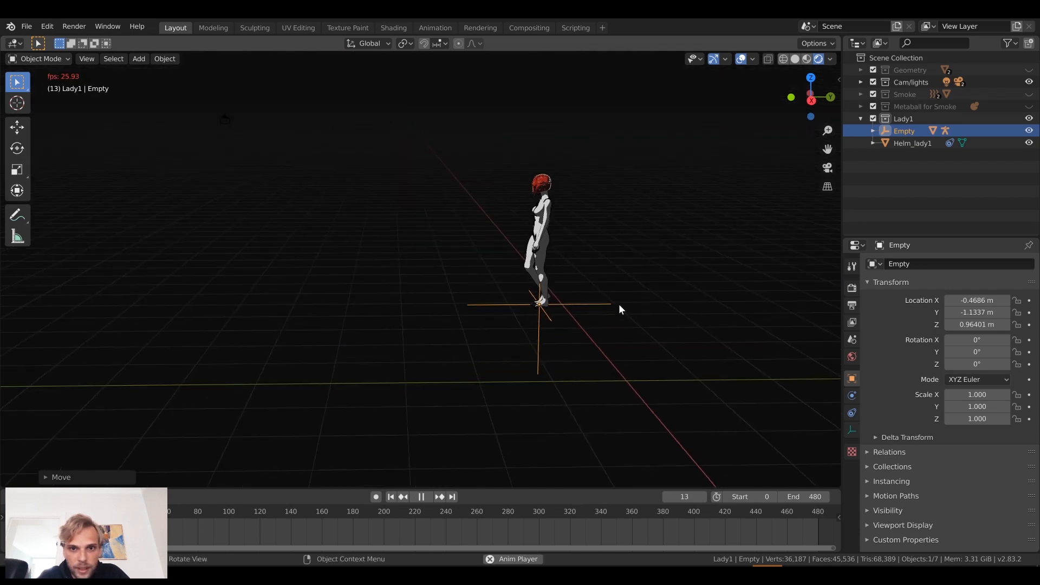
pyautogui.press('space')
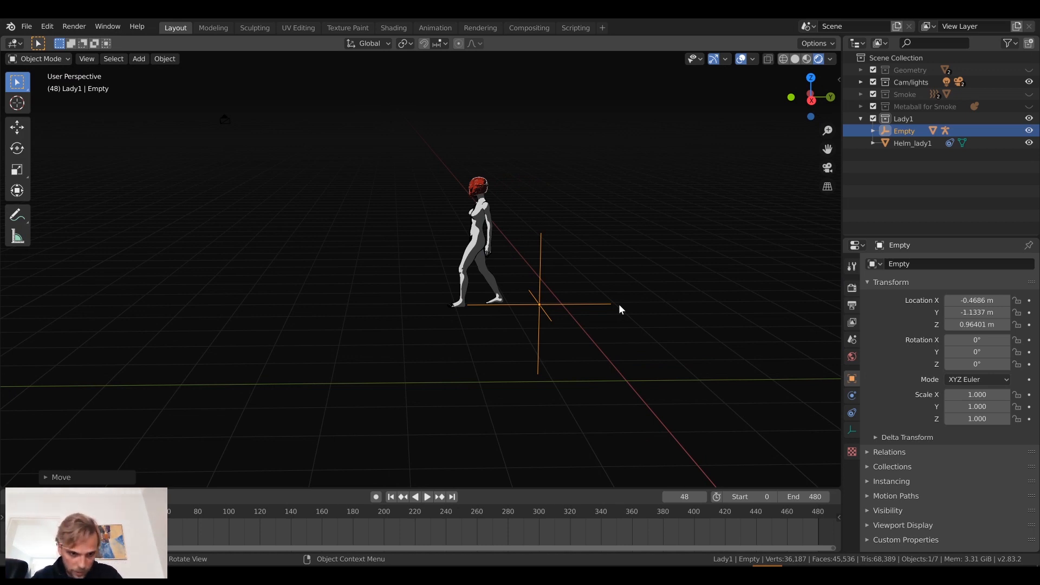
# Step: Show the Ground object in the Geometry collection and the Metaball for Smoke collection
pyautogui.click(1027, 70)
pyautogui.click(861, 70)
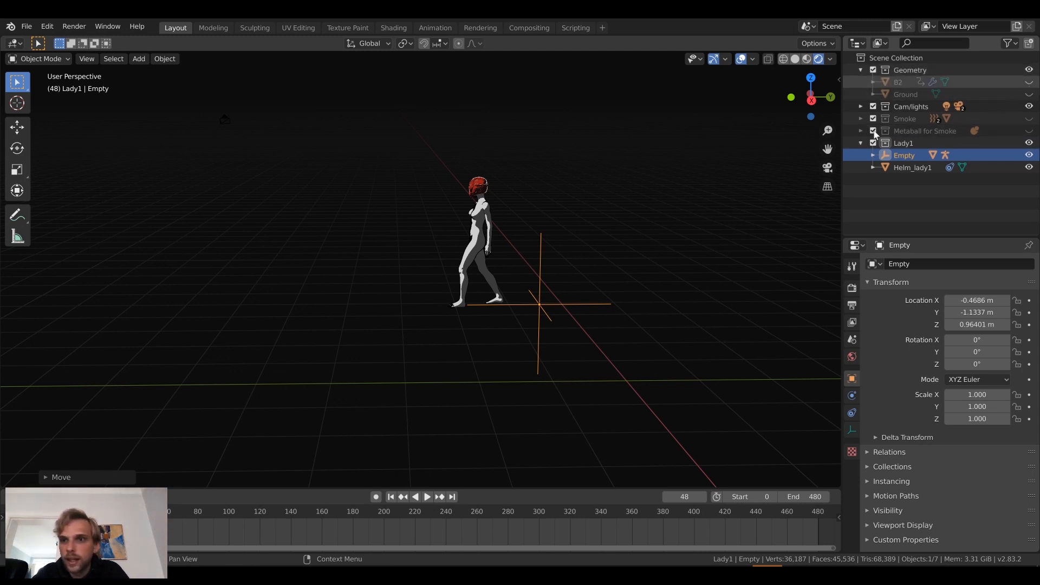
pyautogui.click(1028, 94)
pyautogui.moveTo(586, 314); pyautogui.dragTo(373, 268, button='middle')
pyautogui.scroll(-5, 492, 267)
pyautogui.scroll(1, 477, 193)
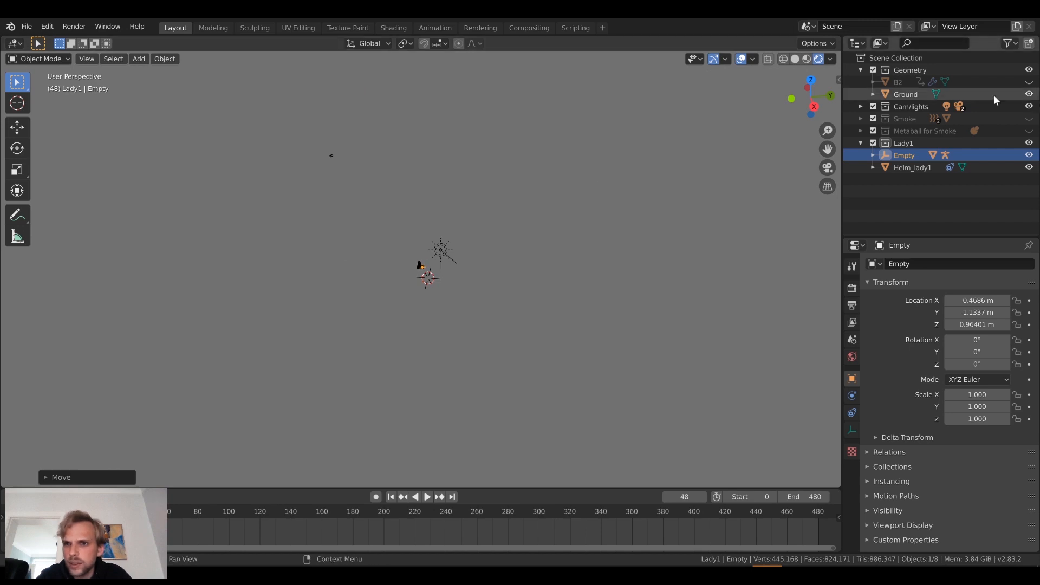
pyautogui.click(1028, 131)
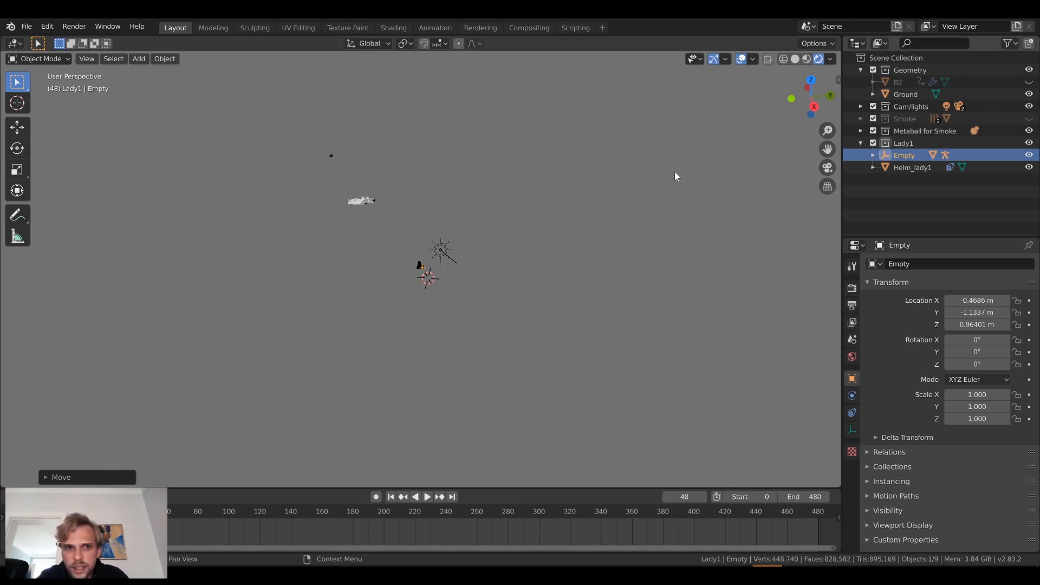
pyautogui.keyDown('shift'); pyautogui.moveTo(404, 207); pyautogui.dragTo(507, 232, button='middle'); pyautogui.keyUp('shift')
pyautogui.scroll(1, 507, 233)
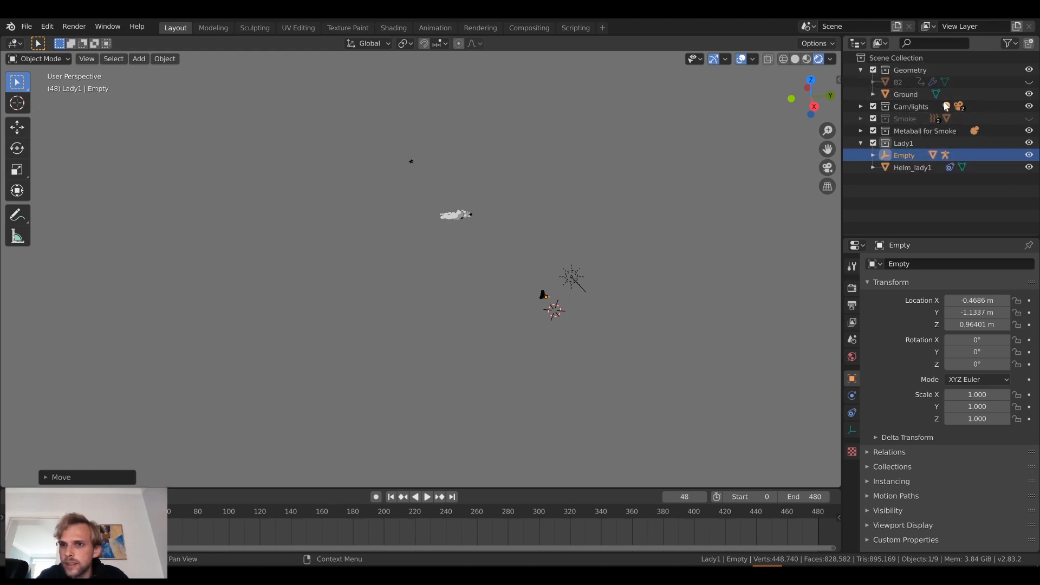
# Step: Show the B2 object briefly to view it beside the figure, and hide it again
pyautogui.click(1030, 83)
pyautogui.moveTo(574, 243); pyautogui.dragTo(669, 171, button='middle')
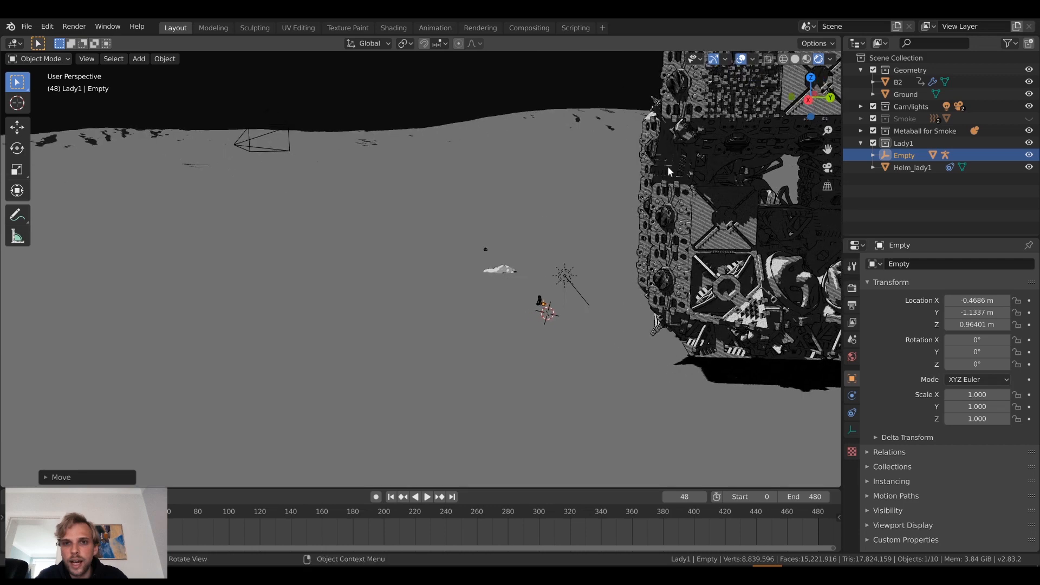
pyautogui.click(1029, 82)
# Step: Play the animation from a low side view of the walking lady beside the smoke on the ground
pyautogui.scroll(4, 470, 304)
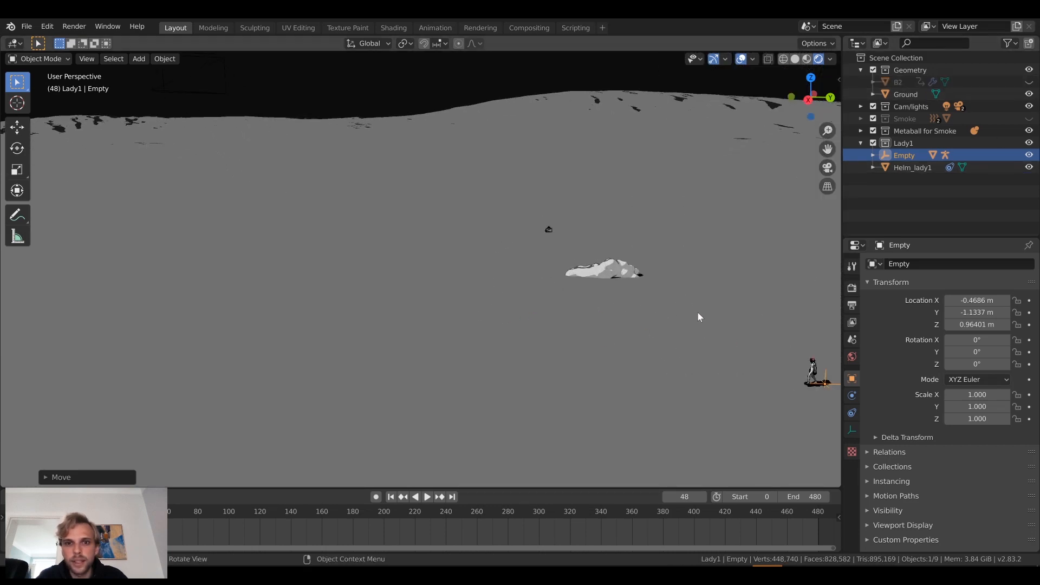
pyautogui.moveTo(697, 313); pyautogui.dragTo(506, 295, button='middle')
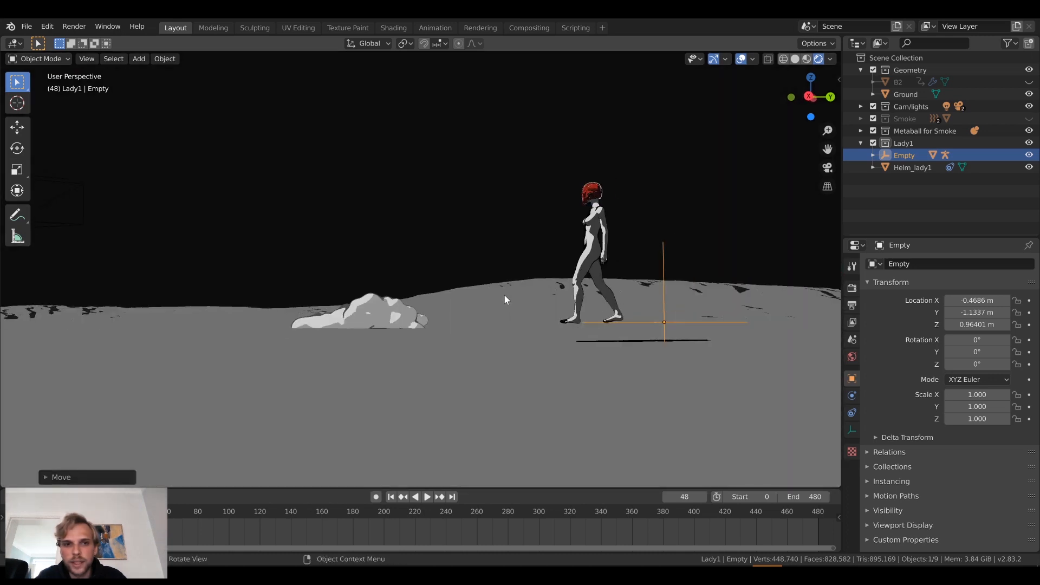
pyautogui.press('space')
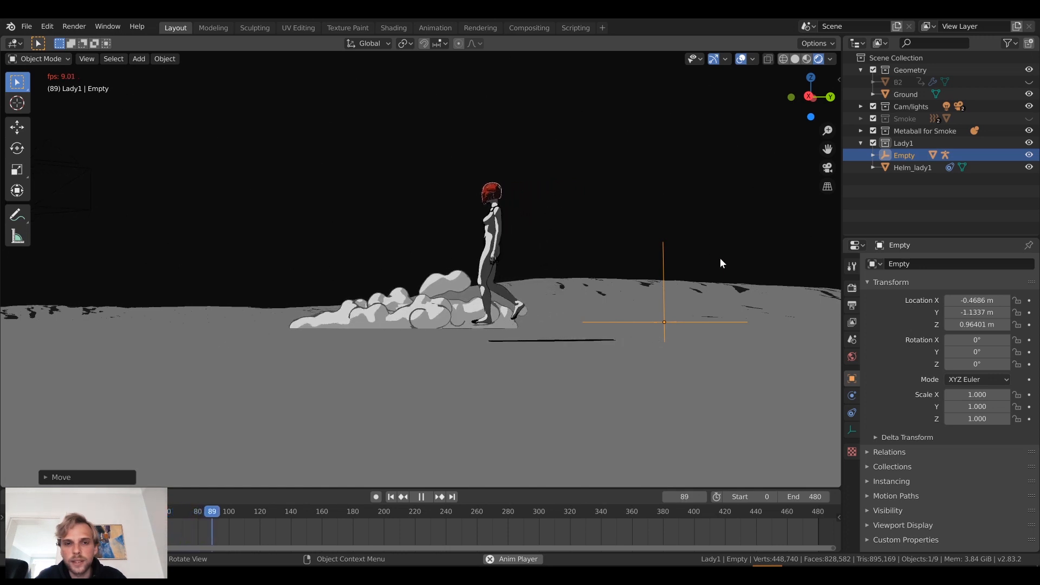
# Step: Lower the lady's empty along global Z to a height of about 0.73 m so her feet meet the ground
pyautogui.press('space')
pyautogui.moveTo(635, 259); pyautogui.dragTo(645, 276, button='middle')
pyautogui.scroll(-3, 645, 275)
pyautogui.keyDown('shift'); pyautogui.moveTo(671, 313); pyautogui.dragTo(540, 274, button='middle'); pyautogui.keyUp('shift')
pyautogui.scroll(5, 516, 289)
pyautogui.scroll(-2, 506, 291)
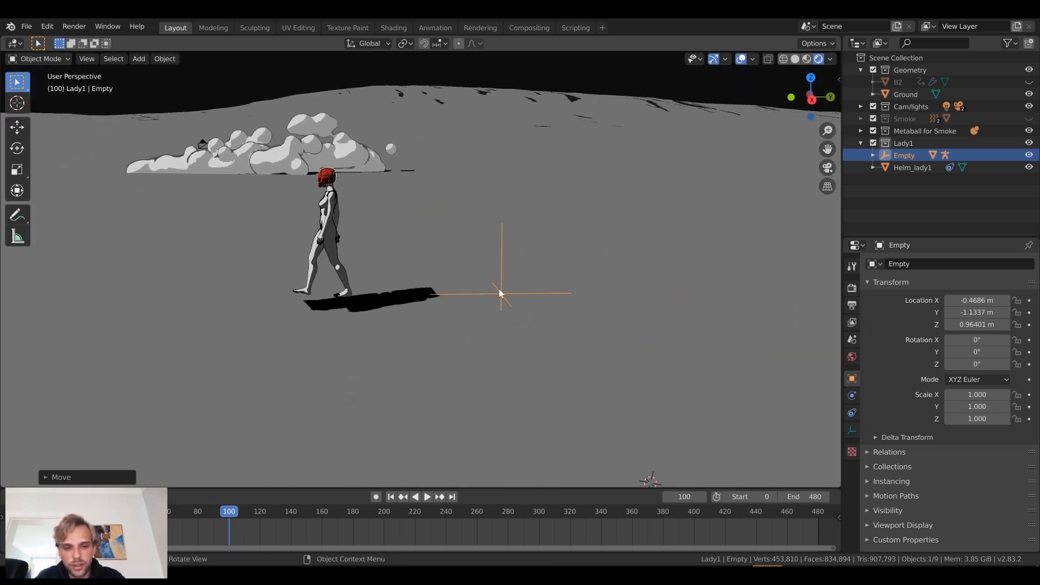
pyautogui.press('g')
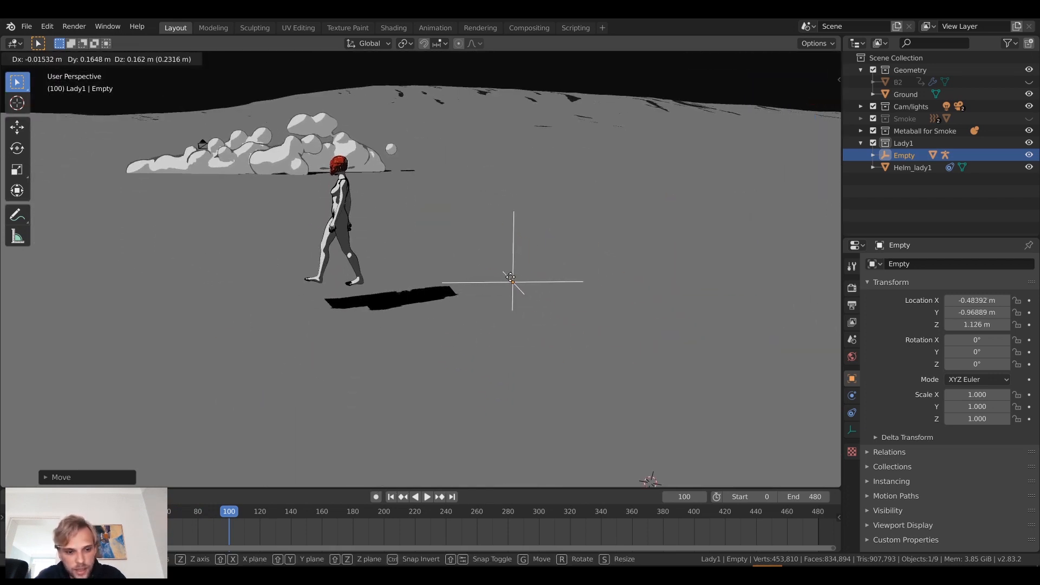
pyautogui.press('z')
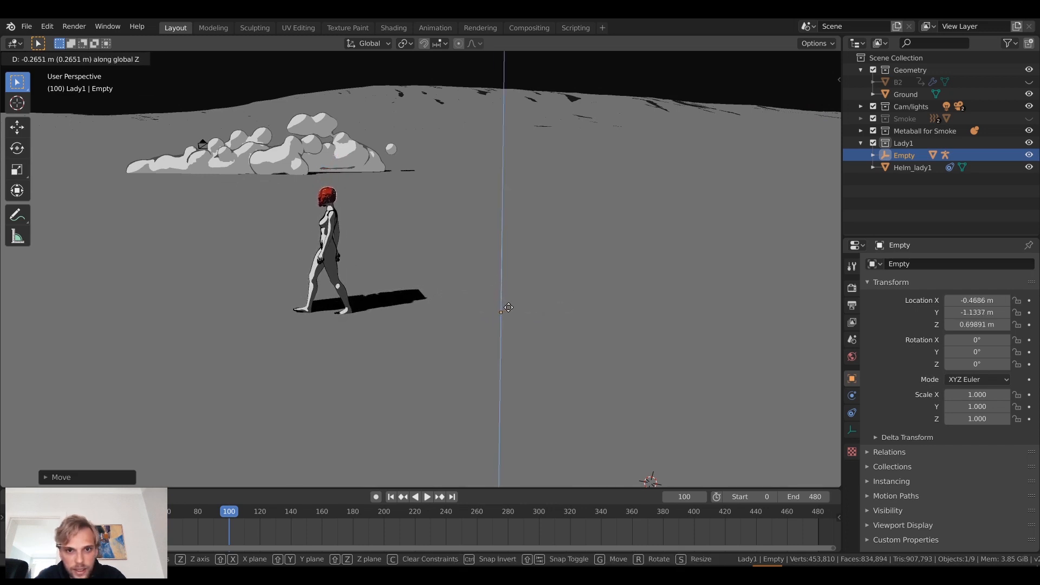
pyautogui.click(509, 306)
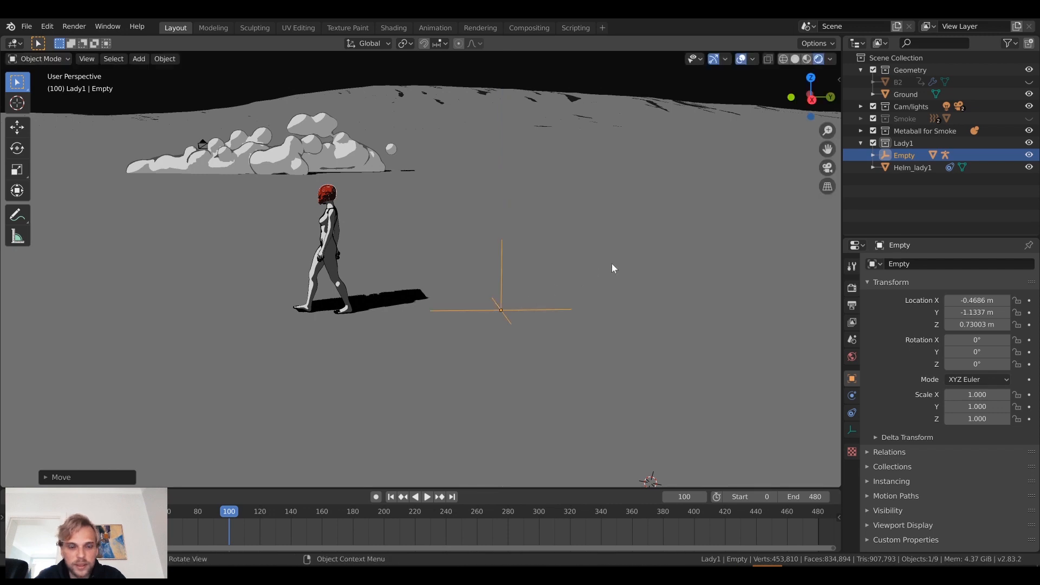
pyautogui.moveTo(606, 292)
pyautogui.mouseDown(button='middle')
pyautogui.moveTo(590, 286)
pyautogui.moveTo(603, 292)
pyautogui.mouseUp(button='middle')
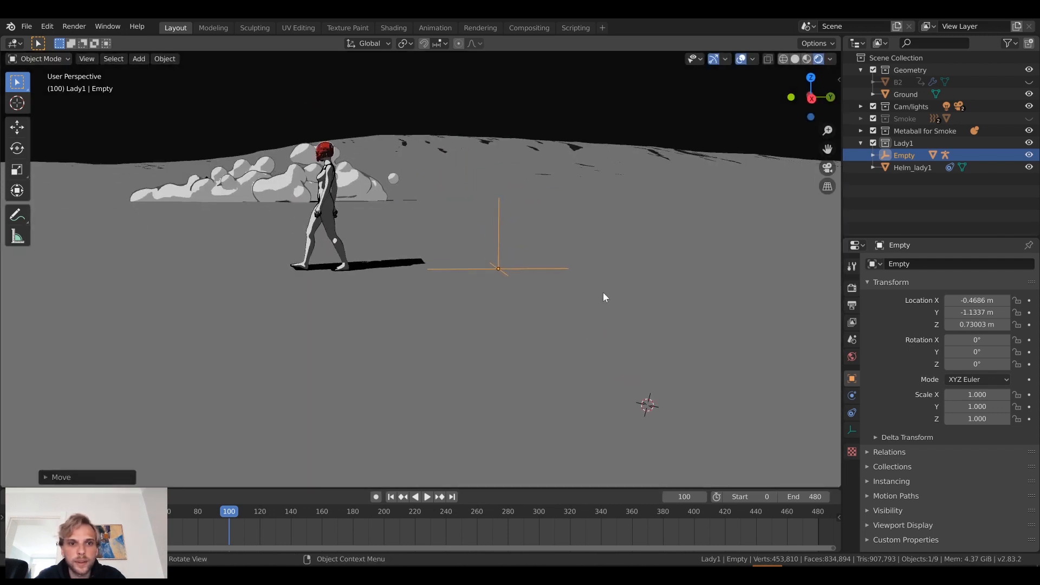
# Step: Play the walk from frame 0 in a close side view to check the ground contact, and return to frame 0
pyautogui.moveTo(232, 514); pyautogui.dragTo(76, 515)
pyautogui.press('space')
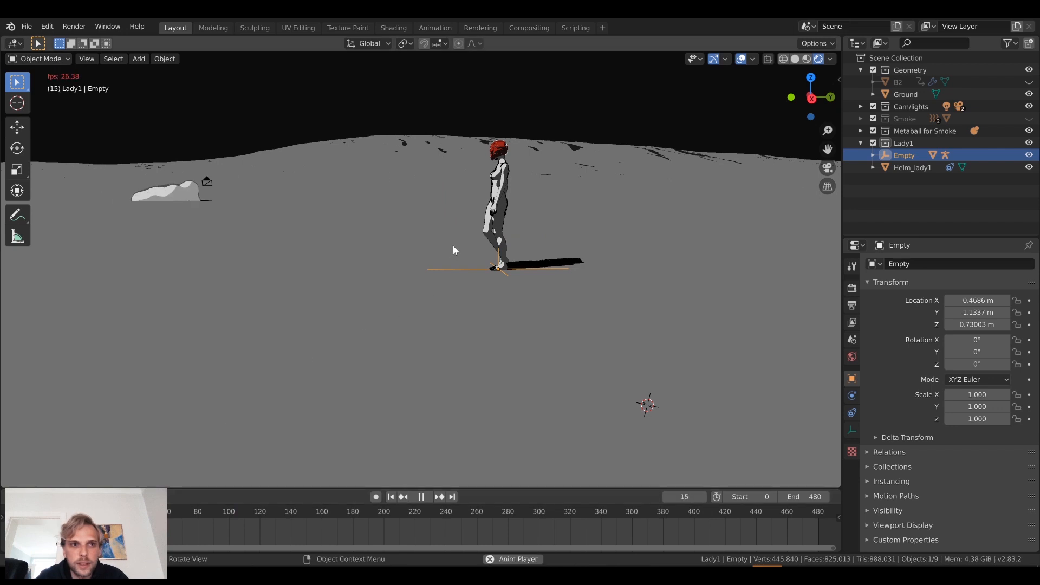
pyautogui.moveTo(452, 245); pyautogui.dragTo(512, 304, button='middle')
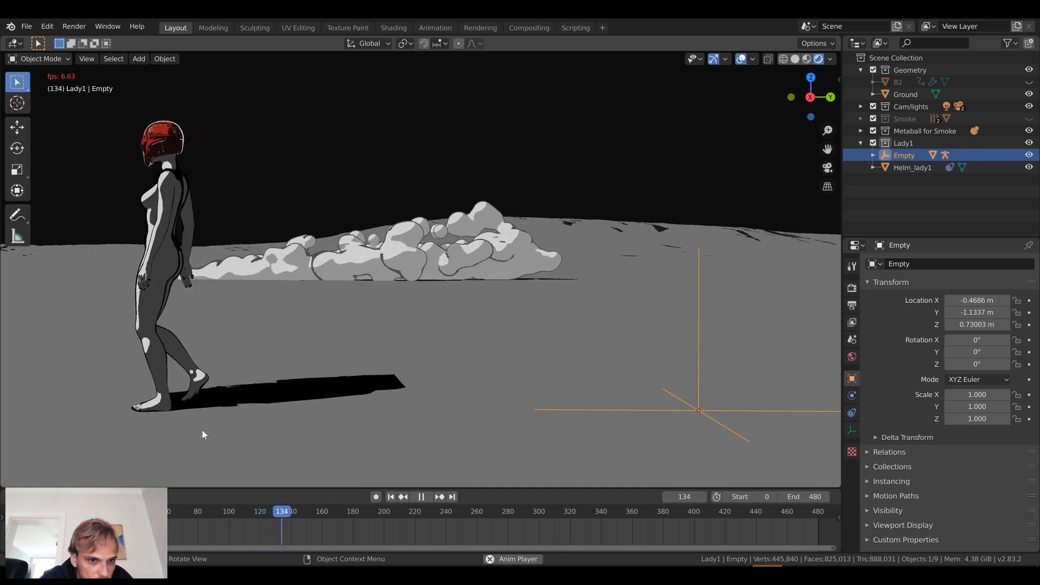
pyautogui.press('space')
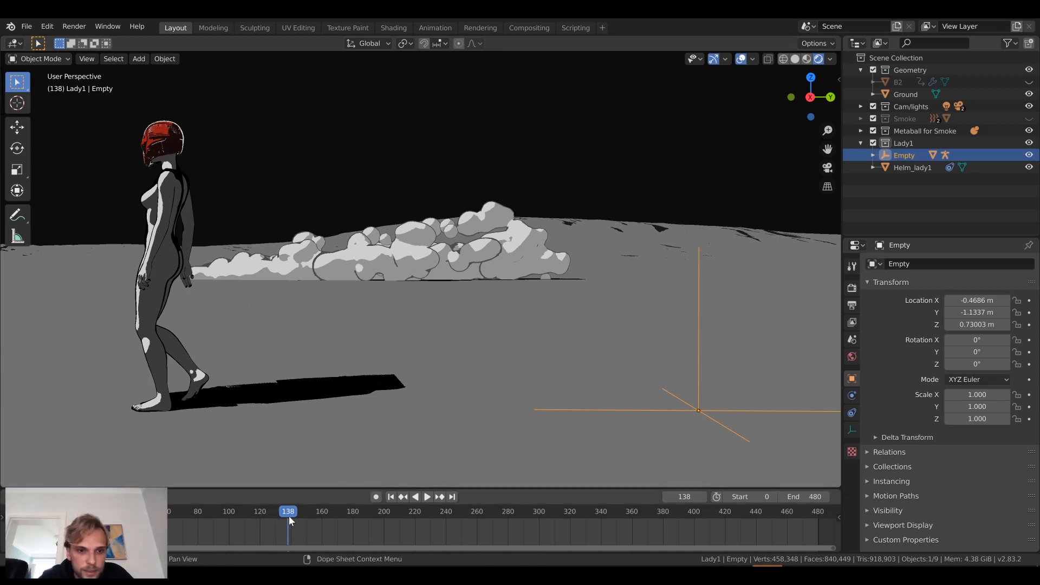
pyautogui.hotkey('shift', 'Left')
pyautogui.press('space')
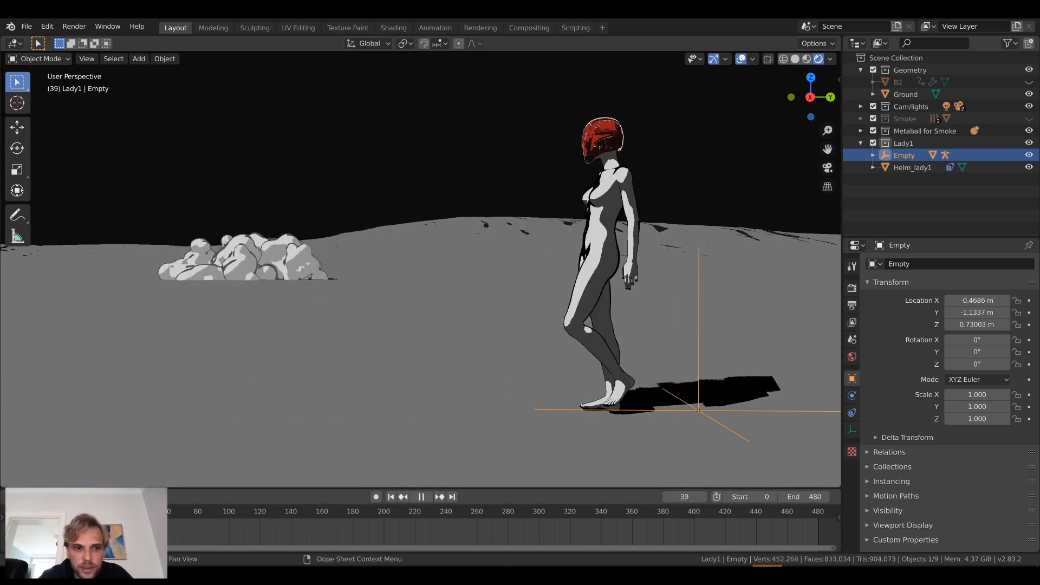
pyautogui.hotkey('shift', 'Left')
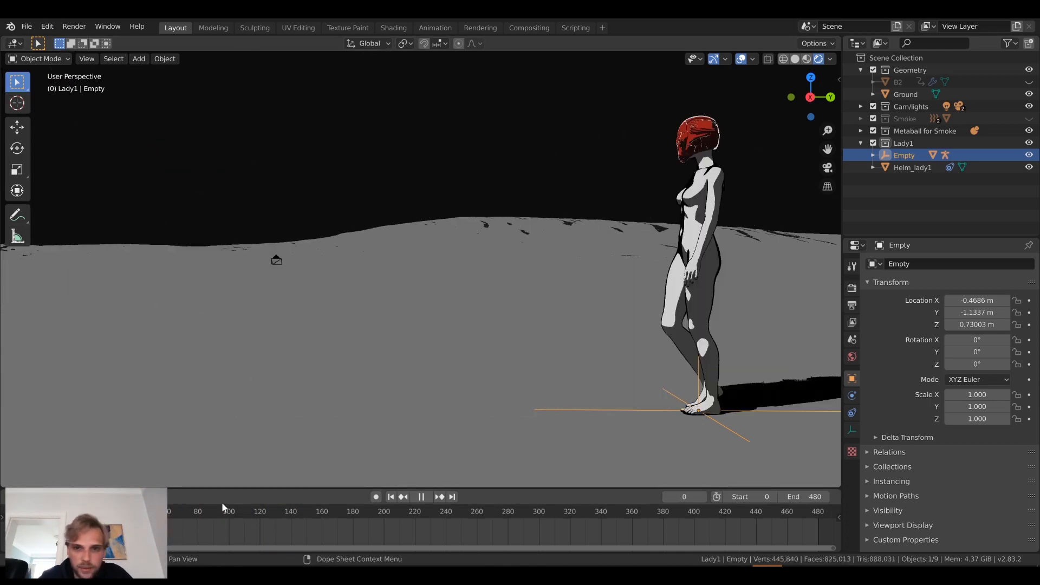
pyautogui.press('space')
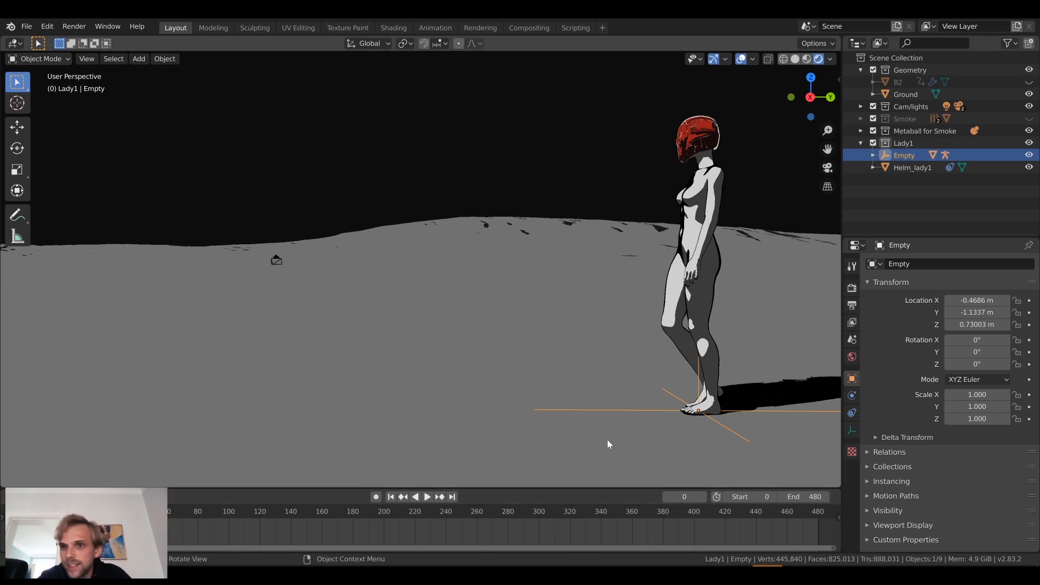
# Step: Rename the empty to Lady1_empty and collapse the Lady1 collection
pyautogui.doubleClick(907, 155)
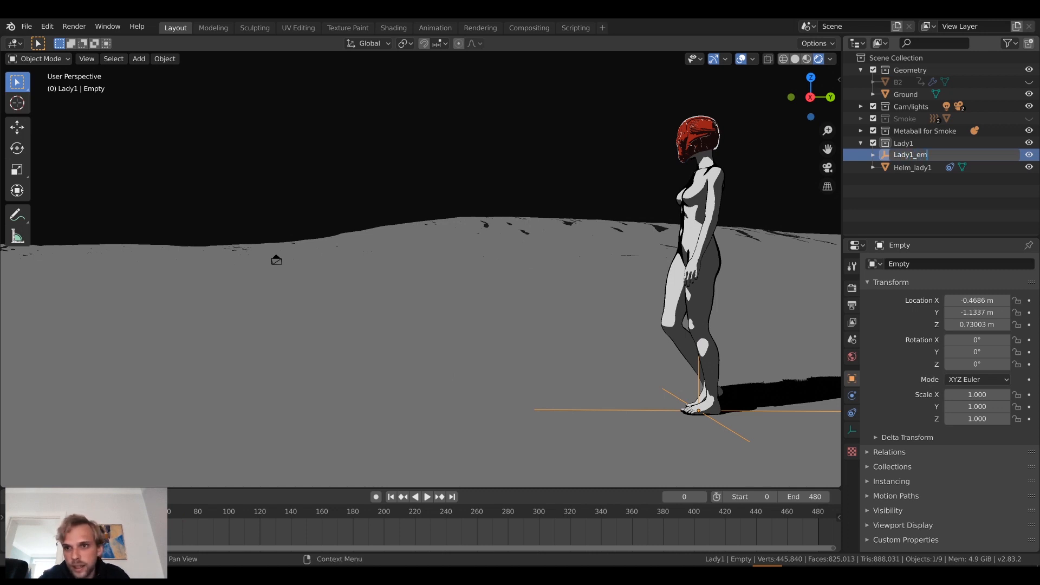
pyautogui.press('Return')
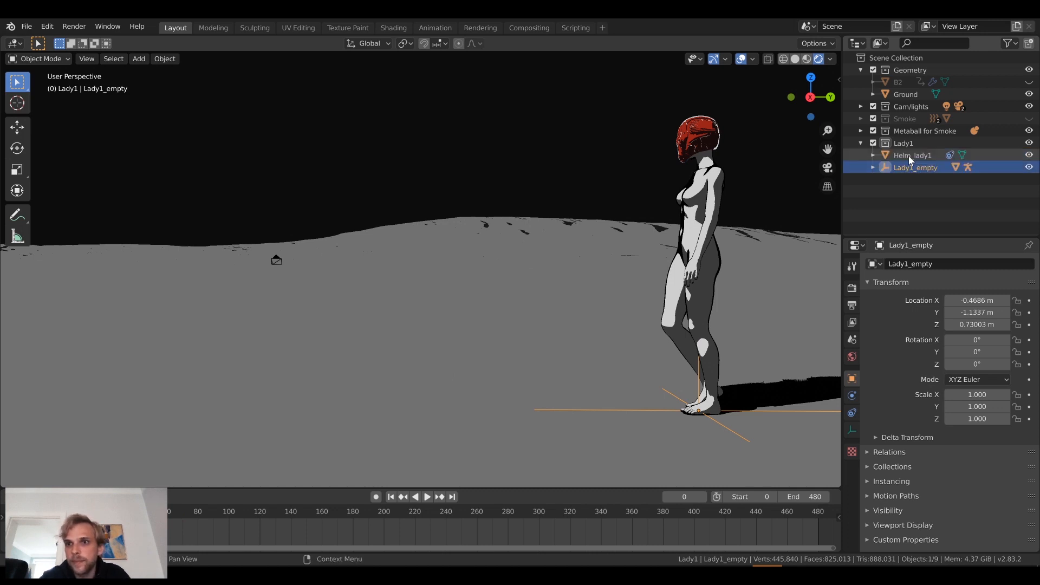
pyautogui.click(935, 190)
pyautogui.click(860, 143)
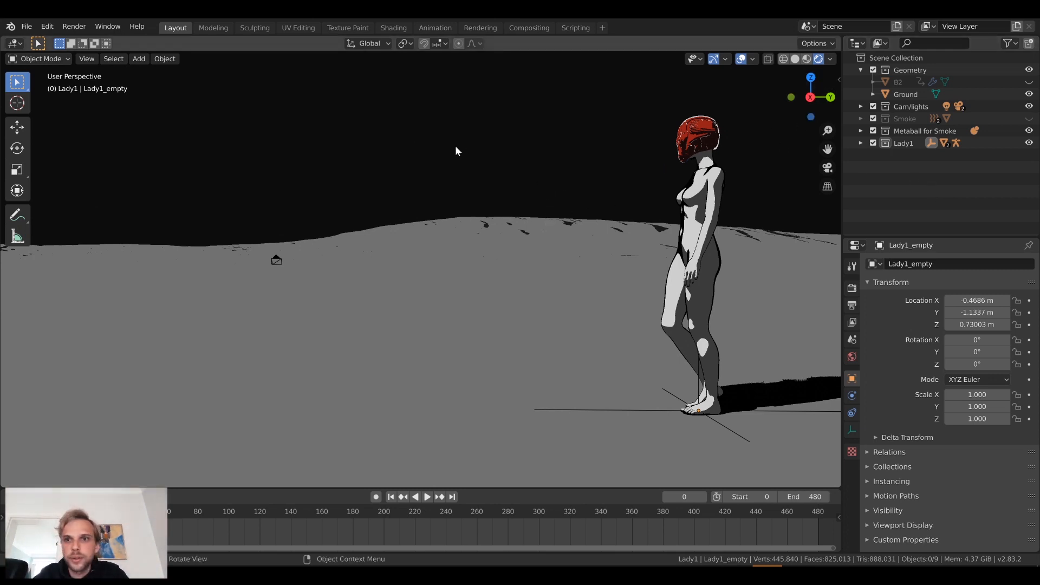
# Step: Make Cam/lights the active collection and expand it to list its cameras and sun
pyautogui.hotkey('shift', 'a')
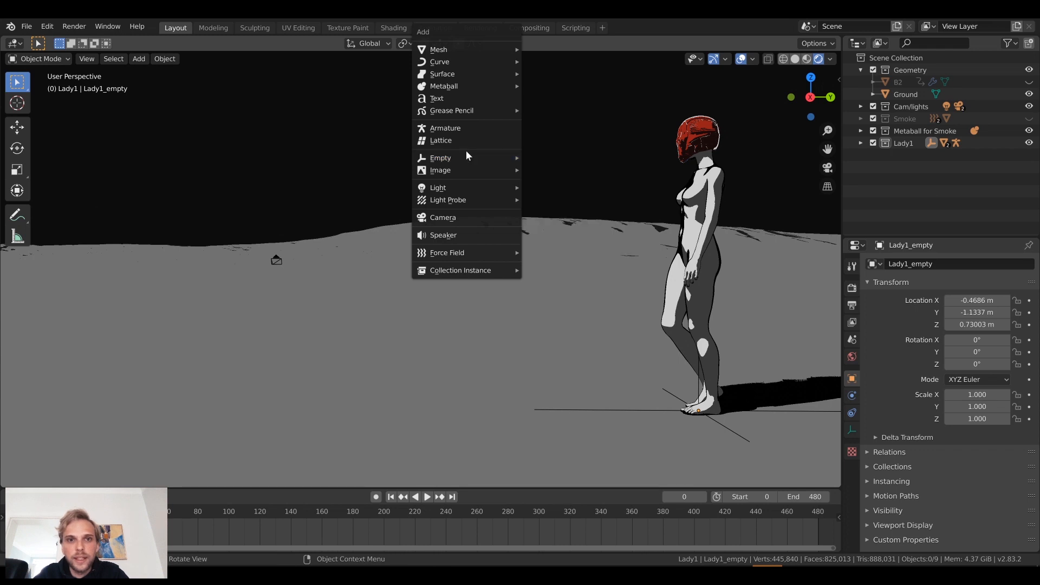
pyautogui.doubleClick(911, 106)
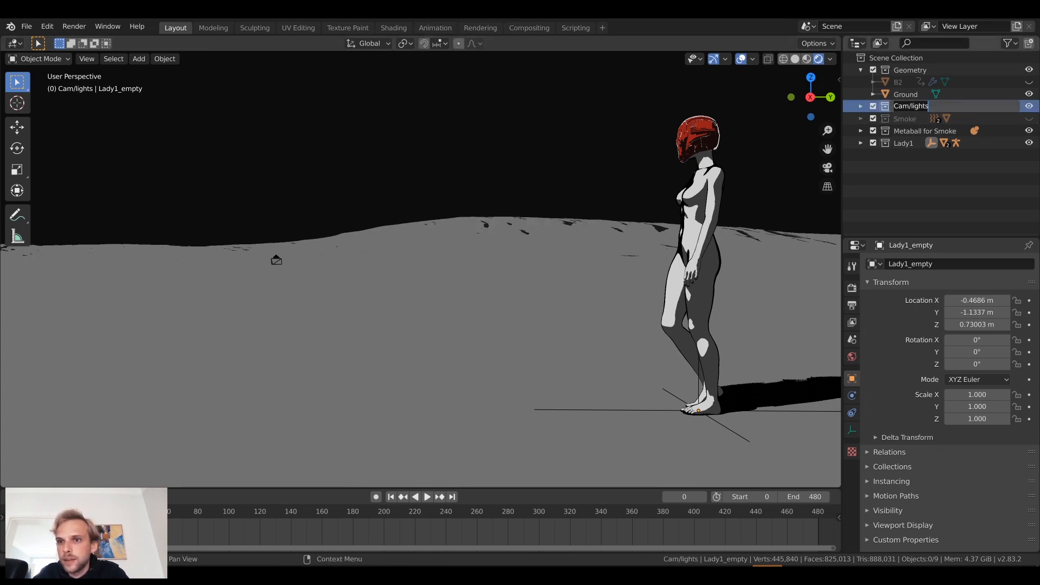
pyautogui.press('Return')
pyautogui.click(860, 107)
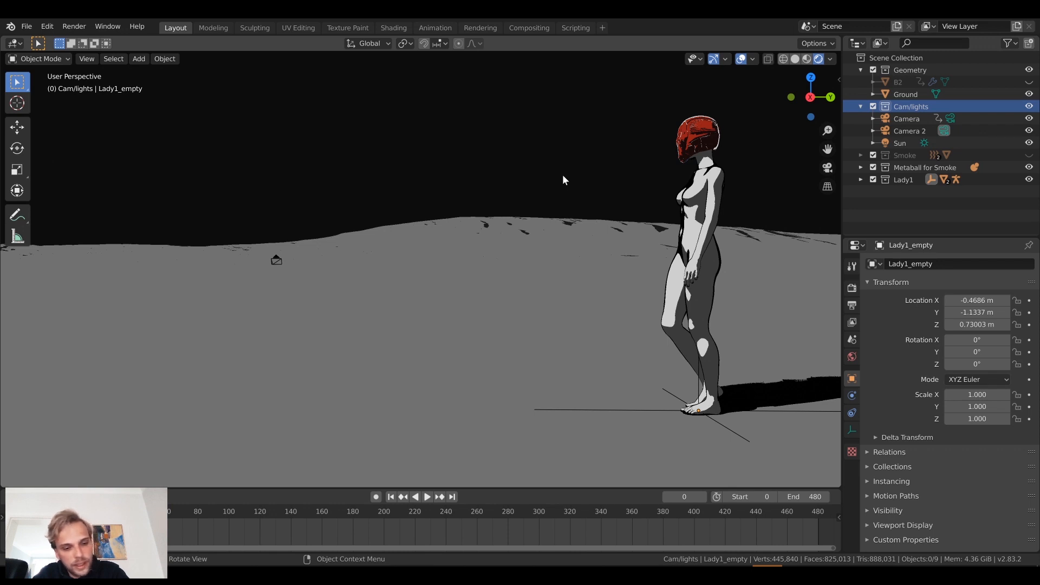
pyautogui.rightClick(908, 106)
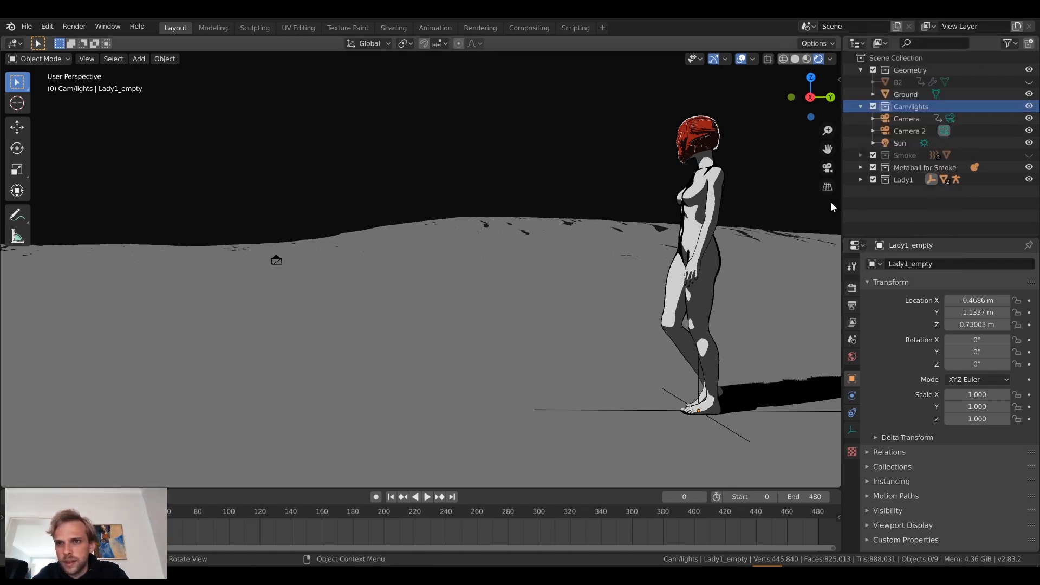
# Step: Fold every collection in the outliner except Cam/lights, with its camera and sun entries collapsed
pyautogui.hotkey('shift', 'a')
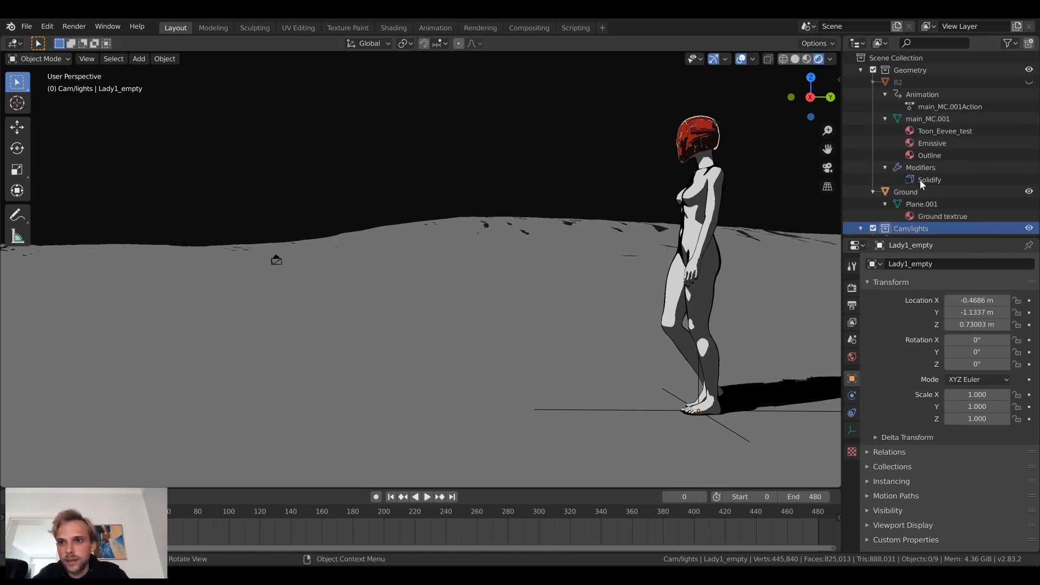
pyautogui.click(860, 70)
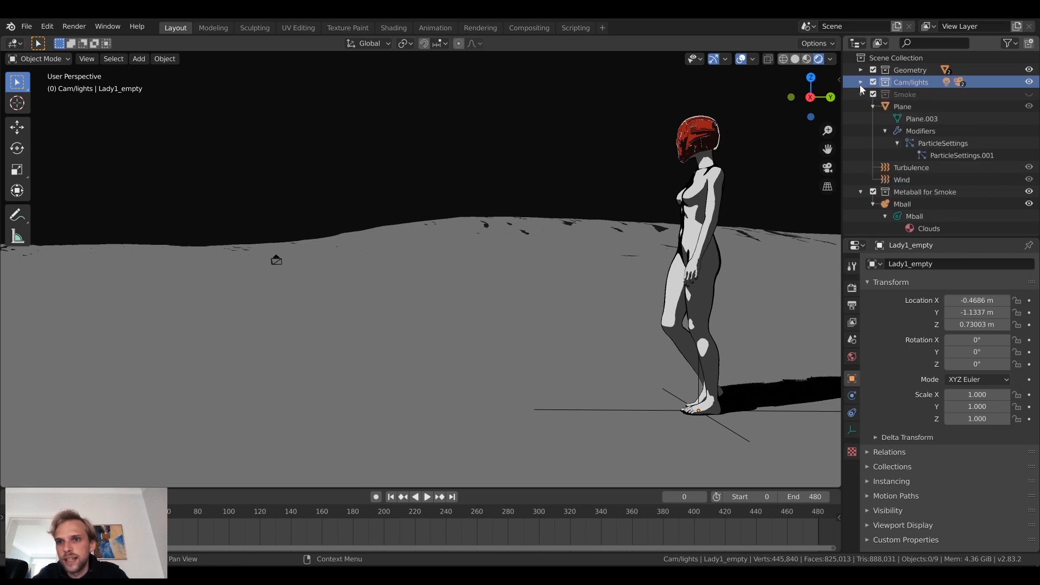
pyautogui.click(861, 83)
pyautogui.click(861, 95)
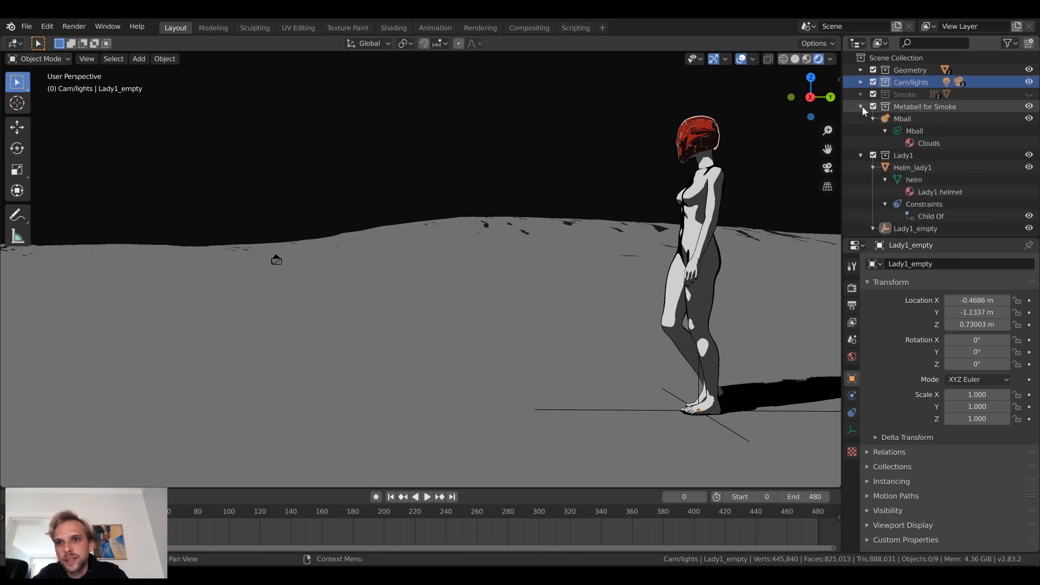
pyautogui.click(861, 106)
pyautogui.click(860, 119)
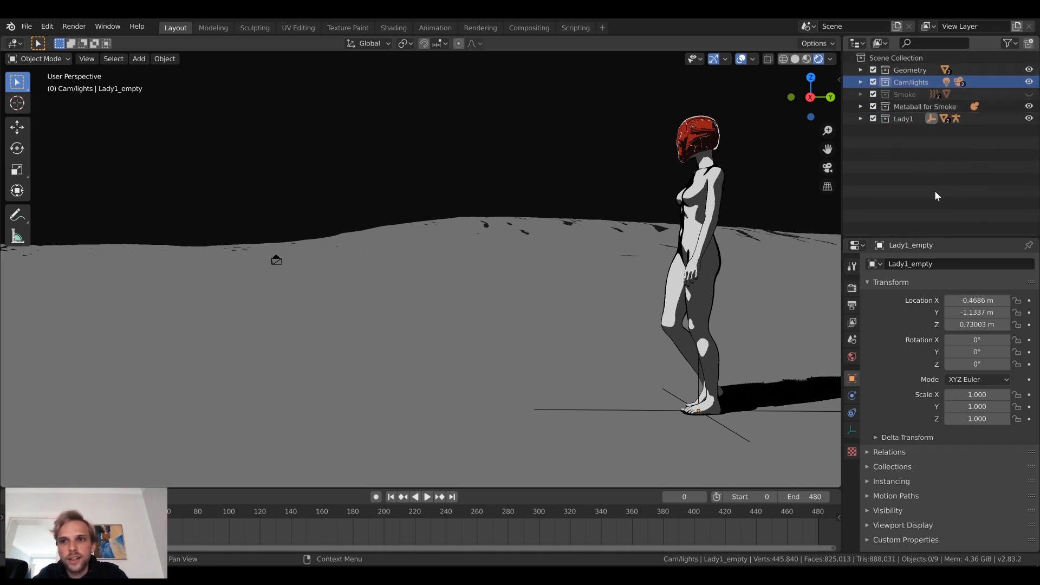
pyautogui.keyDown('shift'); pyautogui.click(861, 82); pyautogui.keyUp('shift')
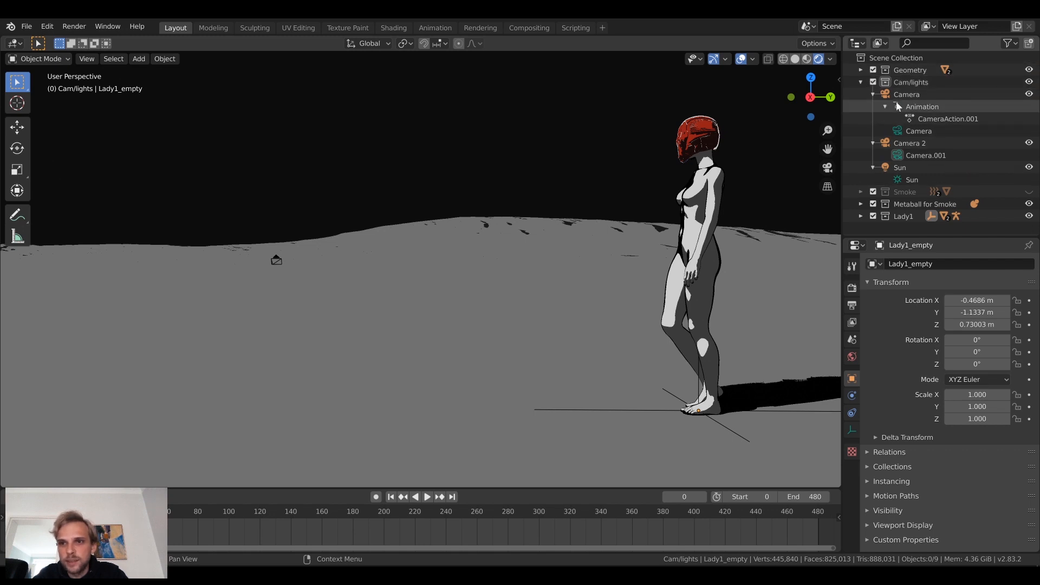
pyautogui.click(873, 94)
pyautogui.click(873, 106)
pyautogui.click(872, 118)
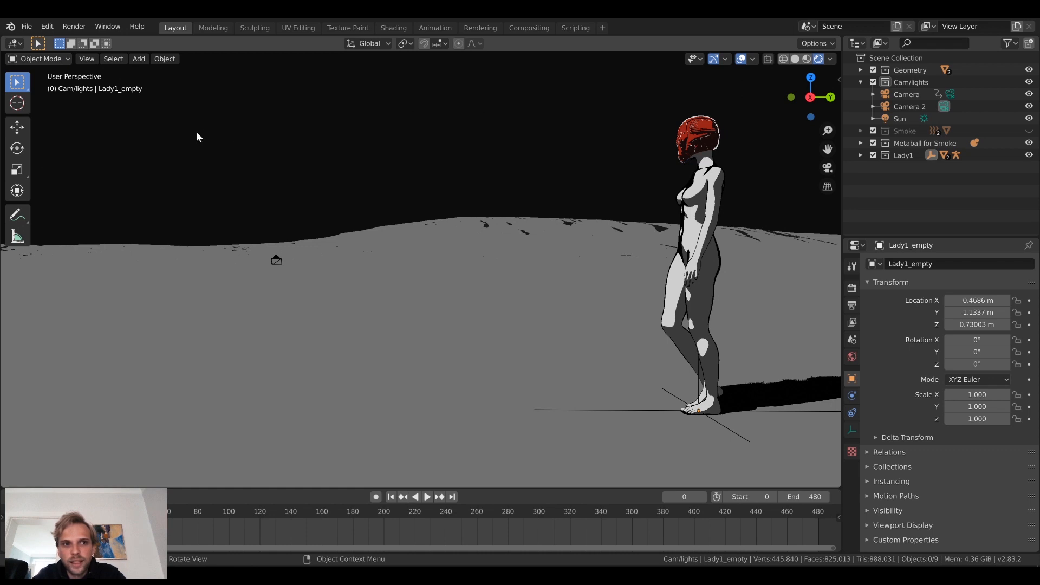
# Step: Add a new camera to the Cam/lights collection and name it Camera3
pyautogui.hotkey('shift', 'a')
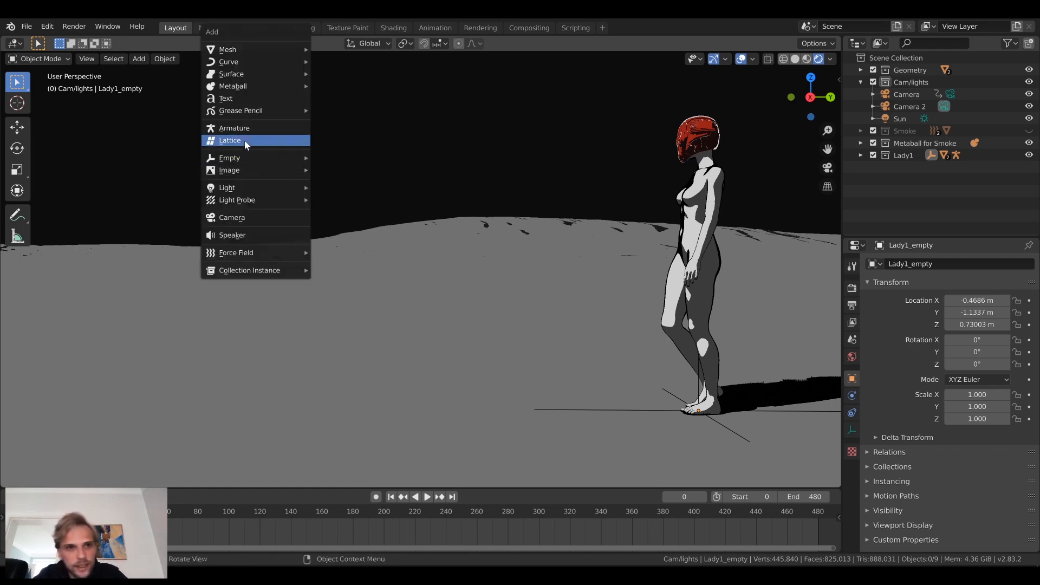
pyautogui.click(264, 217)
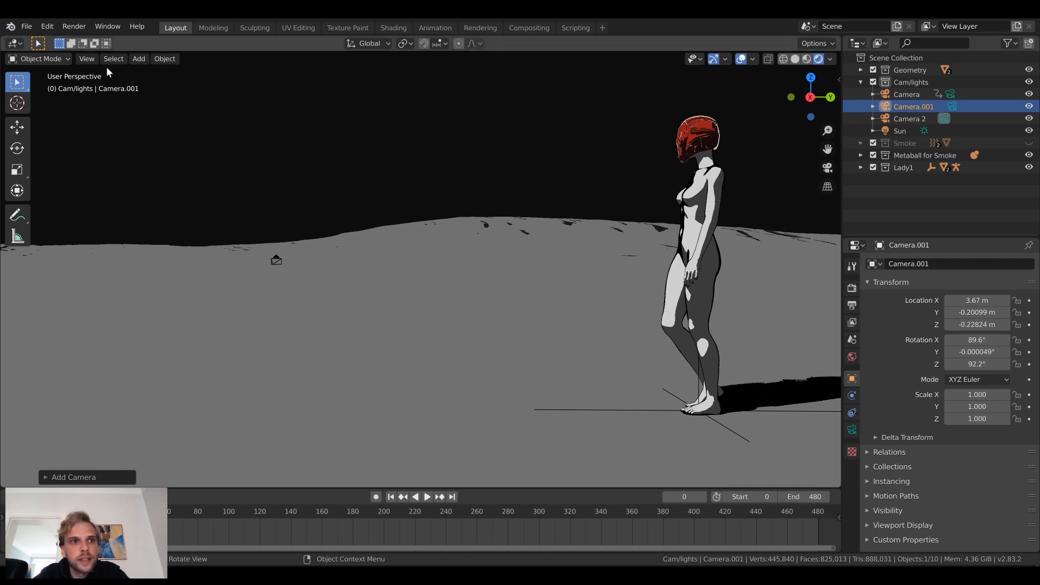
pyautogui.doubleClick(913, 106)
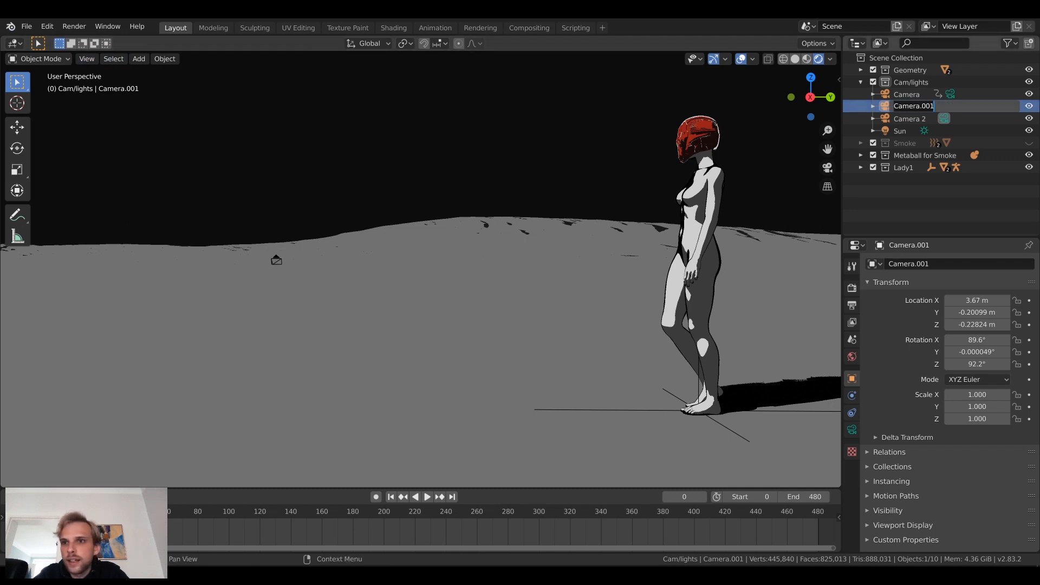
pyautogui.moveTo(922, 106); pyautogui.dragTo(925, 106)
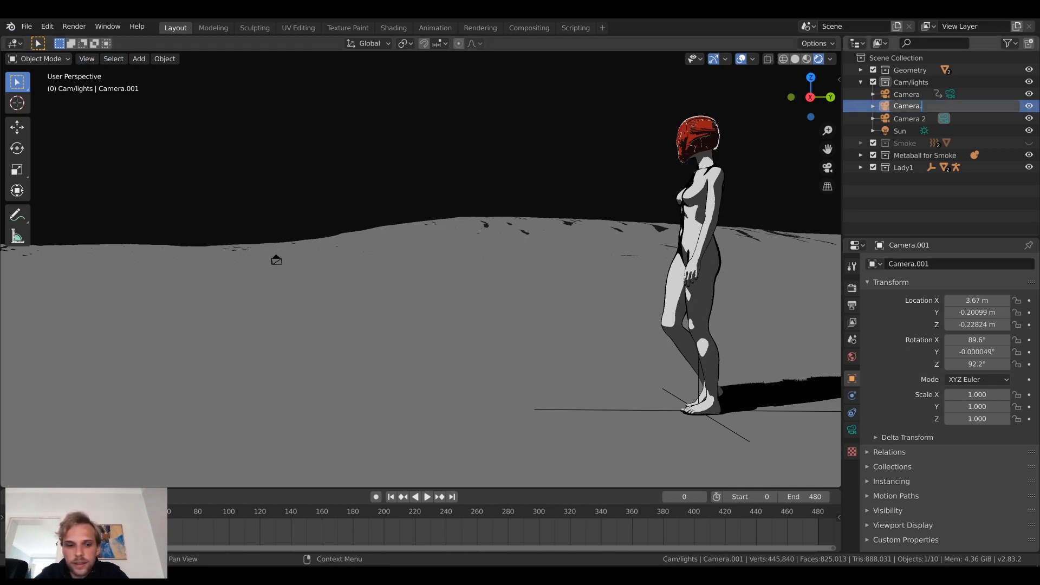
pyautogui.write('3')
pyautogui.press('Return')
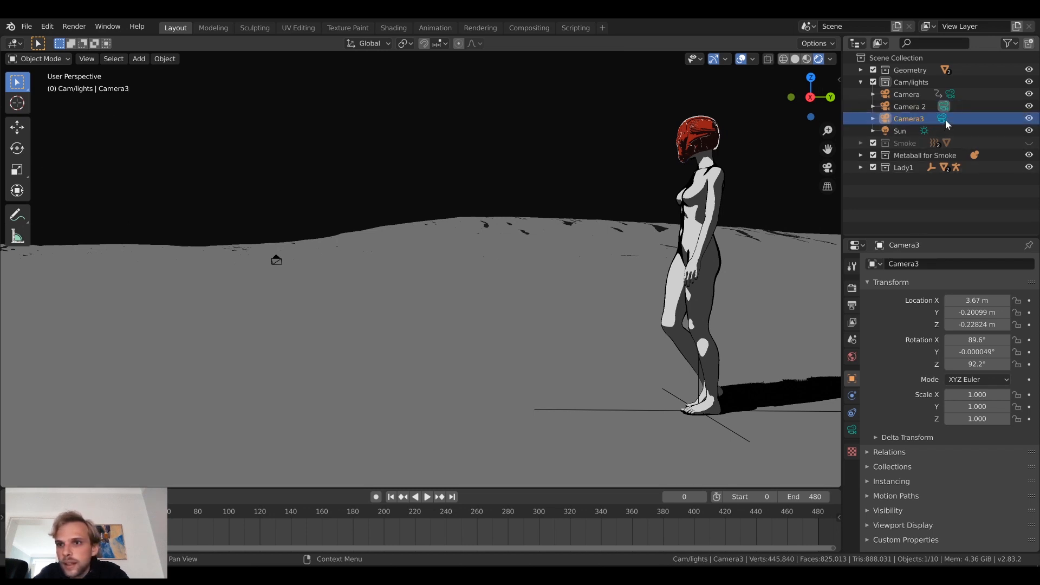
# Step: Make Camera3 the active scene camera and align it to the current side view of the lady
pyautogui.click(892, 193)
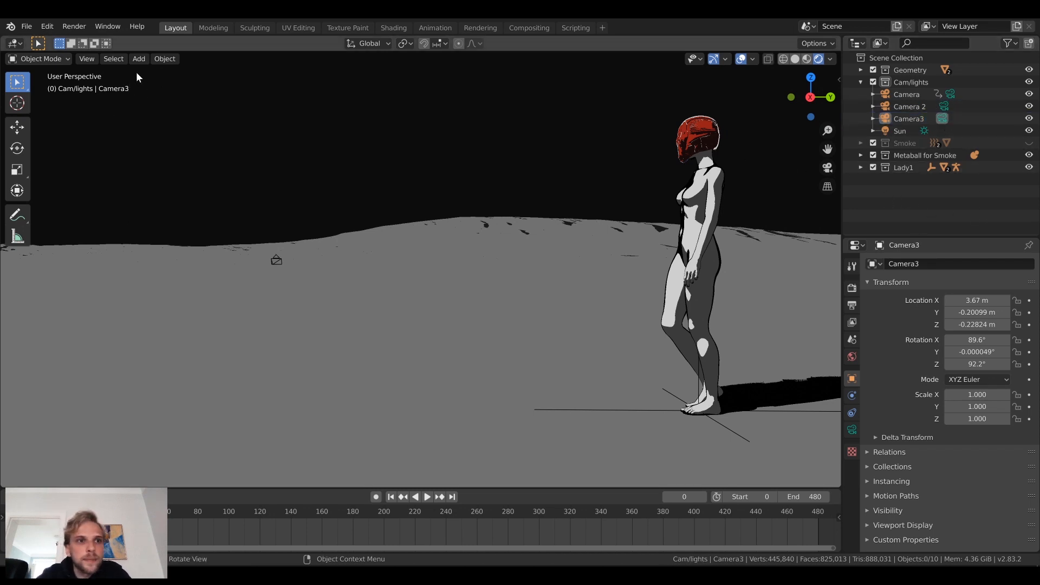
pyautogui.click(92, 60)
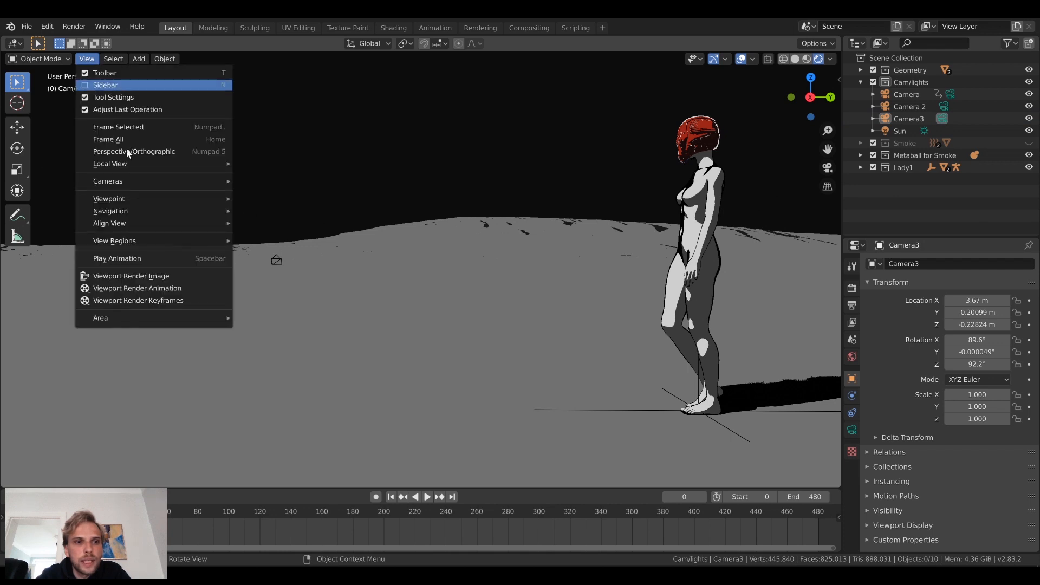
pyautogui.moveTo(150, 204)
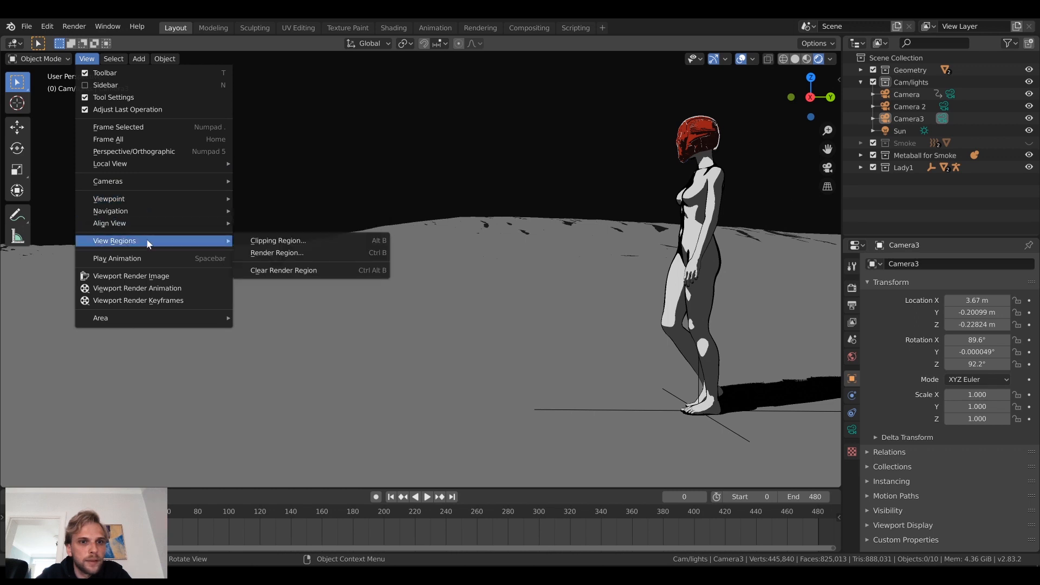
pyautogui.moveTo(152, 226)
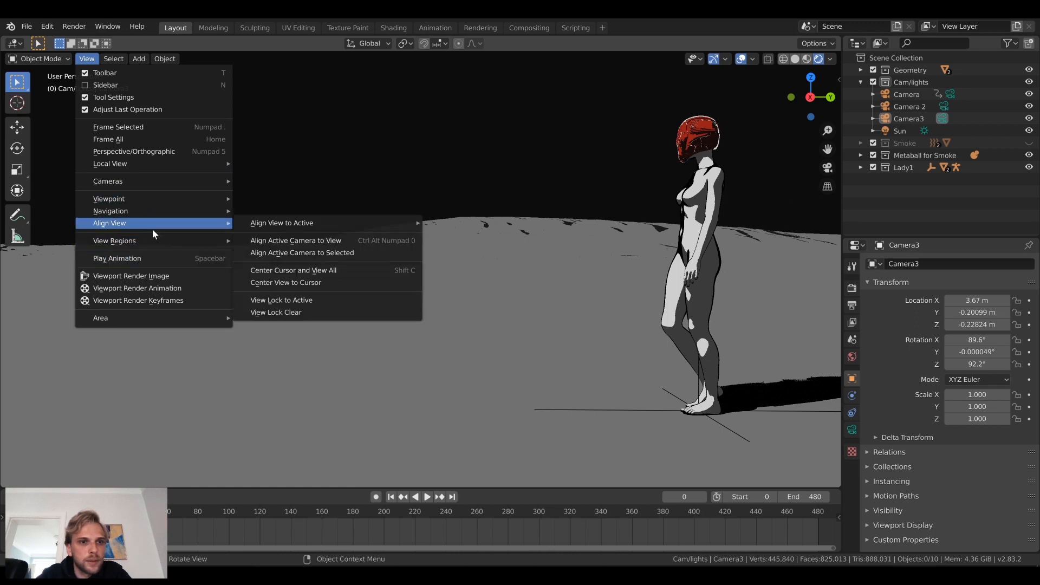
pyautogui.click(322, 242)
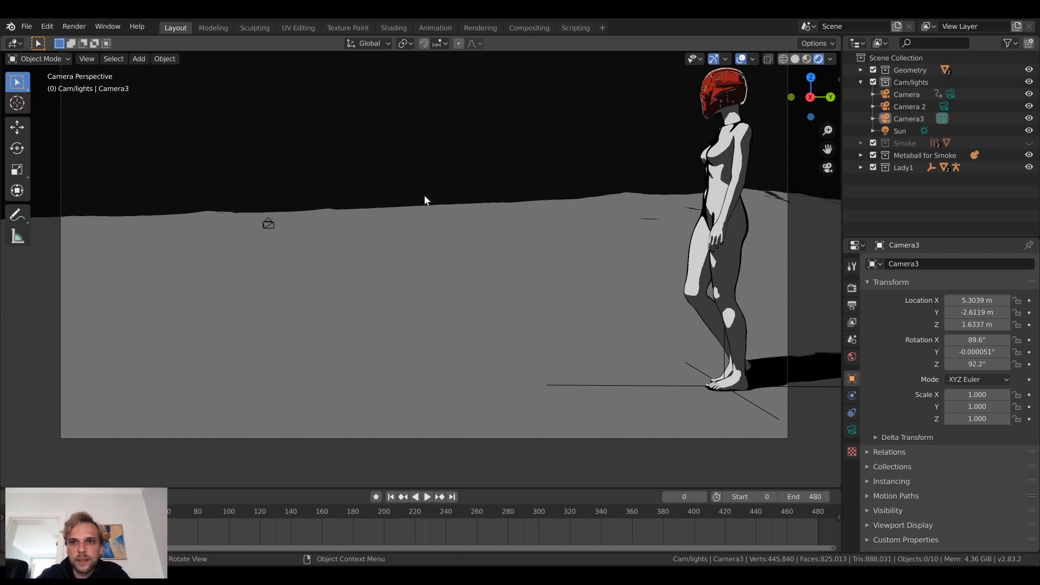
pyautogui.moveTo(435, 190); pyautogui.dragTo(447, 215, button='middle')
pyautogui.scroll(-5, 448, 216)
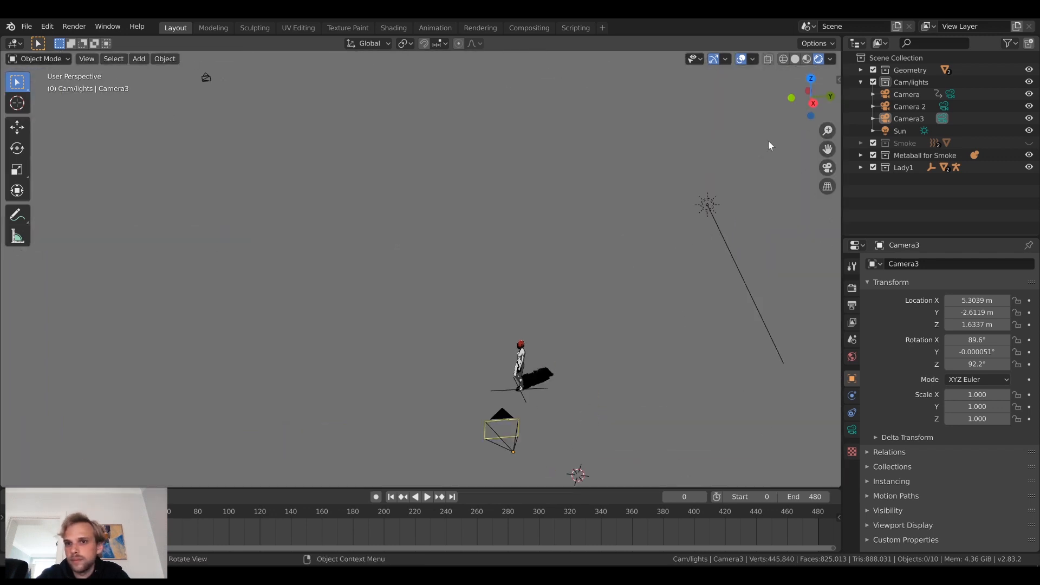
# Step: Play the animation through Camera3 to check how the lady crosses the frame, stopping at frame 133
pyautogui.click(829, 169)
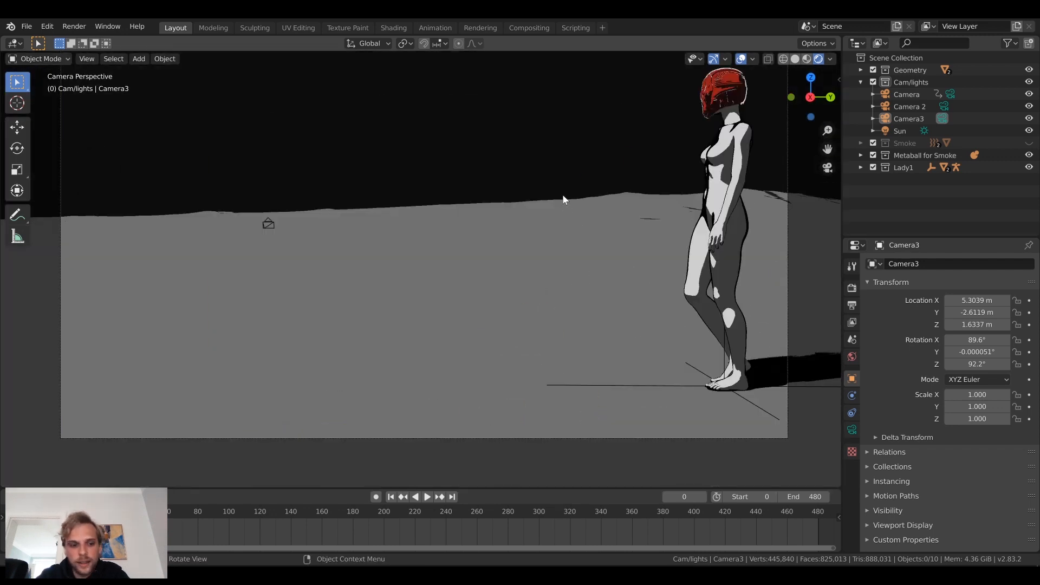
pyautogui.keyDown('shift'); pyautogui.moveTo(563, 199); pyautogui.dragTo(554, 242, button='middle'); pyautogui.keyUp('shift')
pyautogui.scroll(-1, 553, 243)
pyautogui.press('space')
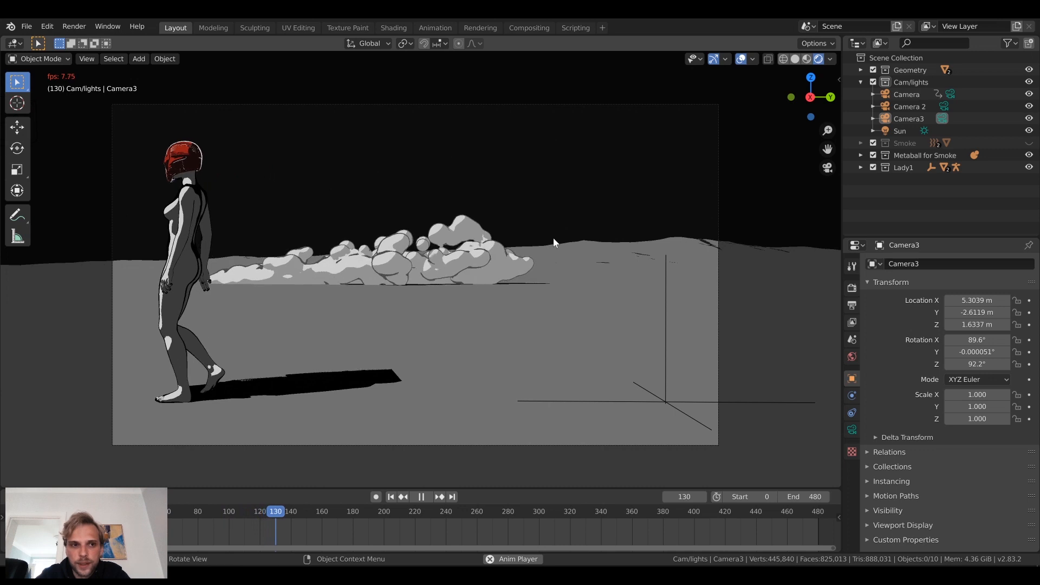
pyautogui.press('space')
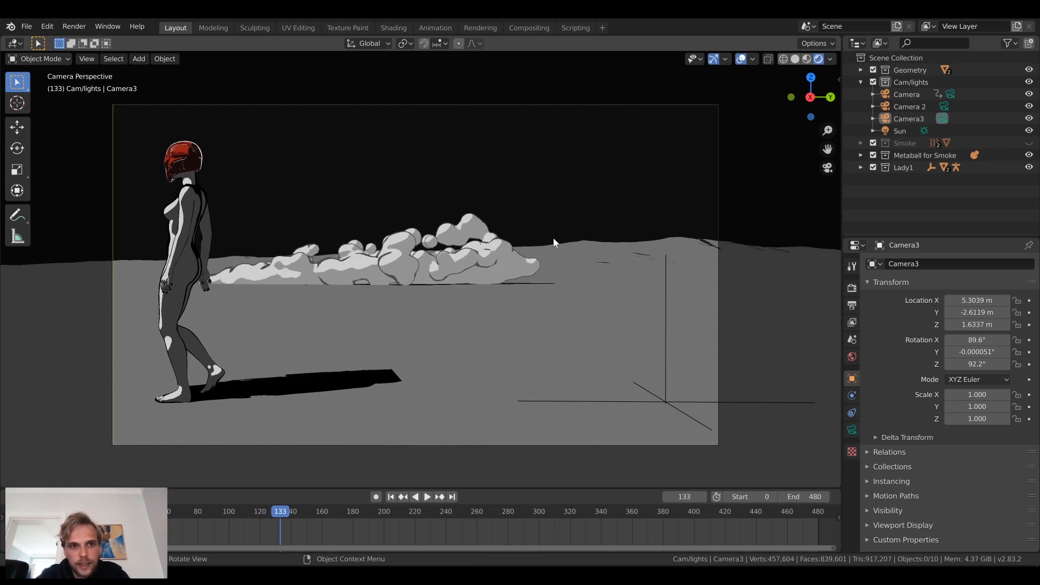
pyautogui.keyDown('shift'); pyautogui.moveTo(553, 239); pyautogui.dragTo(575, 233, button='middle'); pyautogui.keyUp('shift')
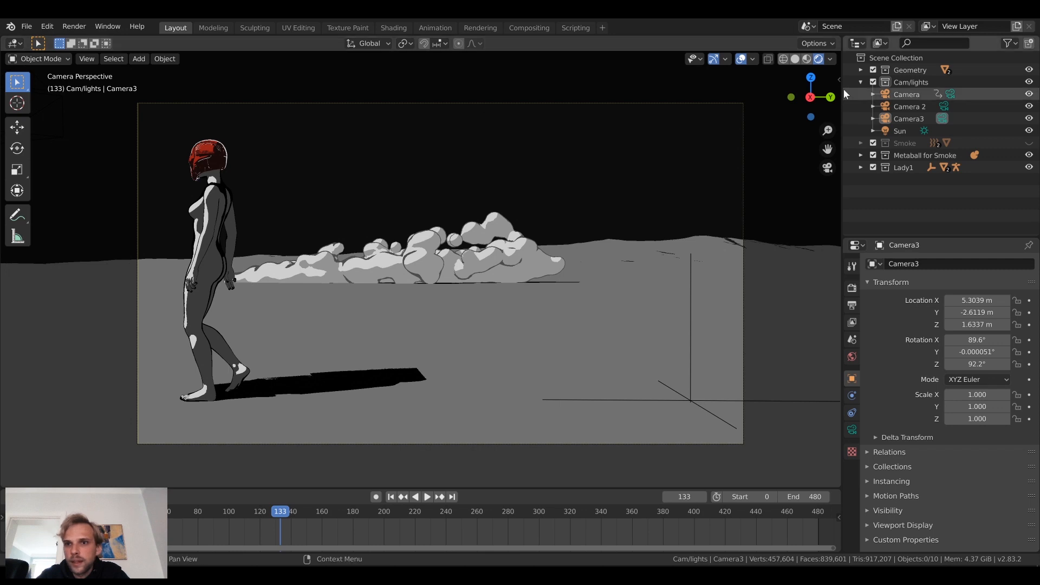
# Step: Split the 3D viewport into two side-by-side views, one through Camera3 and one looking down on the scene from outside
pyautogui.moveTo(843, 89); pyautogui.dragTo(822, 33)
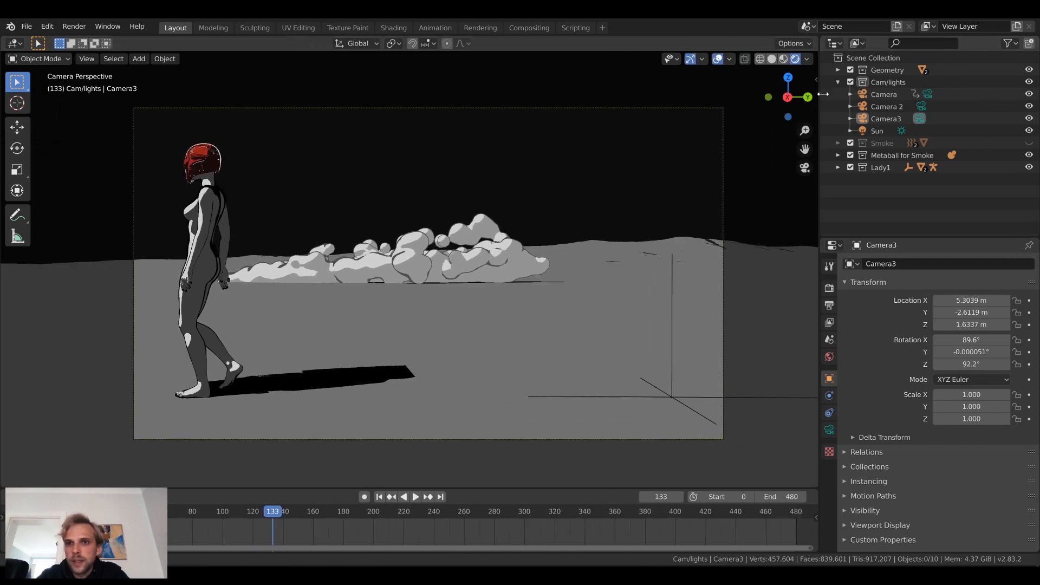
pyautogui.moveTo(704, 44); pyautogui.dragTo(428, 44)
pyautogui.moveTo(697, 268); pyautogui.dragTo(547, 391, button='middle')
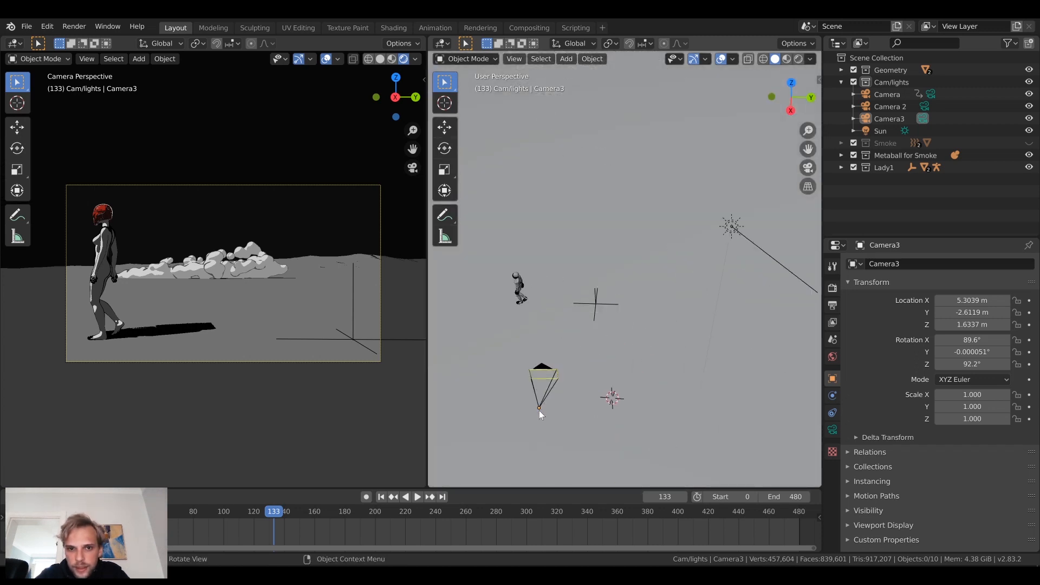
# Step: Move Camera3 closer to the lady along global X to about 2.67 m and along global Y to about -2.92 m
pyautogui.click(537, 408)
pyautogui.click(538, 407)
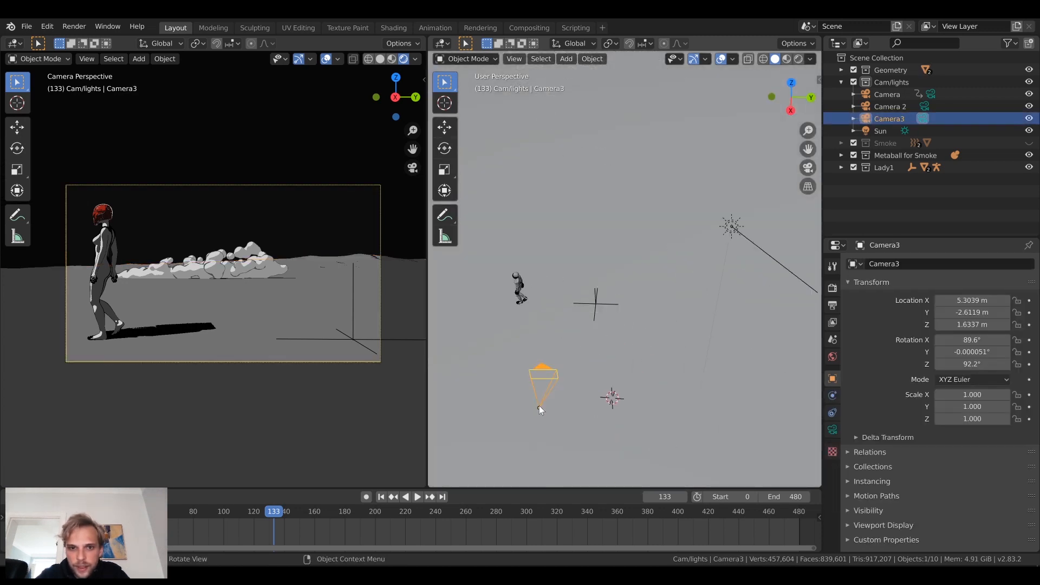
pyautogui.press('g')
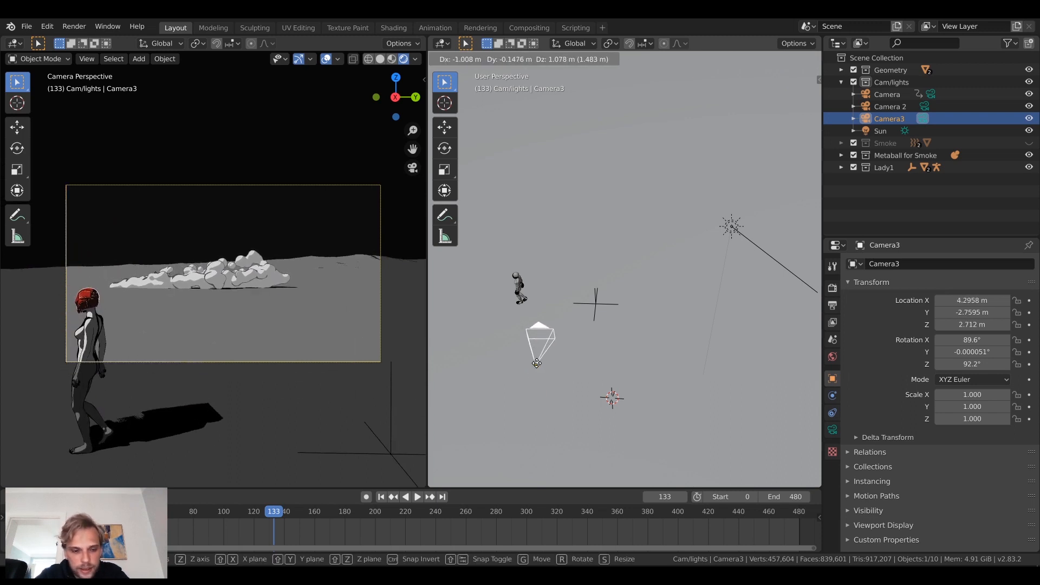
pyautogui.press('x')
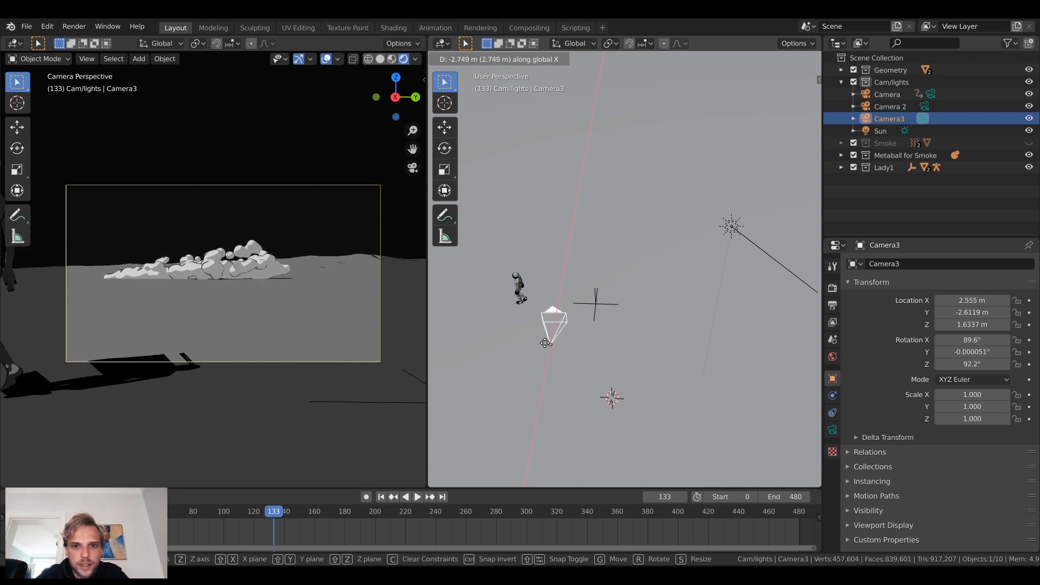
pyautogui.click(545, 345)
pyautogui.press('g')
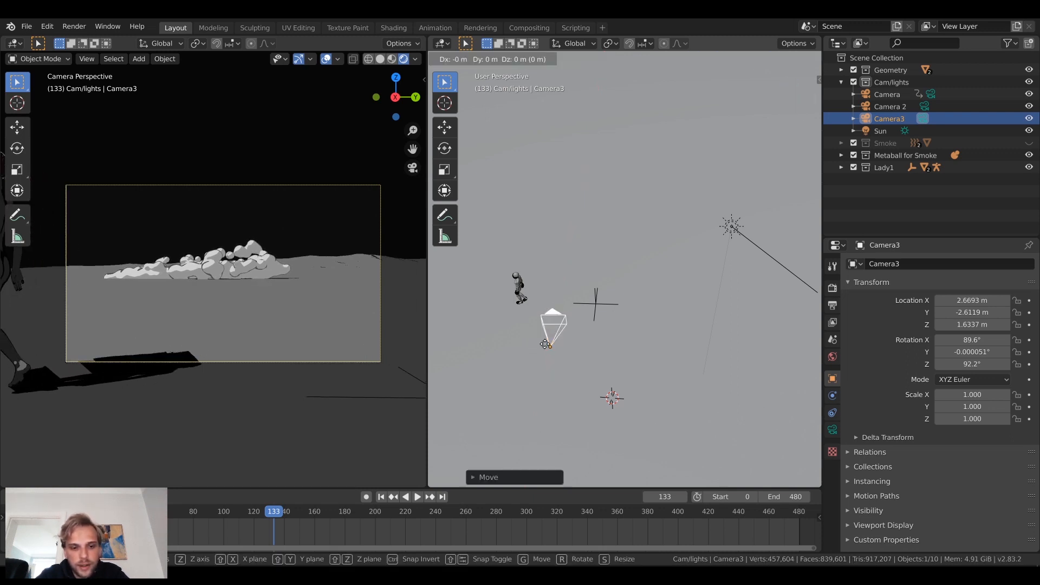
pyautogui.press('y')
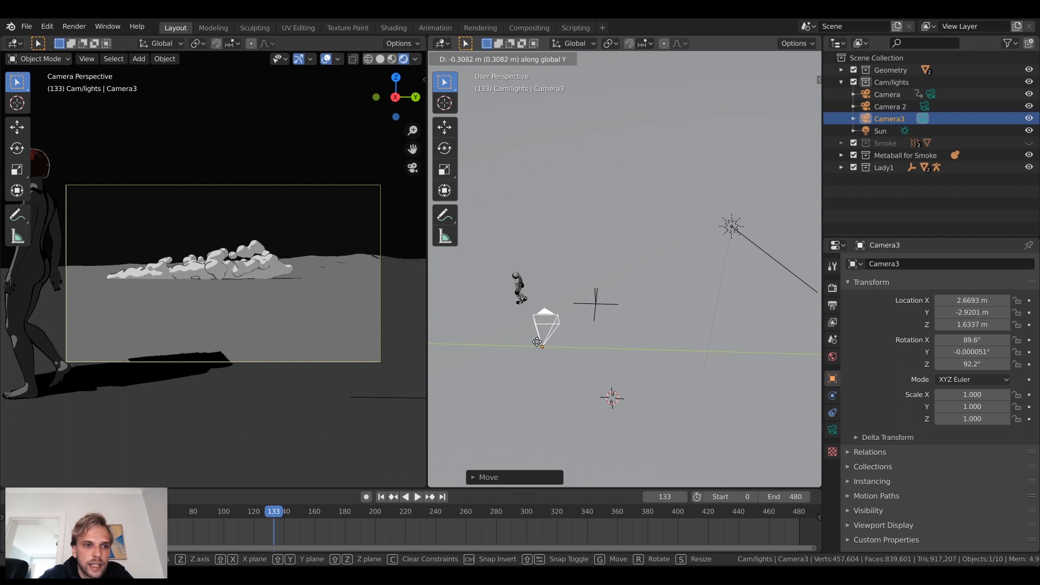
pyautogui.click(536, 343)
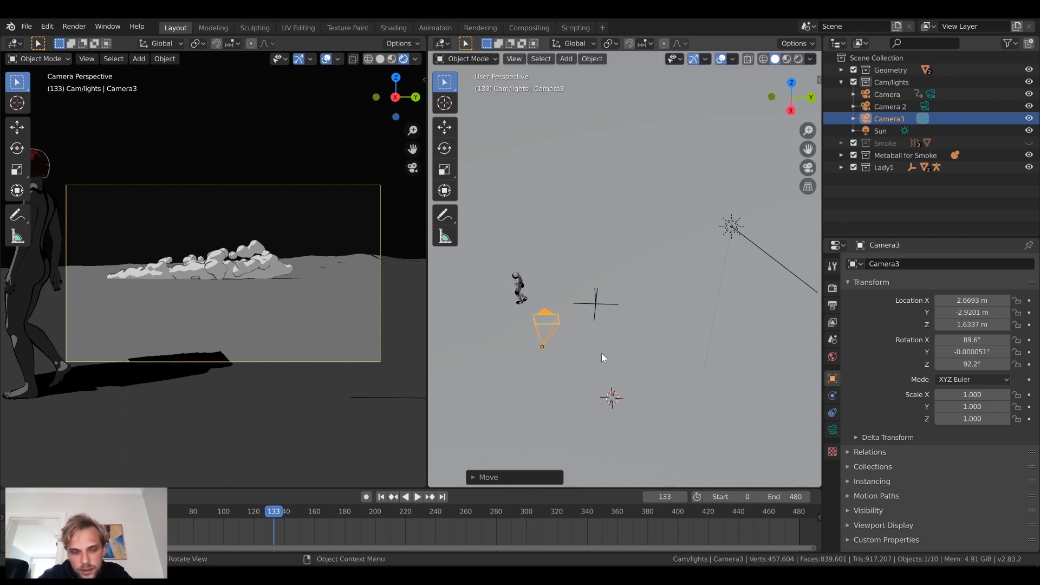
# Step: Raise Camera3 along global Z to about 1.88 m and preview the lady's walk through it up to frame 79
pyautogui.press('g')
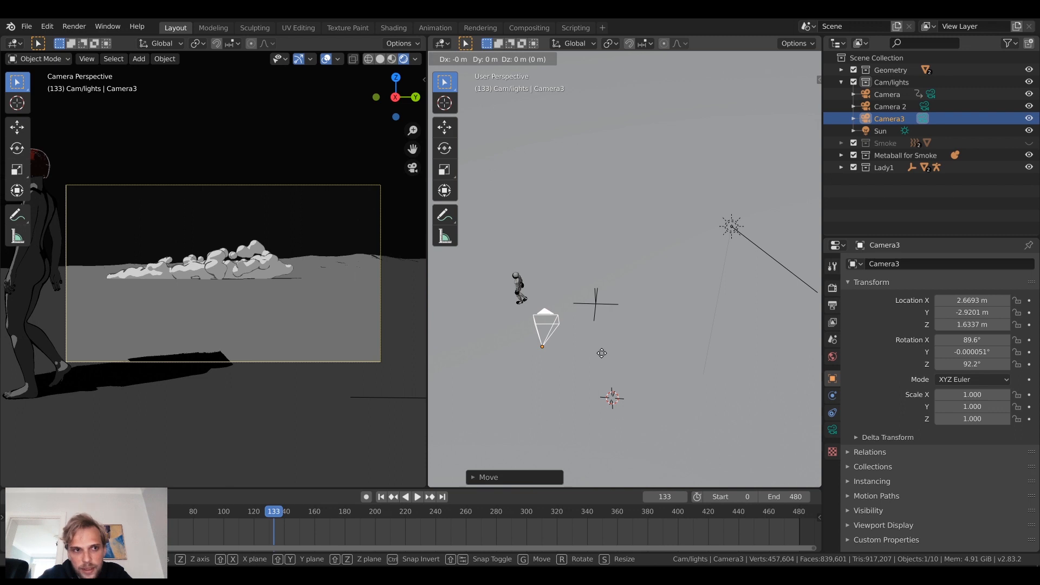
pyautogui.press('z')
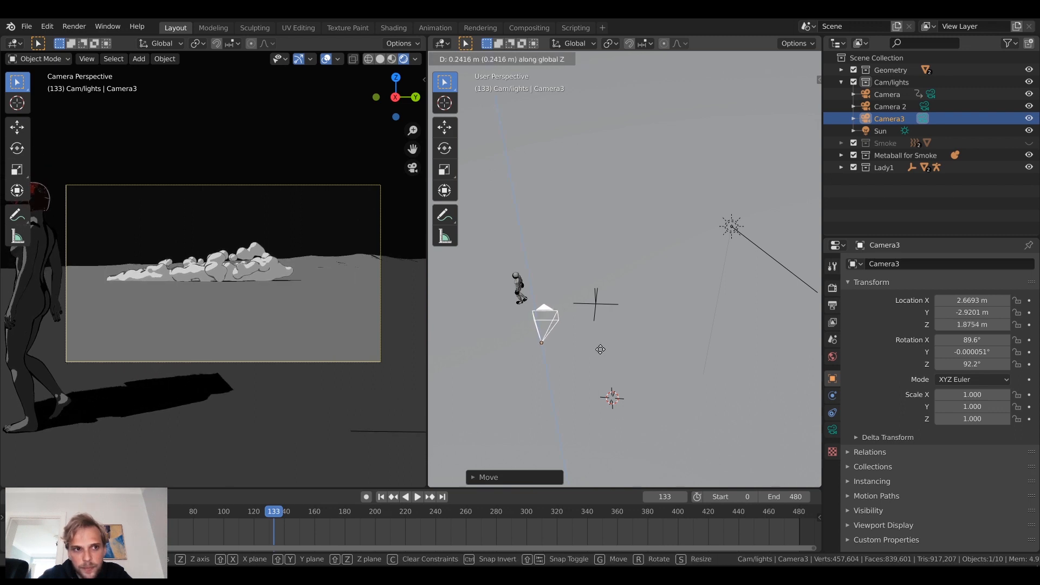
pyautogui.click(601, 349)
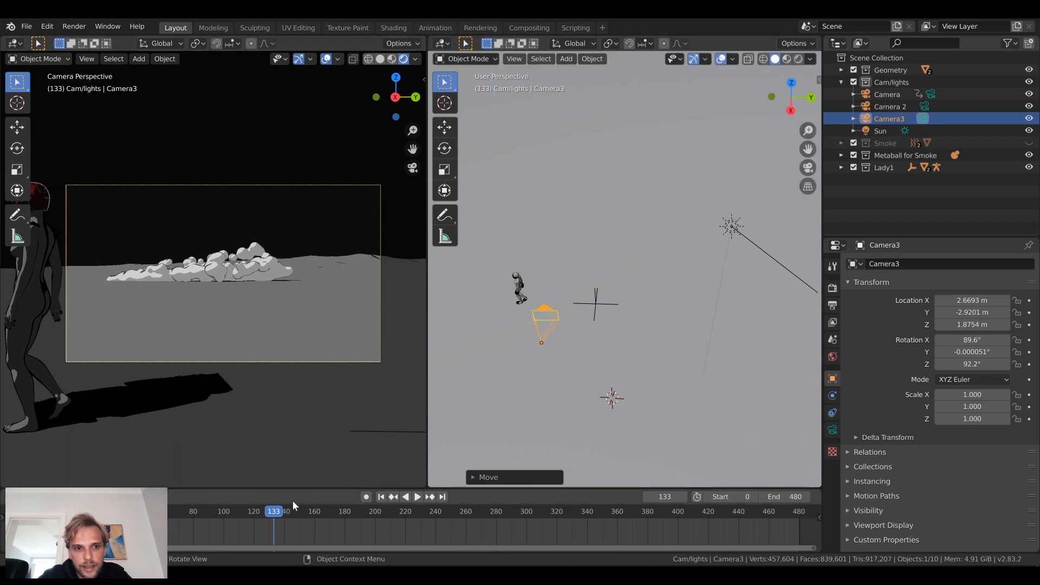
pyautogui.moveTo(277, 514); pyautogui.dragTo(147, 508)
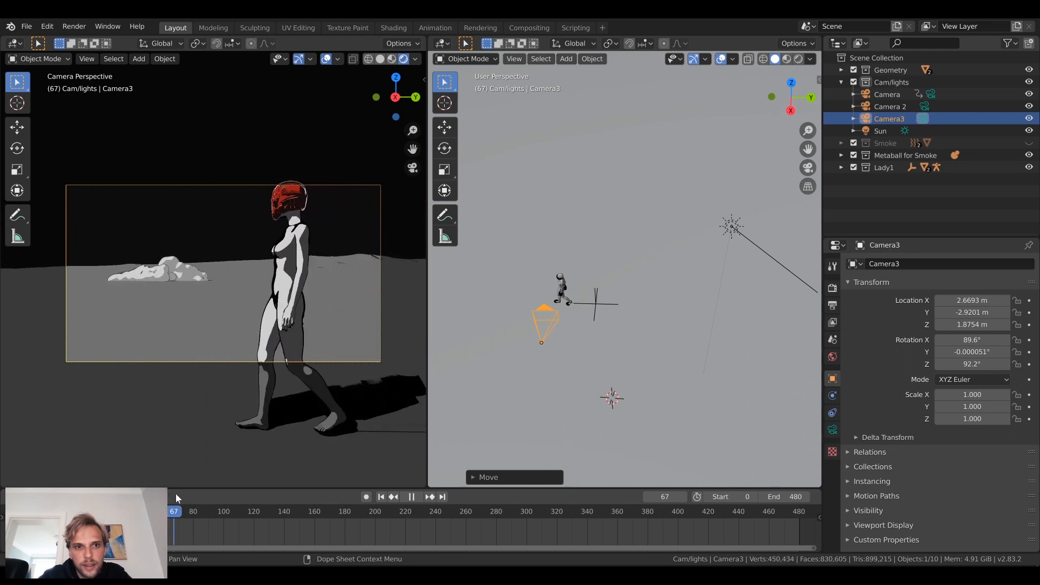
pyautogui.press('space')
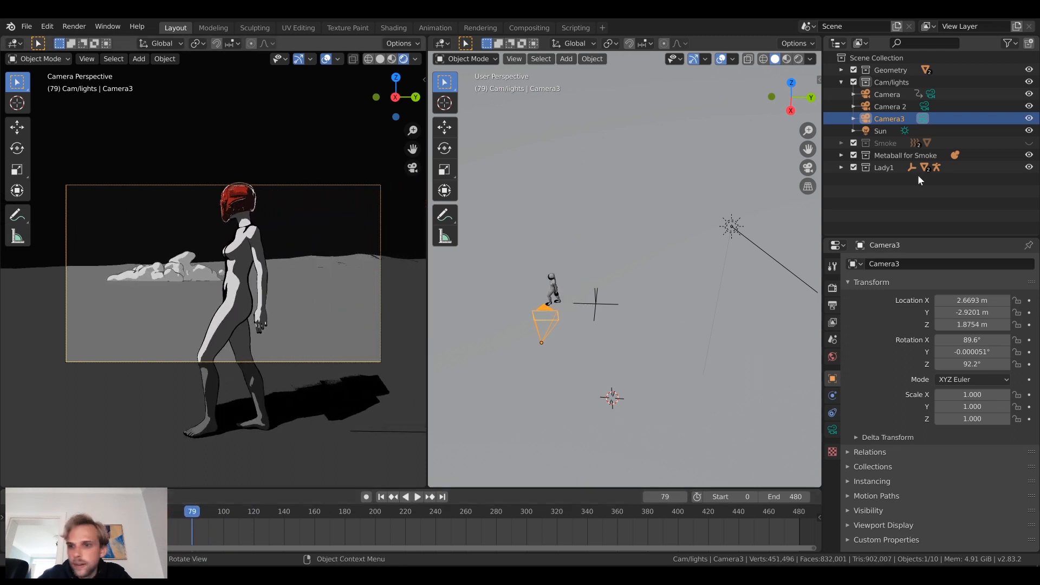
# Step: Set Camera3's passepartout opacity to 1.000 so everything outside the camera frame is blacked out
pyautogui.click(833, 429)
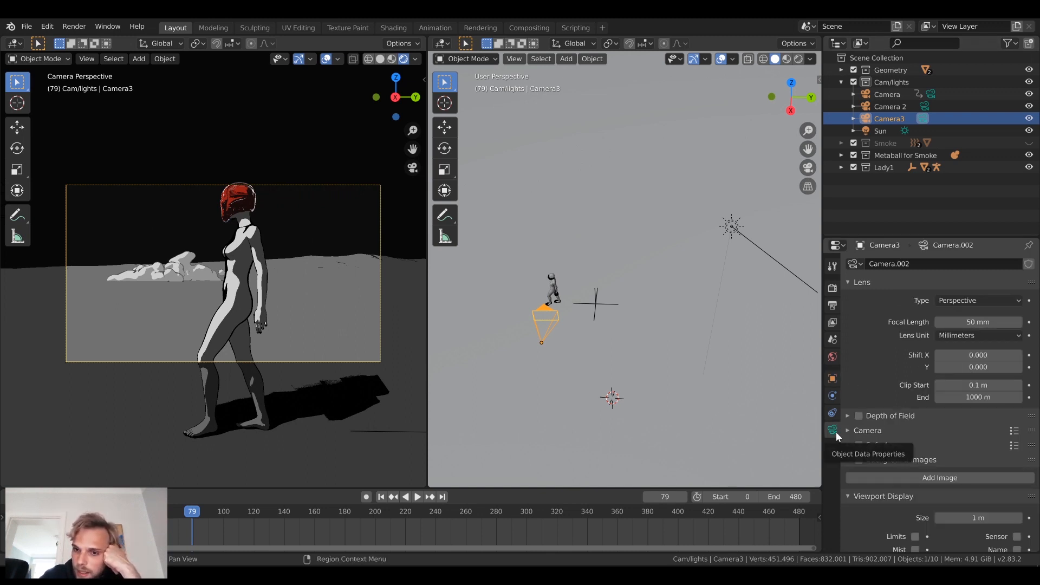
pyautogui.scroll(-3, 845, 436)
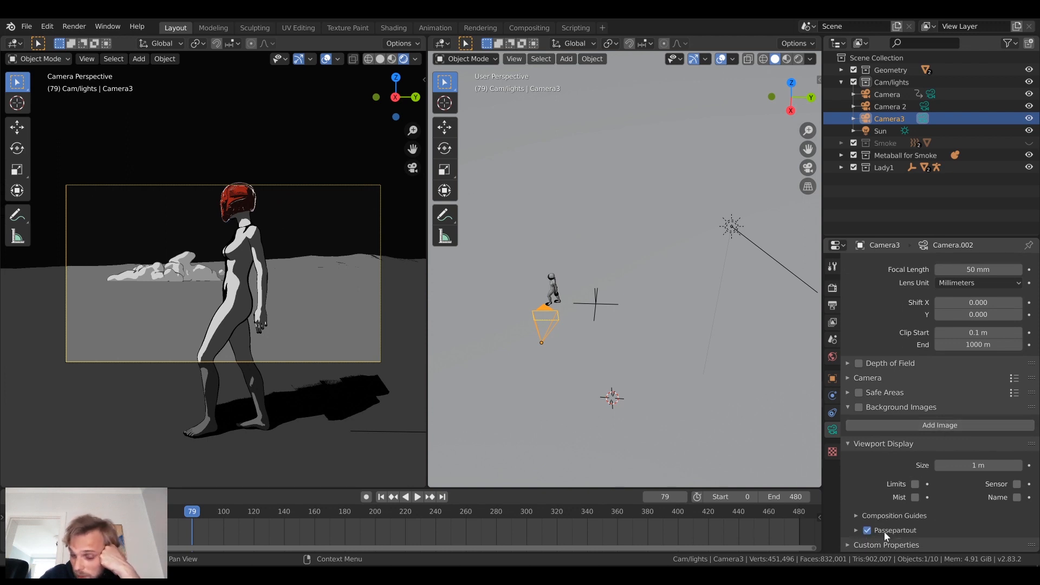
pyautogui.click(857, 529)
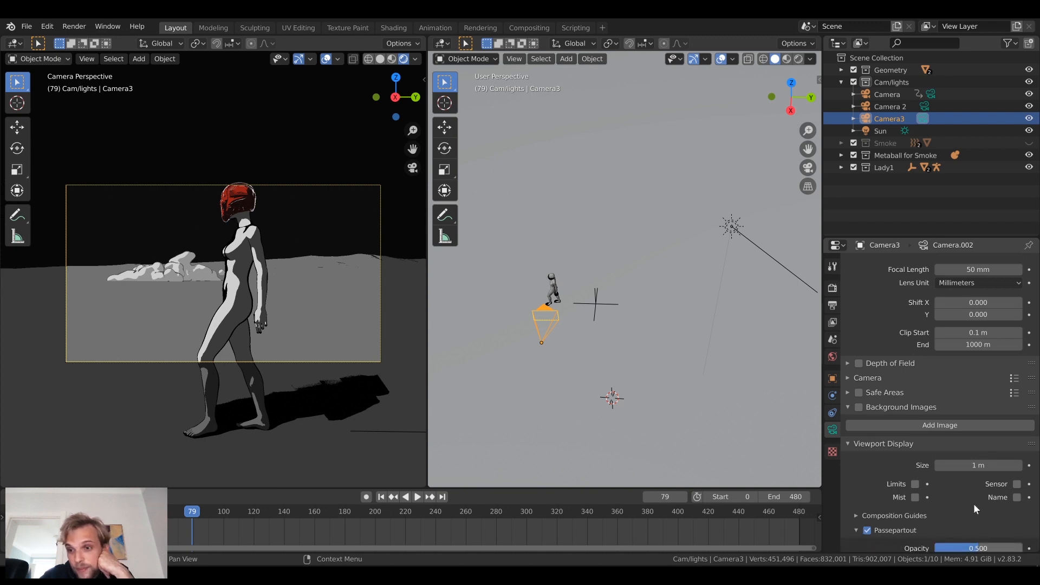
pyautogui.scroll(-1, 889, 469)
pyautogui.moveTo(979, 525); pyautogui.dragTo(1023, 526)
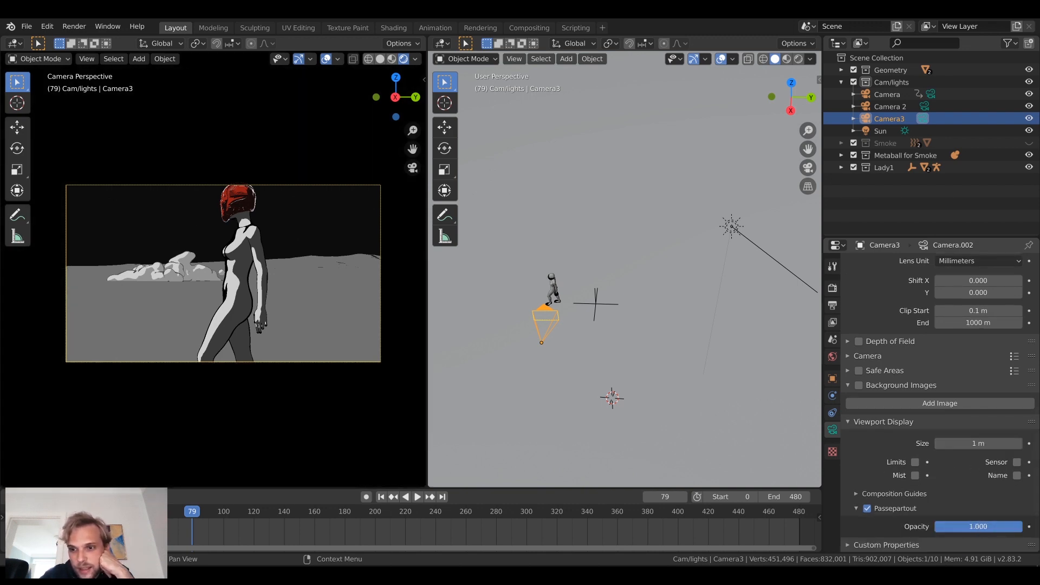
# Step: Join the two 3D viewports into one, keeping the Camera3 view and enlarging its frame to fill the area
pyautogui.rightClick(427, 70)
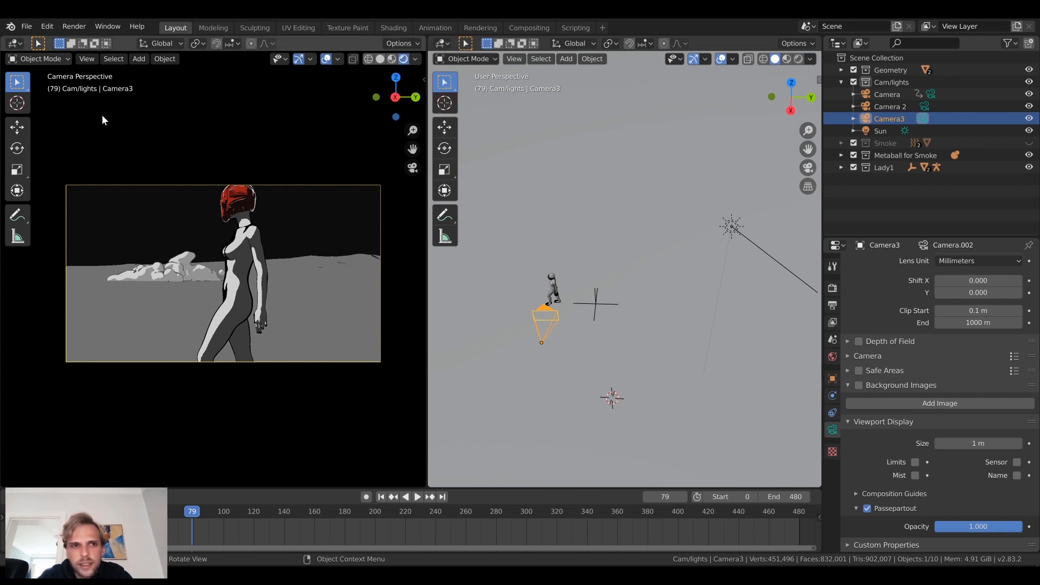
pyautogui.rightClick(428, 103)
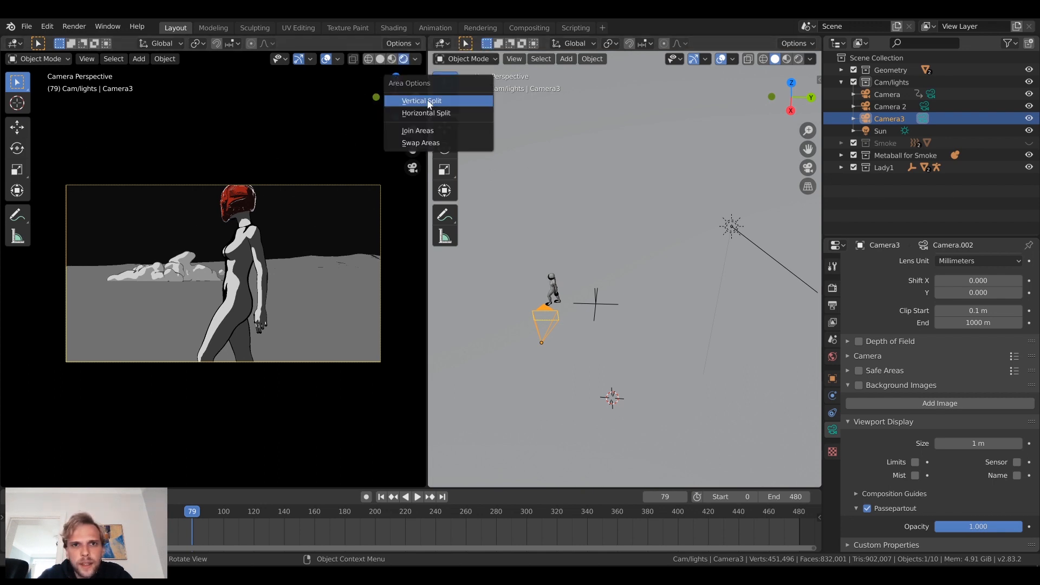
pyautogui.click(447, 131)
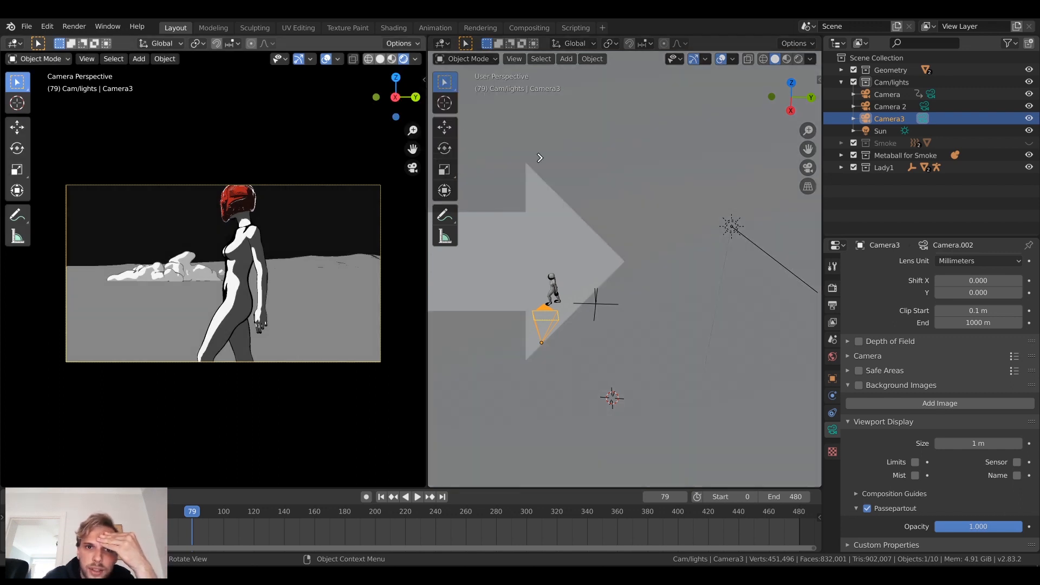
pyautogui.click(574, 169)
pyautogui.scroll(3, 424, 219)
pyautogui.scroll(-1, 424, 219)
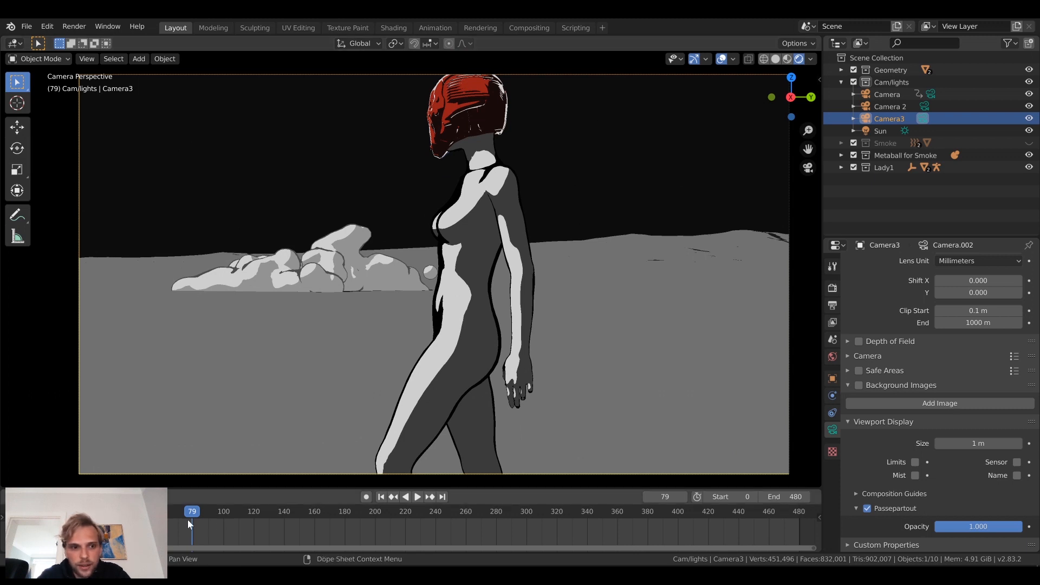
# Step: Replay the lady's walk through Camera3 from the start, then go to frame 66
pyautogui.moveTo(135, 511); pyautogui.dragTo(87, 511)
pyautogui.press('space')
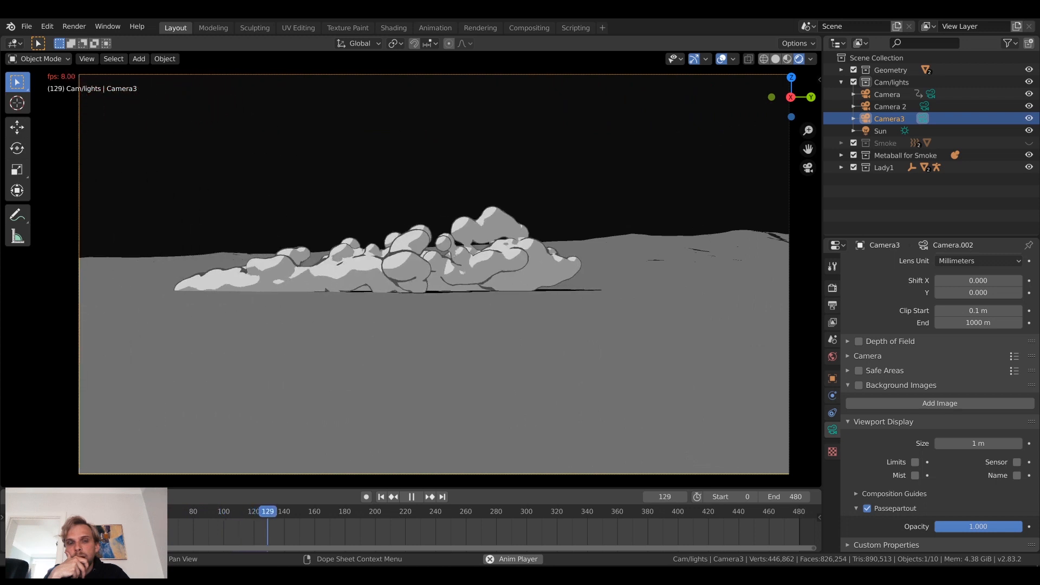
pyautogui.press('space')
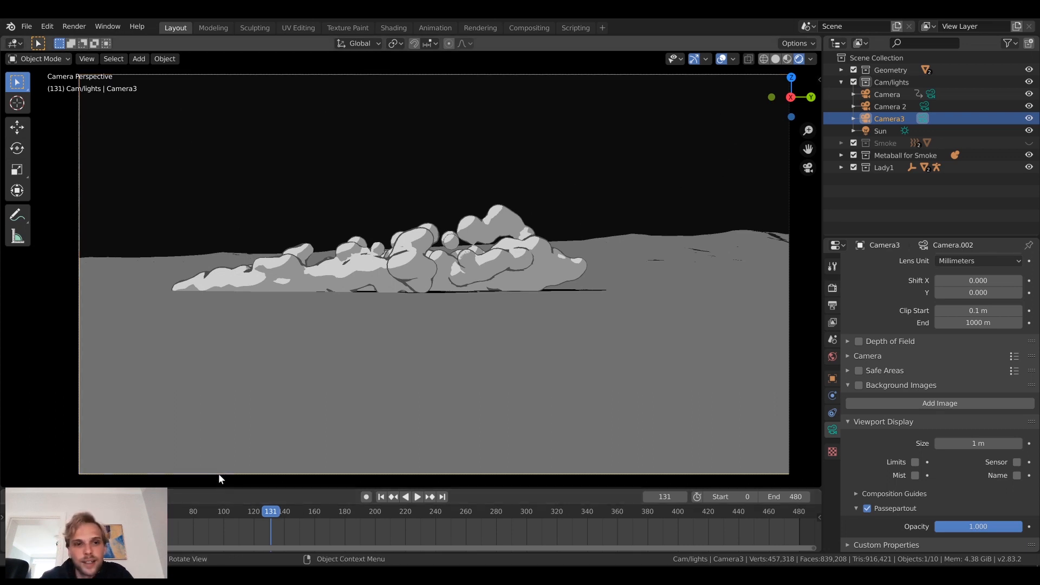
pyautogui.hotkey('ctrl', 'shift', 'space')
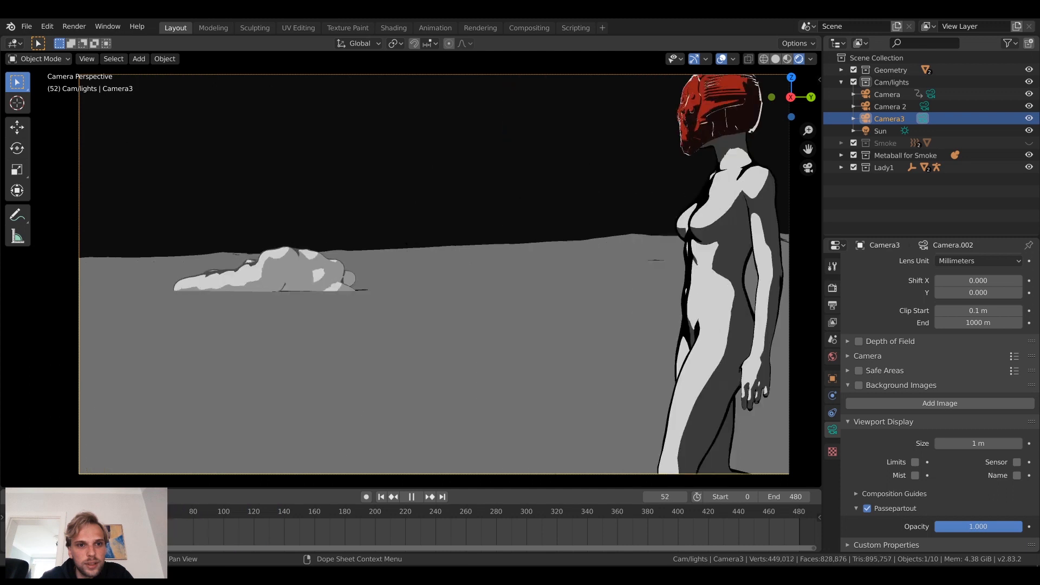
pyautogui.moveTo(148, 515); pyautogui.dragTo(172, 515)
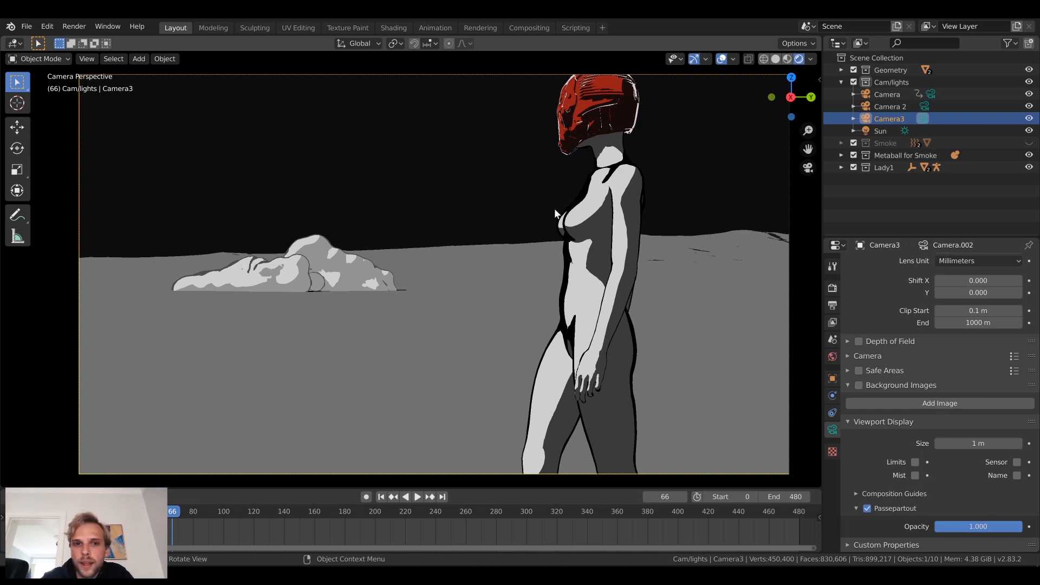
# Step: Rotate the Sun about 108° around global Z so its light falls on the lady from behind
pyautogui.moveTo(554, 210); pyautogui.dragTo(543, 249, button='middle')
pyautogui.scroll(-7, 543, 249)
pyautogui.scroll(2, 482, 277)
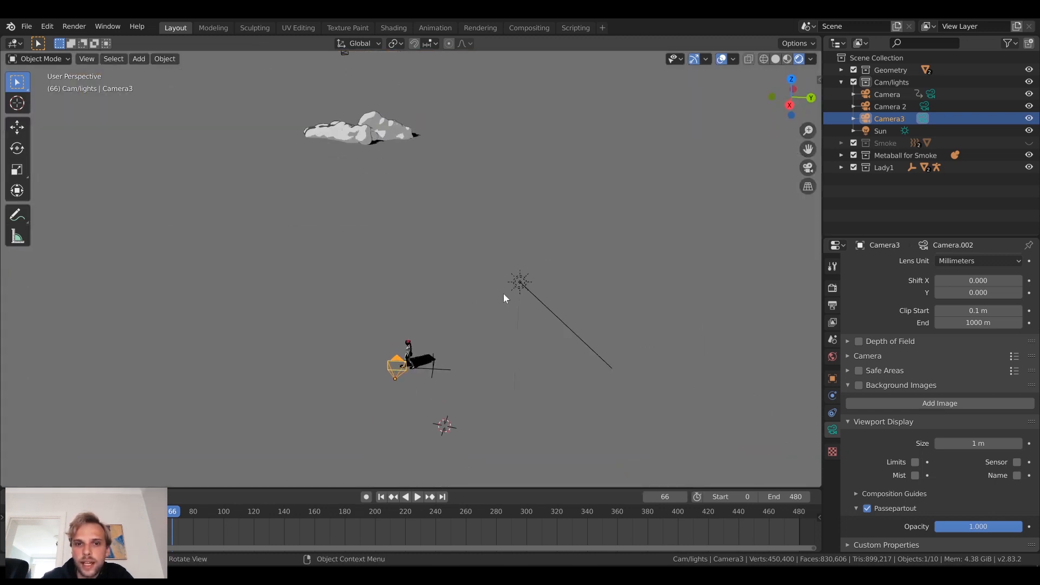
pyautogui.click(519, 284)
pyautogui.moveTo(489, 327)
pyautogui.mouseDown(button='middle')
pyautogui.moveTo(475, 336)
pyautogui.moveTo(525, 340)
pyautogui.moveTo(502, 321)
pyautogui.mouseUp(button='middle')
pyautogui.scroll(5, 502, 326)
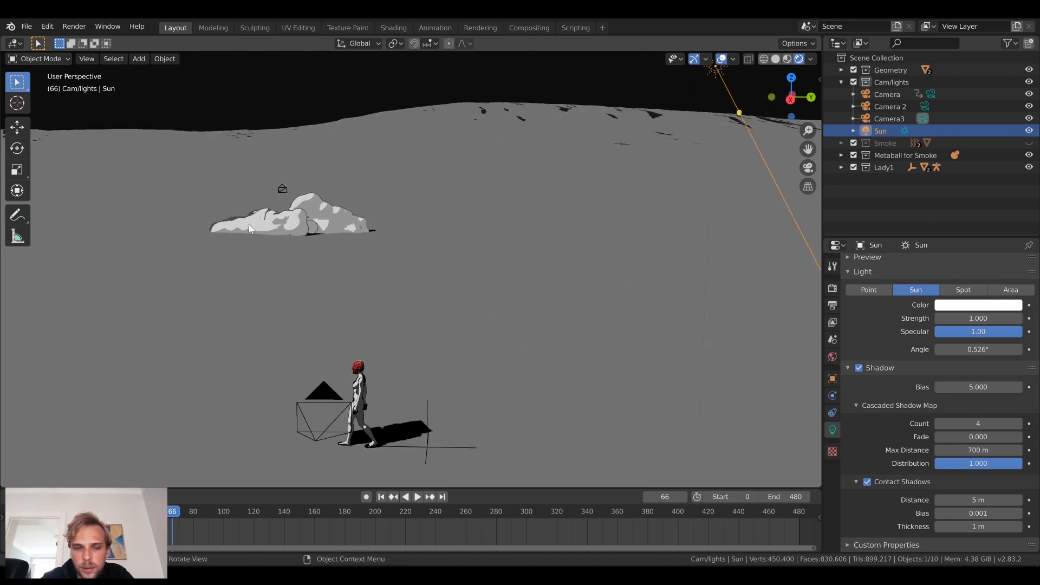
pyautogui.scroll(-2, 388, 229)
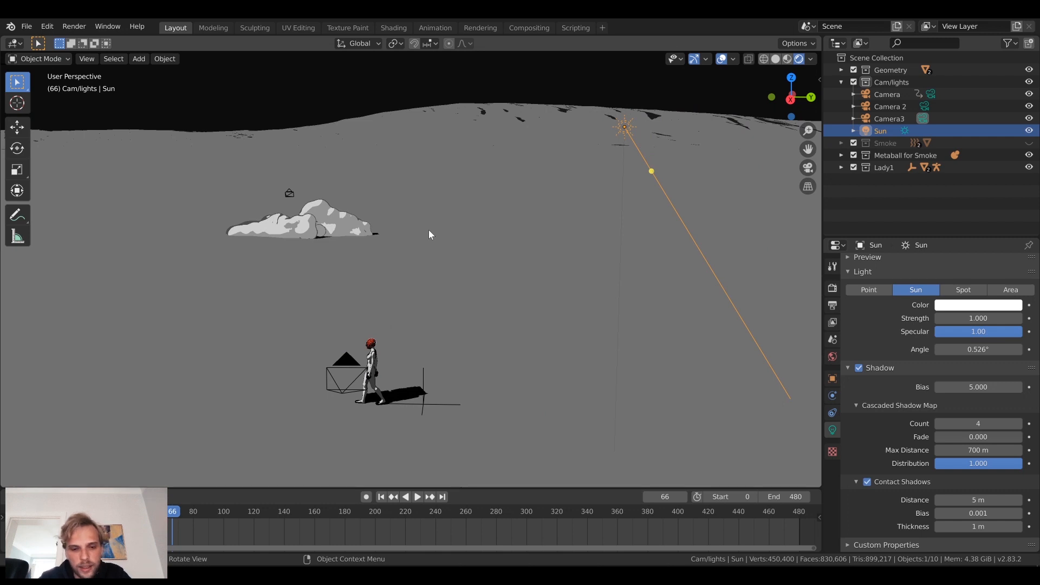
pyautogui.press('r')
pyautogui.press('z')
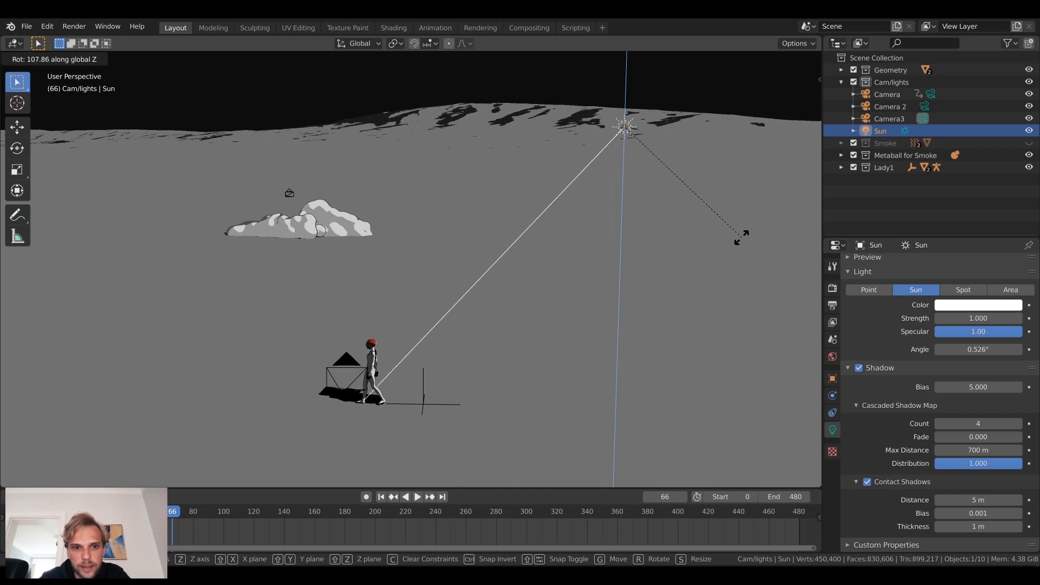
pyautogui.click(741, 238)
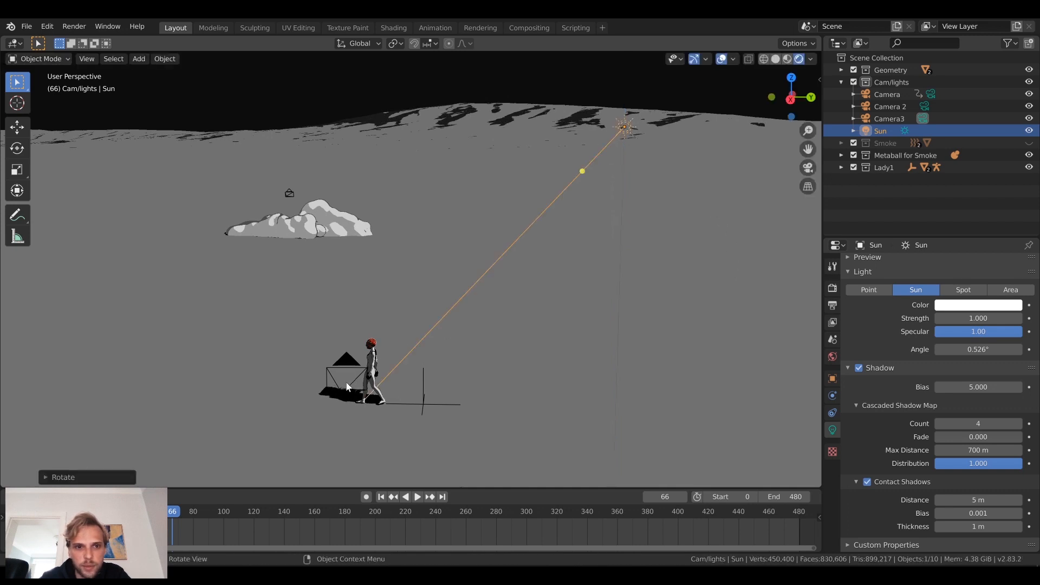
pyautogui.scroll(2, 347, 386)
pyautogui.keyDown('shift'); pyautogui.moveTo(346, 391); pyautogui.dragTo(394, 339, button='middle'); pyautogui.keyUp('shift')
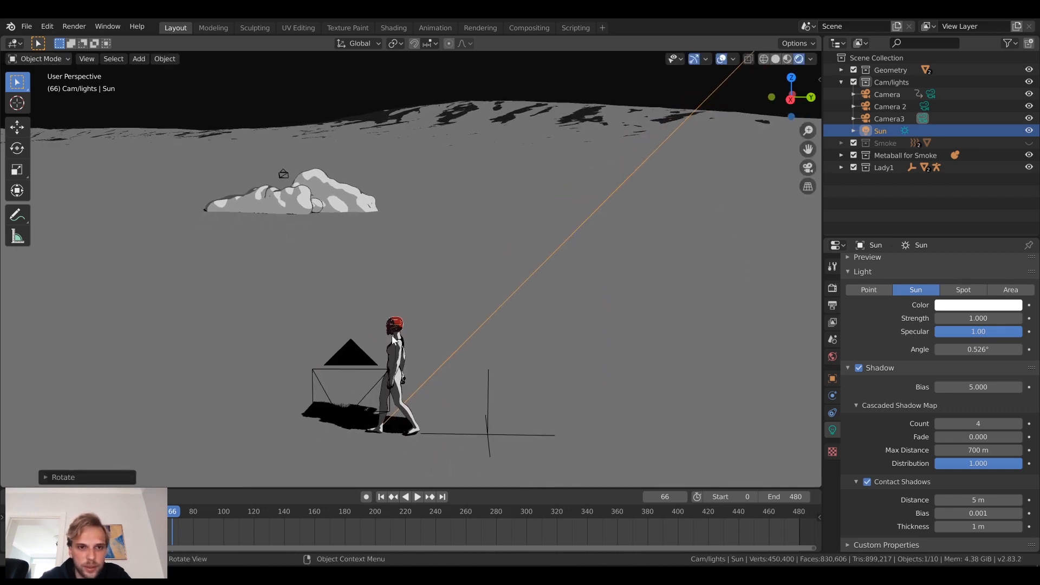
# Step: Replay the lady's walk through Camera3 to check the backlighting, and return to frame 66
pyautogui.click(808, 167)
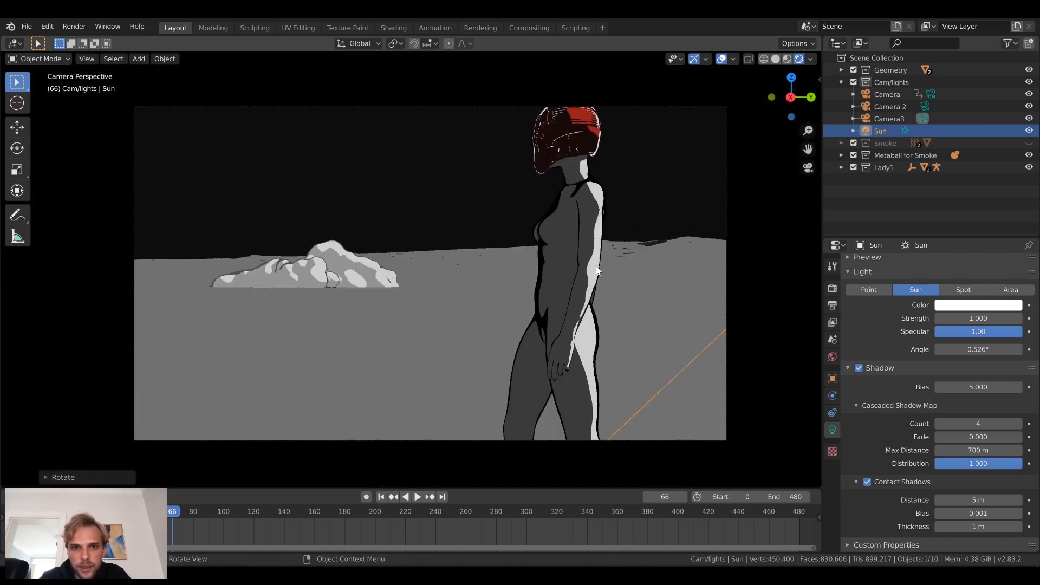
pyautogui.press('space')
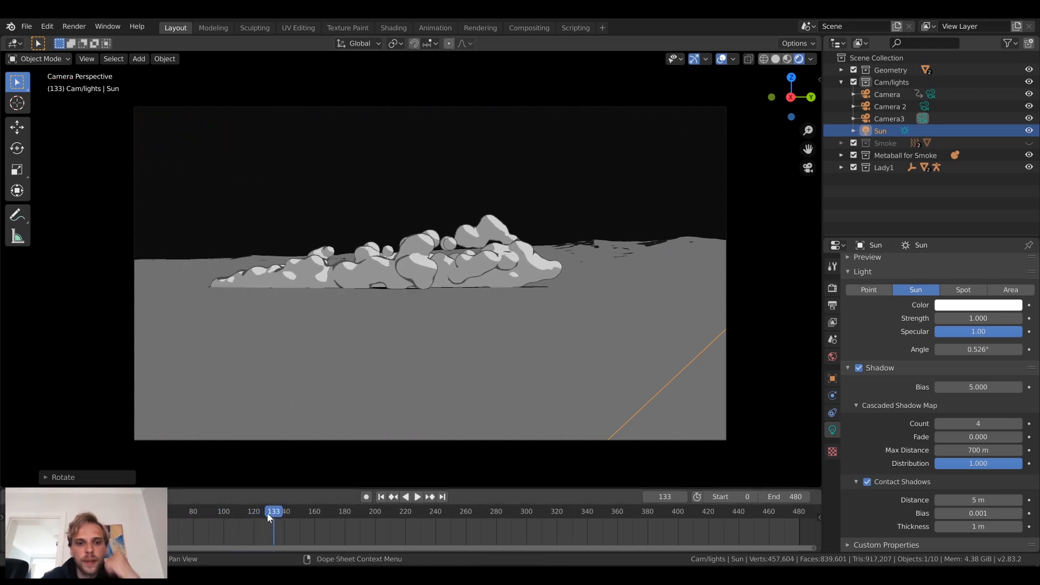
pyautogui.moveTo(268, 513); pyautogui.dragTo(138, 517)
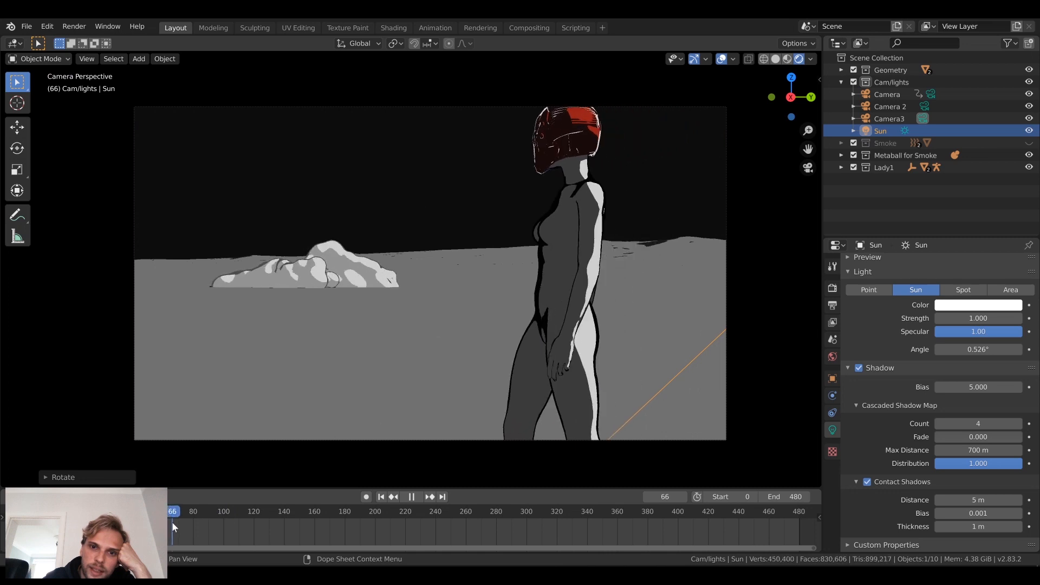
pyautogui.press('space')
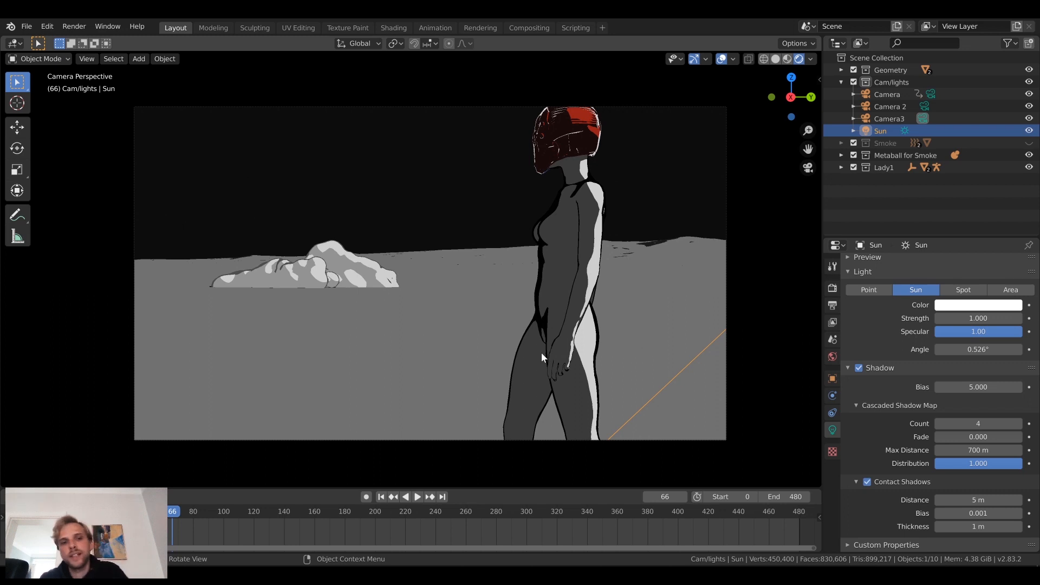
# Step: Rotate the Sun about -14° around global Z so more light reaches the side of the lady facing Camera3
pyautogui.moveTo(482, 271); pyautogui.dragTo(482, 281, button='middle')
pyautogui.scroll(-6, 481, 283)
pyautogui.scroll(-3, 481, 283)
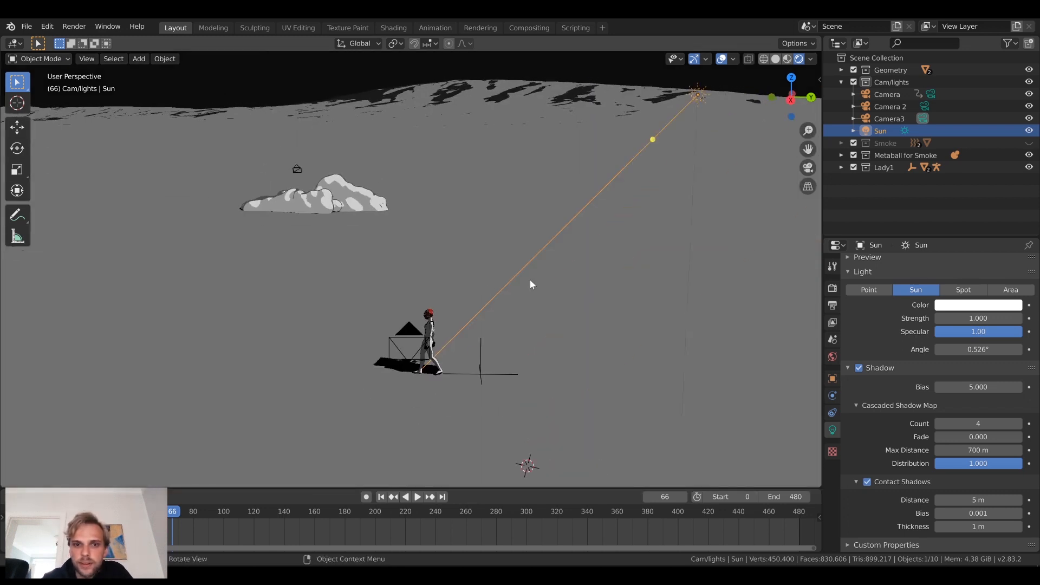
pyautogui.moveTo(552, 202); pyautogui.dragTo(485, 249, button='middle')
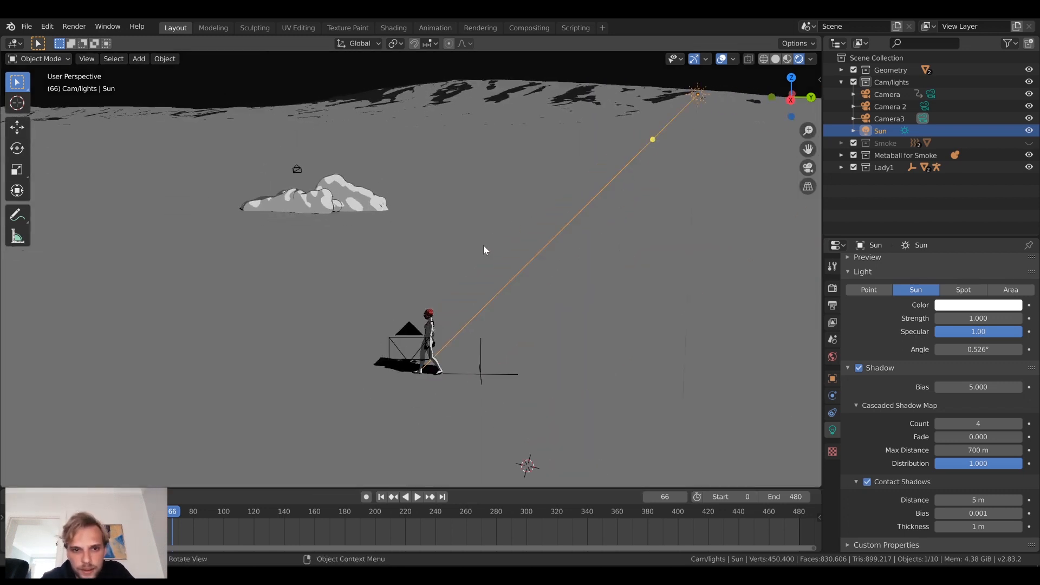
pyautogui.press('r')
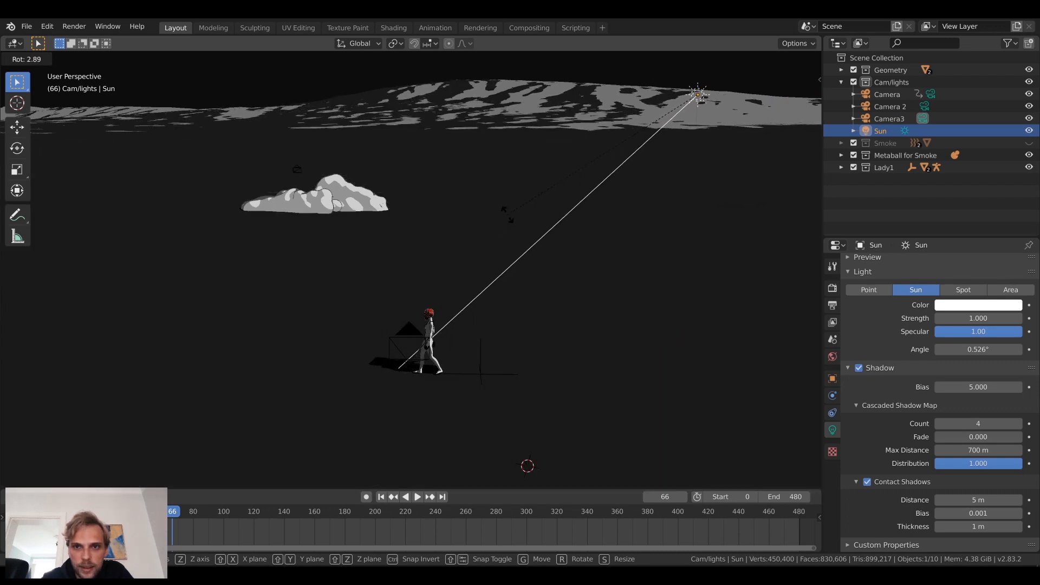
pyautogui.press('z')
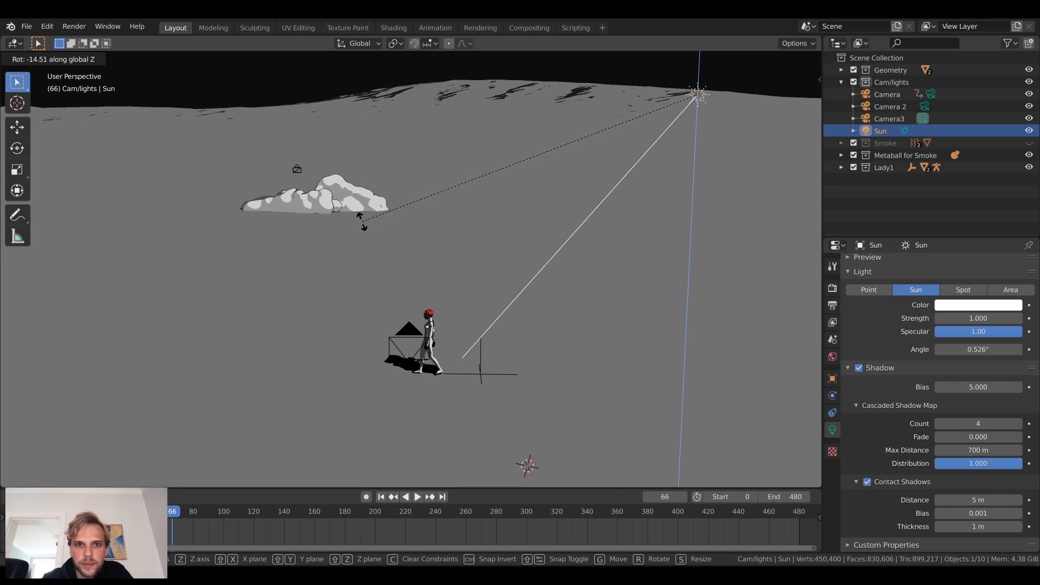
pyautogui.click(379, 222)
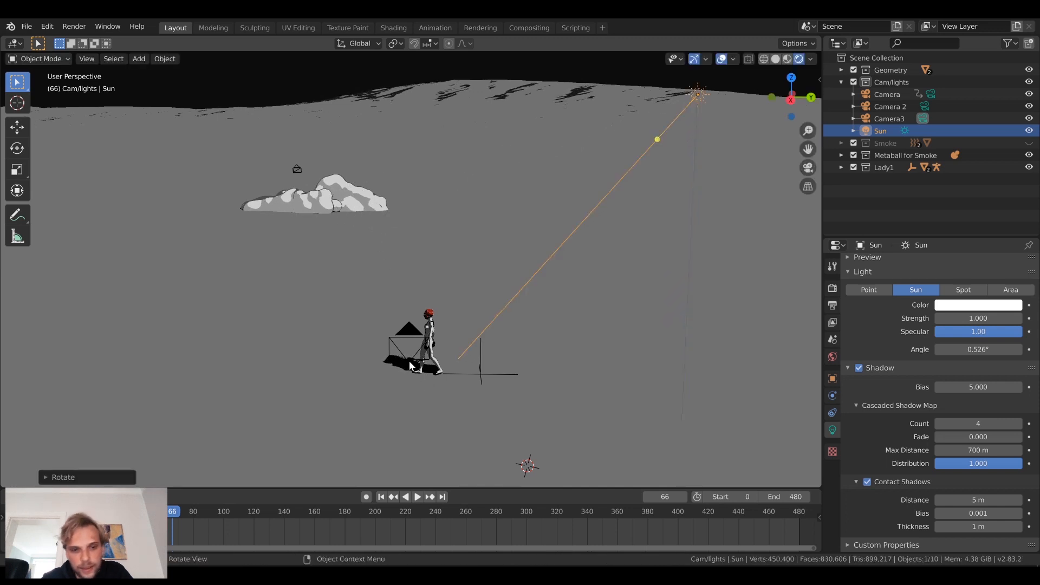
# Step: Check the adjusted sun lighting through Camera3 by replaying and scrubbing the lady's walk, ending at frame 80
pyautogui.click(808, 168)
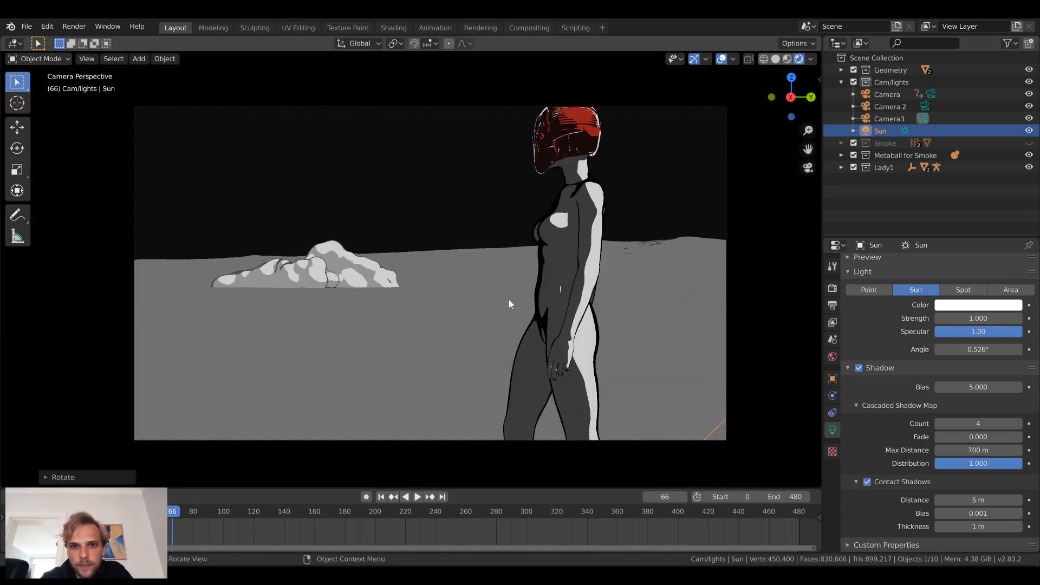
pyautogui.press('space')
pyautogui.press('space')
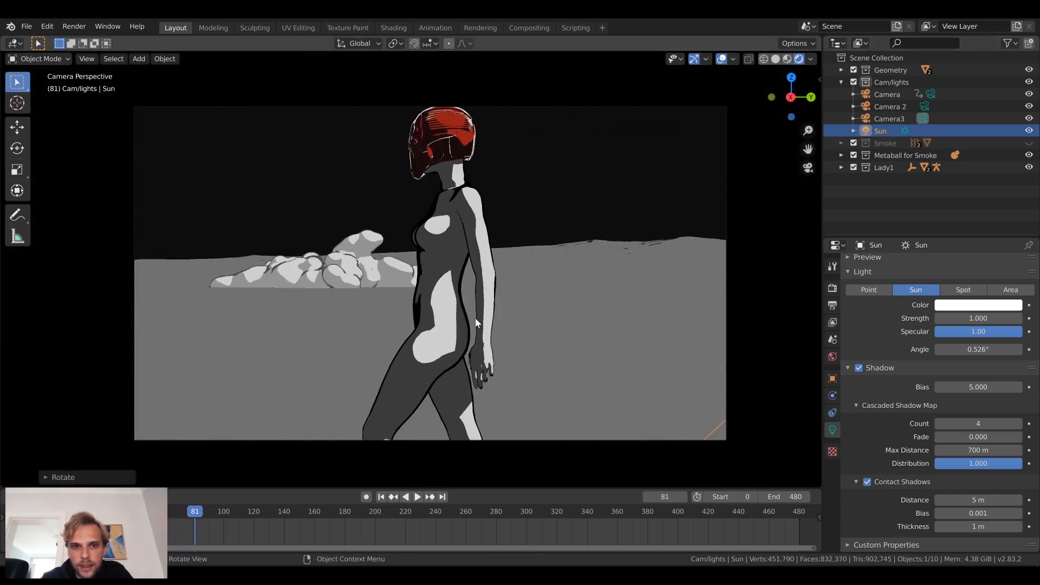
pyautogui.press('space')
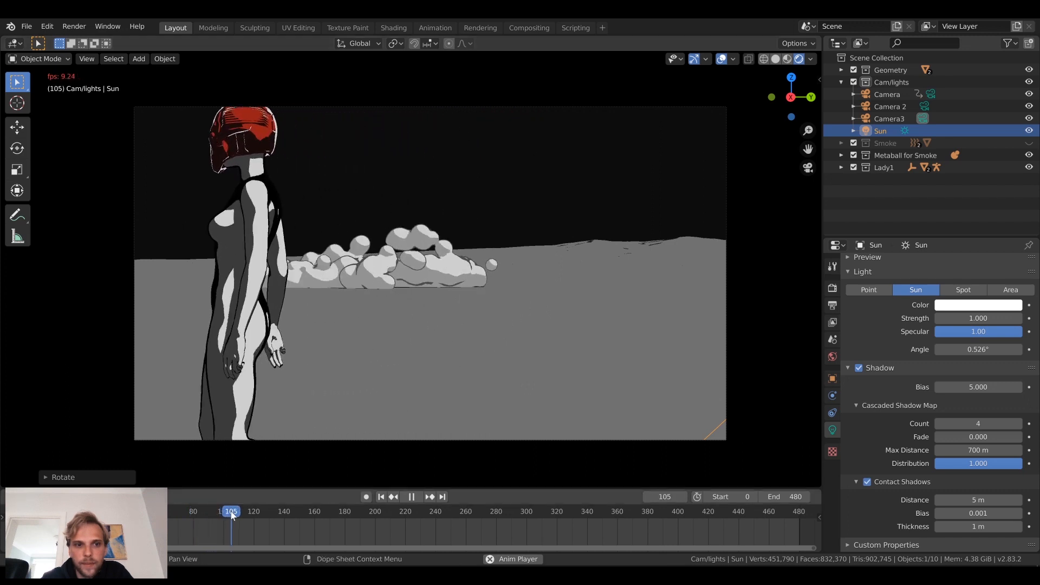
pyautogui.moveTo(184, 519); pyautogui.dragTo(141, 514)
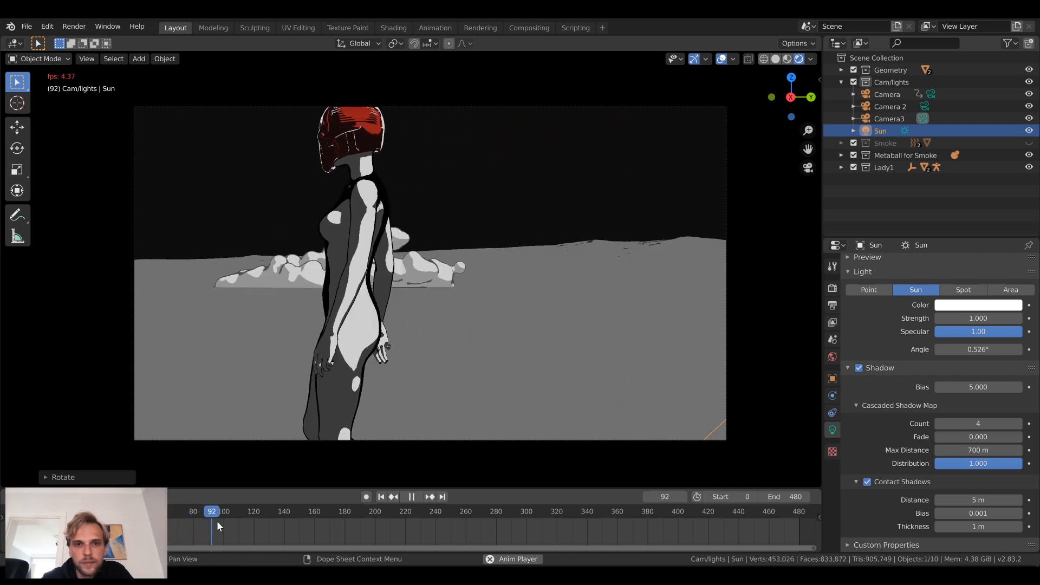
pyautogui.click(260, 524)
pyautogui.moveTo(260, 516); pyautogui.dragTo(193, 515)
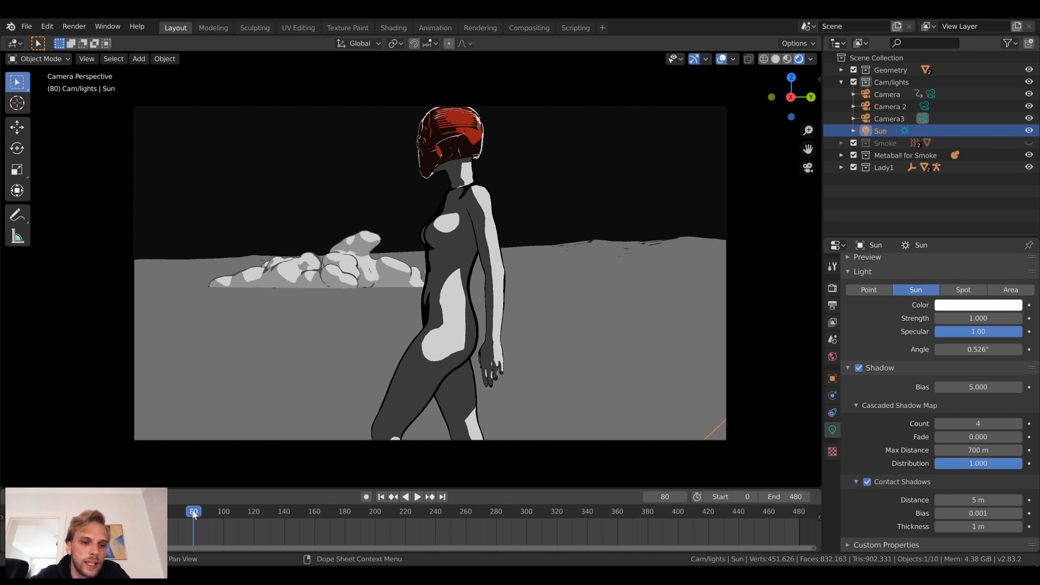
# Step: Play the walk in reverse from frame 80 to frame 48, and play it forward again briefly
pyautogui.hotkey('shift', 'ctrl', 'space')
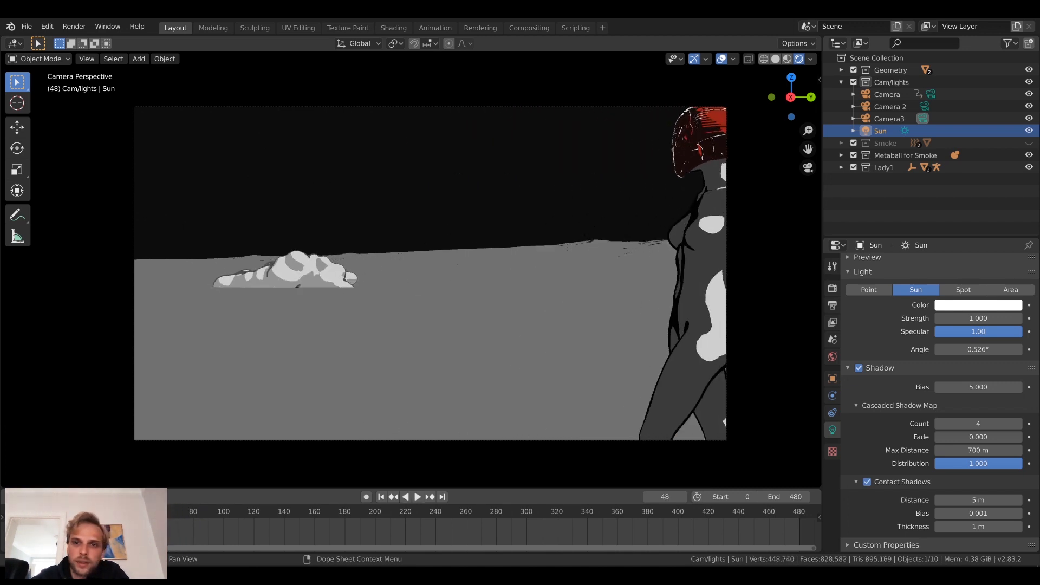
pyautogui.press('space')
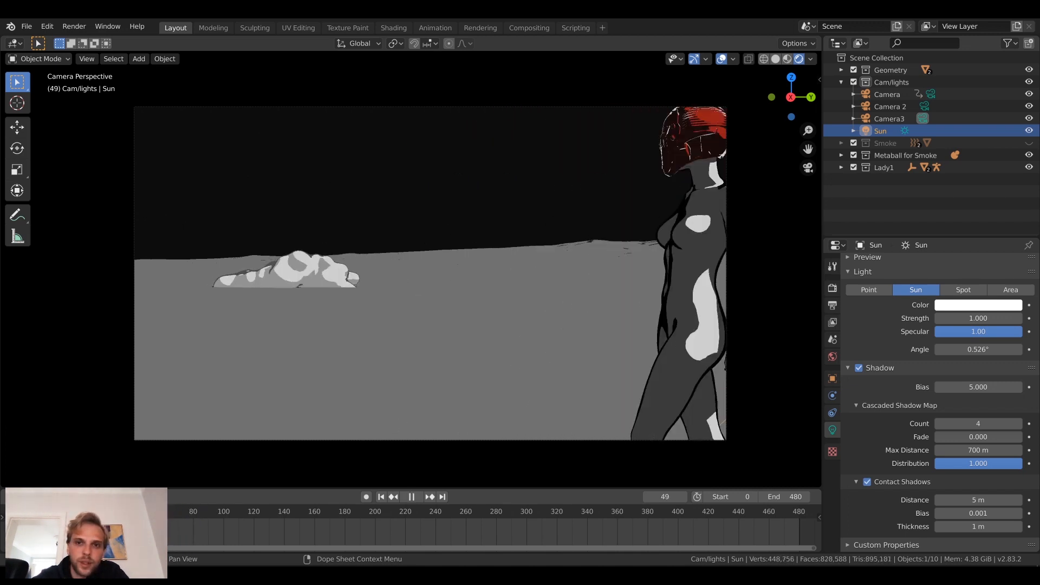
pyautogui.press('space')
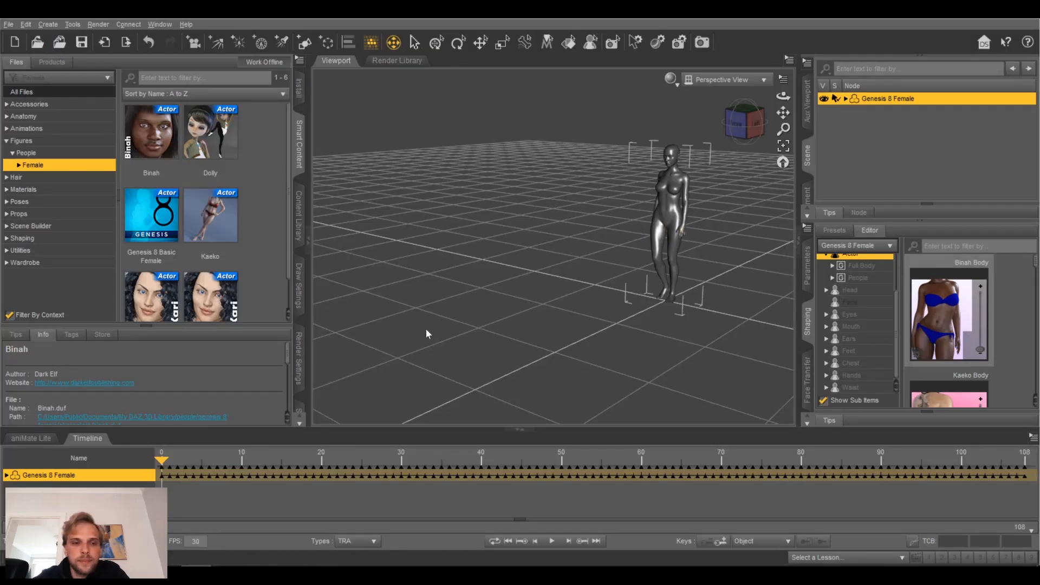
# Step: Switch to DAZ Studio, scrub the Genesis 8 Female's walk animation to frame 20, and expand the Female figures category
pyautogui.moveTo(161, 462); pyautogui.dragTo(321, 475)
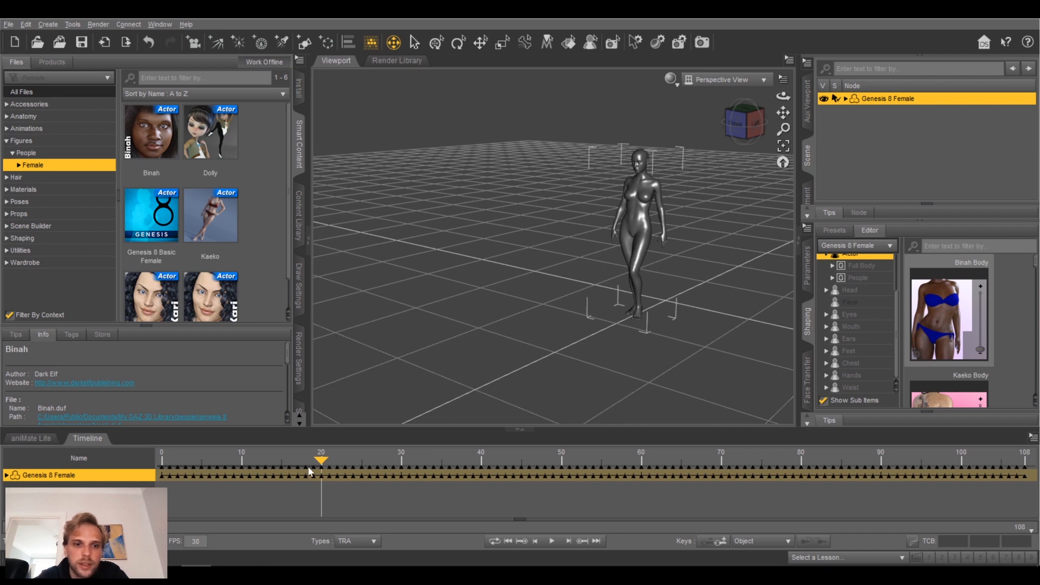
pyautogui.click(16, 165)
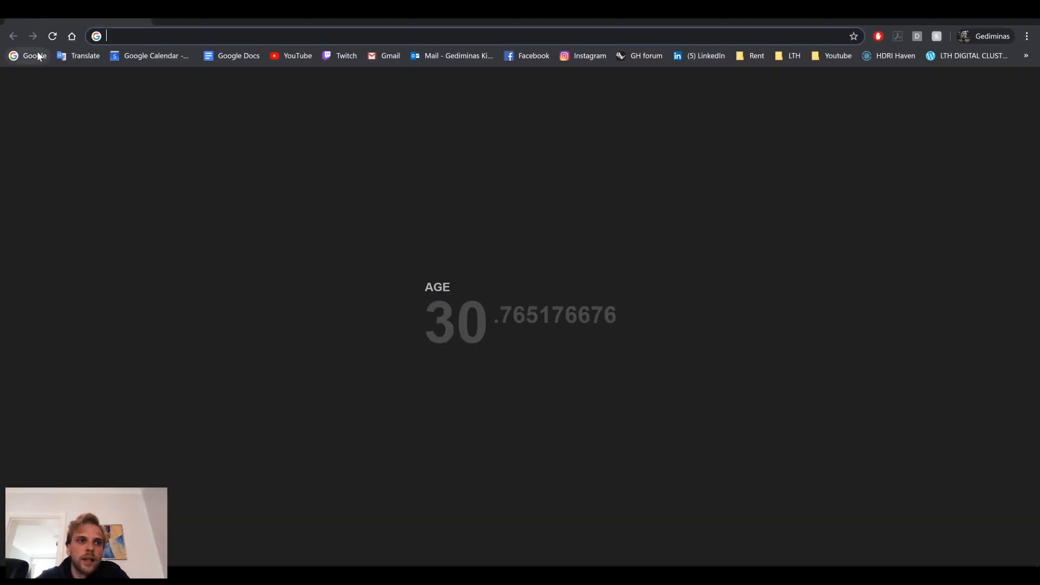
# Step: Switch to the web browser and search Google for "daz to blender"
pyautogui.click(34, 56)
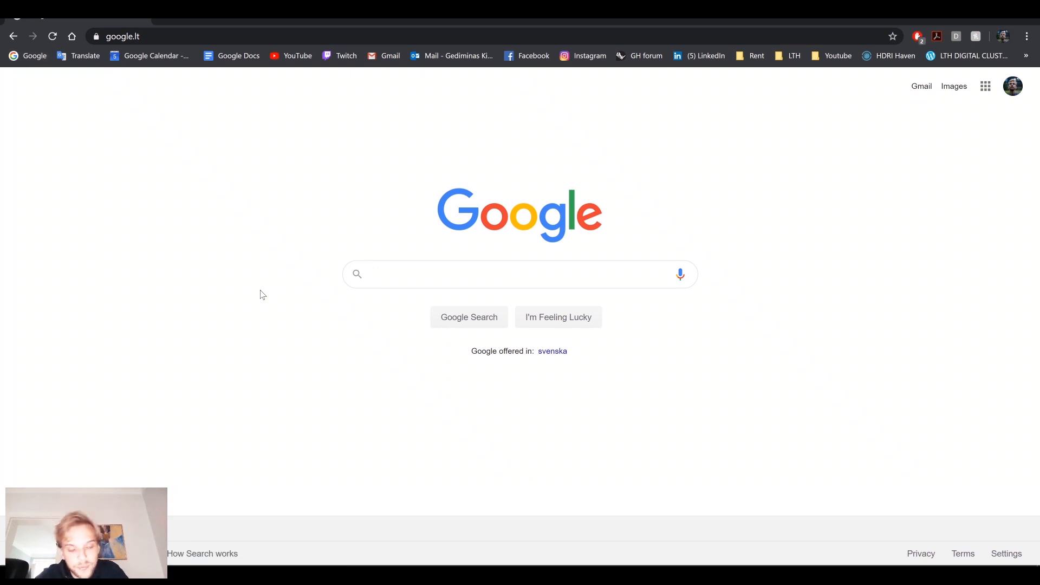
pyautogui.write('daz t')
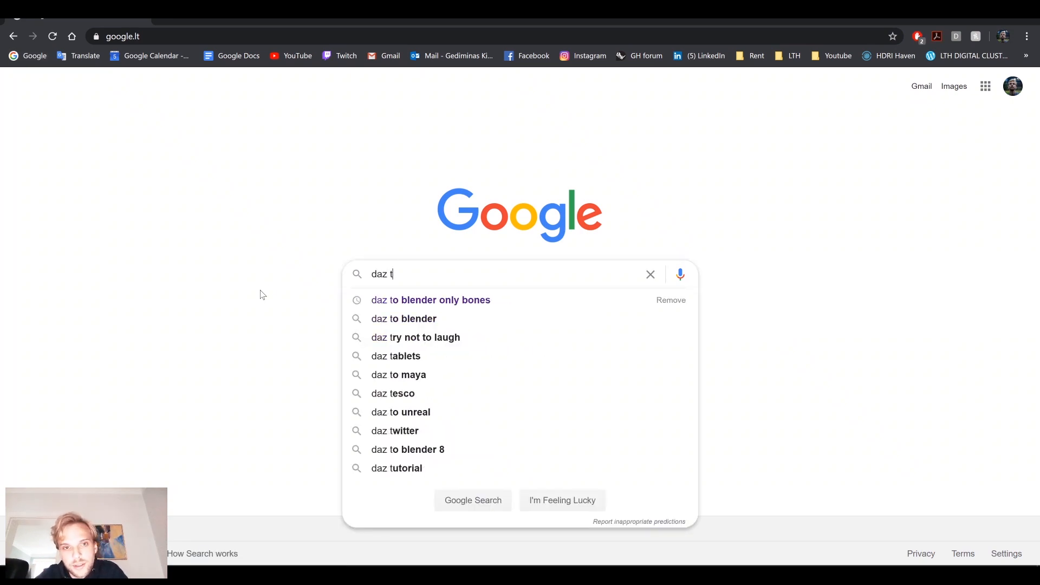
pyautogui.write('o bblender')
pyautogui.press('Return')
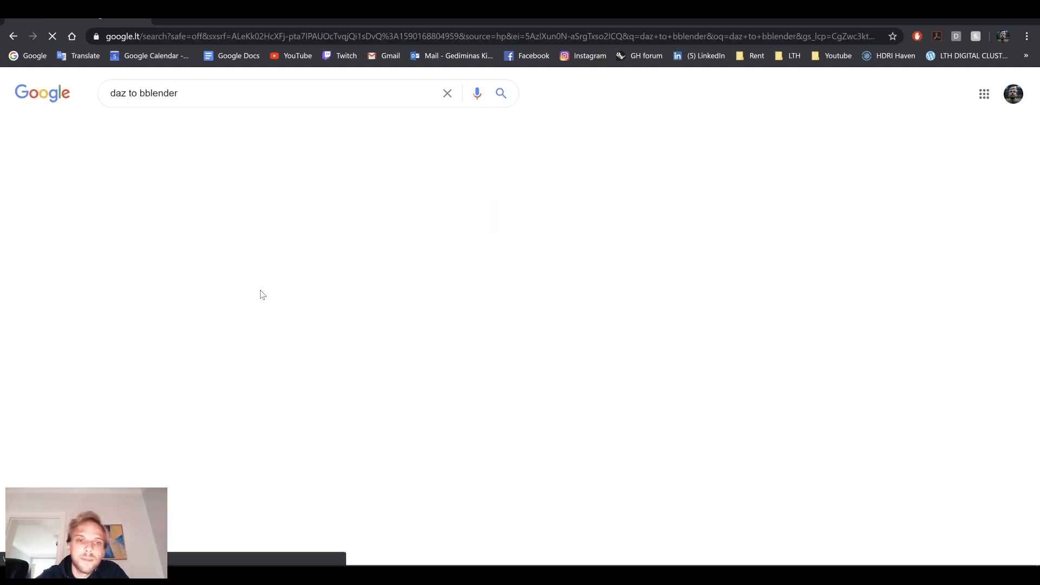
pyautogui.click(147, 93)
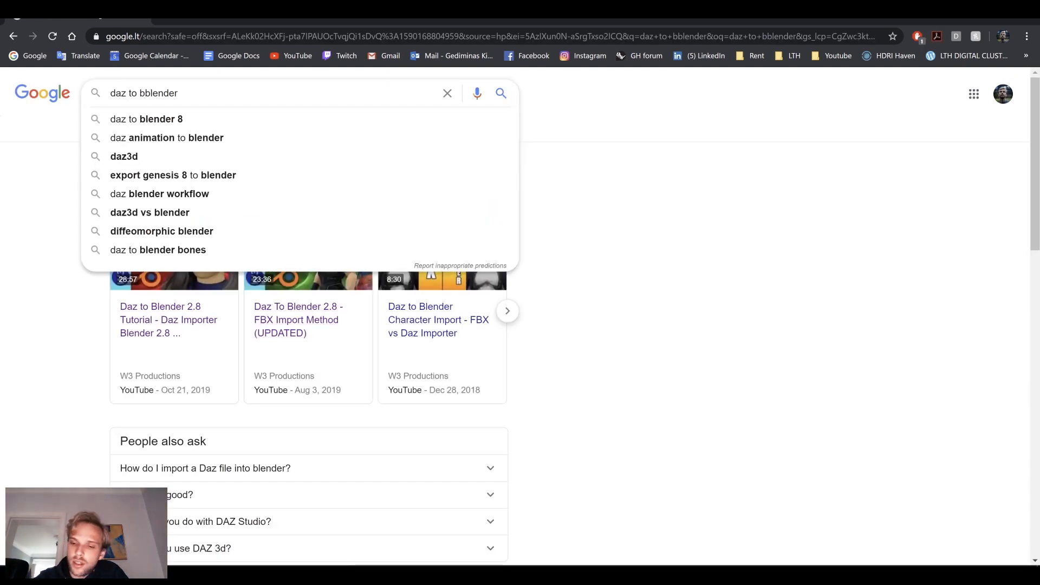
pyautogui.press('BackSpace')
pyautogui.press('Return')
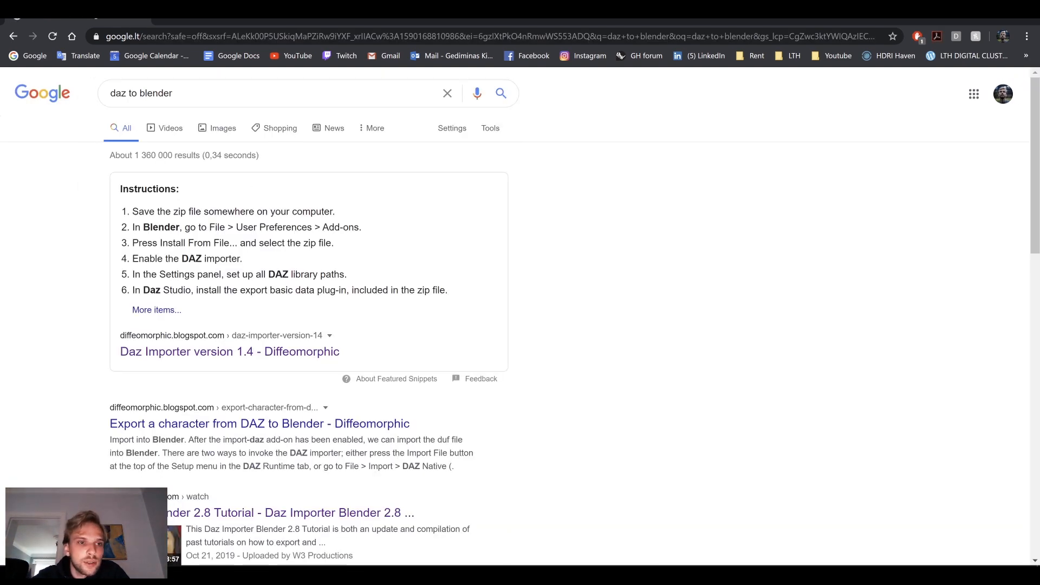
# Step: Open Diffeomorphic's Daz Importer version 1.4 page and review its download links and installation instructions
pyautogui.click(157, 357)
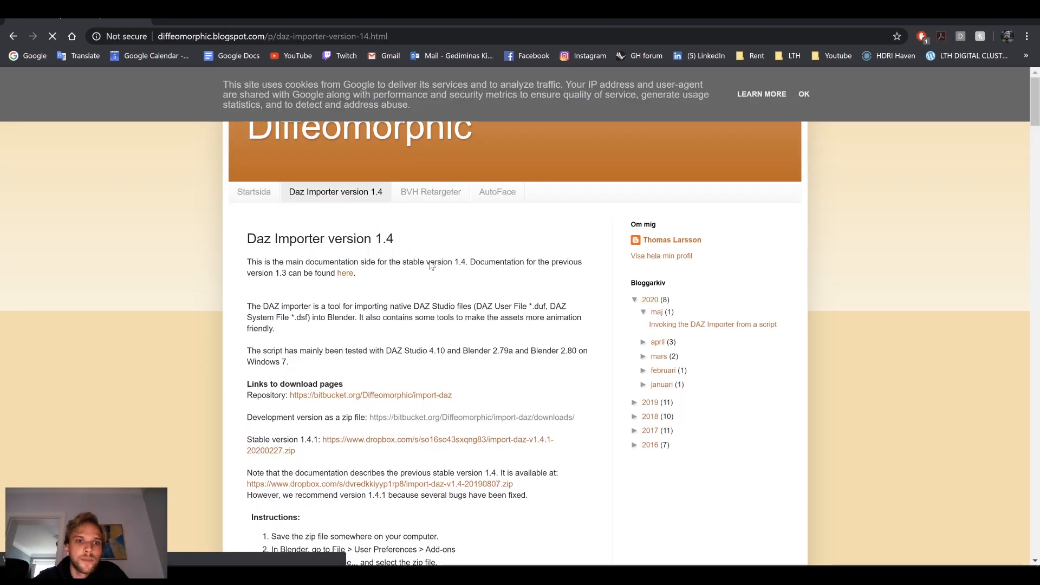
pyautogui.scroll(-2, 520, 325)
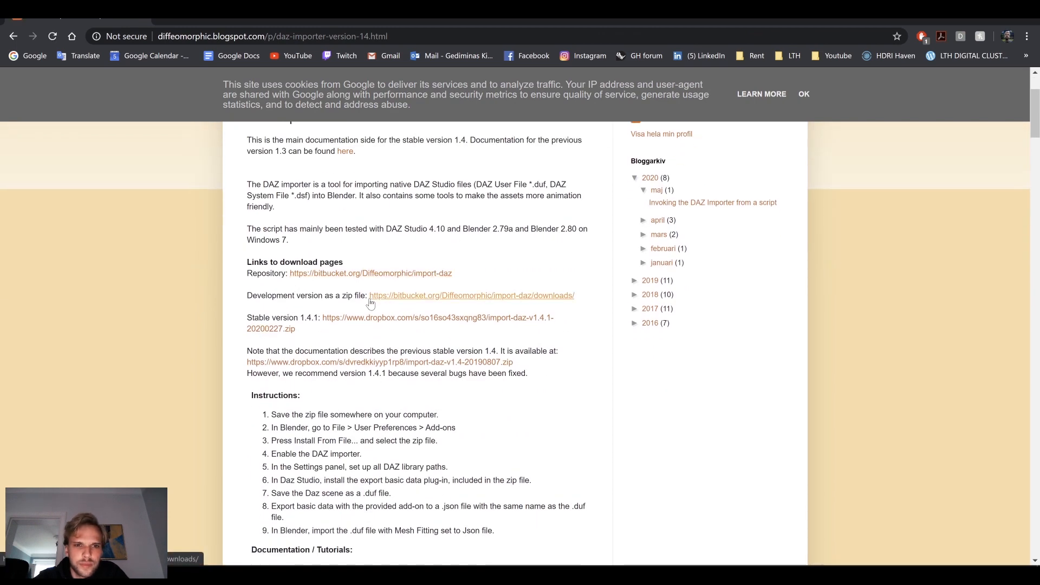
pyautogui.moveTo(352, 296); pyautogui.dragTo(575, 297)
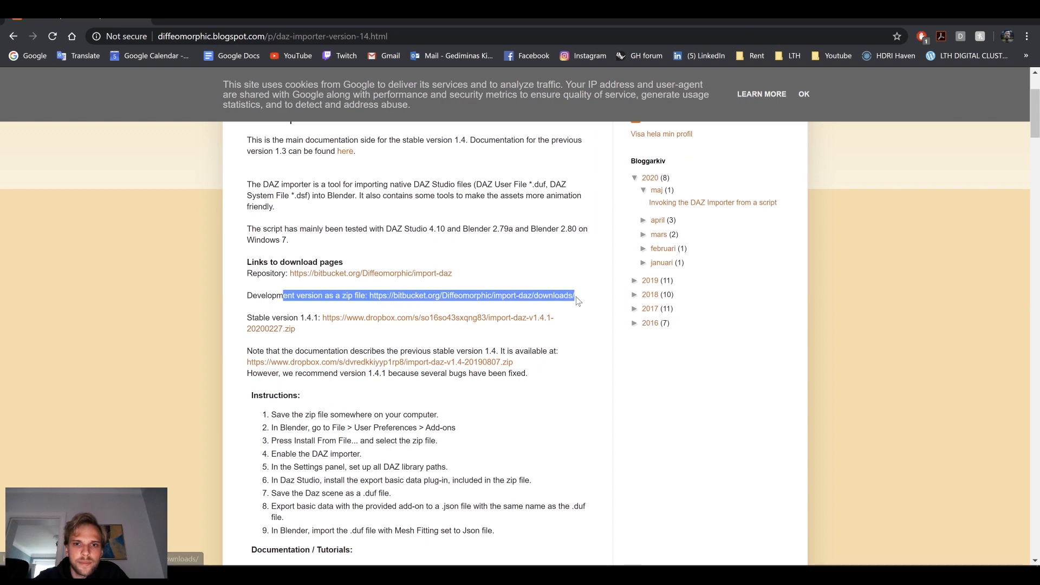
pyautogui.scroll(-5, 291, 315)
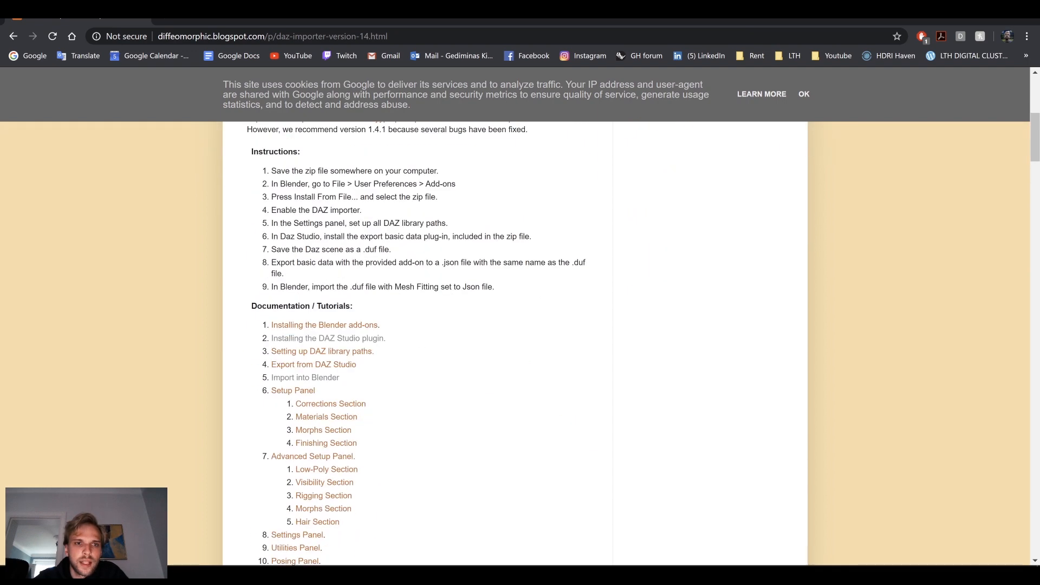
pyautogui.moveTo(266, 169); pyautogui.dragTo(421, 275)
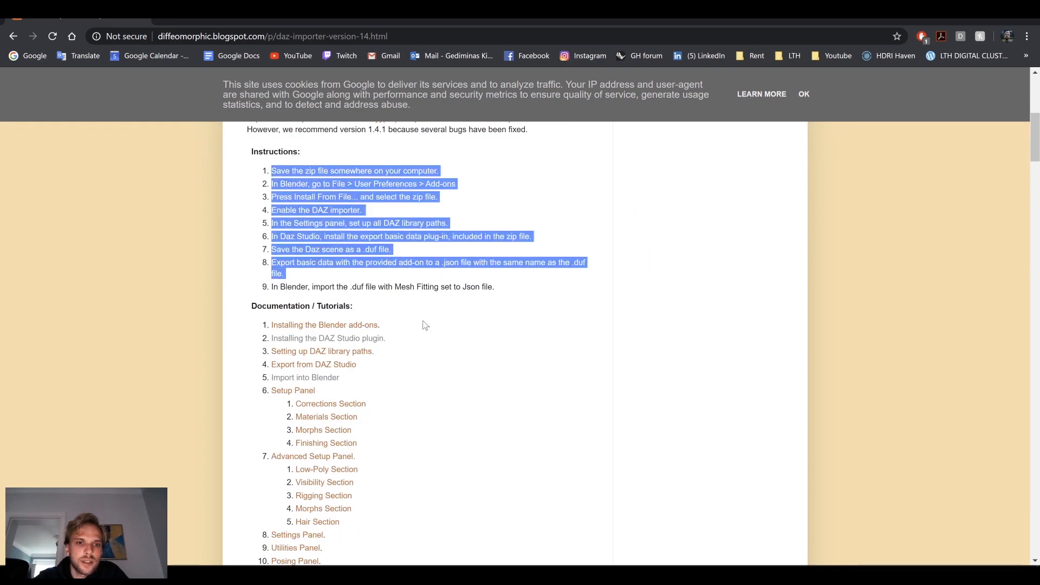
# Step: Review the Documentation / Tutorials list on the Daz Importer page
pyautogui.scroll(-5, 425, 325)
pyautogui.scroll(2, 425, 325)
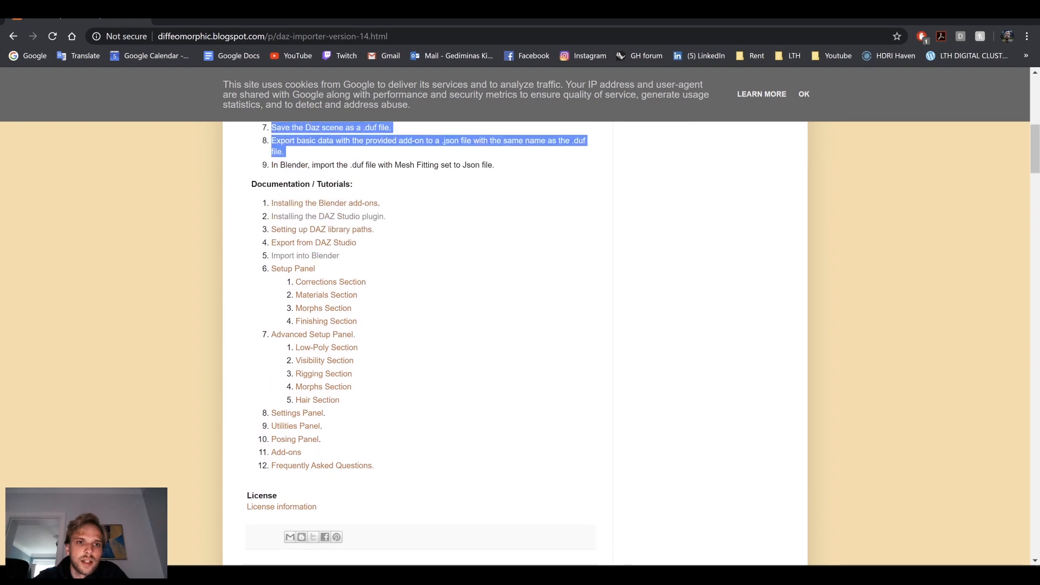
pyautogui.moveTo(257, 184); pyautogui.dragTo(448, 477)
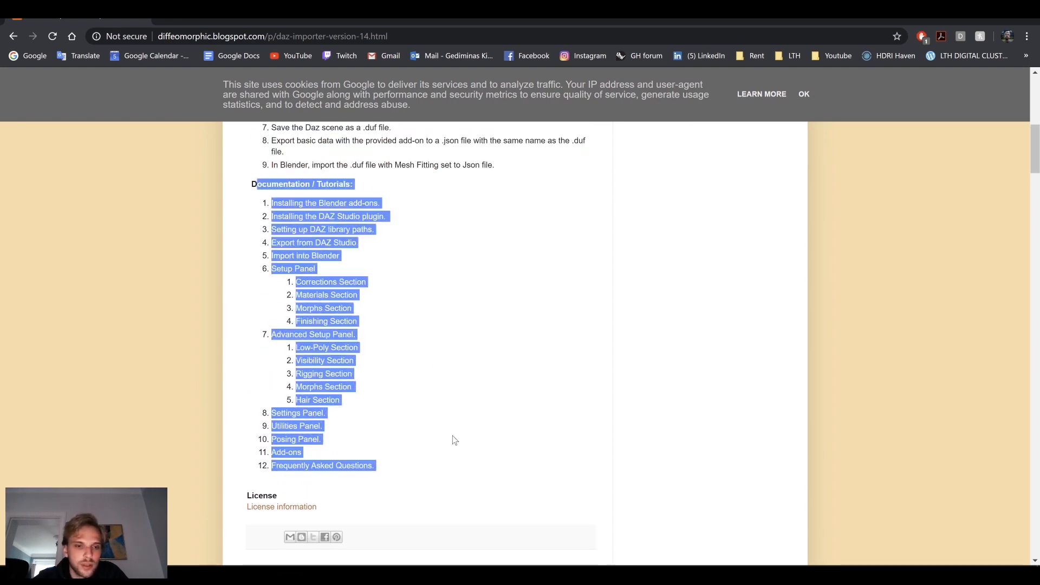
pyautogui.scroll(2, 444, 379)
pyautogui.click(452, 158)
pyautogui.scroll(5, 487, 162)
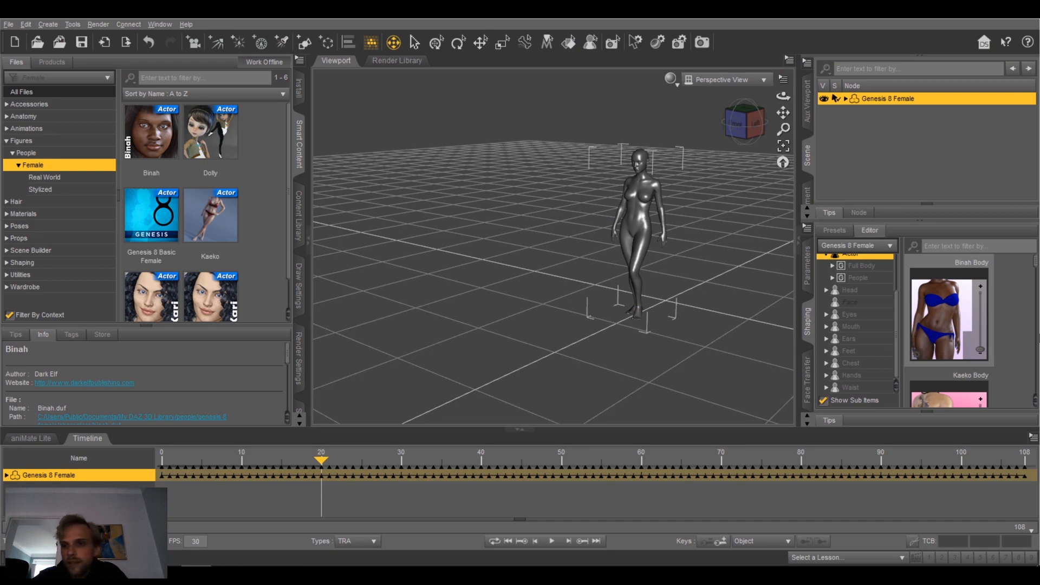
# Step: Move in on the Genesis 8 Female and browse her Actor and Full Body shaping morphs
pyautogui.scroll(6, 707, 243)
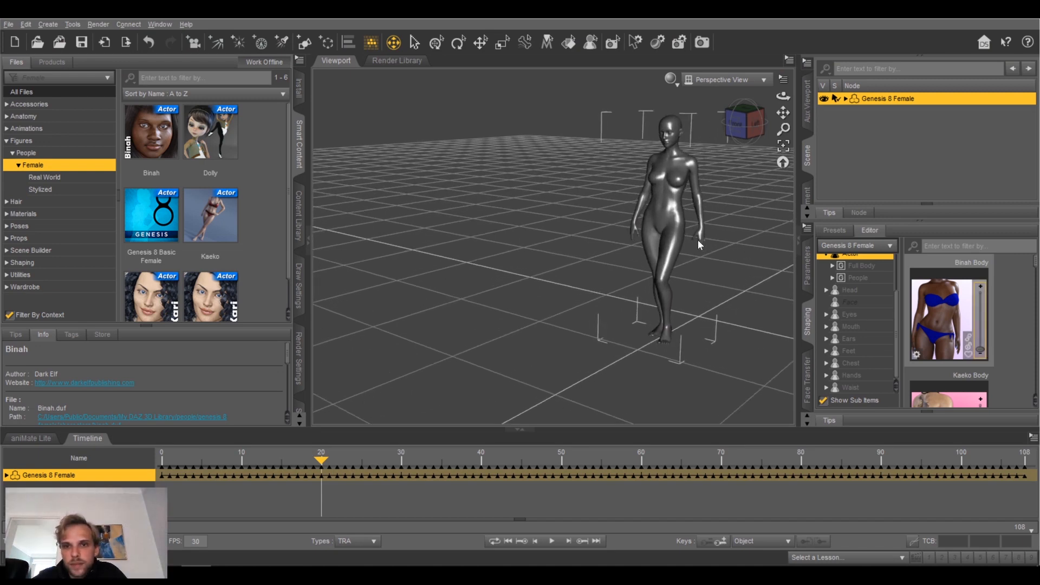
pyautogui.moveTo(698, 237); pyautogui.dragTo(627, 283, button='middle')
pyautogui.scroll(8, 700, 259)
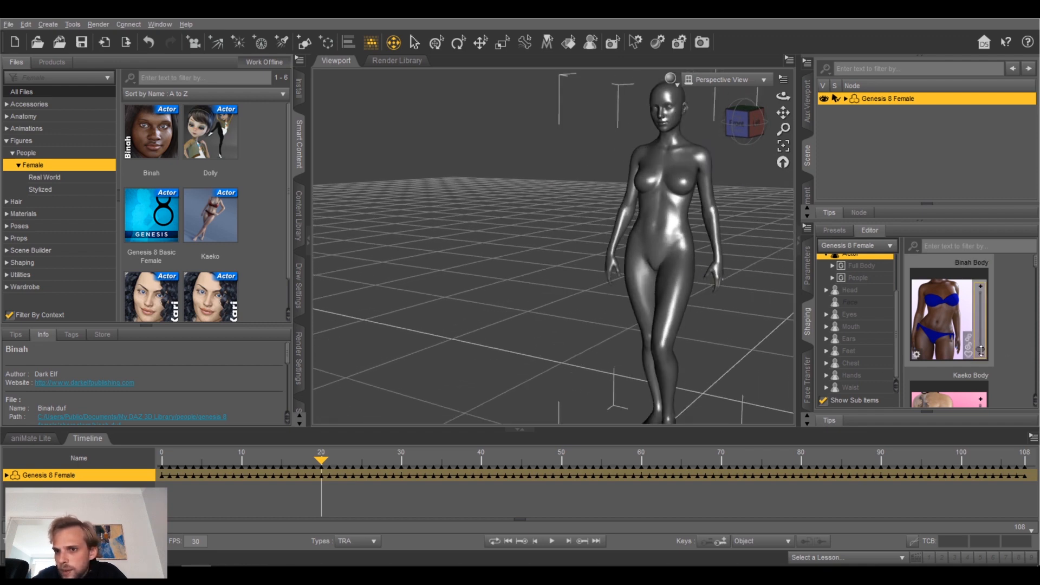
pyautogui.scroll(4, 844, 290)
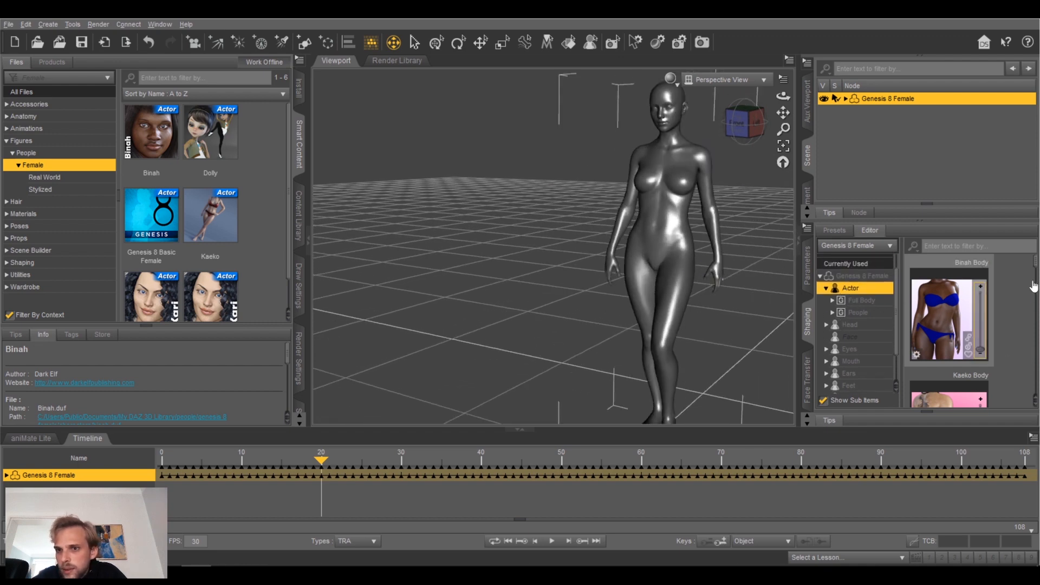
pyautogui.moveTo(1035, 269); pyautogui.dragTo(1033, 289)
pyautogui.click(861, 300)
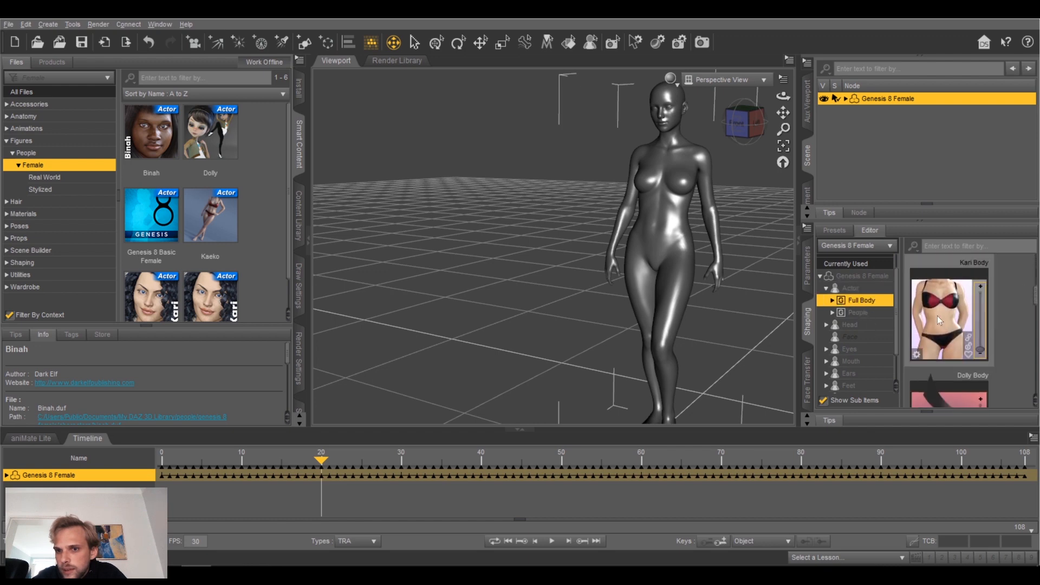
pyautogui.click(826, 289)
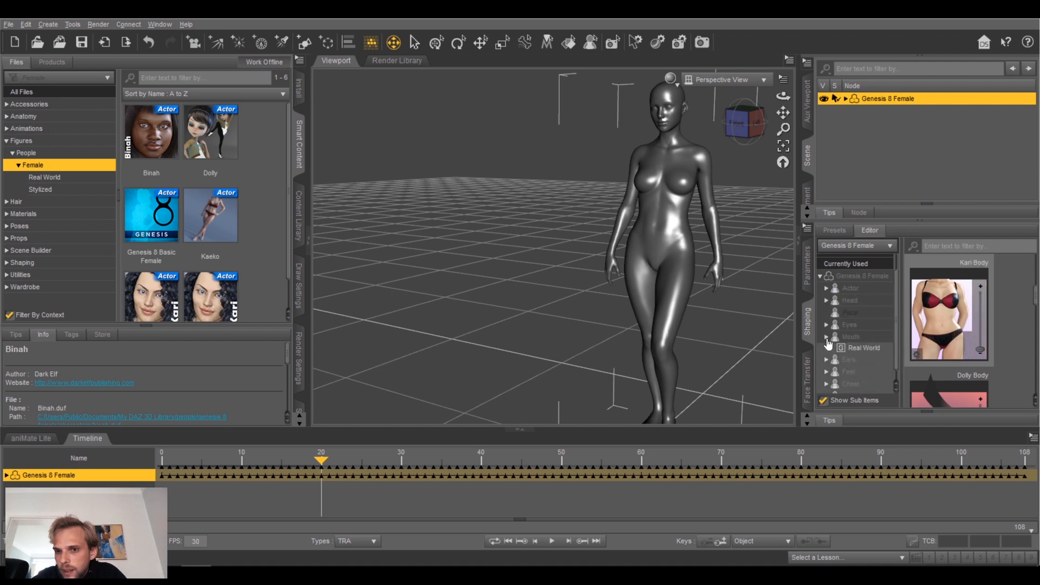
# Step: Preview the Dolly Head morph on the figure at 100% and reset it to 0%
pyautogui.click(861, 300)
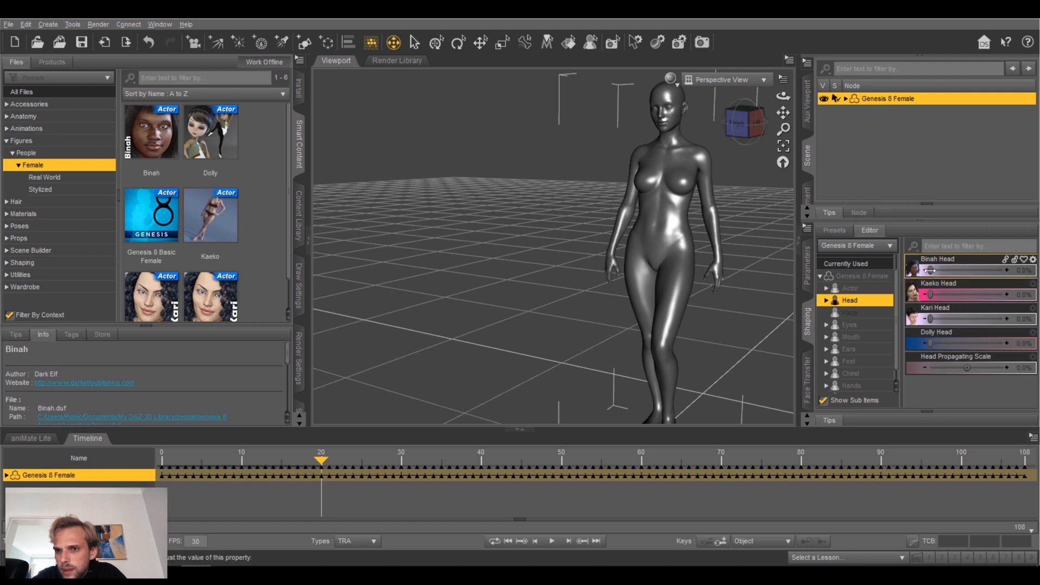
pyautogui.moveTo(930, 271)
pyautogui.mouseDown()
pyautogui.moveTo(1006, 275)
pyautogui.moveTo(923, 277)
pyautogui.mouseUp()
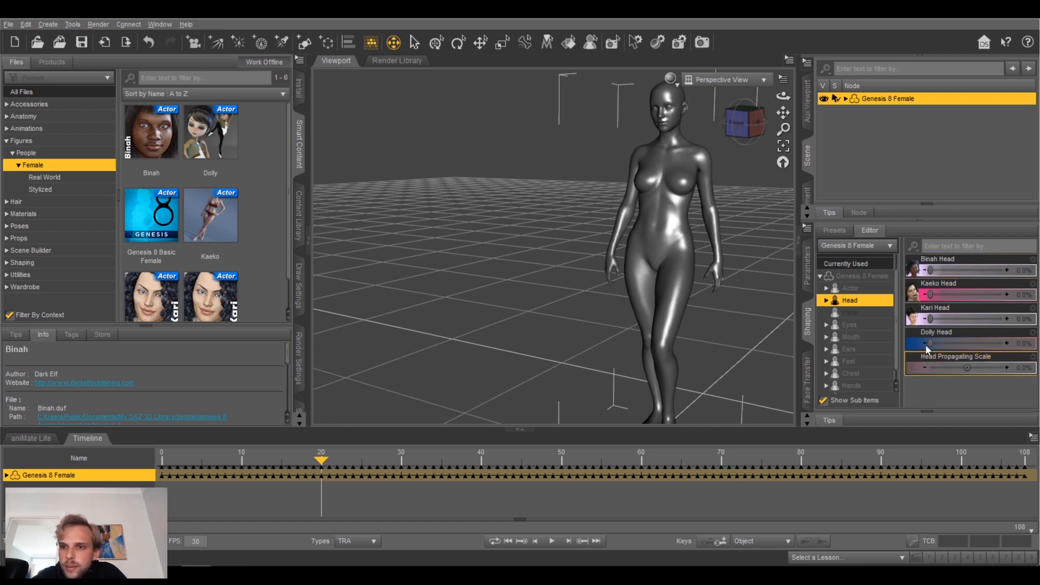
pyautogui.moveTo(930, 343); pyautogui.dragTo(1005, 343)
pyautogui.moveTo(714, 222); pyautogui.dragTo(675, 287, button='middle')
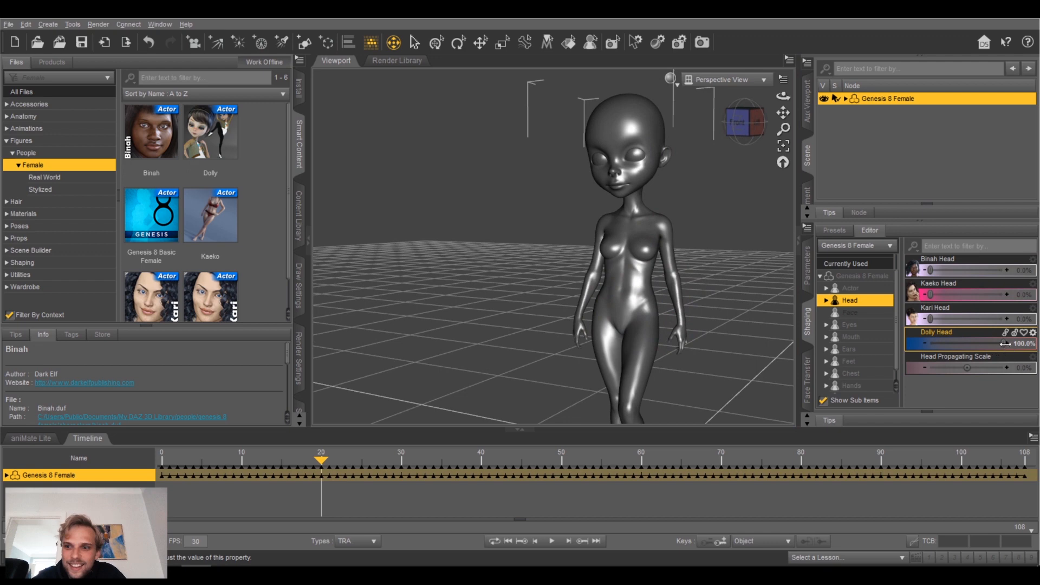
pyautogui.moveTo(1006, 343); pyautogui.dragTo(910, 344)
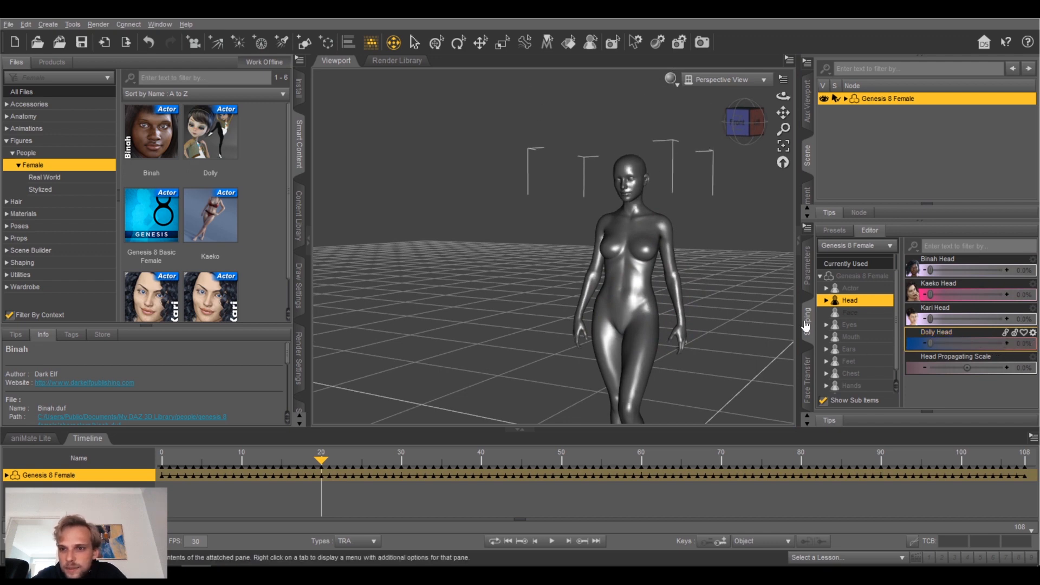
# Step: Look through the figure's Face, Eyes and Mouth shaping morphs, including DE Long Lashes and Mouth Realism HD
pyautogui.click(843, 313)
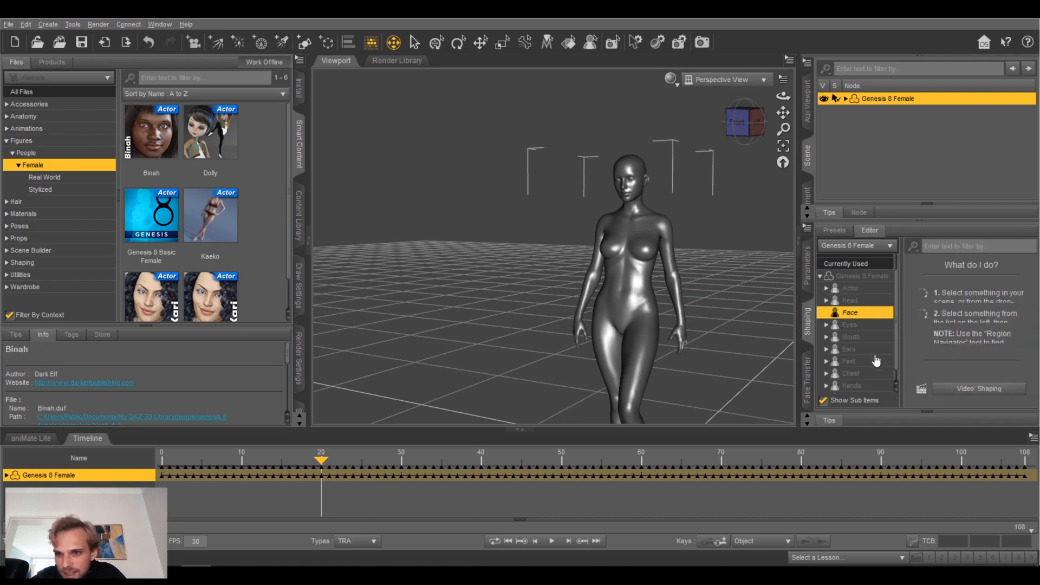
pyautogui.click(845, 327)
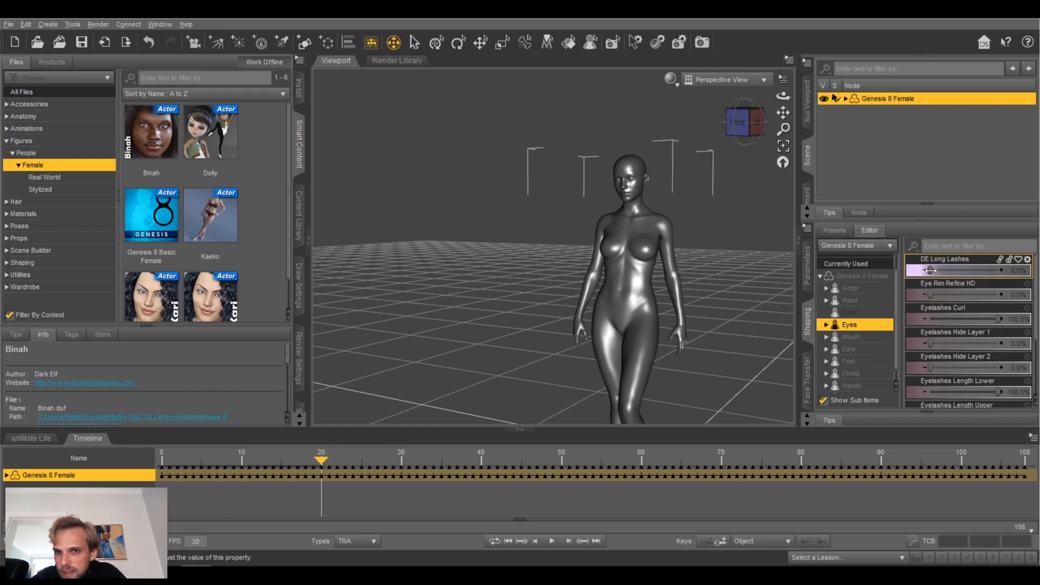
pyautogui.moveTo(930, 270); pyautogui.dragTo(962, 273)
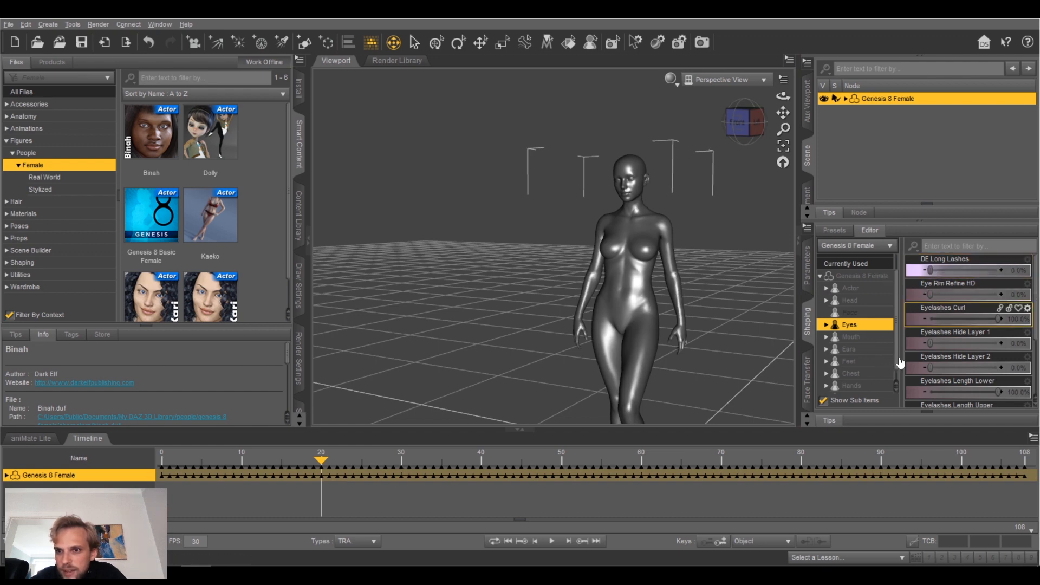
pyautogui.click(849, 339)
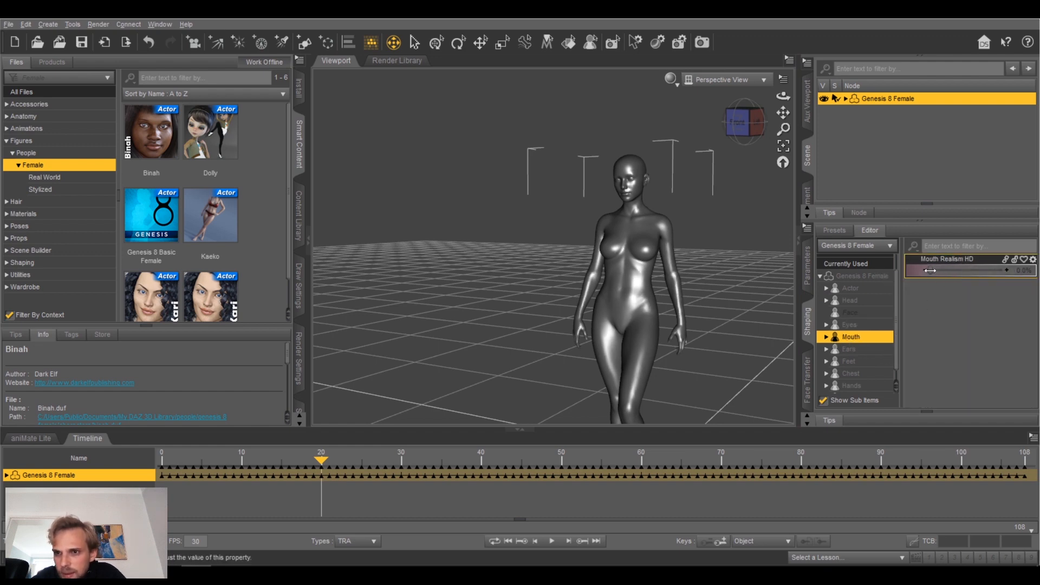
pyautogui.moveTo(930, 271); pyautogui.dragTo(1008, 277)
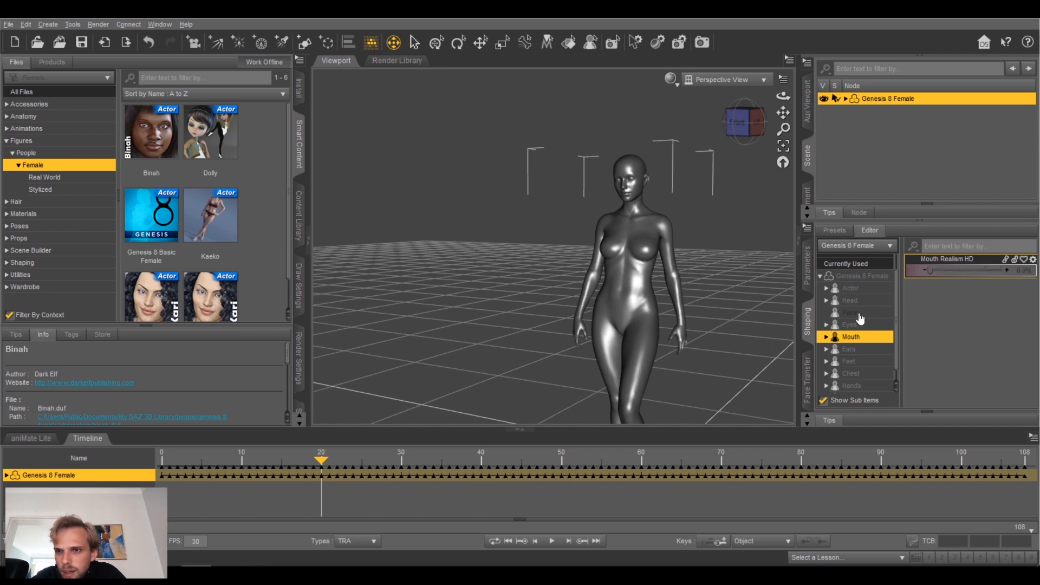
pyautogui.click(826, 337)
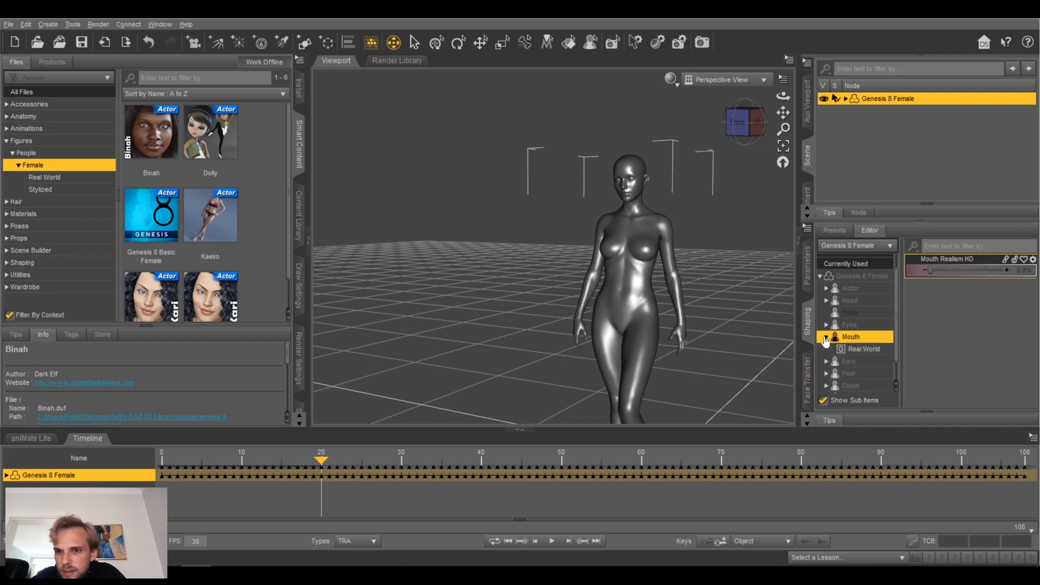
pyautogui.click(826, 338)
# Step: Delete the animated Genesis 8 Female and load the Genesis 8 Basic Female figure into the scene
pyautogui.click(630, 181)
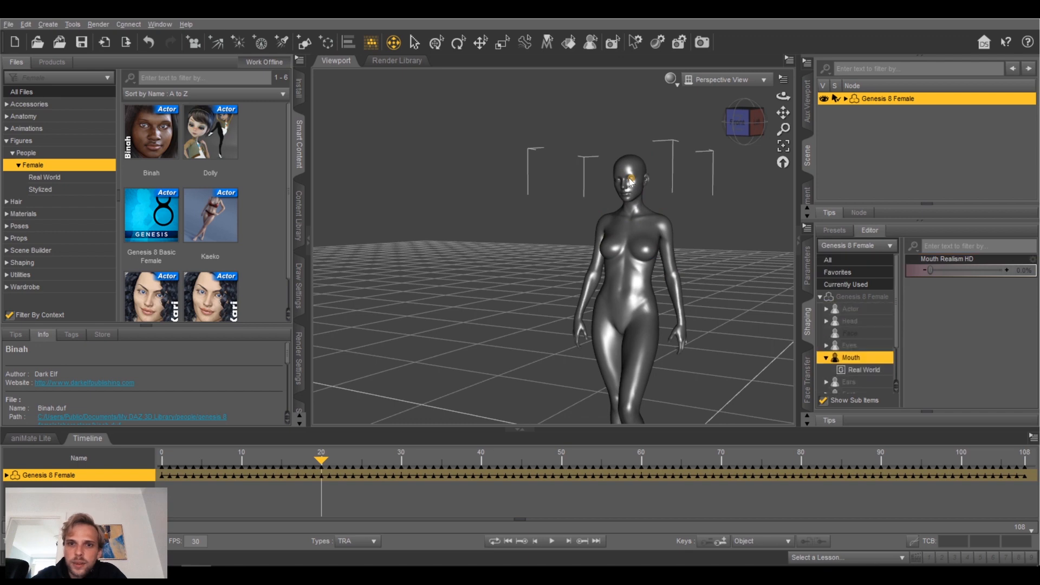
pyautogui.press('Delete')
pyautogui.scroll(-5, 202, 227)
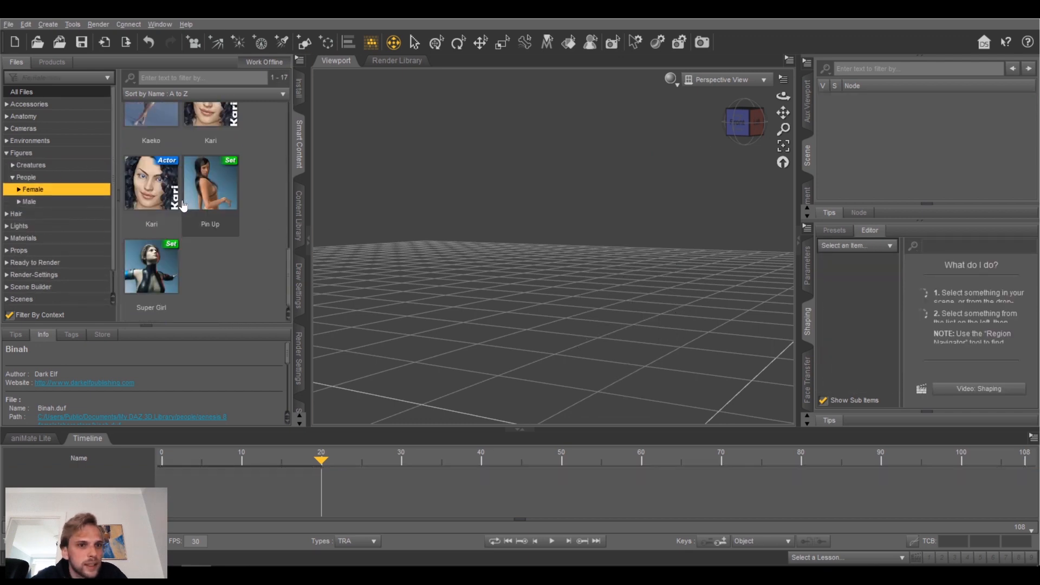
pyautogui.scroll(3, 202, 227)
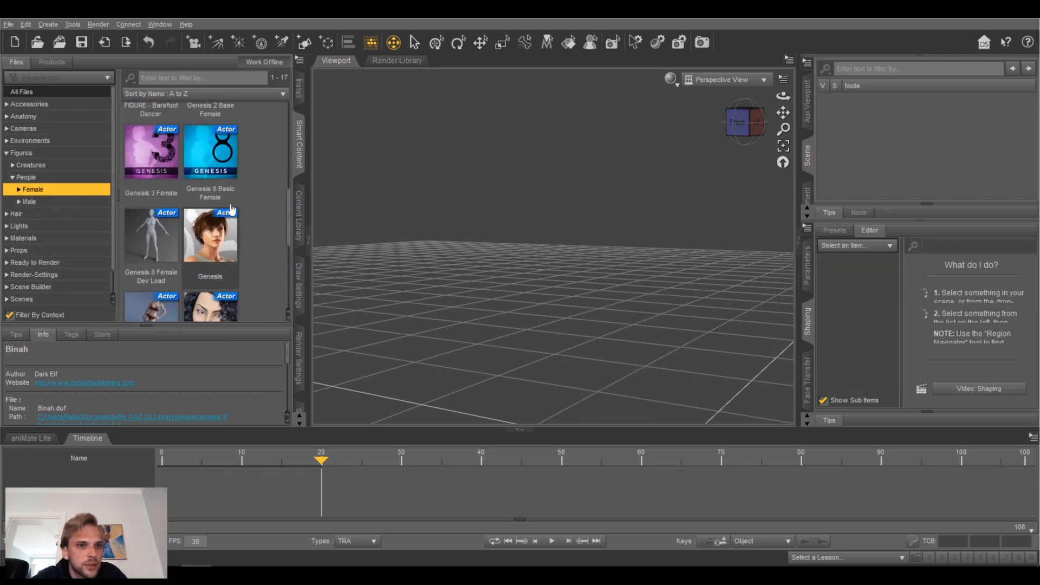
pyautogui.doubleClick(200, 157)
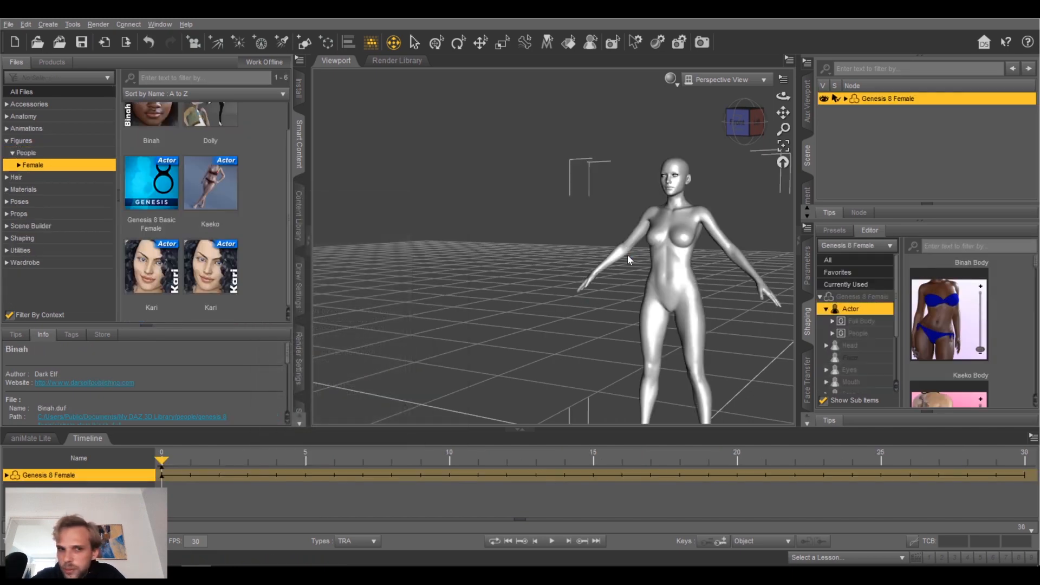
# Step: Preview the Real World Bodybuilder morph at 100%, reset it to 0%, and look through the remaining full-body shapes
pyautogui.moveTo(538, 263)
pyautogui.mouseDown(button='right')
pyautogui.moveTo(514, 217)
pyautogui.moveTo(530, 278)
pyautogui.mouseUp(button='right')
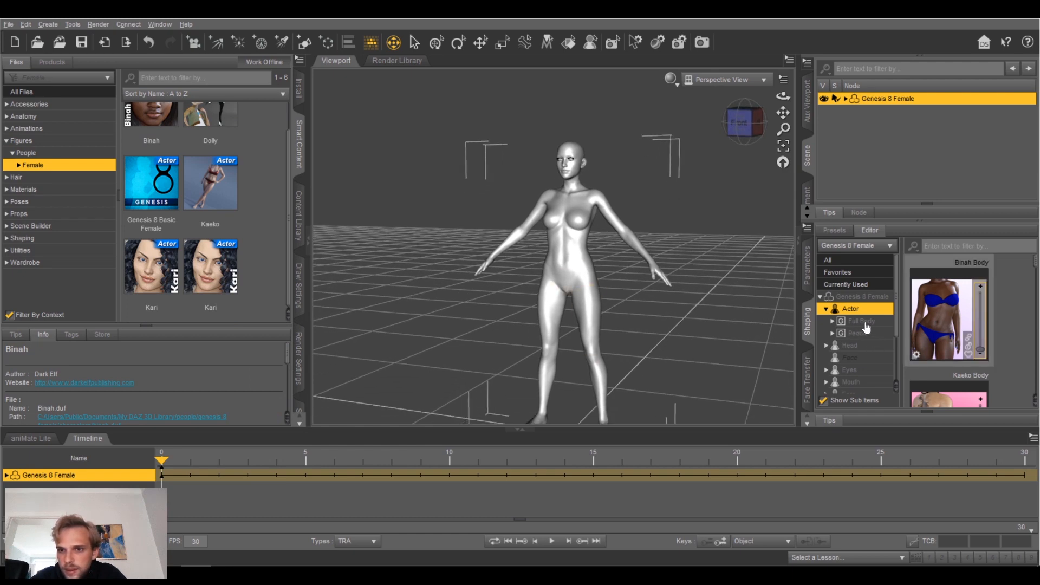
pyautogui.click(862, 322)
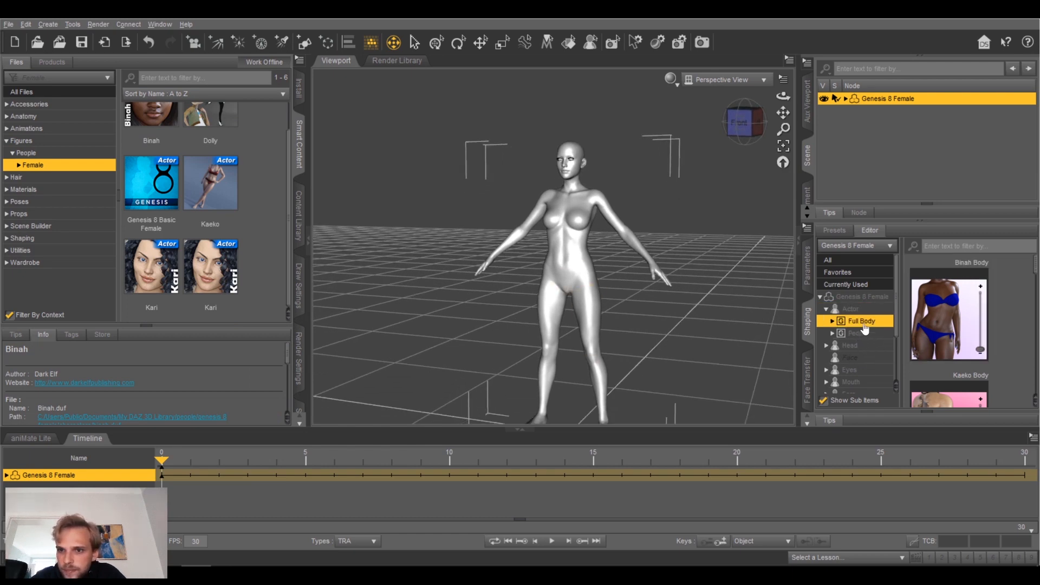
pyautogui.click(833, 321)
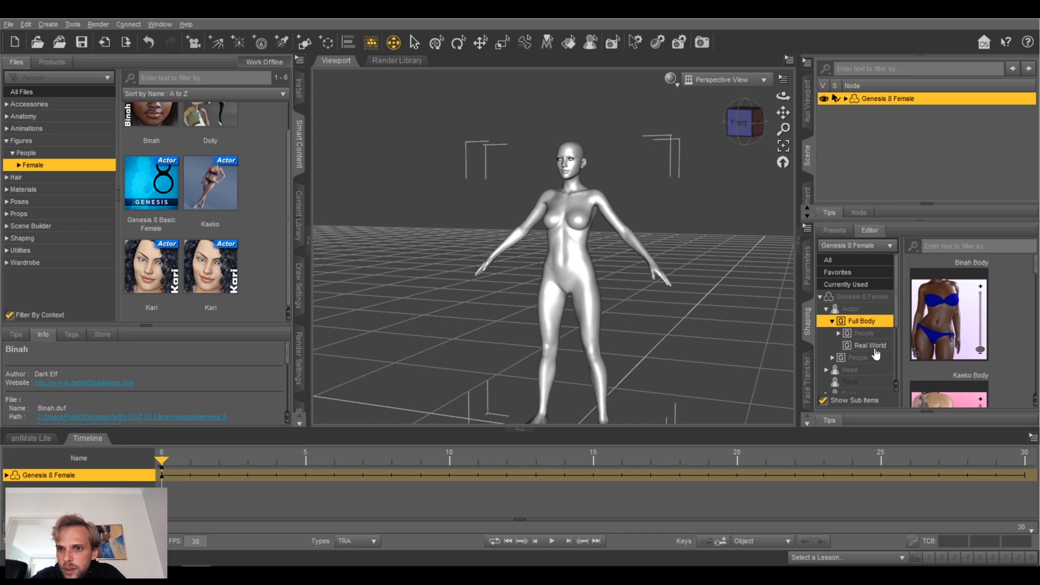
pyautogui.click(874, 349)
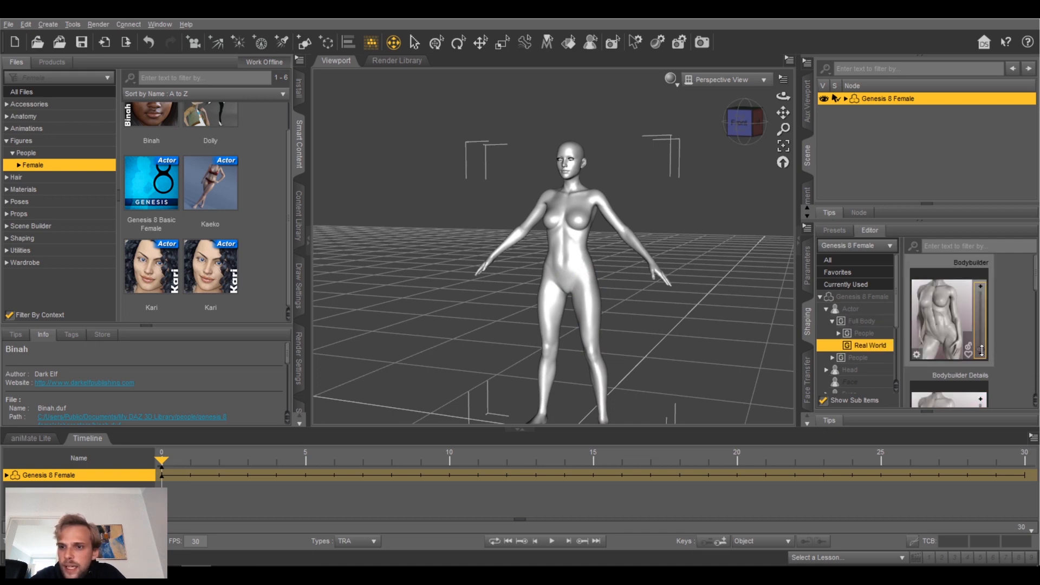
pyautogui.moveTo(983, 345); pyautogui.dragTo(1038, 278)
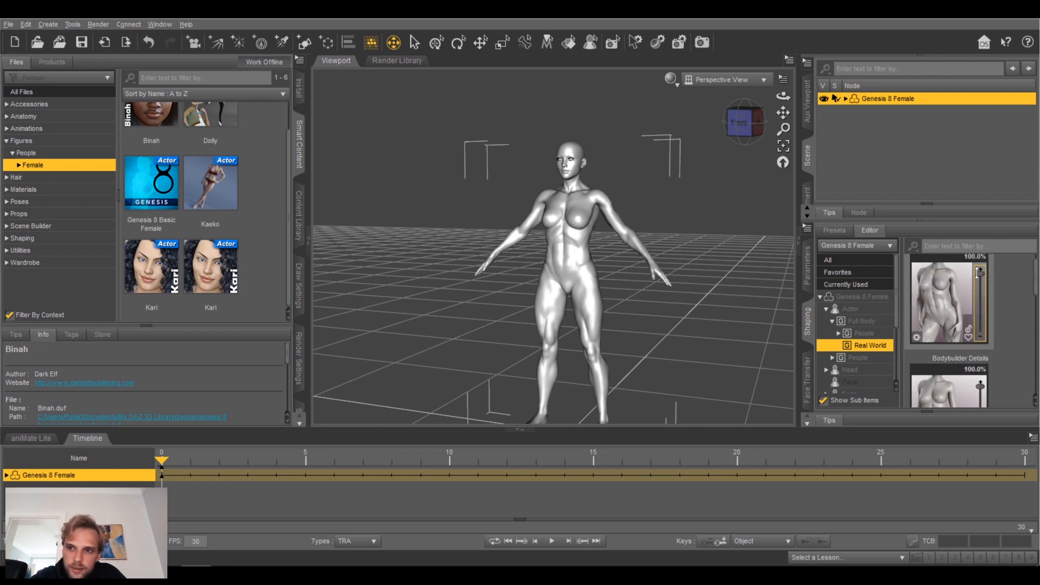
pyautogui.moveTo(977, 272); pyautogui.dragTo(1007, 347)
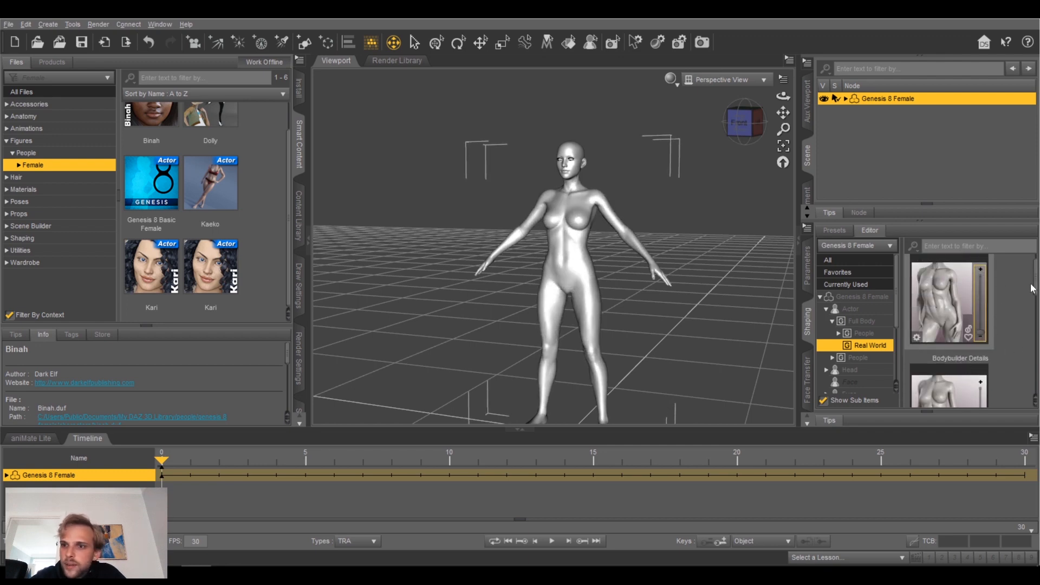
pyautogui.moveTo(1036, 295); pyautogui.dragTo(1027, 375)
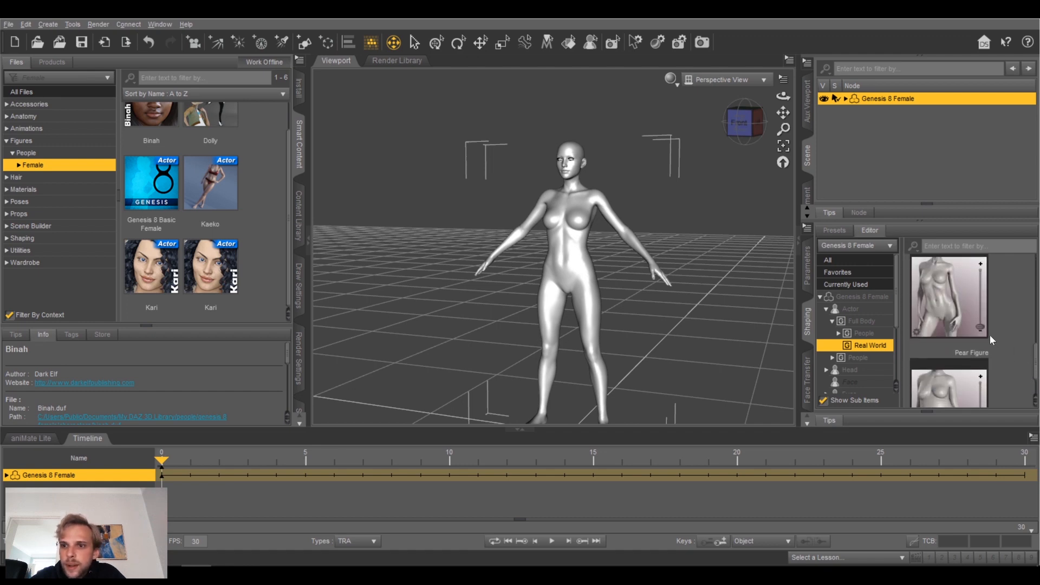
pyautogui.scroll(1, 990, 344)
pyautogui.moveTo(983, 349)
pyautogui.mouseDown()
pyautogui.moveTo(989, 266)
pyautogui.moveTo(982, 357)
pyautogui.mouseUp()
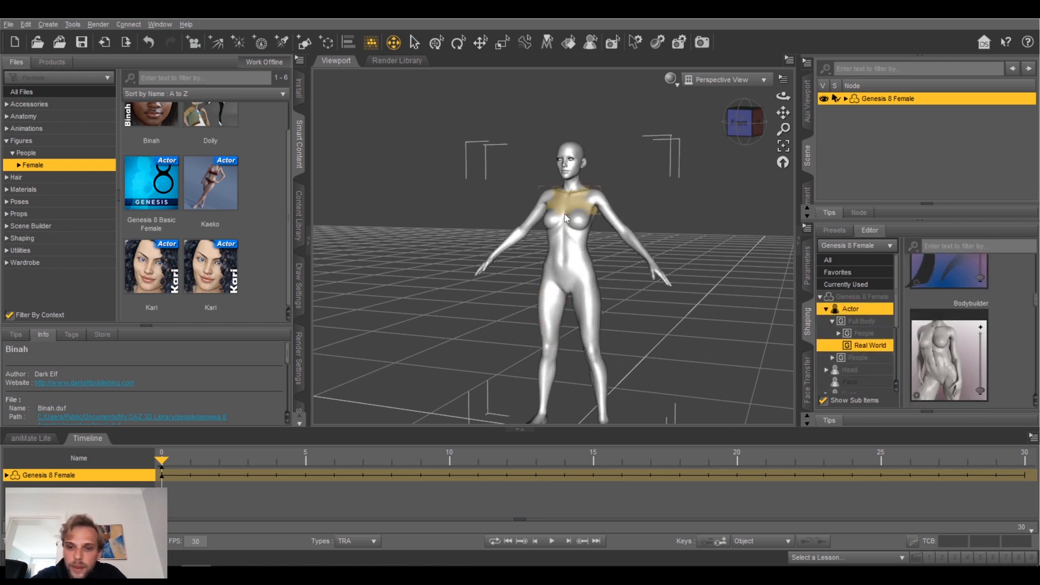
# Step: Replace the Genesis 8 Female with the Genesis base figure, and delete that figure after viewing it
pyautogui.press('Delete')
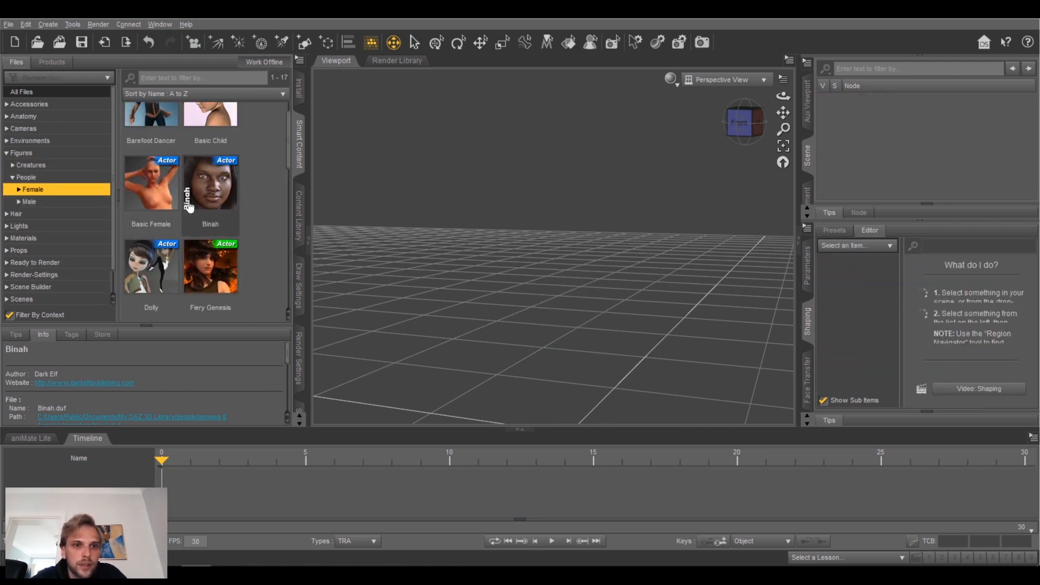
pyautogui.scroll(-5, 225, 217)
pyautogui.scroll(5, 273, 229)
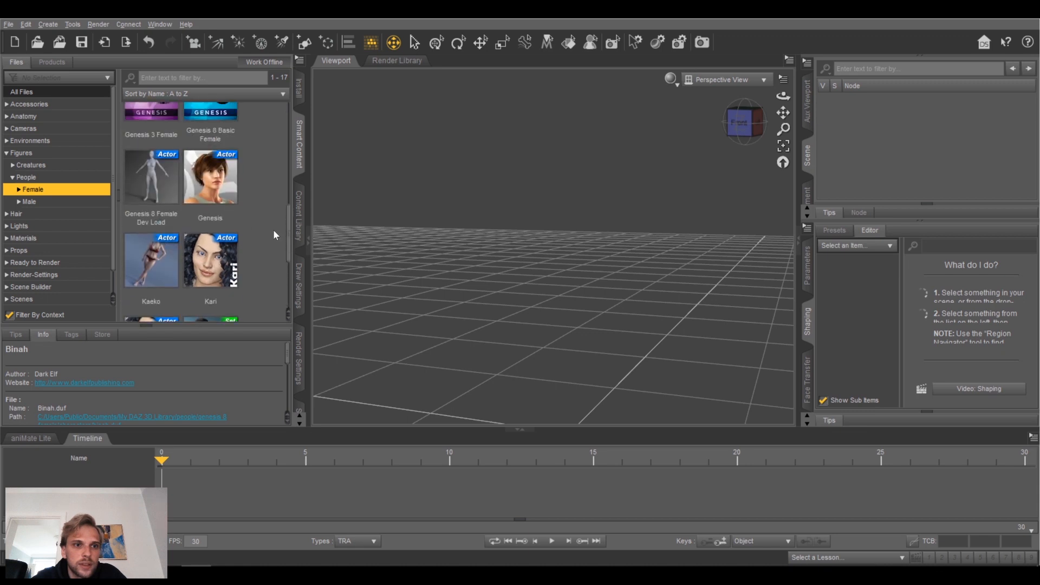
pyautogui.moveTo(214, 245); pyautogui.dragTo(570, 275)
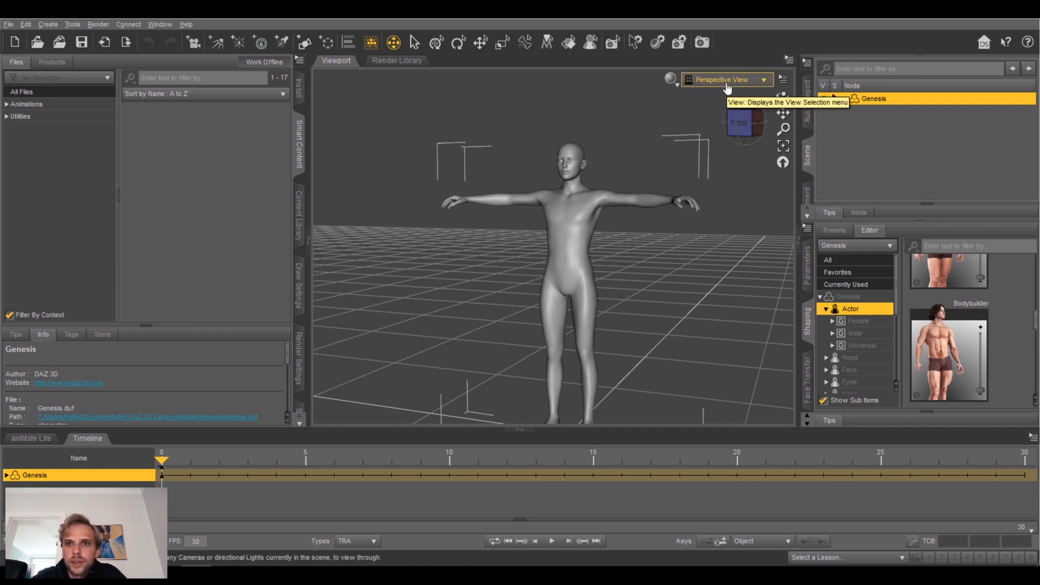
pyautogui.press('Delete')
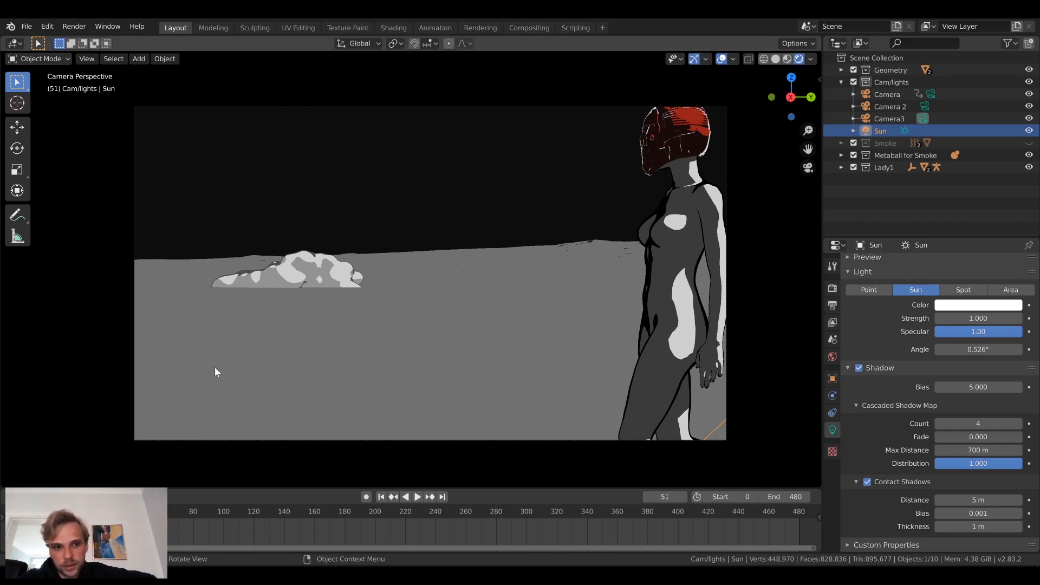
# Step: Switch to Blender and play the Camera3 shot from frame 81, stopping at frame 194
pyautogui.moveTo(146, 511); pyautogui.dragTo(102, 512)
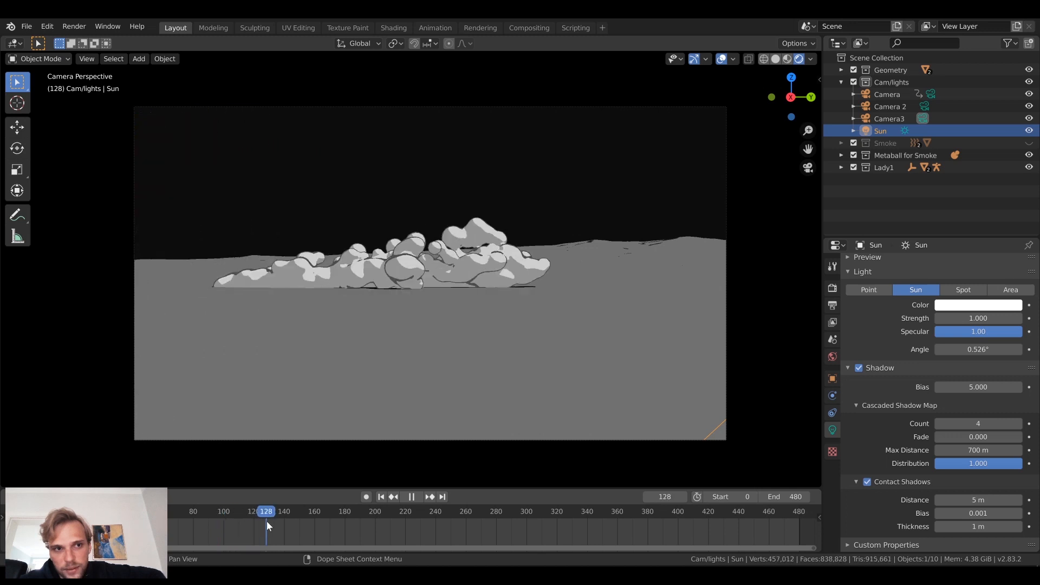
pyautogui.moveTo(266, 521); pyautogui.dragTo(194, 519)
pyautogui.press('space')
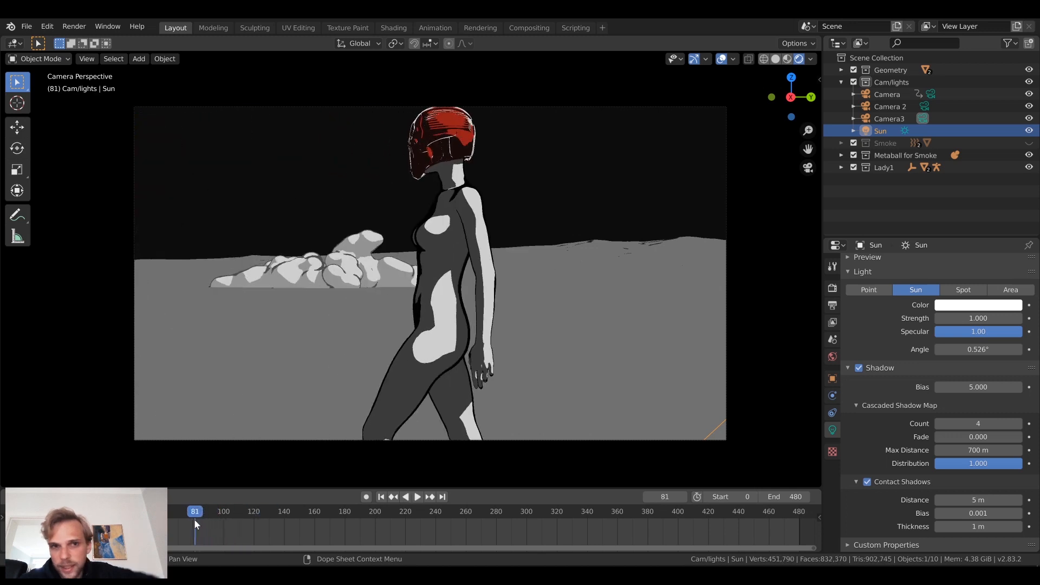
pyautogui.press('space')
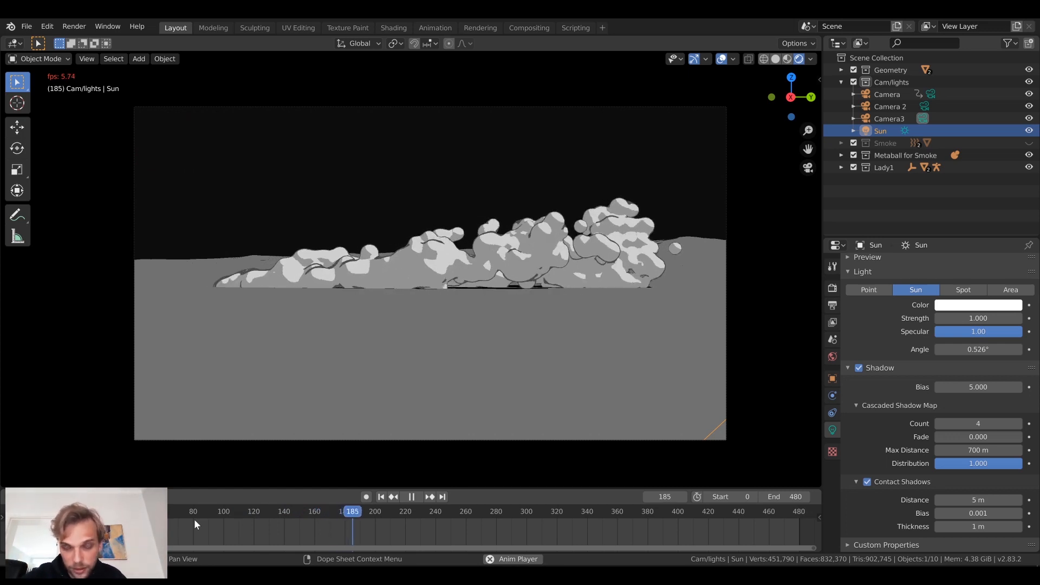
pyautogui.press('space')
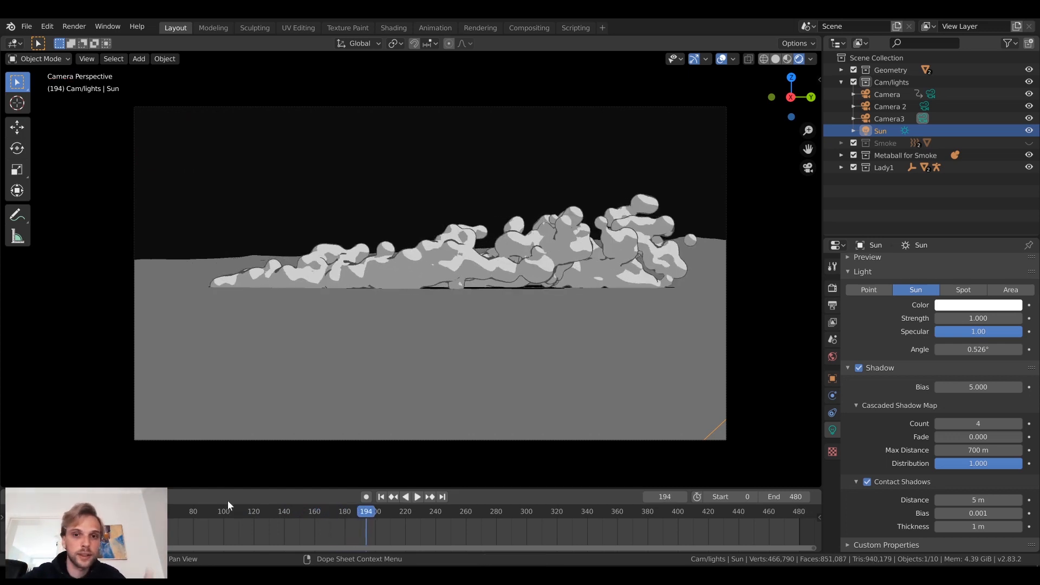